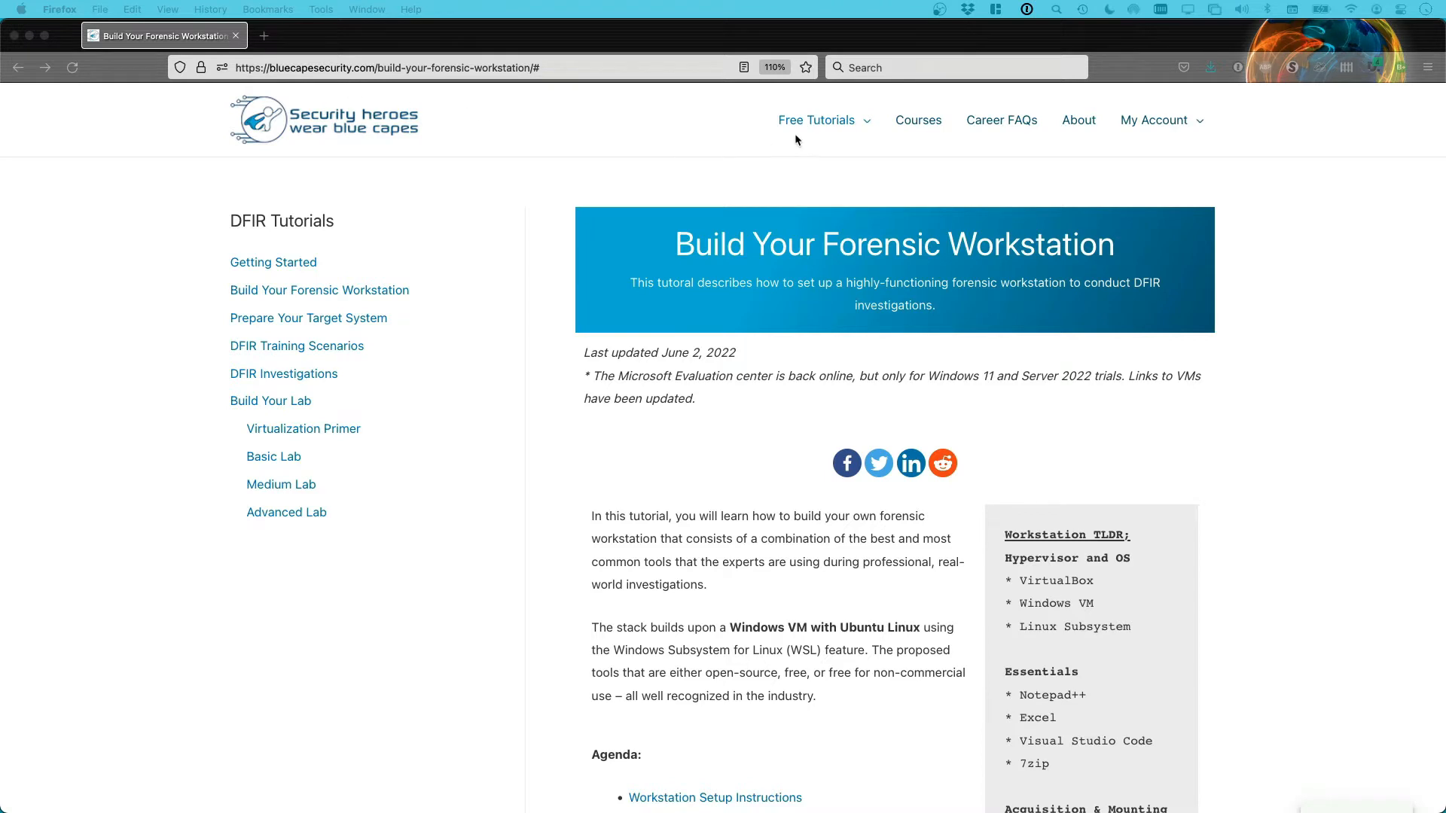
# Bring the tutorial page forward and highlight 'Windows VM with Ubuntu Linux' in the intro
pyautogui.click(849, 126)
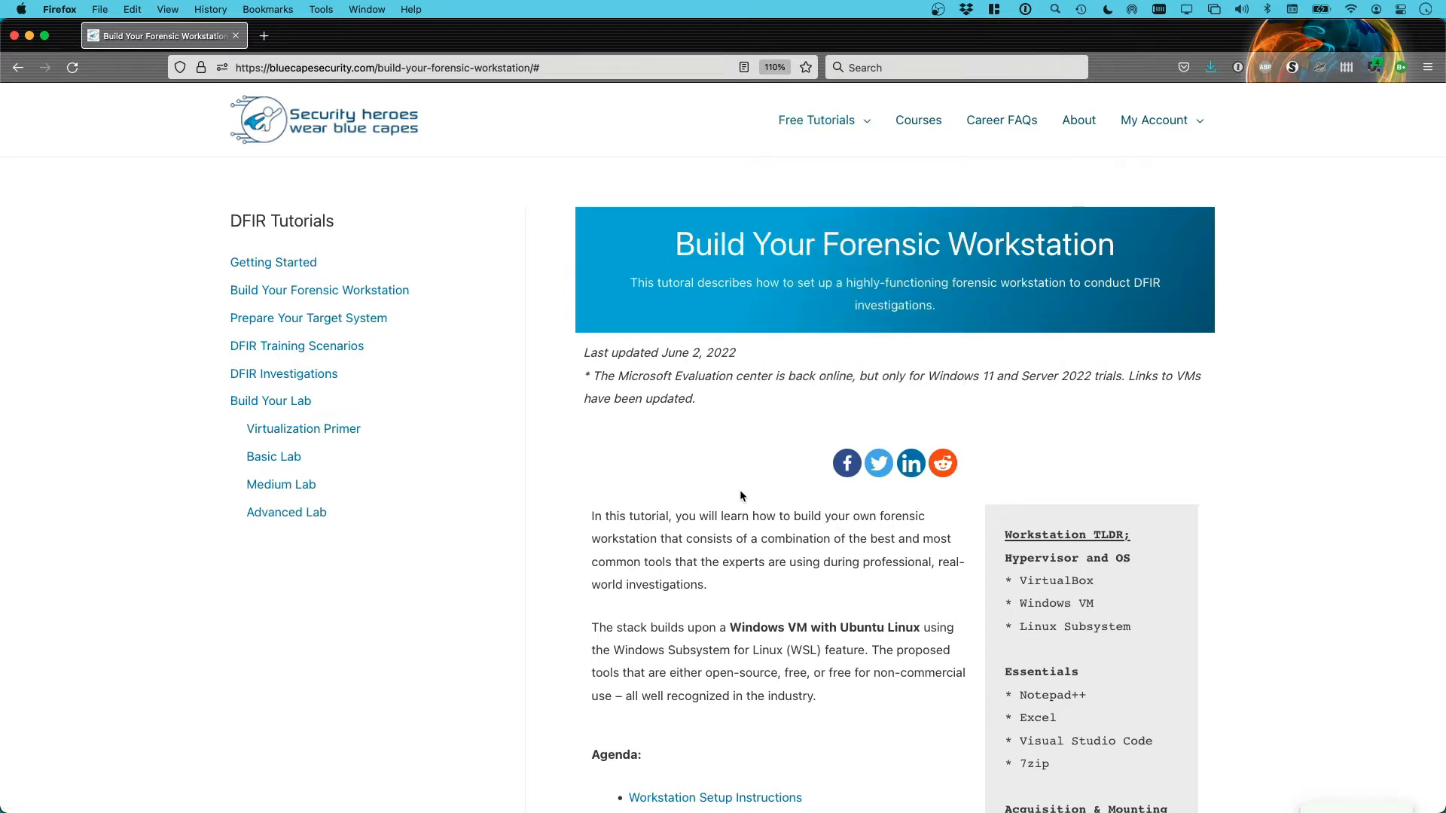
pyautogui.scroll(-2, 741, 497)
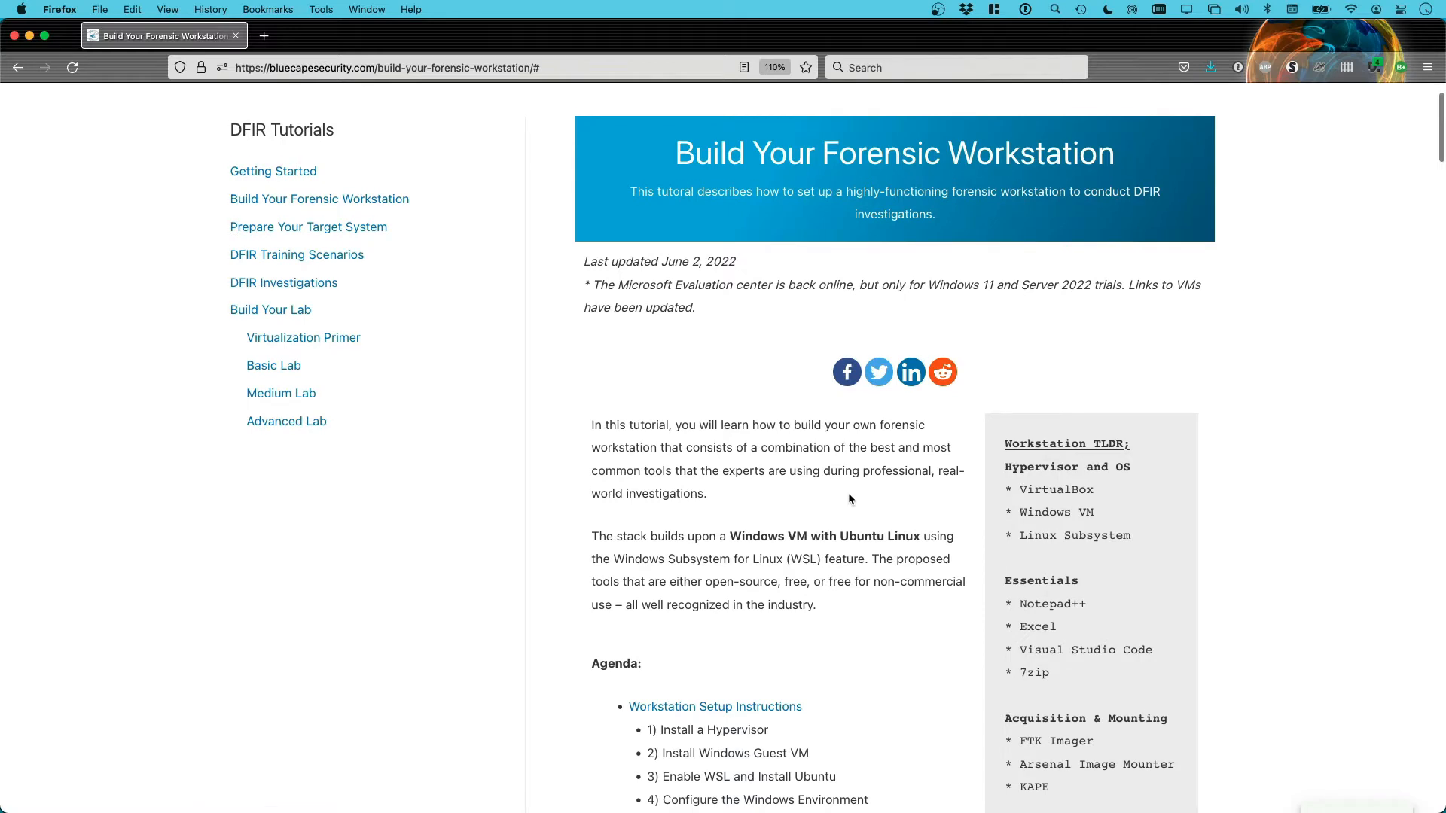
pyautogui.scroll(-1, 848, 493)
pyautogui.scroll(-2, 960, 481)
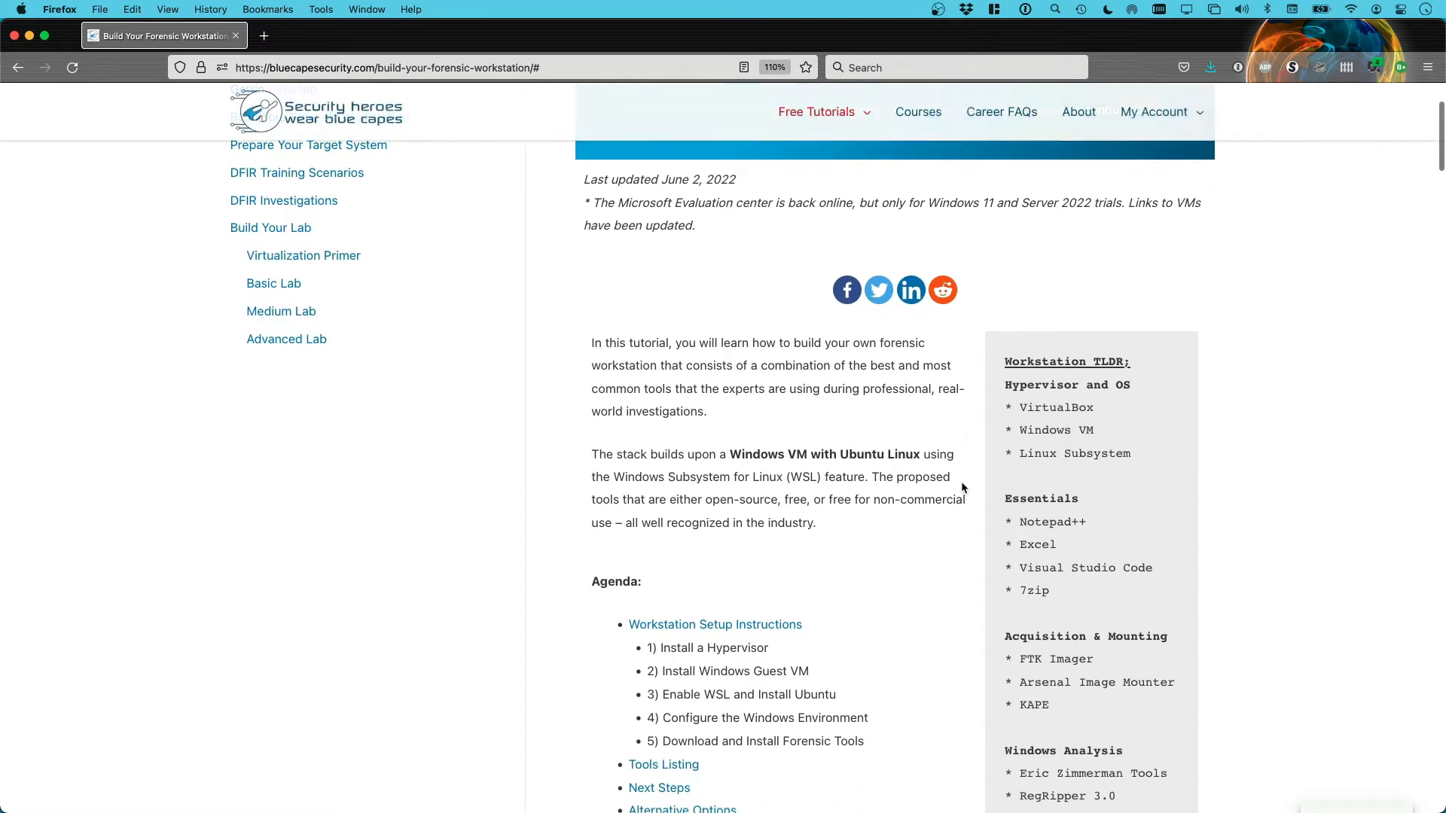
pyautogui.scroll(-1, 883, 633)
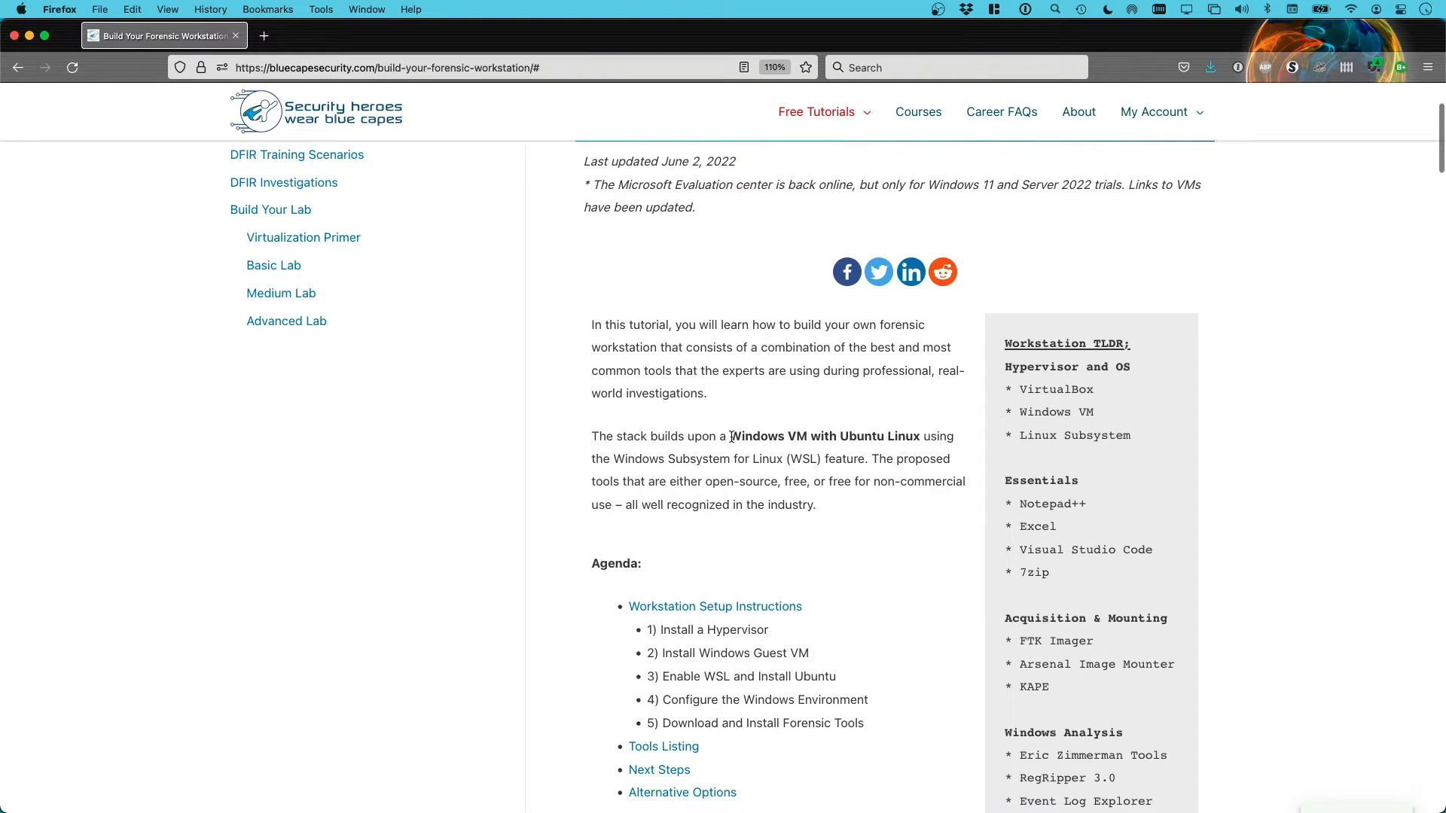
pyautogui.moveTo(729, 436); pyautogui.dragTo(925, 436)
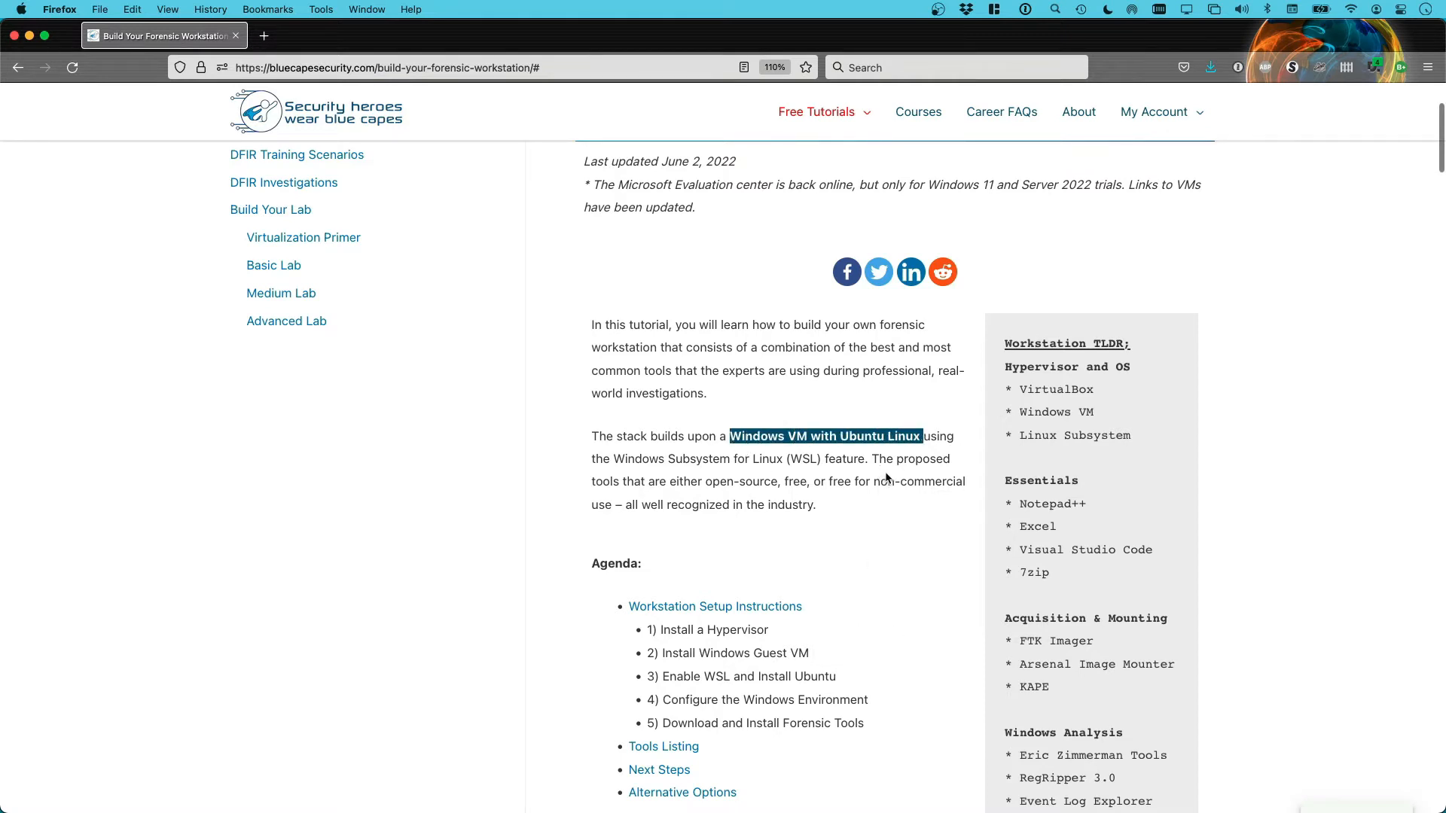
# Highlight 'Windows Subsystem for Linux (WSL) feature', then read down to the five-step agenda
pyautogui.scroll(-1, 888, 481)
pyautogui.moveTo(613, 452); pyautogui.dragTo(858, 454)
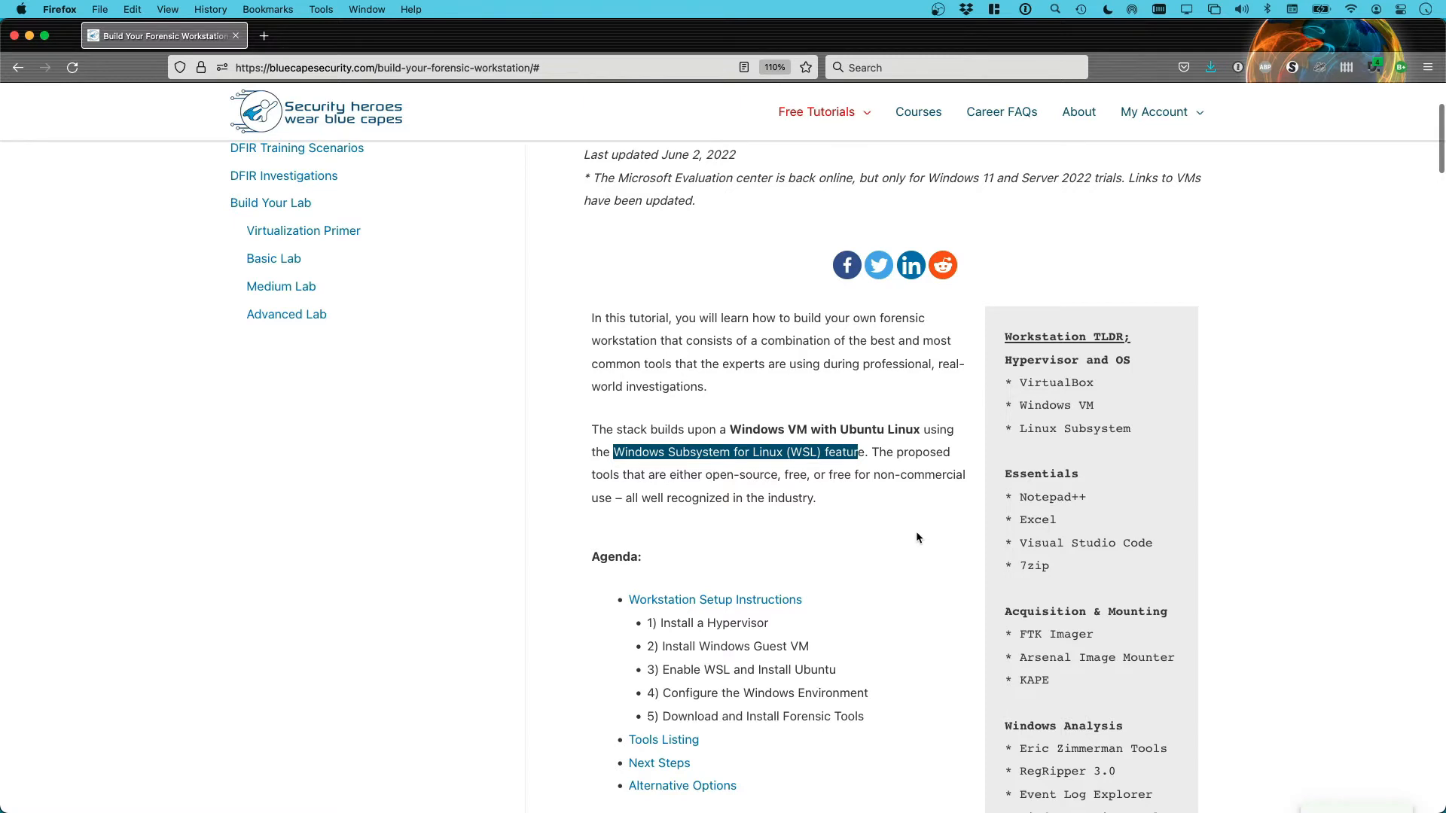
pyautogui.scroll(-1, 919, 537)
pyautogui.scroll(-3, 920, 534)
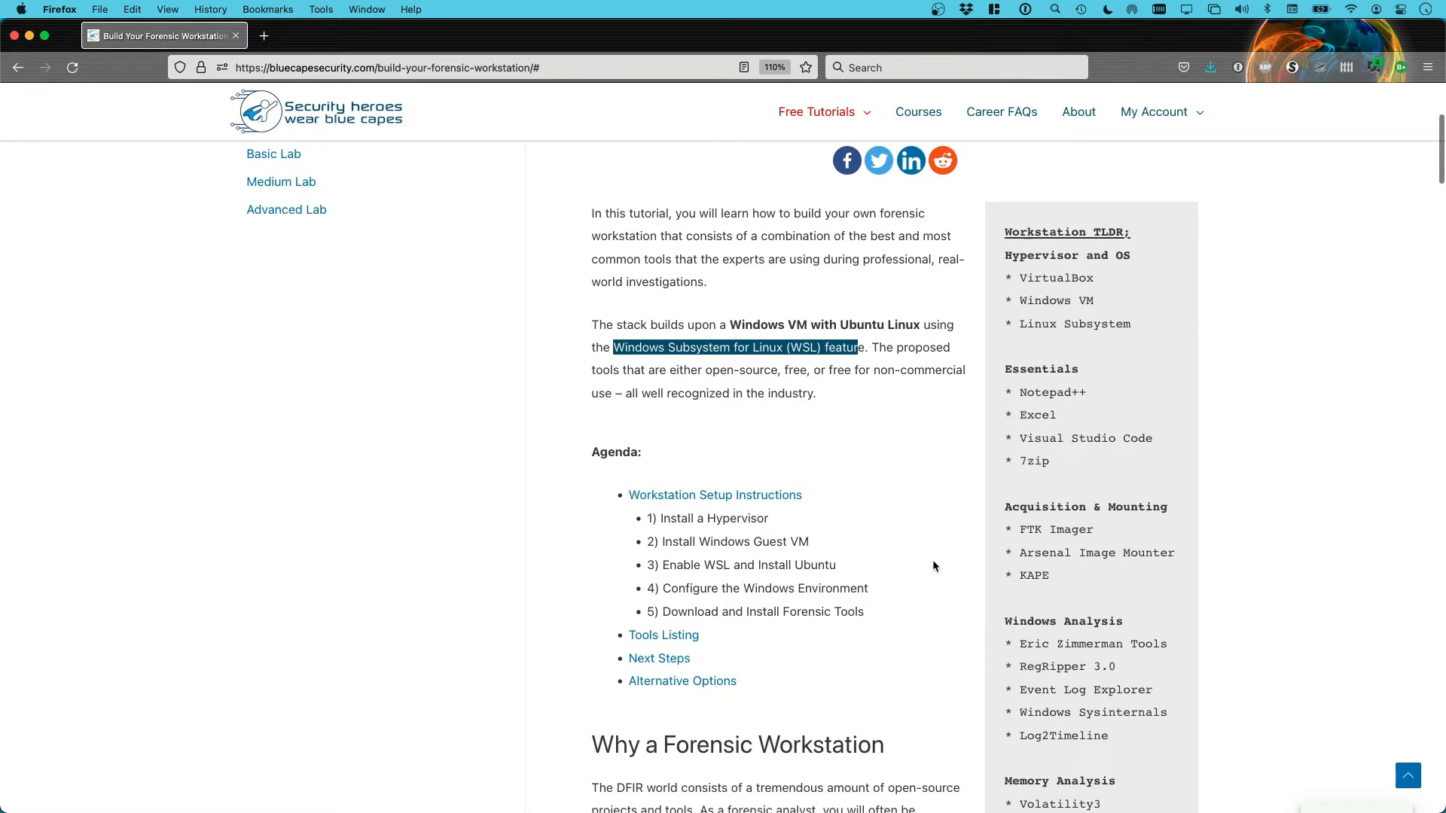
pyautogui.scroll(-1, 1136, 619)
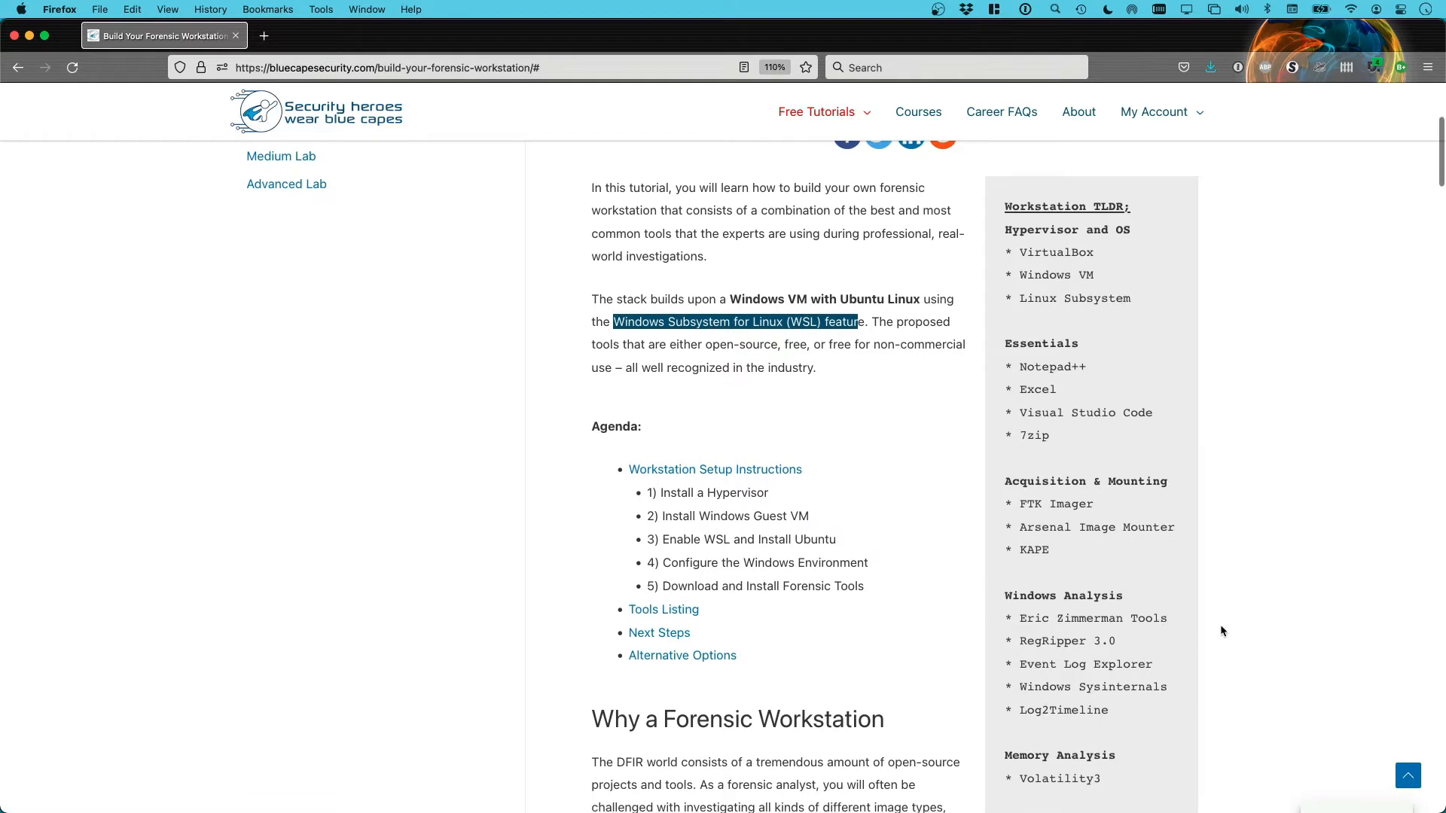
pyautogui.scroll(-2, 1222, 624)
pyautogui.scroll(-1, 1194, 706)
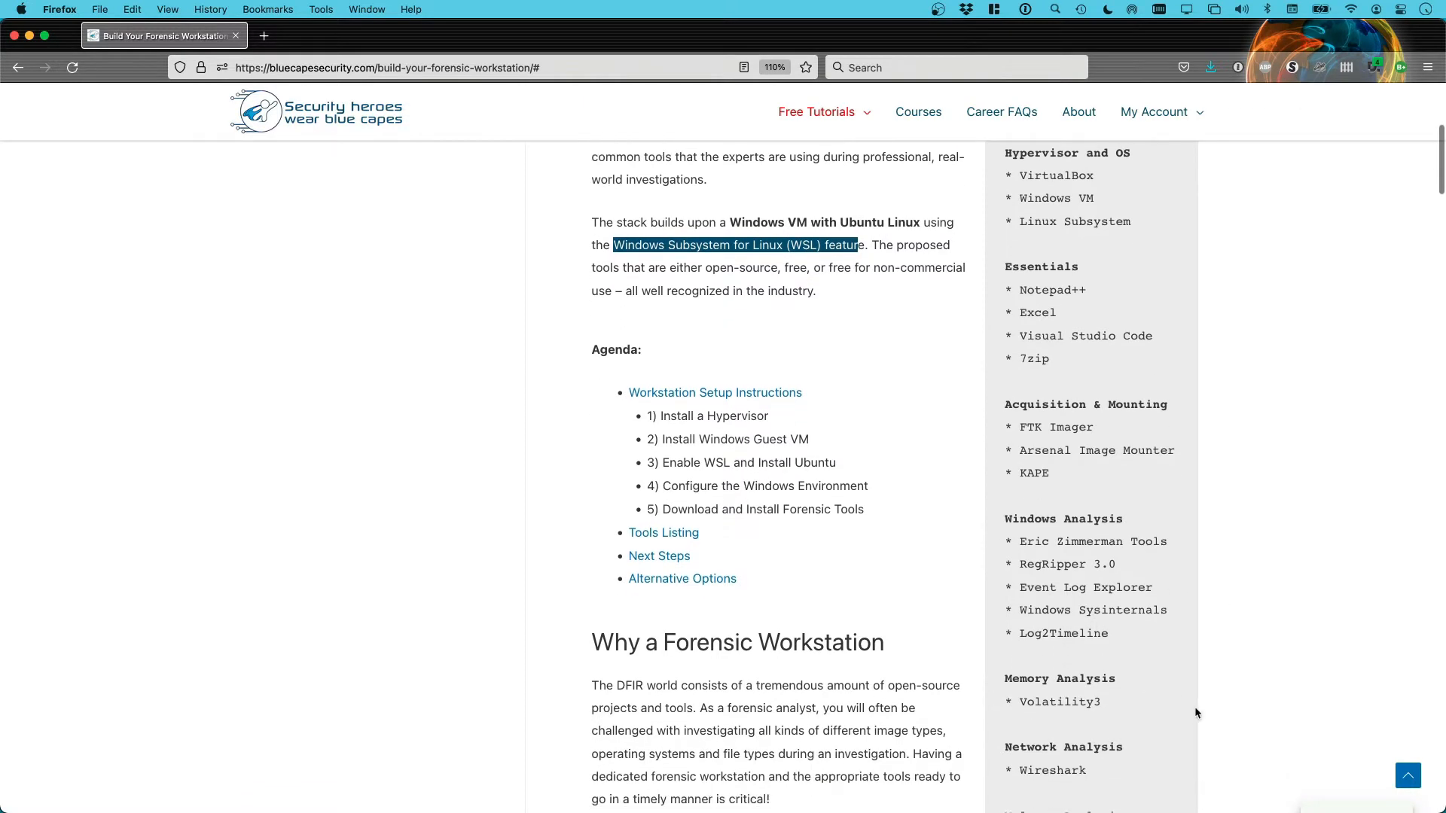
pyautogui.scroll(1, 1194, 707)
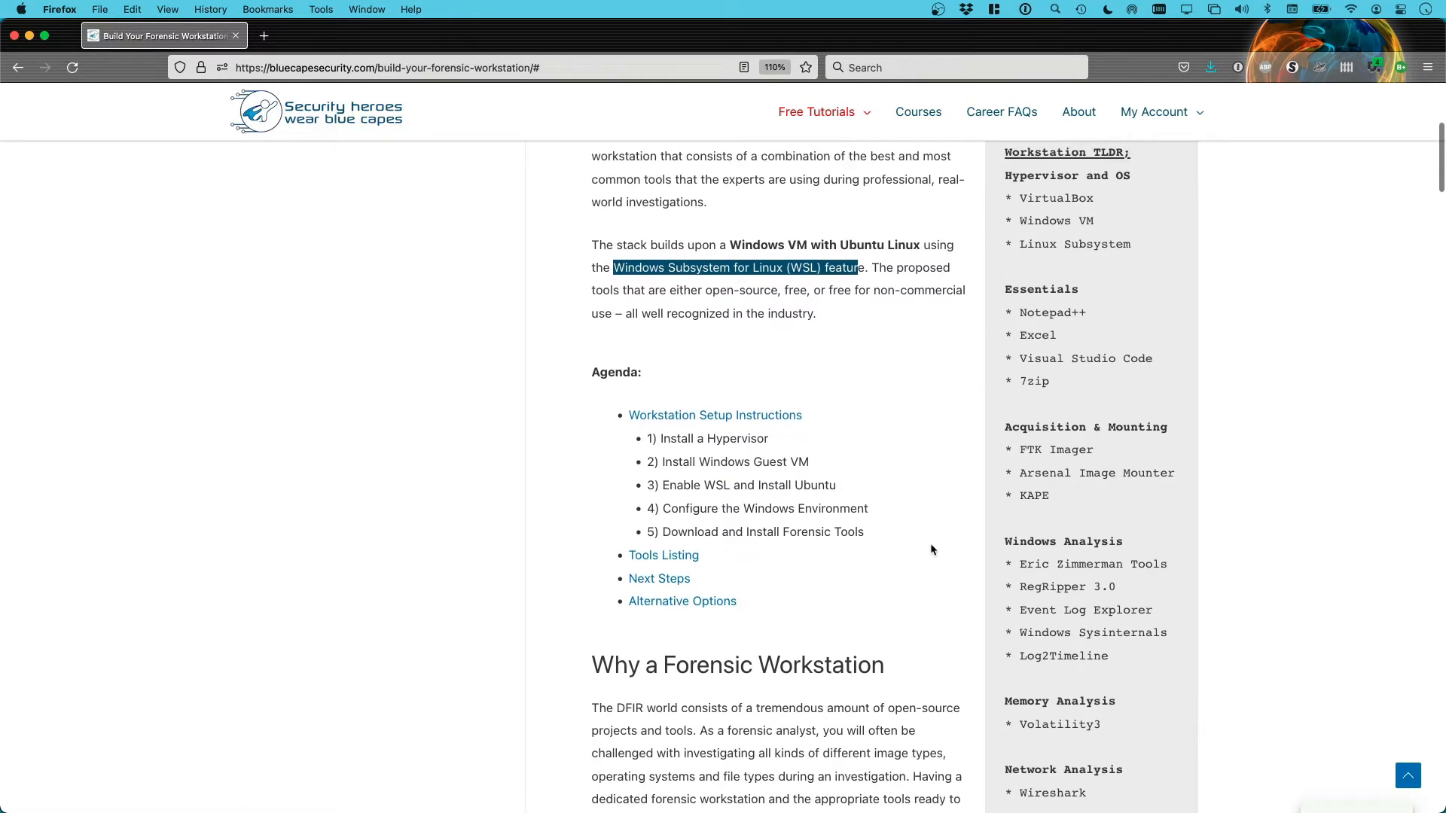
pyautogui.scroll(2, 930, 548)
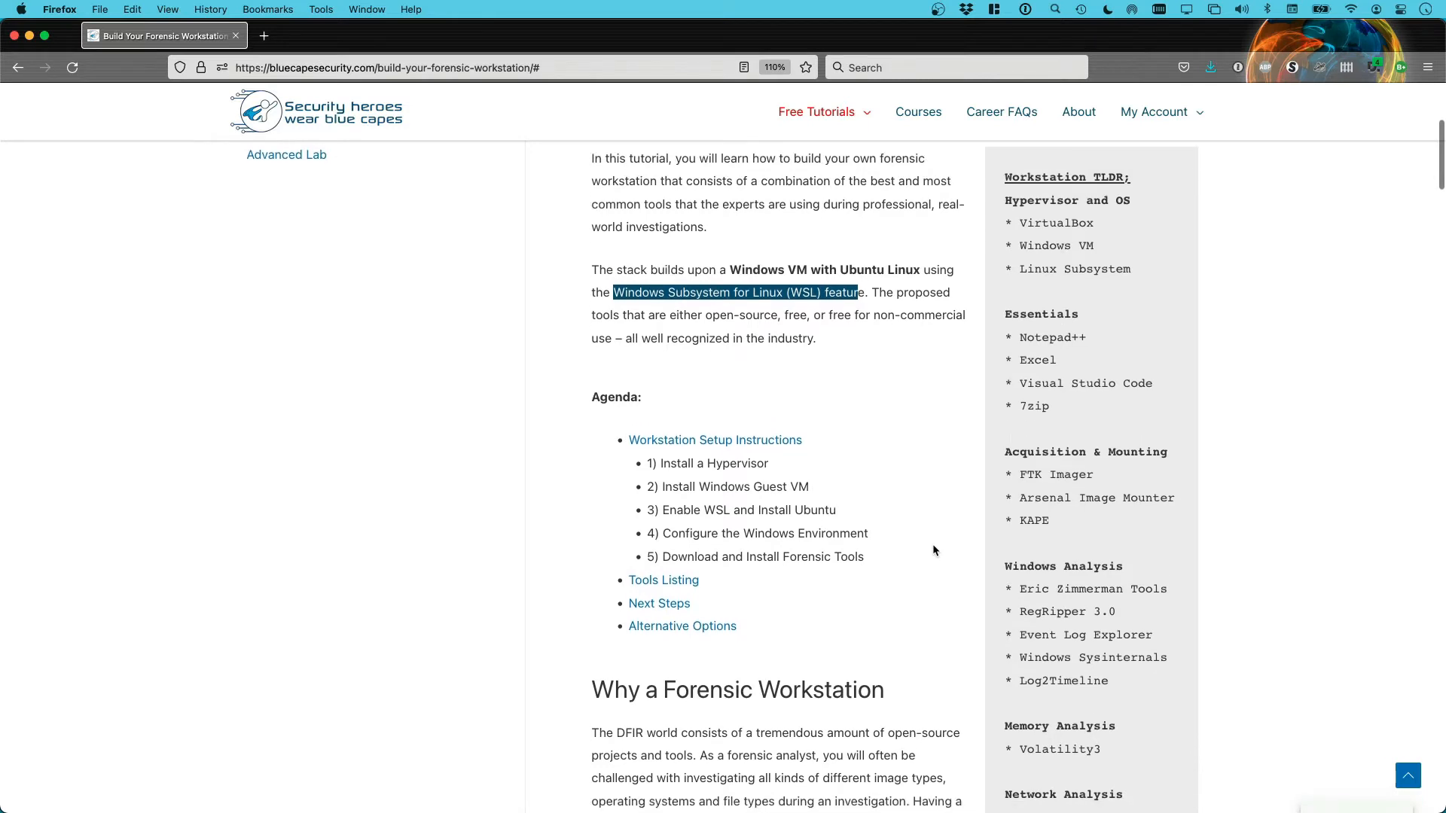
pyautogui.scroll(-2, 933, 545)
pyautogui.scroll(-1, 936, 548)
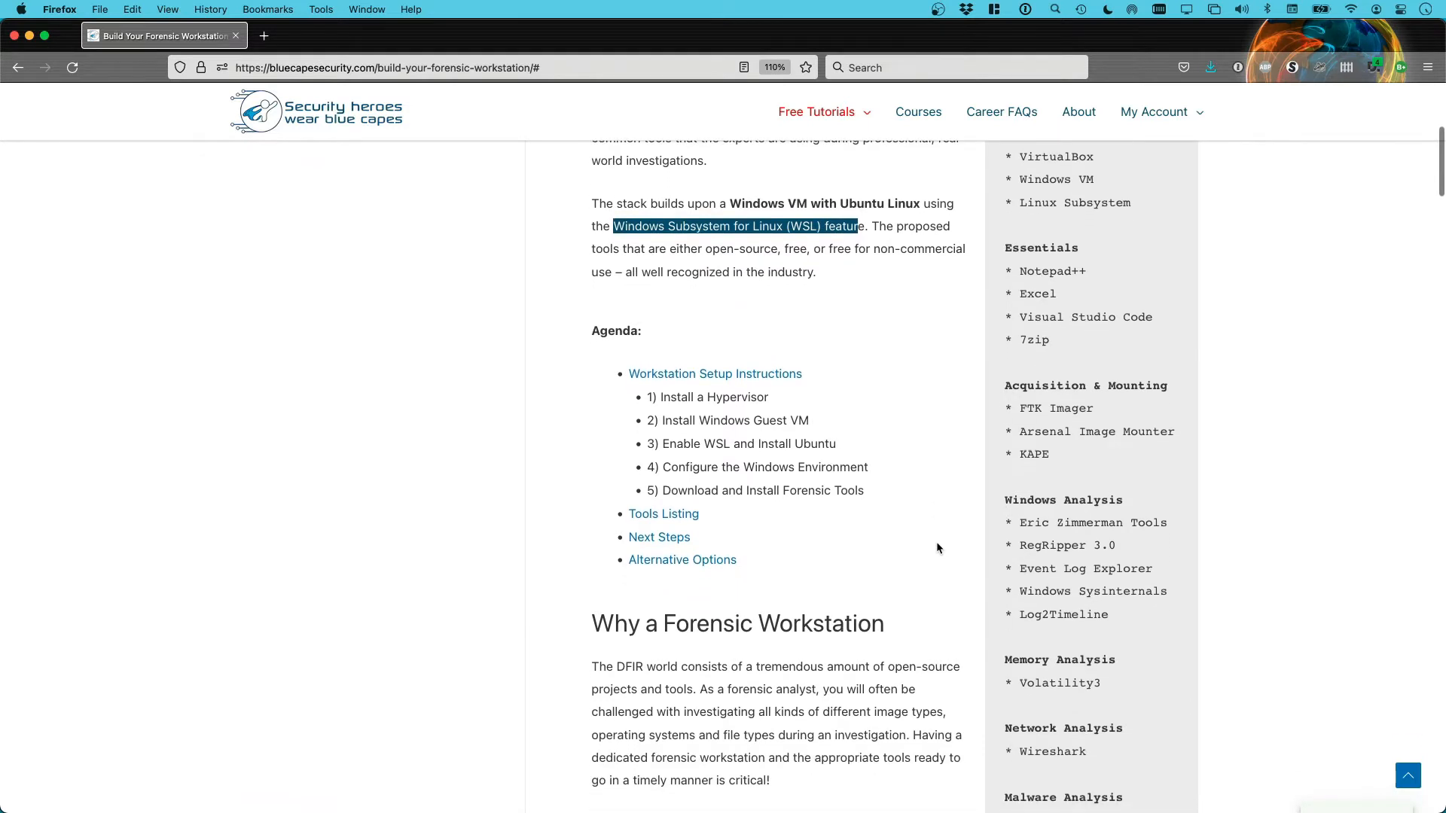
pyautogui.scroll(-1, 936, 547)
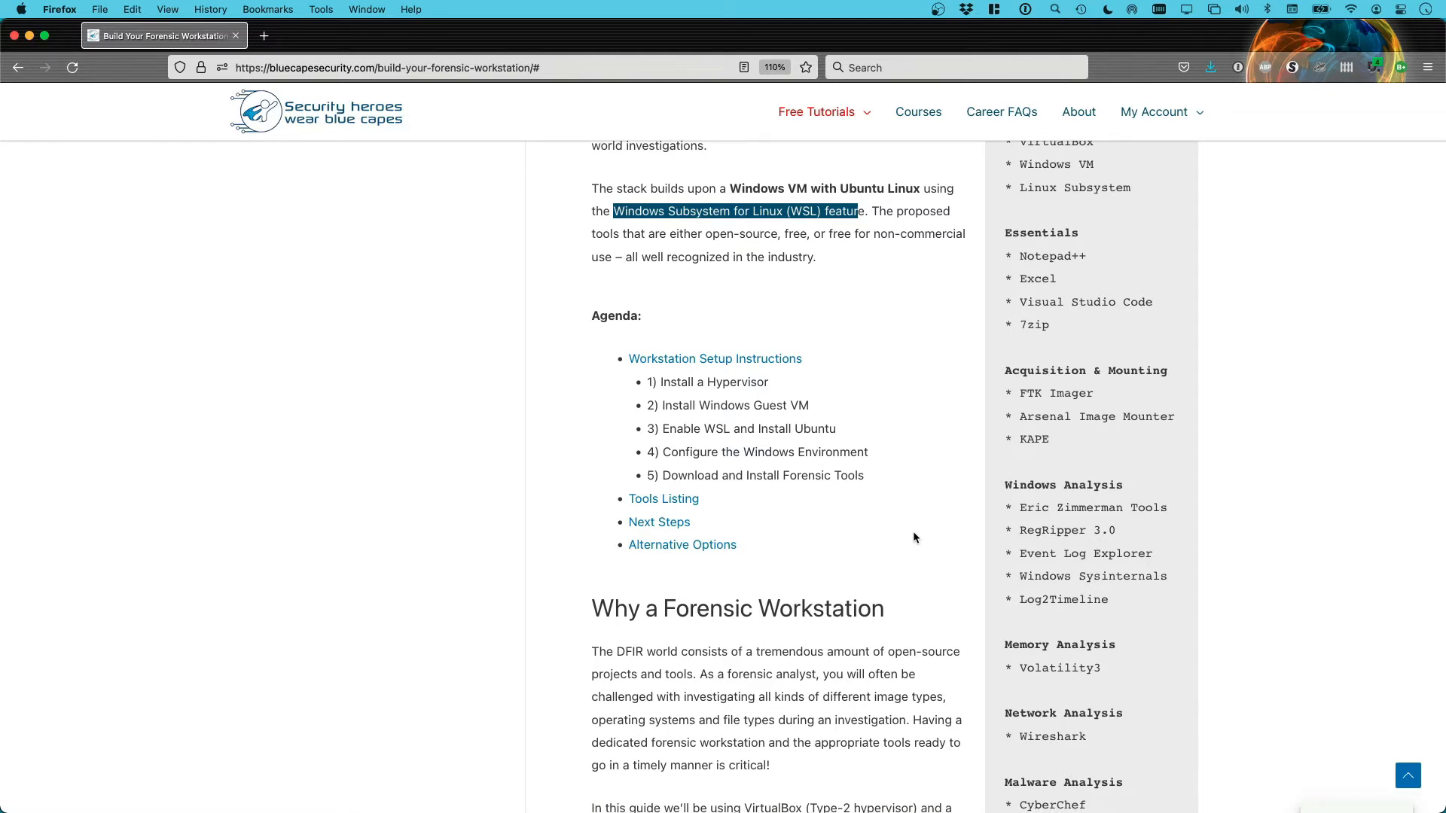
pyautogui.scroll(4, 923, 533)
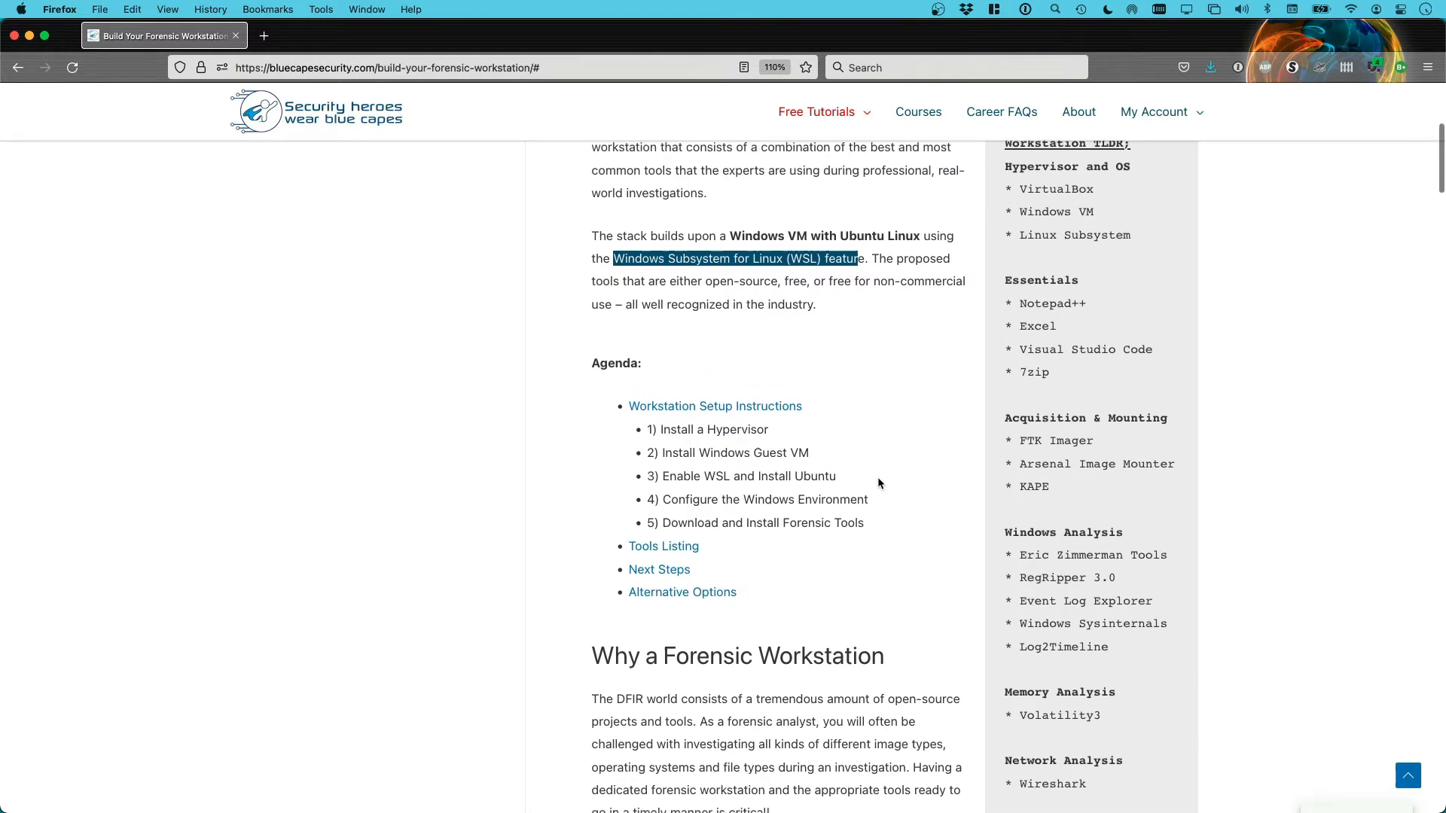
pyautogui.scroll(-3, 877, 479)
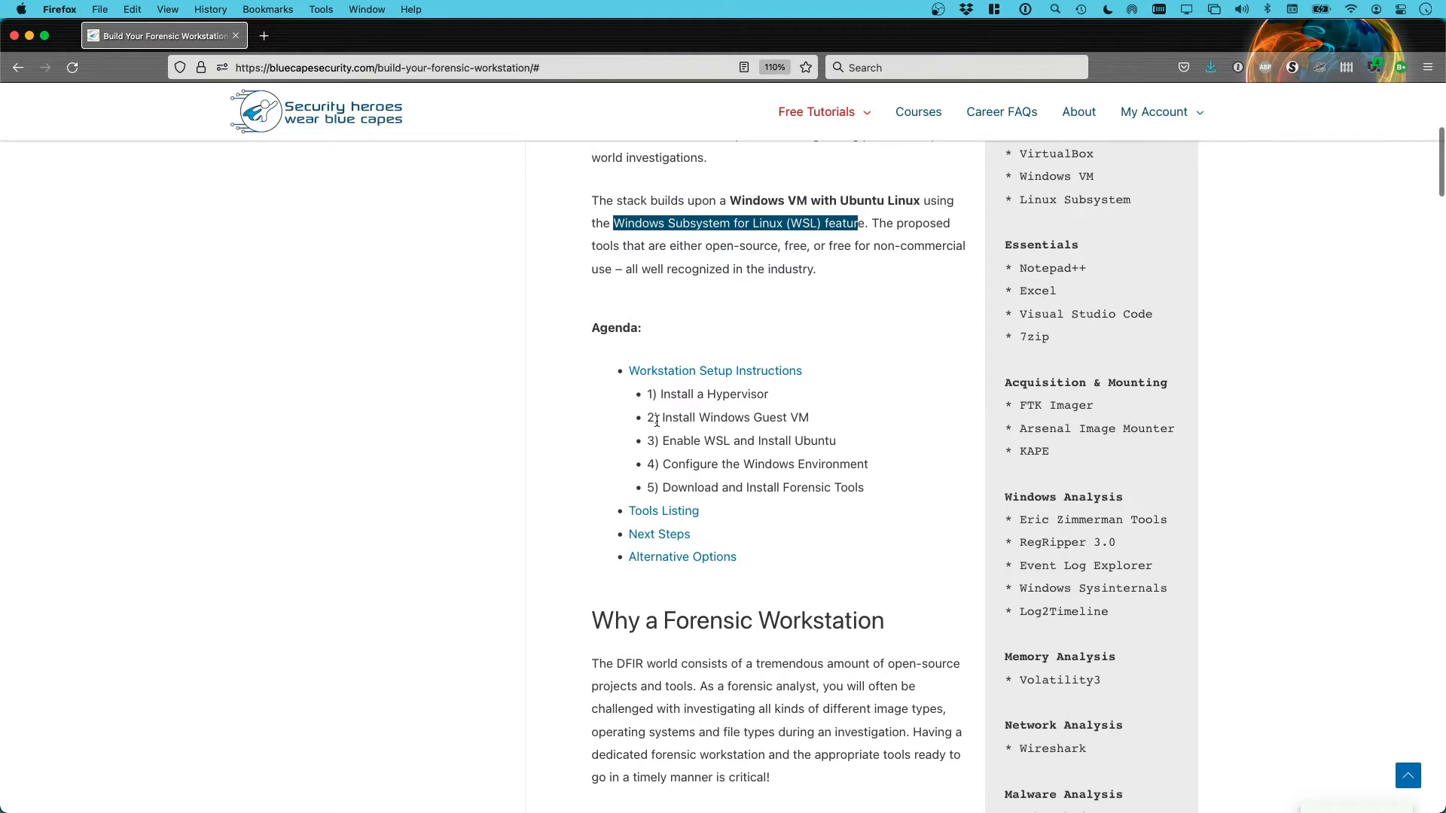
# Select 'Install Windows Guest VM' in the Agenda list and read on about VirtualBox and WSL1
pyautogui.moveTo(661, 419); pyautogui.dragTo(823, 423)
pyautogui.scroll(-1, 823, 419)
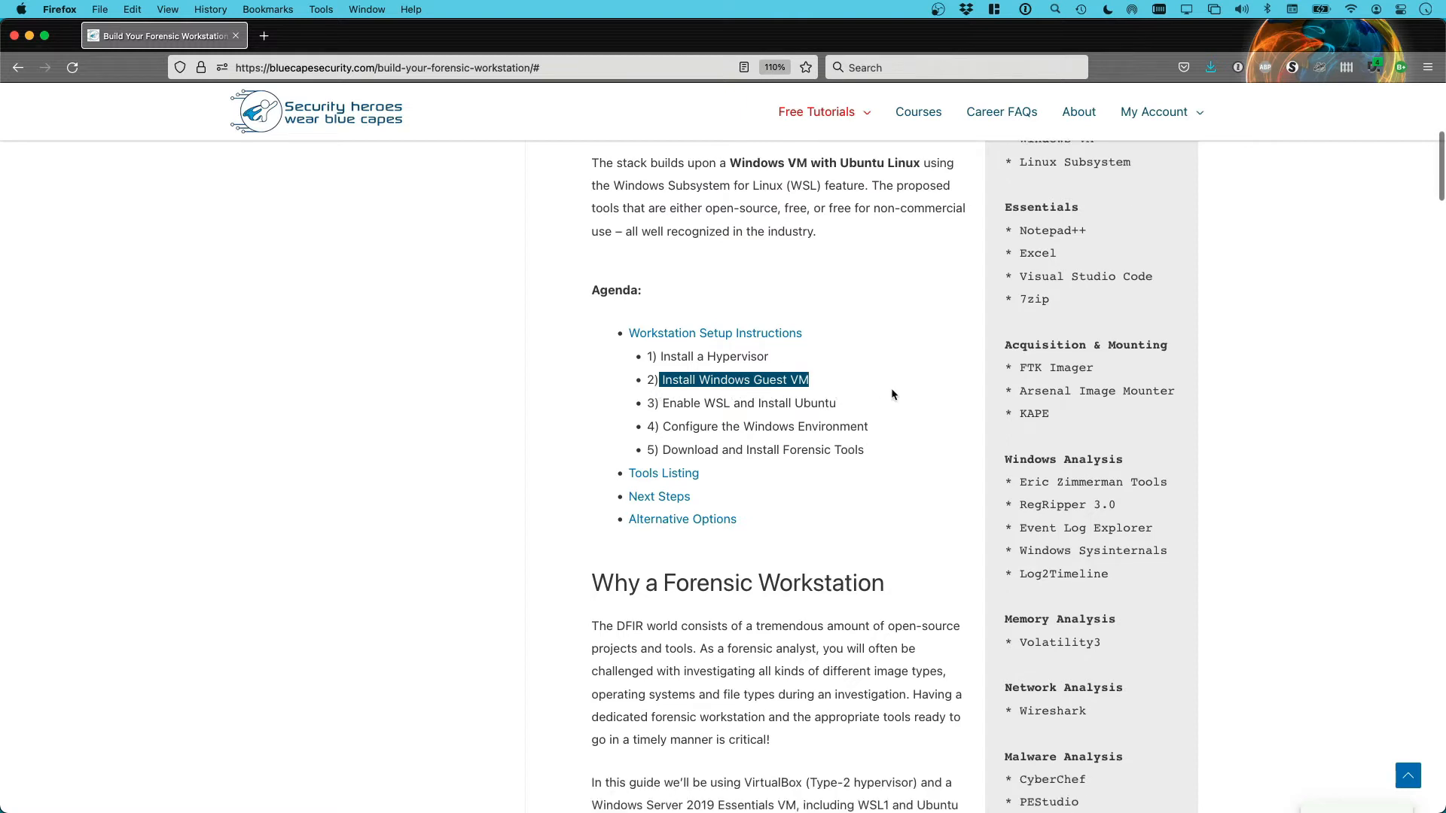
pyautogui.scroll(-1, 918, 388)
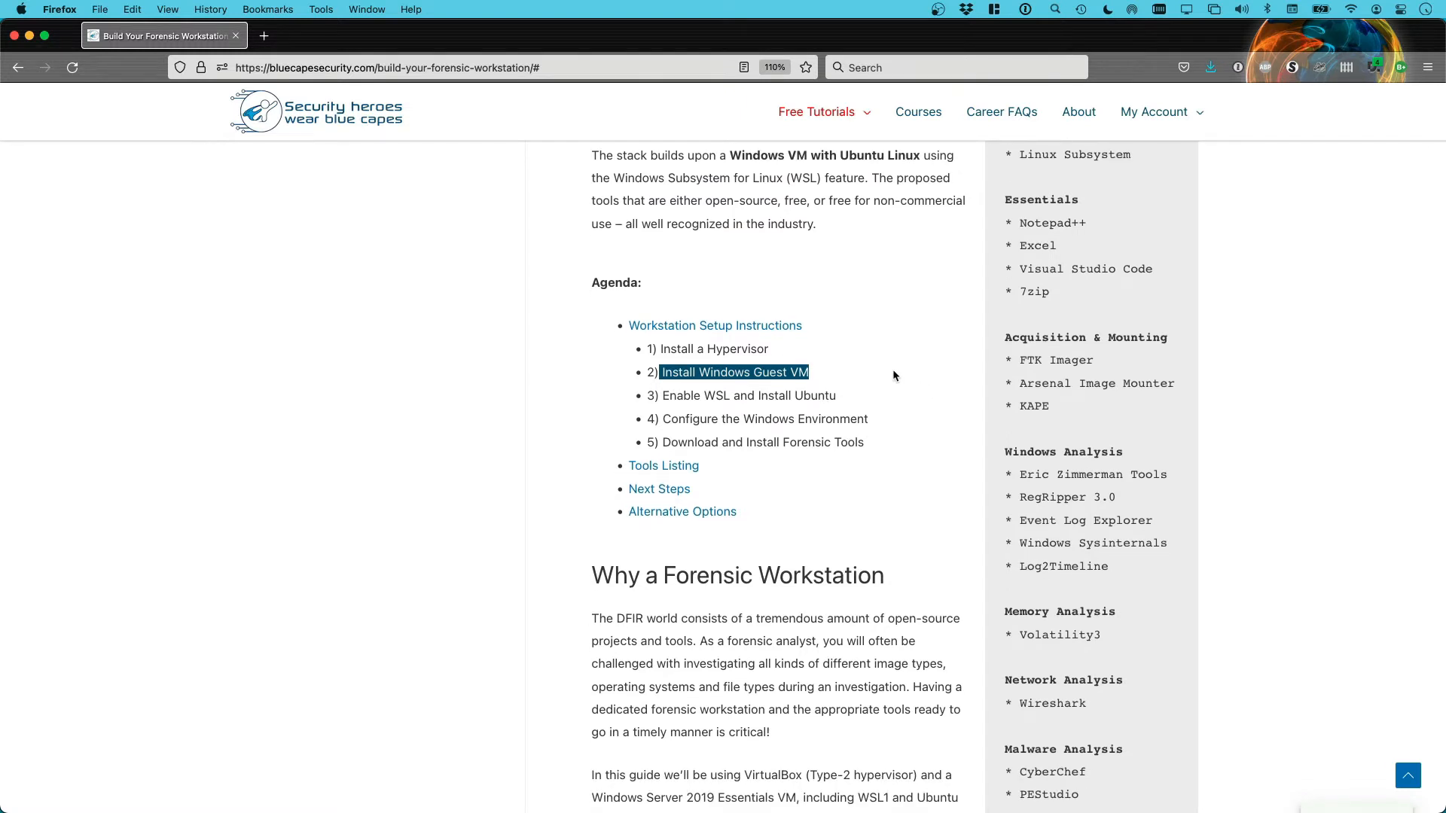
pyautogui.scroll(-1, 905, 378)
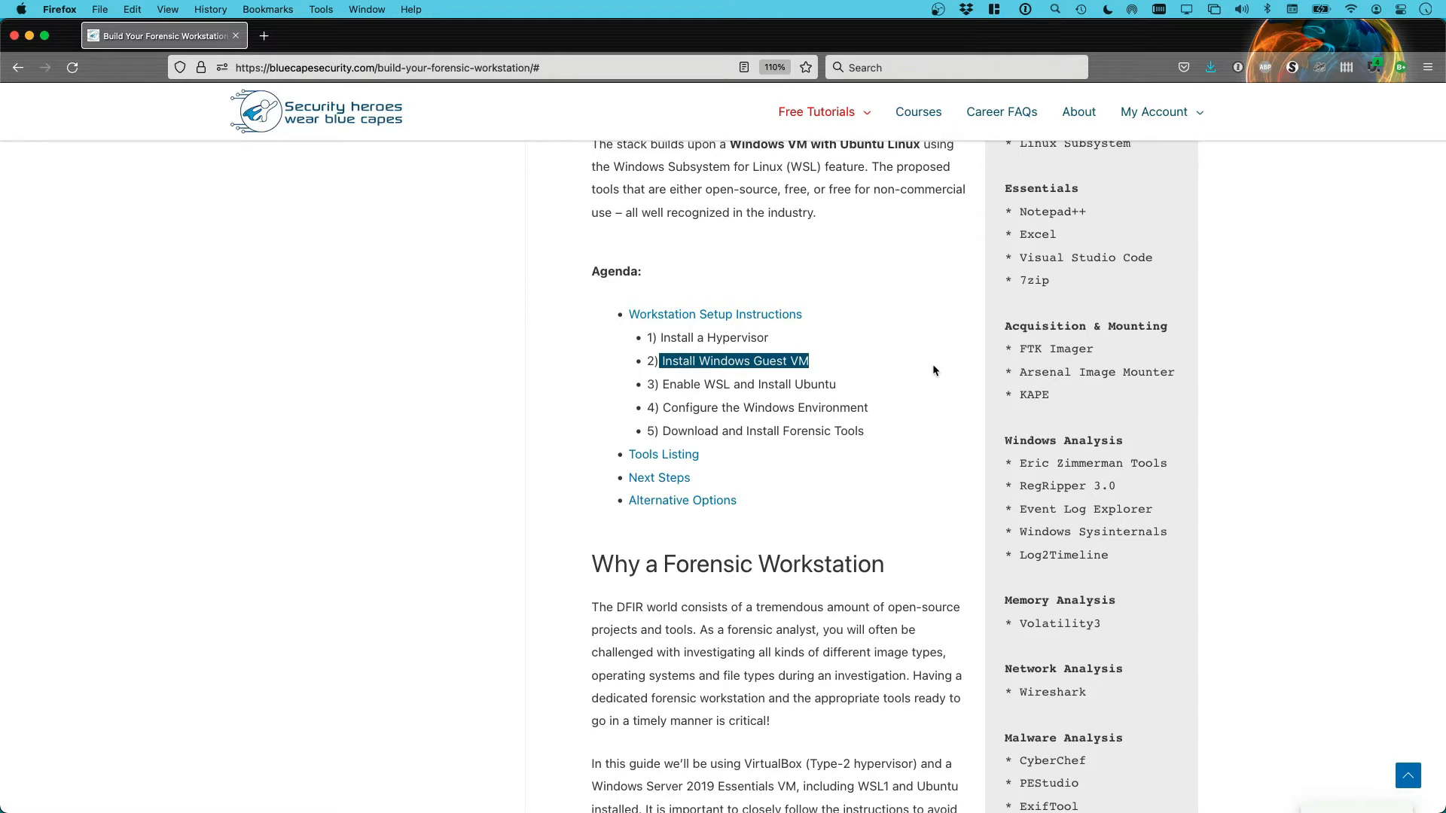
pyautogui.scroll(-1, 936, 370)
pyautogui.scroll(-1, 939, 367)
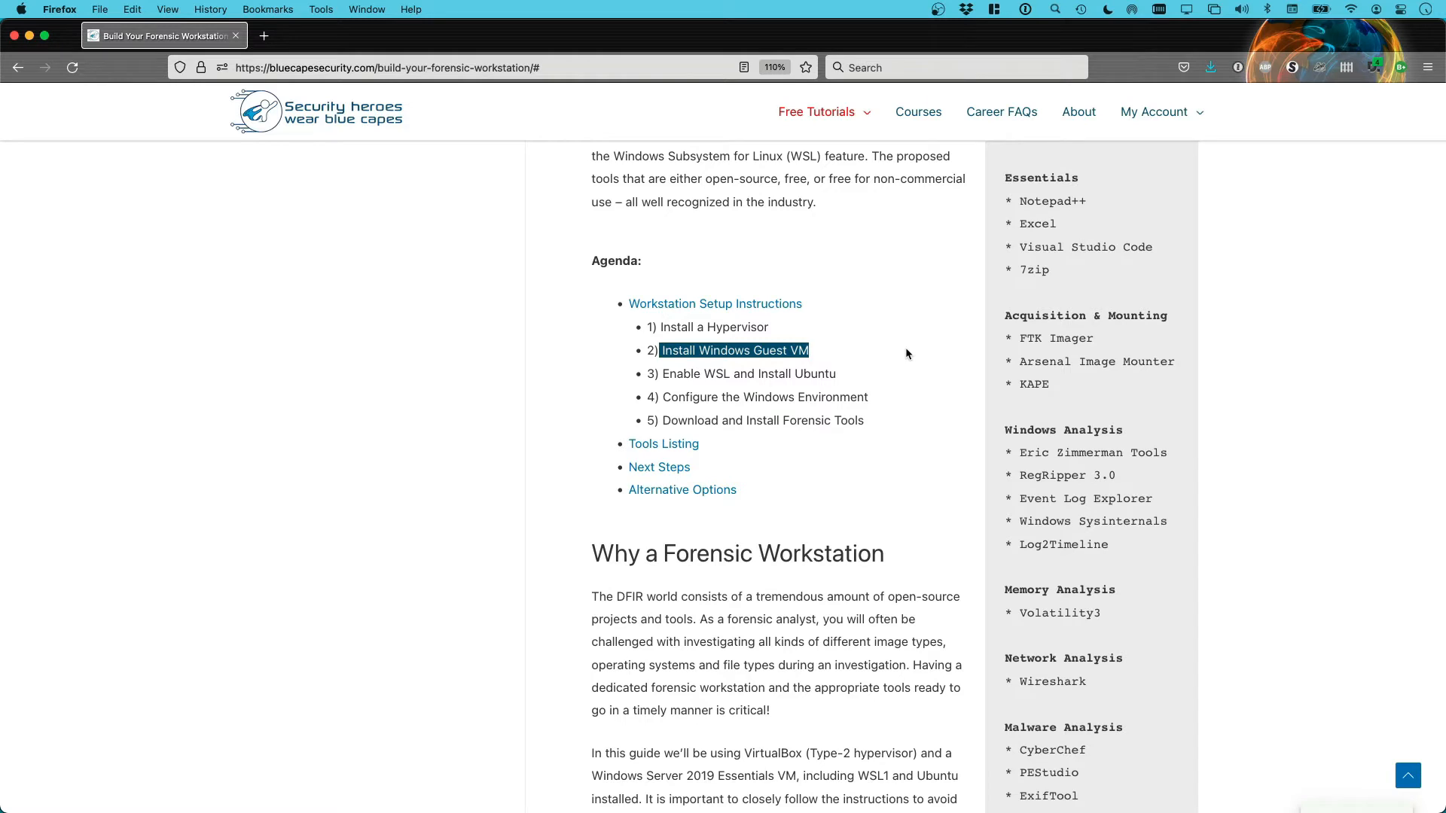
pyautogui.scroll(-1, 915, 353)
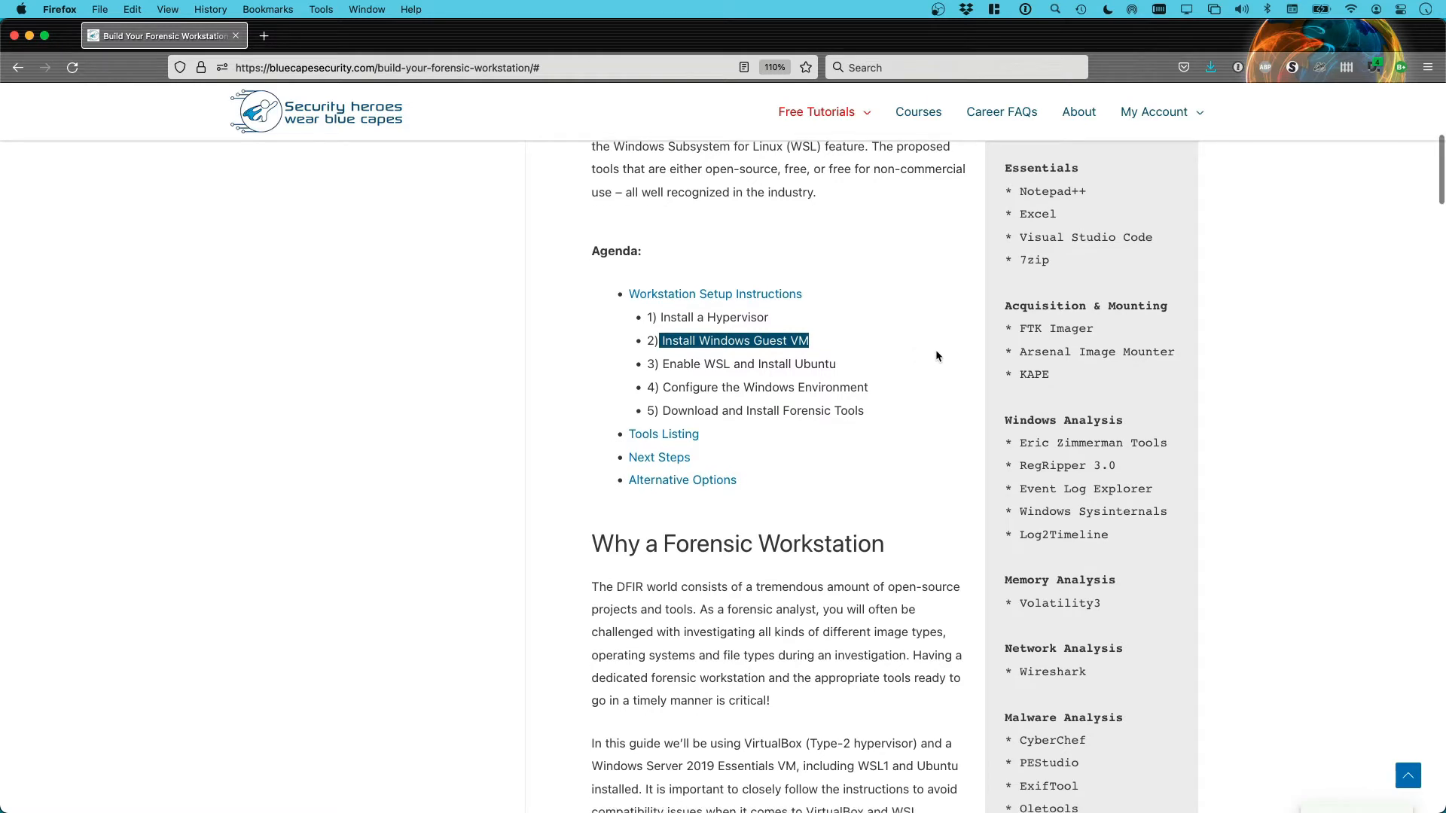
pyautogui.scroll(-1, 937, 354)
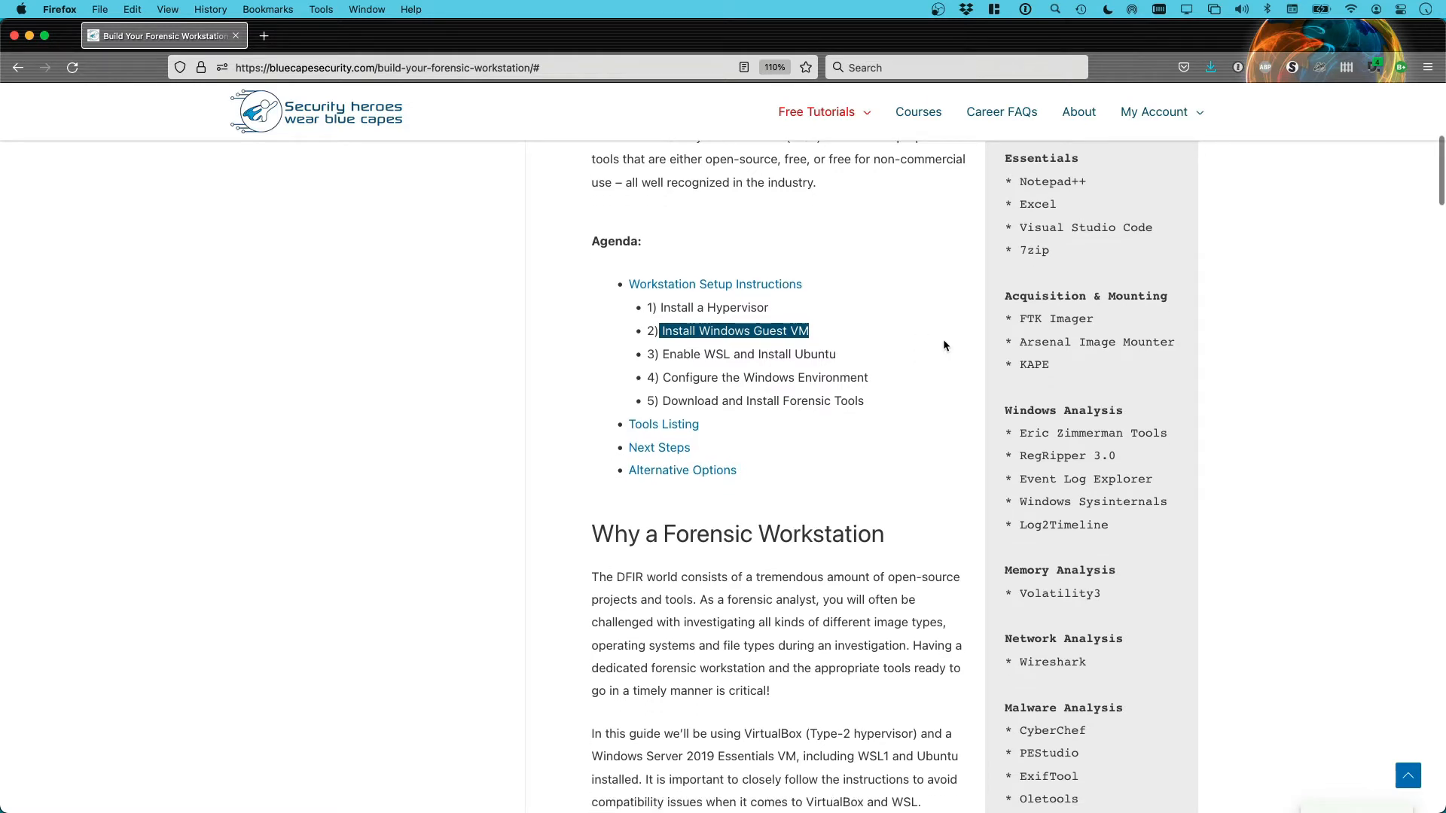
pyautogui.scroll(-2, 943, 347)
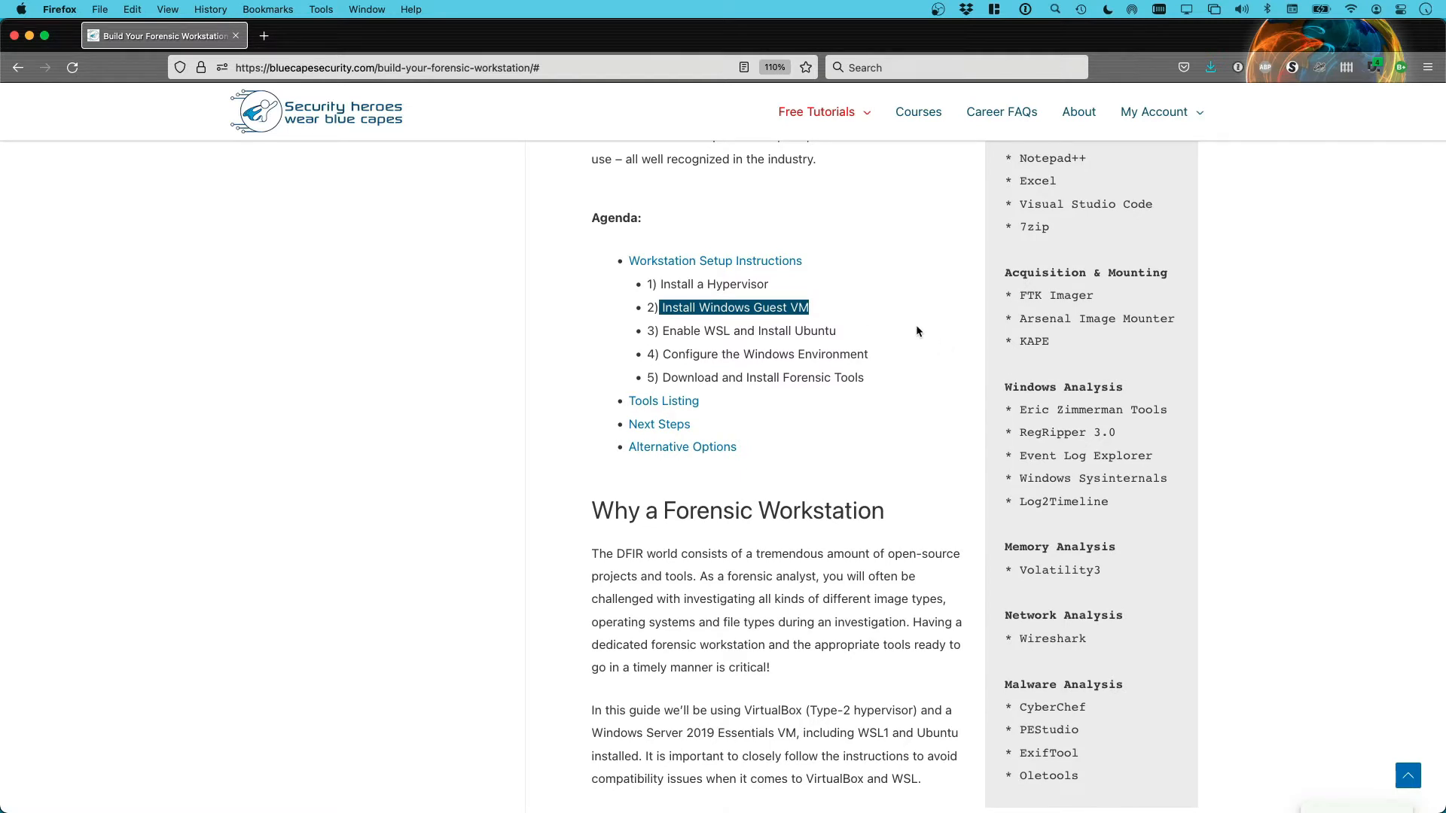
pyautogui.scroll(-1, 940, 336)
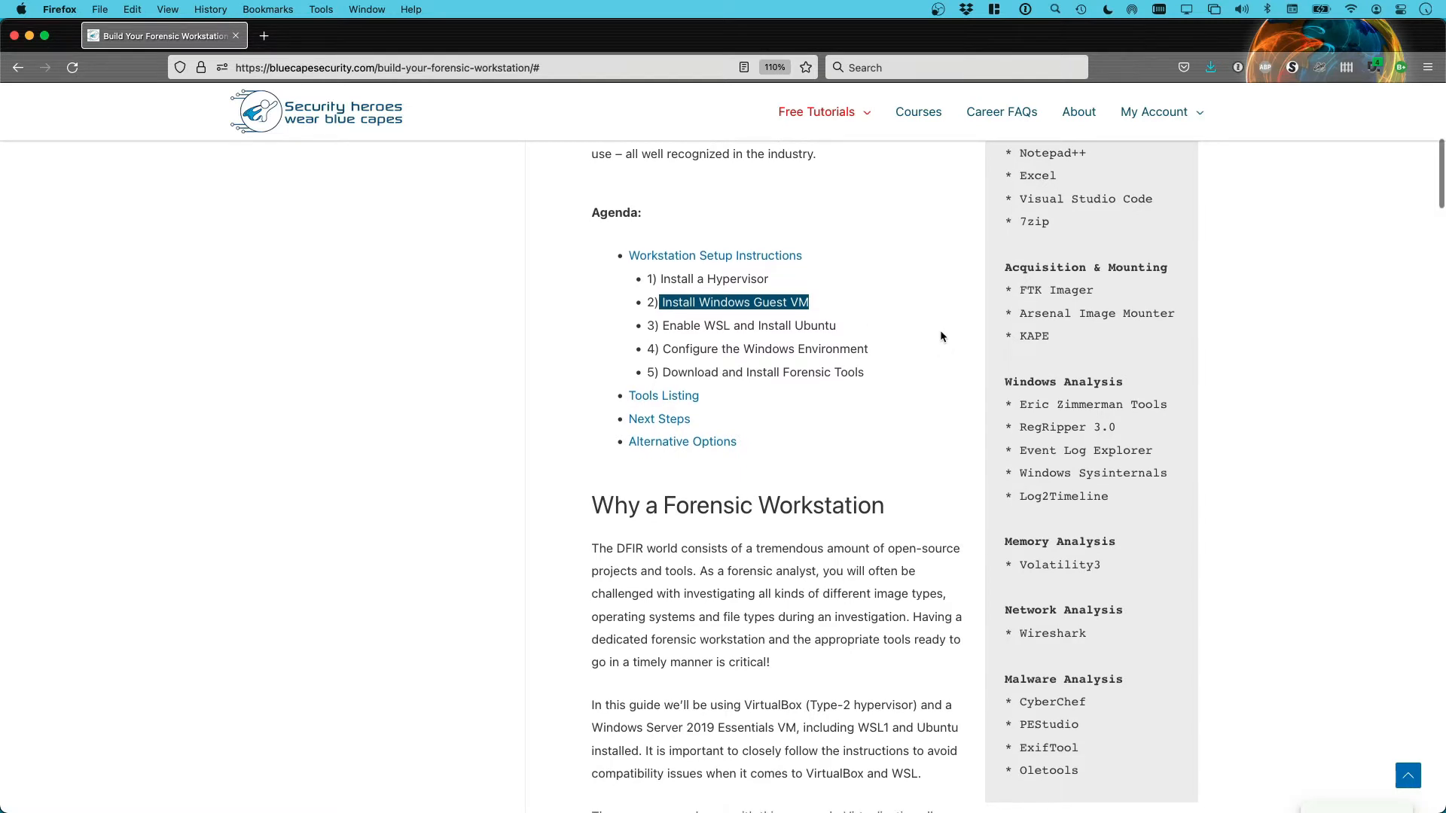
pyautogui.scroll(-2, 939, 337)
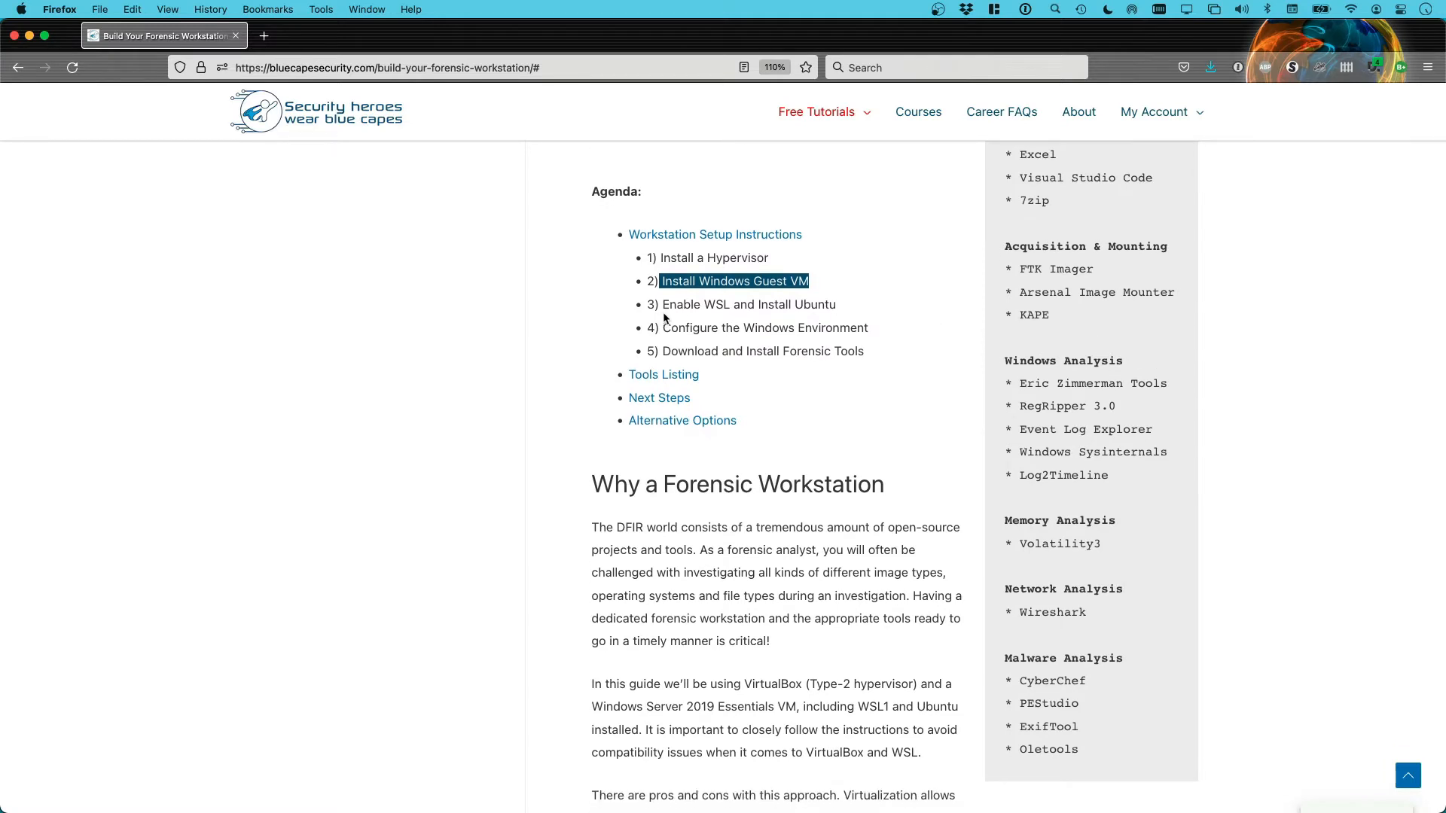
# Select agenda step 3, 'Enable WSL and Install Ubuntu', and keep reading down the page
pyautogui.moveTo(662, 304); pyautogui.dragTo(856, 307)
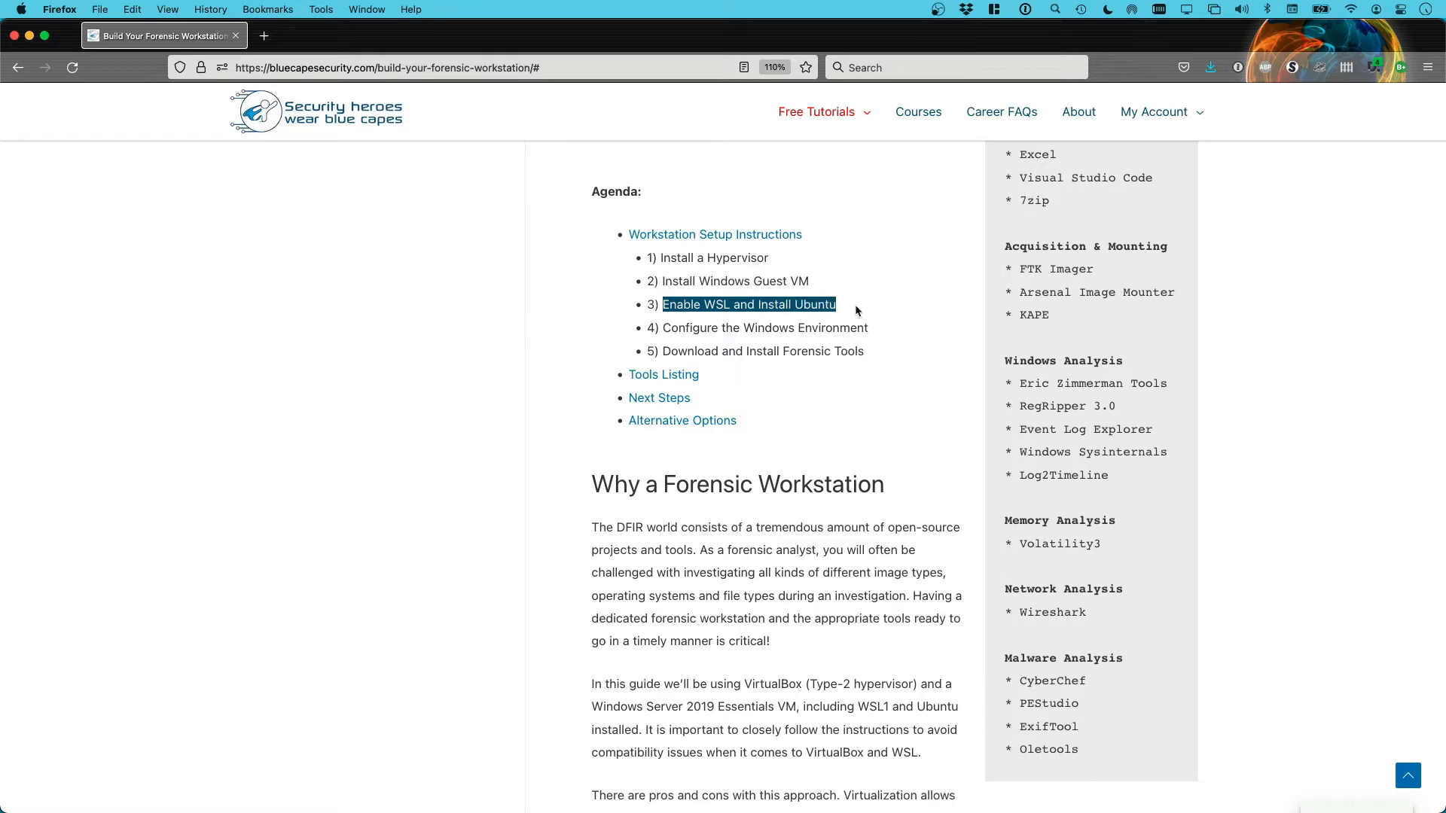
pyautogui.scroll(1, 947, 322)
pyautogui.scroll(-2, 947, 323)
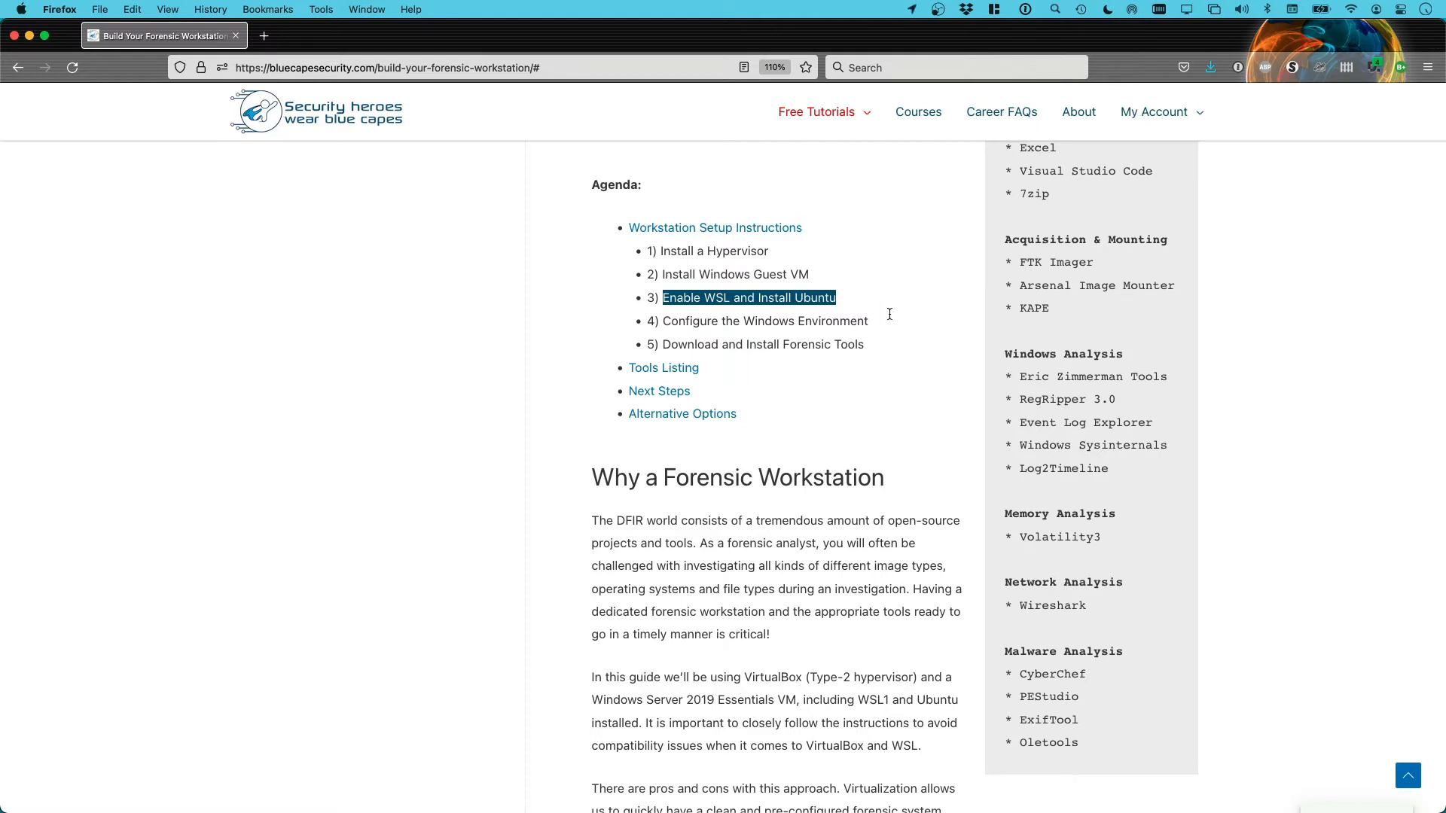
pyautogui.scroll(-1, 932, 309)
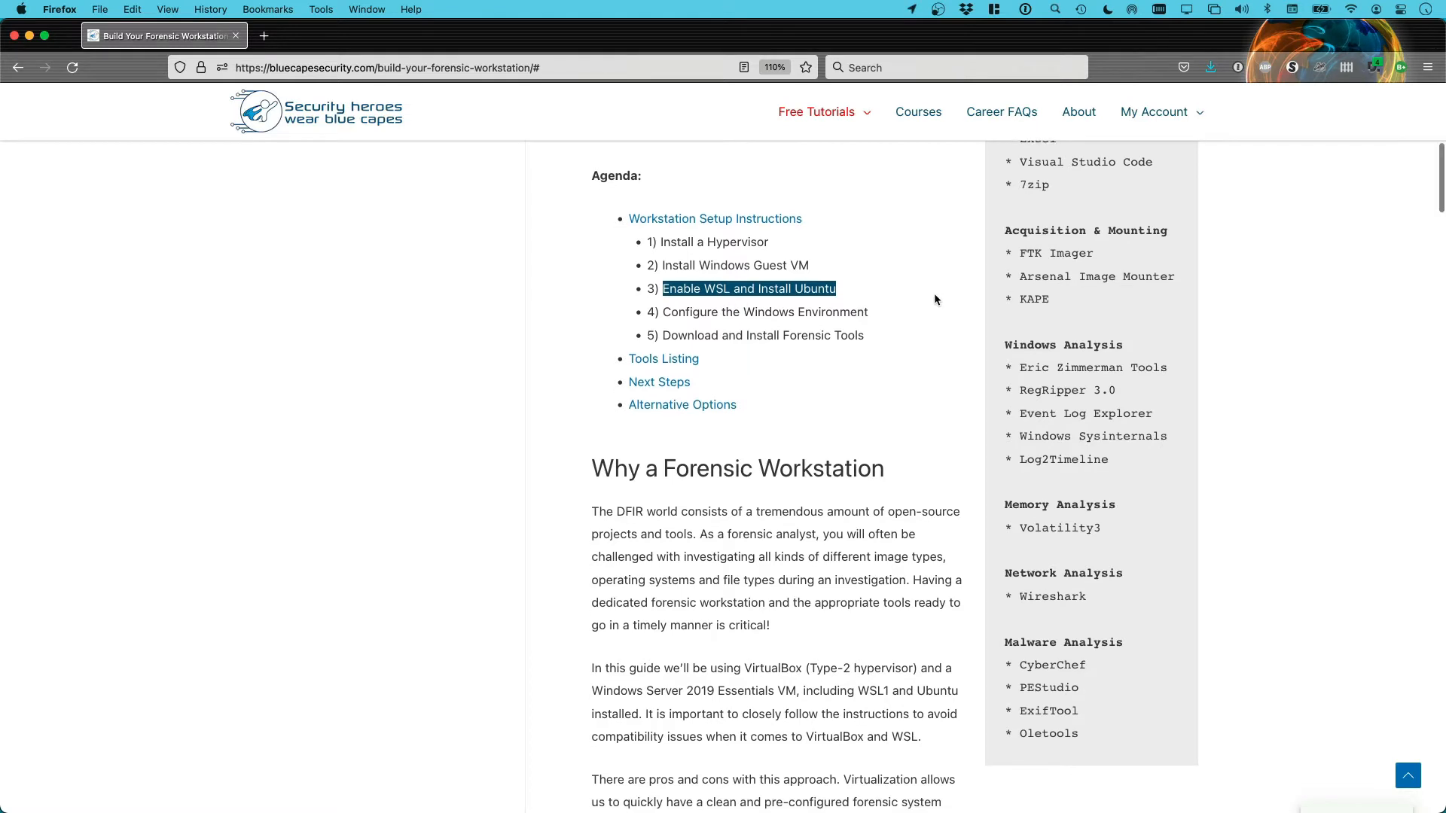
pyautogui.scroll(-1, 943, 300)
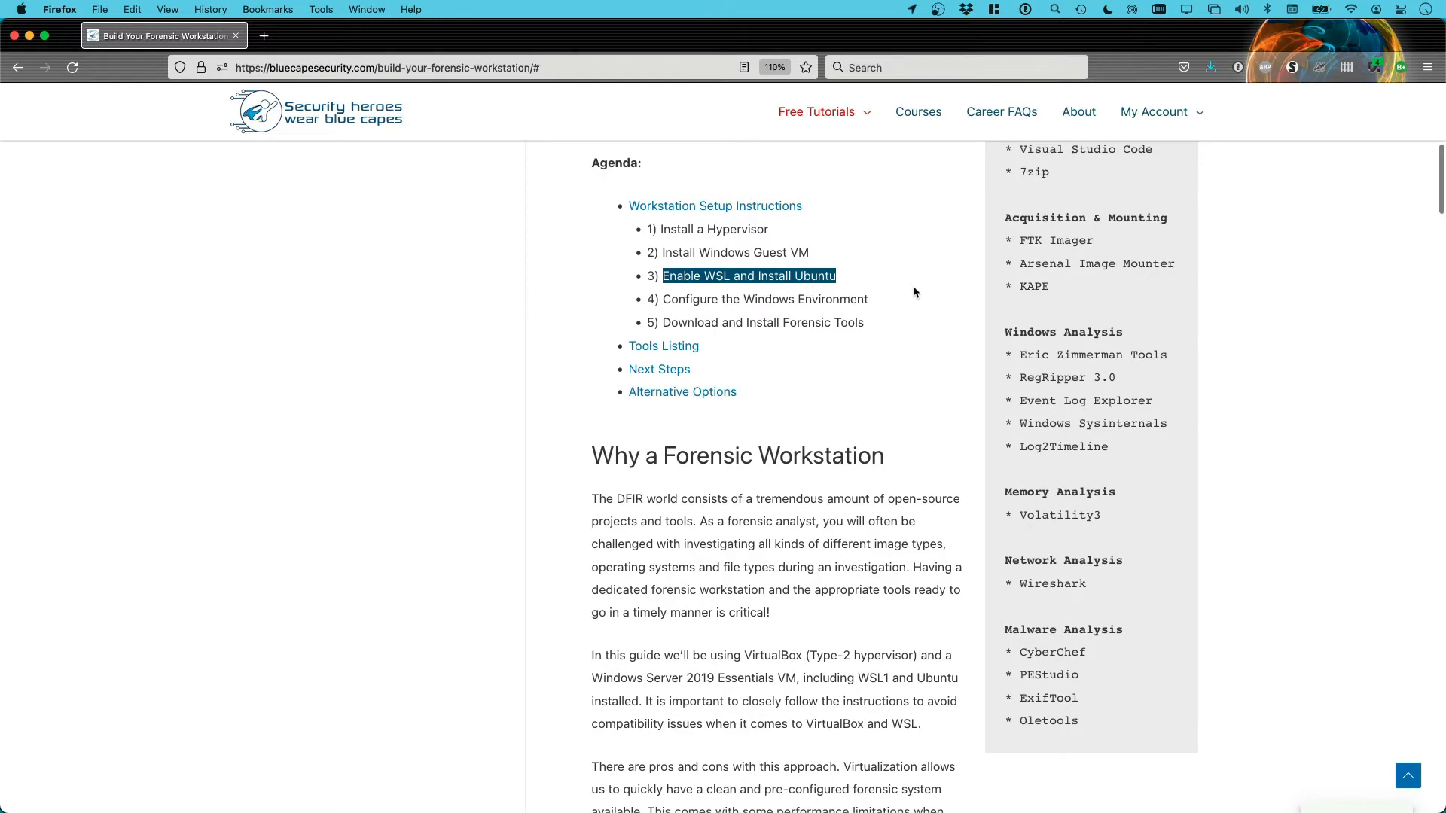
pyautogui.scroll(-3, 925, 292)
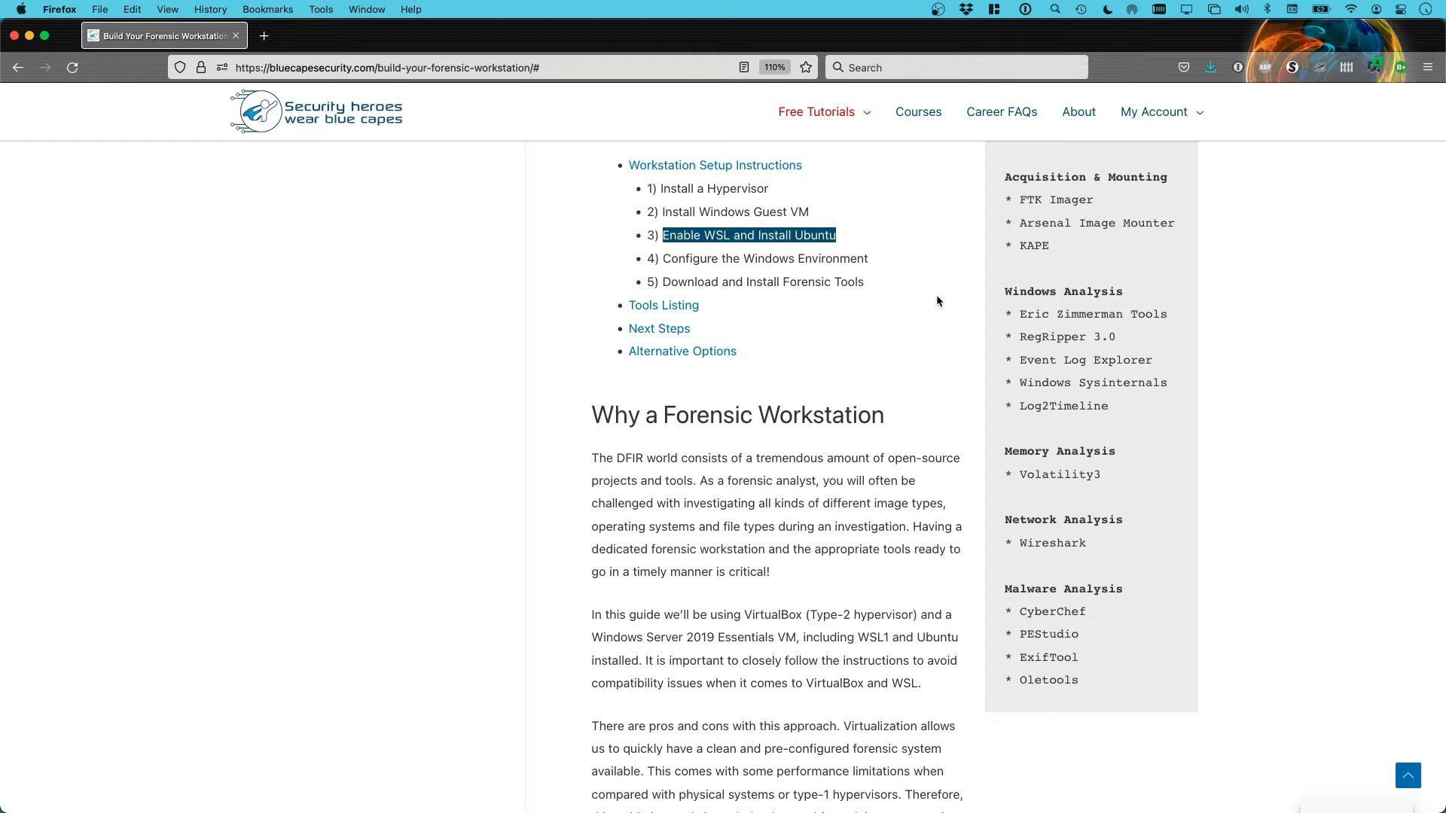
pyautogui.scroll(-1, 937, 300)
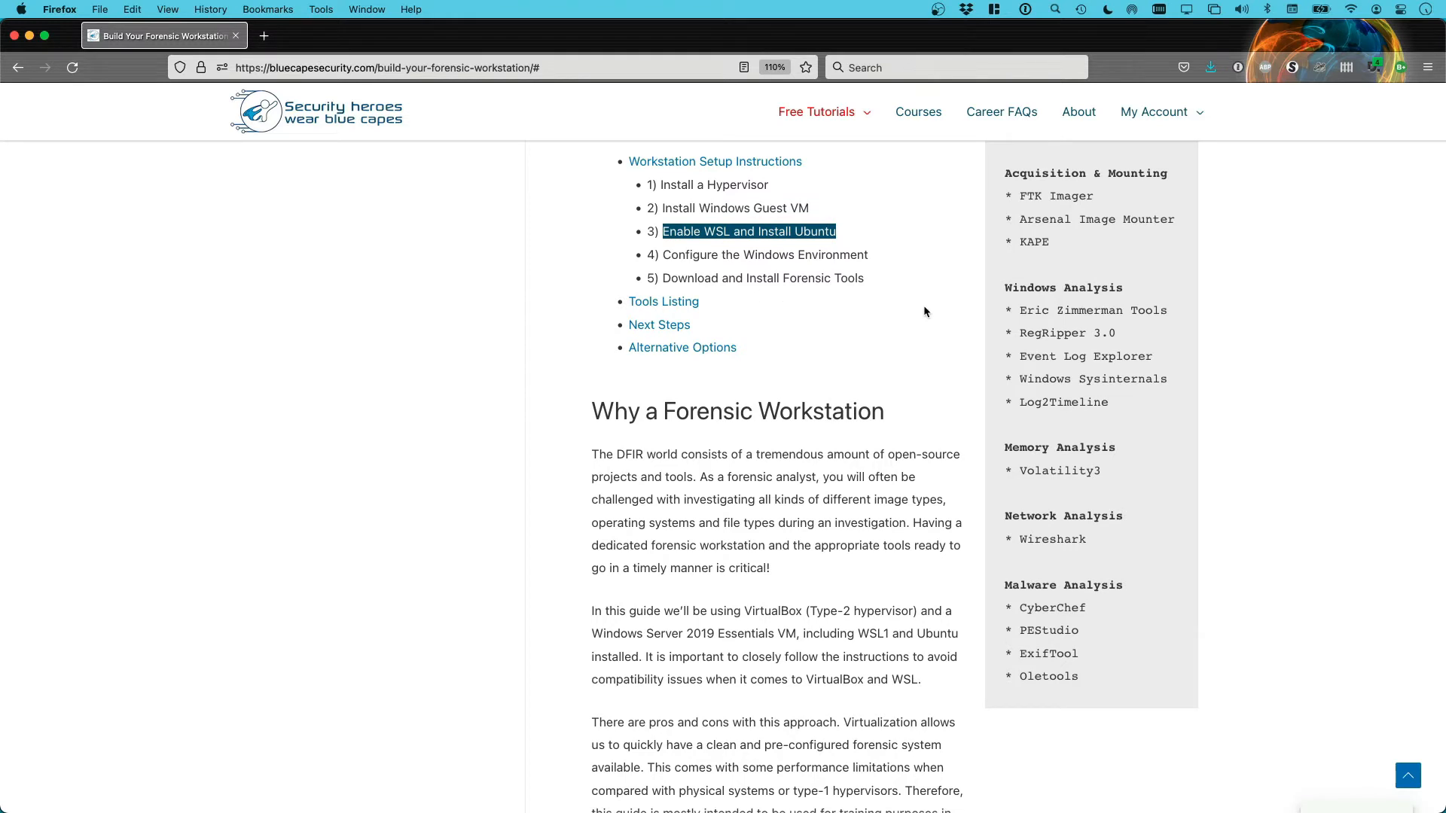
# Scroll down to Workstation Setup Instructions, which opens with installing VirtualBox as the hypervisor
pyautogui.scroll(-4, 925, 304)
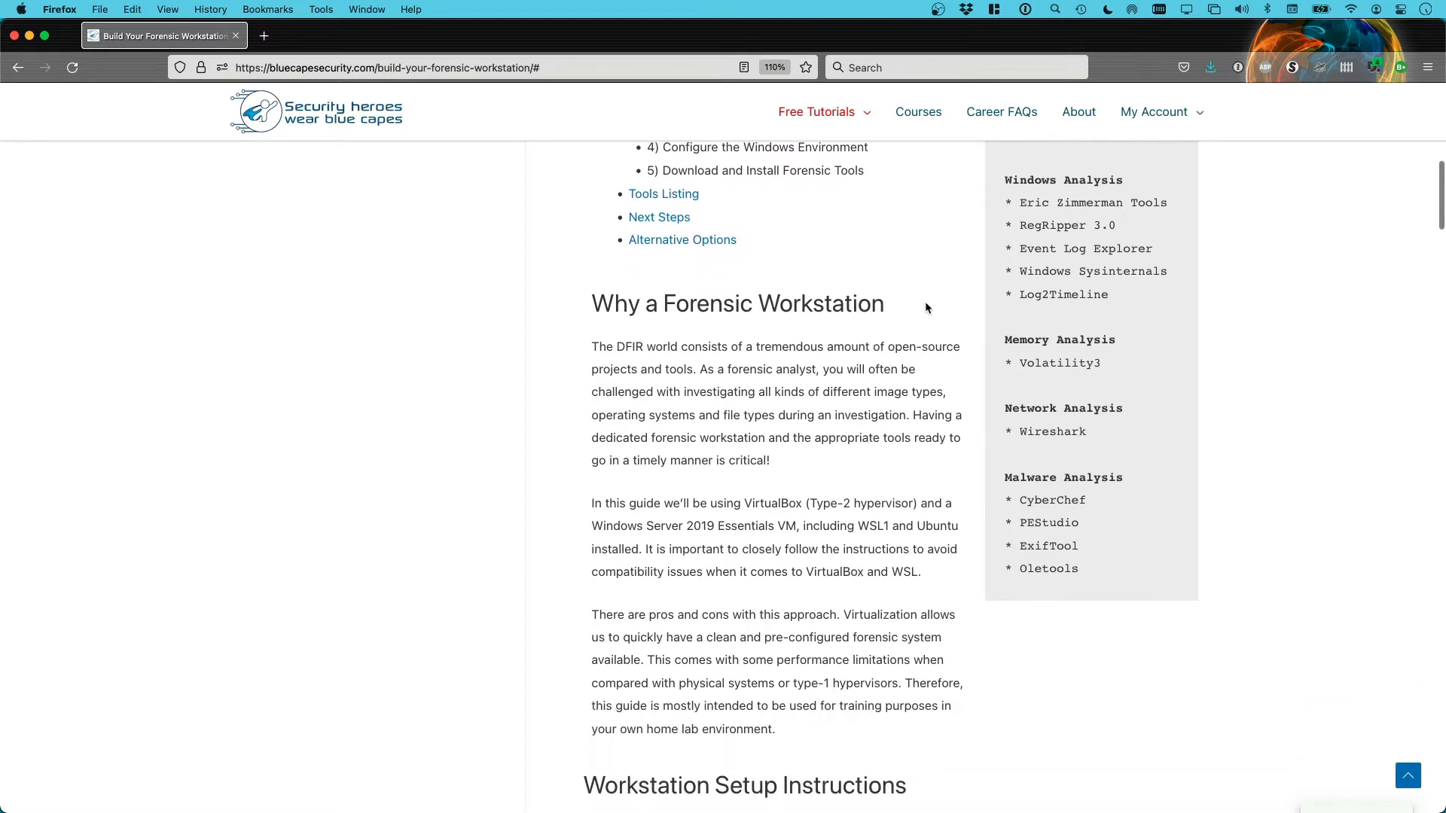
pyautogui.scroll(-1, 965, 306)
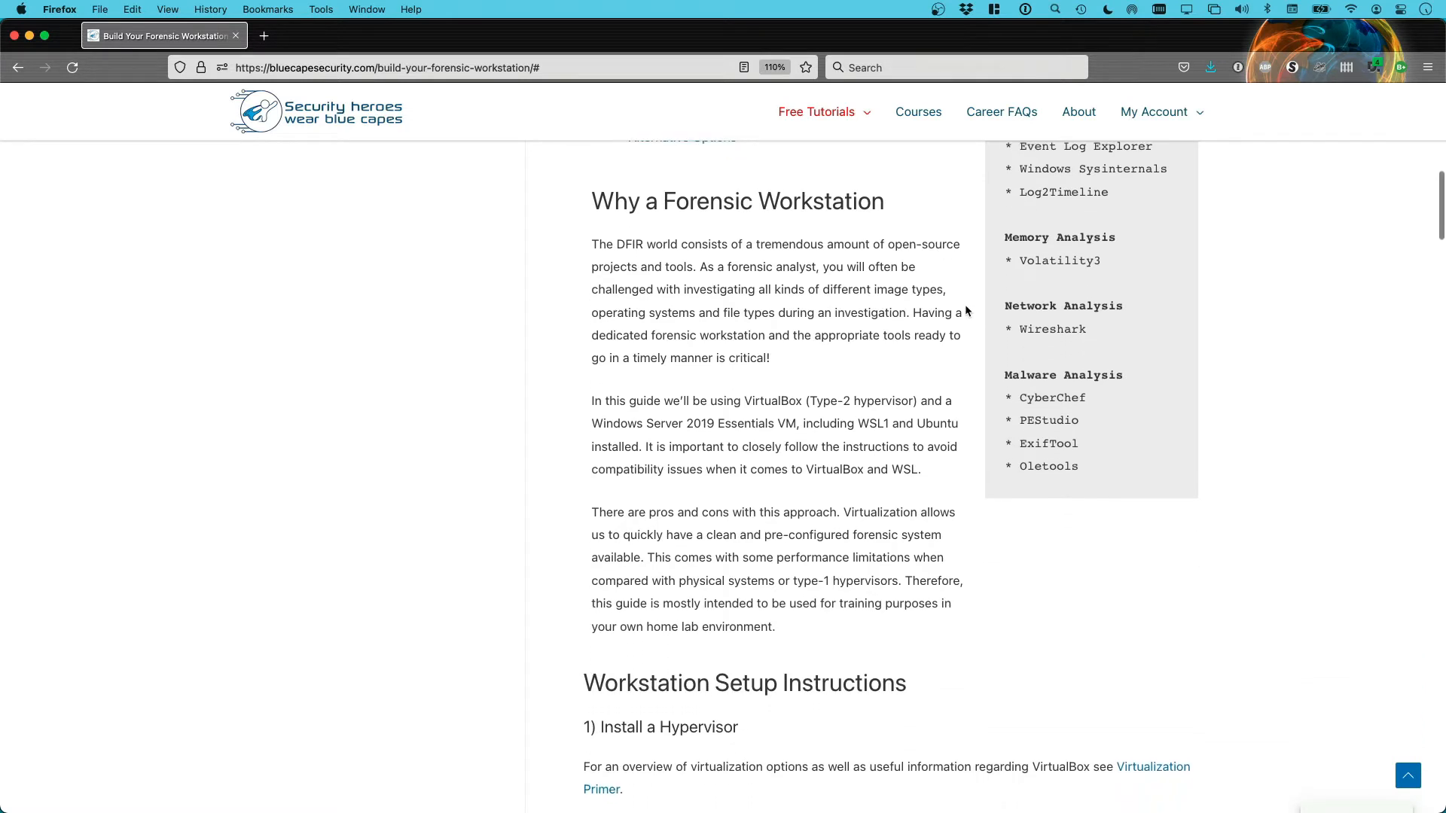
pyautogui.scroll(-1, 977, 321)
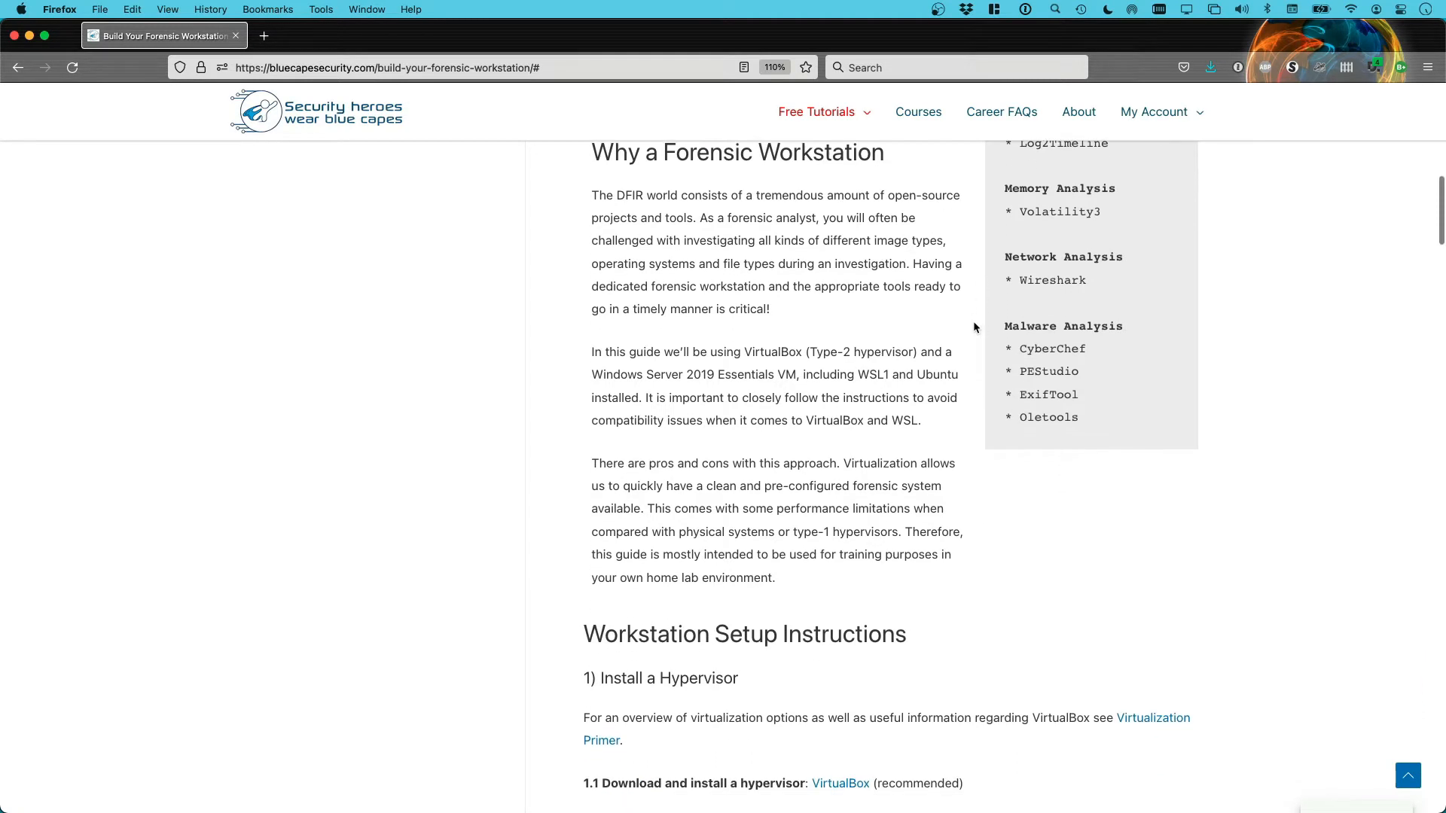
pyautogui.scroll(-2, 977, 329)
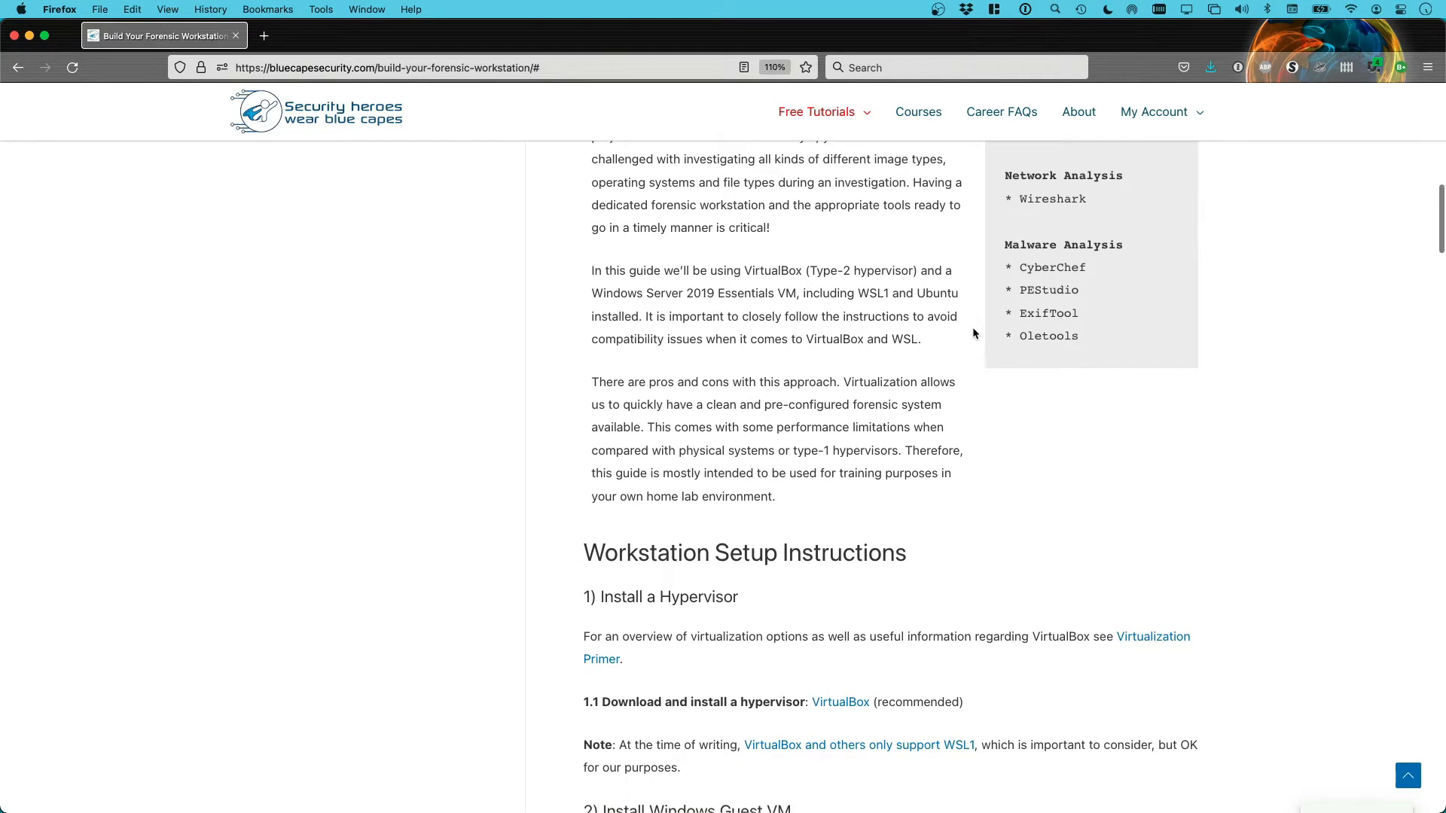
pyautogui.scroll(-1, 974, 331)
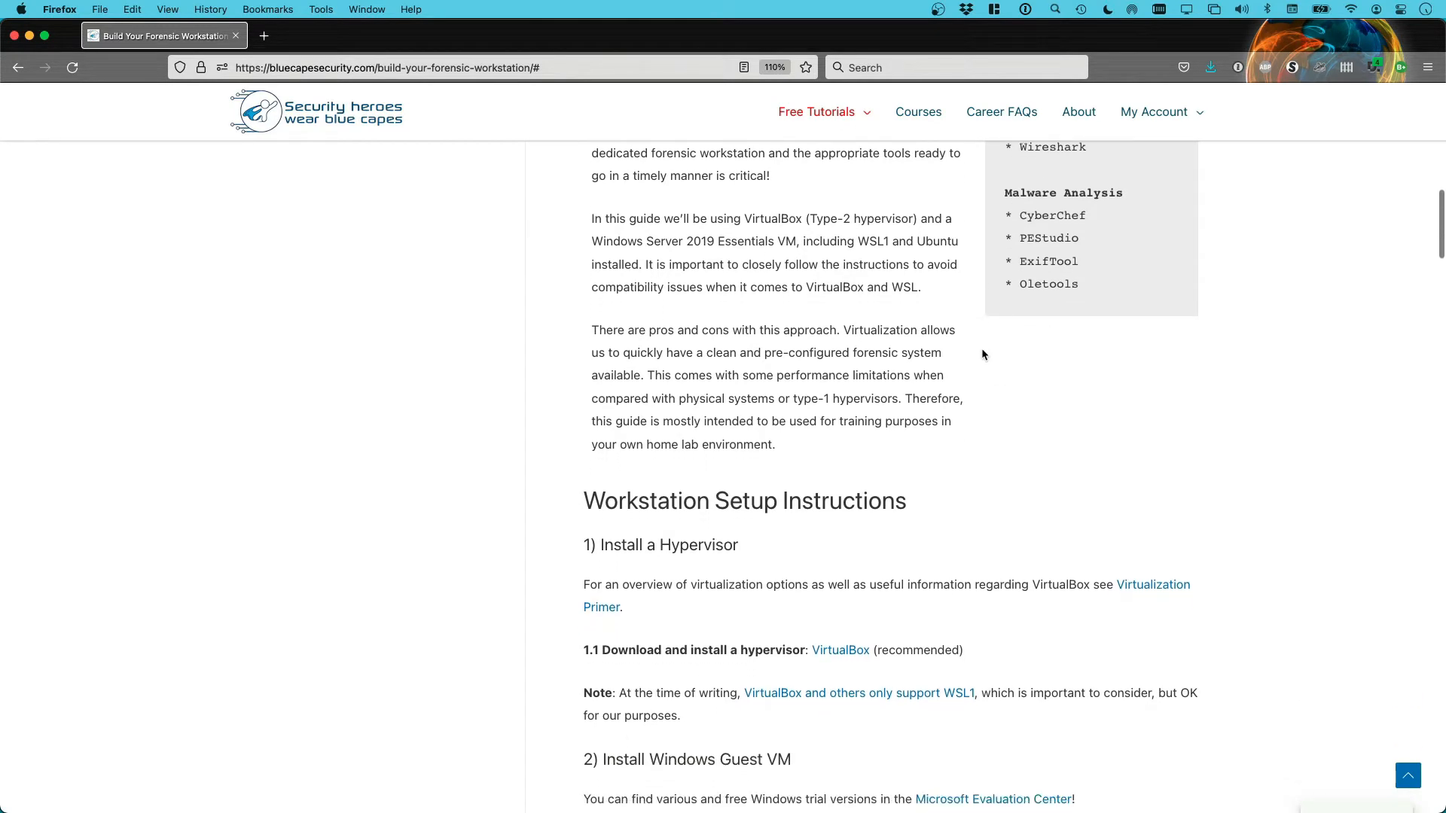
pyautogui.scroll(-1, 1010, 363)
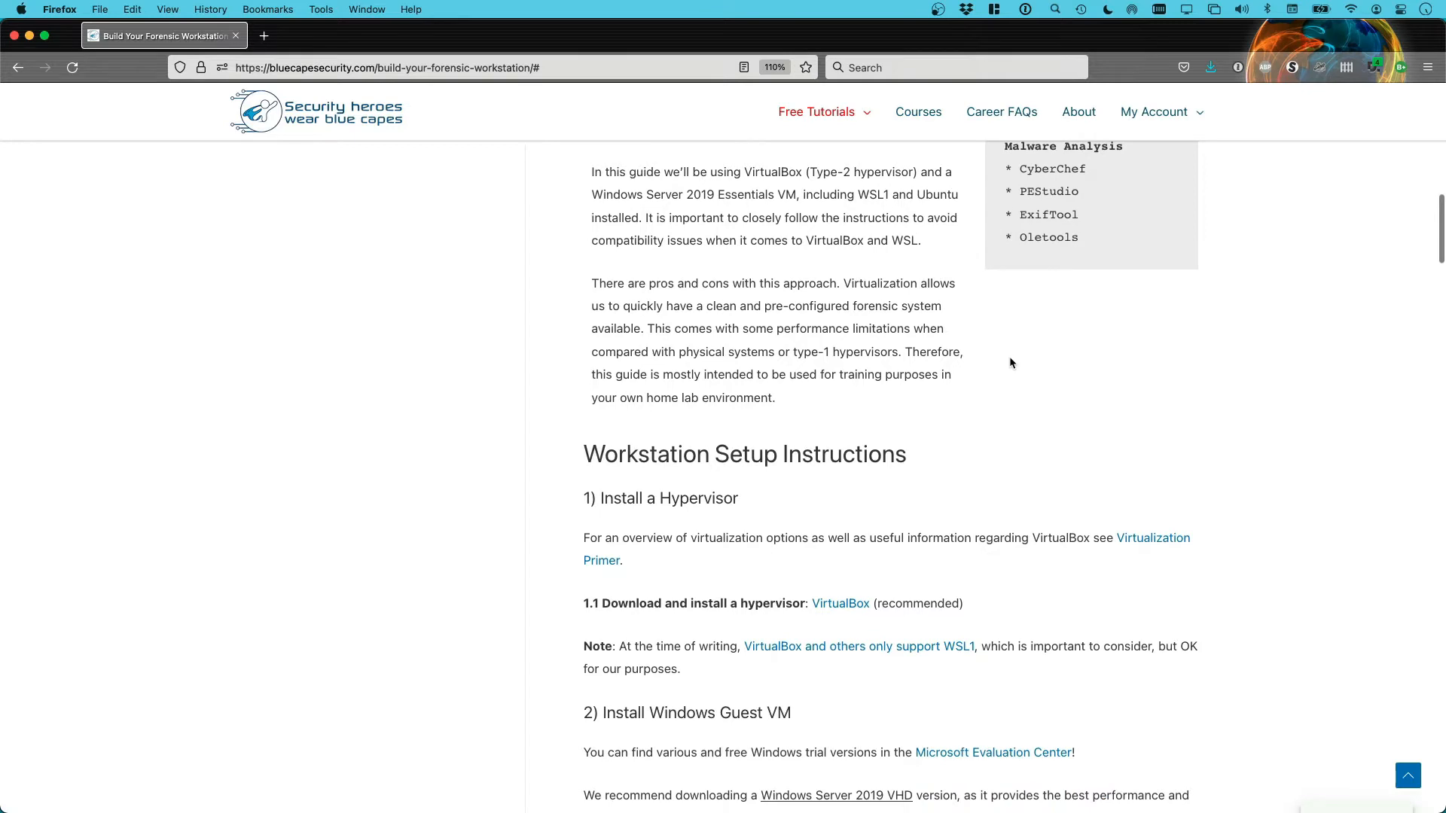
pyautogui.scroll(-1, 992, 368)
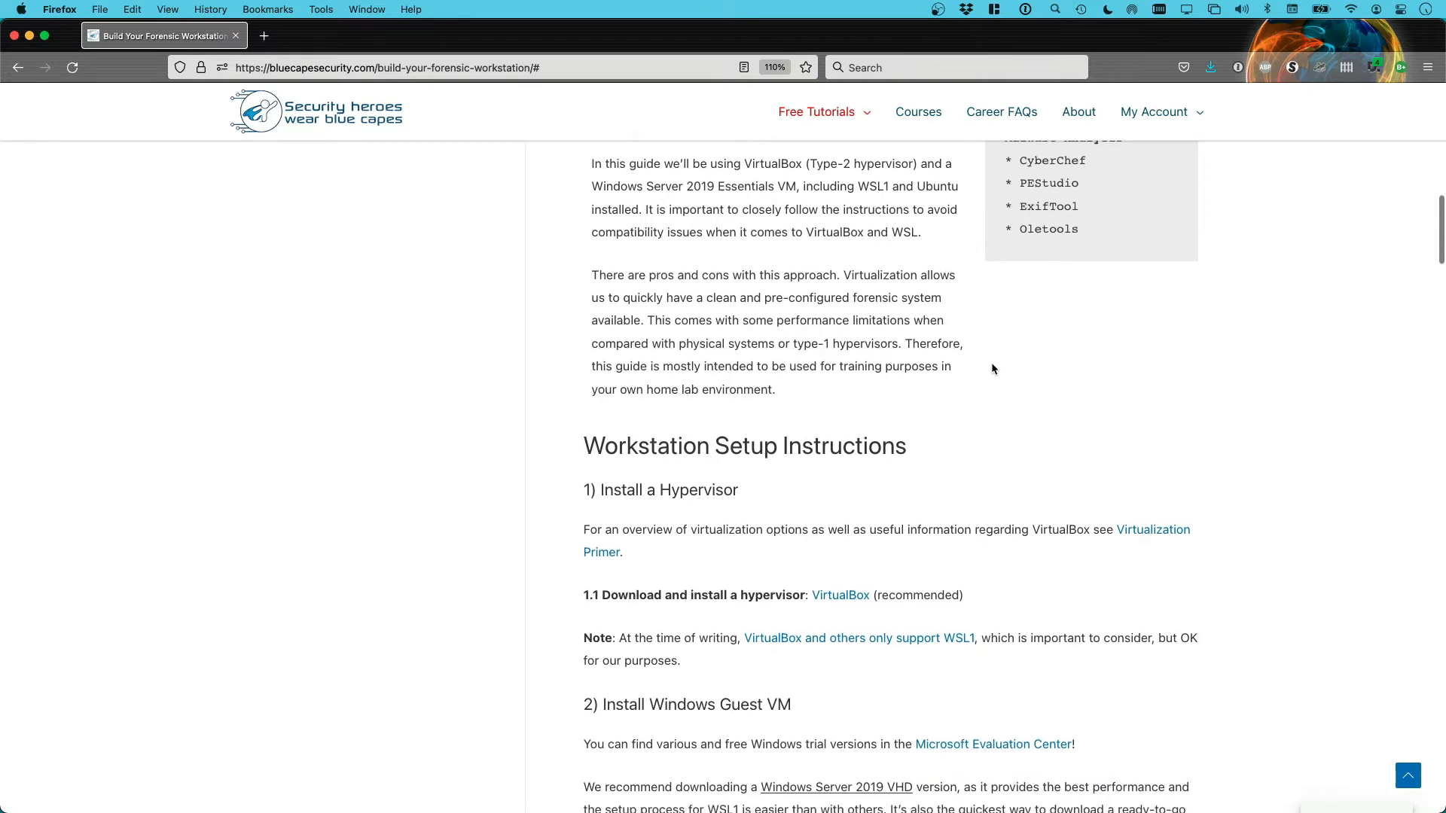
pyautogui.scroll(-1, 991, 369)
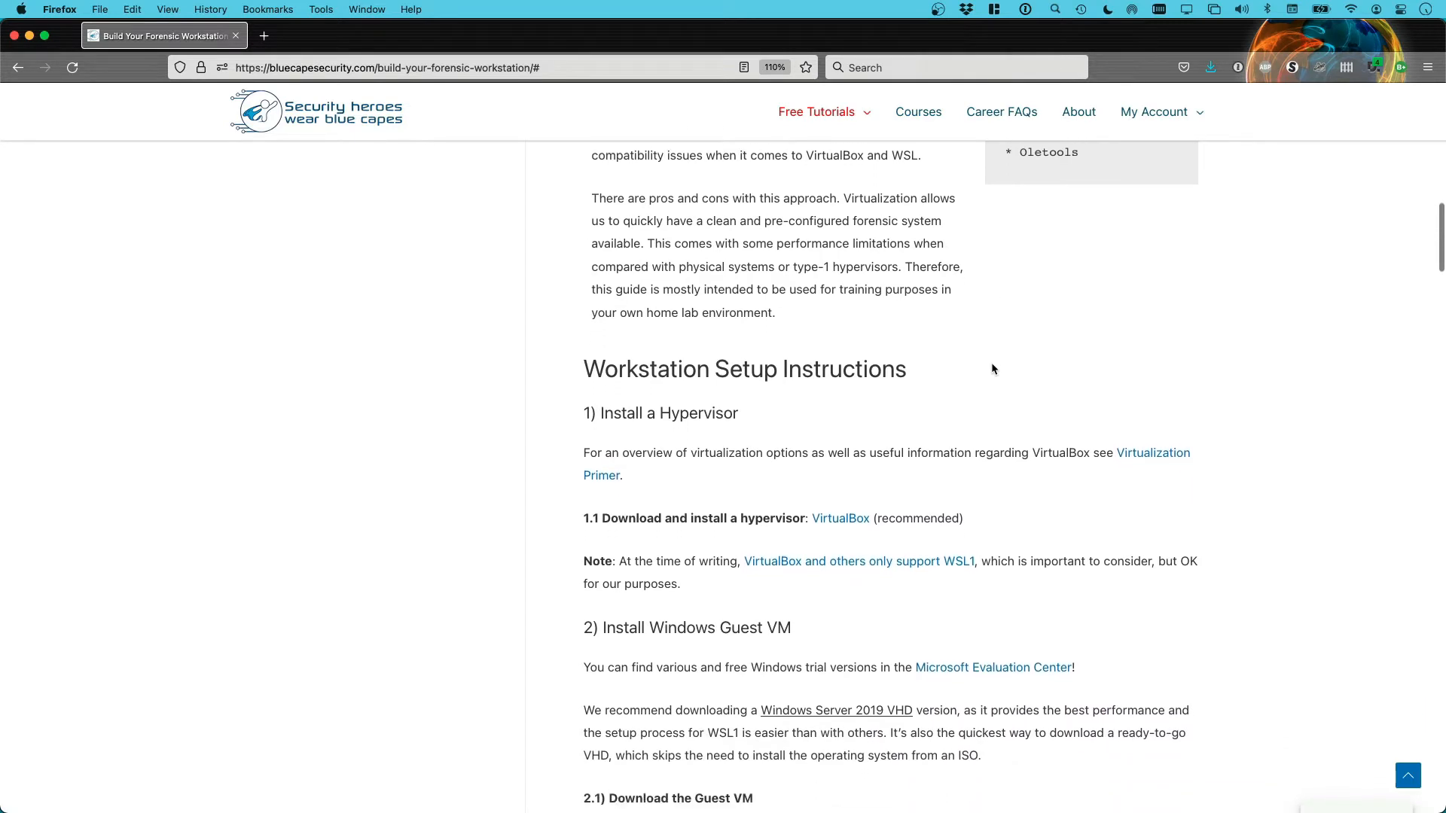
pyautogui.scroll(-1, 989, 356)
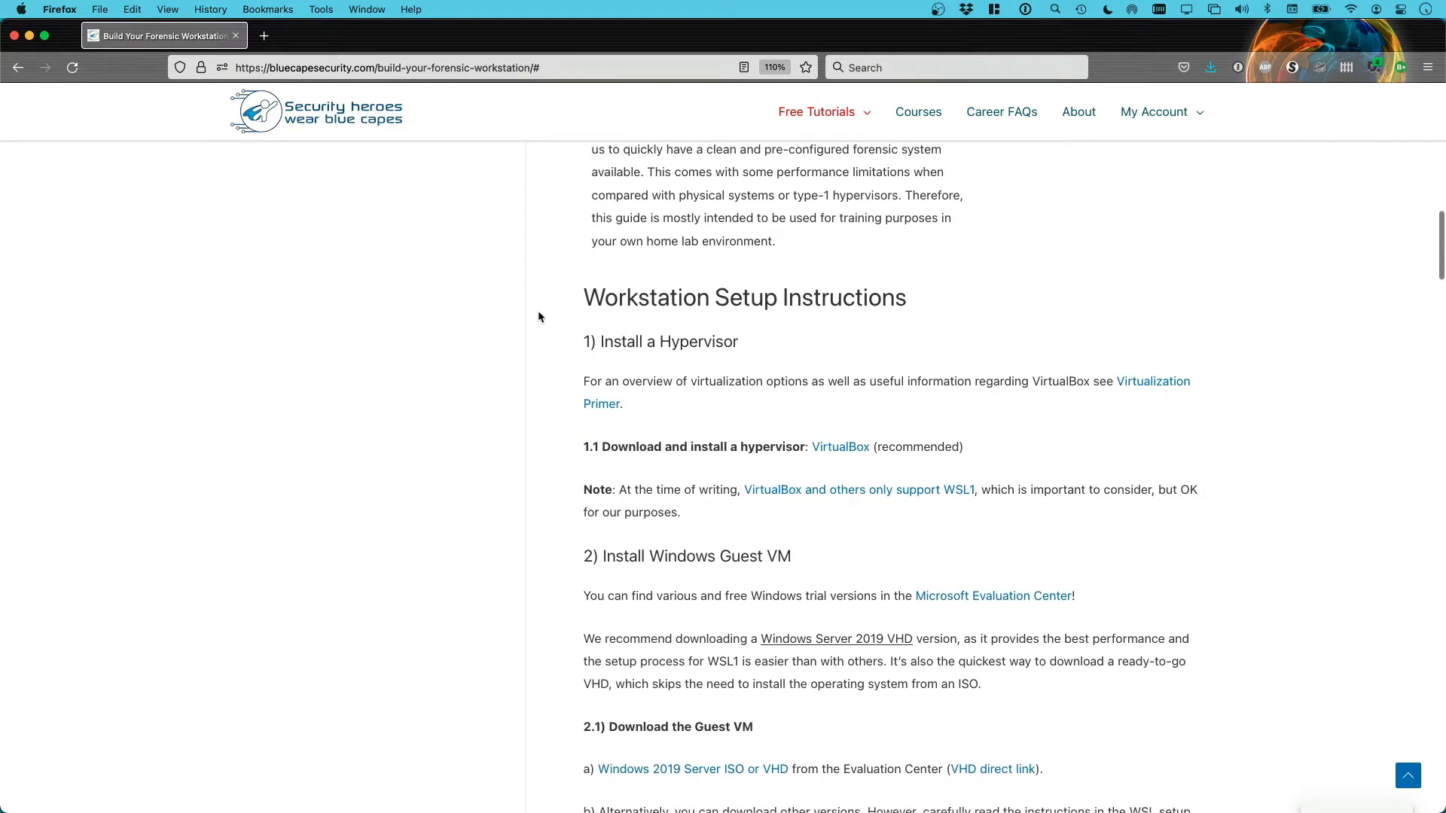
pyautogui.scroll(-3, 539, 316)
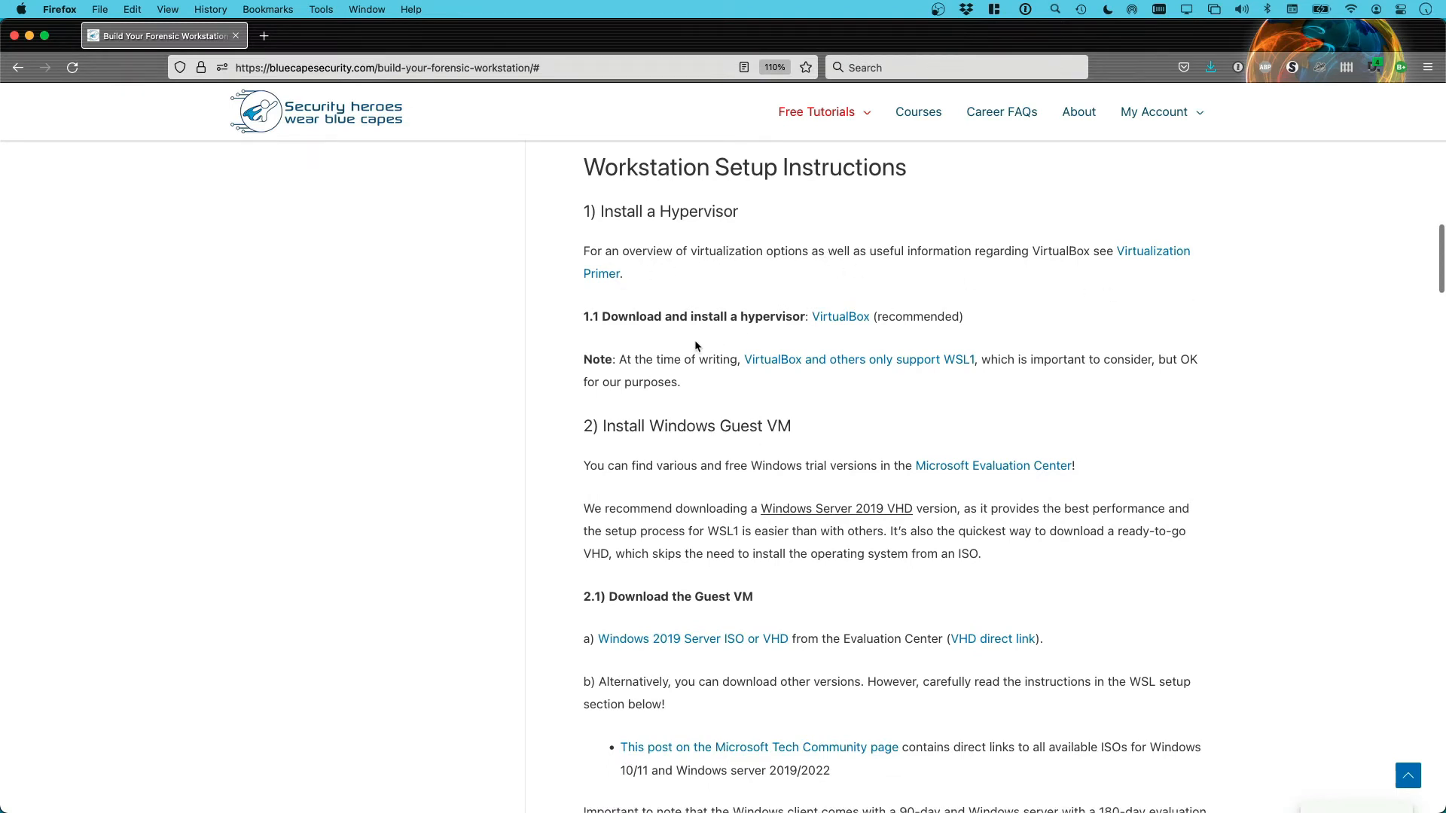
# Save the VirtualBox 6.1.34 OS X hosts .dmg installer to Downloads
pyautogui.click(841, 318)
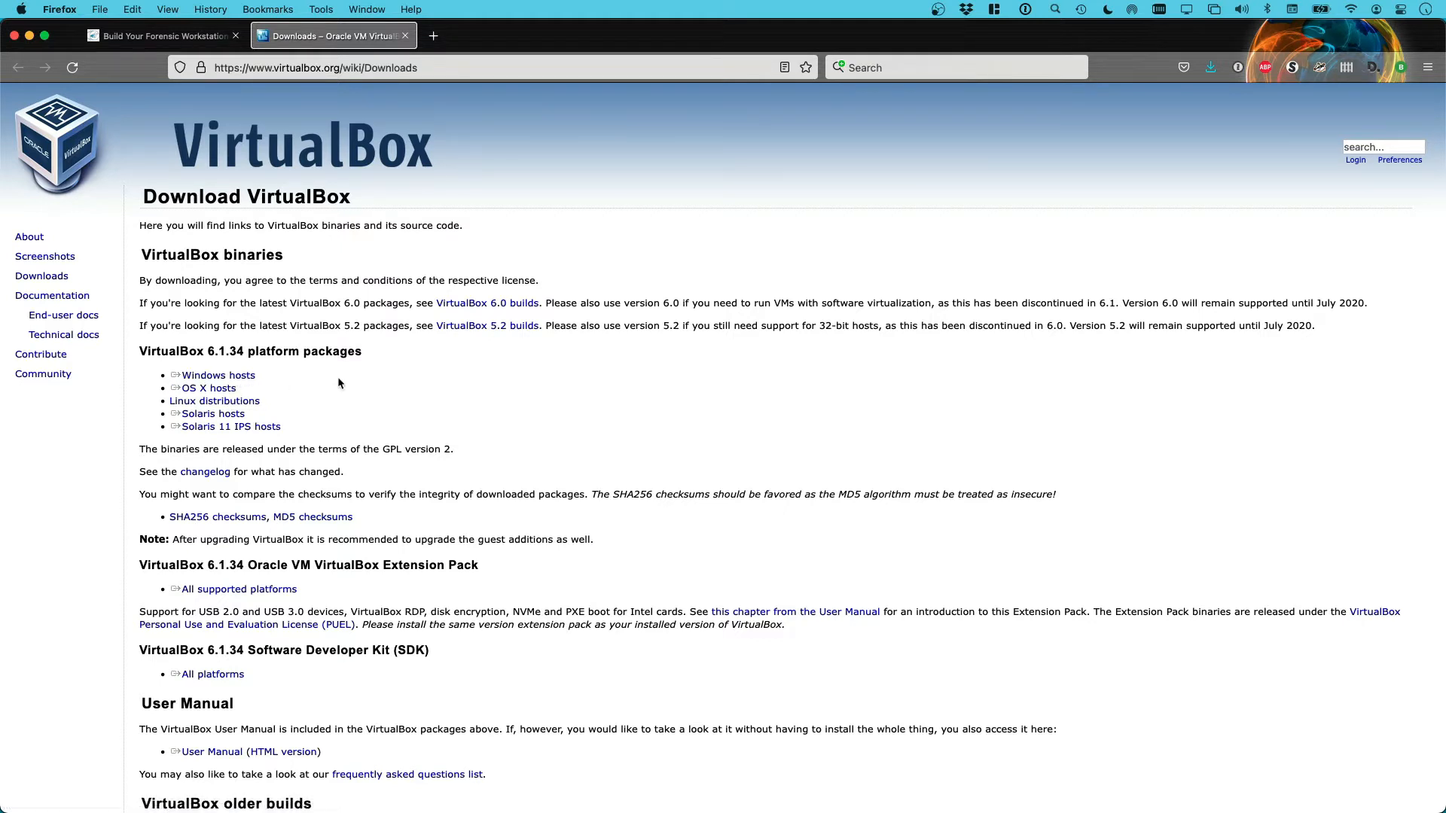
pyautogui.click(211, 388)
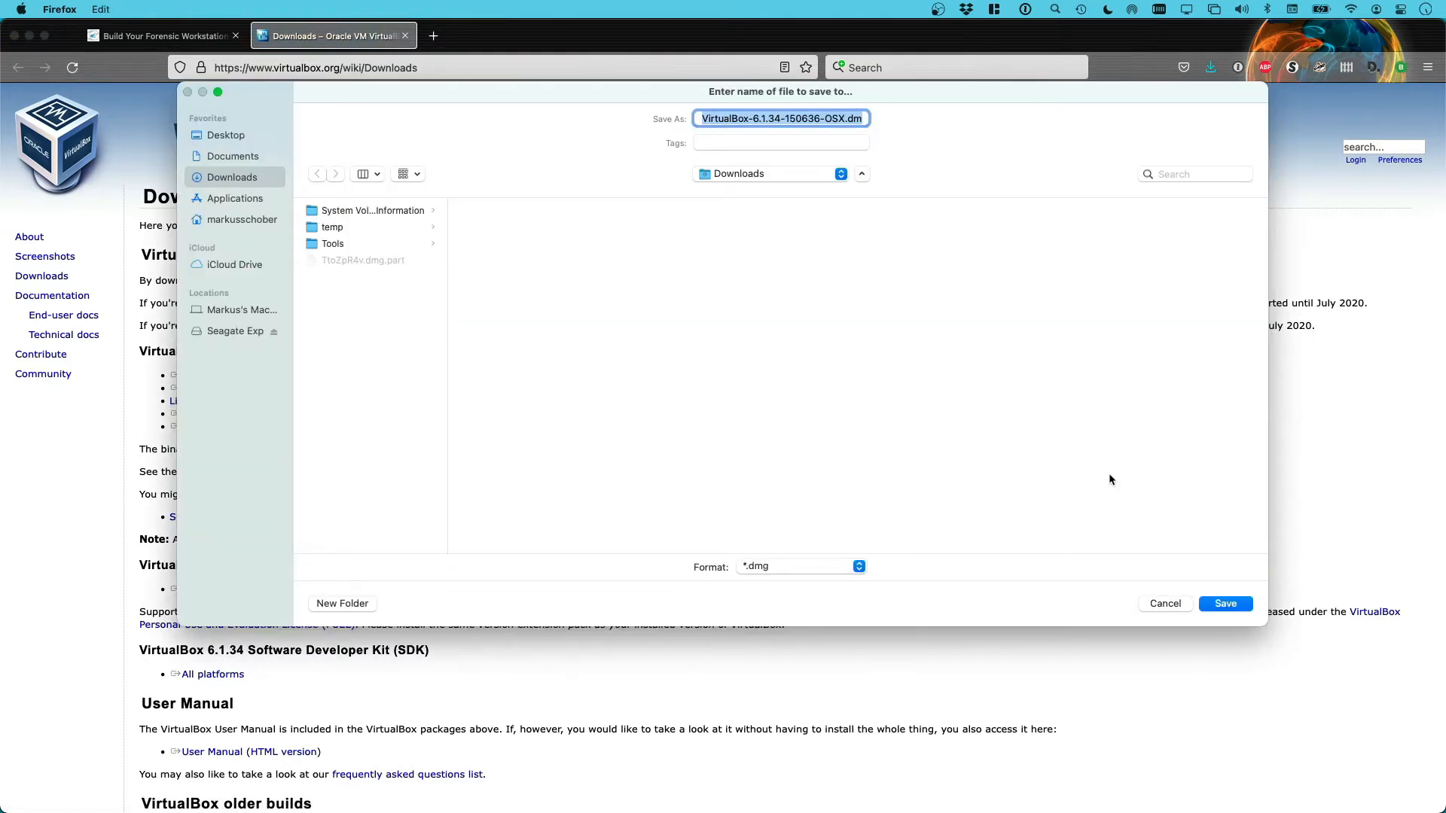
pyautogui.click(1231, 603)
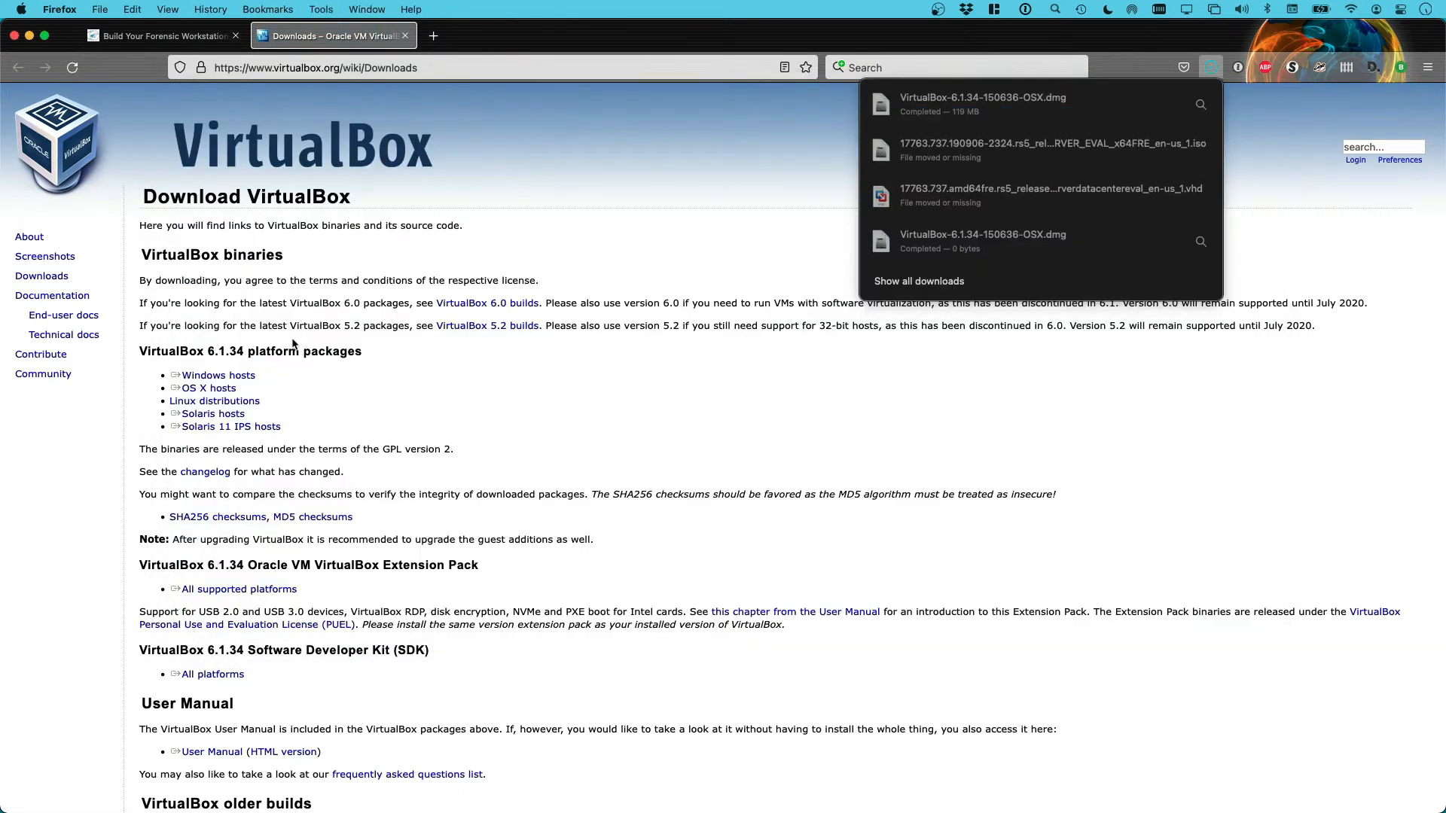
# Go back to the guide tab, select the 'Install Windows Guest VM' heading, and read its VHD advice
pyautogui.click(162, 35)
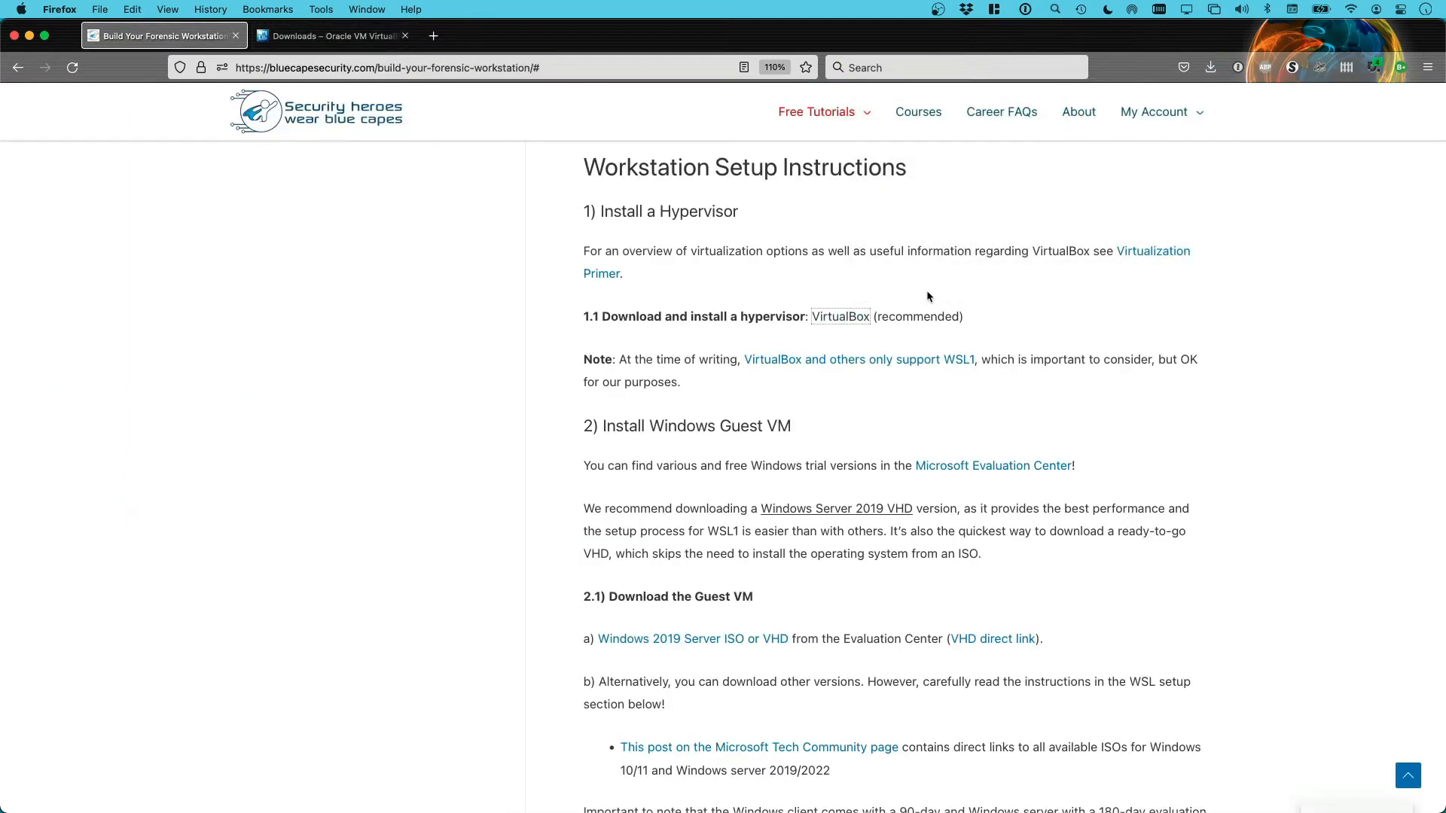
pyautogui.scroll(-1, 1199, 372)
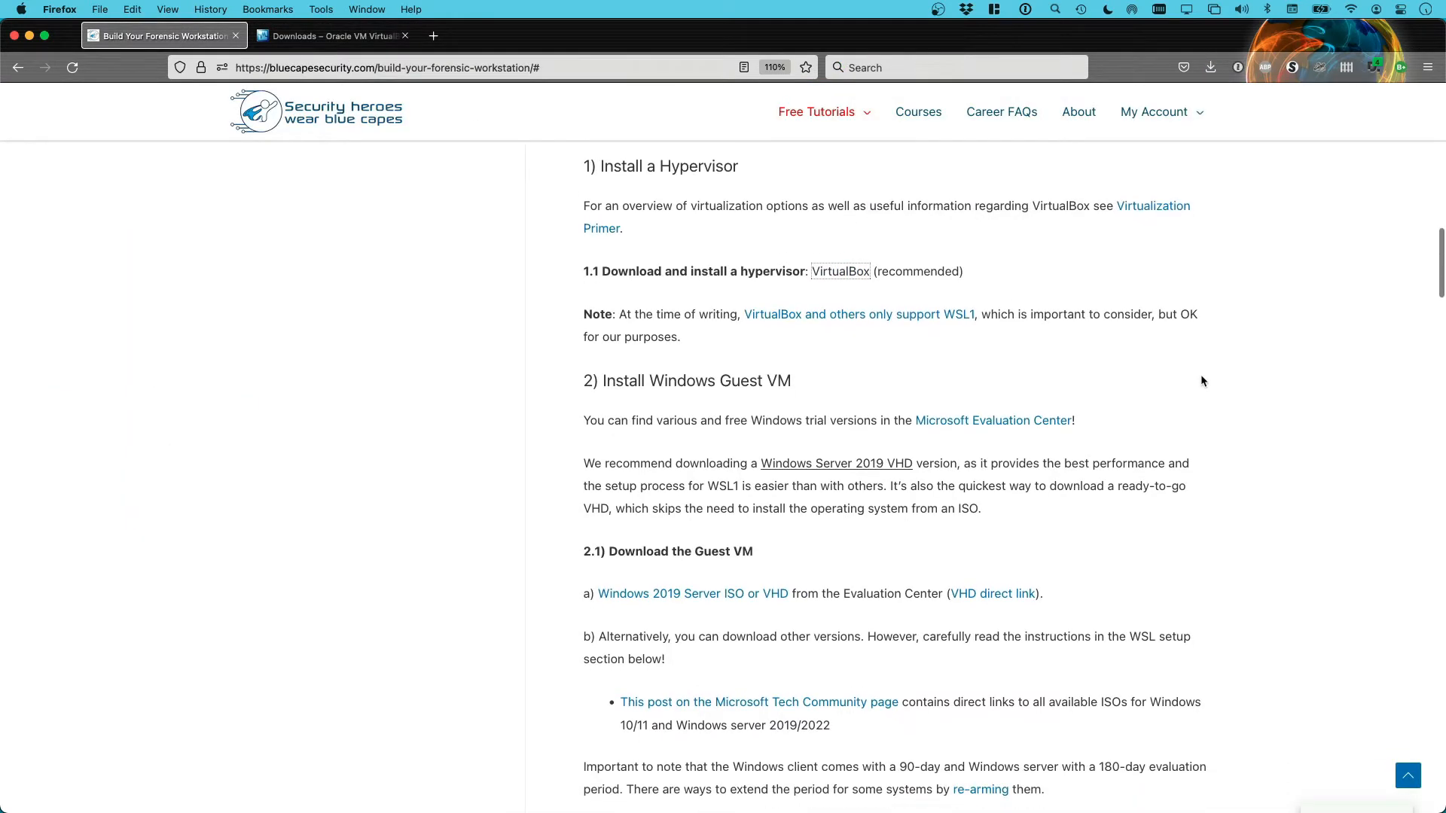
pyautogui.scroll(-2, 1203, 382)
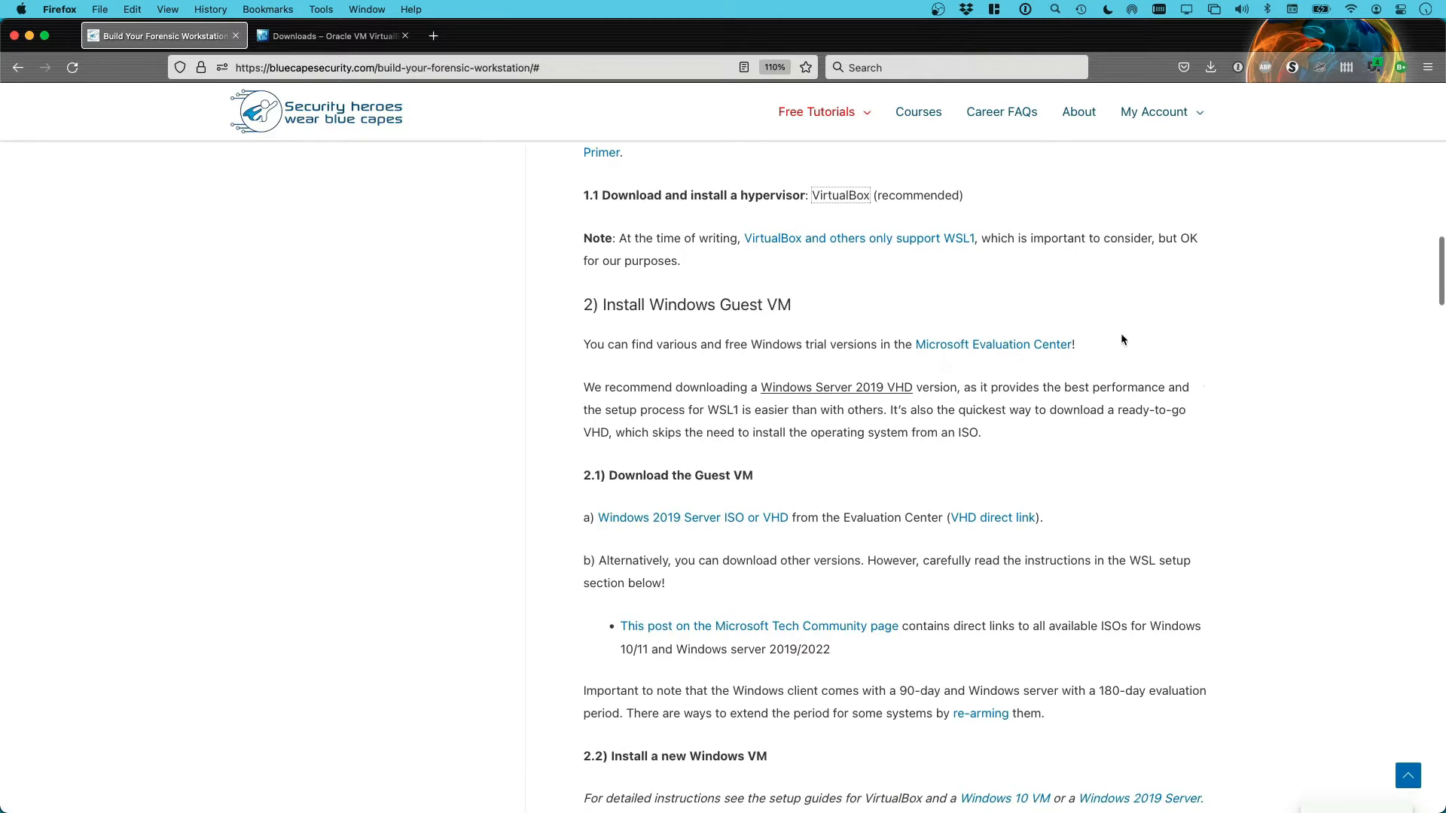
pyautogui.moveTo(599, 304); pyautogui.dragTo(801, 313)
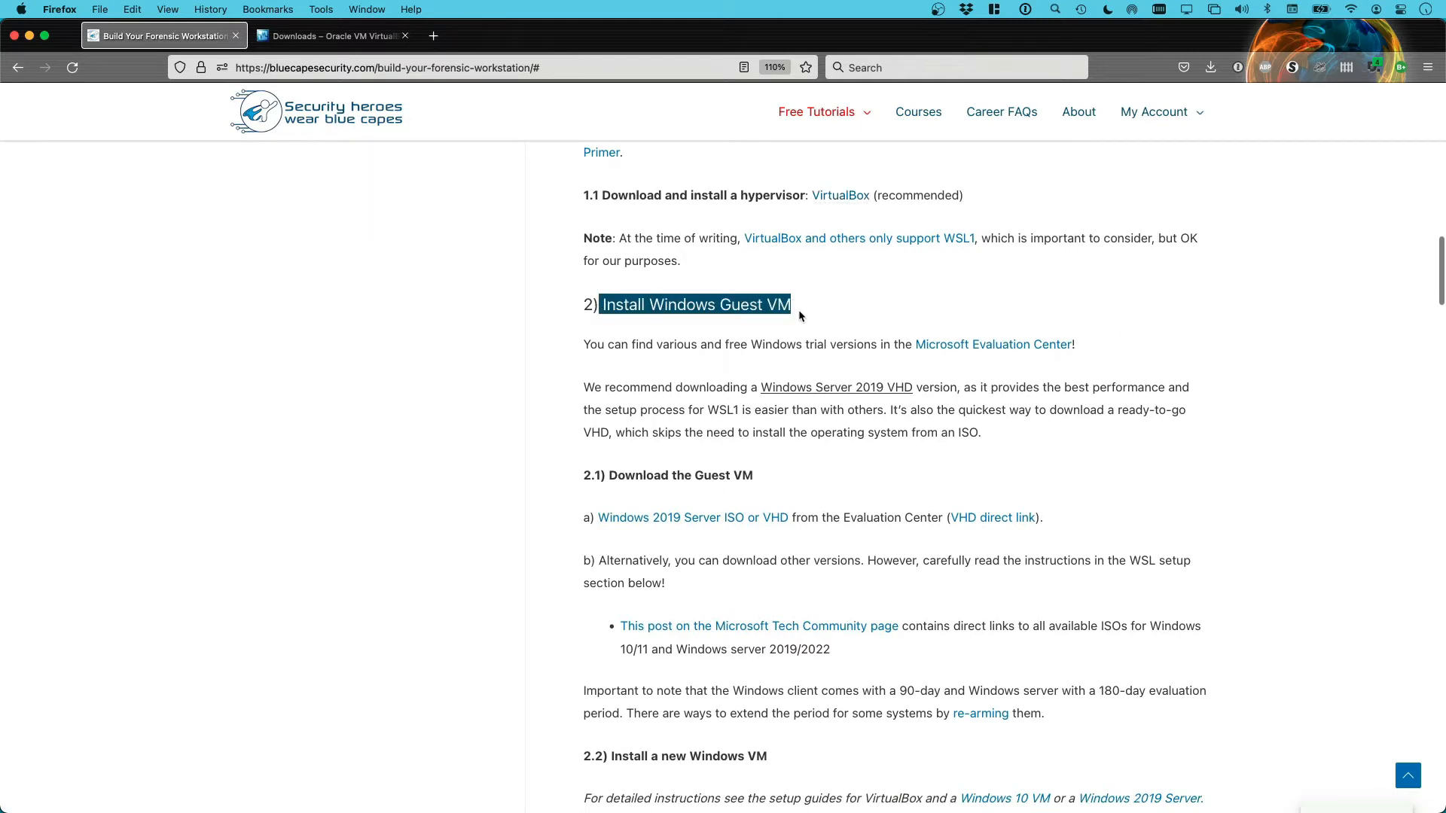
pyautogui.scroll(-1, 532, 348)
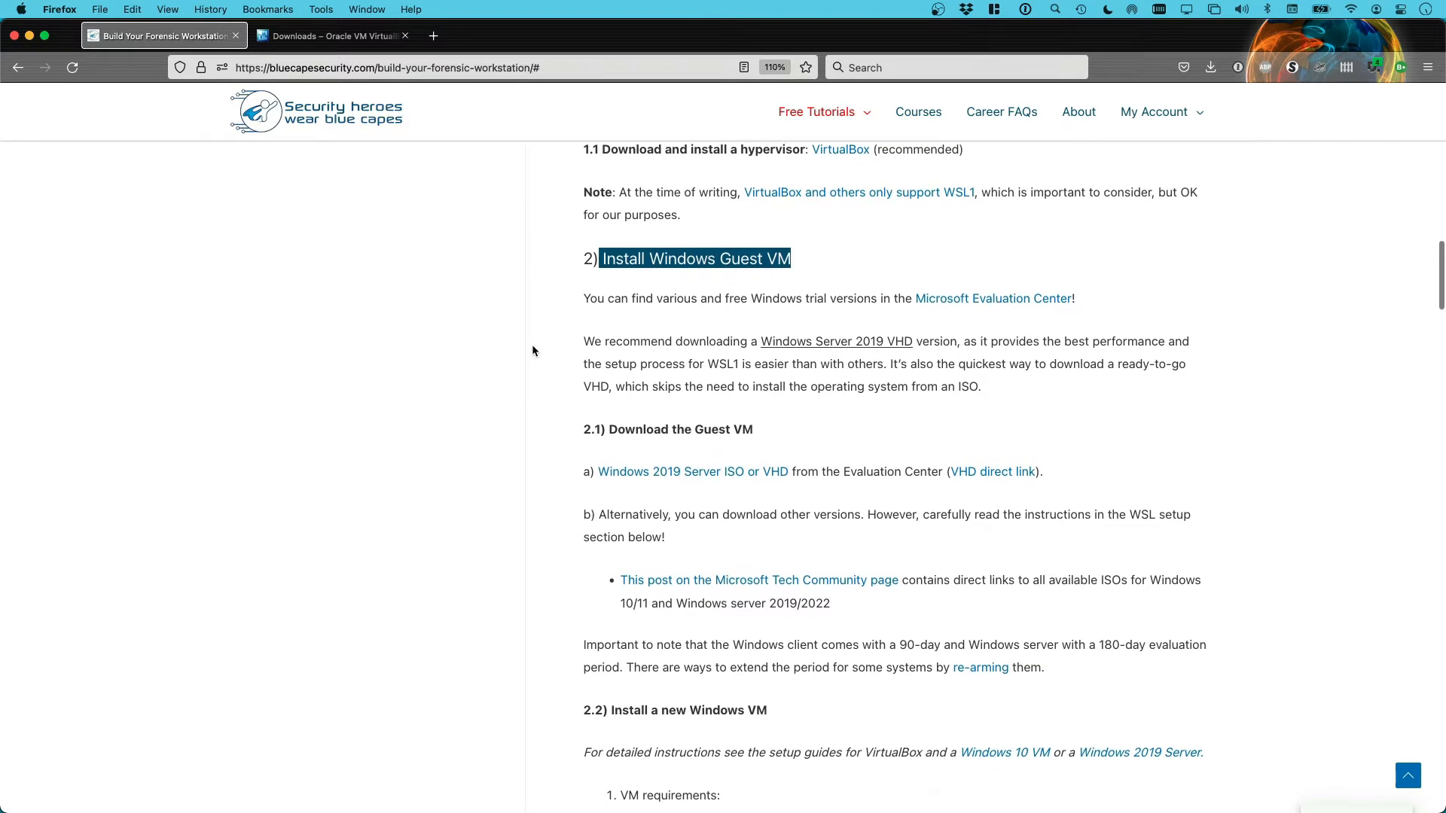
pyautogui.scroll(-1, 532, 351)
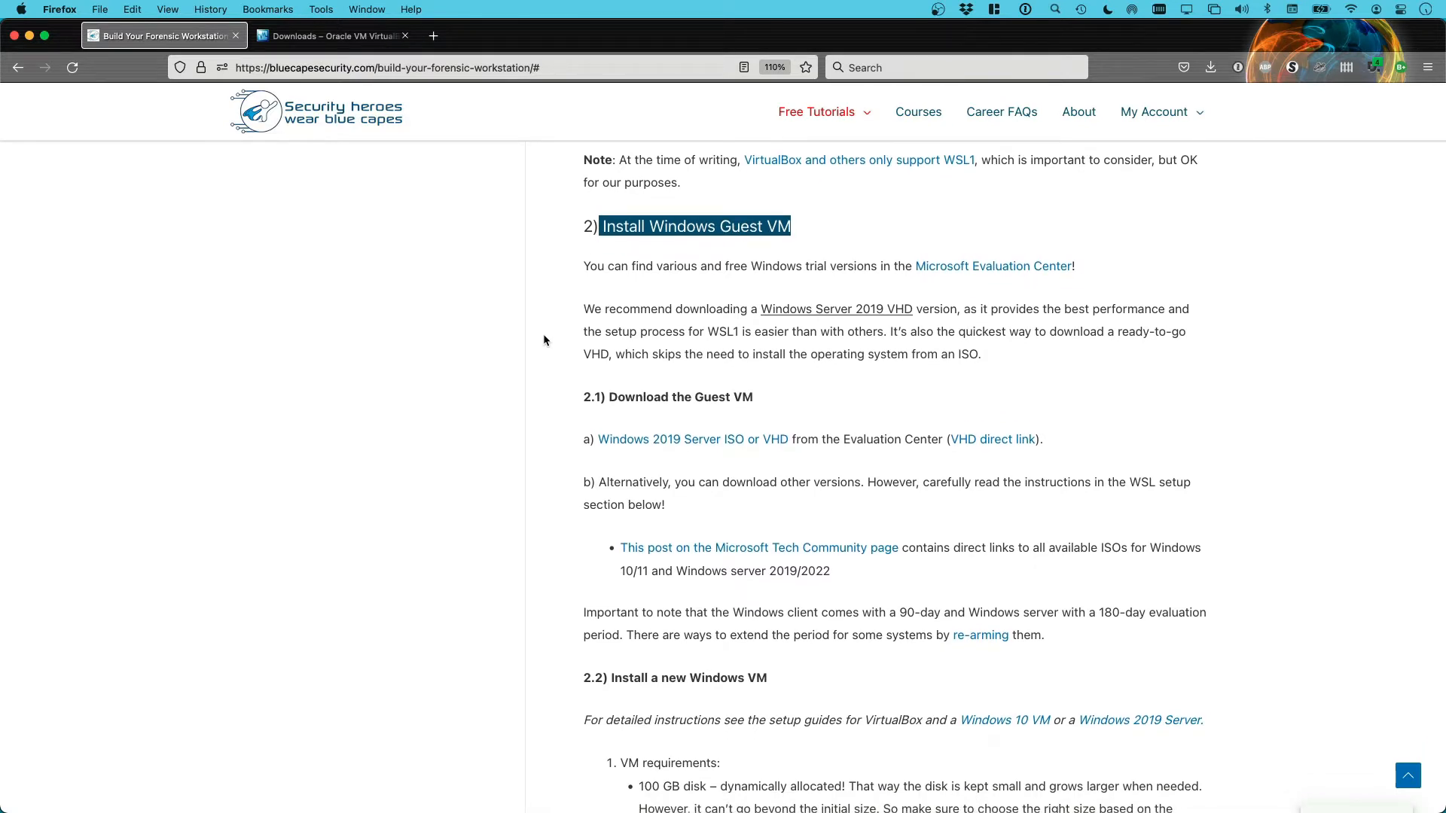
pyautogui.scroll(-1, 555, 358)
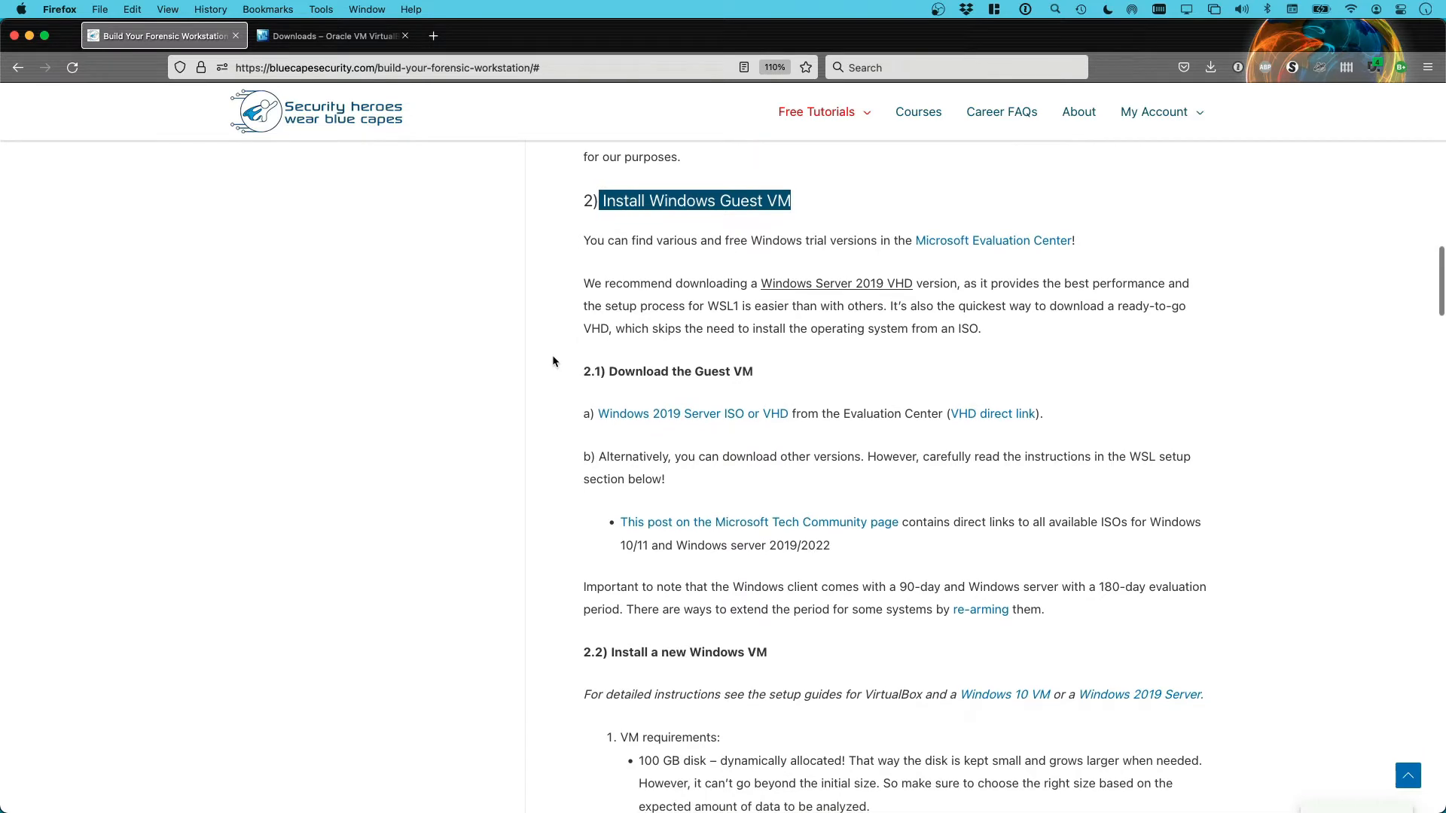
pyautogui.scroll(-1, 553, 361)
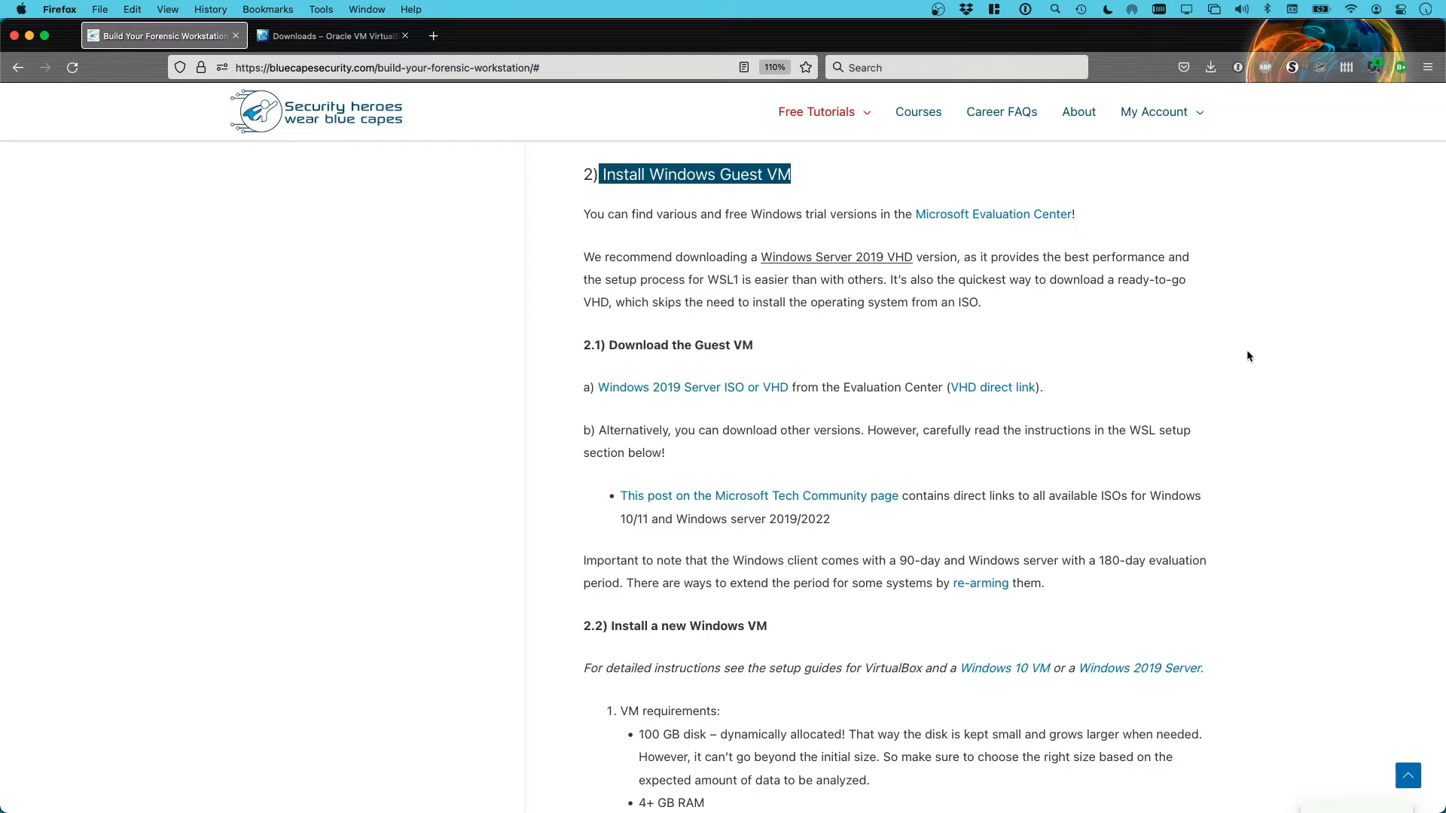
pyautogui.scroll(-1, 1247, 356)
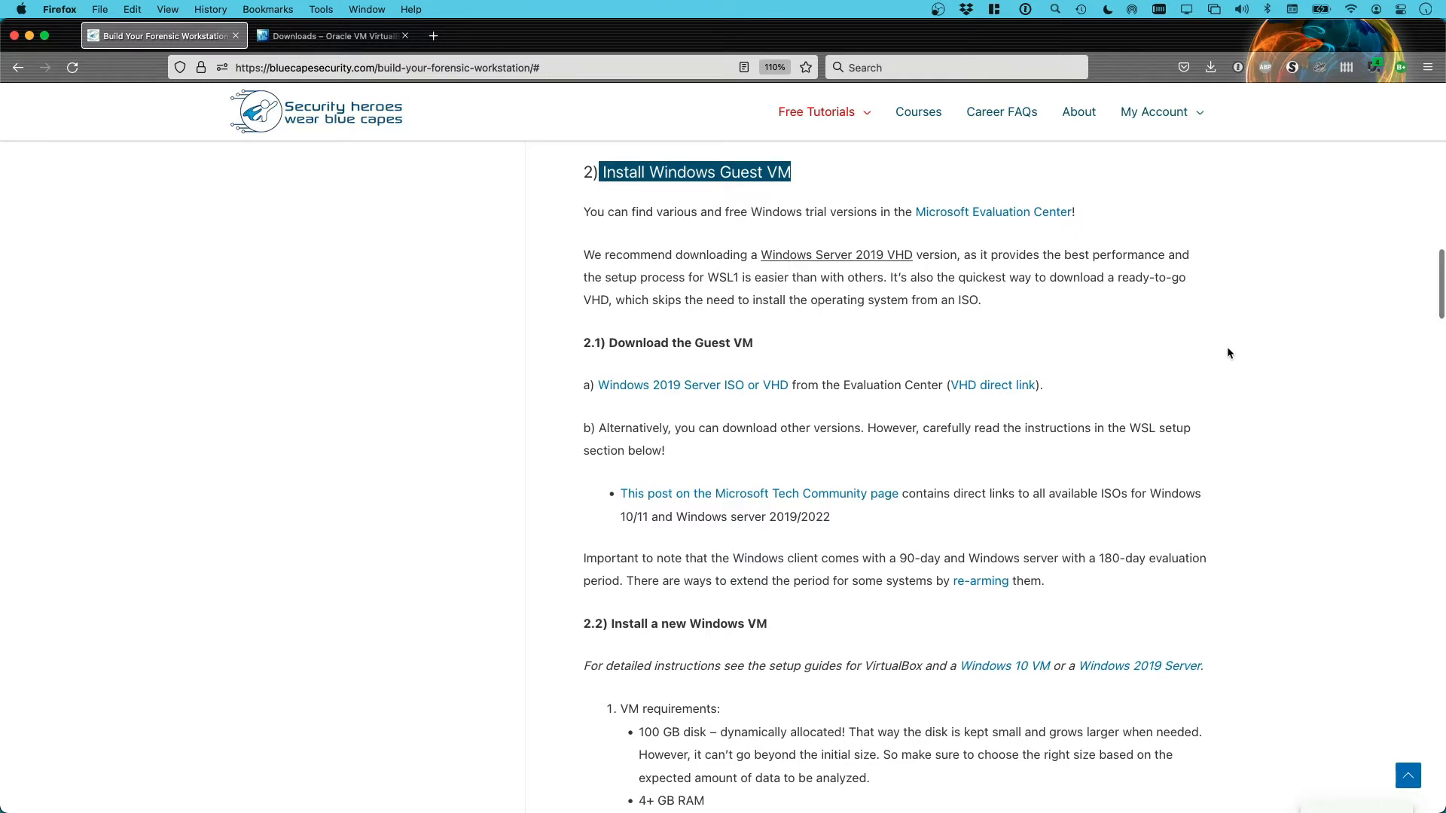
pyautogui.scroll(-1, 1224, 352)
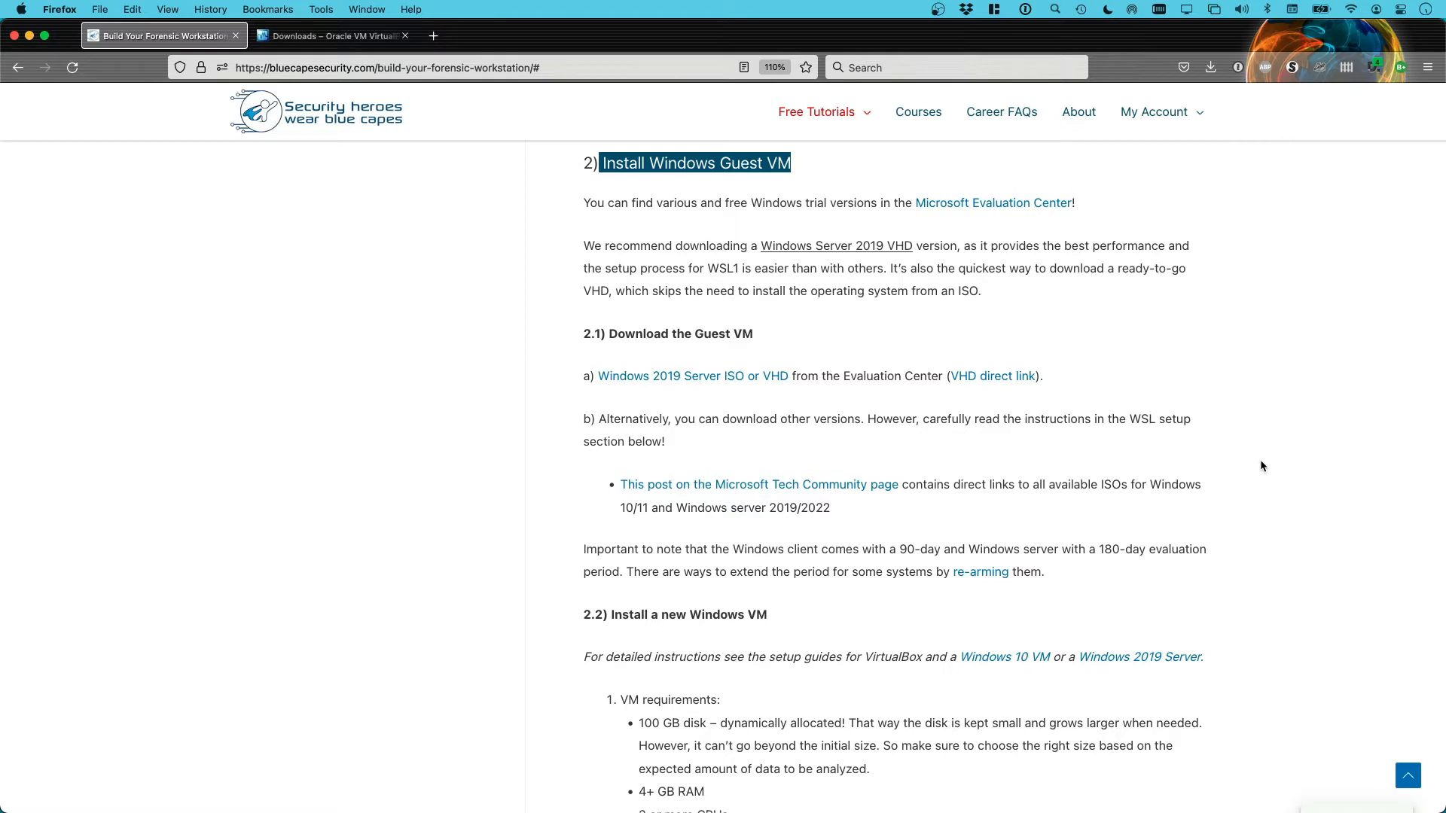
pyautogui.moveTo(756, 247); pyautogui.dragTo(960, 246)
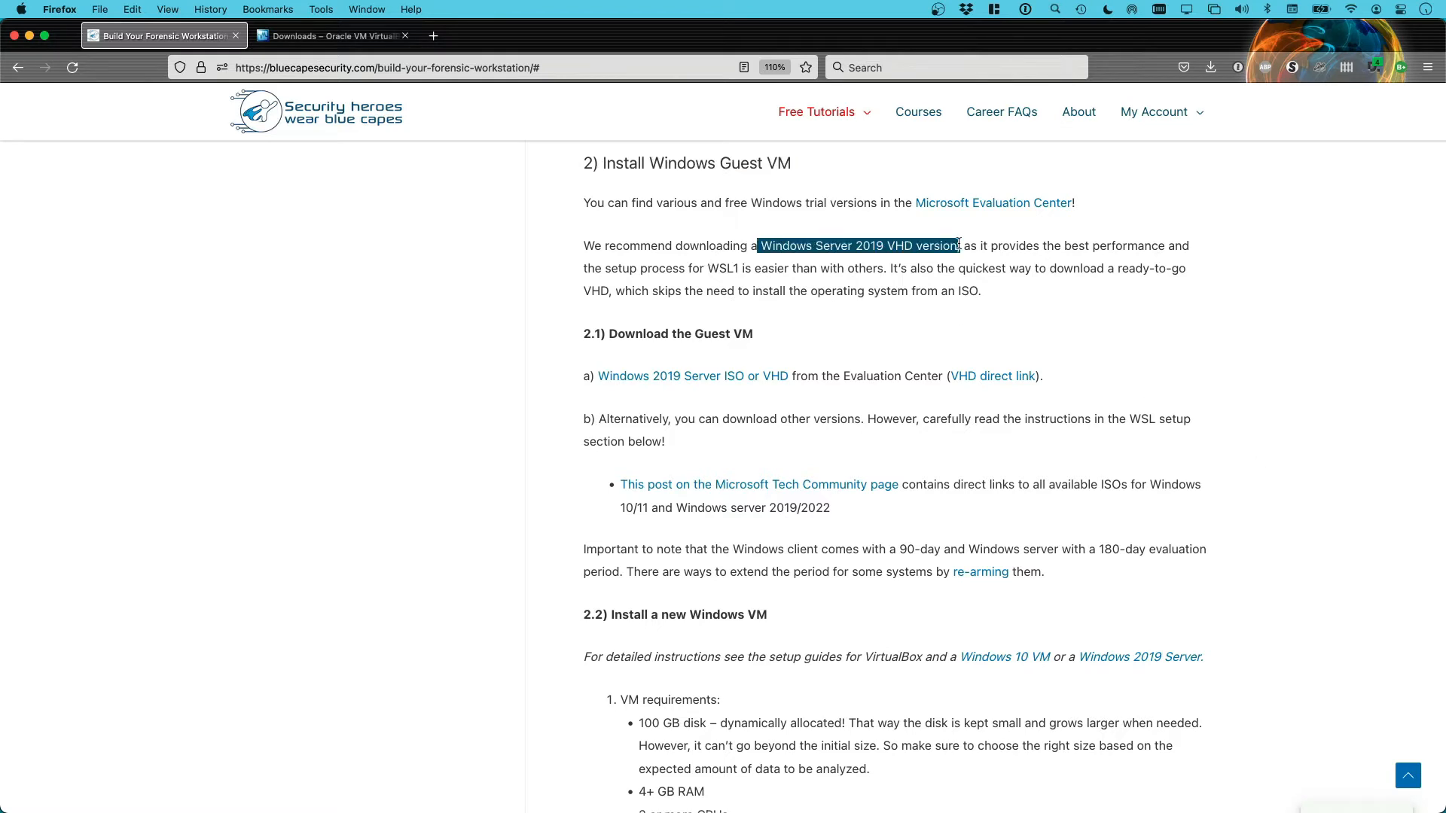
pyautogui.click(1111, 306)
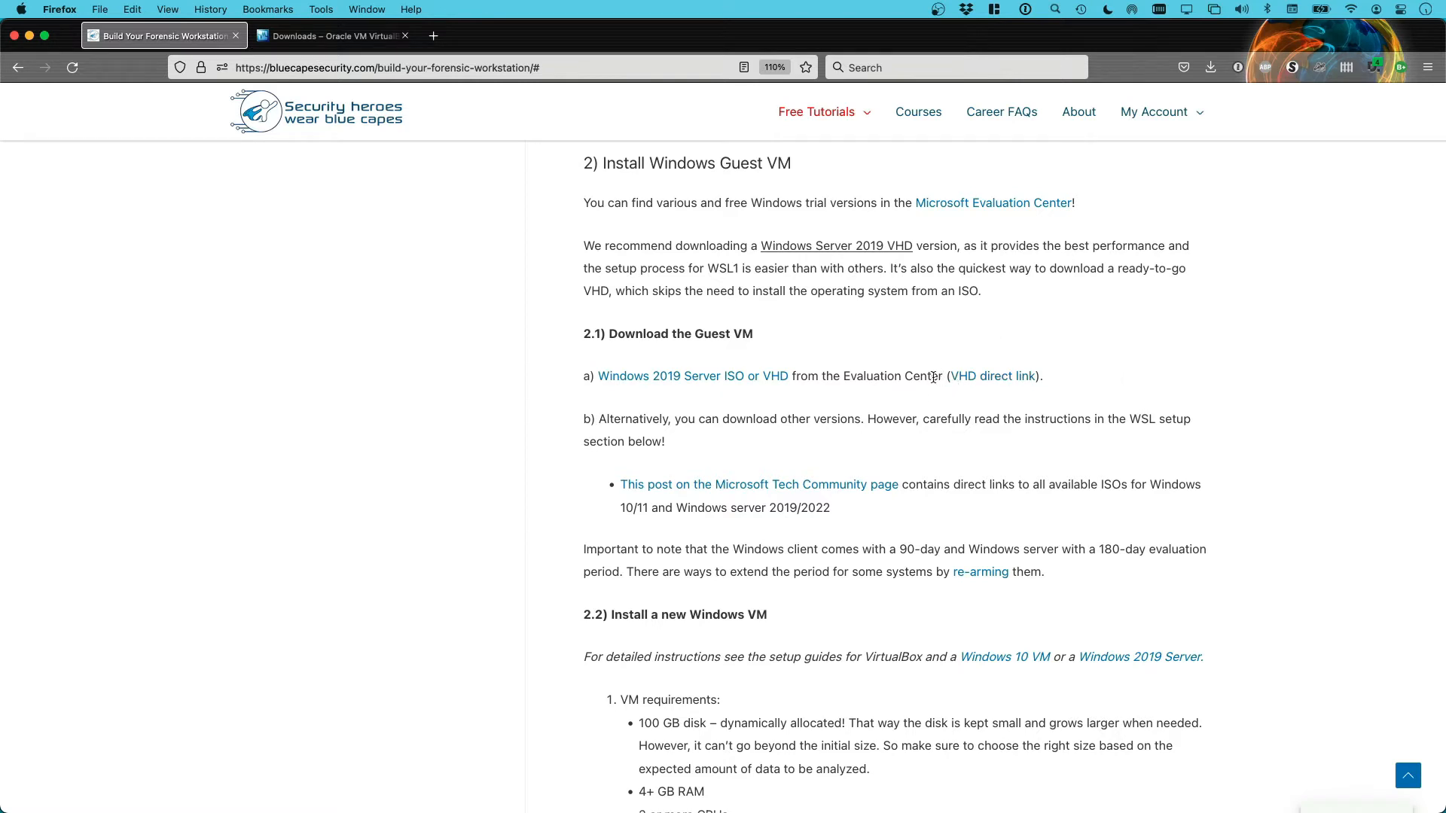
pyautogui.scroll(-2, 897, 377)
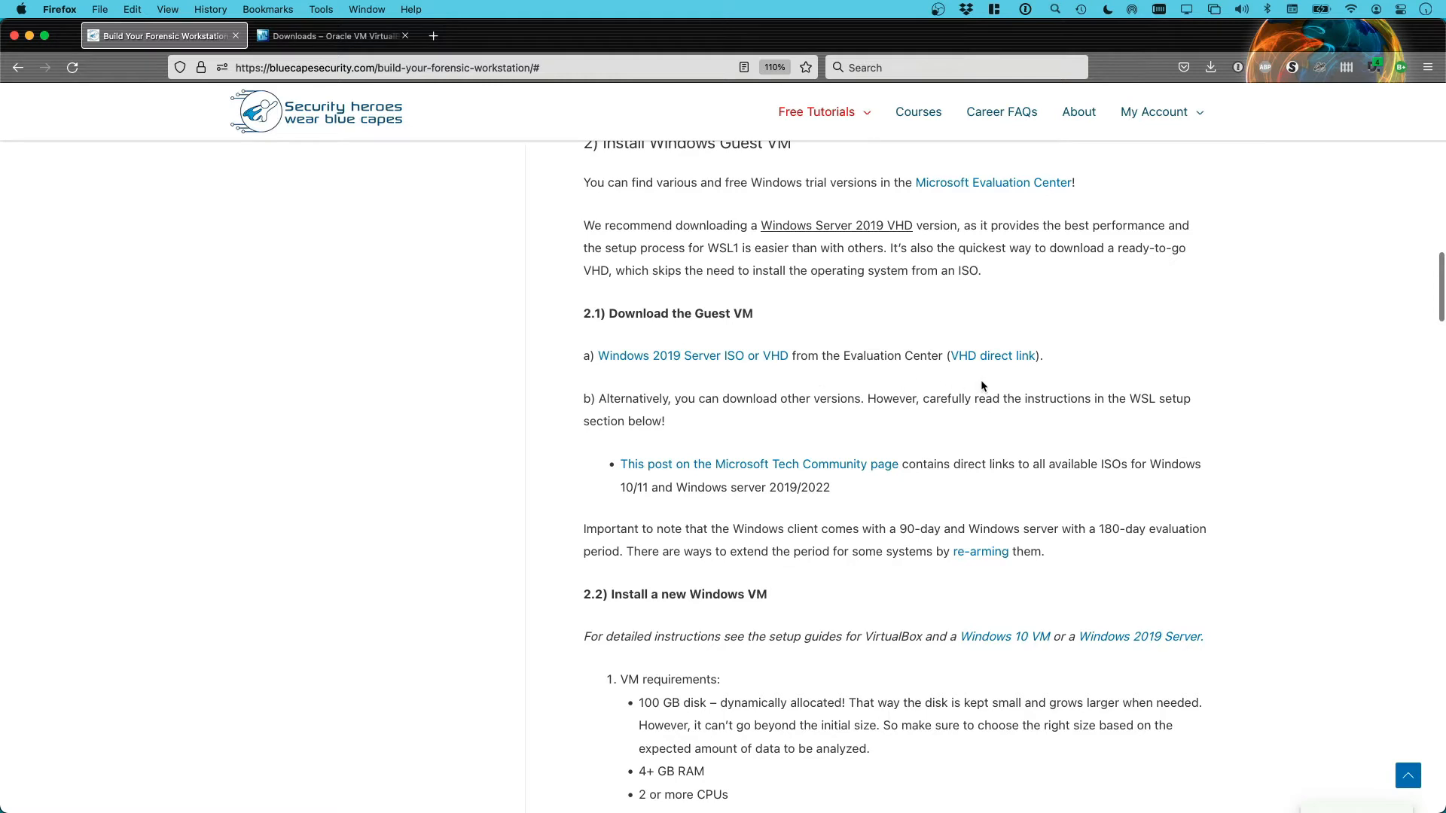
pyautogui.scroll(-1, 975, 378)
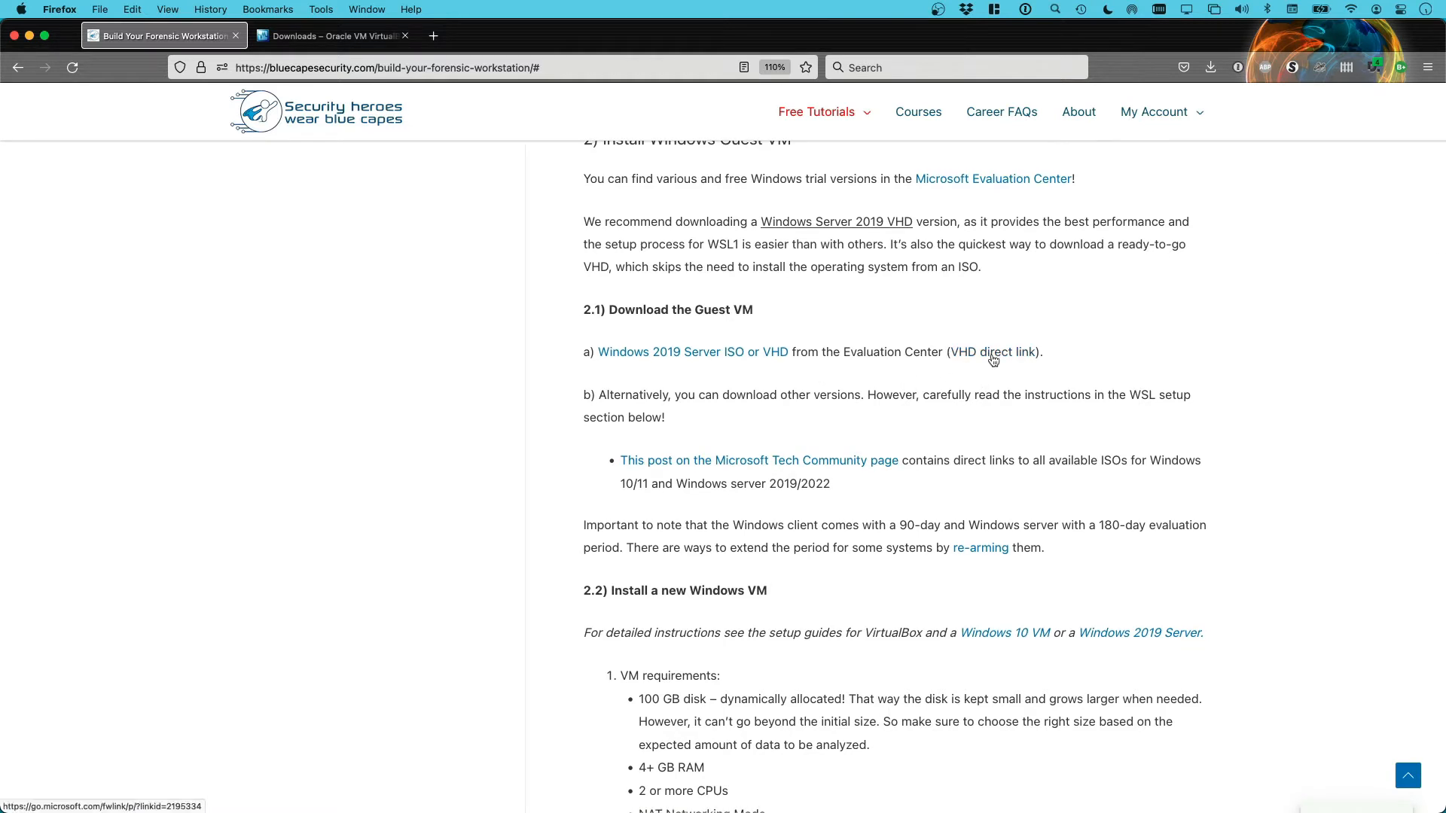
pyautogui.scroll(-1, 944, 410)
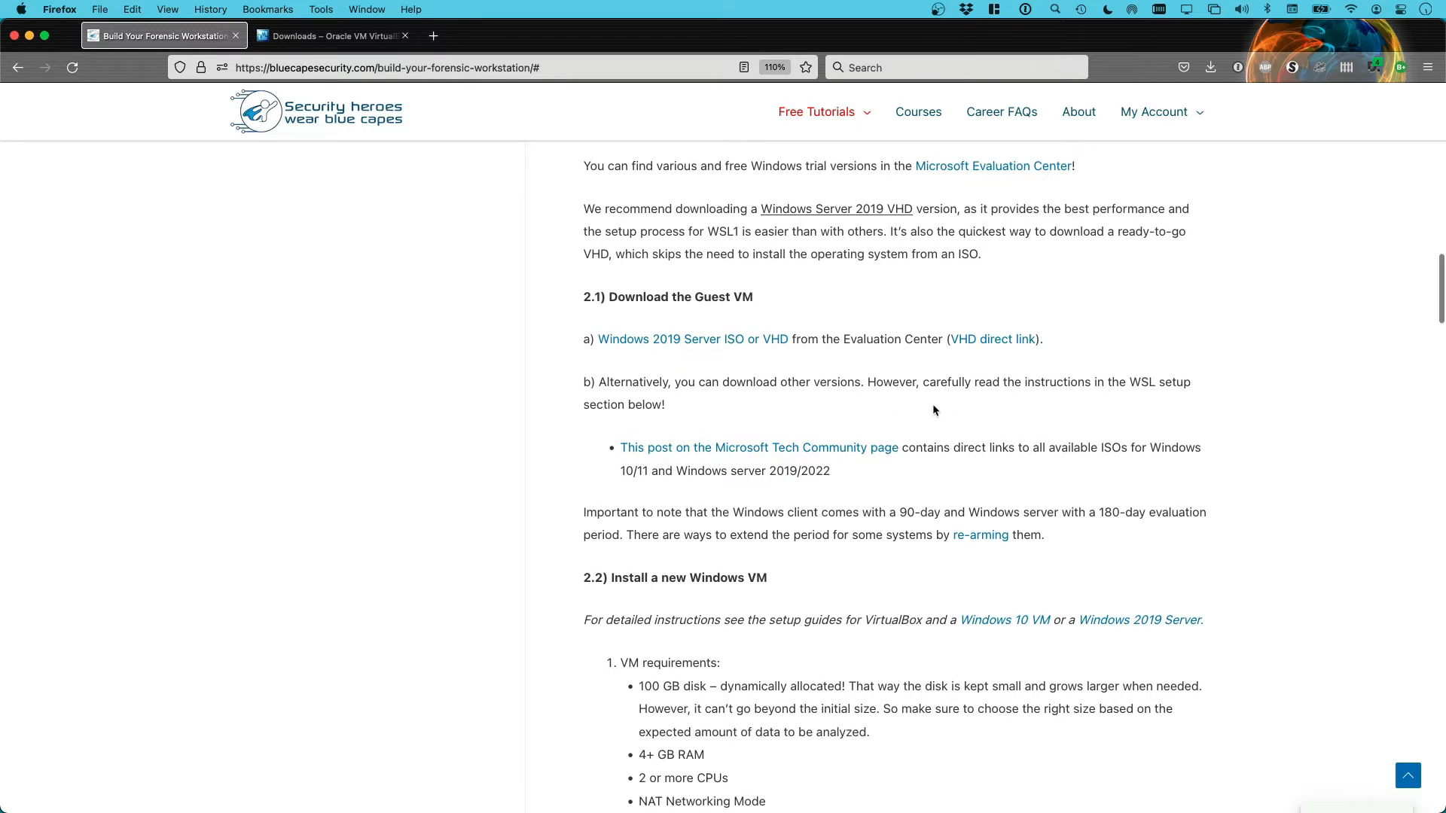
pyautogui.scroll(-2, 932, 410)
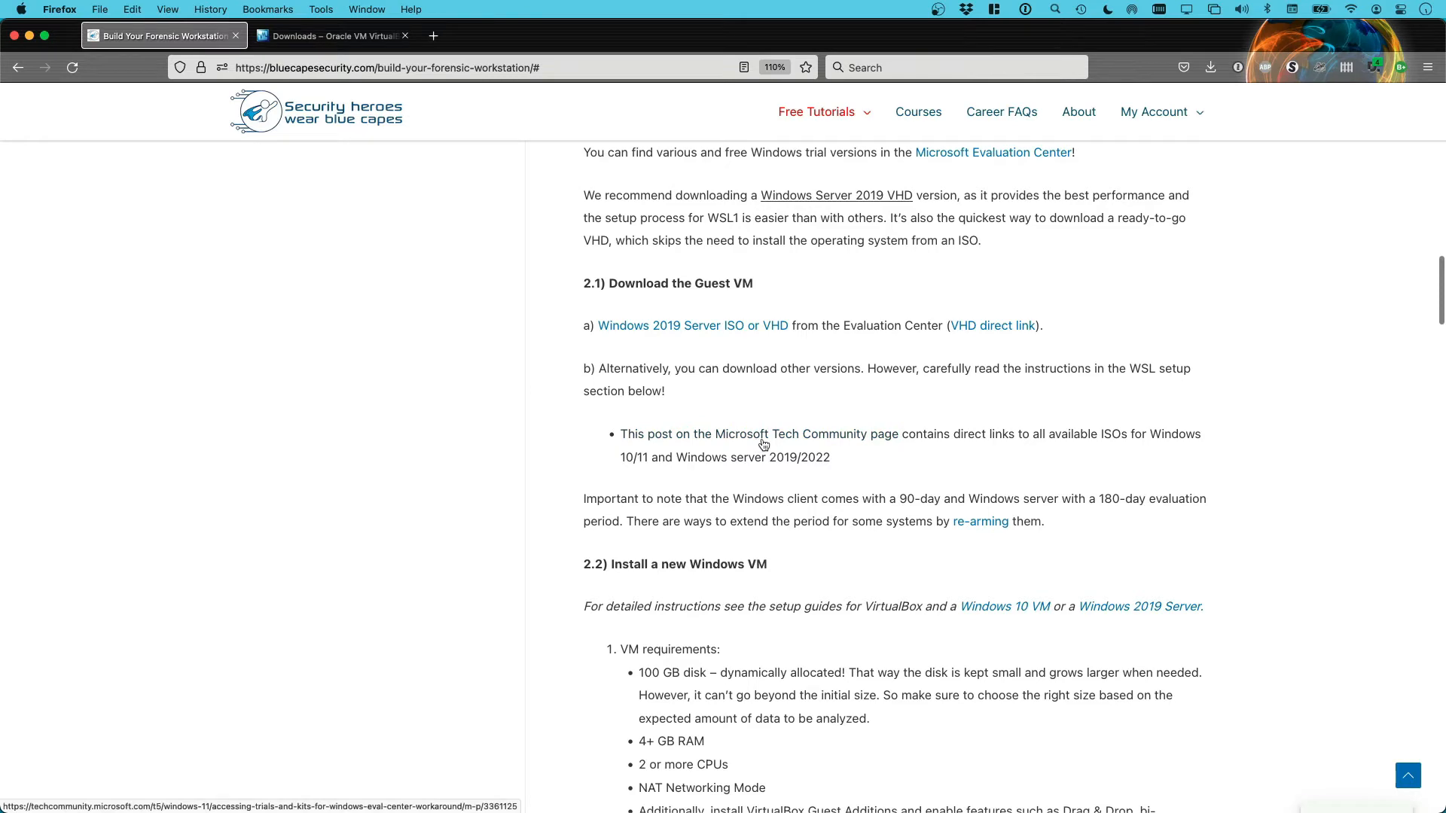
# Look through the Microsoft trials post's Windows Server evaluation table, then return to the guide tab
pyautogui.click(878, 444)
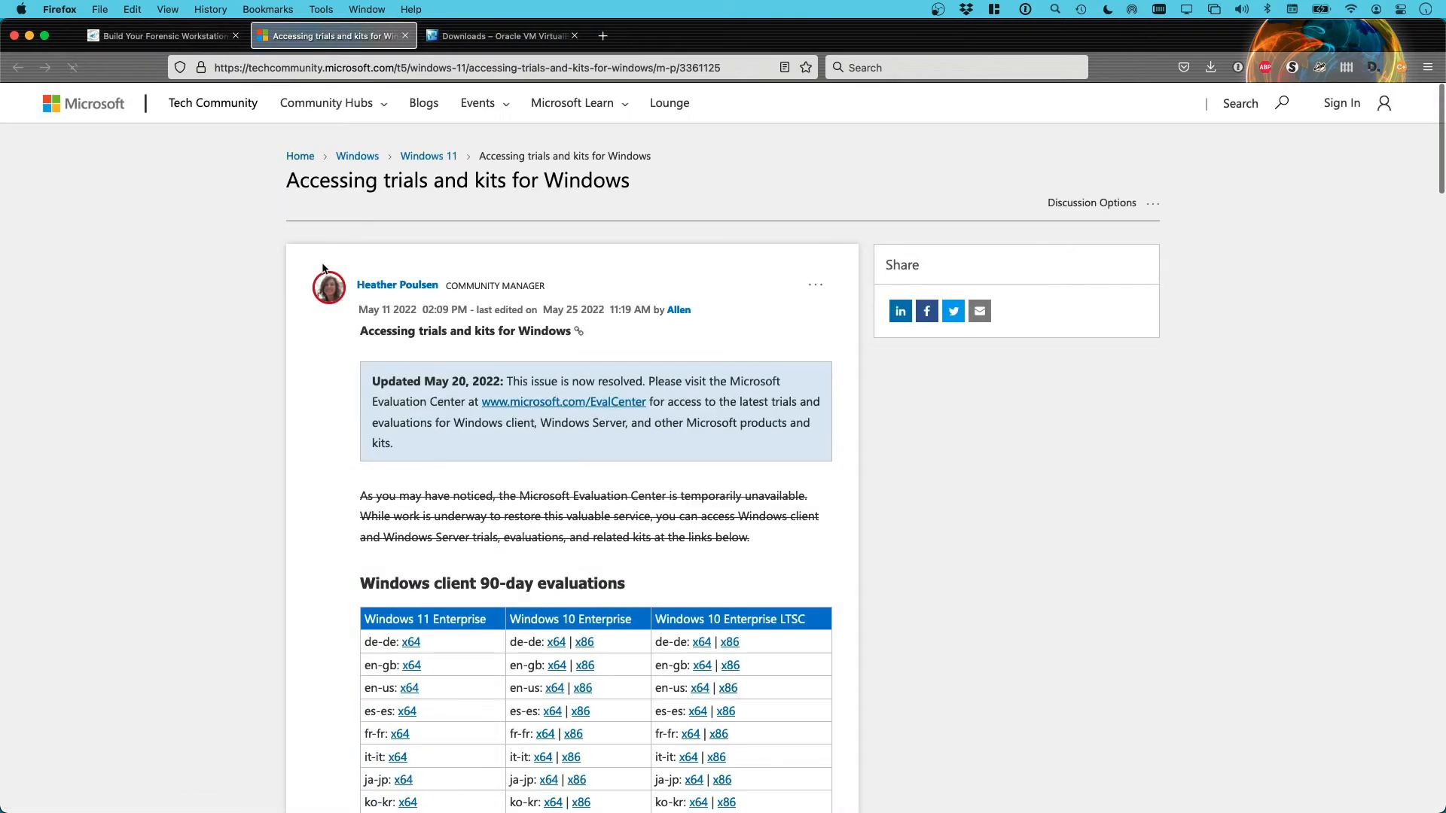
pyautogui.scroll(-3, 323, 267)
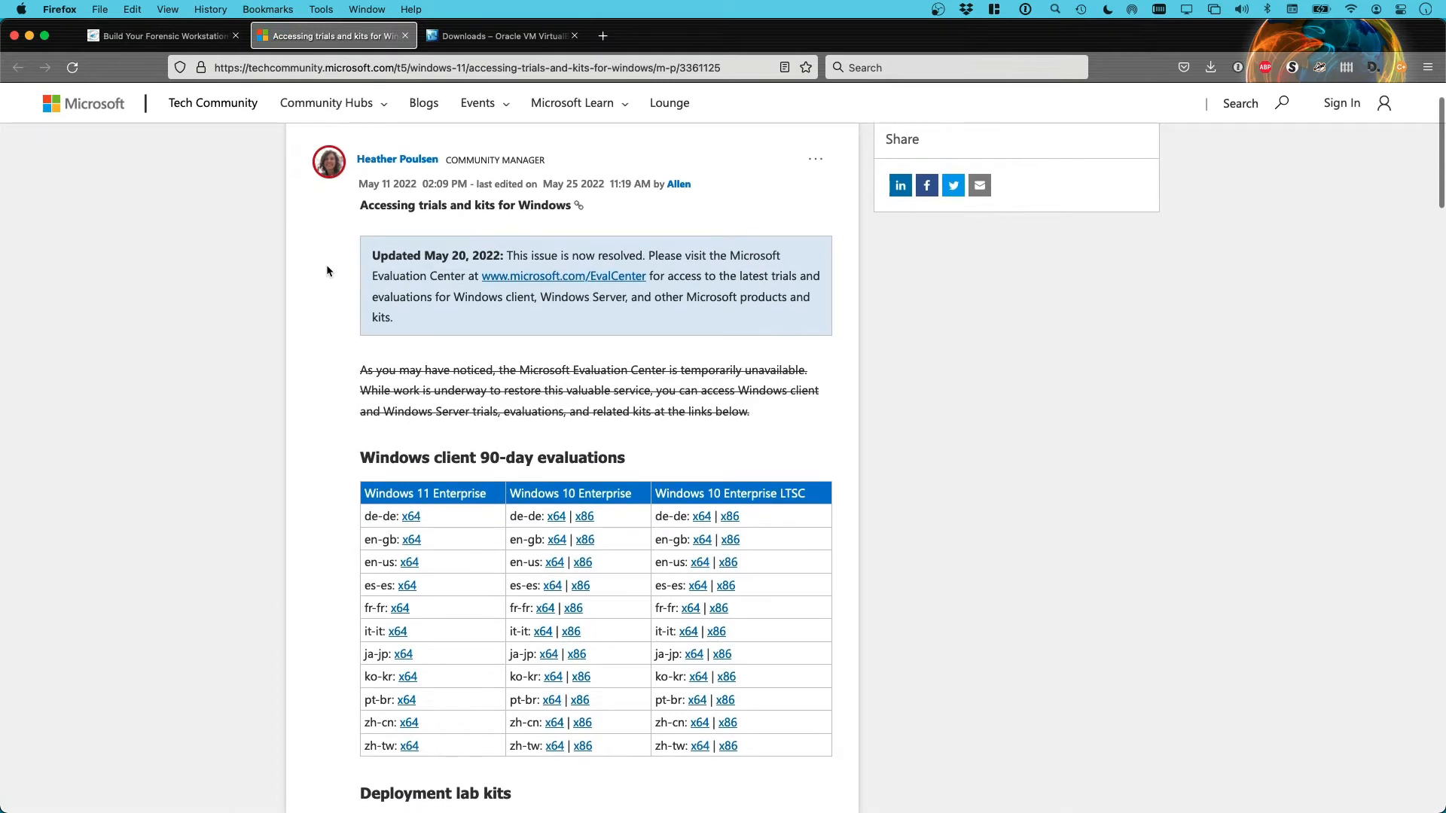
pyautogui.scroll(-3, 327, 270)
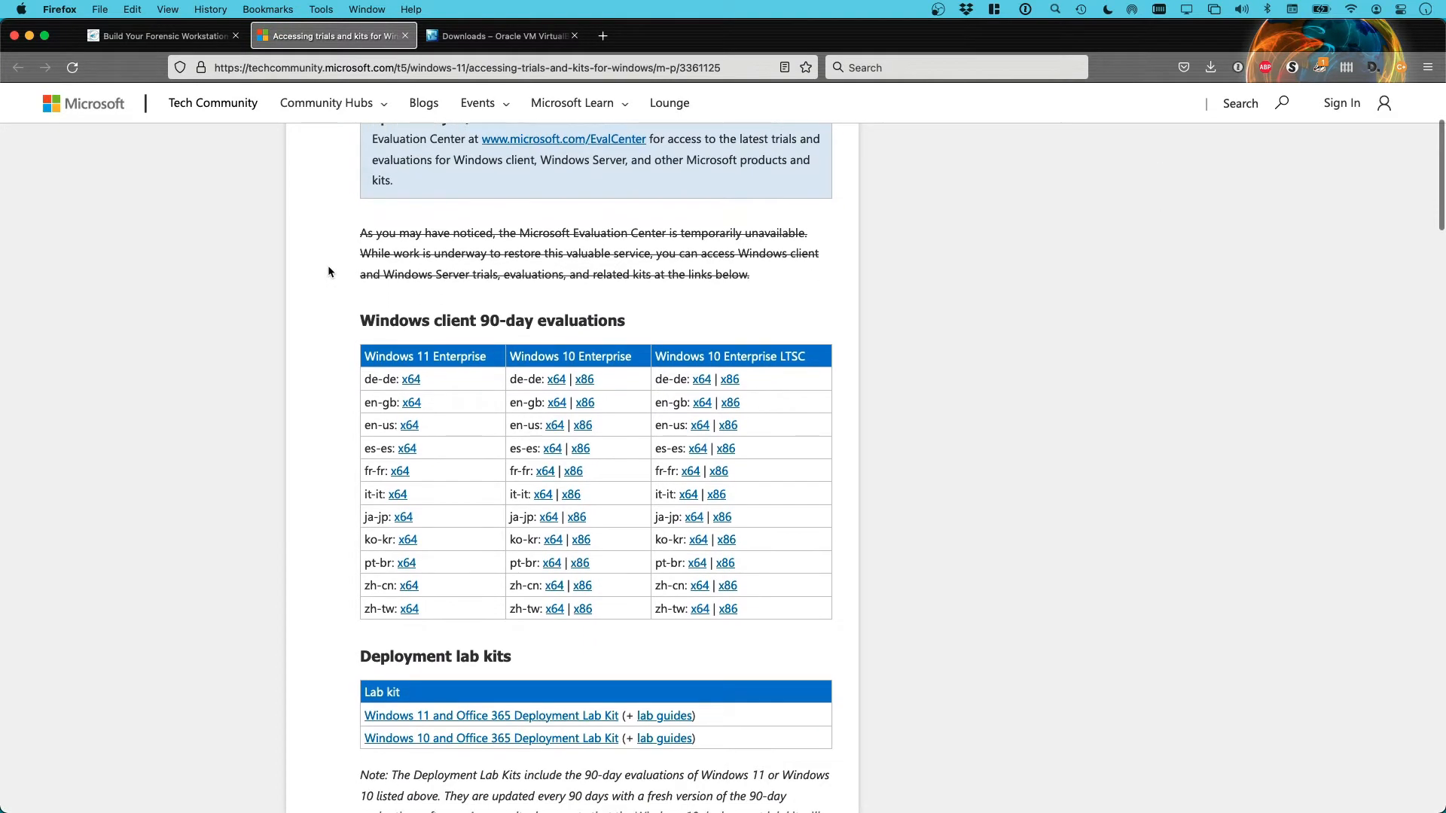
pyautogui.scroll(-3, 328, 271)
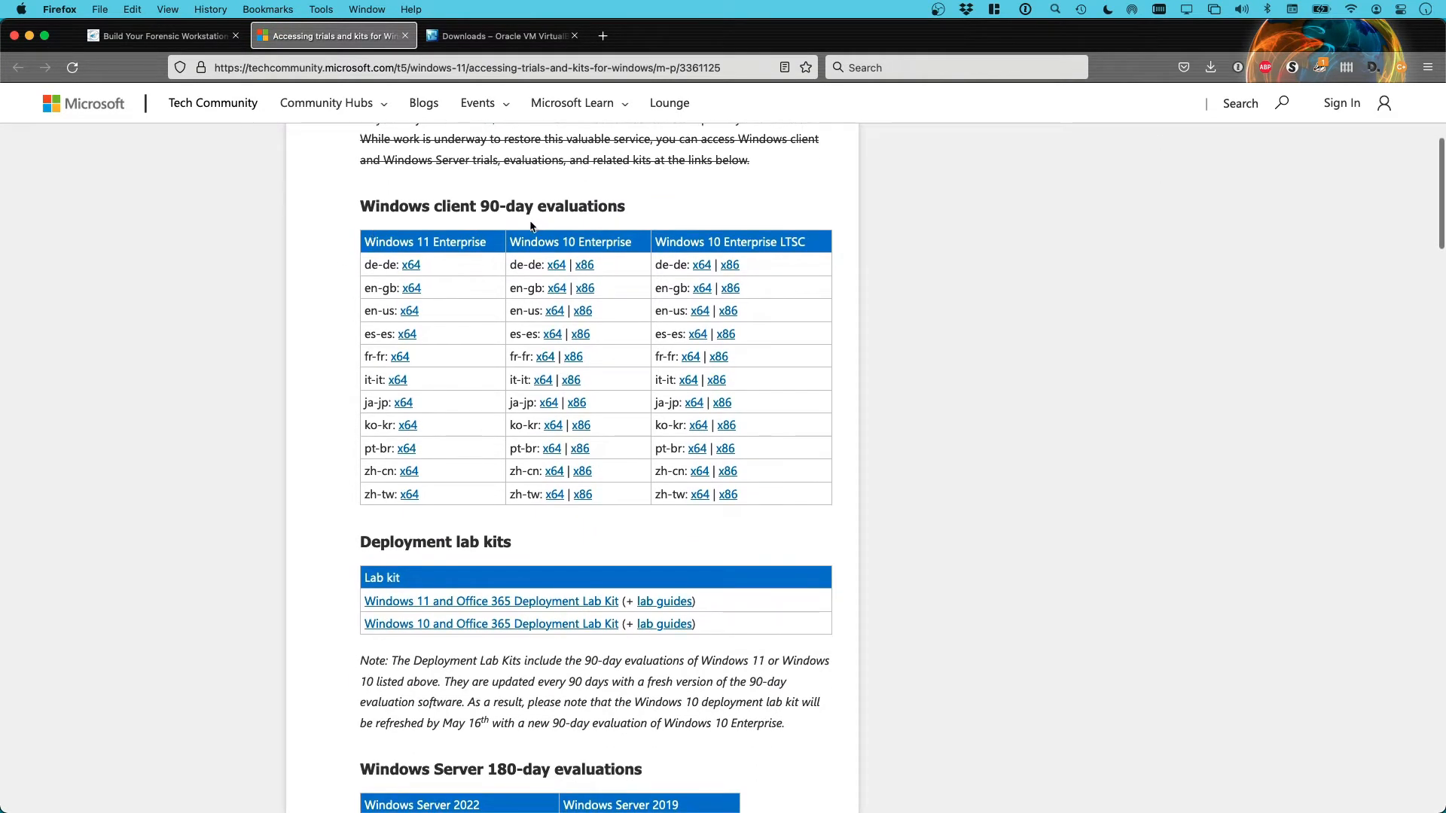
pyautogui.scroll(-1, 482, 282)
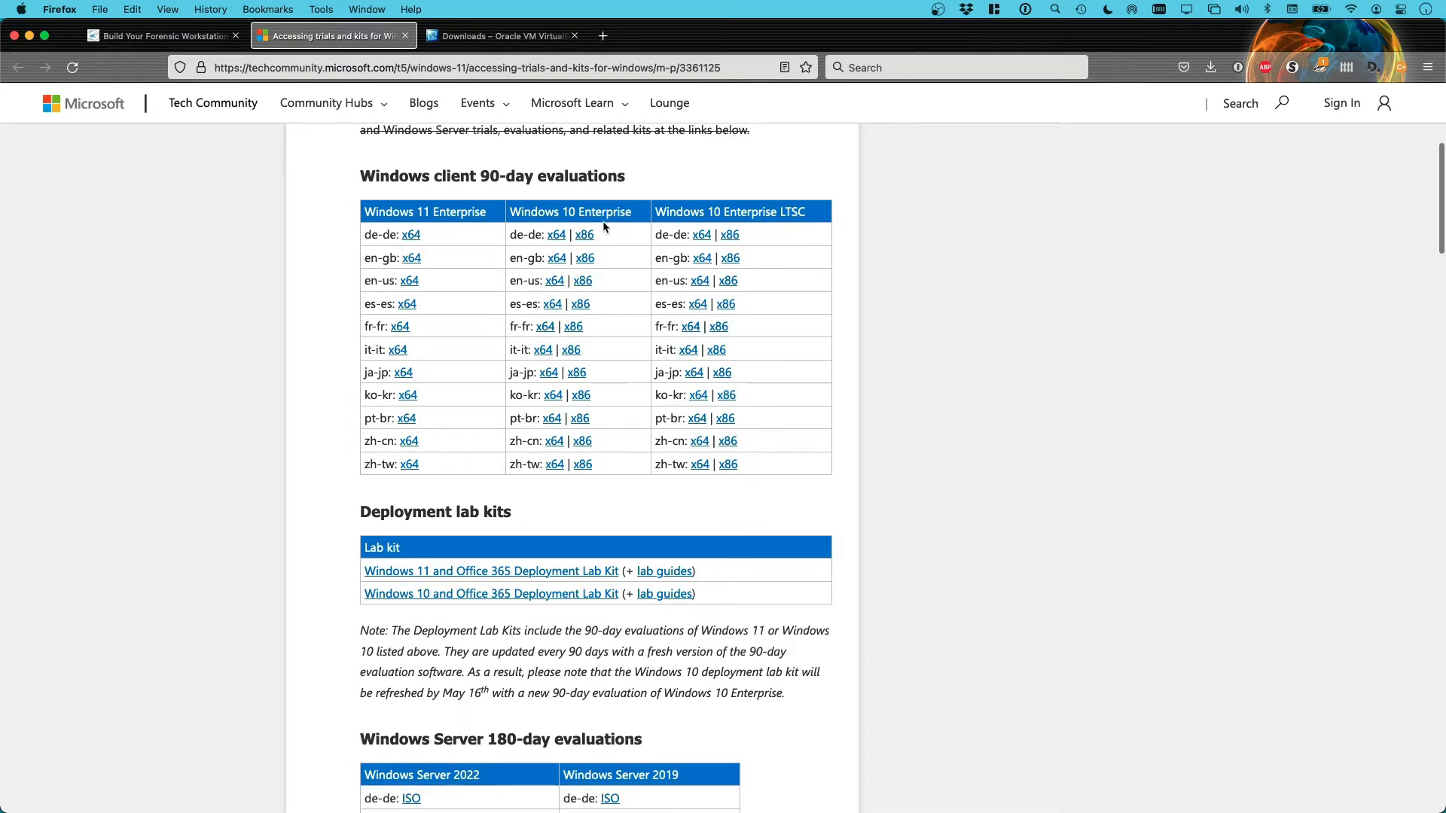
pyautogui.scroll(-5, 631, 242)
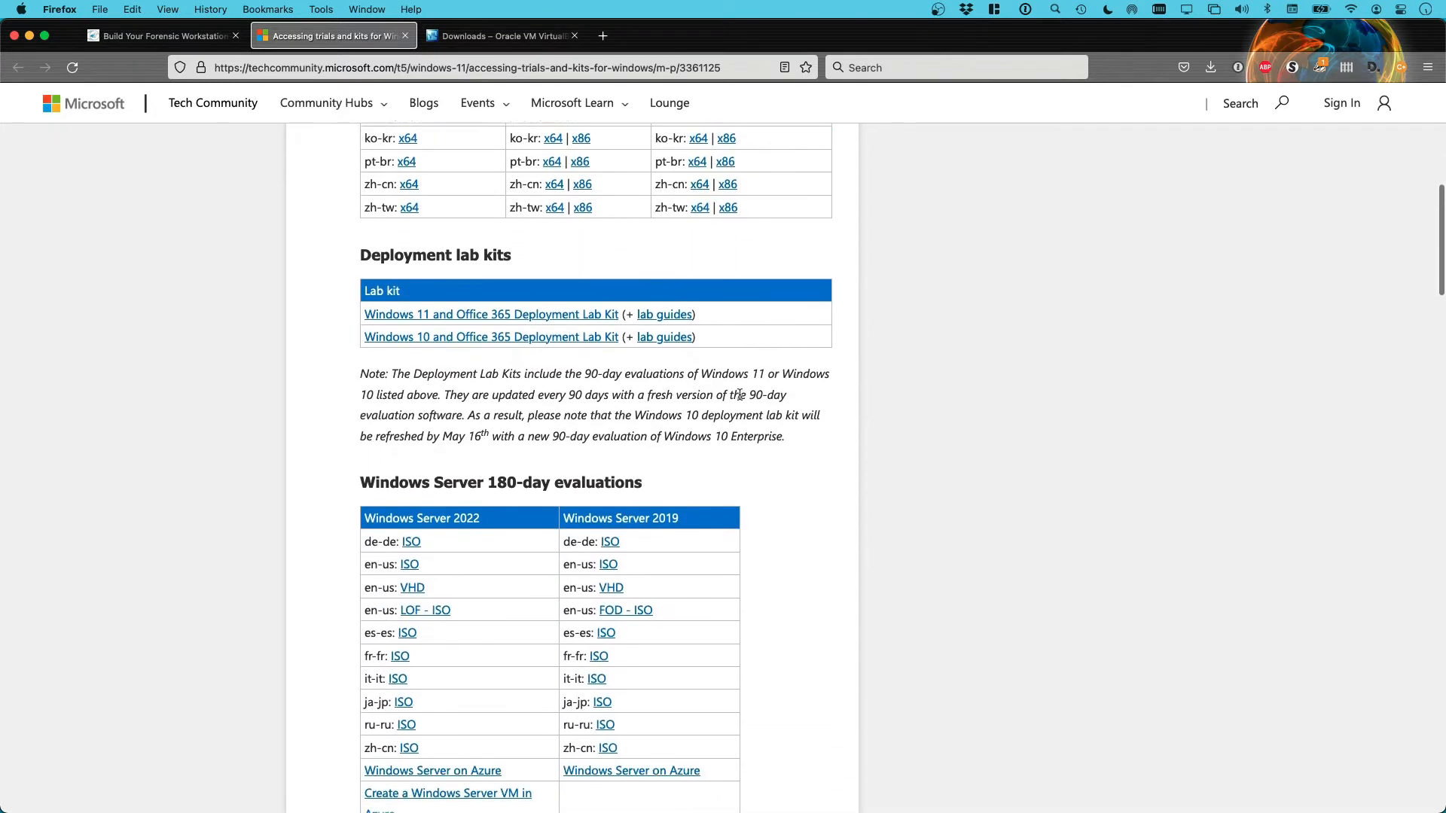
pyautogui.scroll(-3, 762, 419)
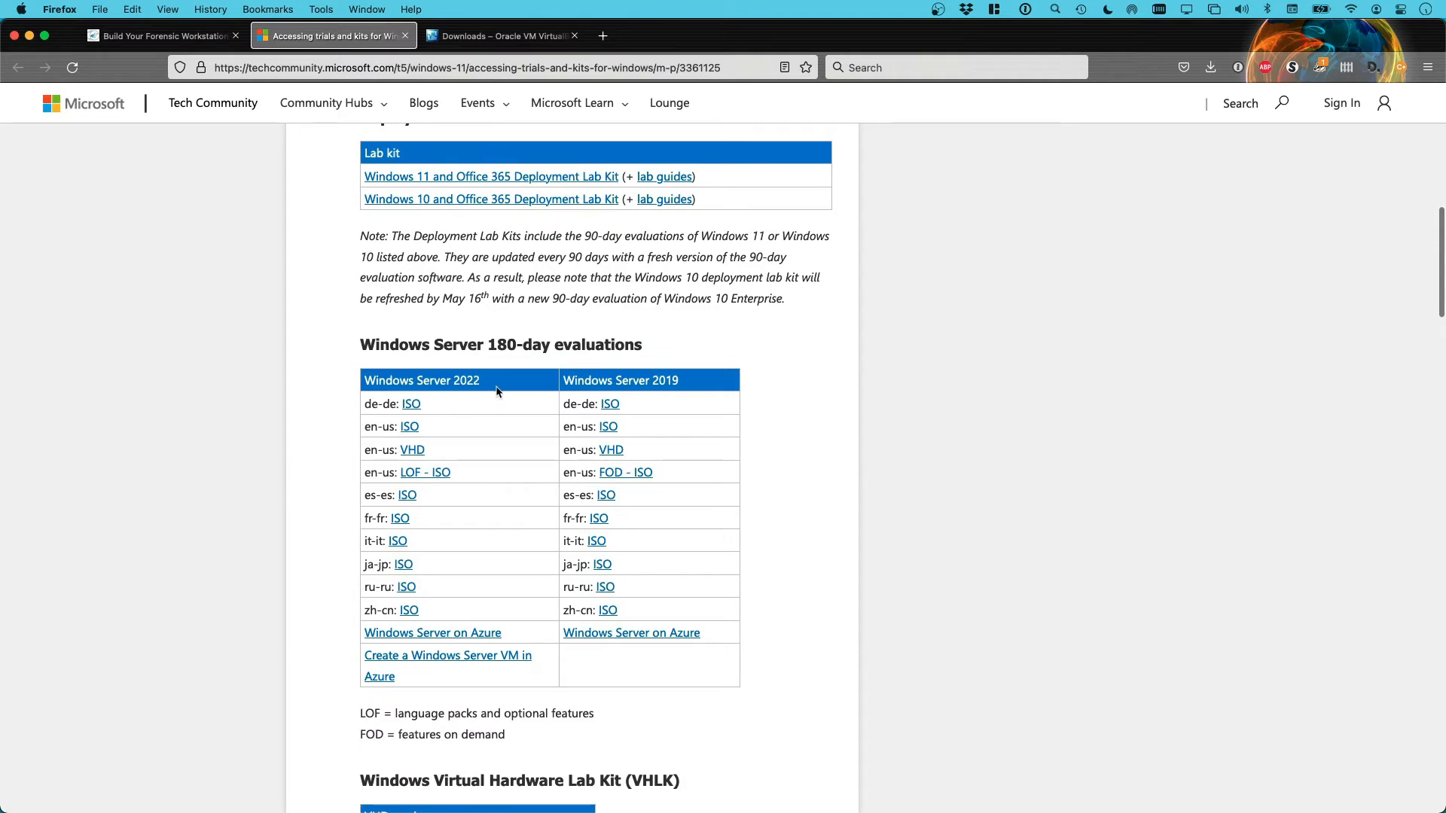
pyautogui.scroll(-1, 498, 391)
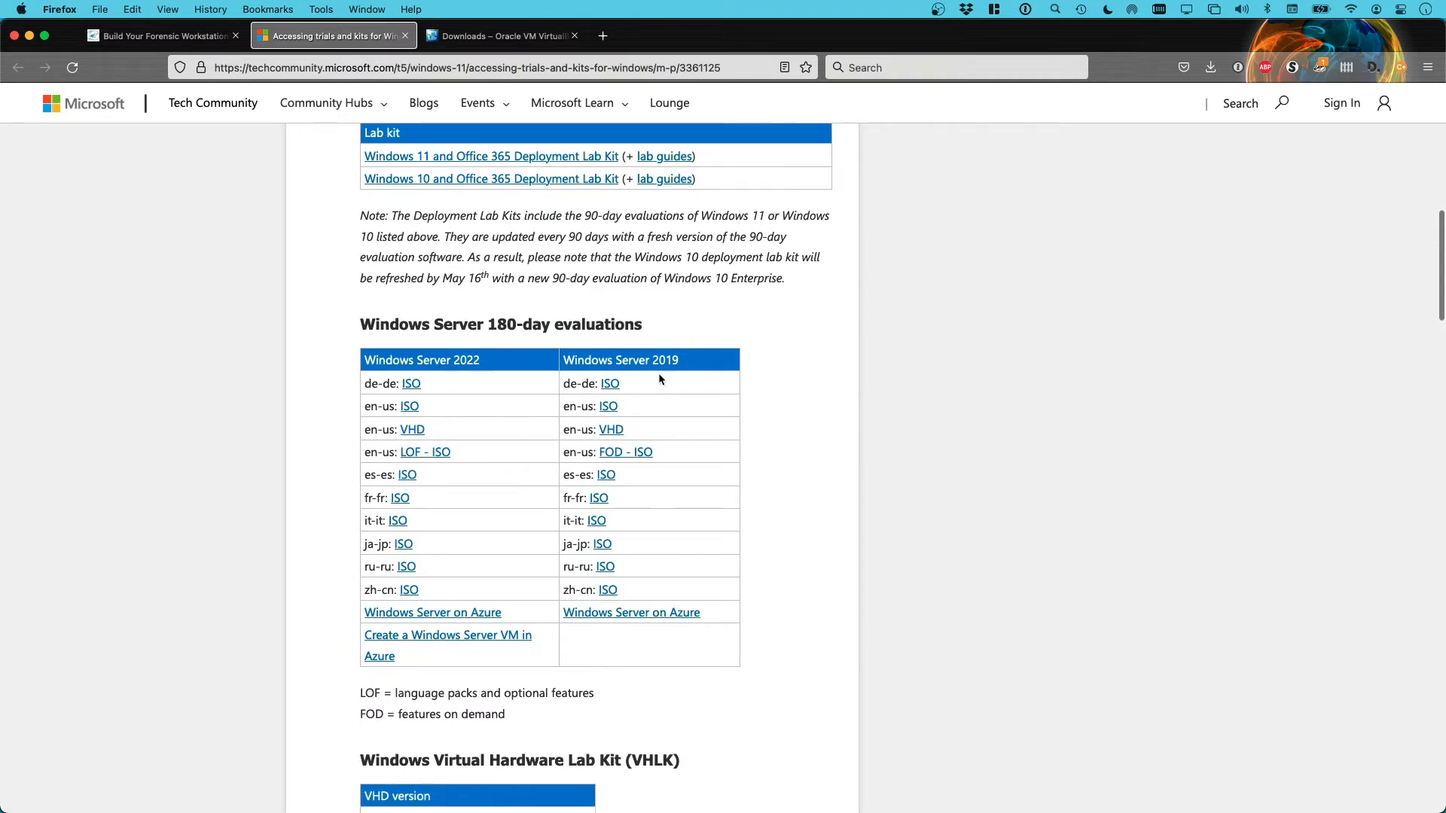
pyautogui.scroll(-1, 659, 375)
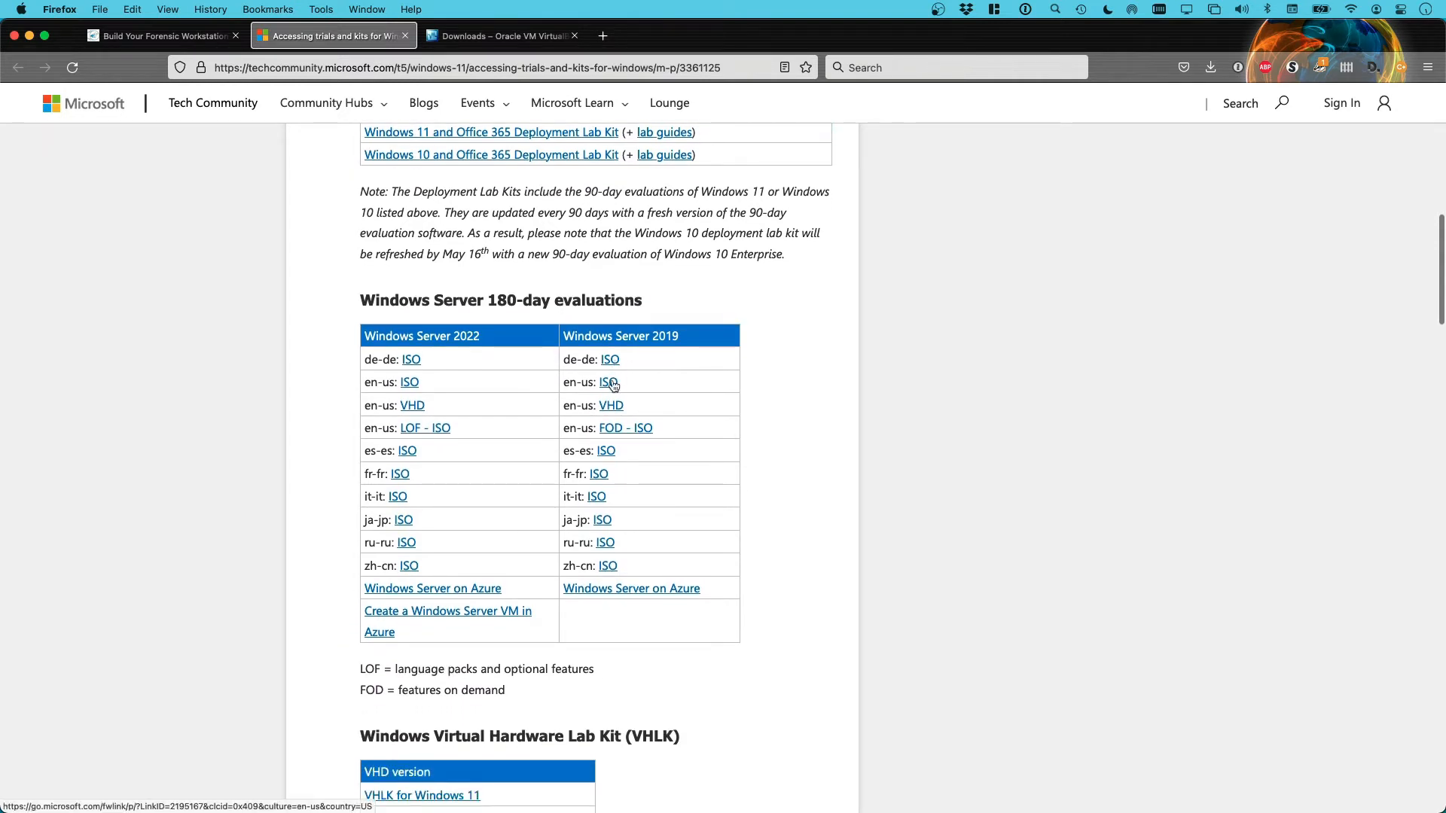
pyautogui.scroll(1, 772, 408)
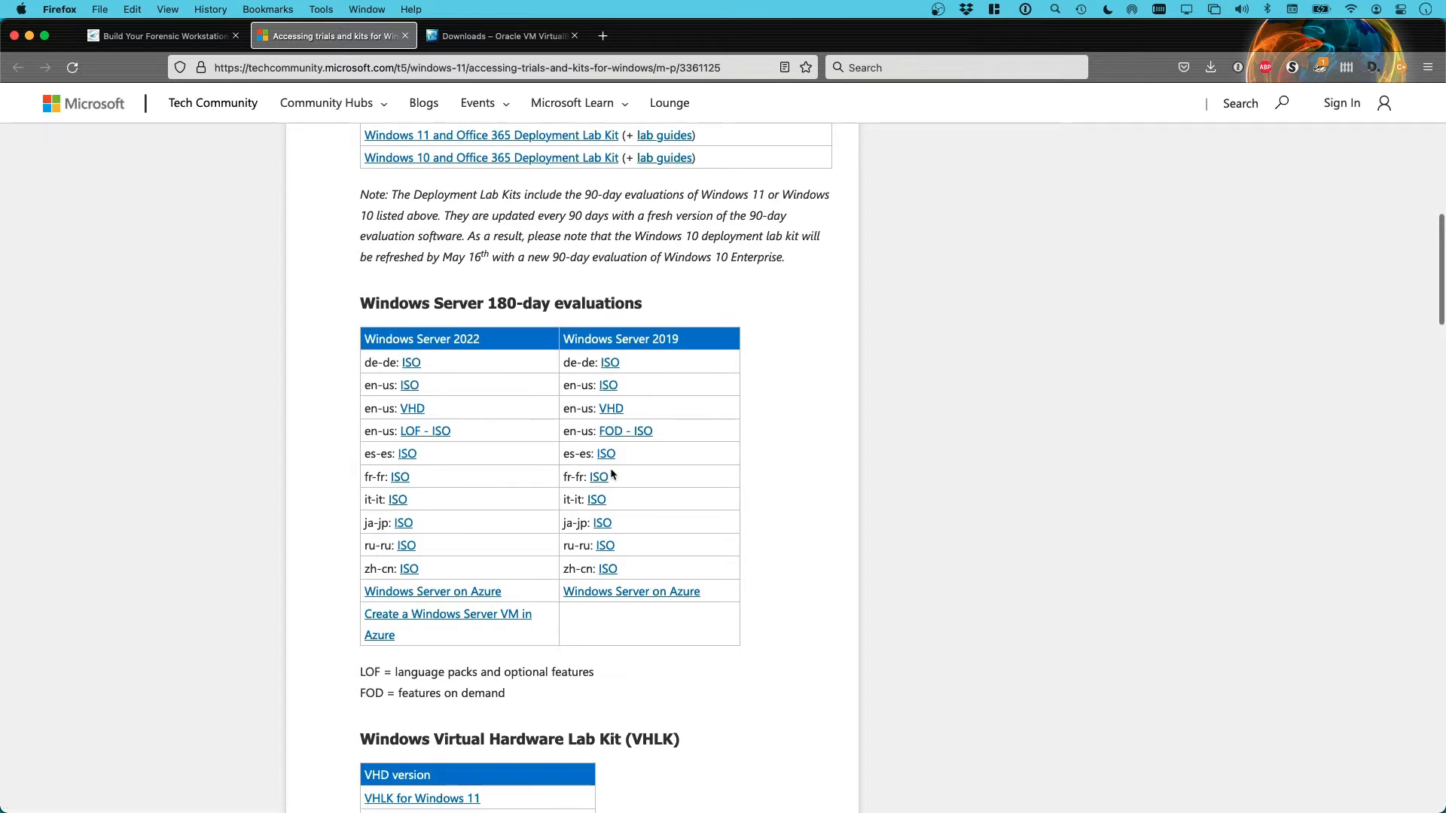
pyautogui.click(218, 36)
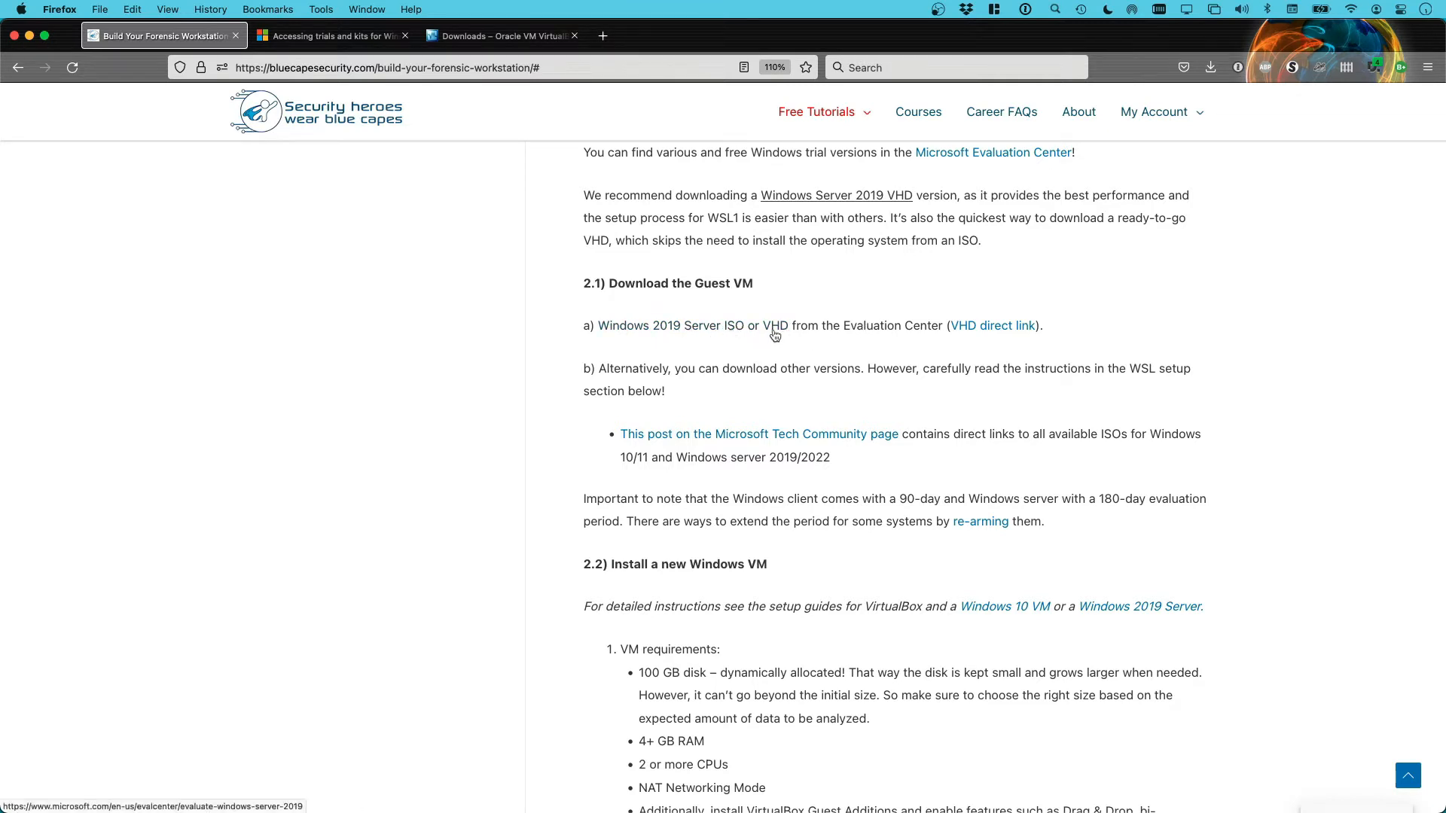
# Save the Windows Server 2019 VHD from the 'VHD direct link' to Downloads
pyautogui.scroll(-1, 982, 387)
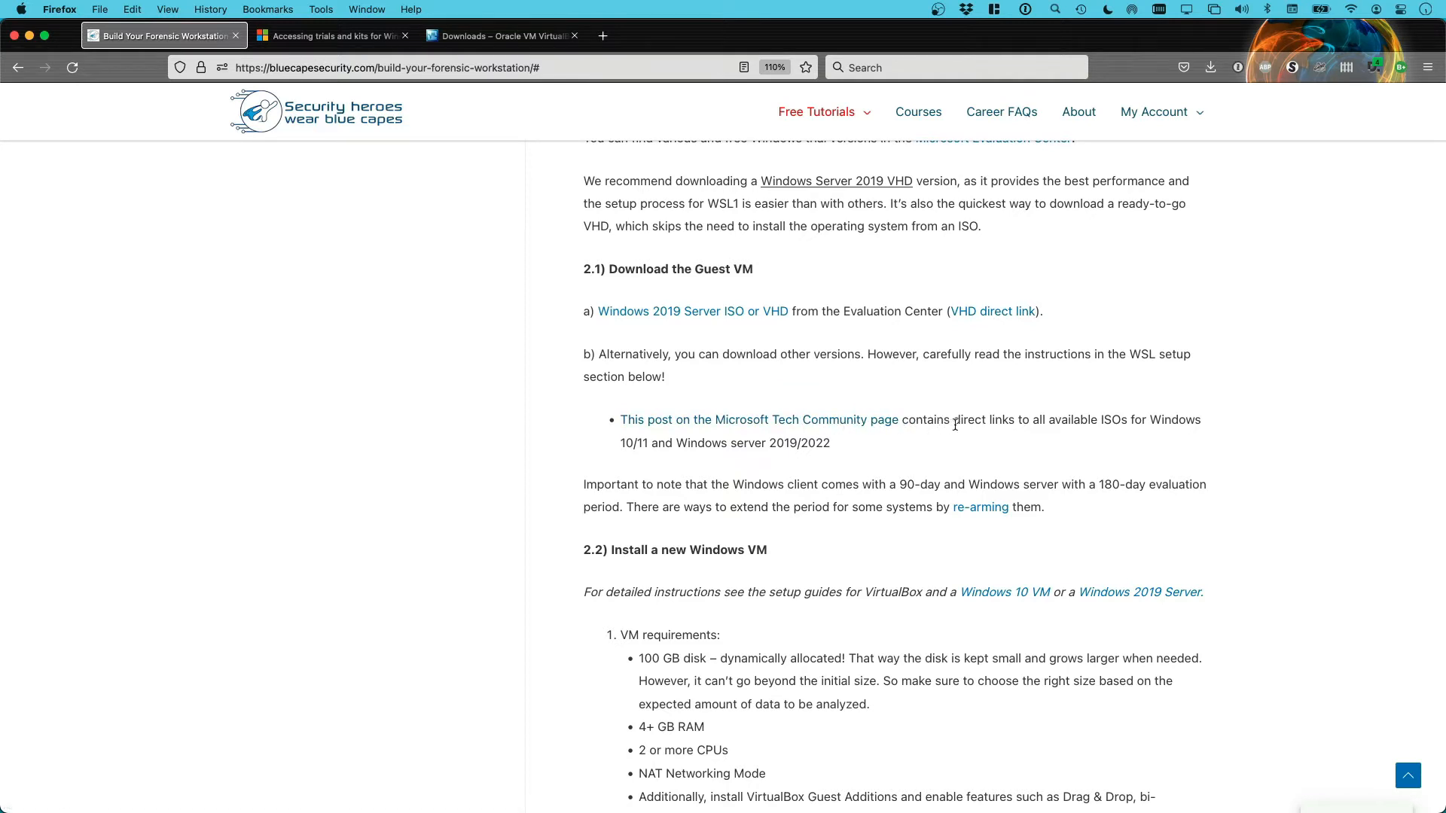
pyautogui.click(1006, 314)
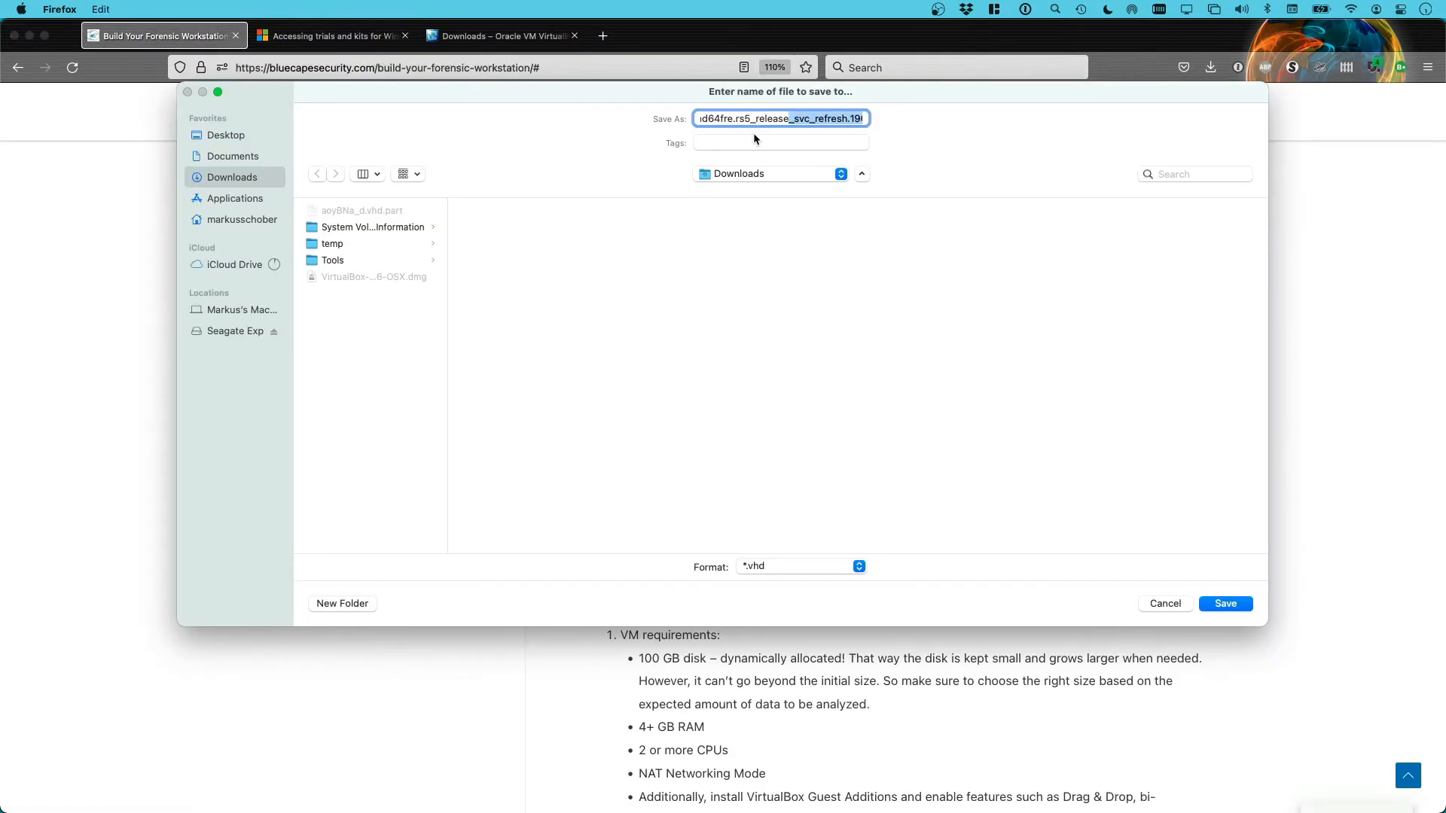
pyautogui.click(1221, 604)
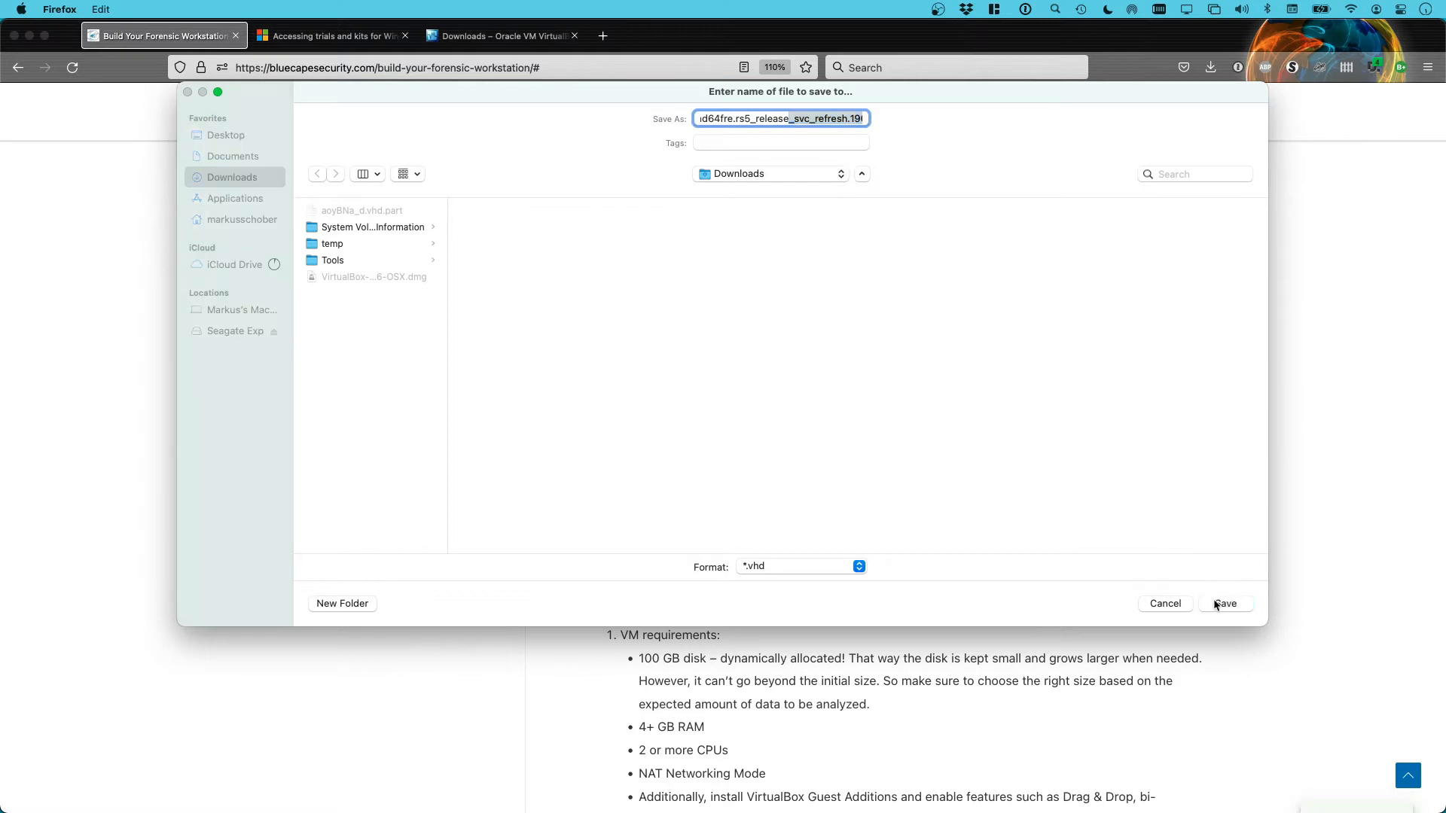
pyautogui.click(1303, 236)
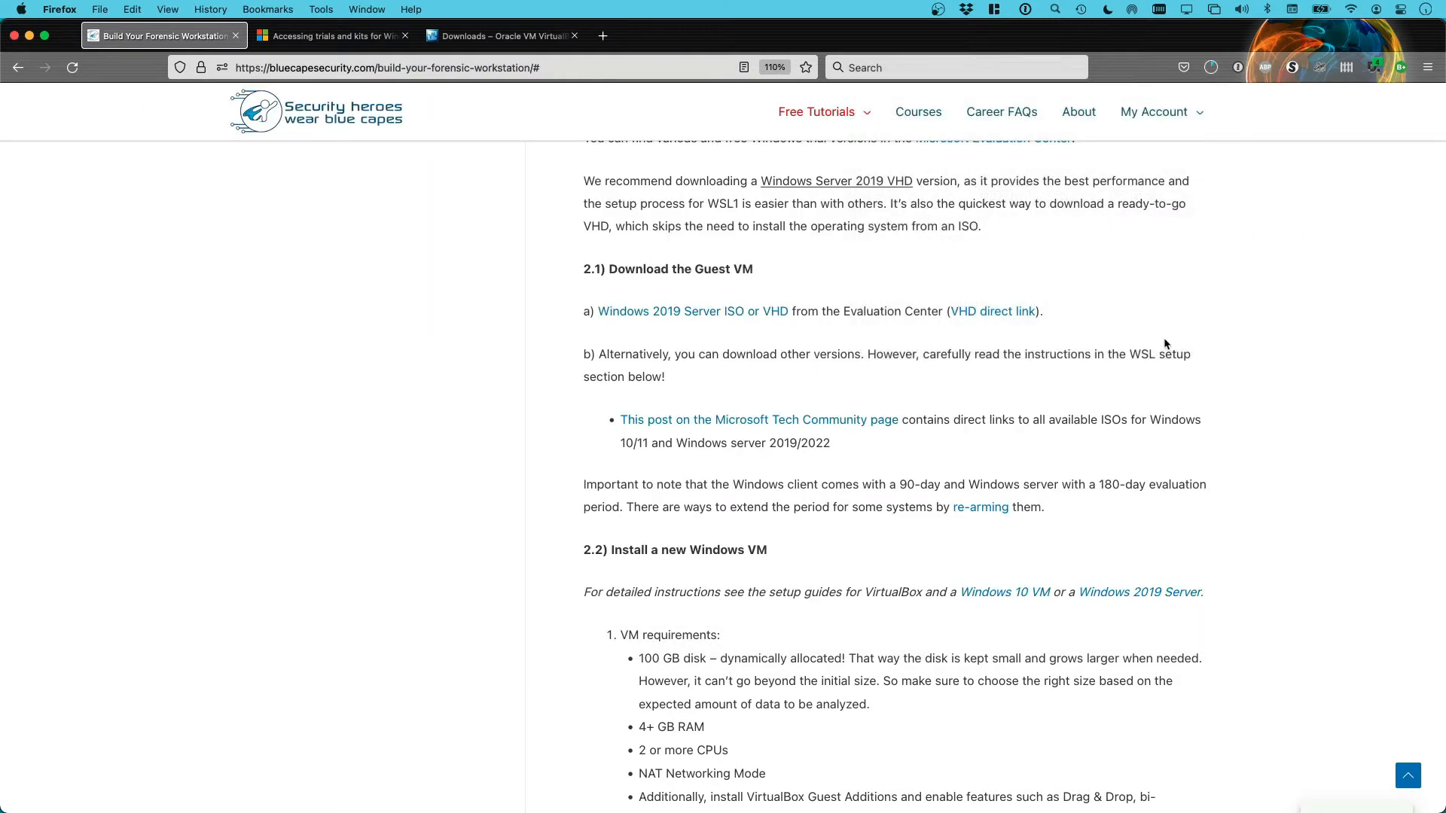
# Scroll down through the tutorial to the Windows guest VM requirements
pyautogui.scroll(-5, 511, 473)
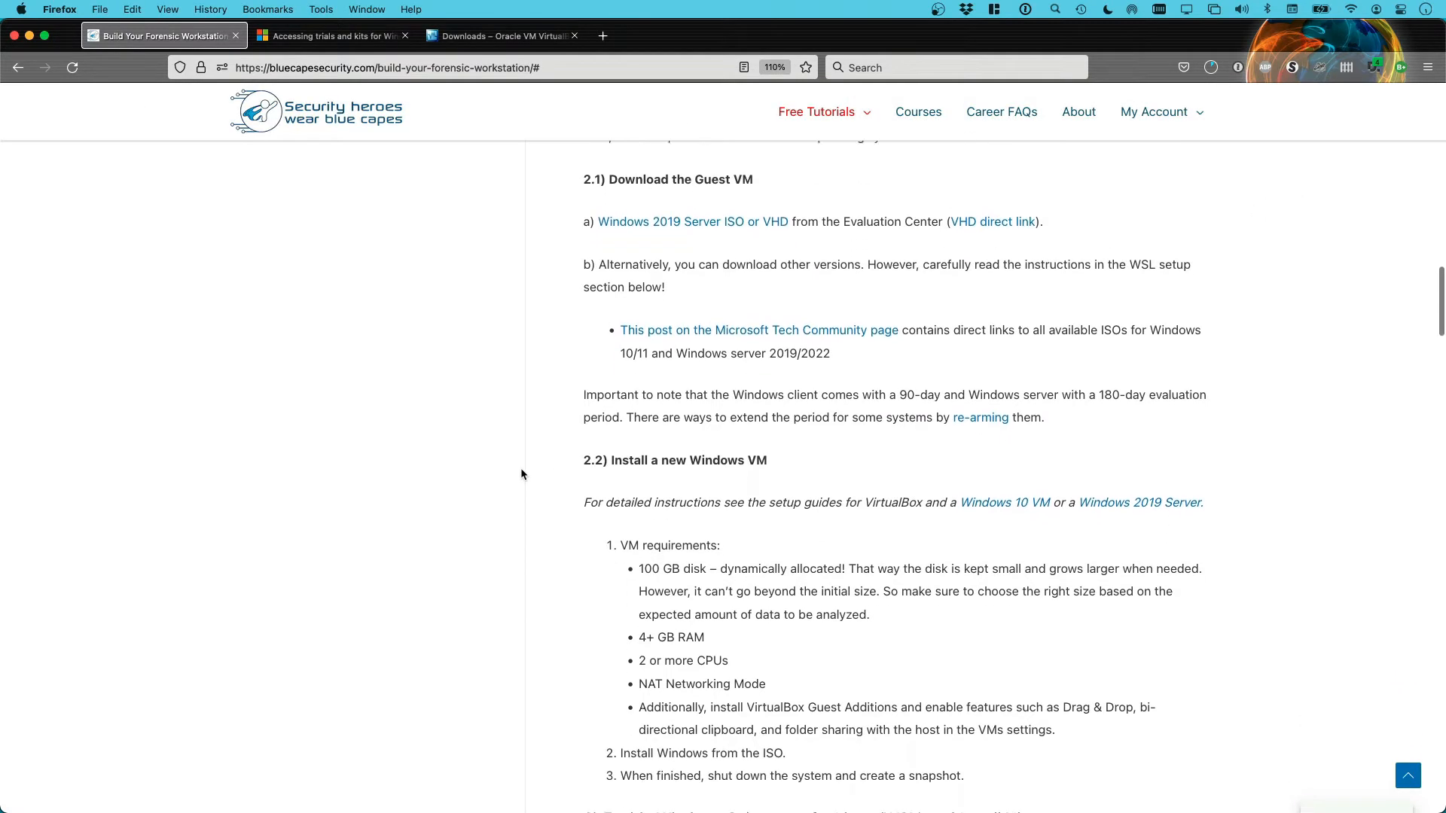
pyautogui.scroll(-3, 531, 474)
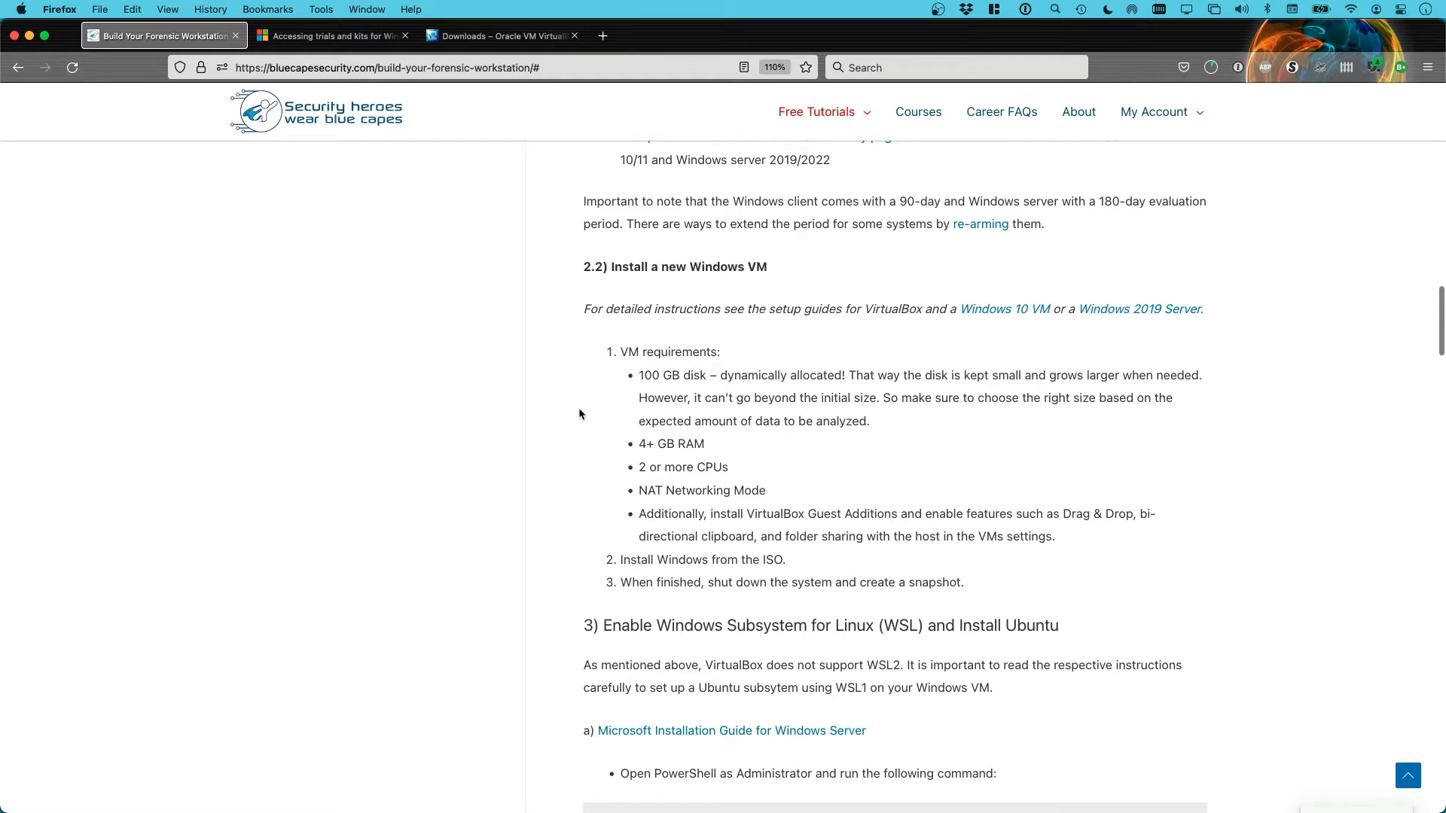
pyautogui.scroll(-1, 580, 410)
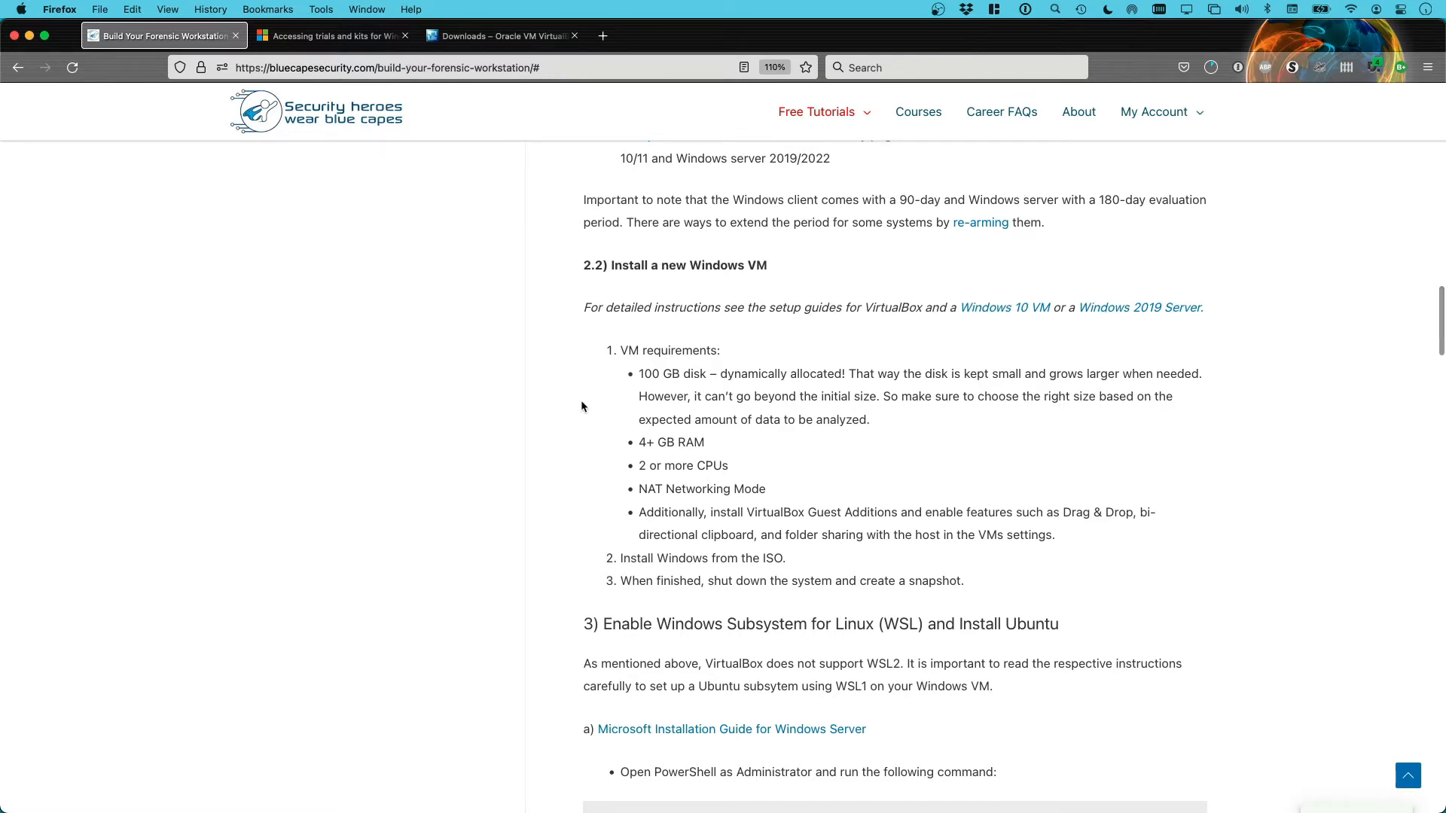
pyautogui.scroll(-1, 580, 401)
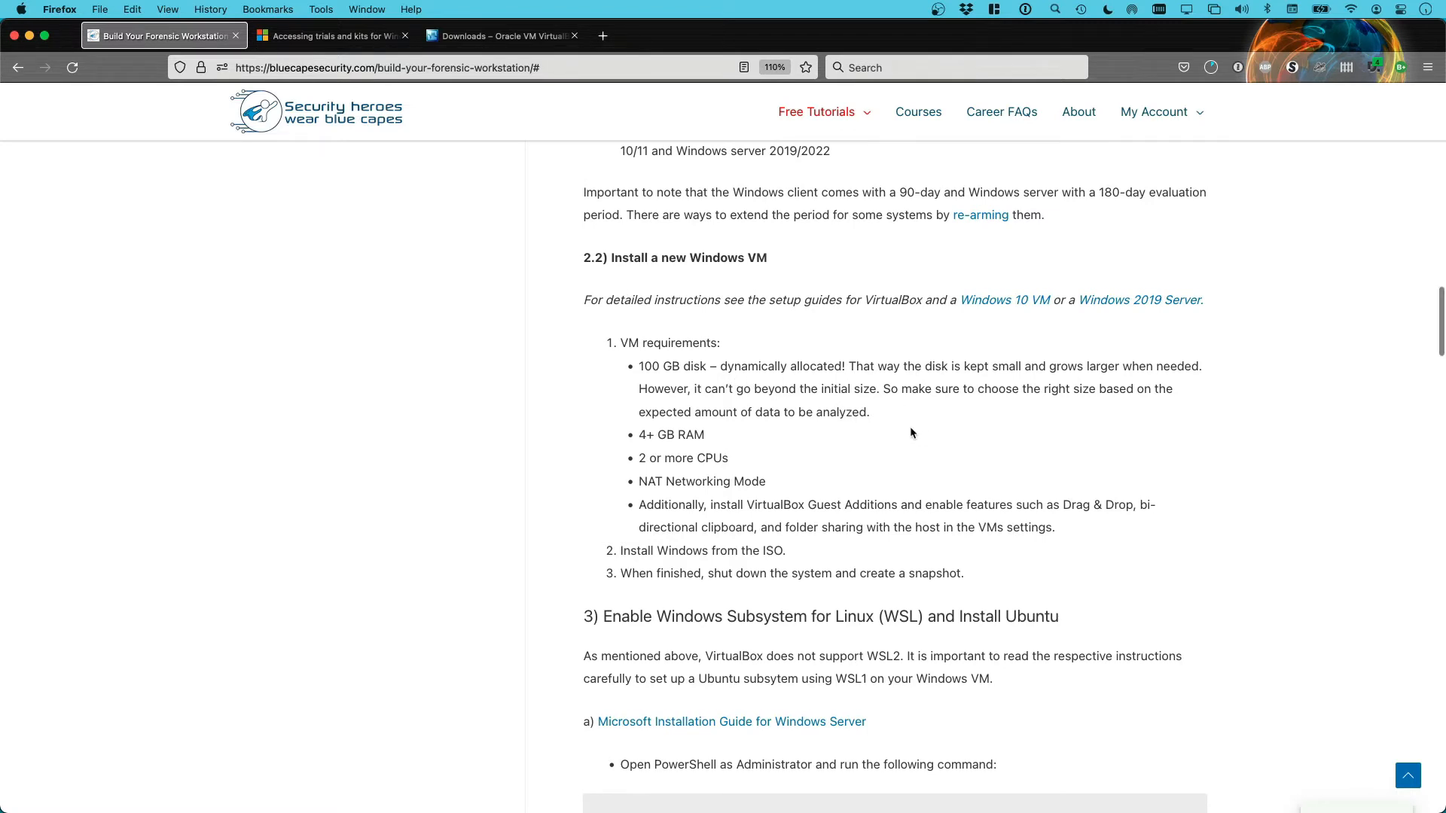
pyautogui.scroll(-1, 907, 430)
pyautogui.scroll(-2, 898, 426)
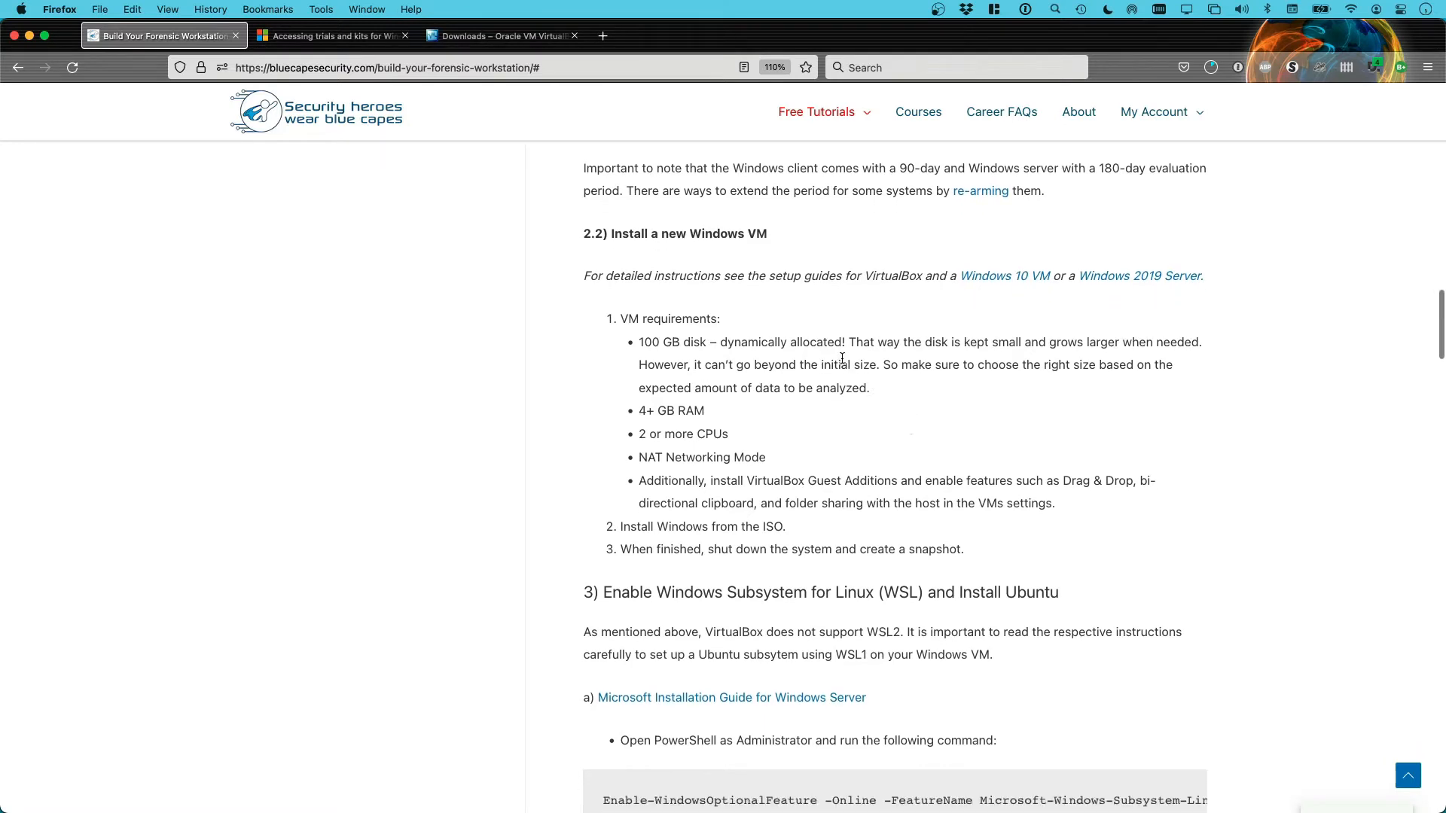
pyautogui.scroll(-2, 941, 421)
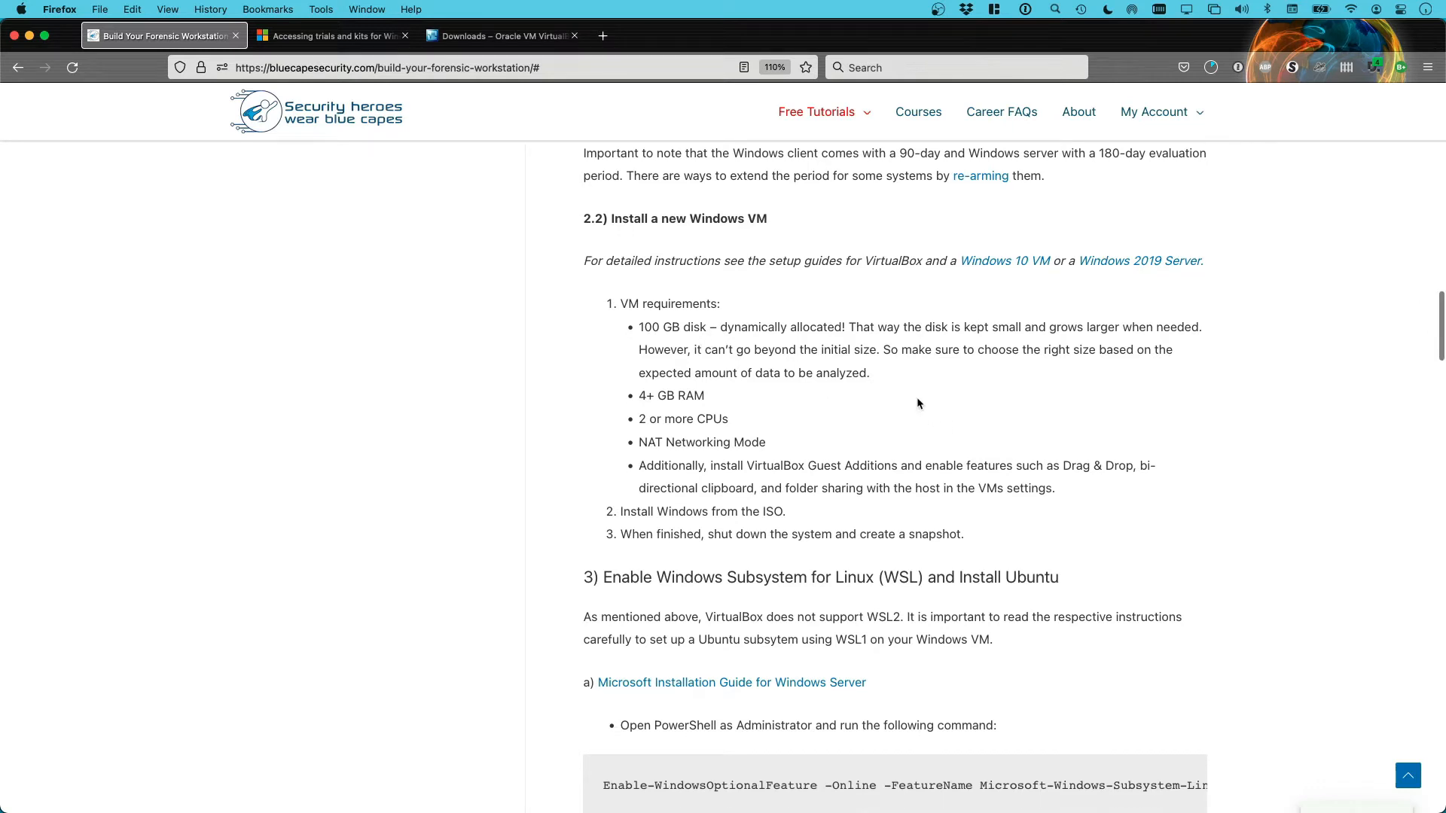
pyautogui.scroll(-1, 920, 396)
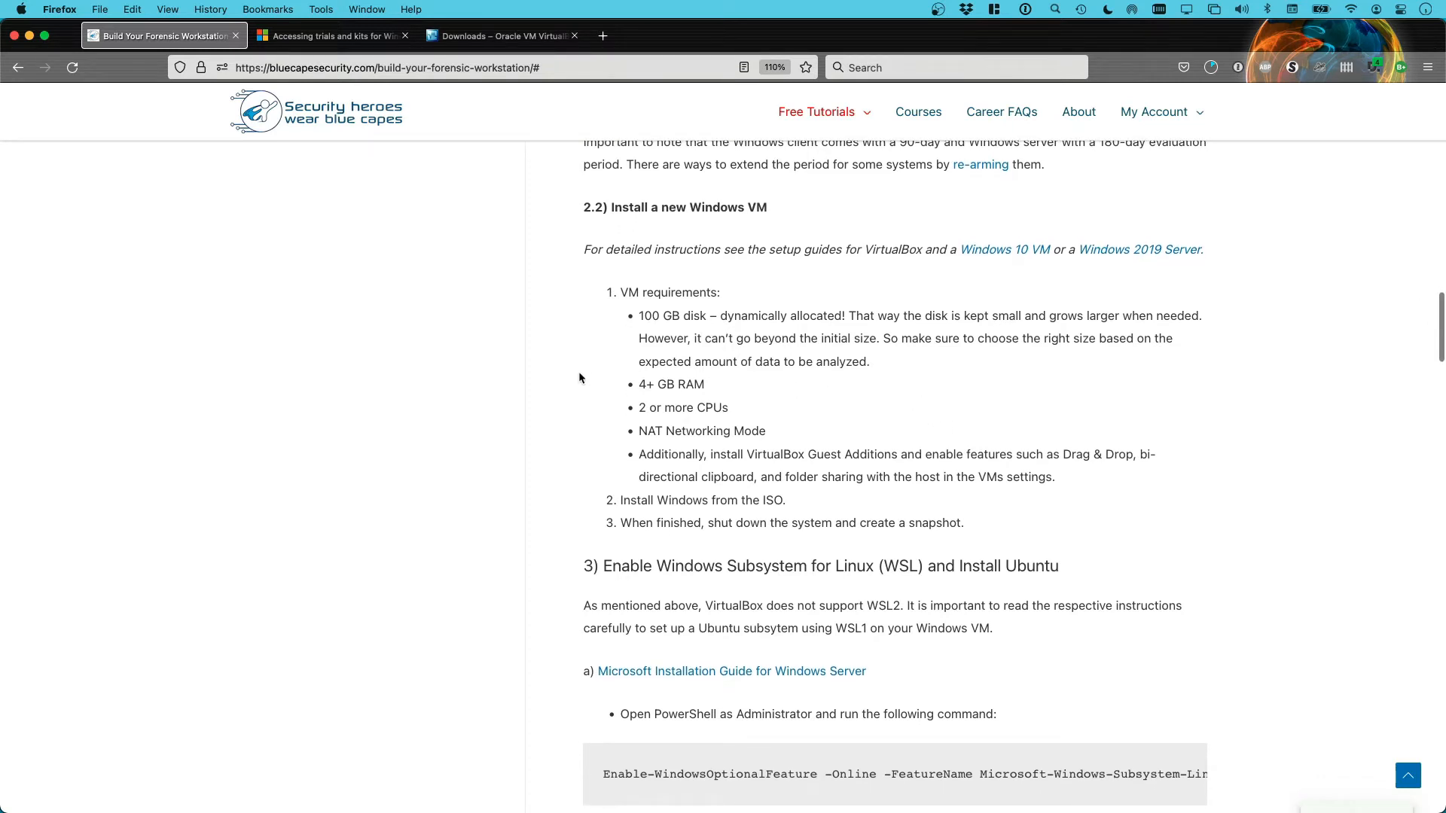
pyautogui.scroll(-2, 607, 381)
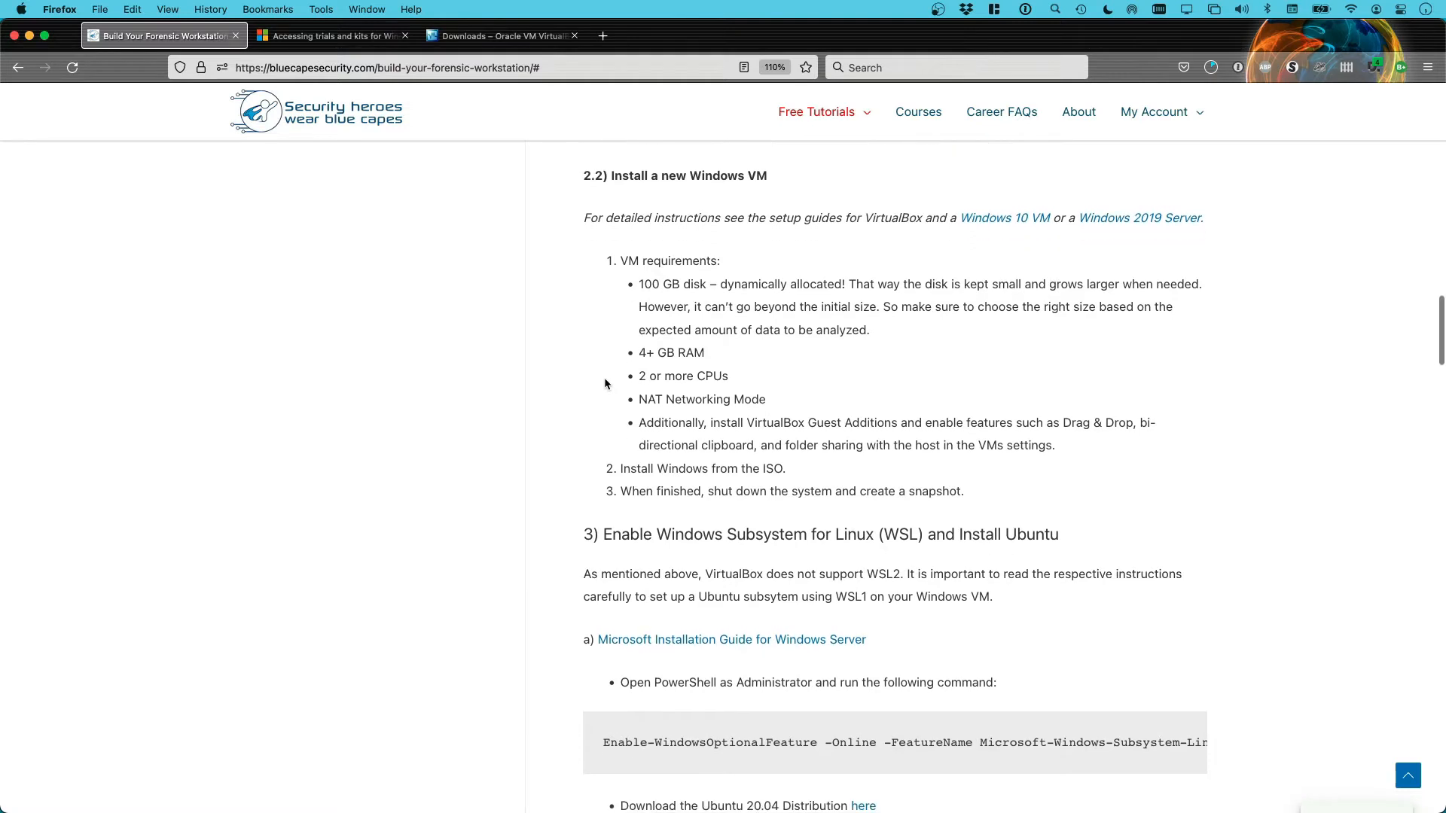
pyautogui.scroll(-1, 588, 373)
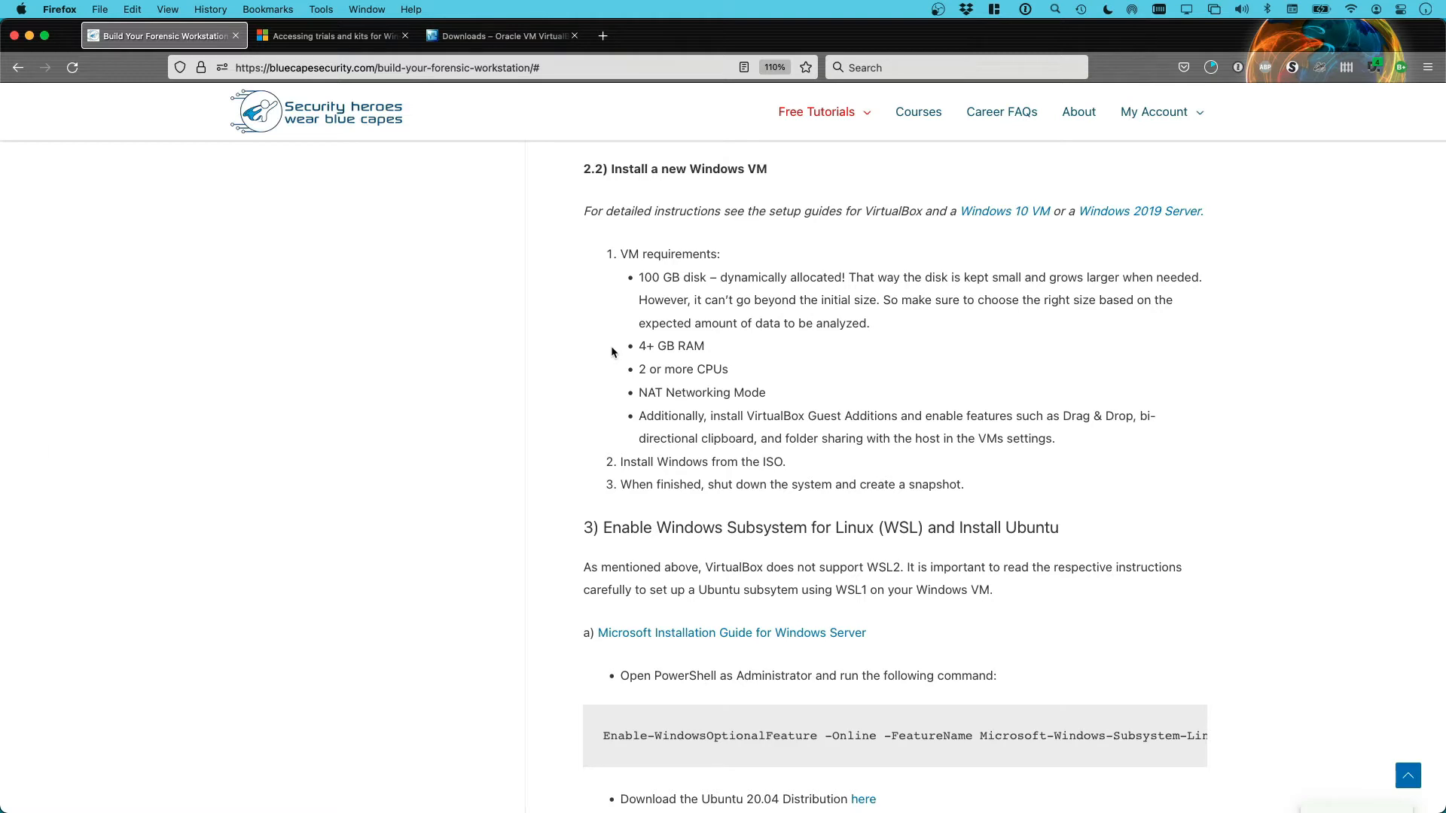
pyautogui.scroll(1, 611, 347)
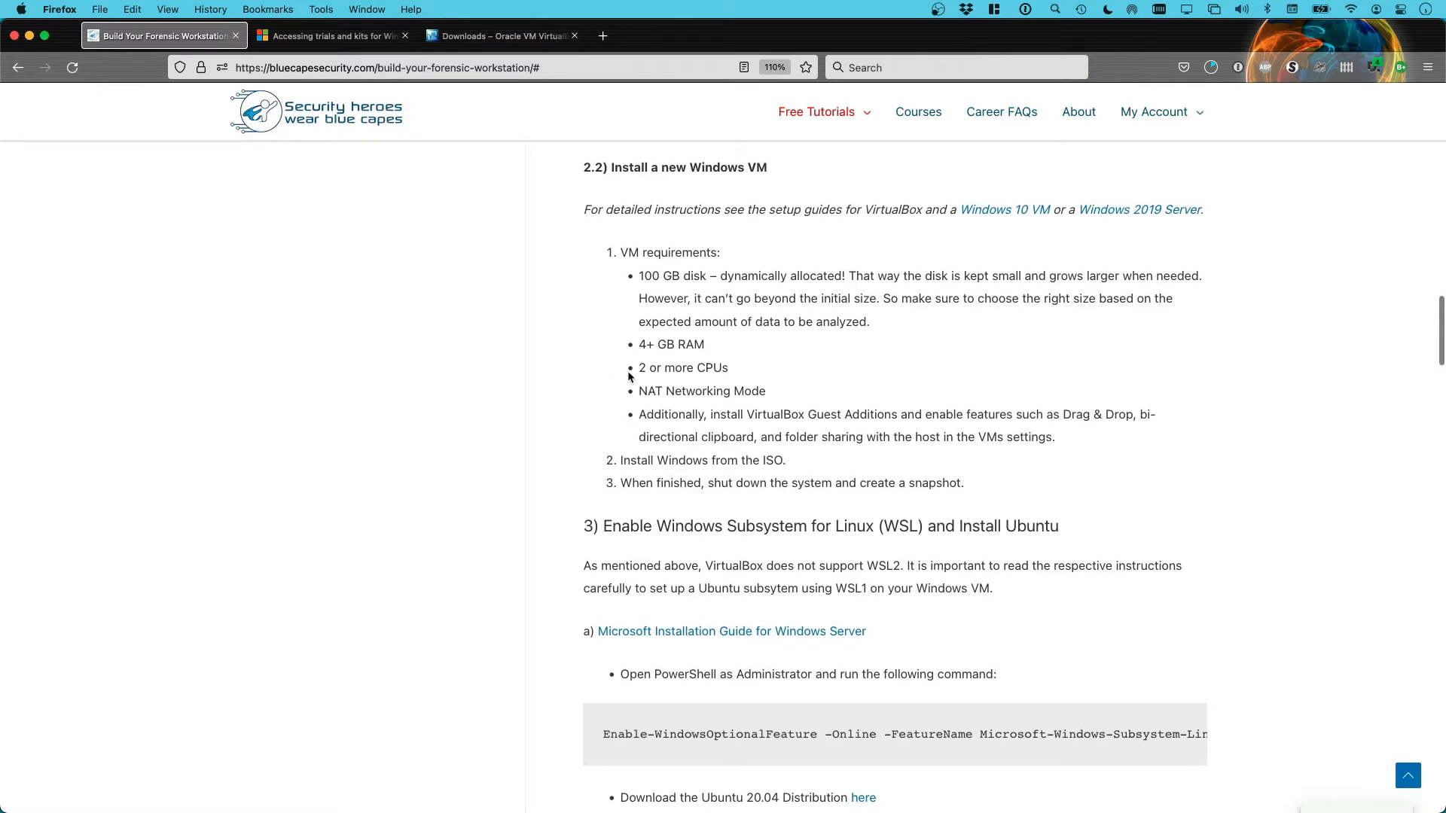
pyautogui.scroll(-1, 586, 364)
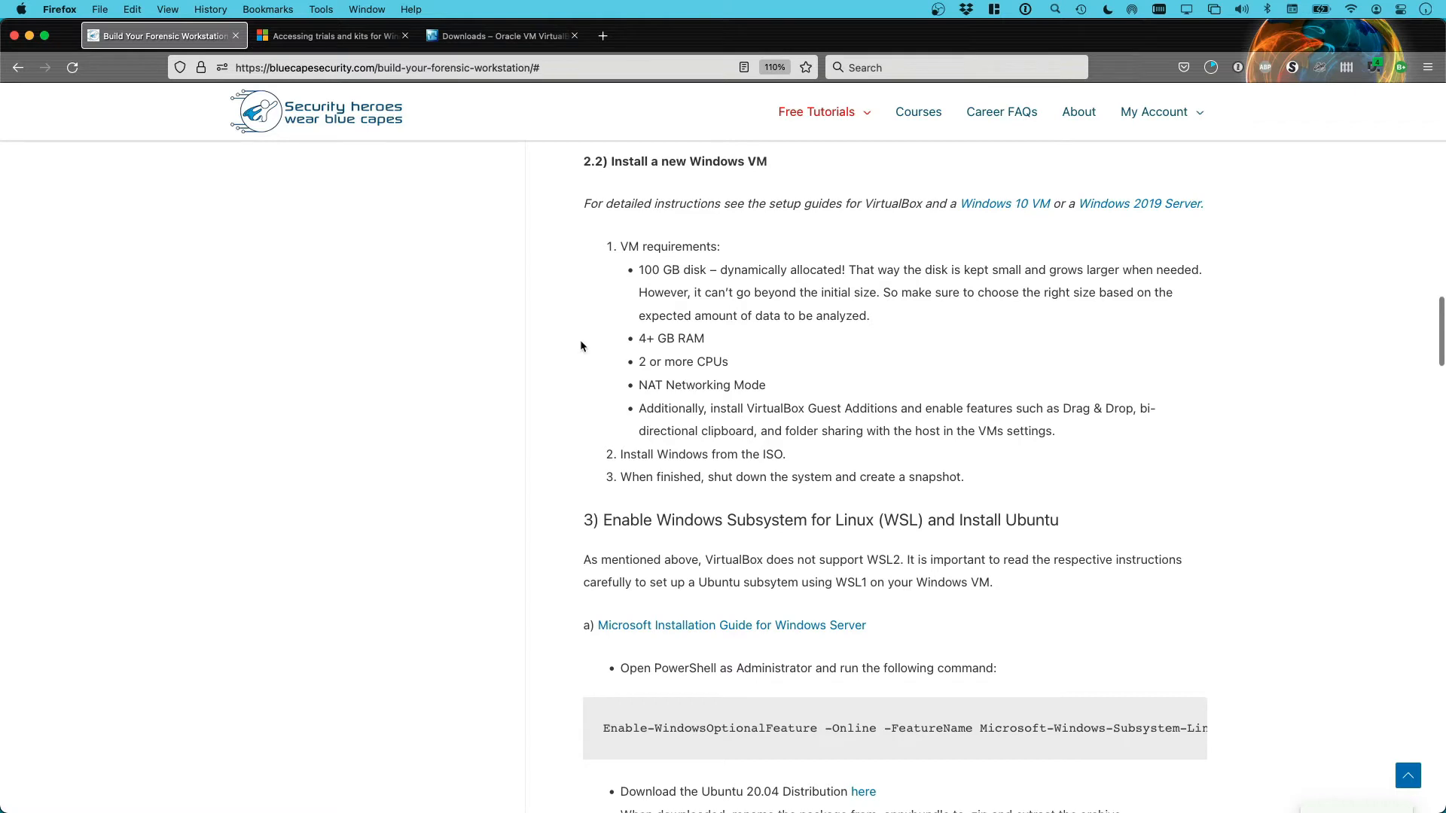
pyautogui.scroll(-1, 613, 343)
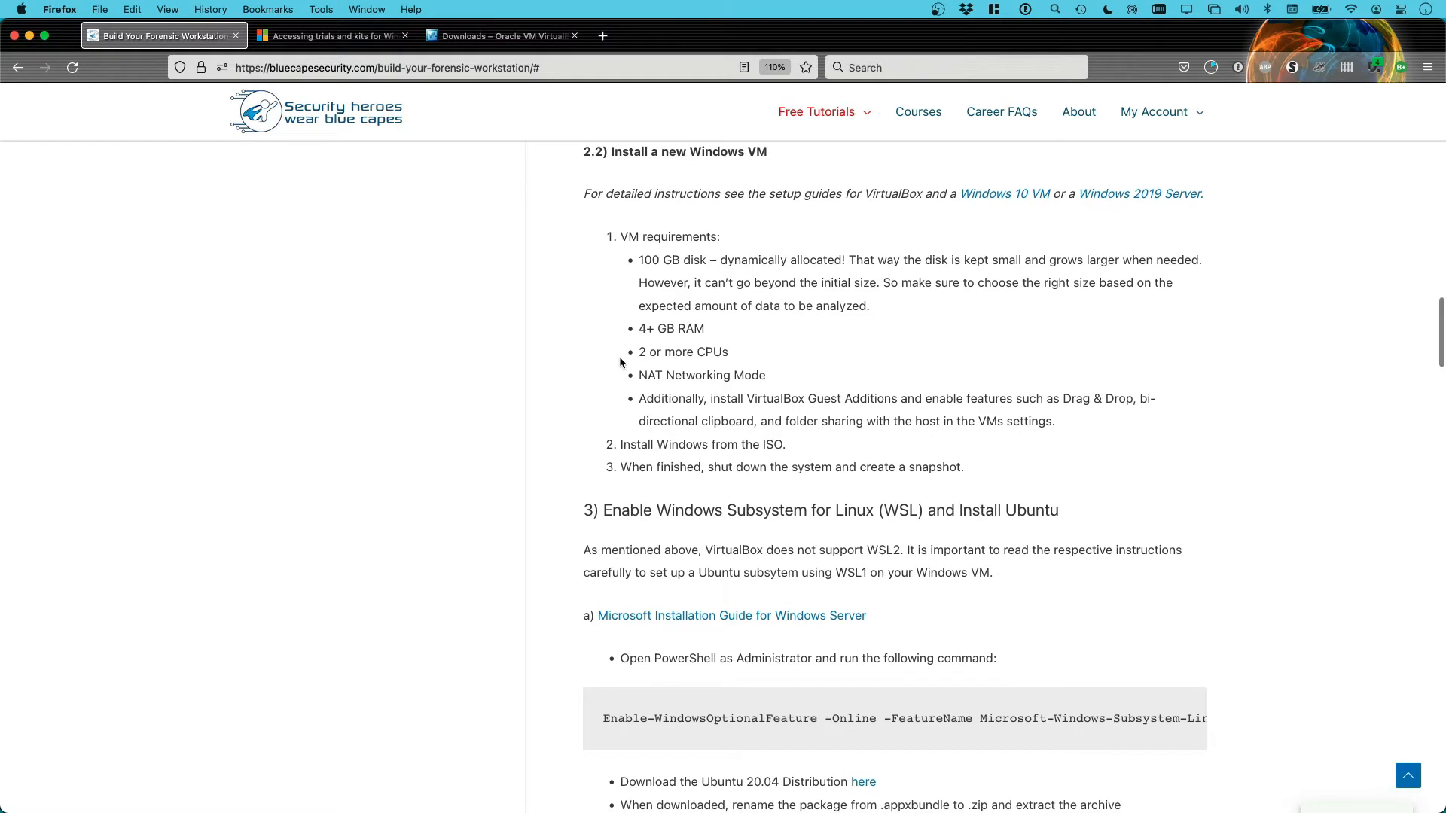
pyautogui.scroll(-1, 621, 362)
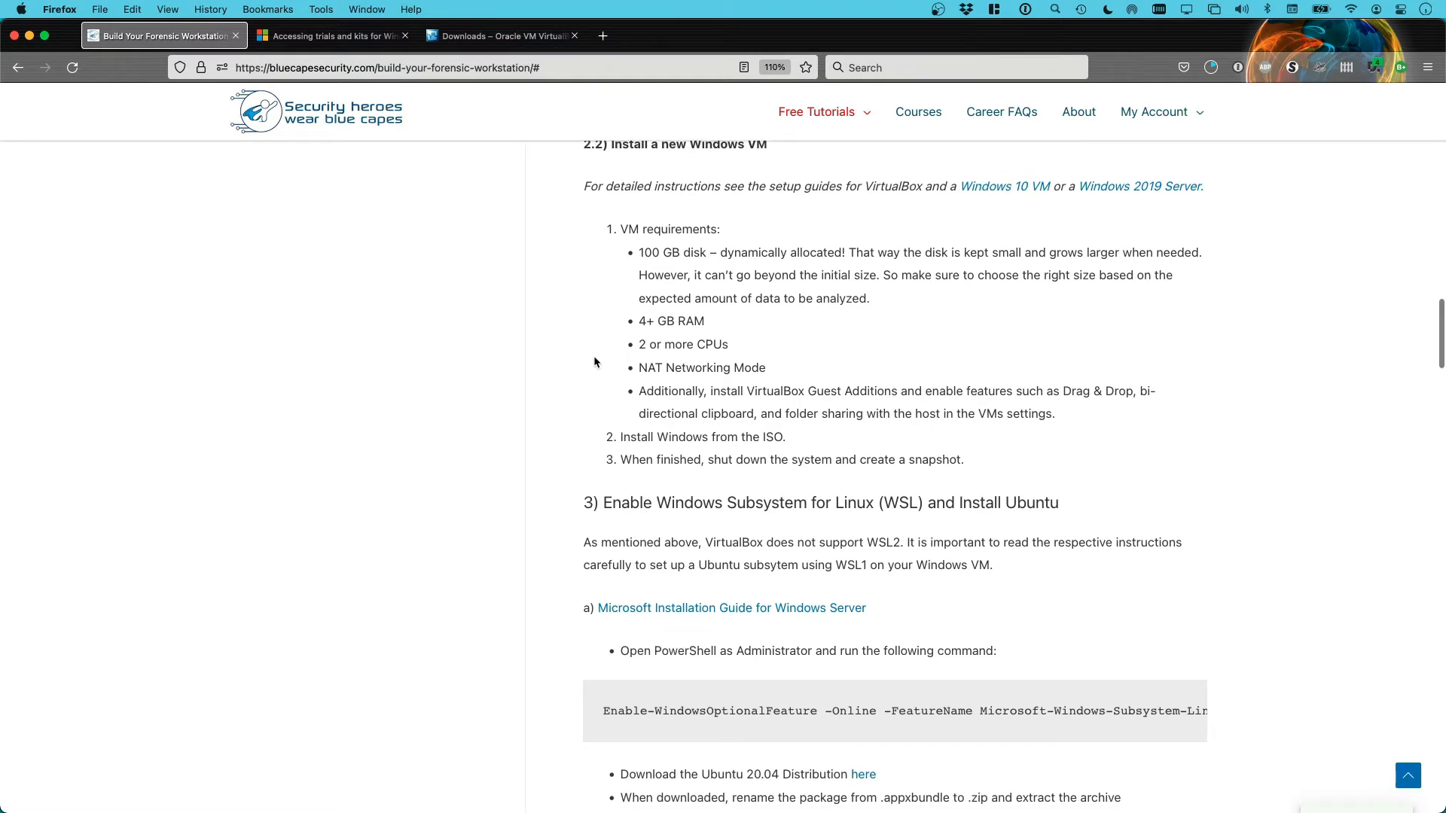
pyautogui.scroll(-1, 588, 363)
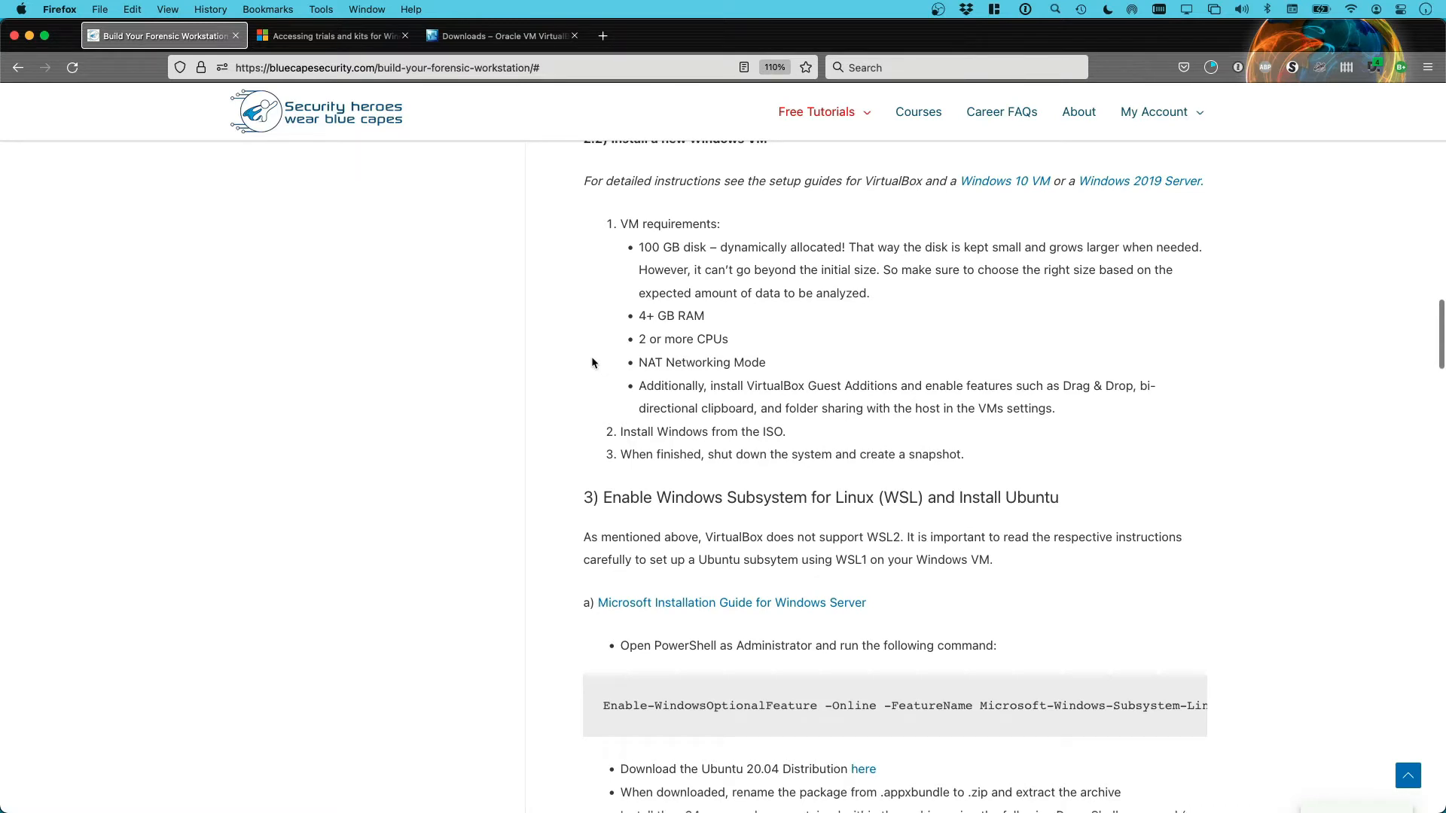
pyautogui.scroll(-1, 591, 358)
pyautogui.scroll(-3, 589, 362)
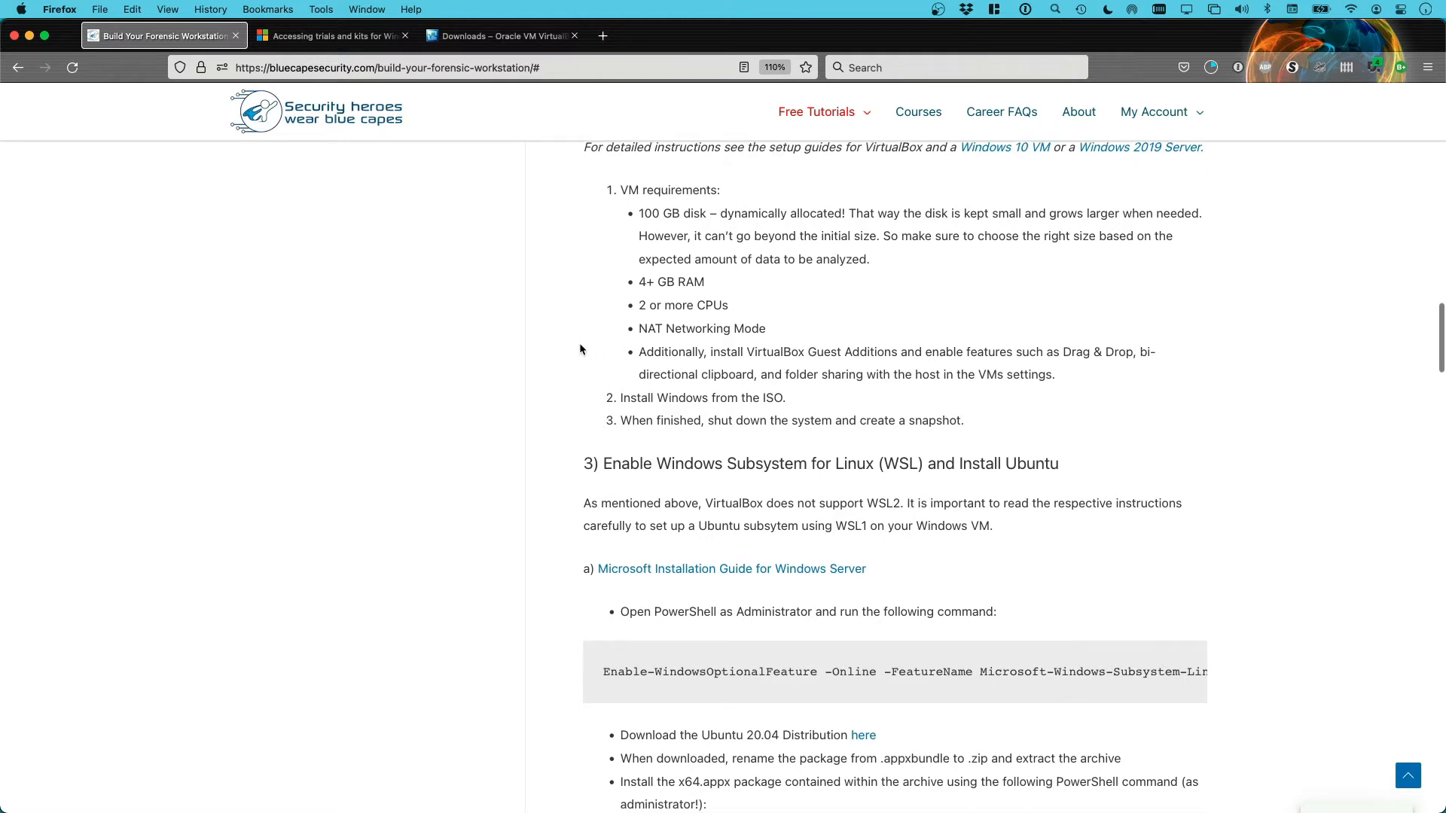
pyautogui.scroll(-2, 580, 345)
pyautogui.scroll(-1, 587, 343)
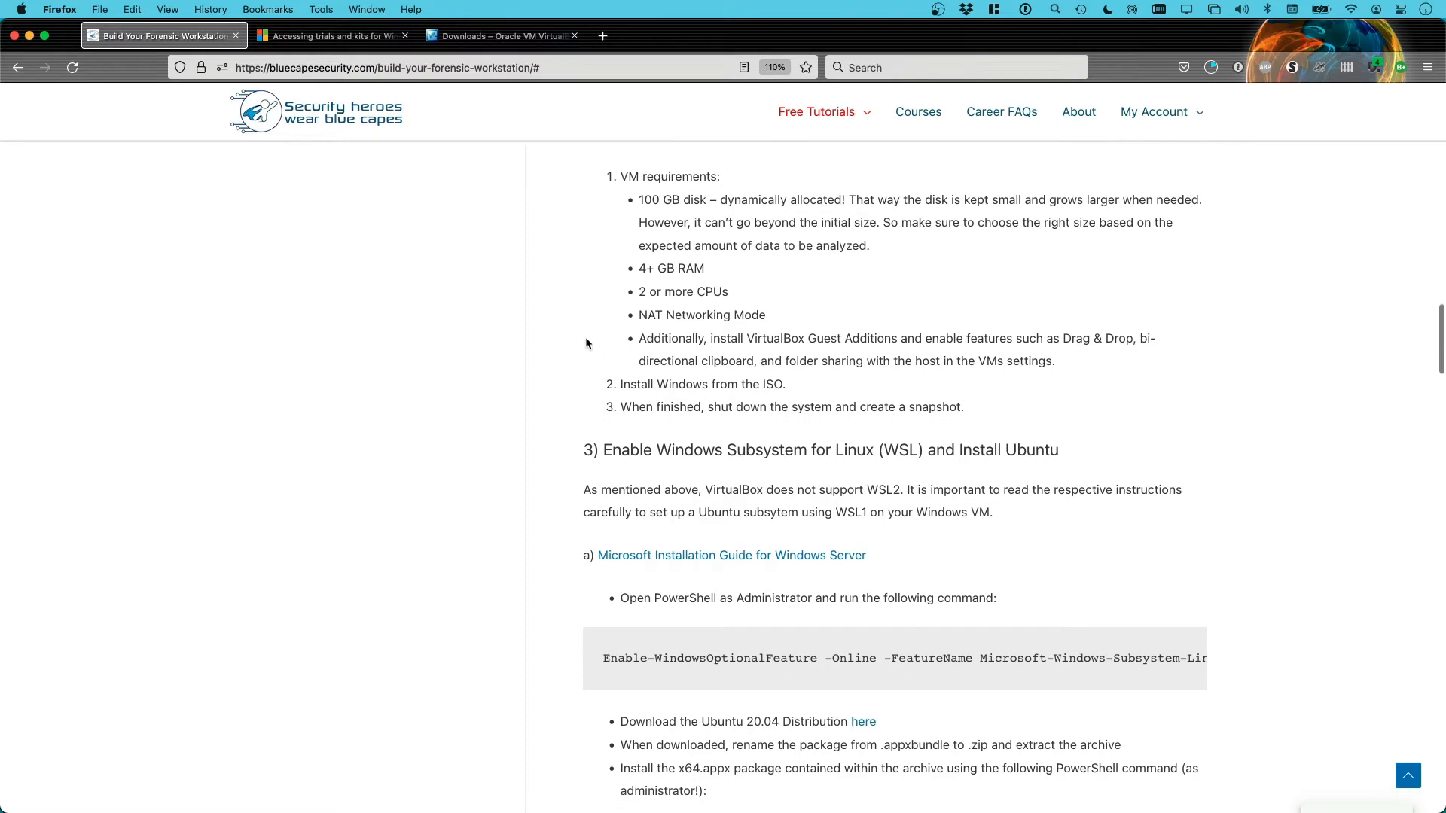
pyautogui.scroll(-1, 600, 340)
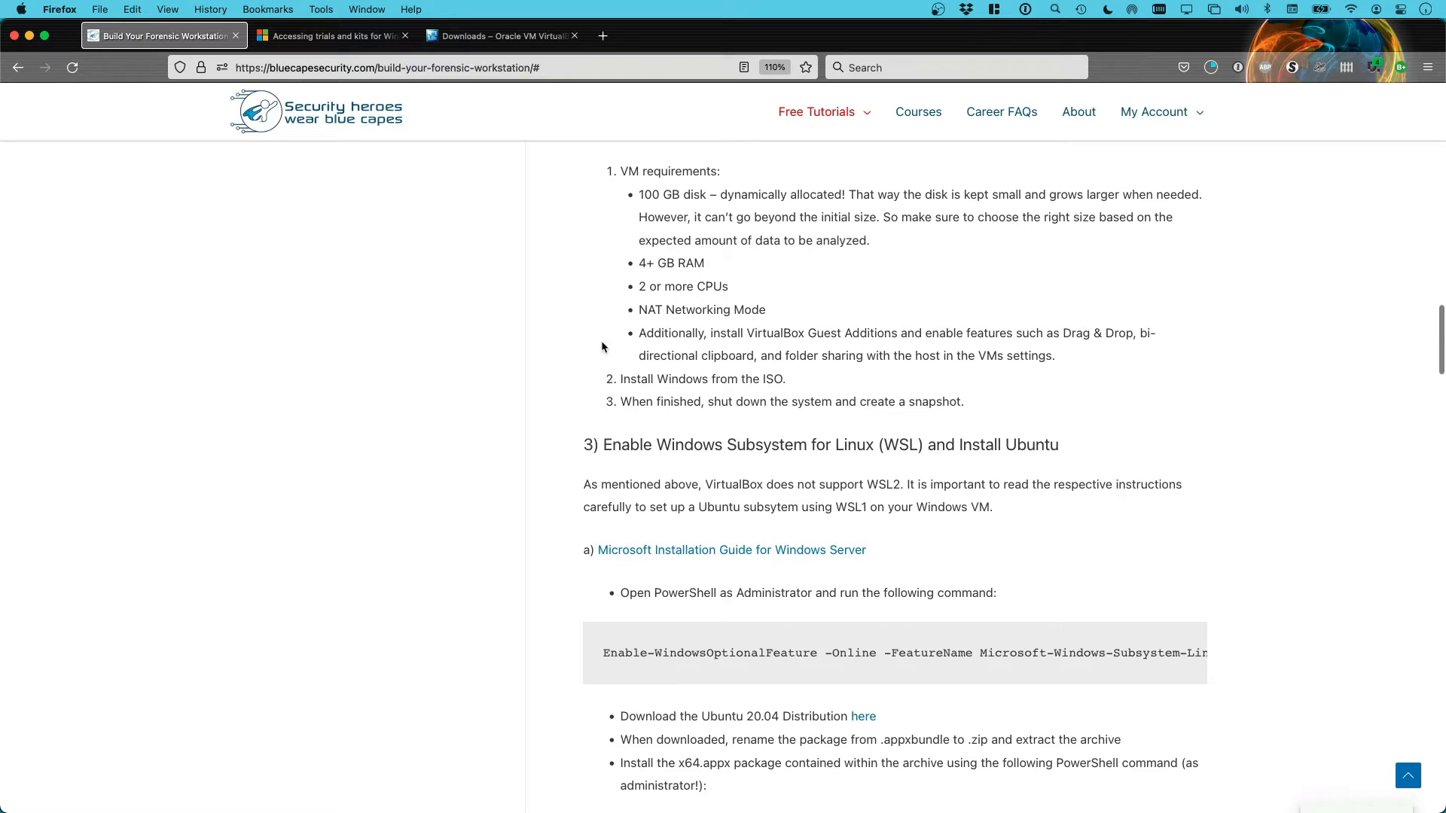
# Highlight the VirtualBox Guest Additions and folder sharing requirements
pyautogui.moveTo(748, 334); pyautogui.dragTo(903, 334)
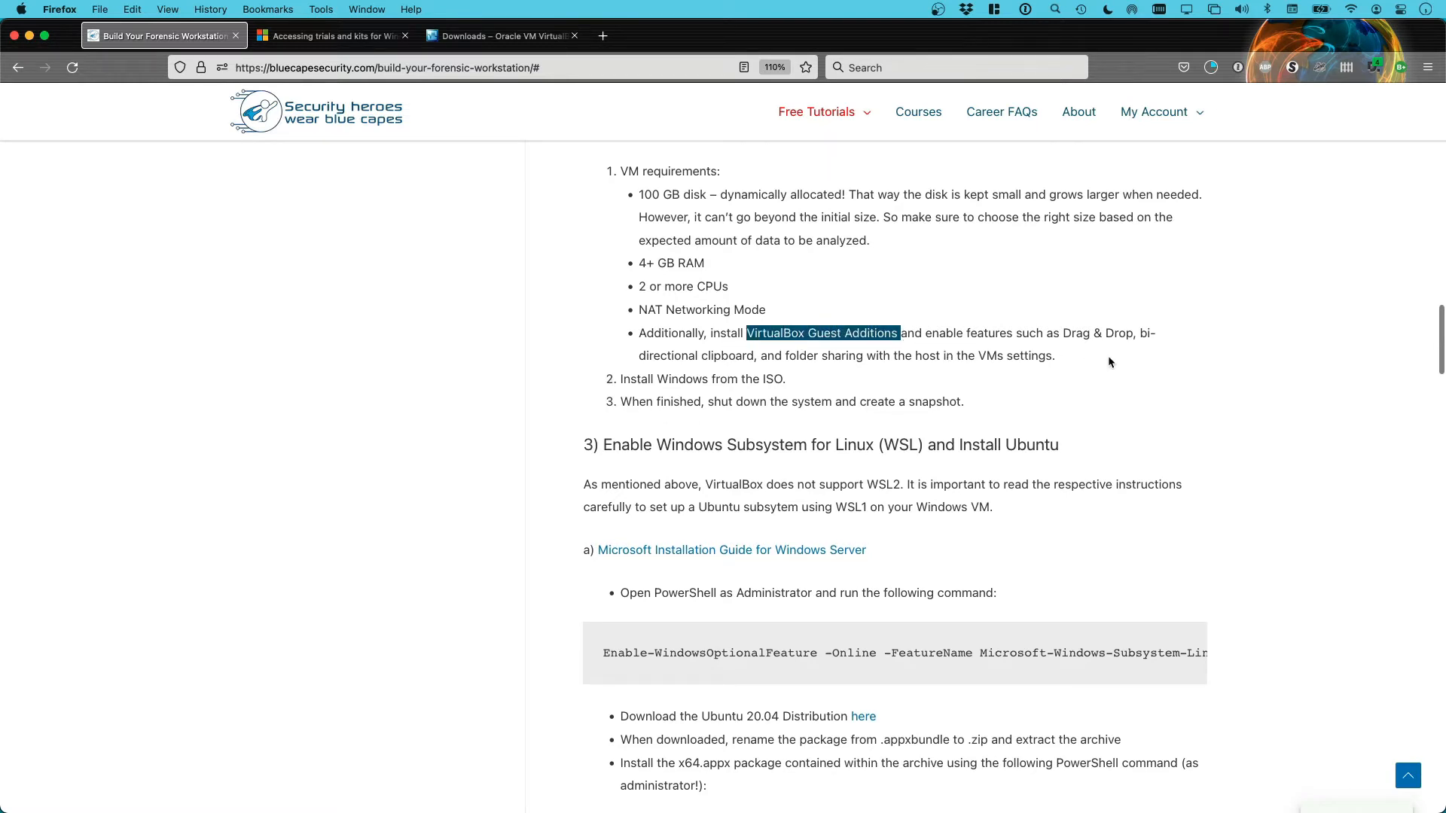
pyautogui.scroll(-1, 1107, 357)
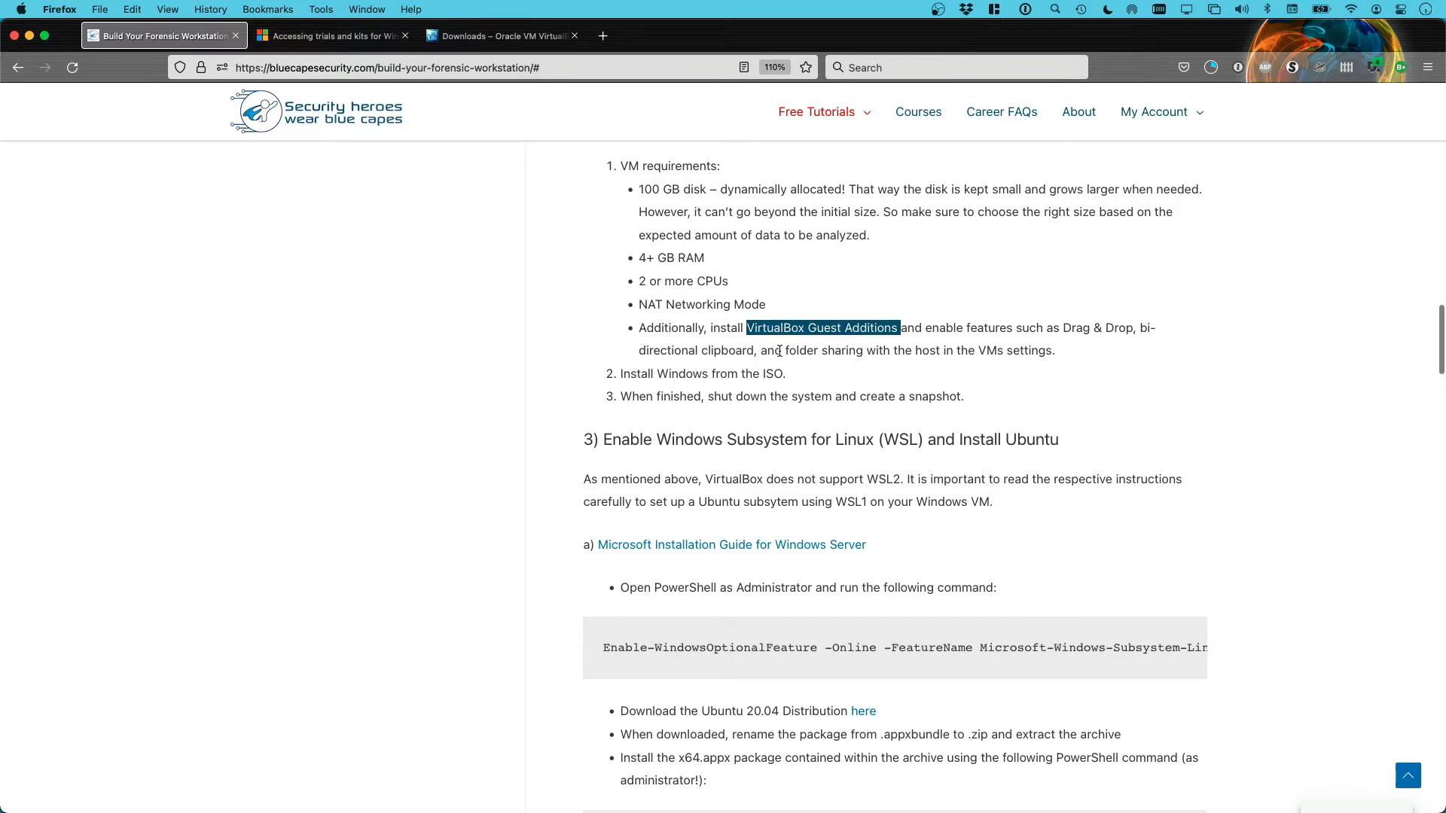
pyautogui.moveTo(786, 350); pyautogui.dragTo(898, 352)
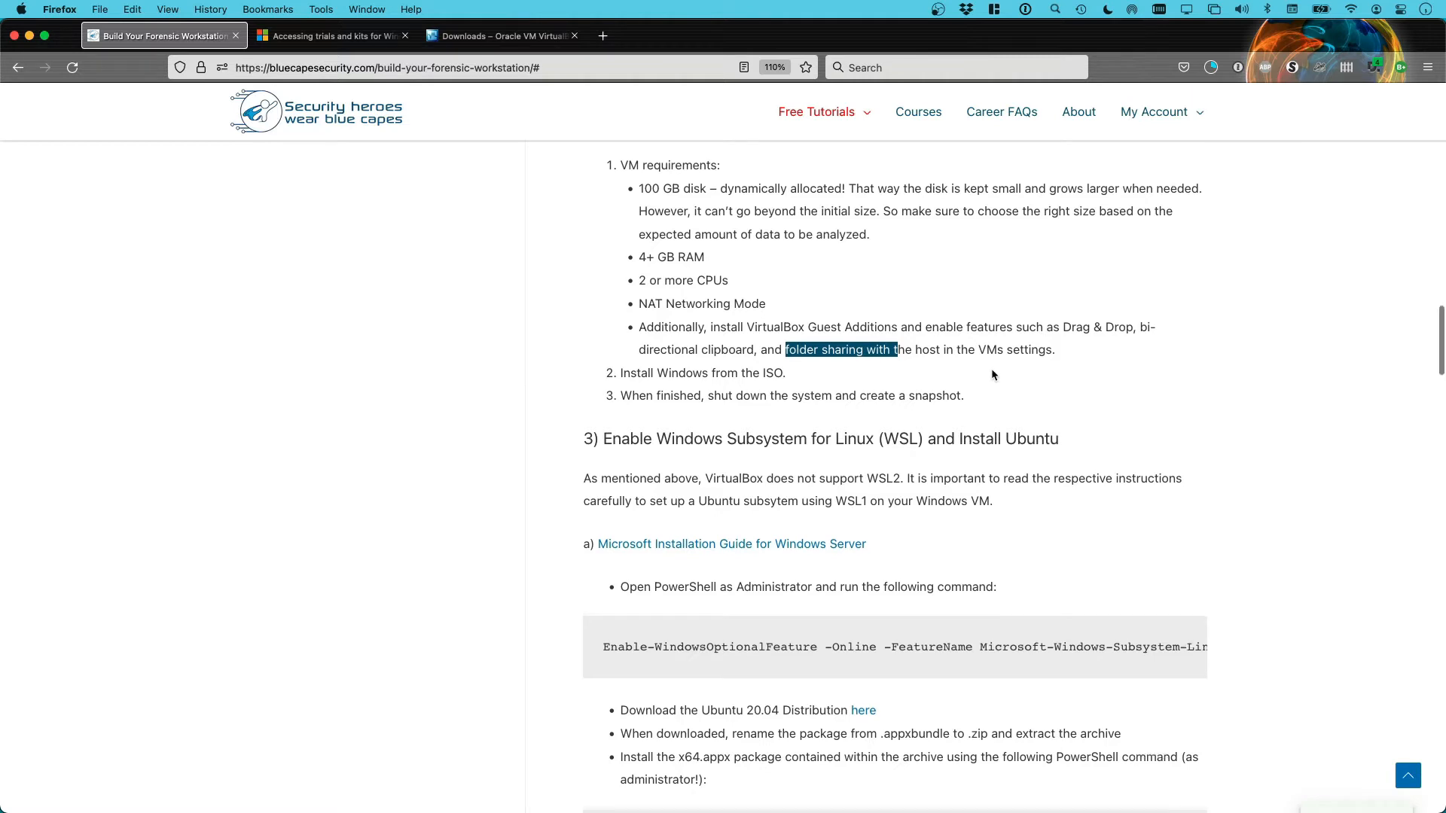
pyautogui.scroll(-1, 991, 374)
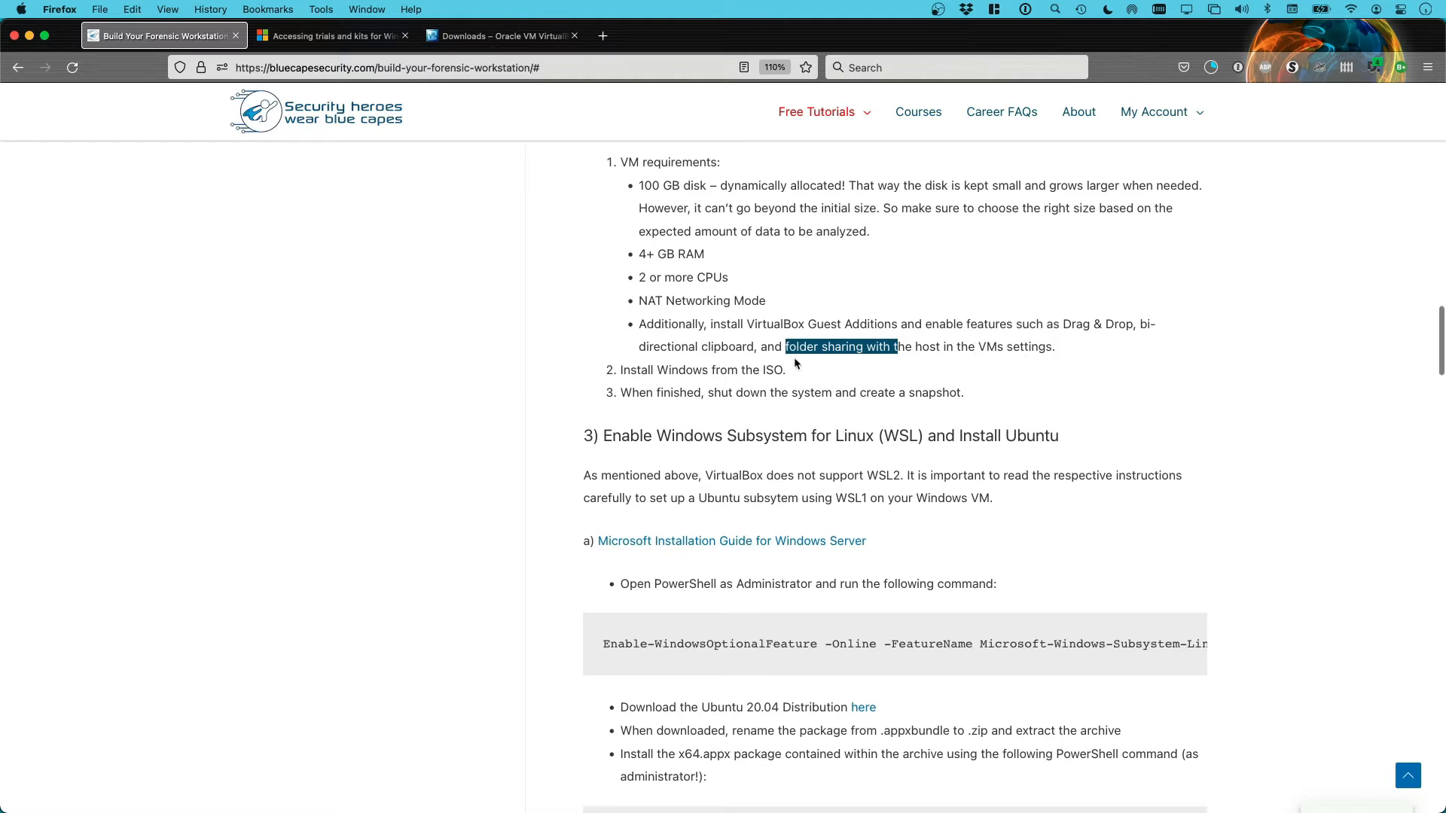
pyautogui.scroll(-1, 1001, 372)
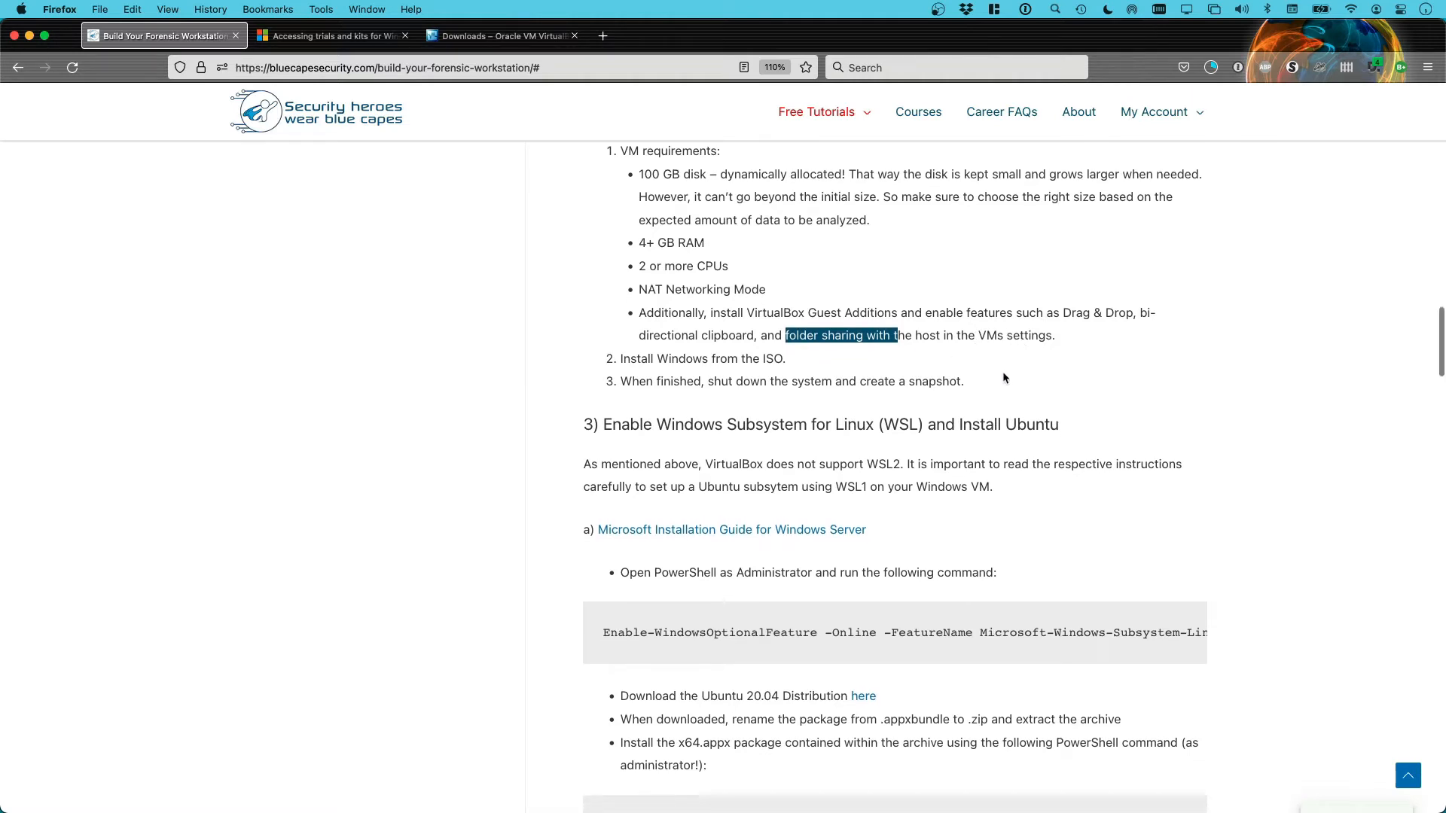
# Highlight the shut down and snapshot step, then read on into section 3
pyautogui.click(1001, 372)
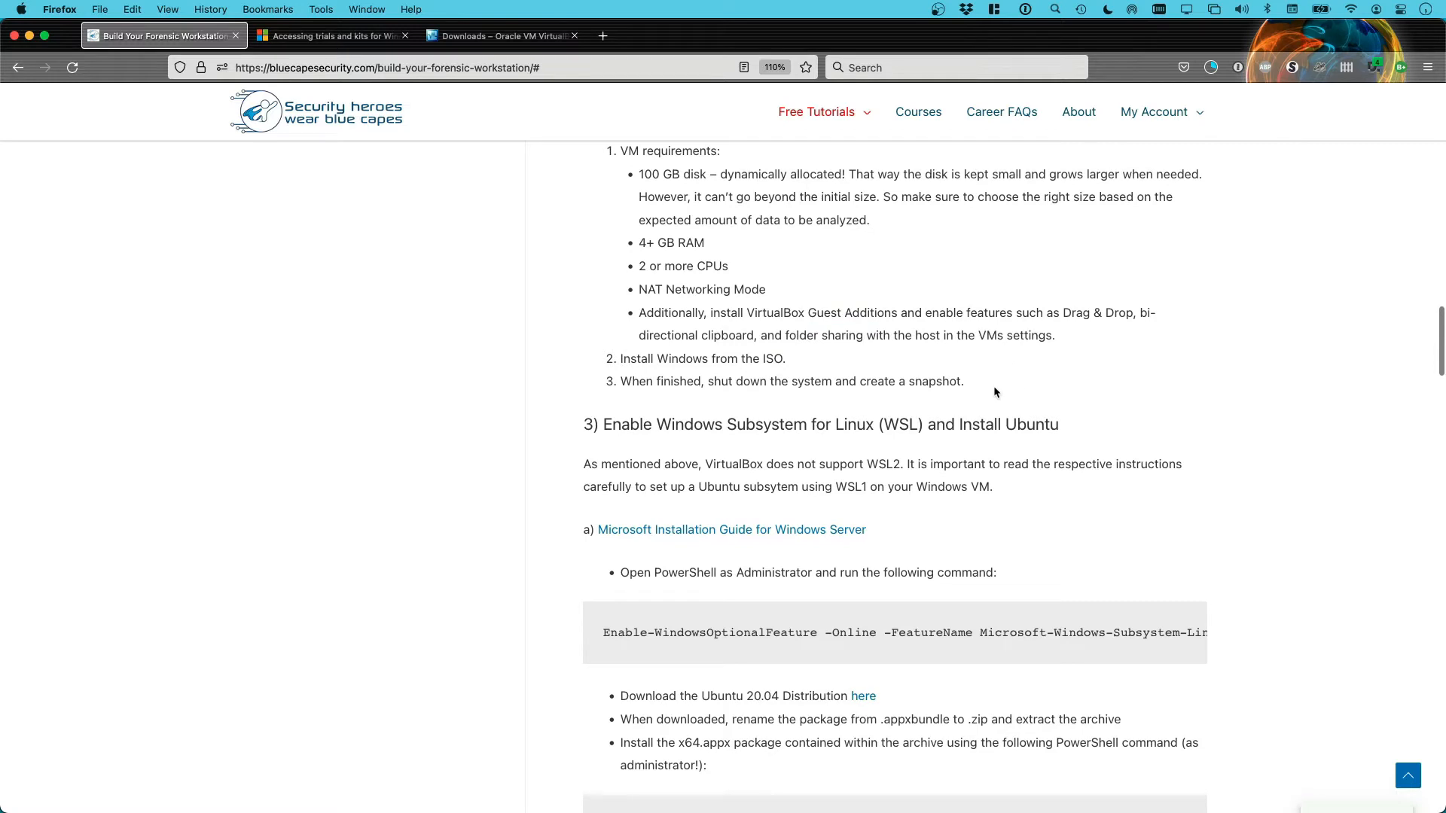
pyautogui.tripleClick(991, 375)
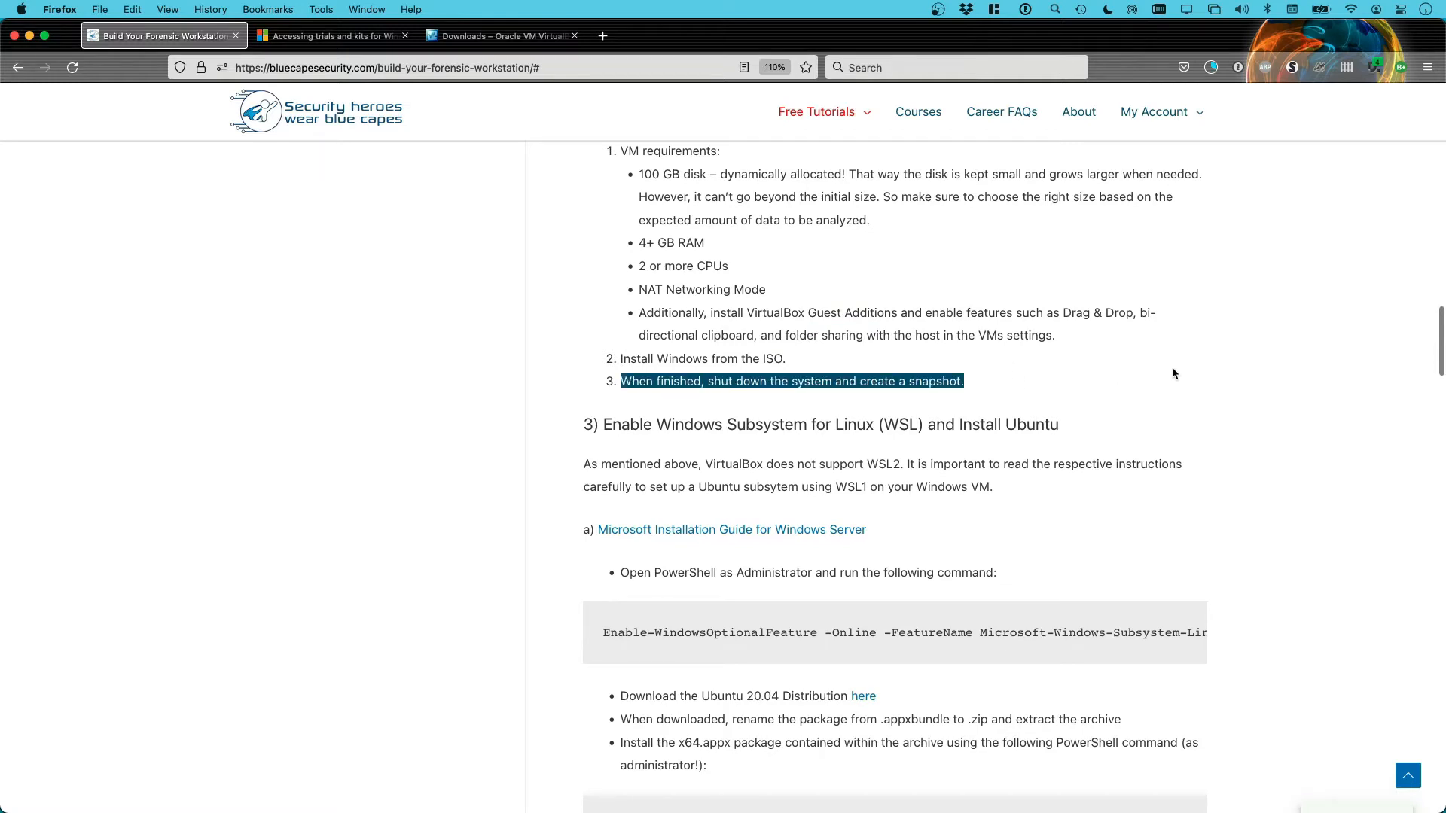
pyautogui.scroll(-3, 1167, 372)
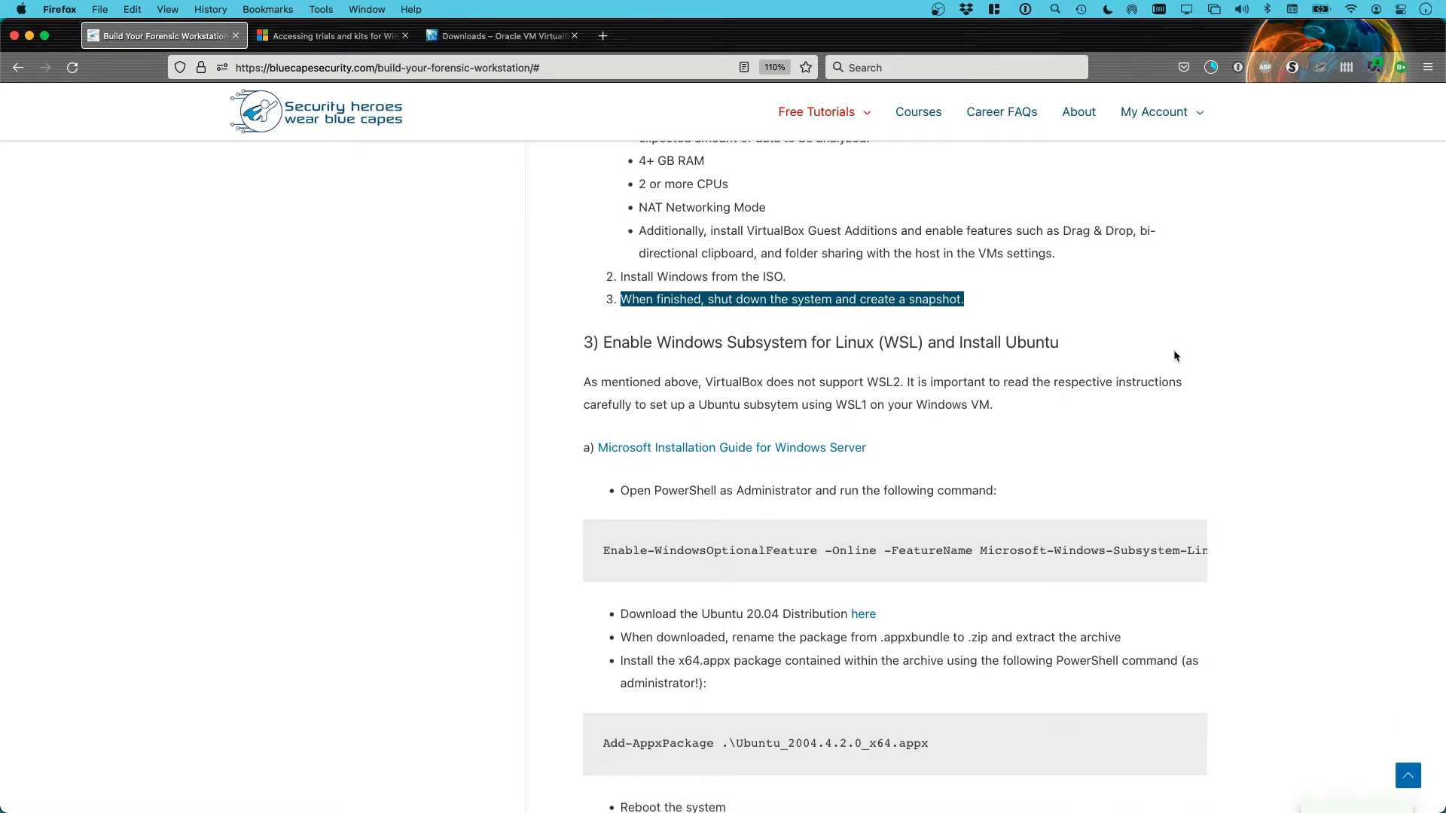
pyautogui.scroll(-1, 1176, 352)
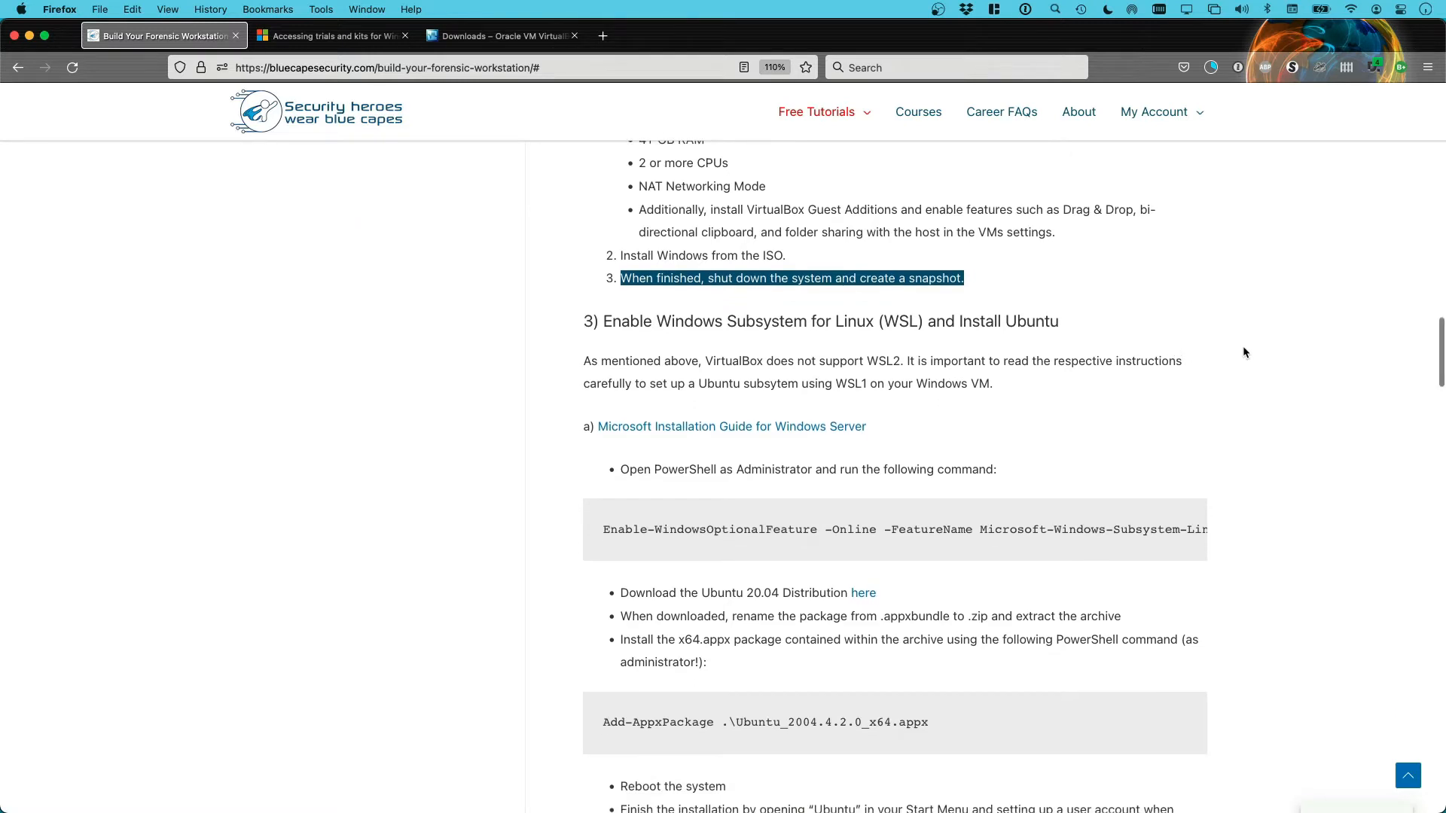
pyautogui.scroll(-1, 1217, 322)
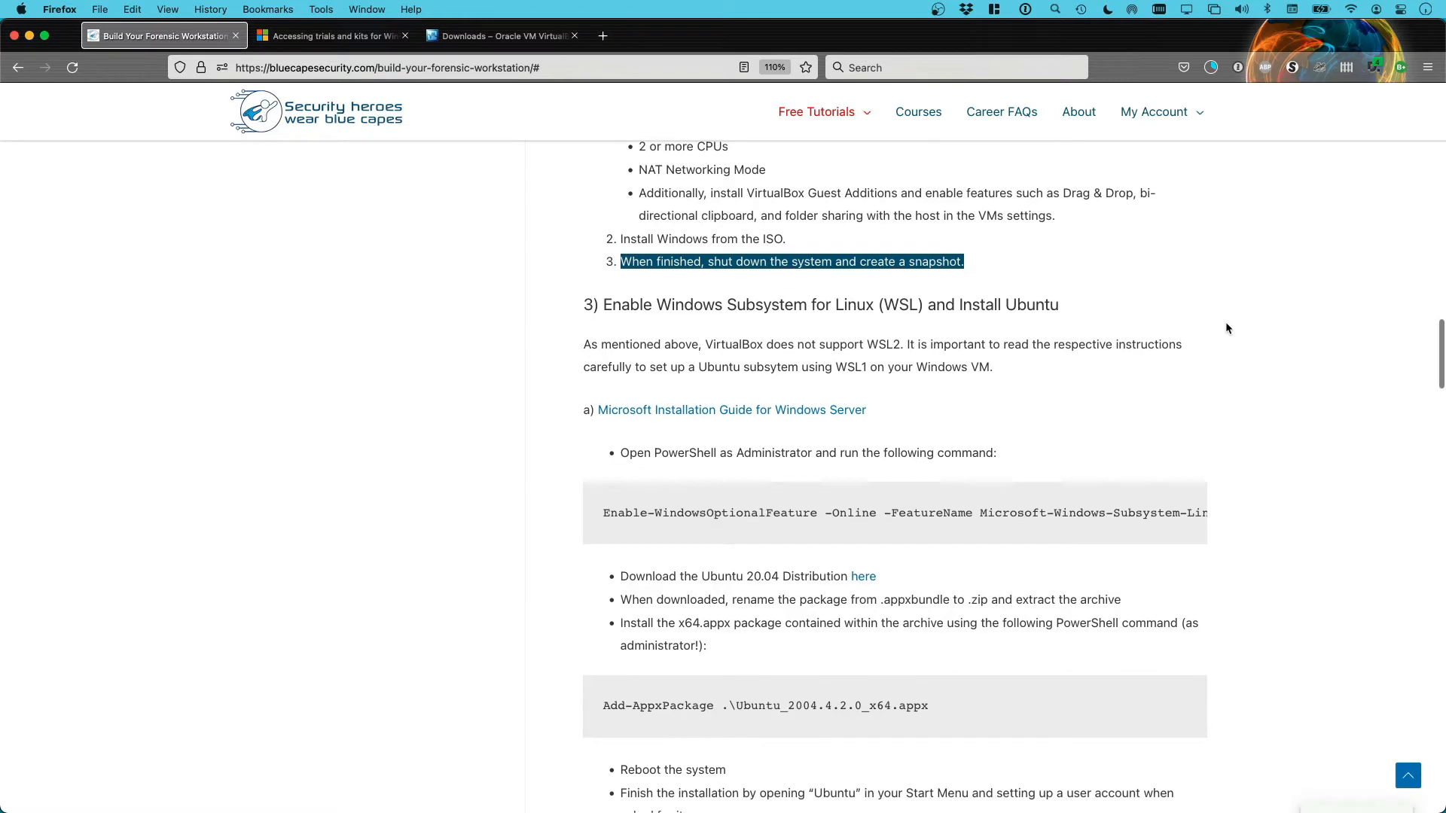
pyautogui.scroll(-1, 1226, 328)
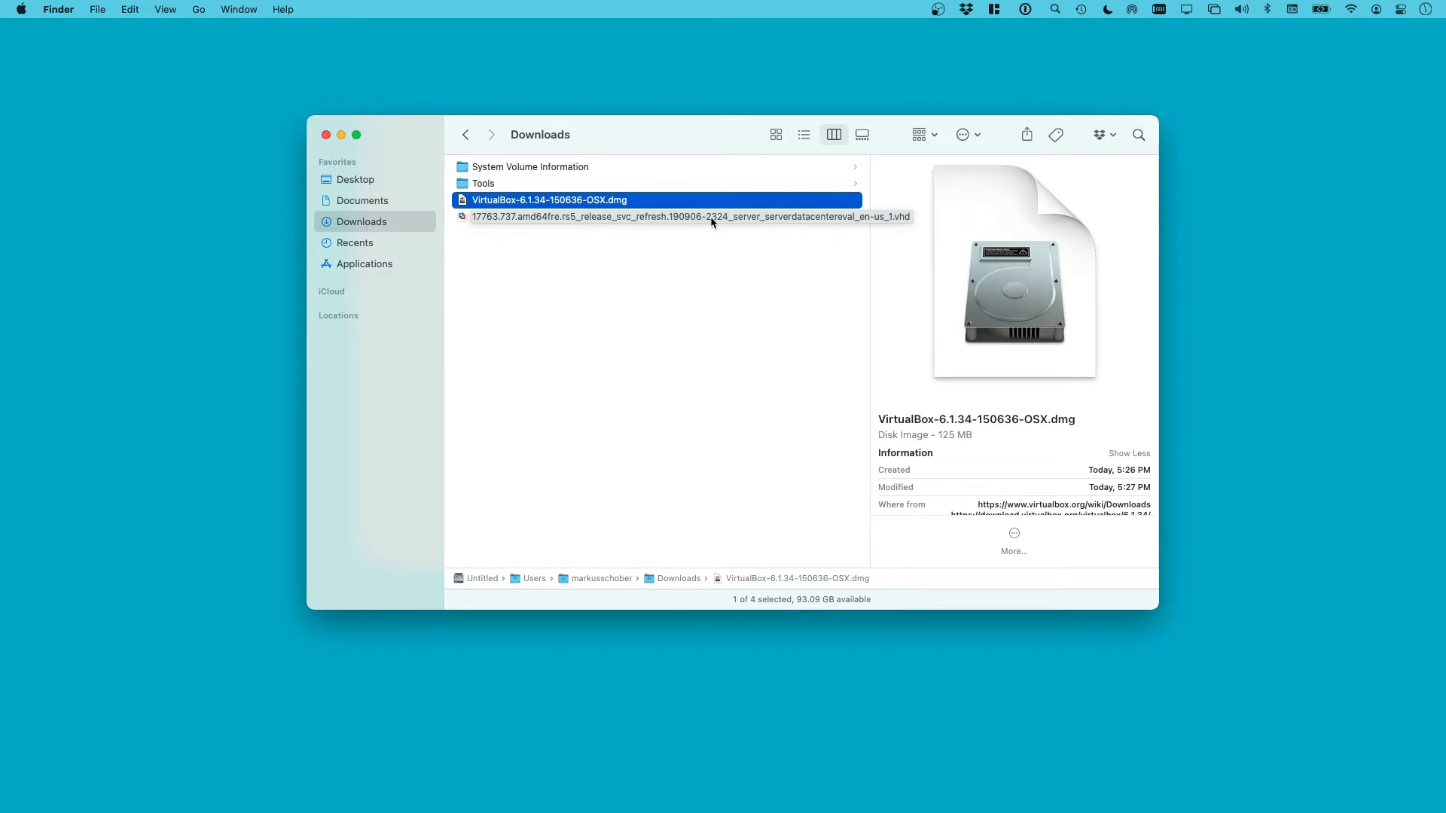
# Select the VirtualBox .dmg in Downloads, then move and minimize the window to reveal VirtualBox Manager
pyautogui.click(619, 265)
pyautogui.click(527, 205)
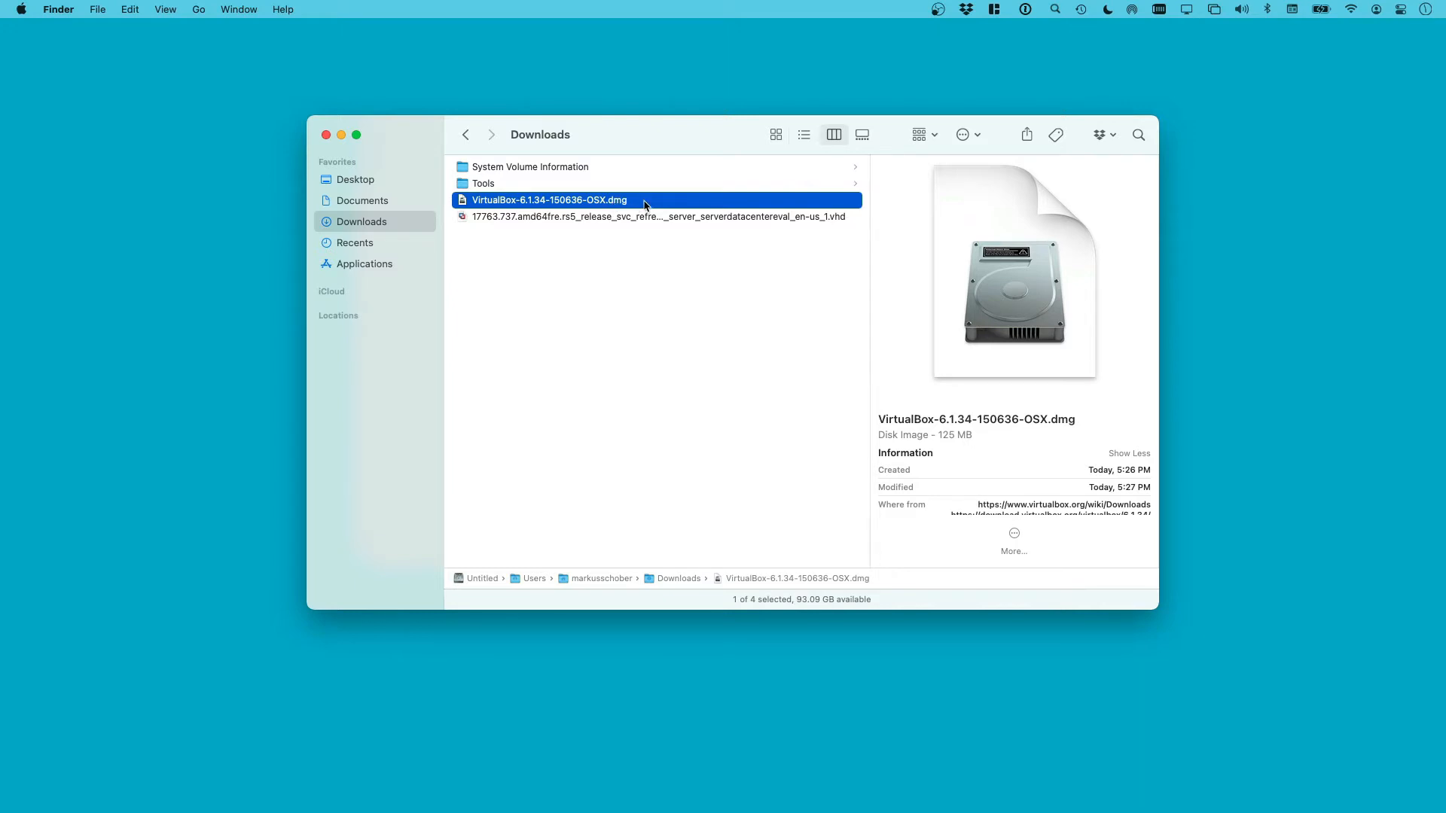
pyautogui.moveTo(711, 121); pyautogui.dragTo(720, 277)
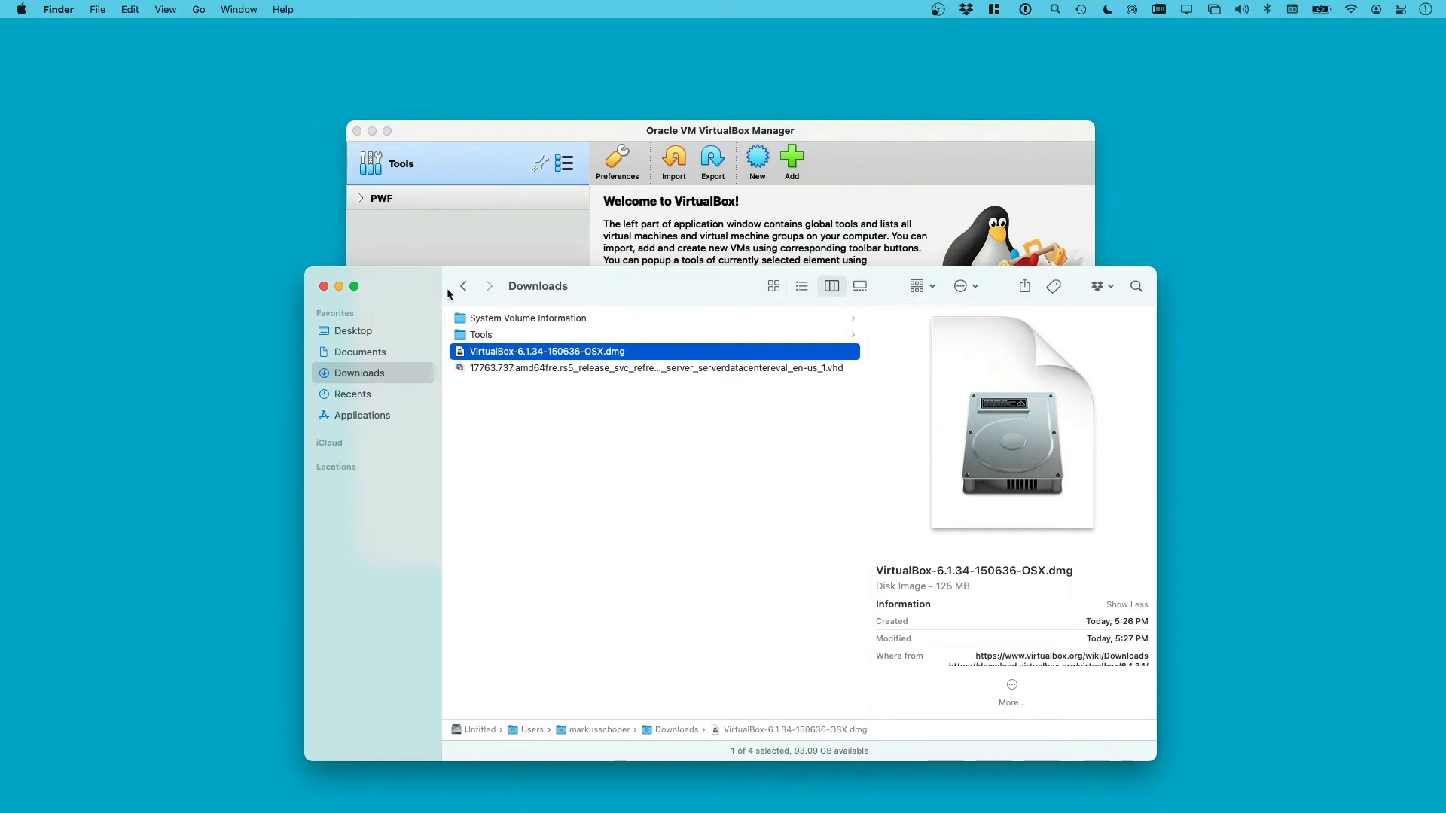
pyautogui.click(339, 286)
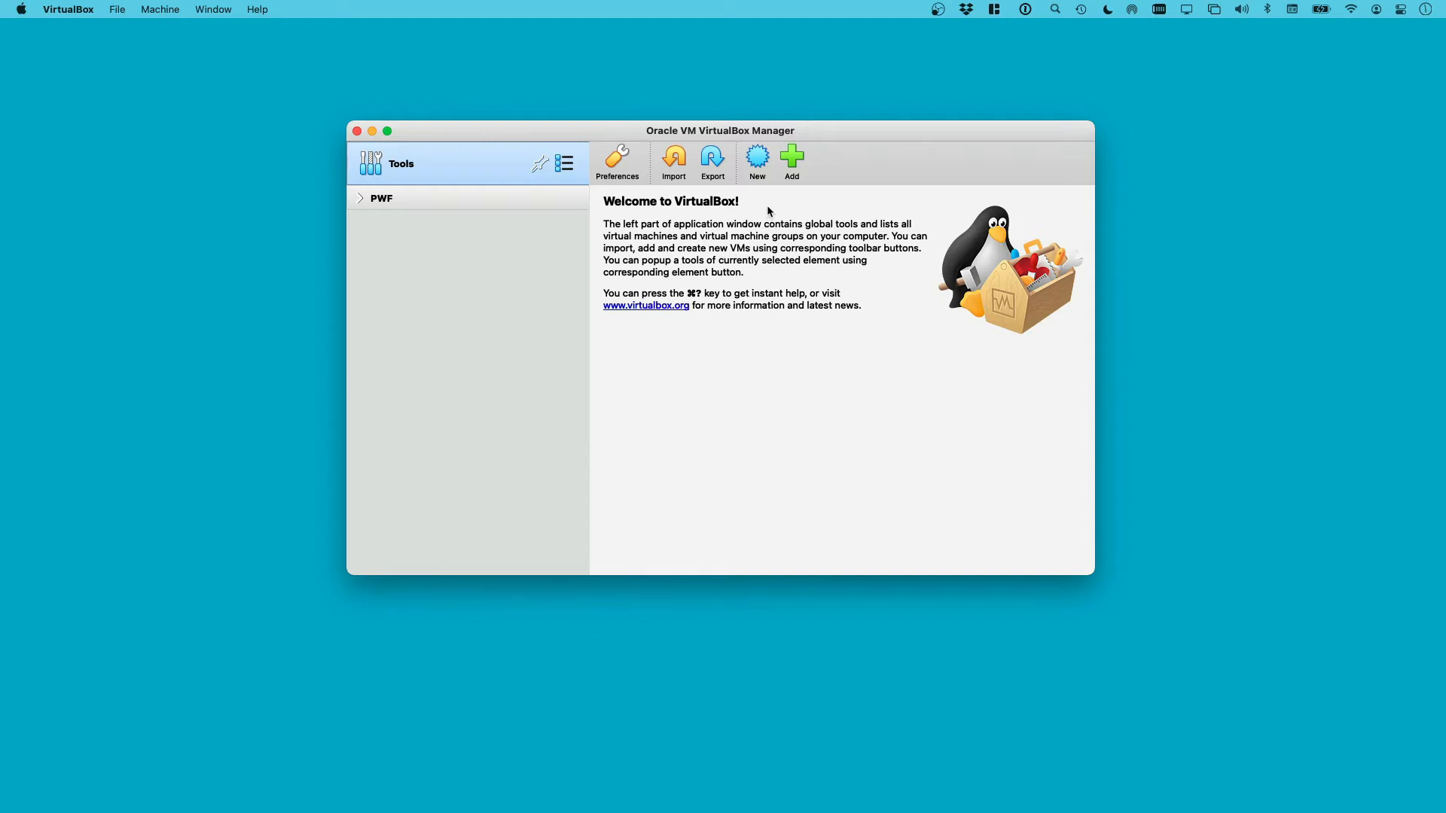
# Create a new VM named Win2019-FOR, type Windows 2019 (64-bit), with 4096 MB memory
pyautogui.click(756, 161)
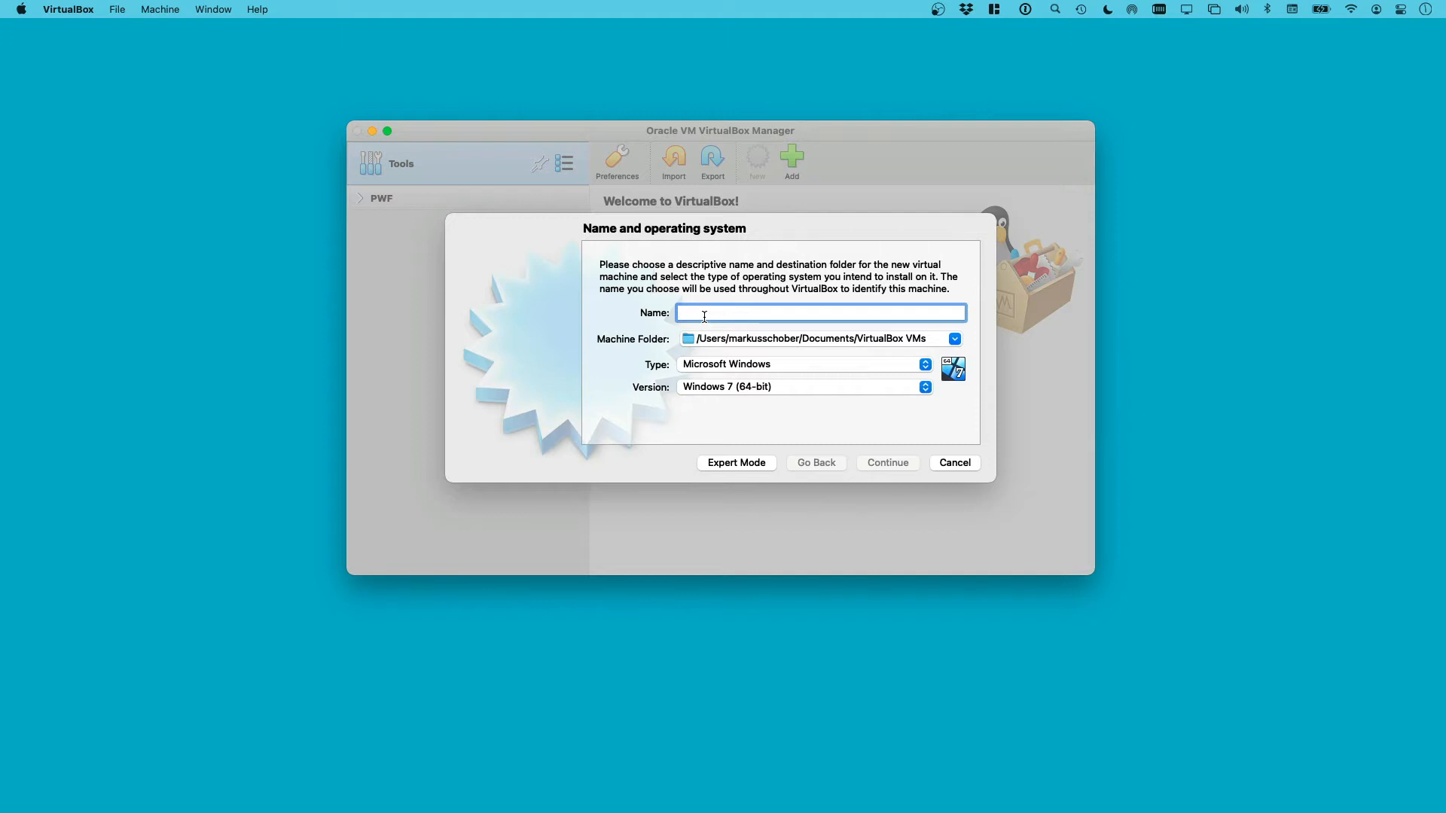
pyautogui.write('Win')
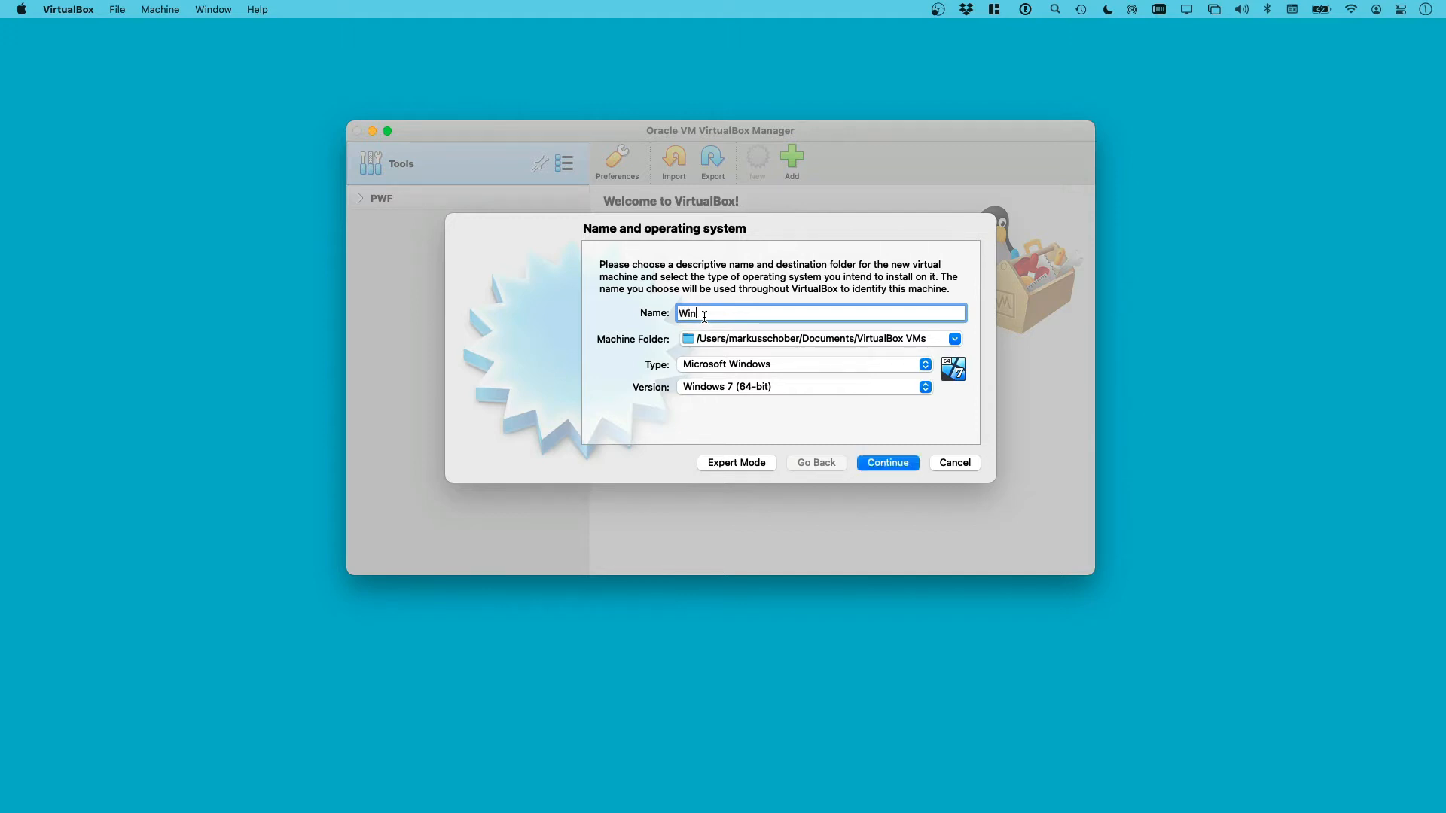
pyautogui.write('2019-FOR')
pyautogui.click(797, 388)
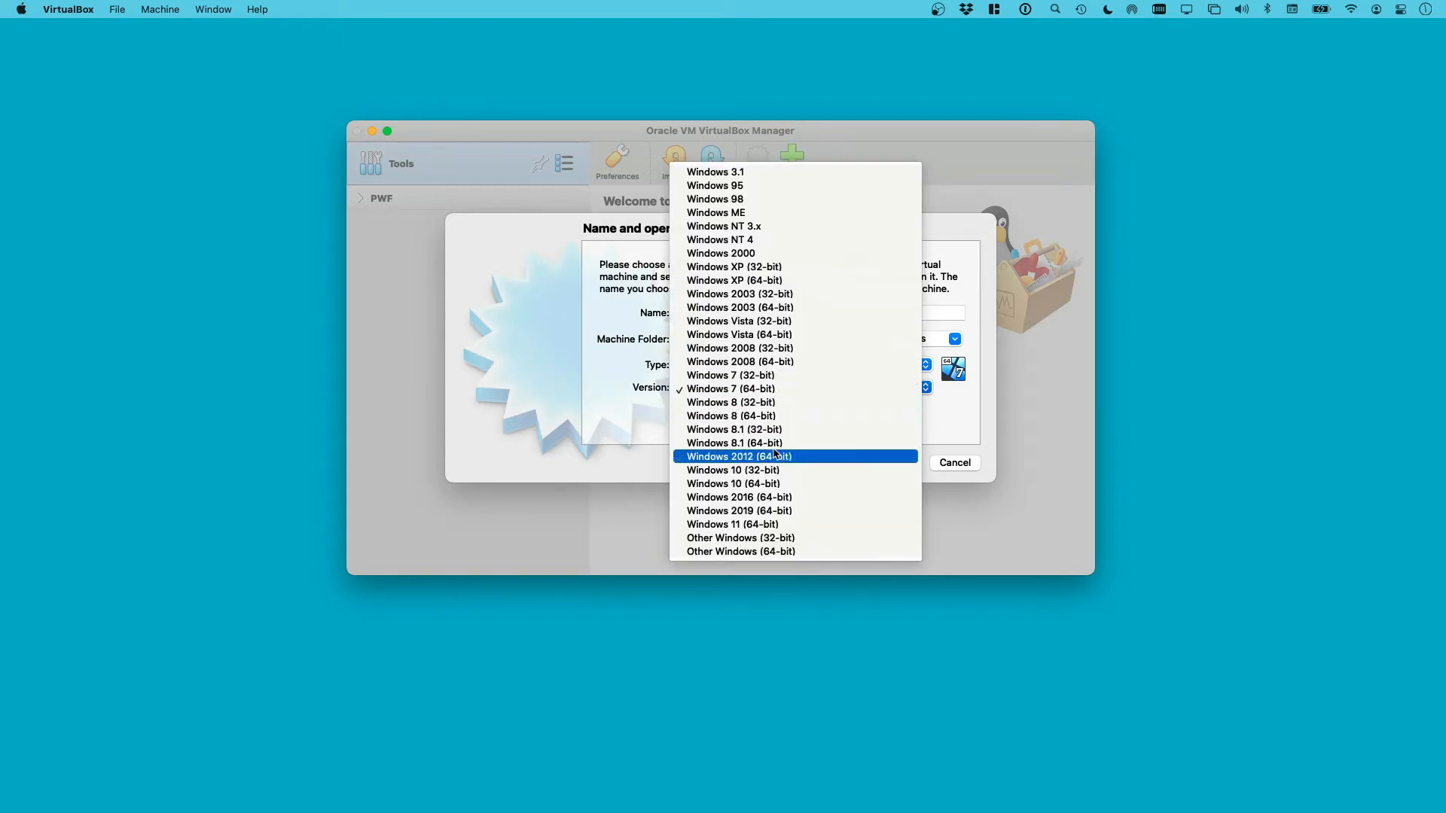
pyautogui.click(731, 510)
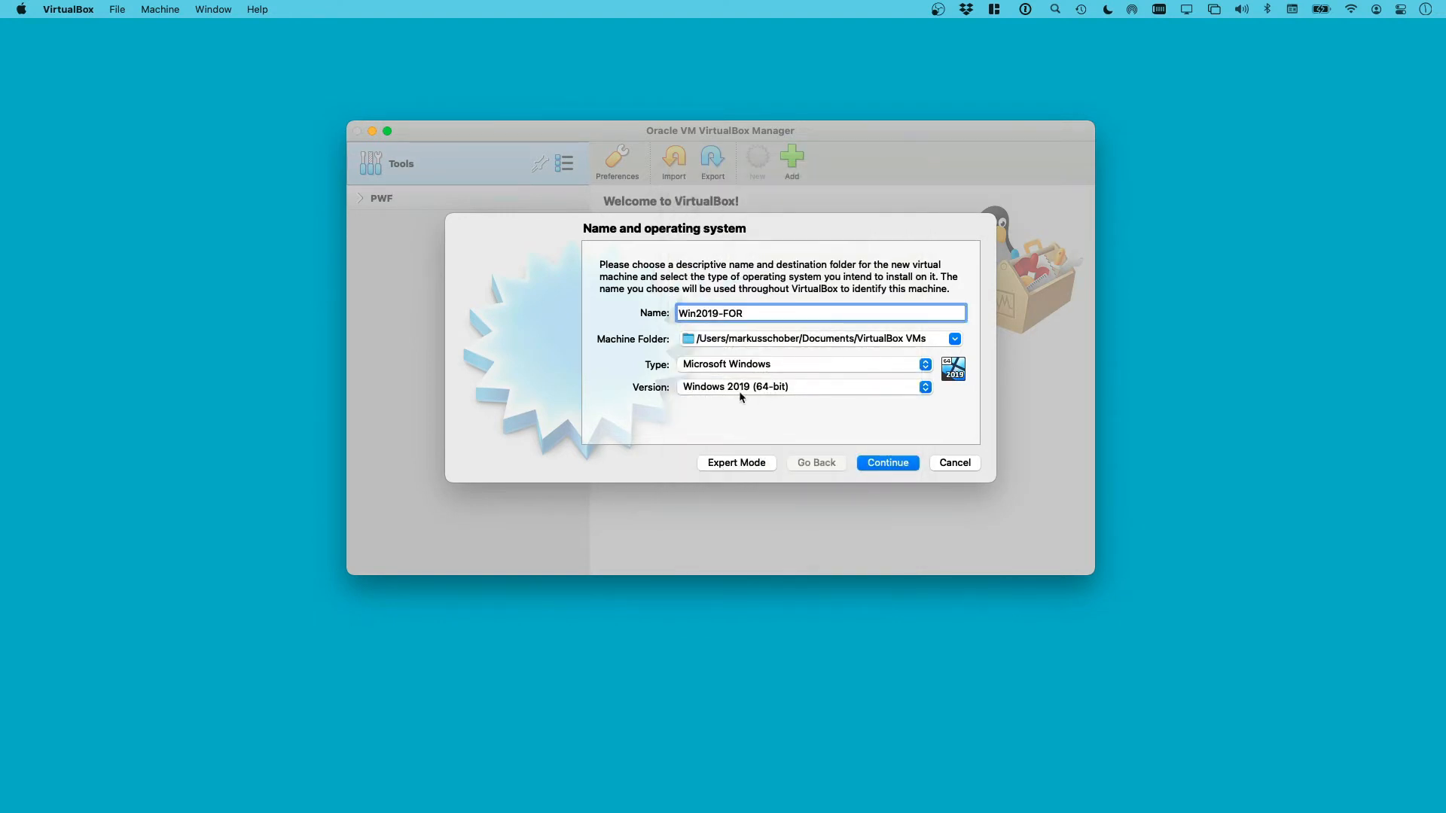
pyautogui.click(888, 463)
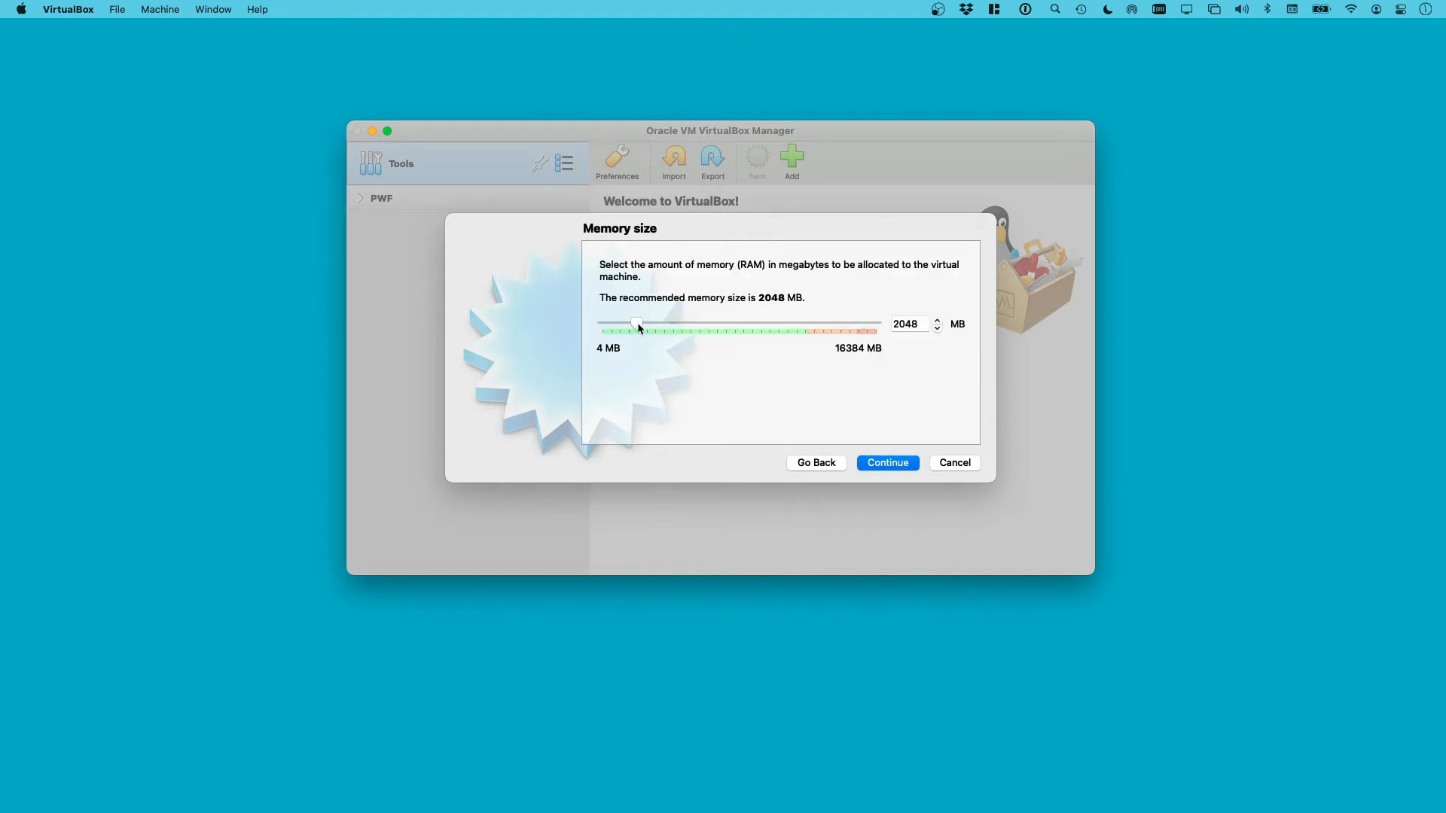
pyautogui.moveTo(637, 325); pyautogui.dragTo(670, 324)
pyautogui.click(900, 469)
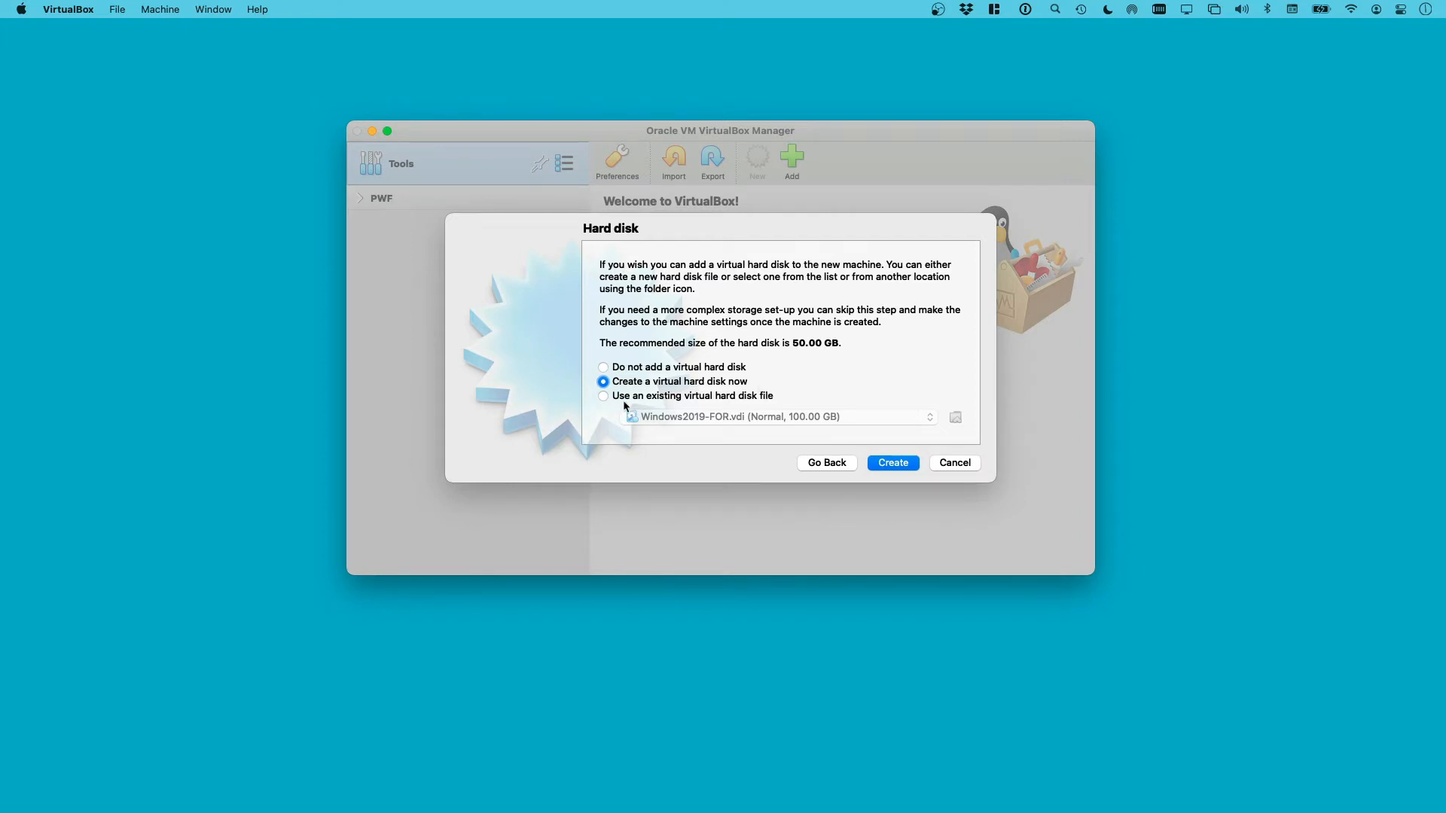
# Add the downloaded .vhd from Downloads as the existing disk and create the machine
pyautogui.click(631, 397)
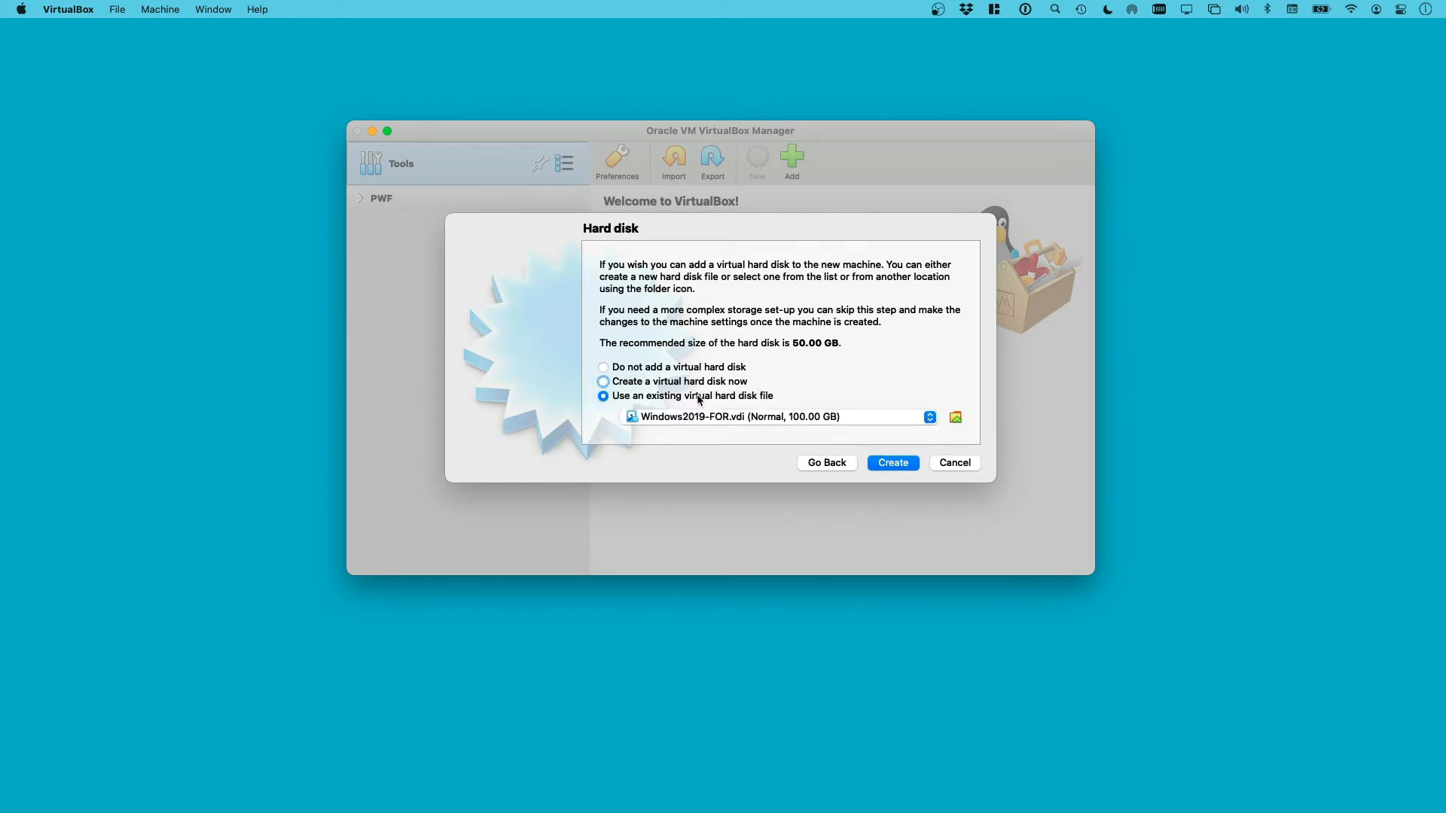
pyautogui.click(955, 419)
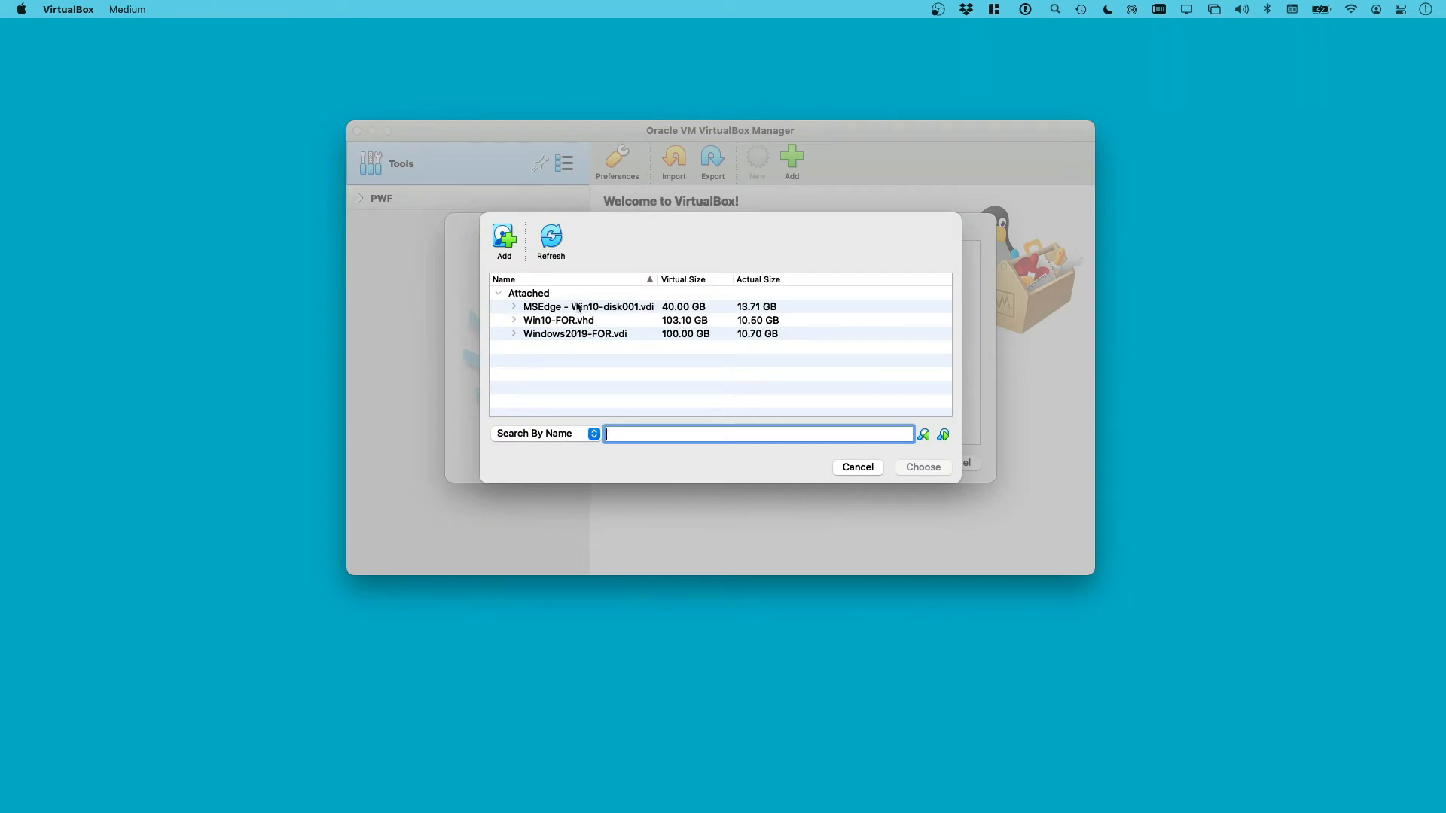
pyautogui.click(498, 292)
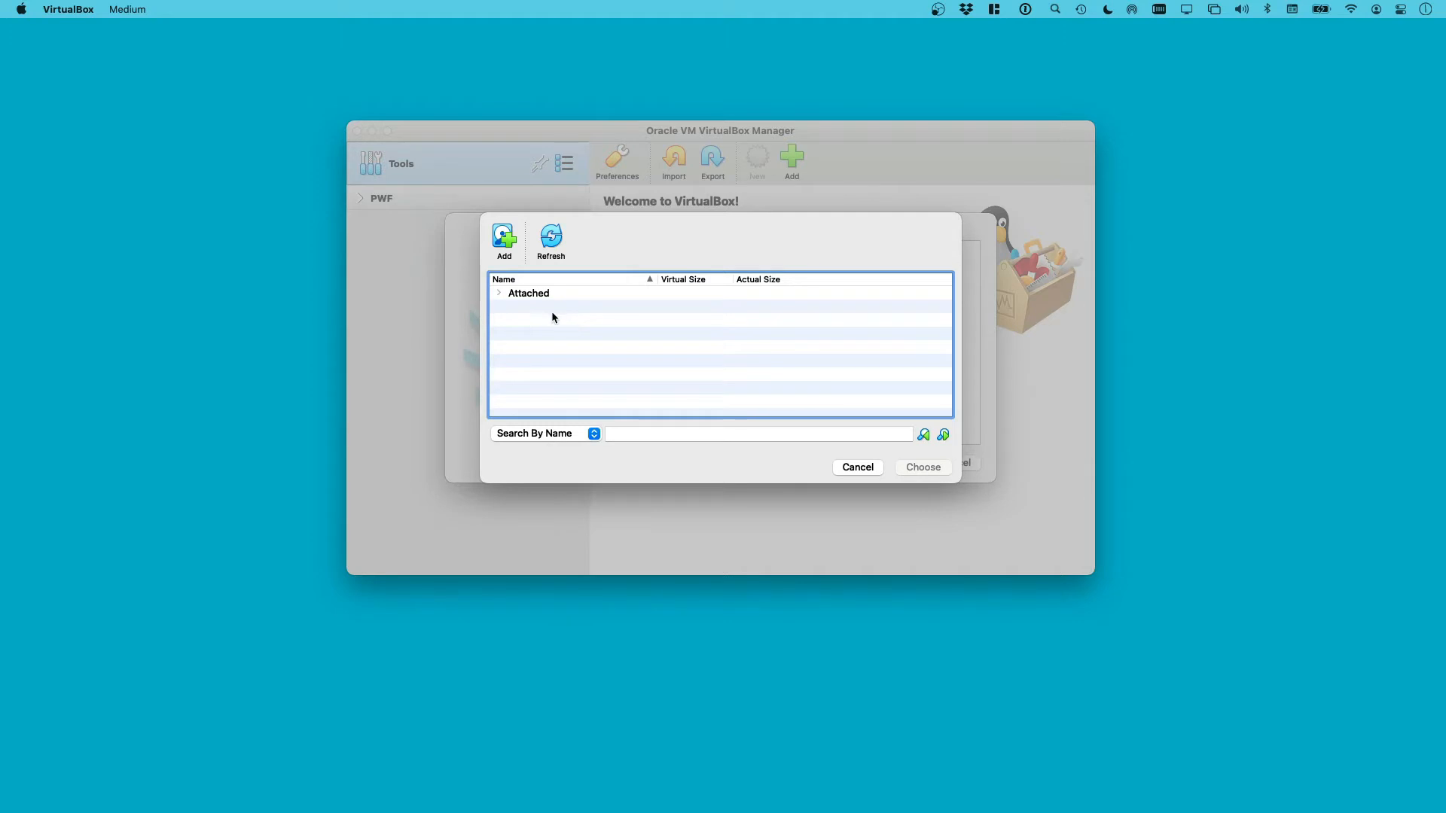
pyautogui.click(503, 240)
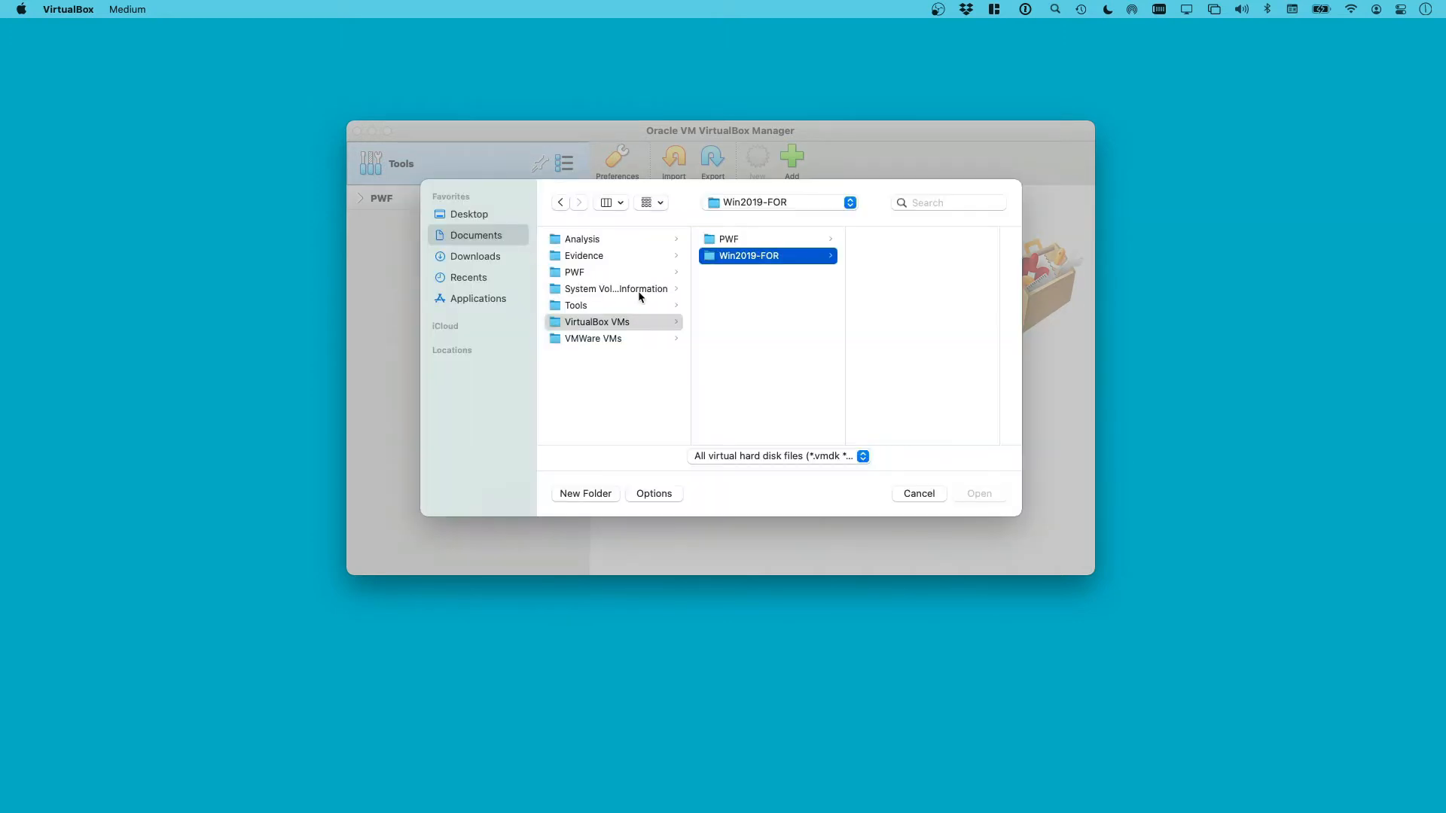
pyautogui.click(495, 261)
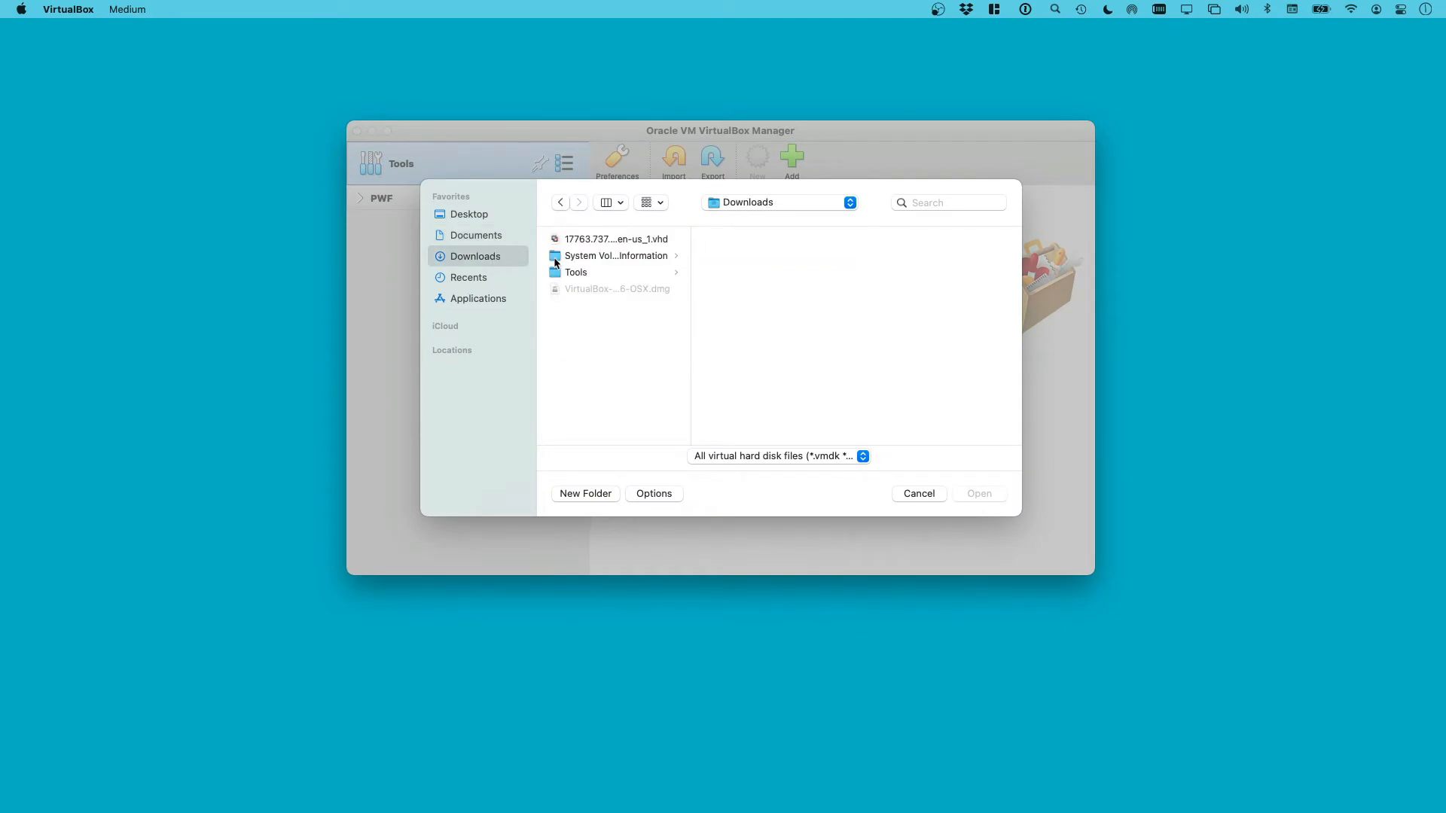
pyautogui.doubleClick(691, 292)
pyautogui.click(594, 241)
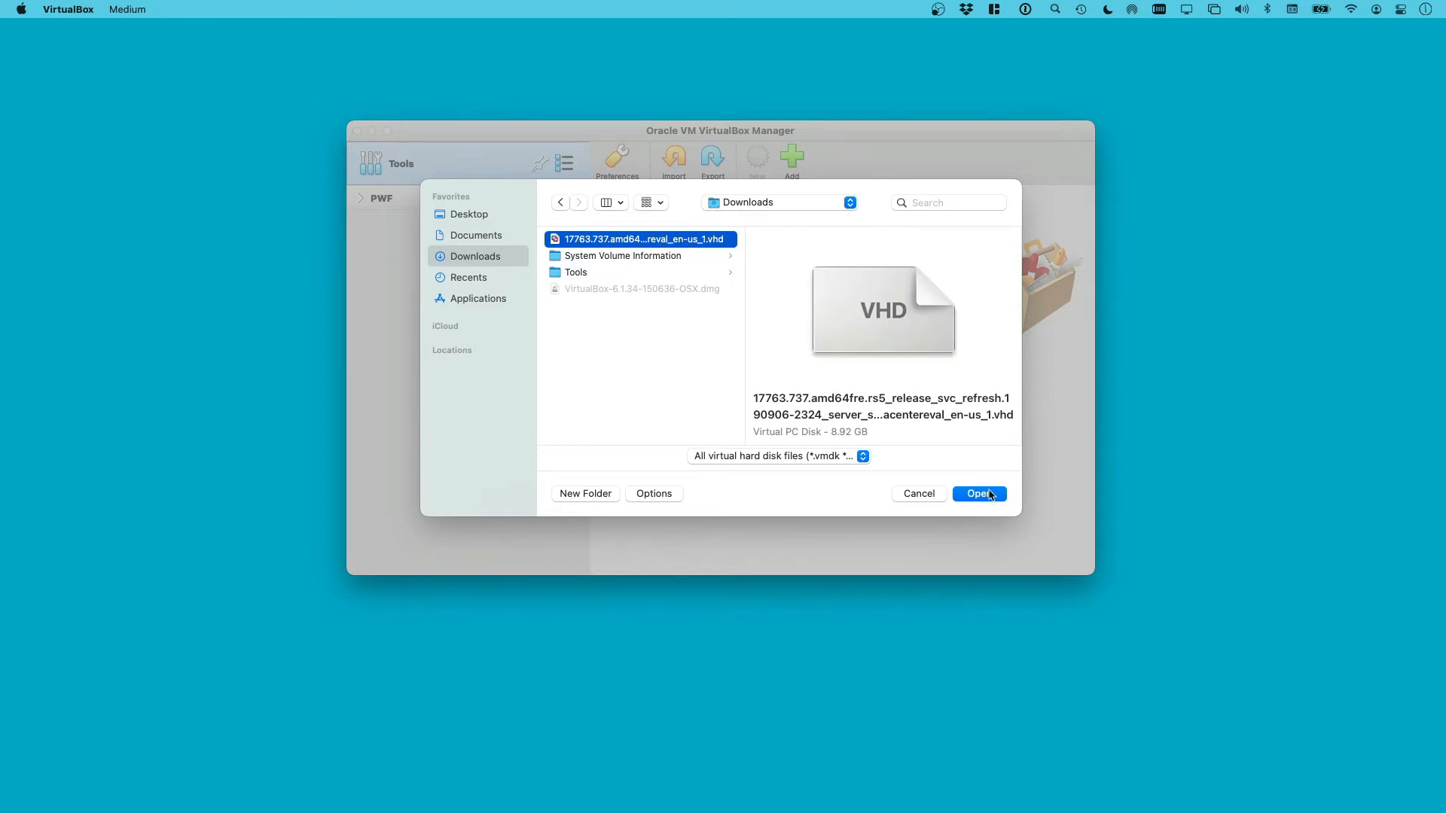
pyautogui.click(981, 494)
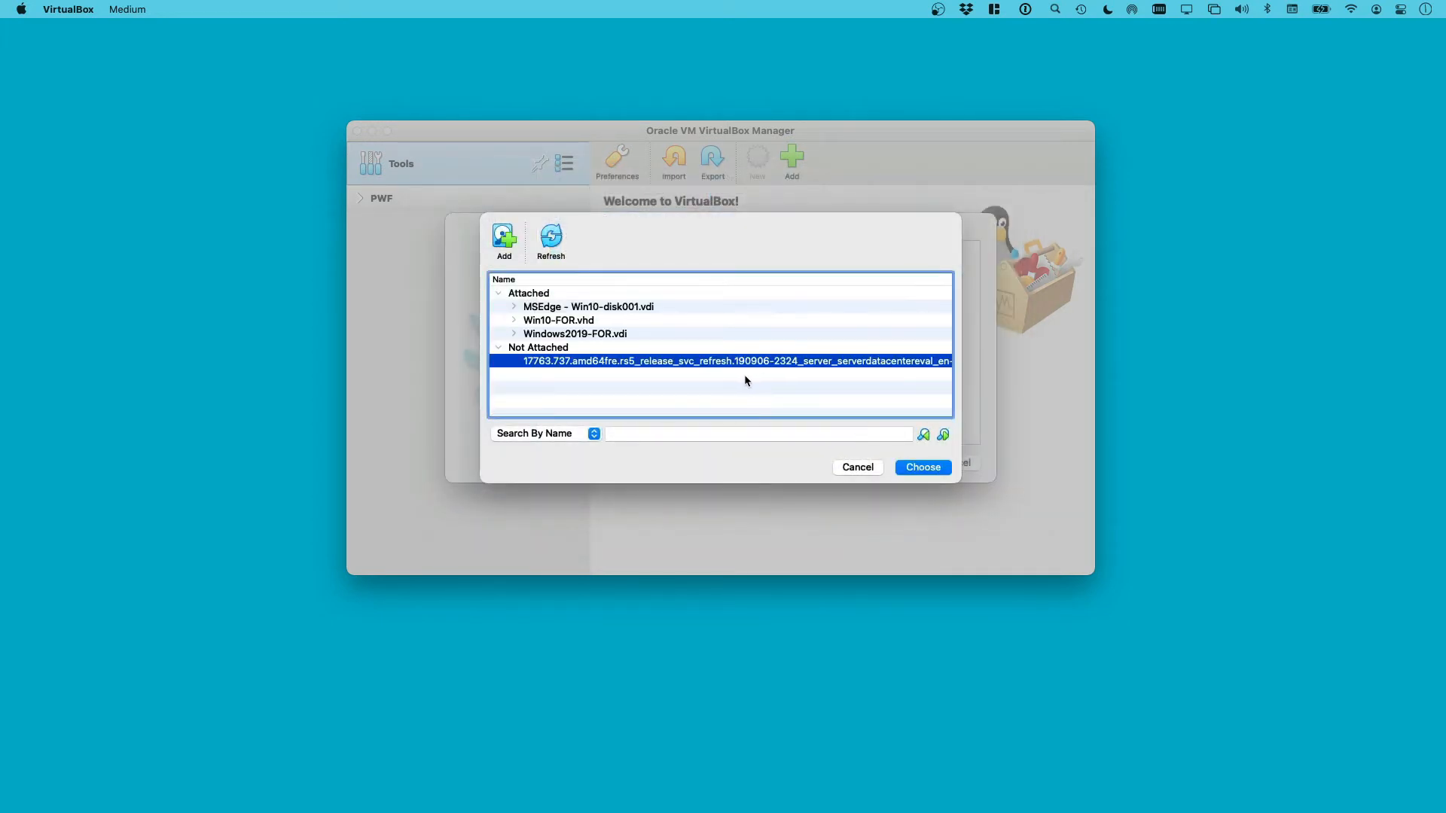
pyautogui.click(926, 468)
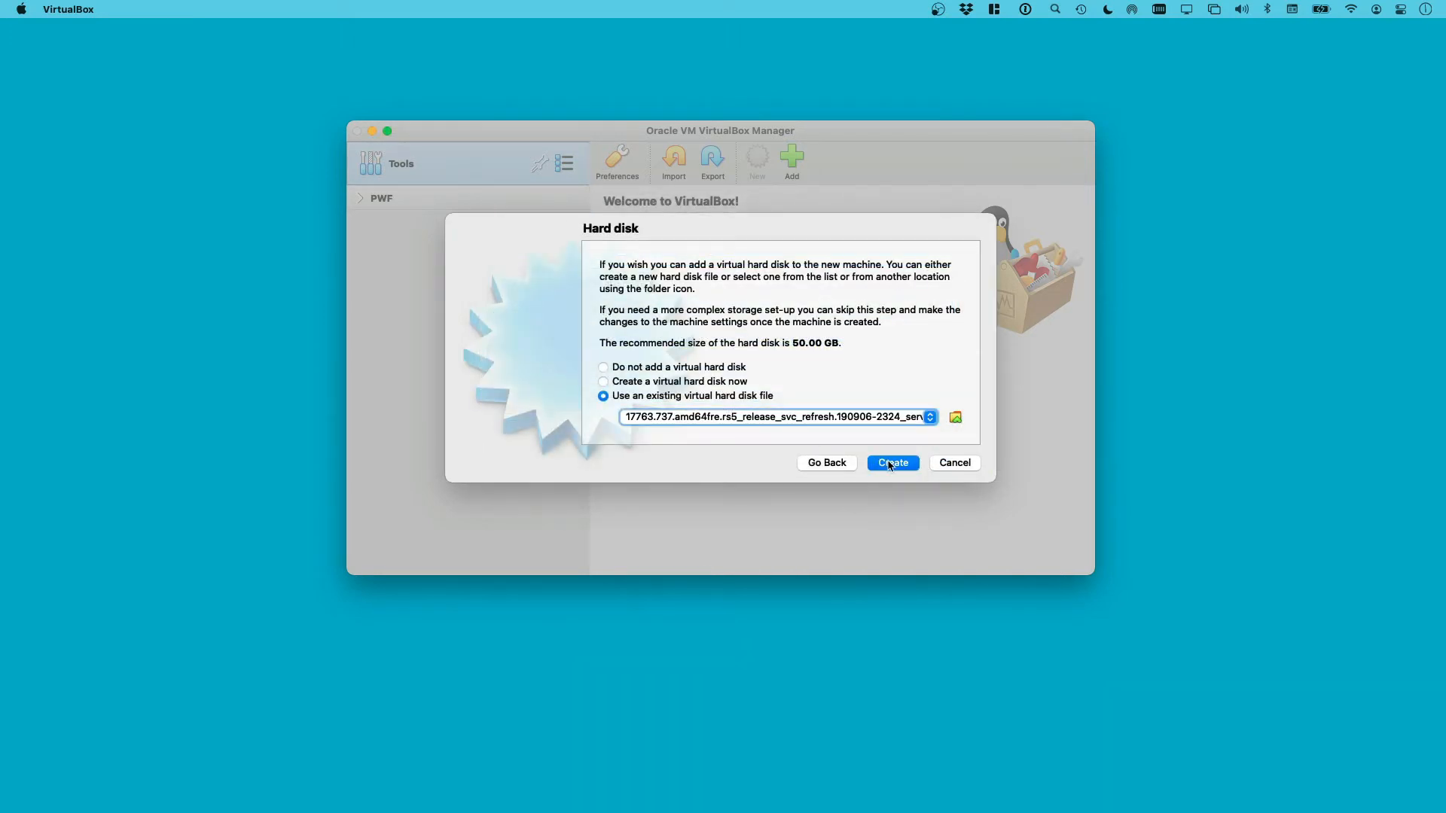
pyautogui.click(890, 463)
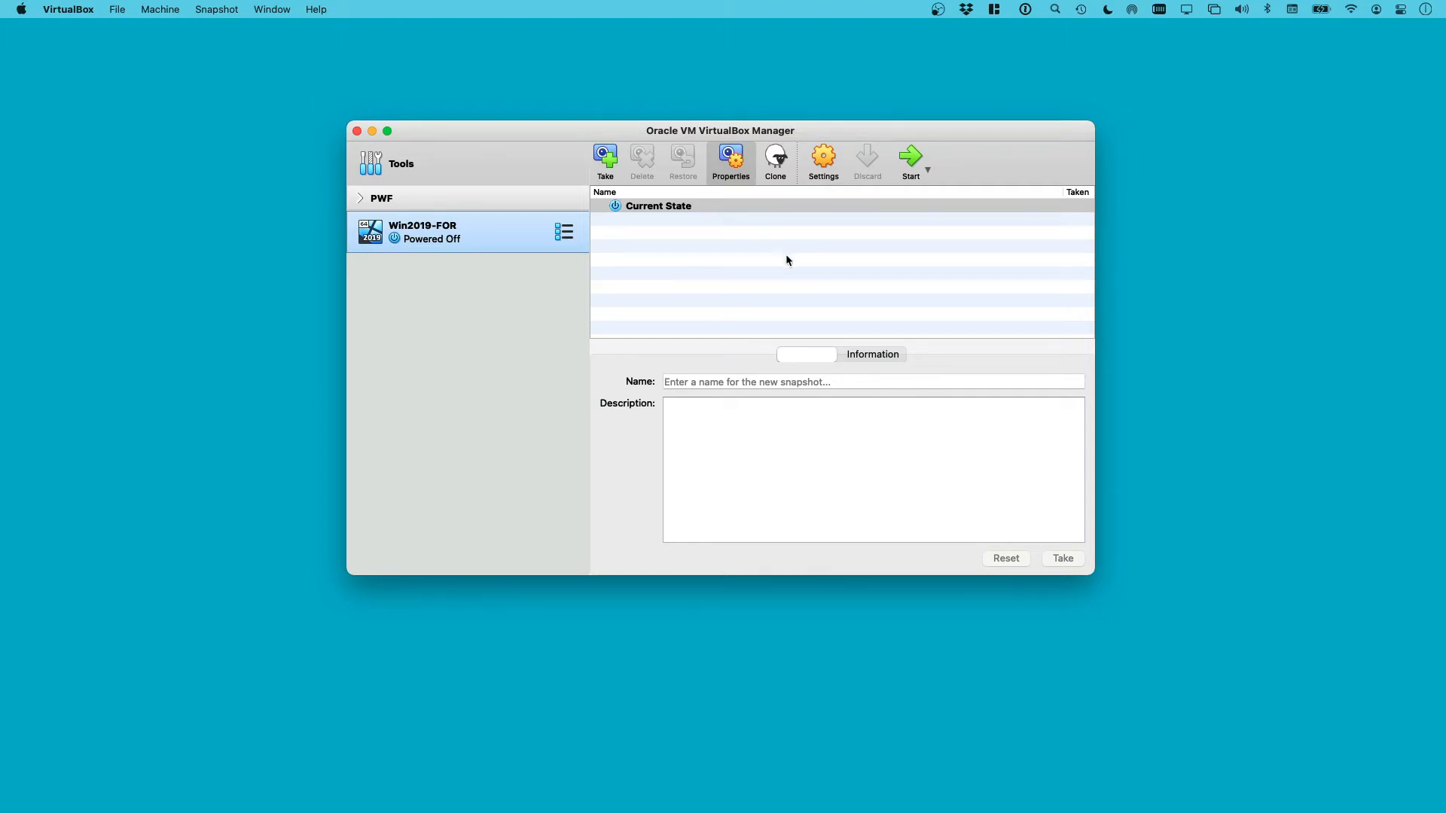
# Take a snapshot named 'Initial Import', then reselect the Current State
pyautogui.click(607, 162)
pyautogui.moveTo(683, 254); pyautogui.dragTo(607, 256)
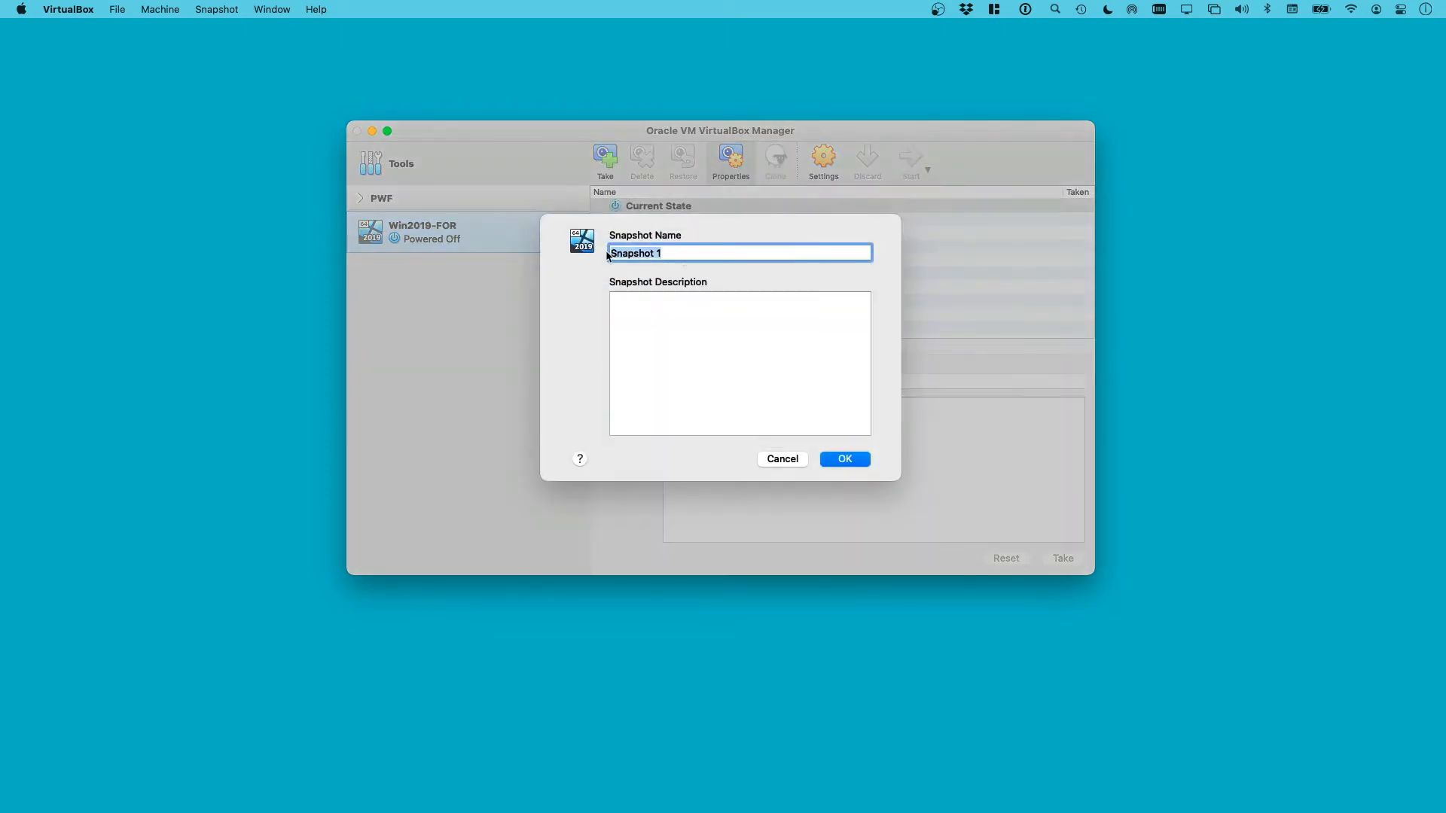
pyautogui.click(612, 258)
pyautogui.press('super+a')
pyautogui.press('BackSpace')
pyautogui.write('Initial Import')
pyautogui.click(681, 308)
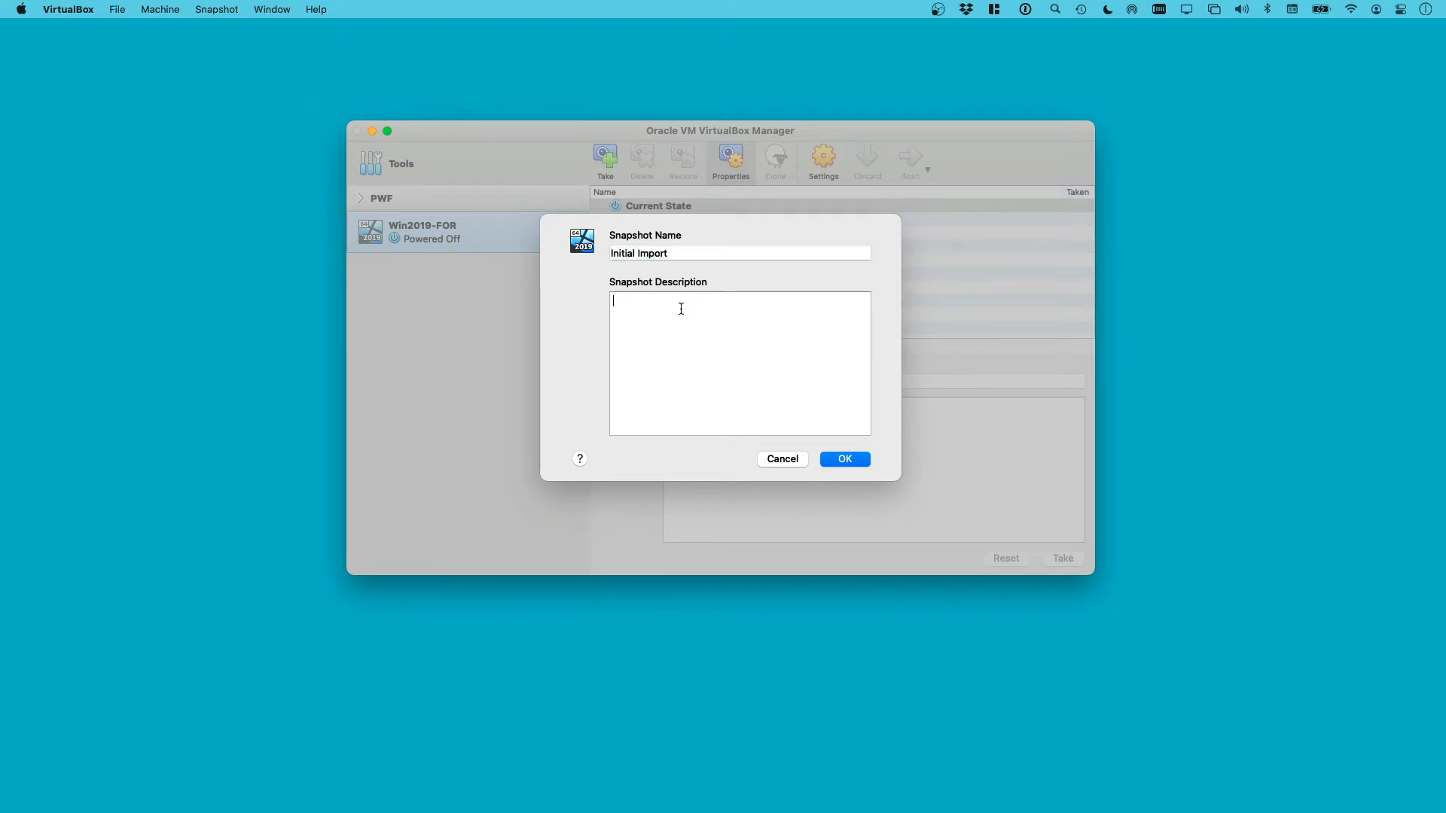
pyautogui.click(847, 459)
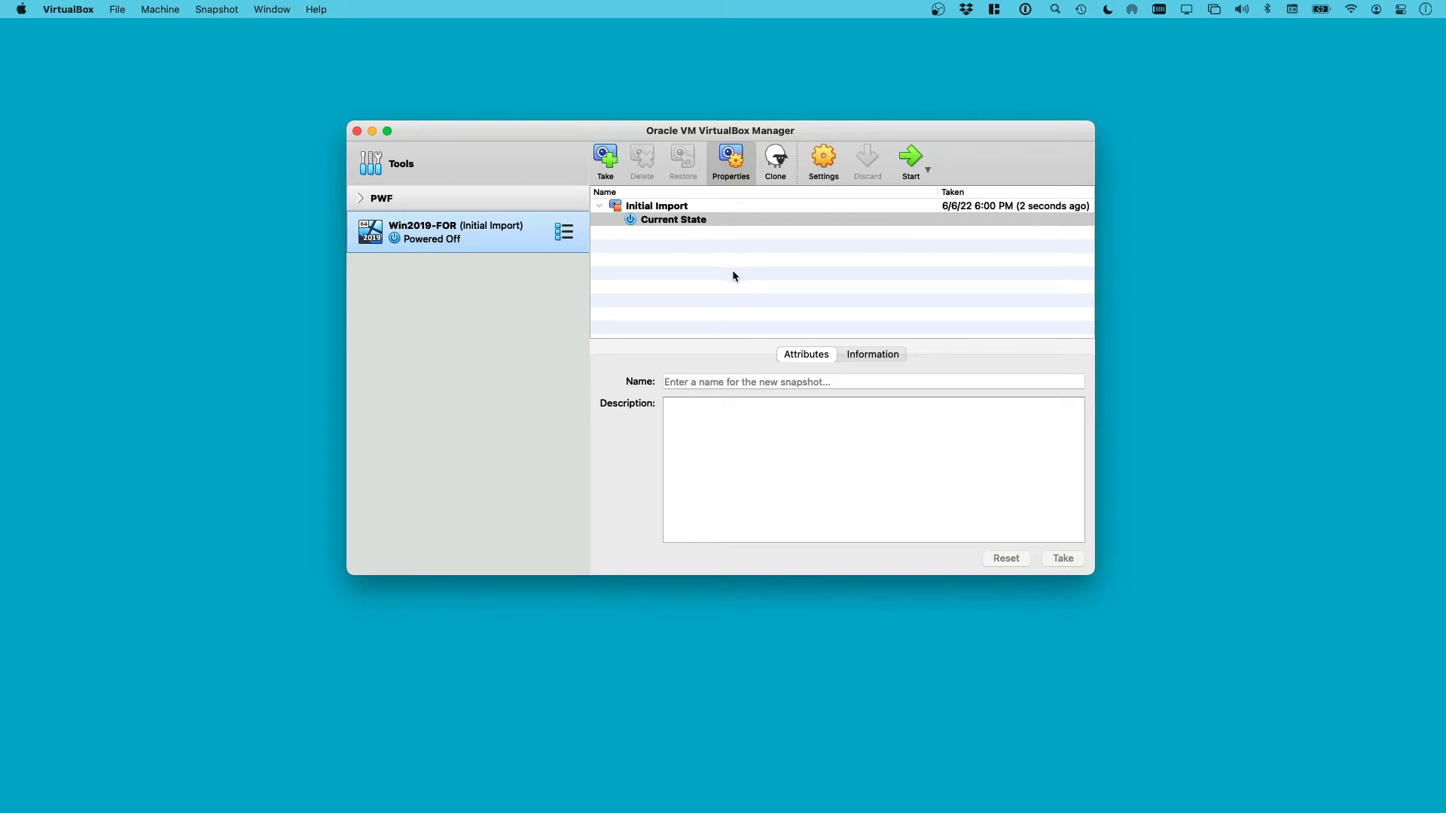
pyautogui.click(639, 209)
pyautogui.click(679, 222)
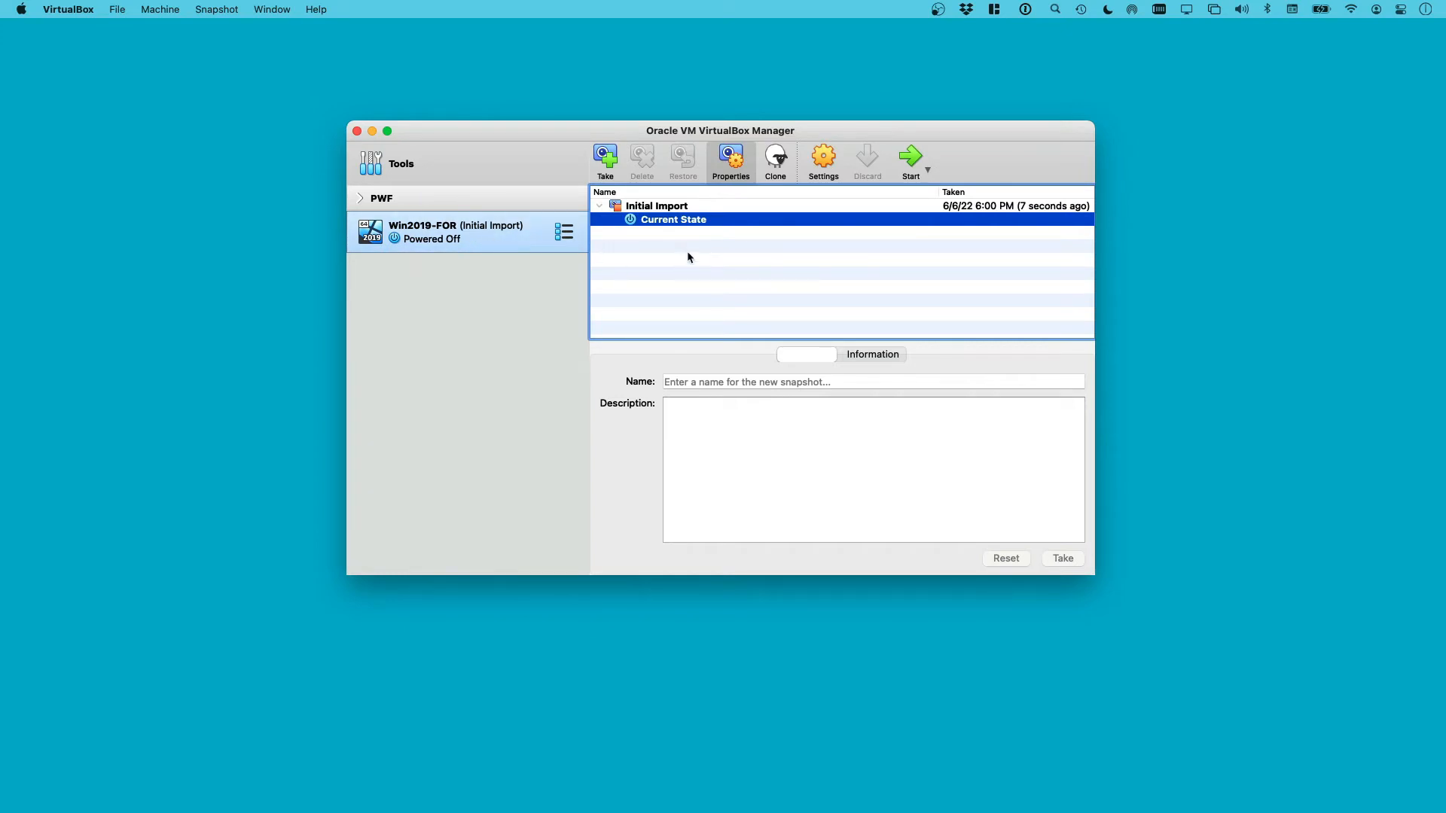
# Start Win2019-FOR and dismiss the keyboard auto-capture and mouse integration notices
pyautogui.click(910, 161)
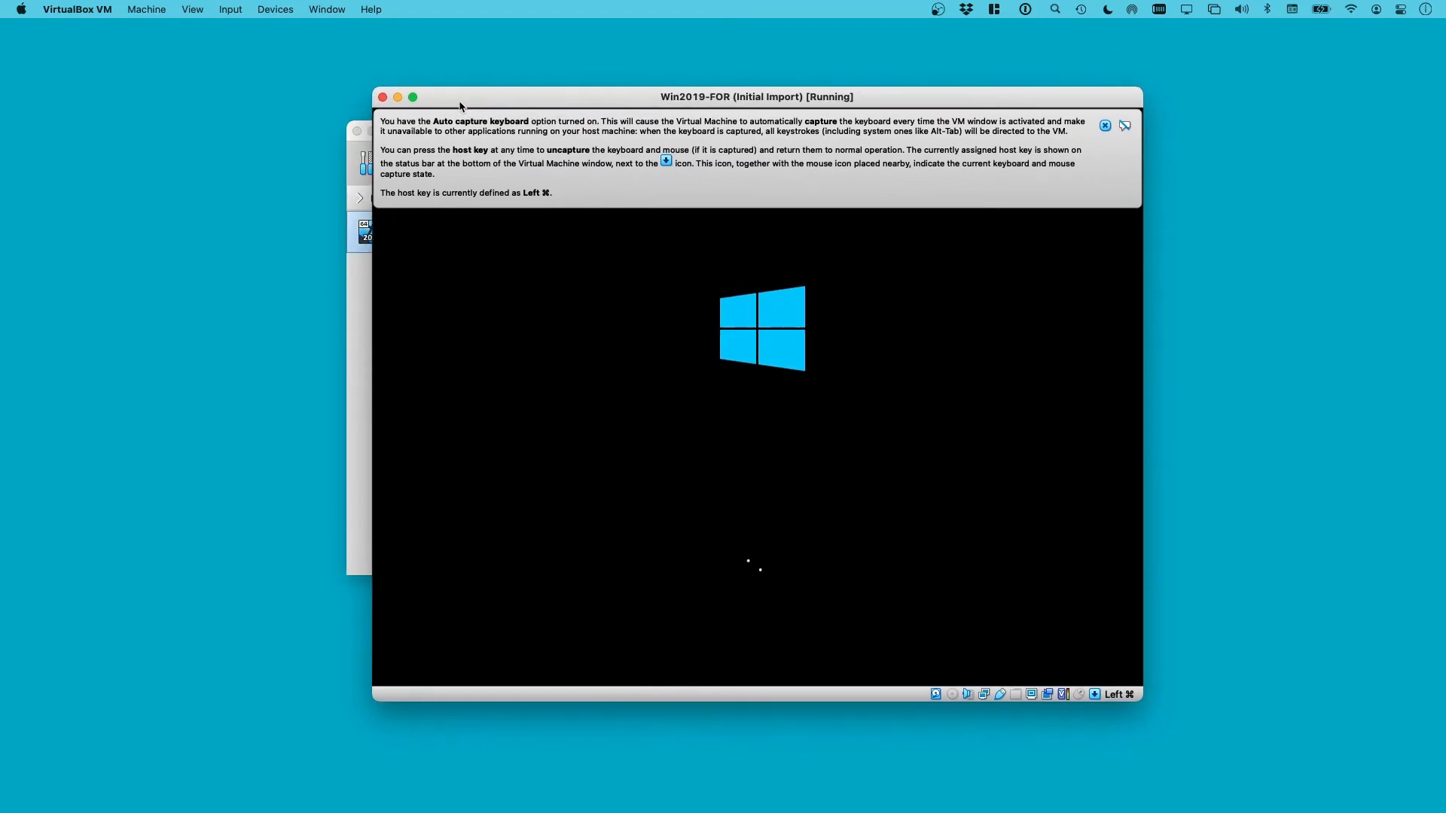
pyautogui.click(1088, 117)
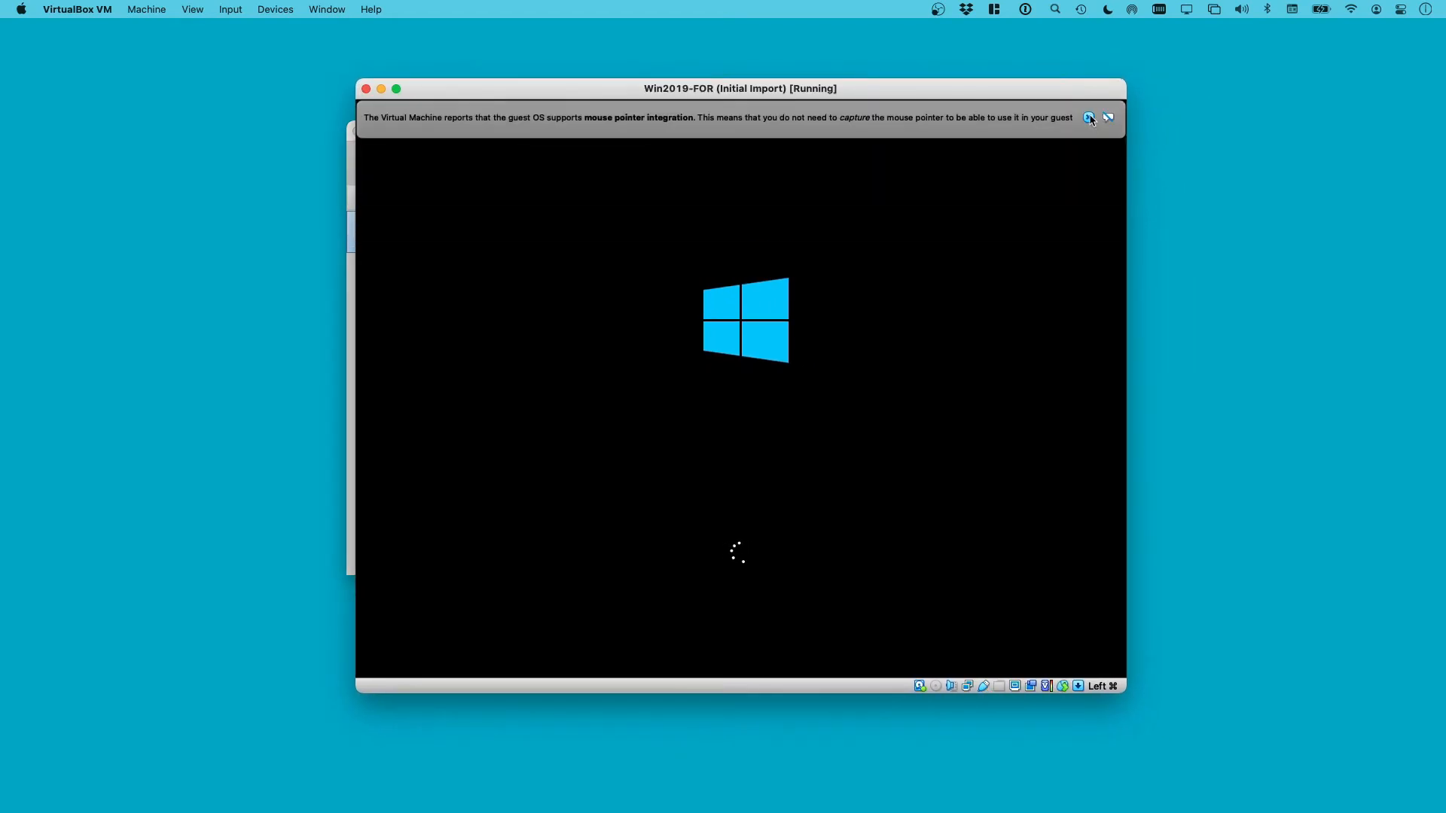
pyautogui.click(1088, 118)
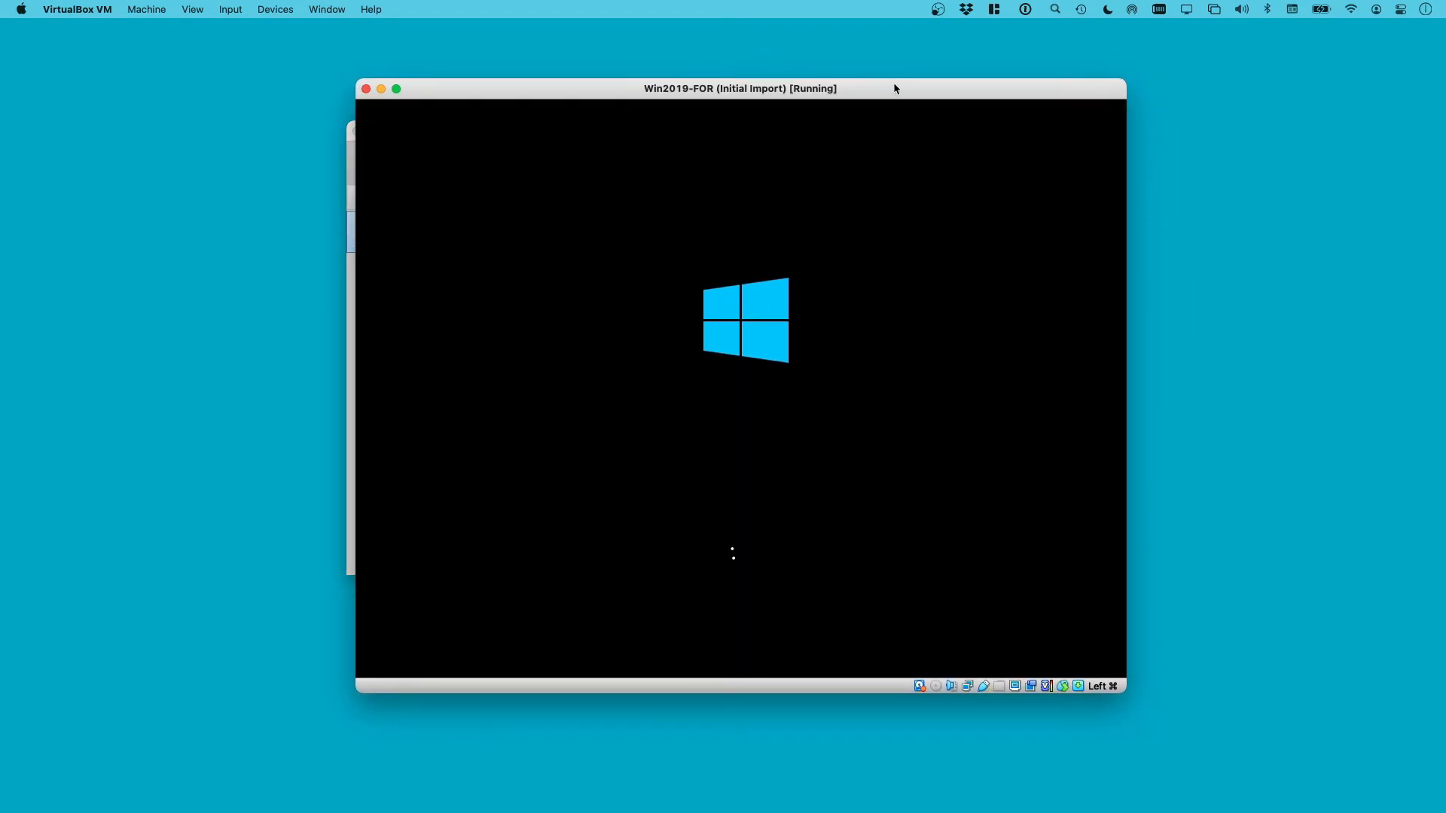
pyautogui.moveTo(894, 84); pyautogui.dragTo(879, 80)
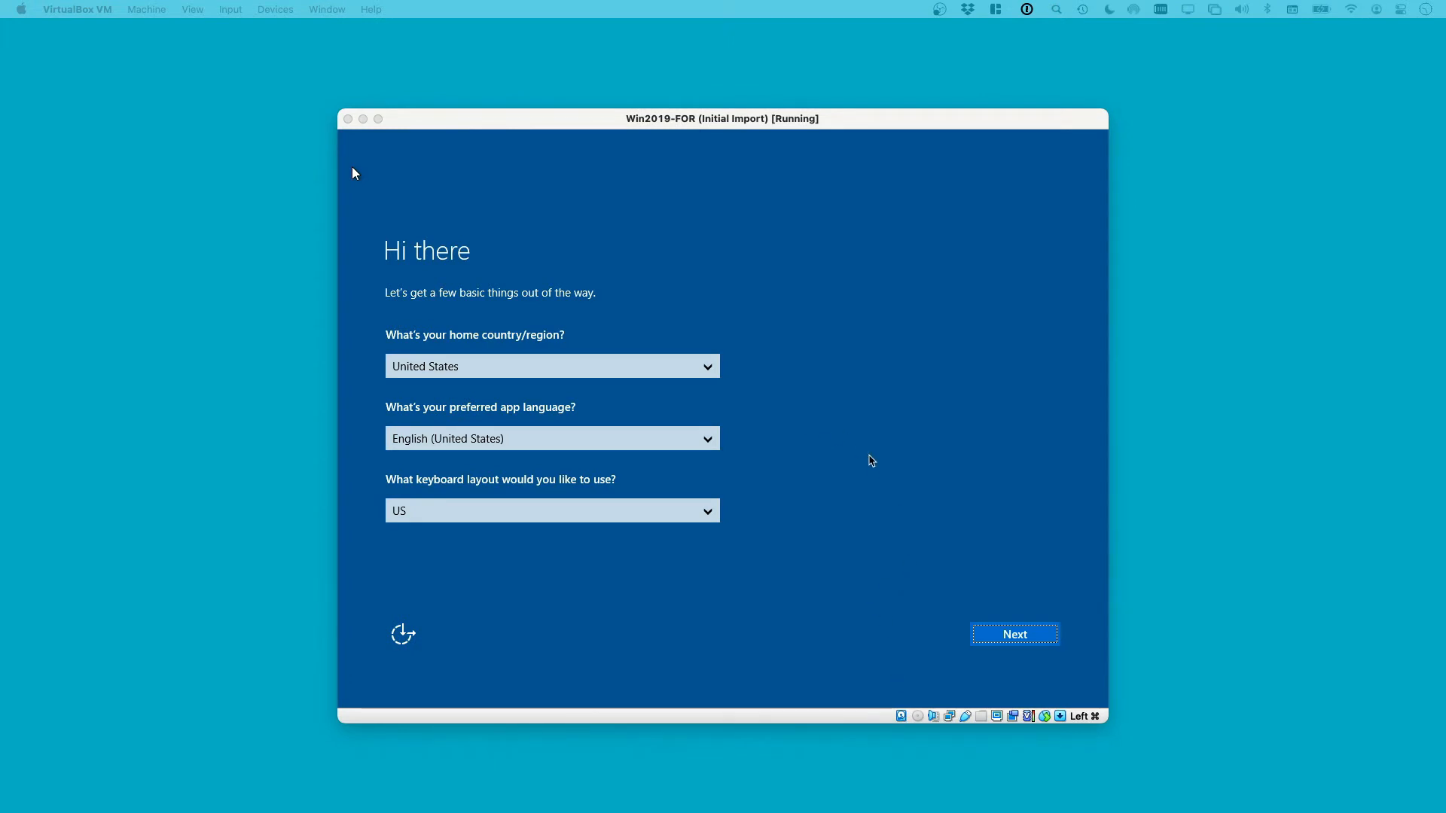
# Accept the default region and licence terms, then set and confirm the Administrator password
pyautogui.click(354, 173)
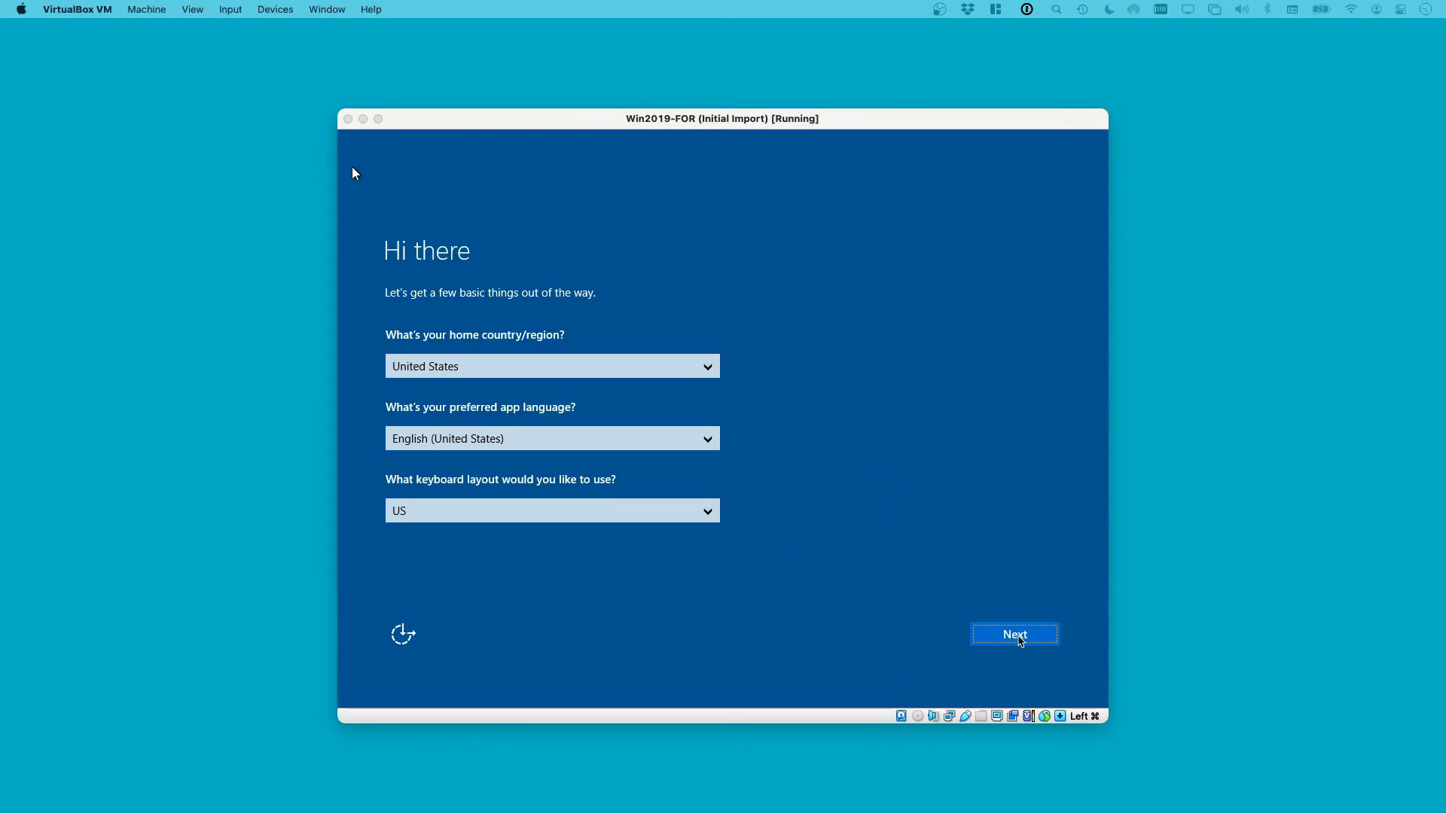
pyautogui.click(1017, 636)
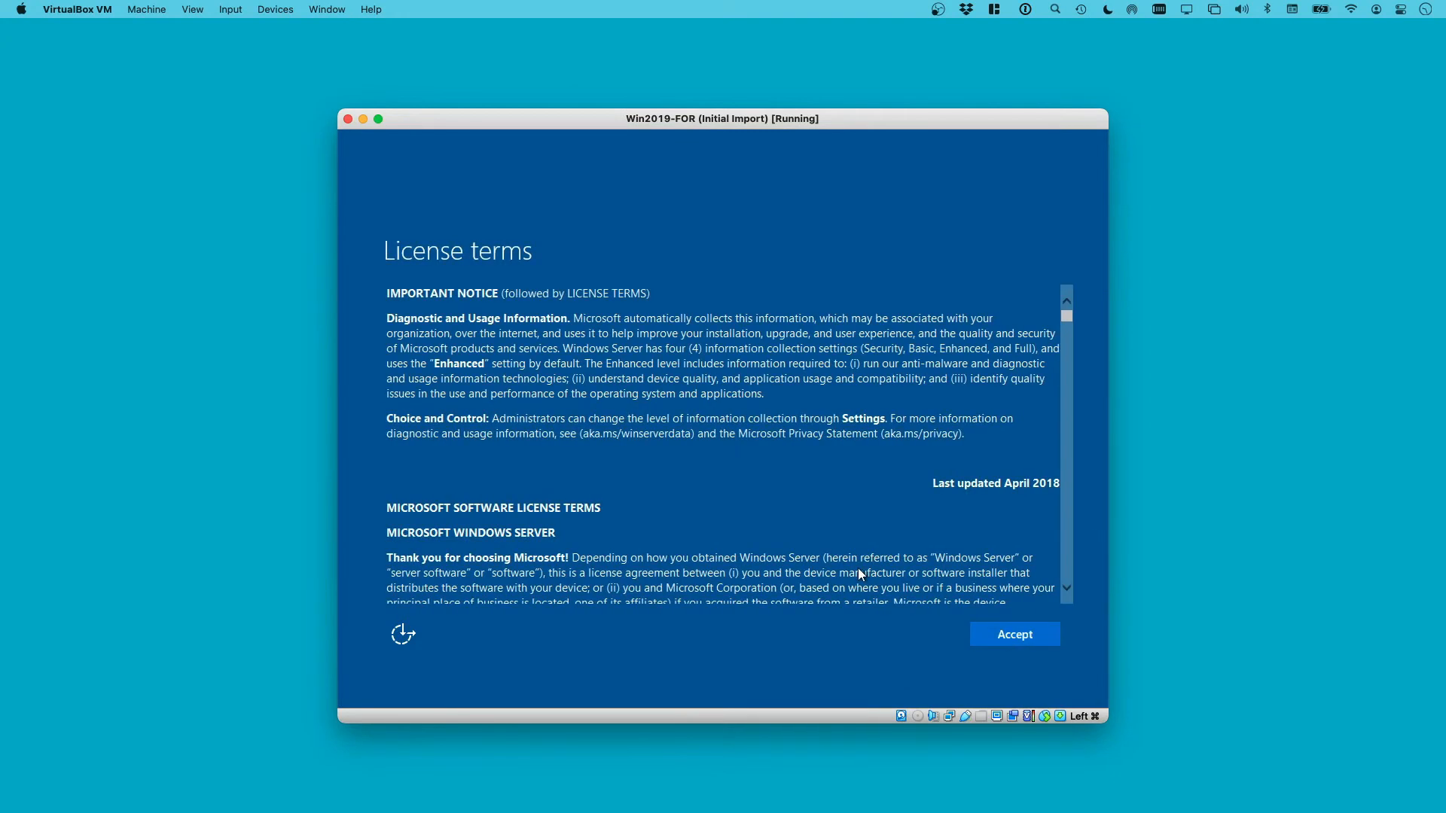
pyautogui.click(1004, 639)
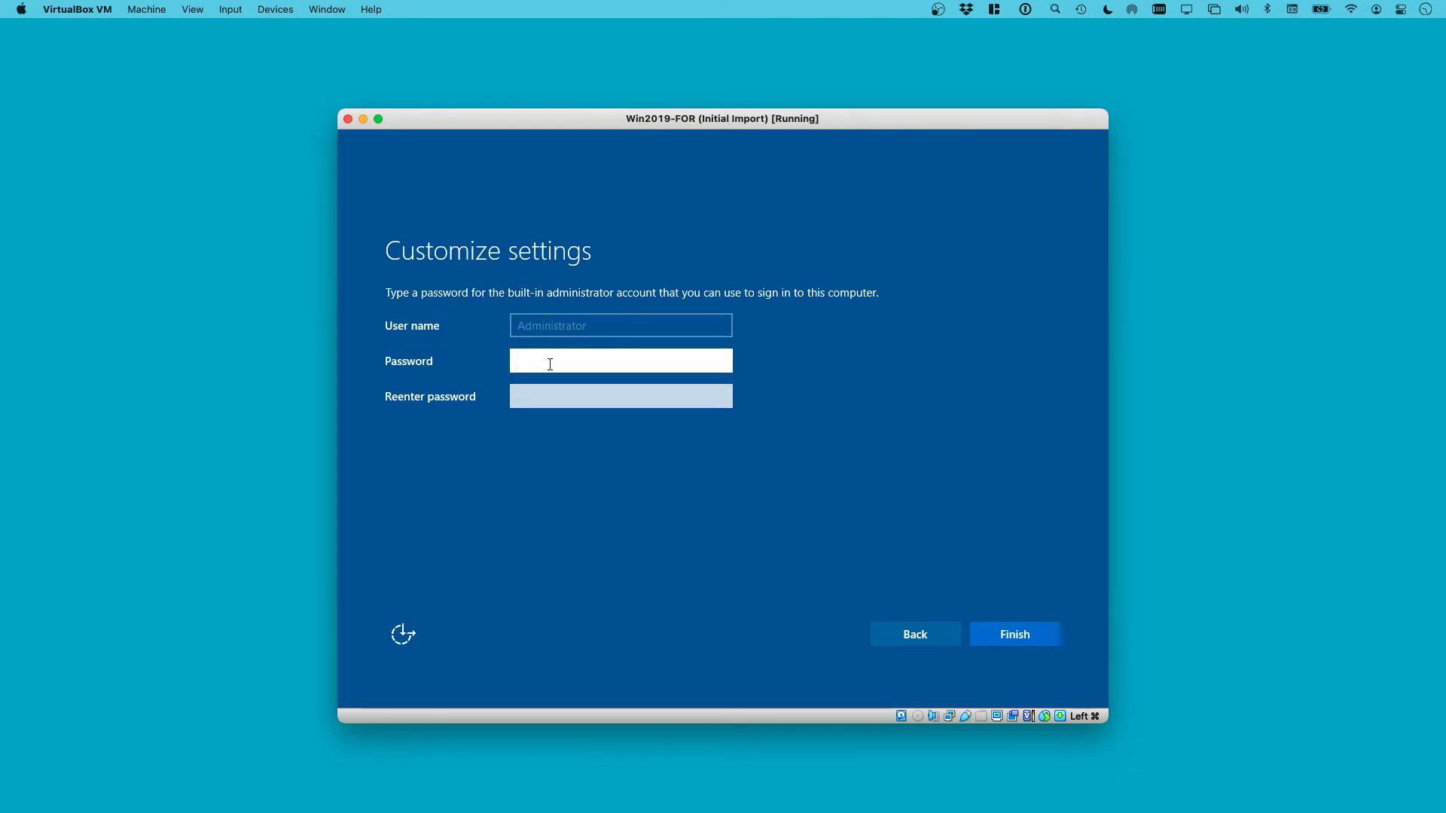
pyautogui.write('*********')
pyautogui.press('Tab')
pyautogui.write('*******')
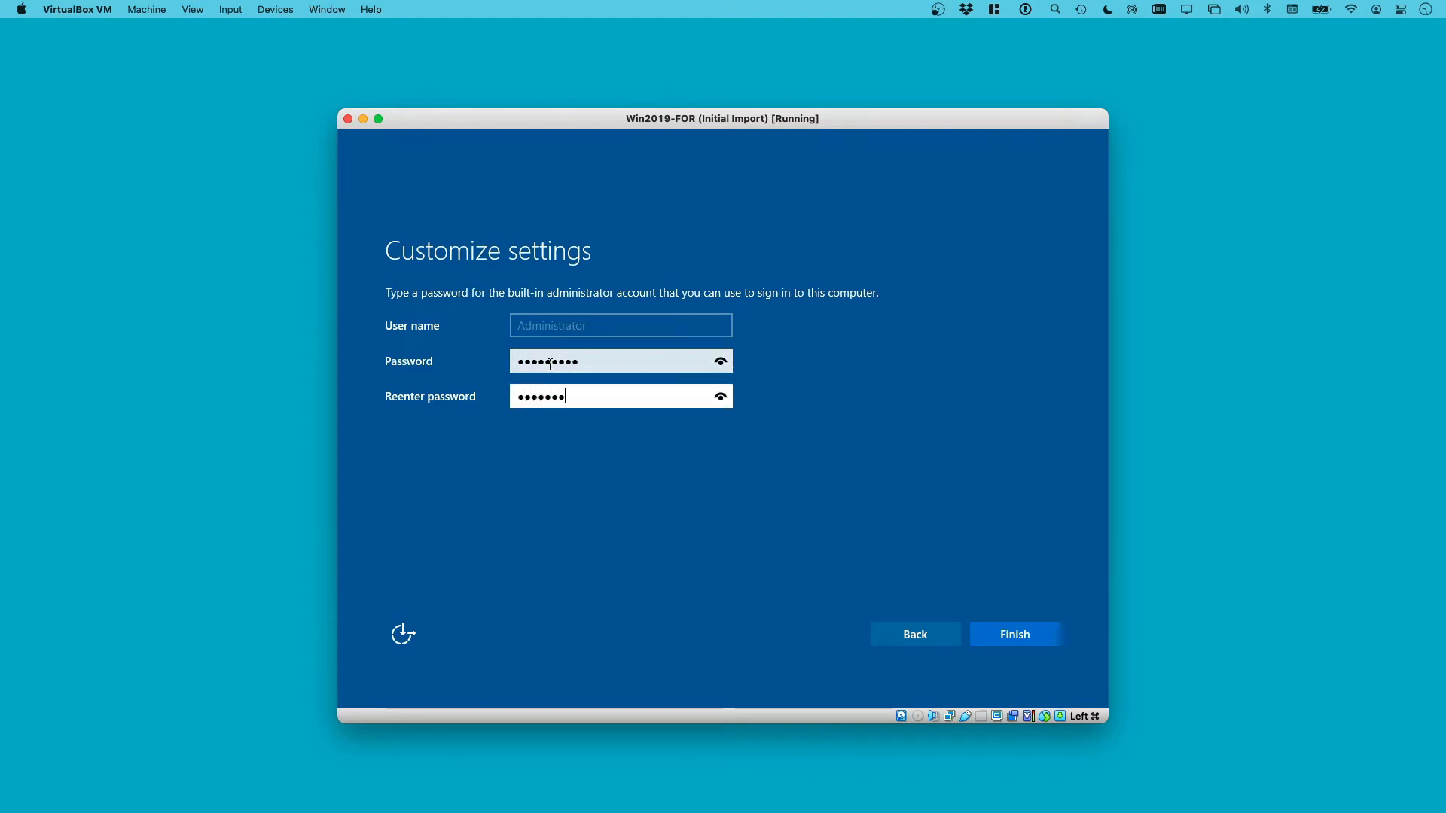
pyautogui.press('Return')
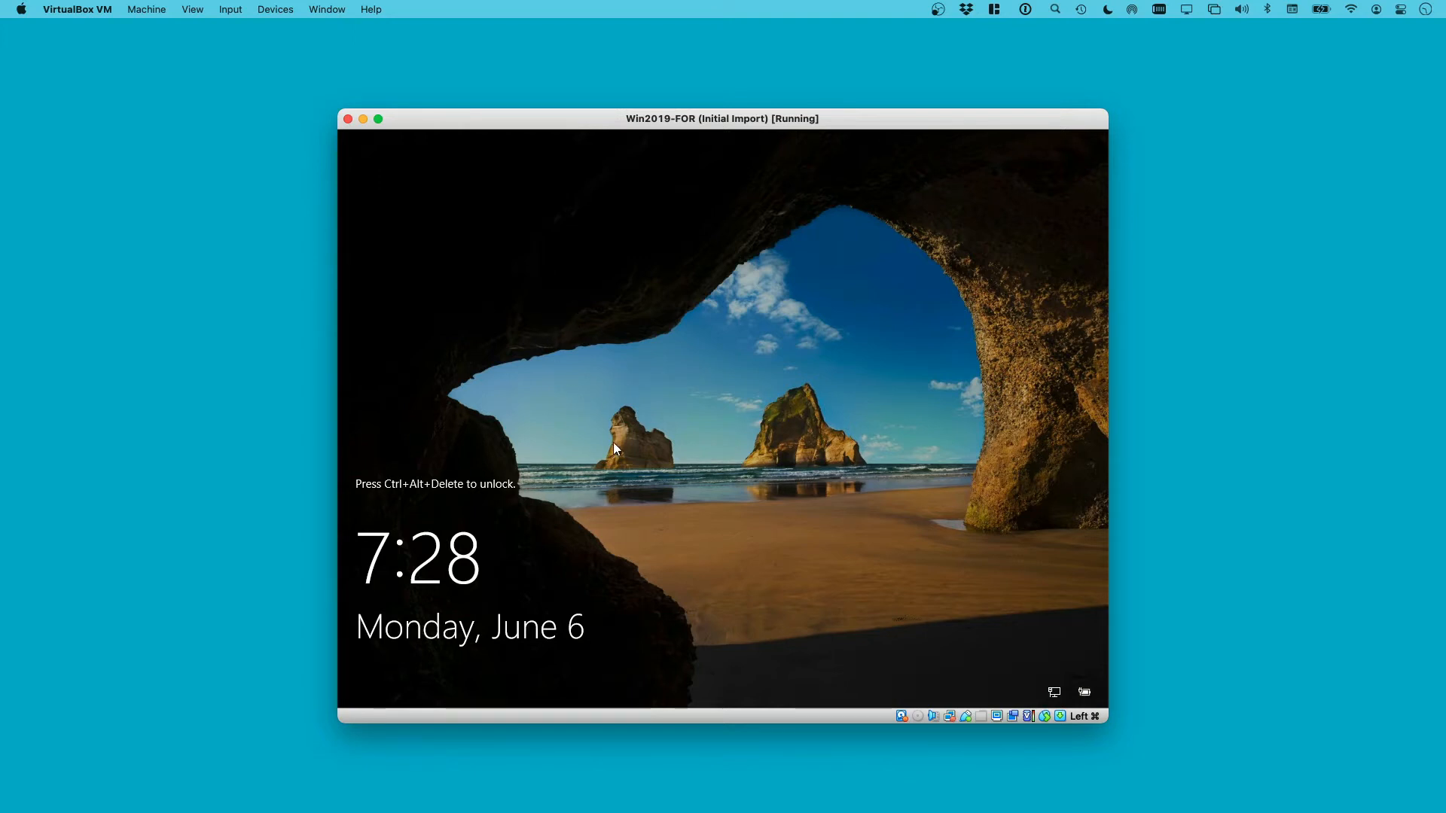
# Send Ctrl-Alt-Del via Input > Keyboard and sign in with the Administrator password
pyautogui.click(232, 12)
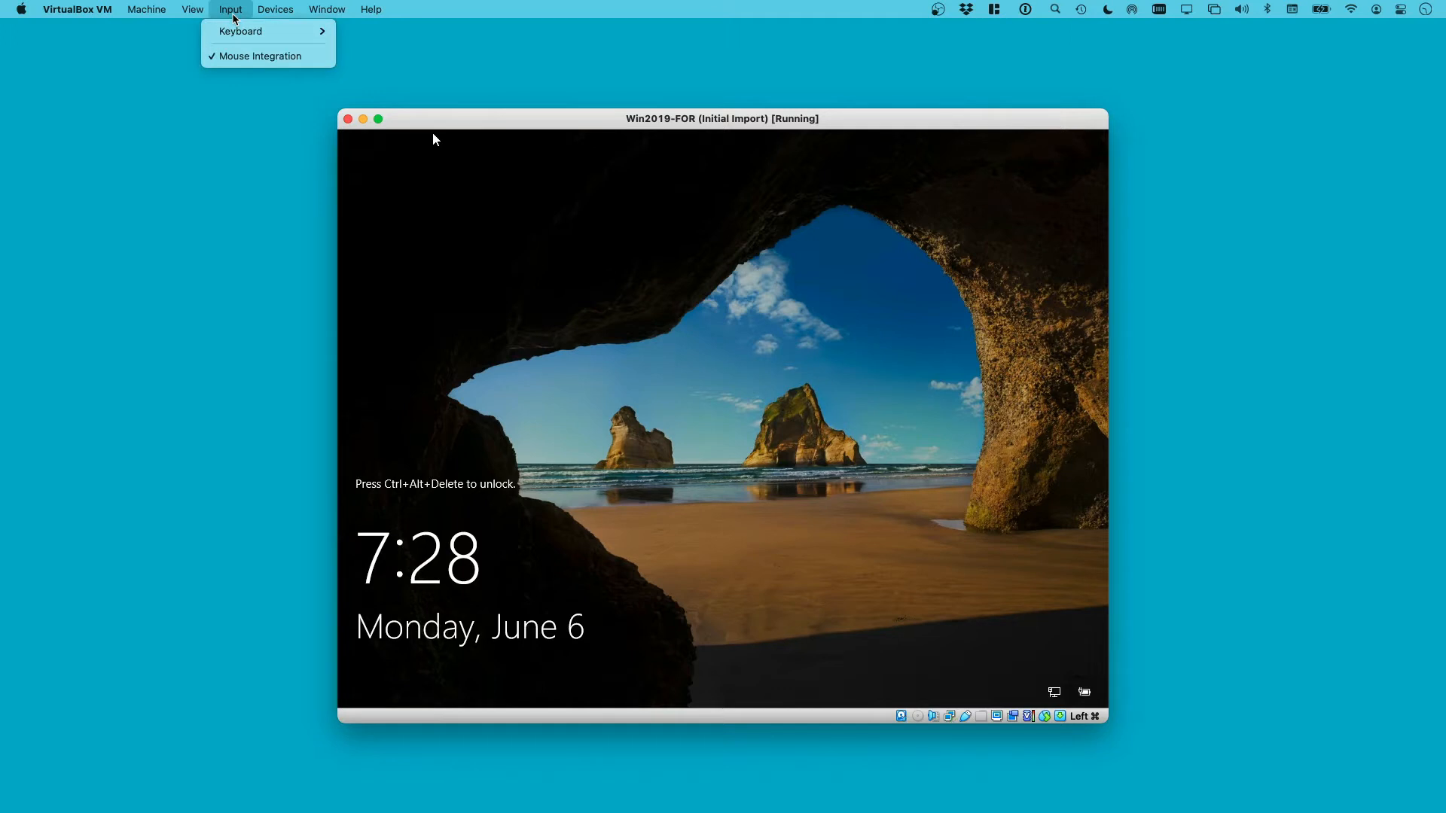
pyautogui.moveTo(239, 34)
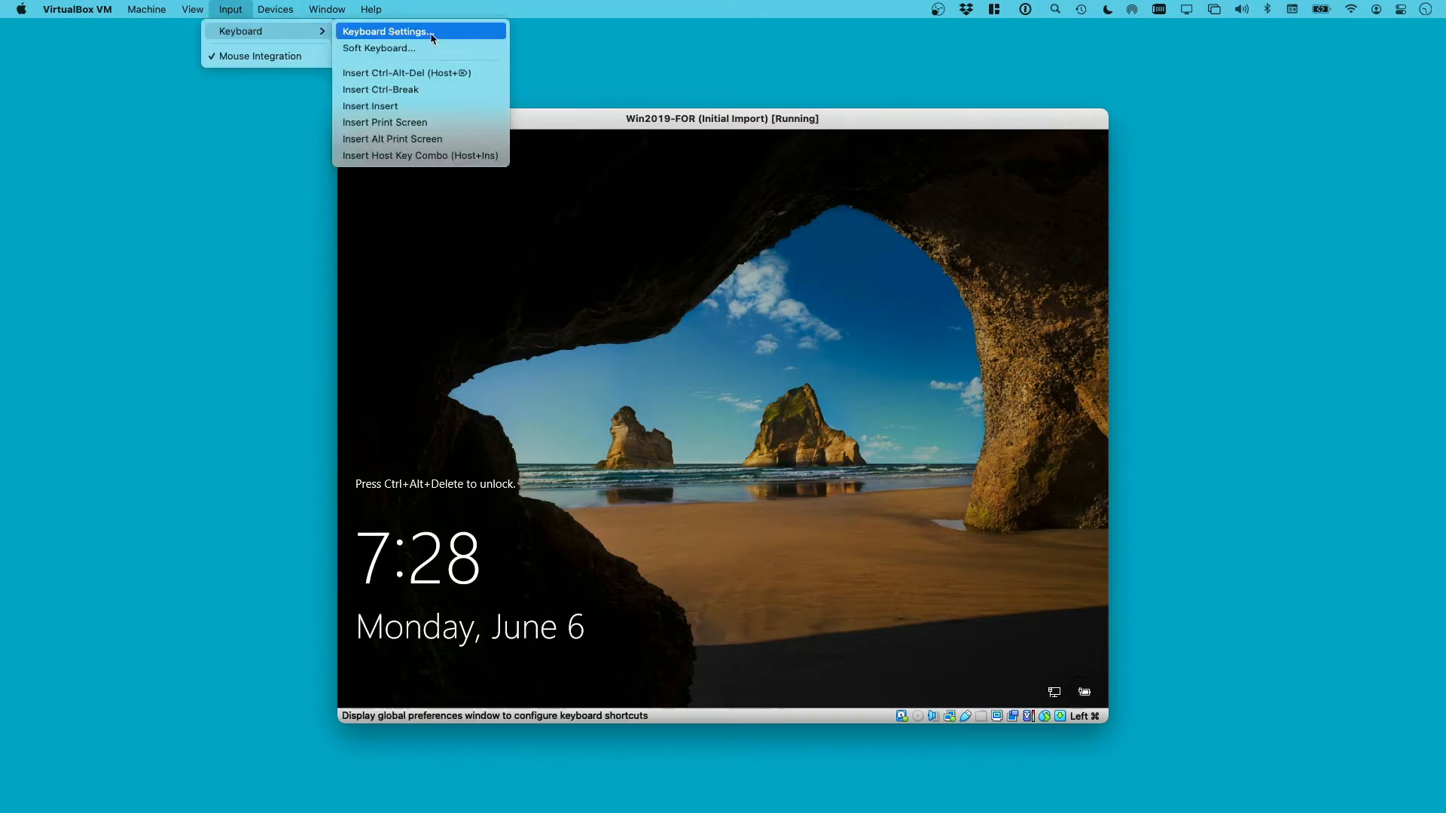
pyautogui.click(433, 73)
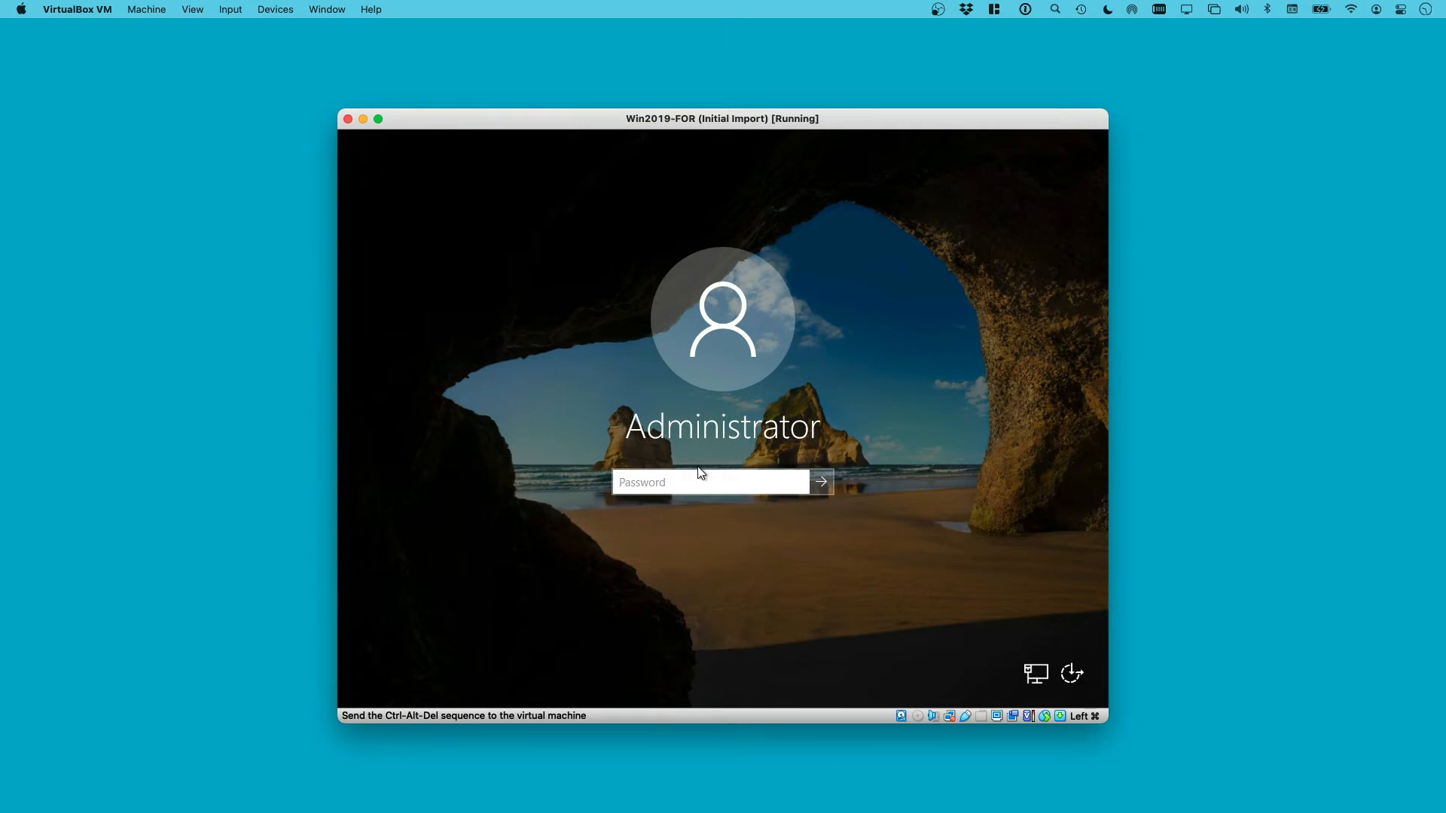
pyautogui.write('•')
pyautogui.press('Return')
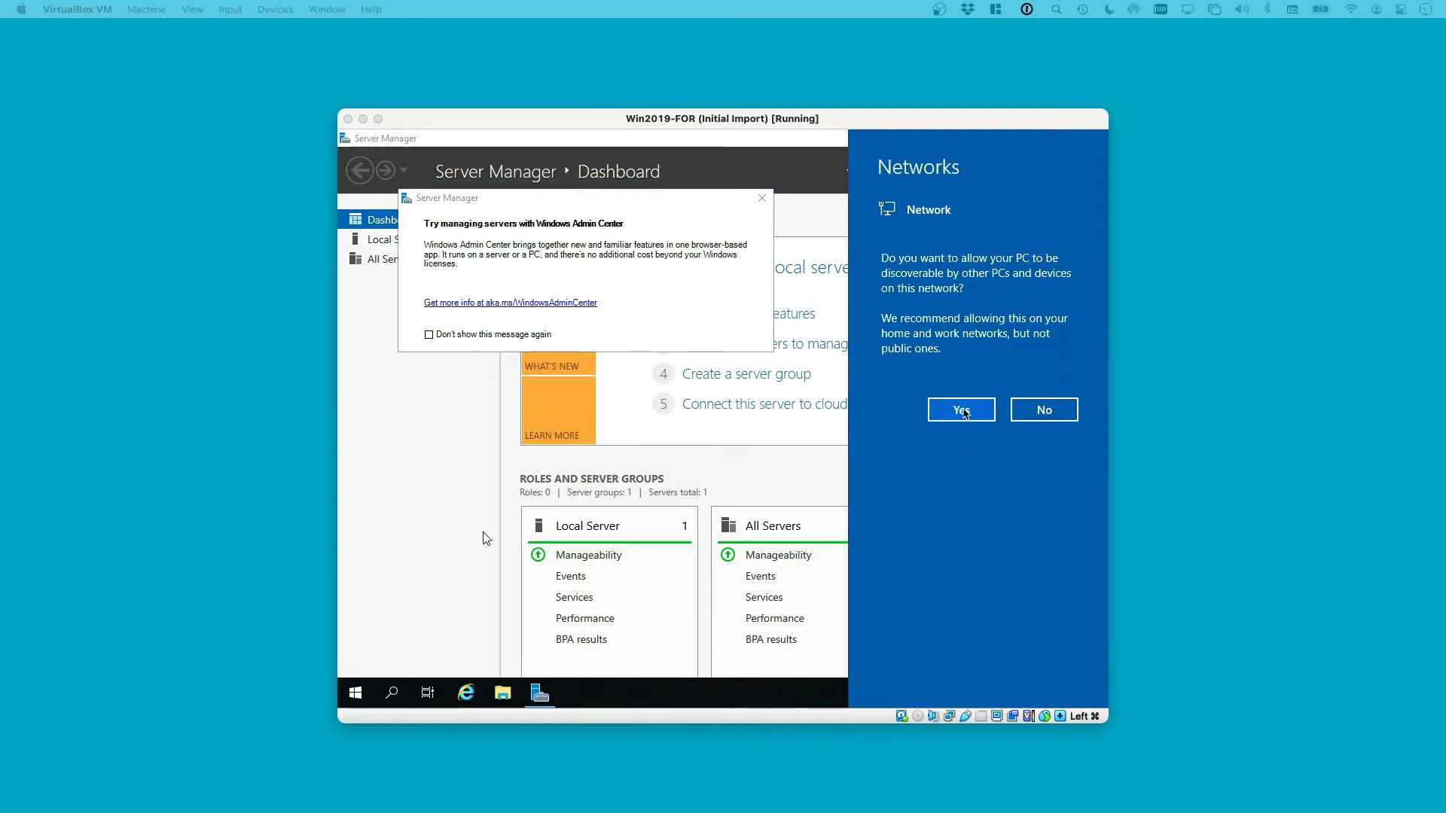
# Allow network discovery and dismiss the Windows Admin Center message permanently
pyautogui.click(963, 412)
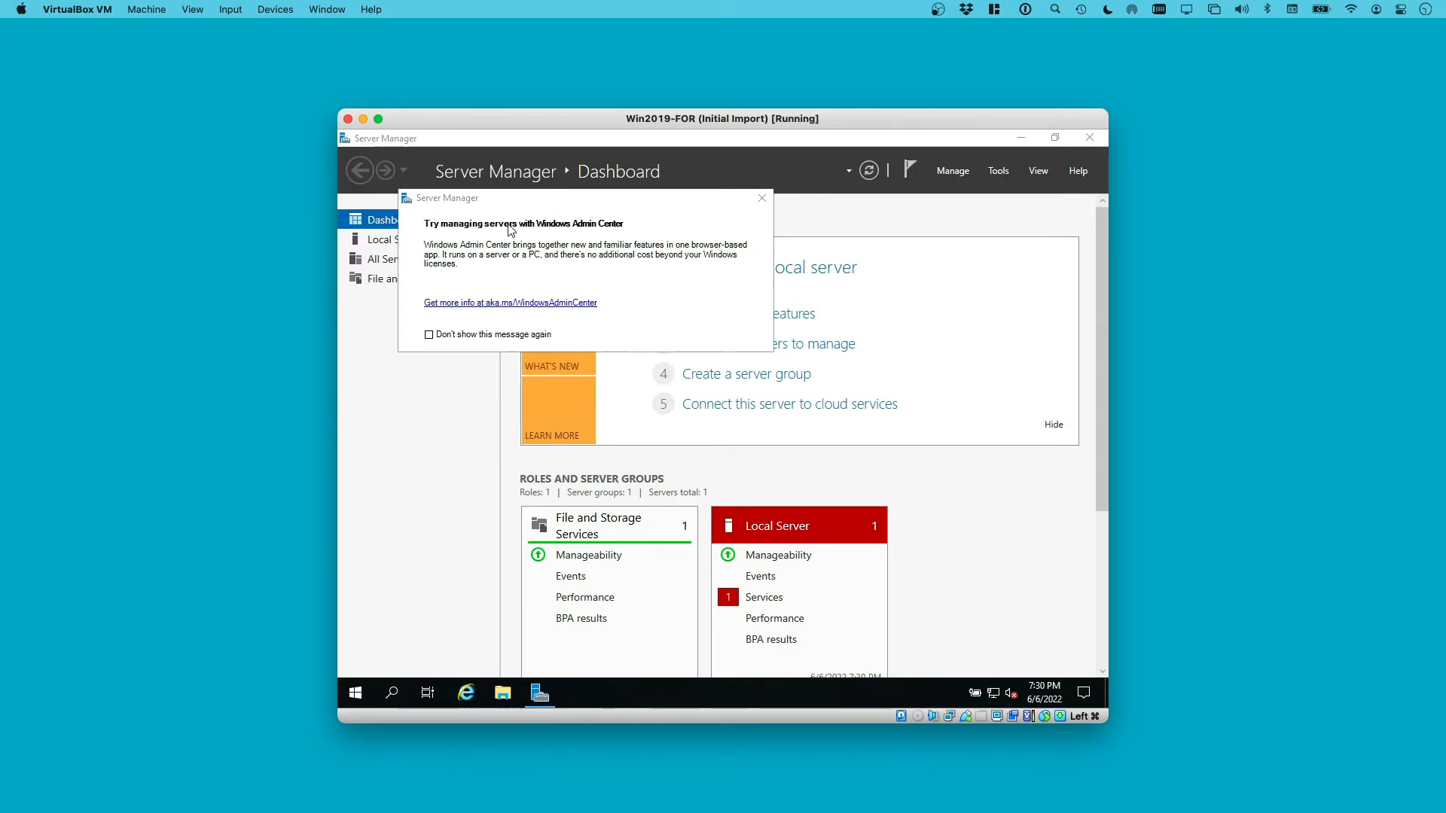
pyautogui.click(430, 336)
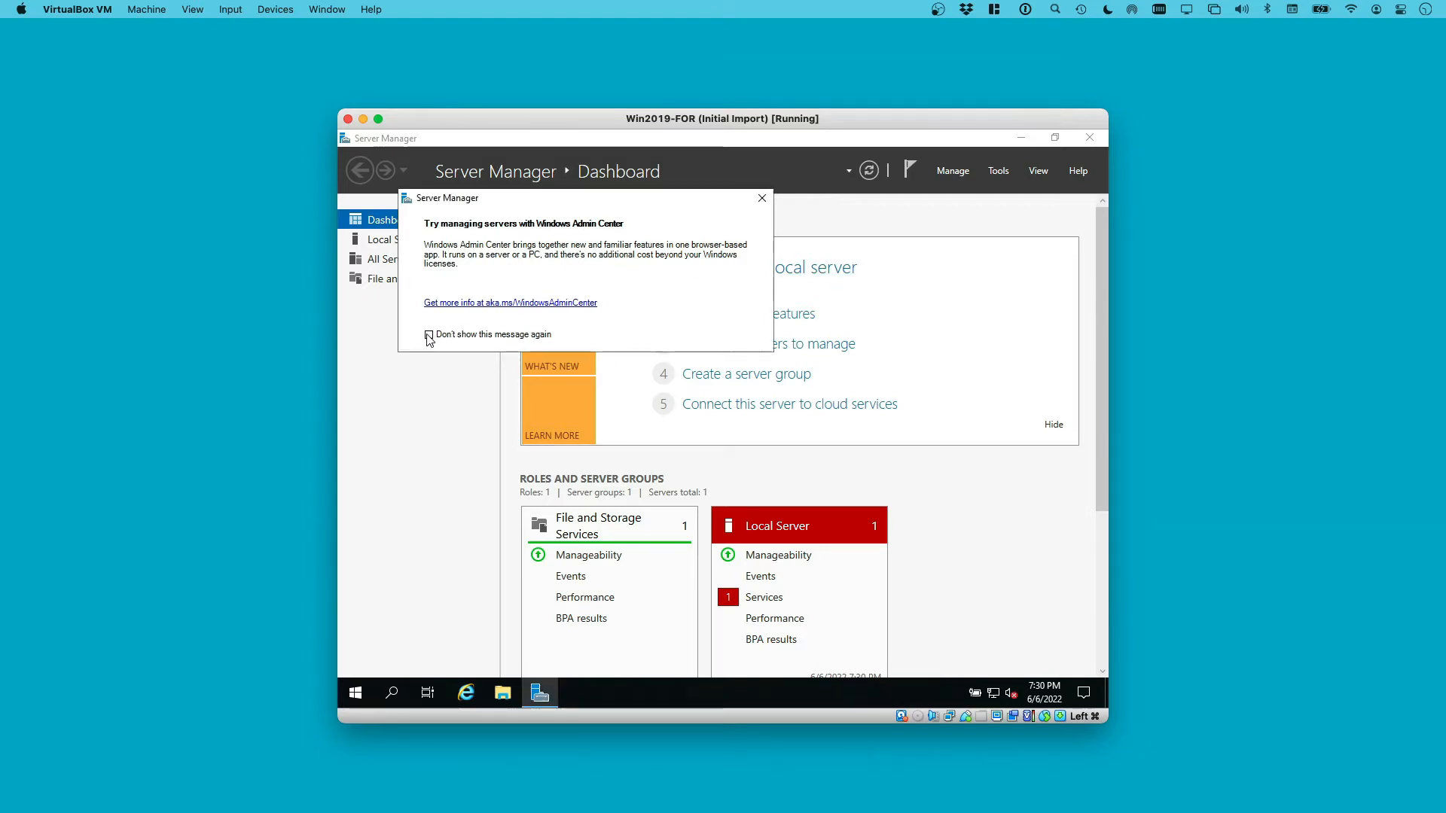
pyautogui.click(762, 200)
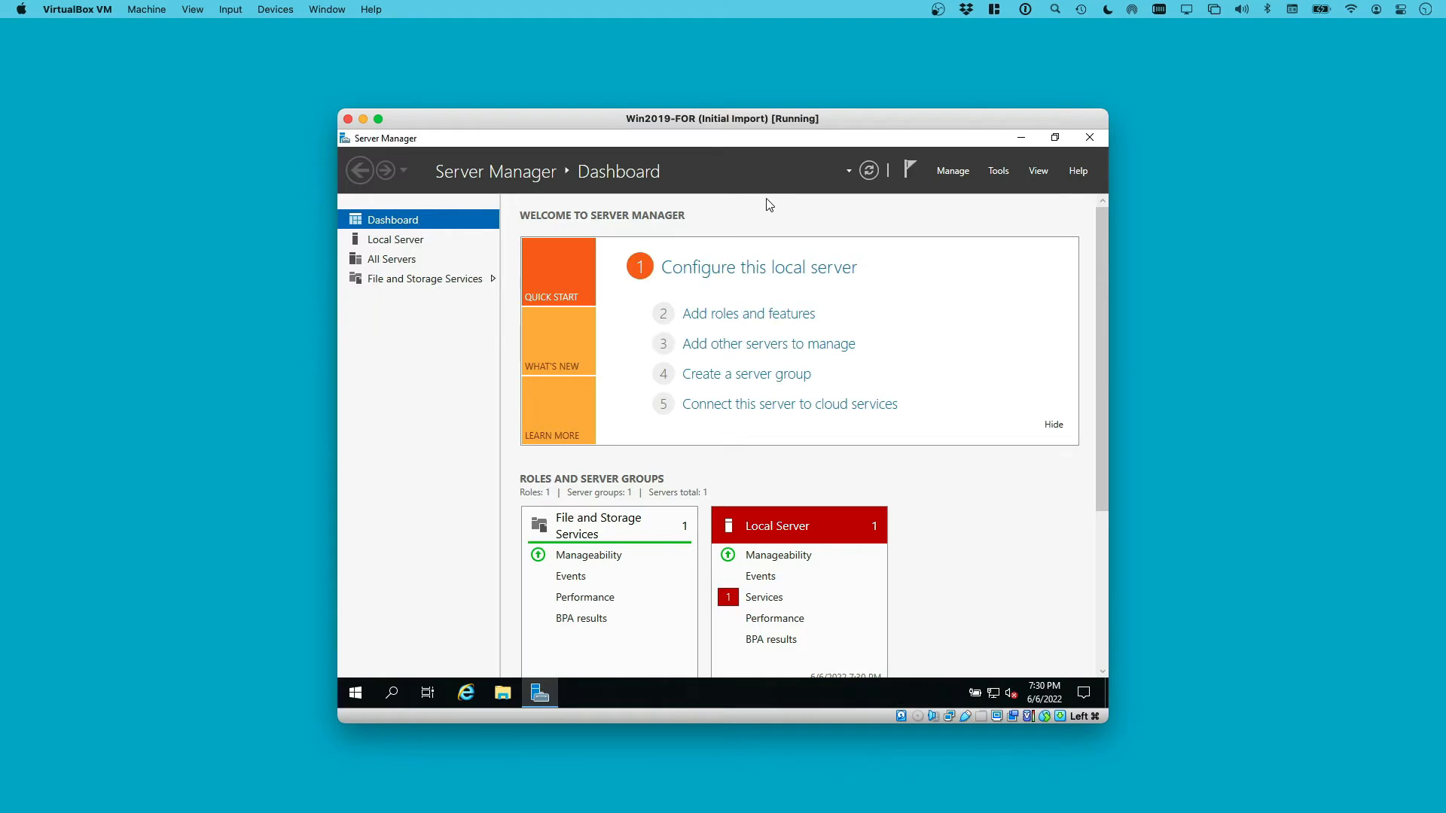
# Stop Server Manager starting at logon and close it to the desktop
pyautogui.click(951, 170)
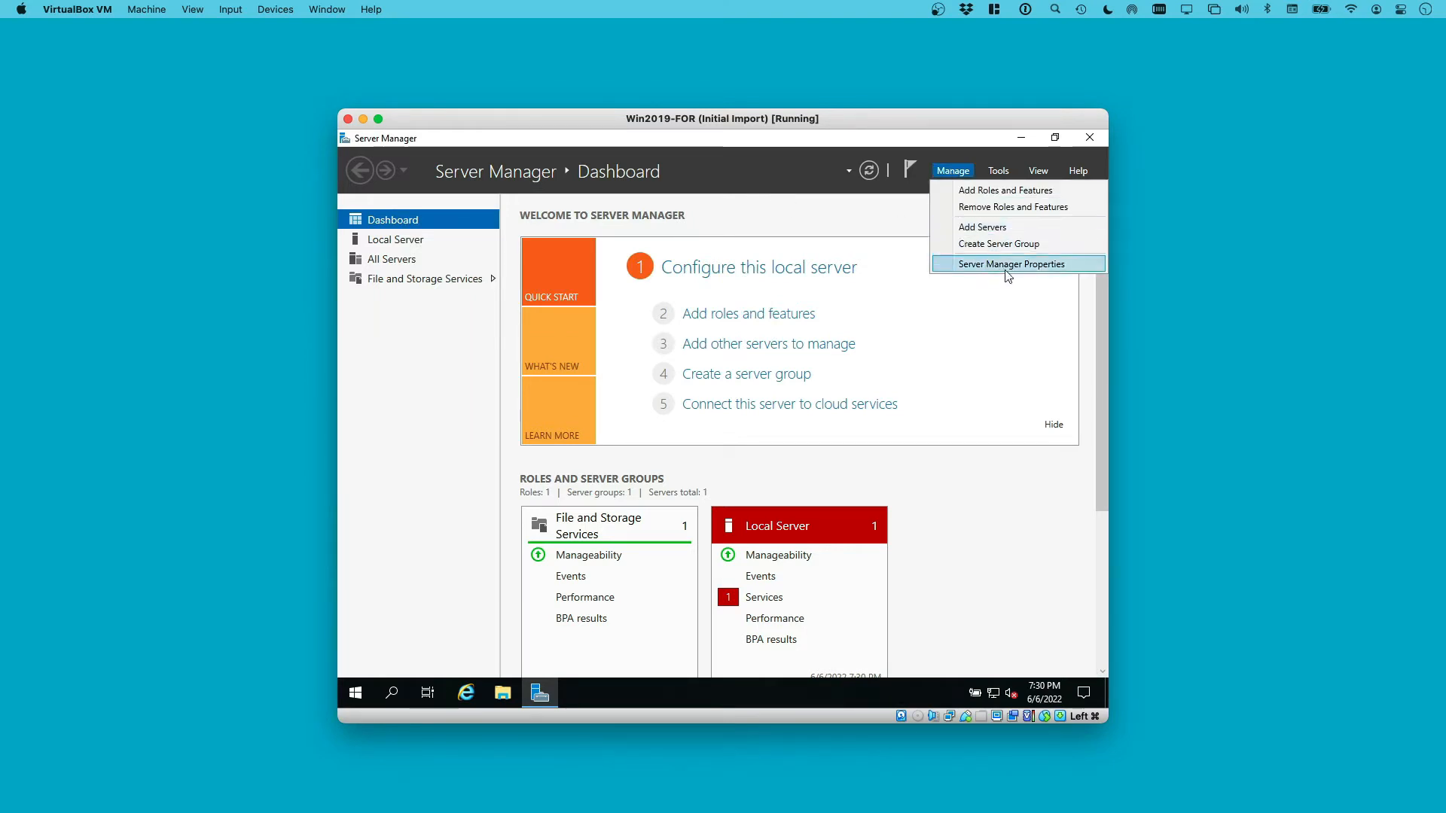
pyautogui.click(1035, 265)
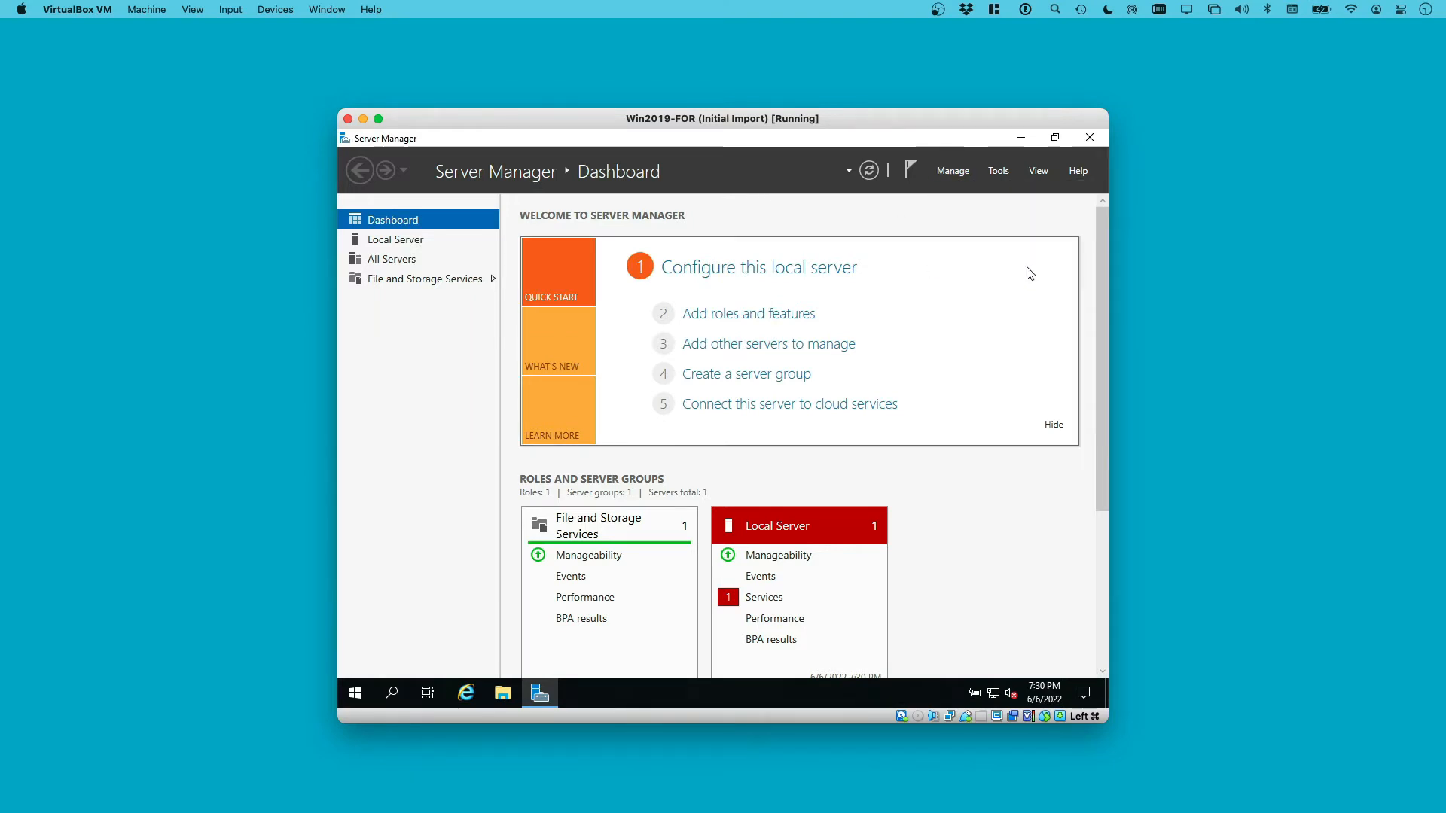
pyautogui.click(559, 448)
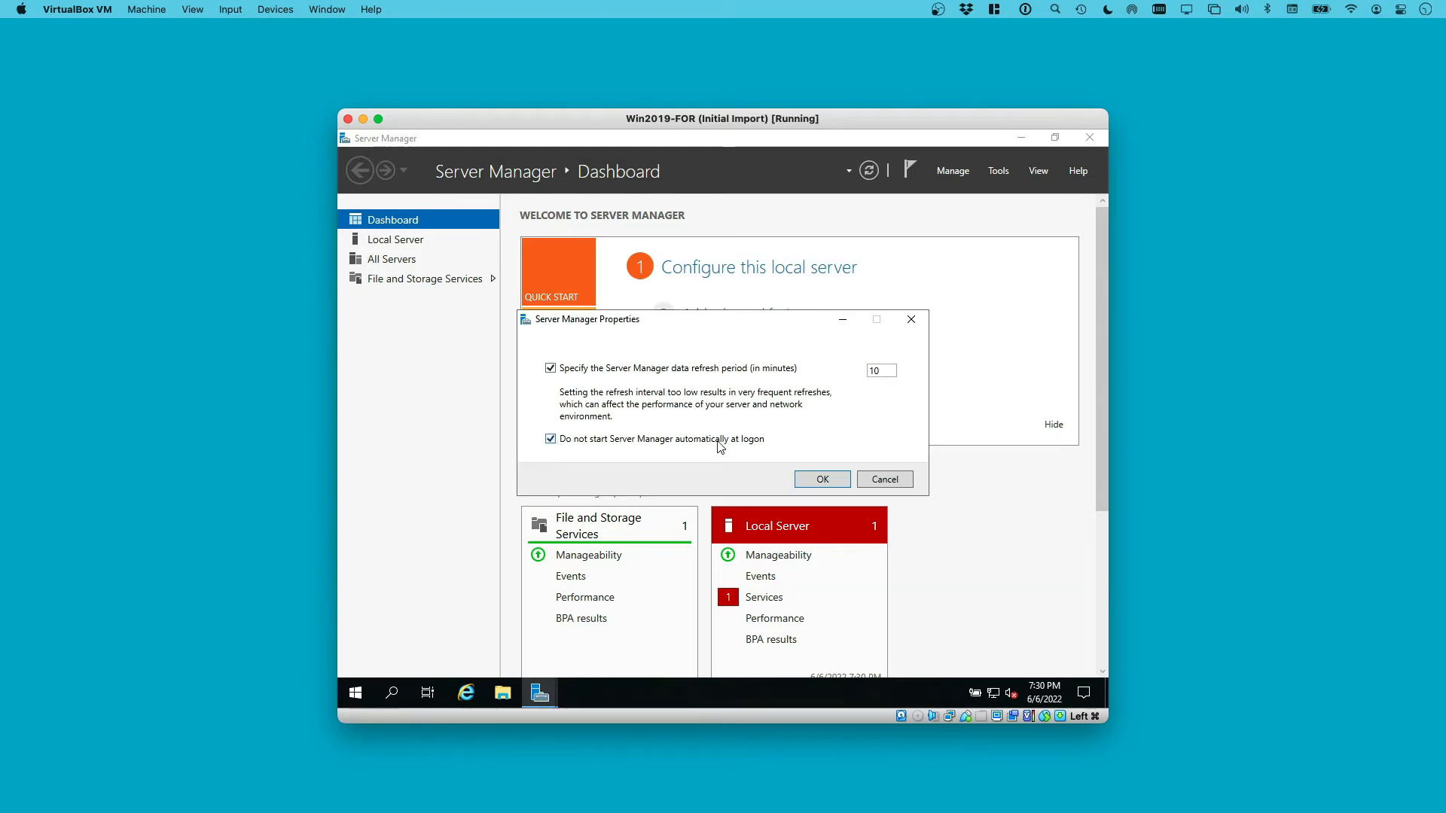
pyautogui.click(819, 480)
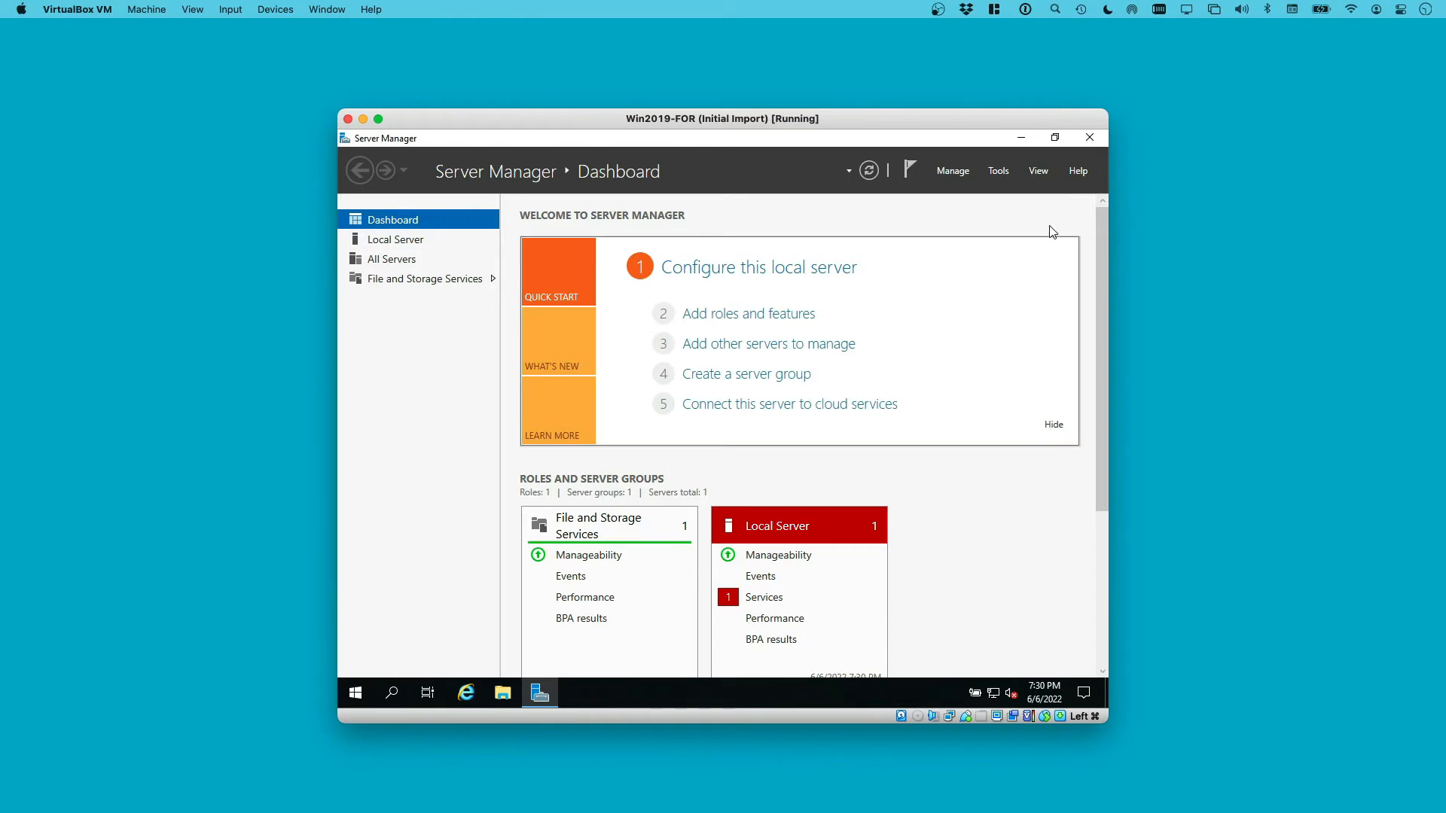
pyautogui.click(1088, 138)
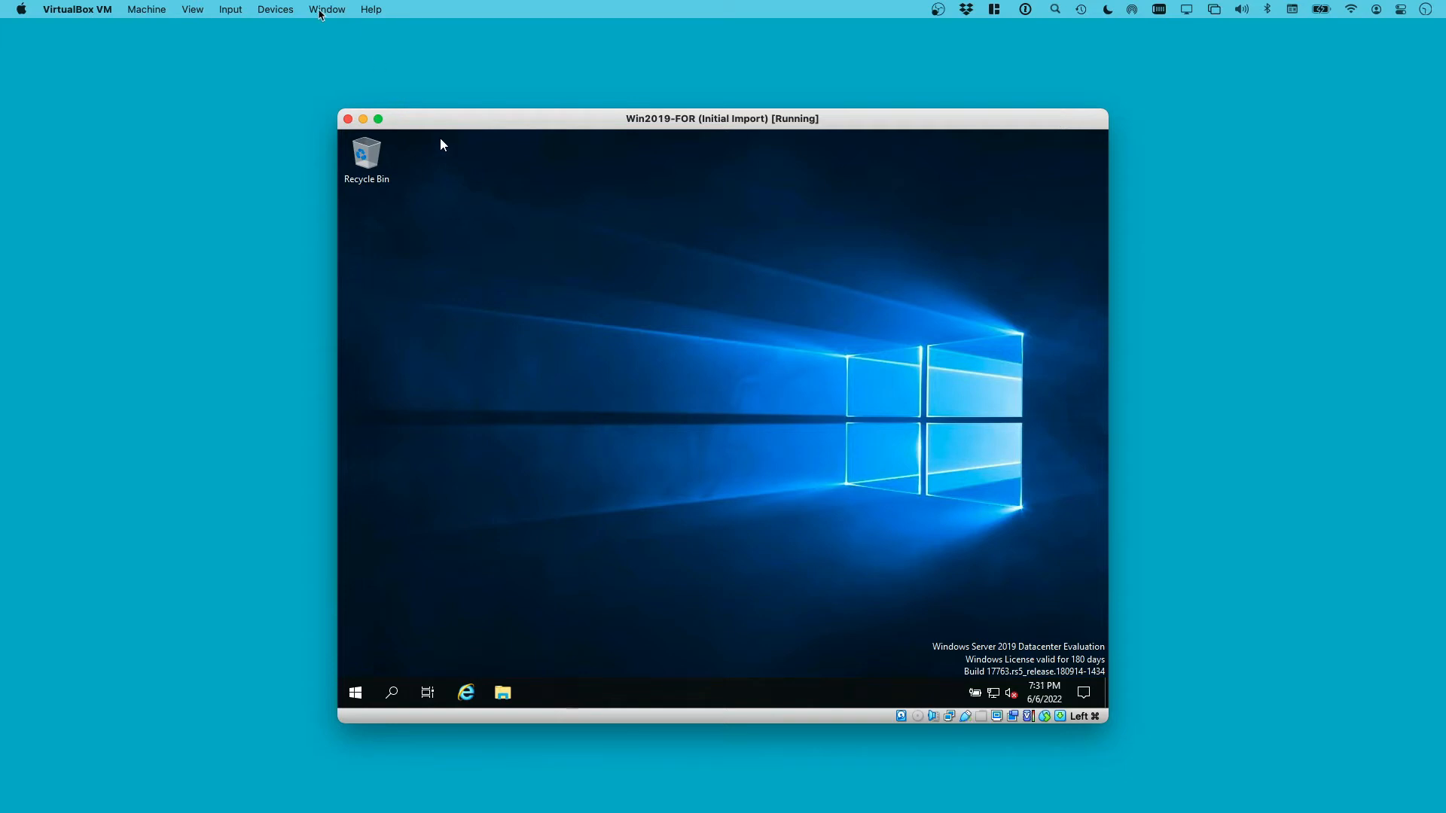
# Insert the Guest Additions disc and launch its installer in the guest
pyautogui.click(275, 11)
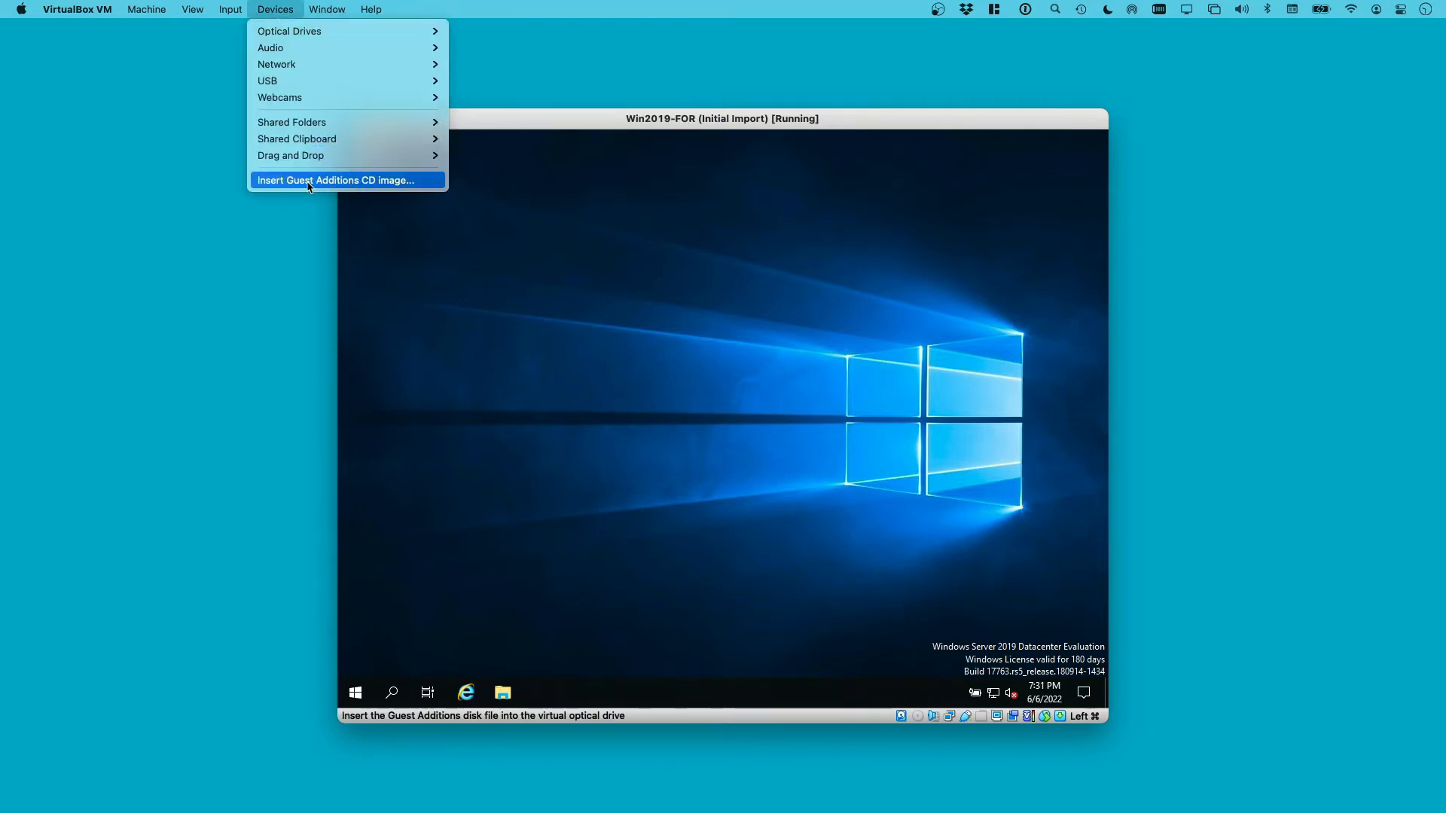
pyautogui.click(398, 183)
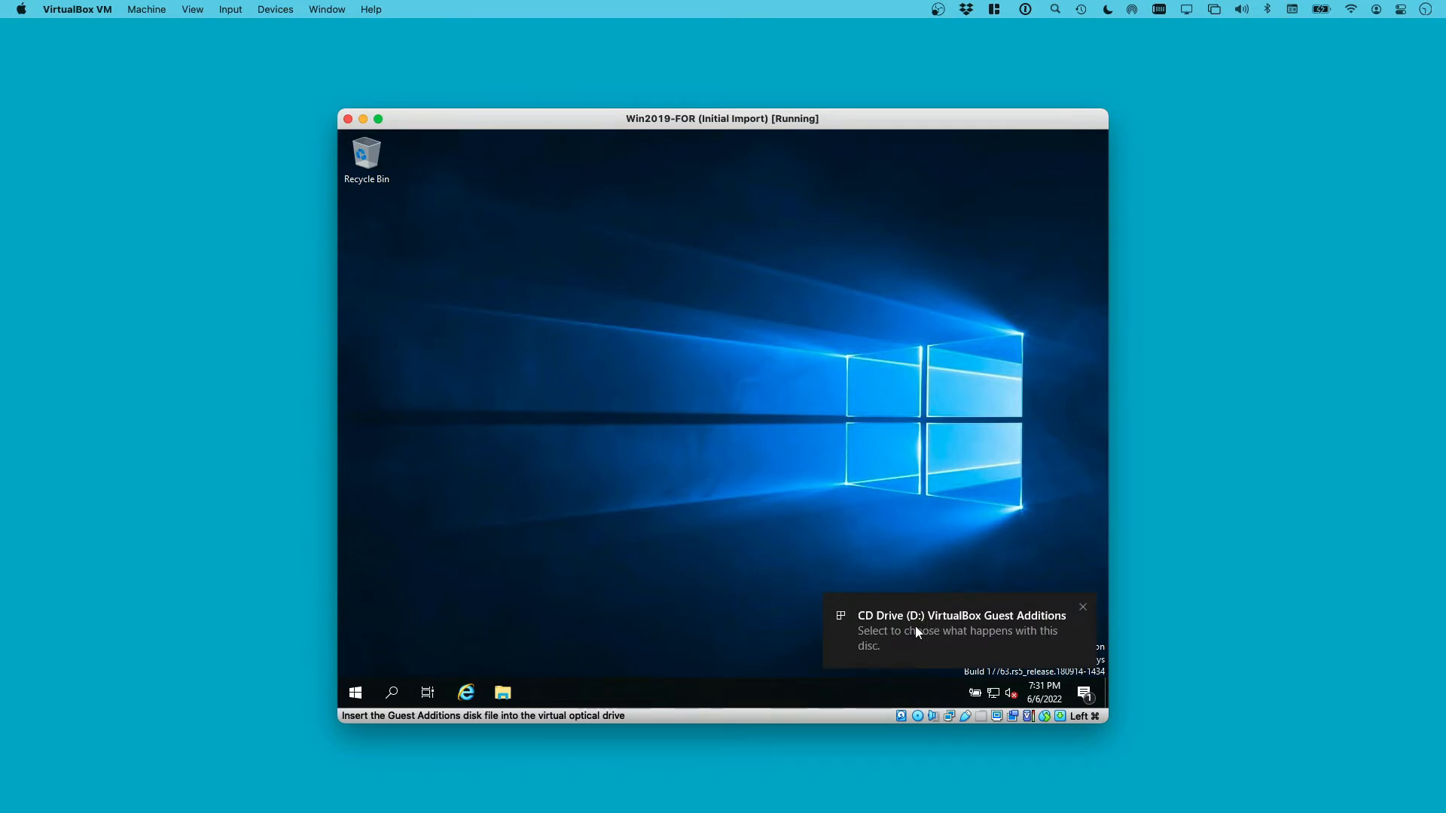
pyautogui.click(973, 617)
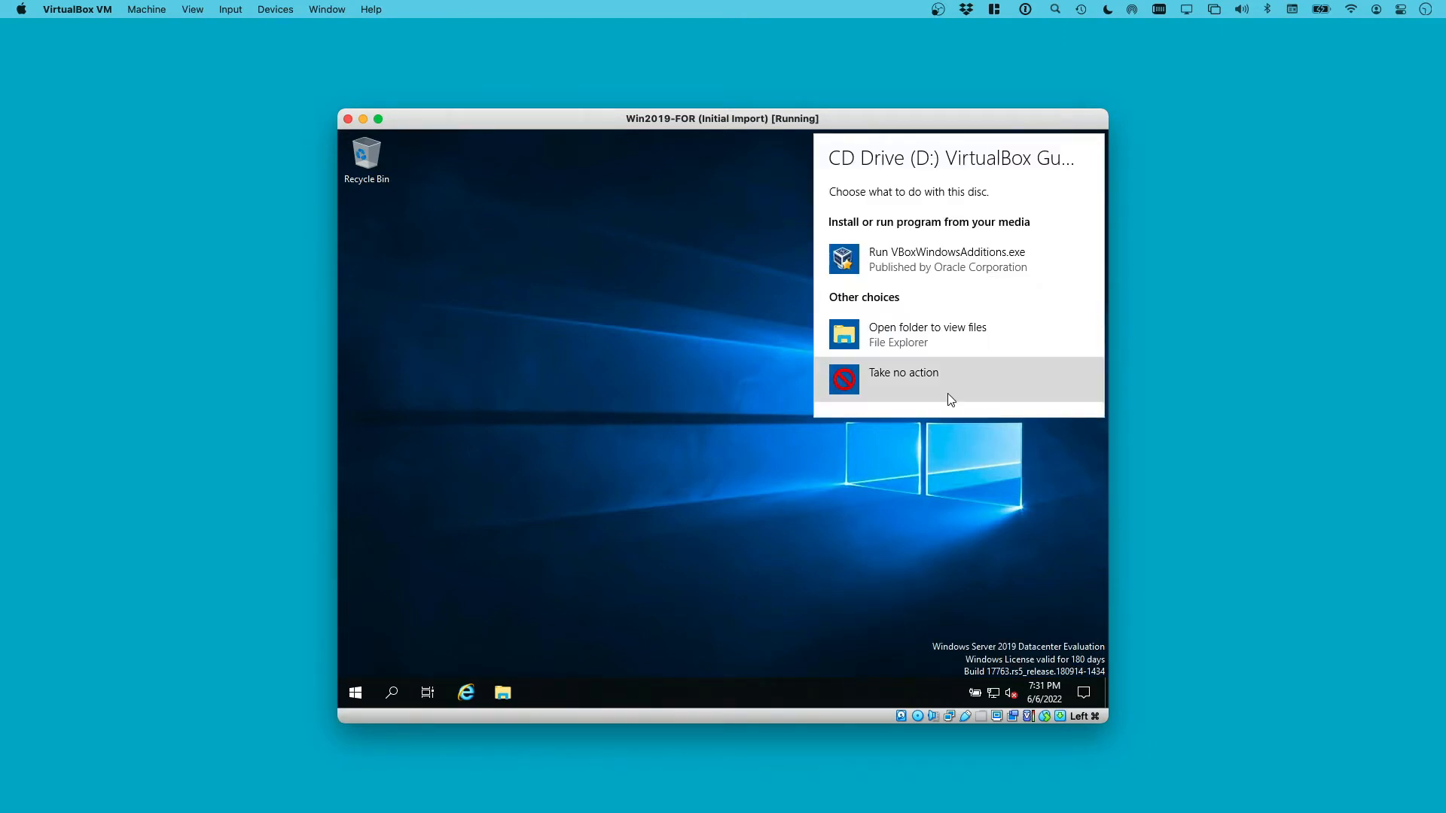
pyautogui.click(901, 261)
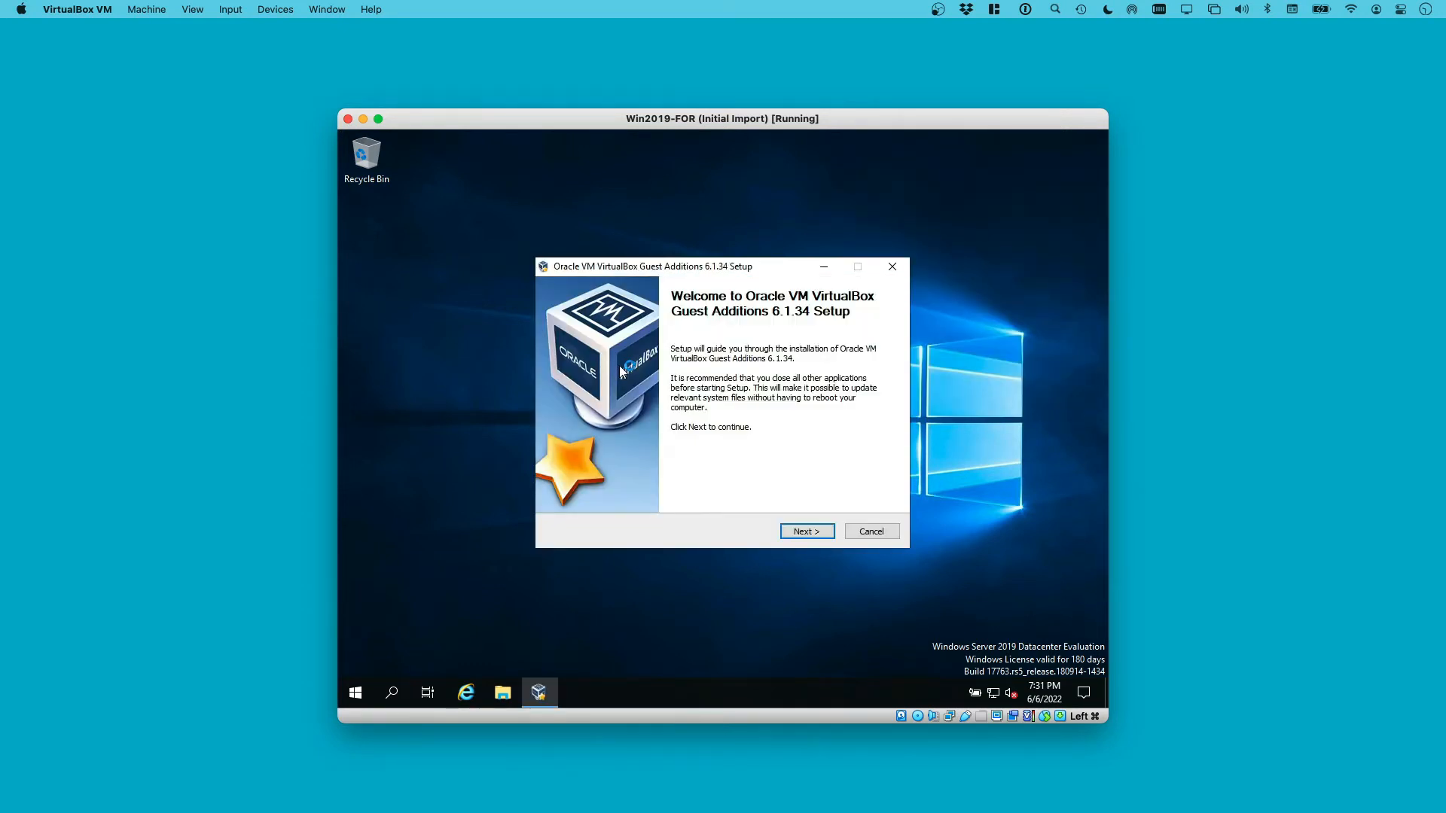
# Install Guest Additions with the default folder and reboot the VM
pyautogui.click(805, 531)
pyautogui.click(808, 532)
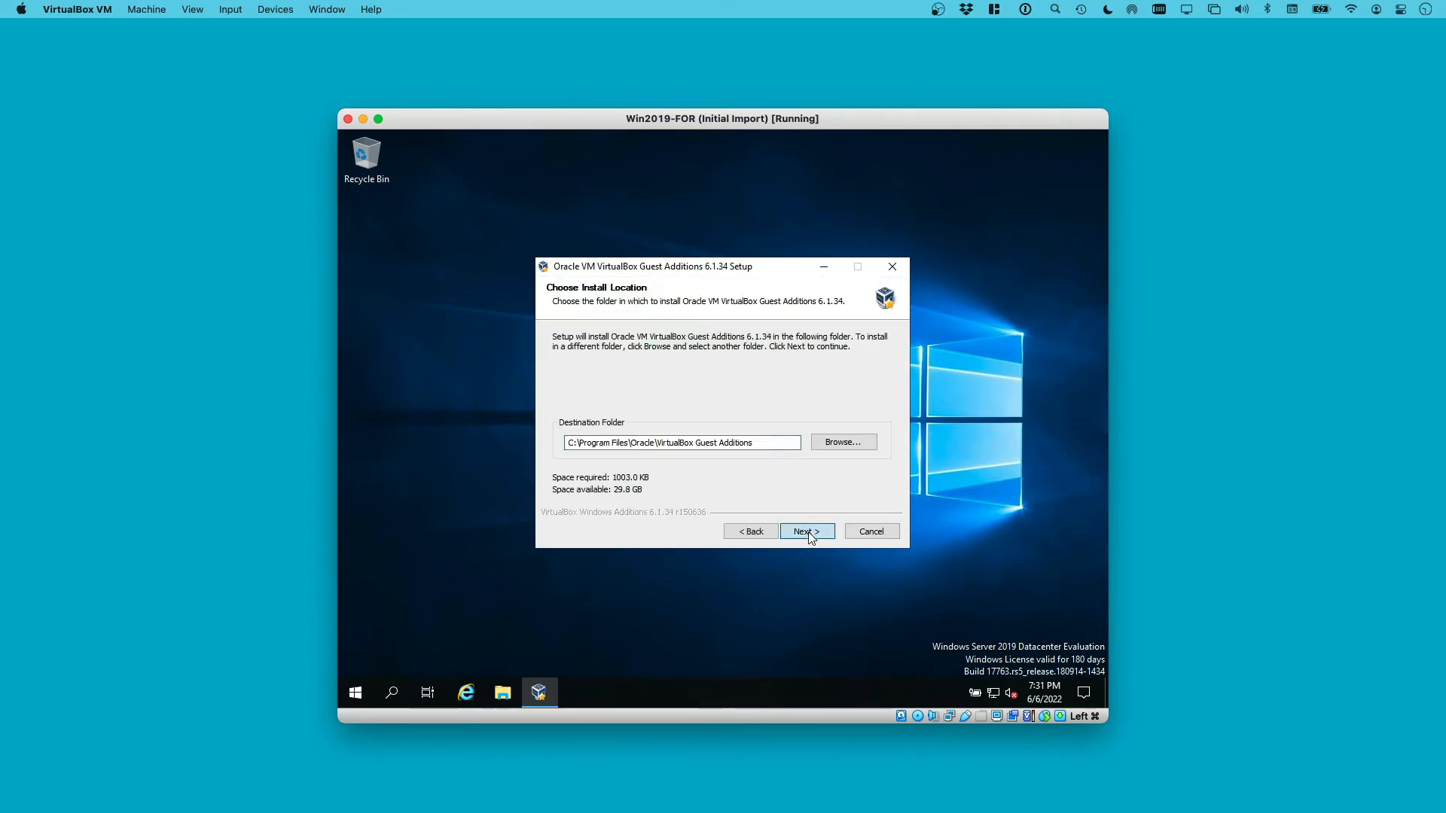
pyautogui.click(808, 531)
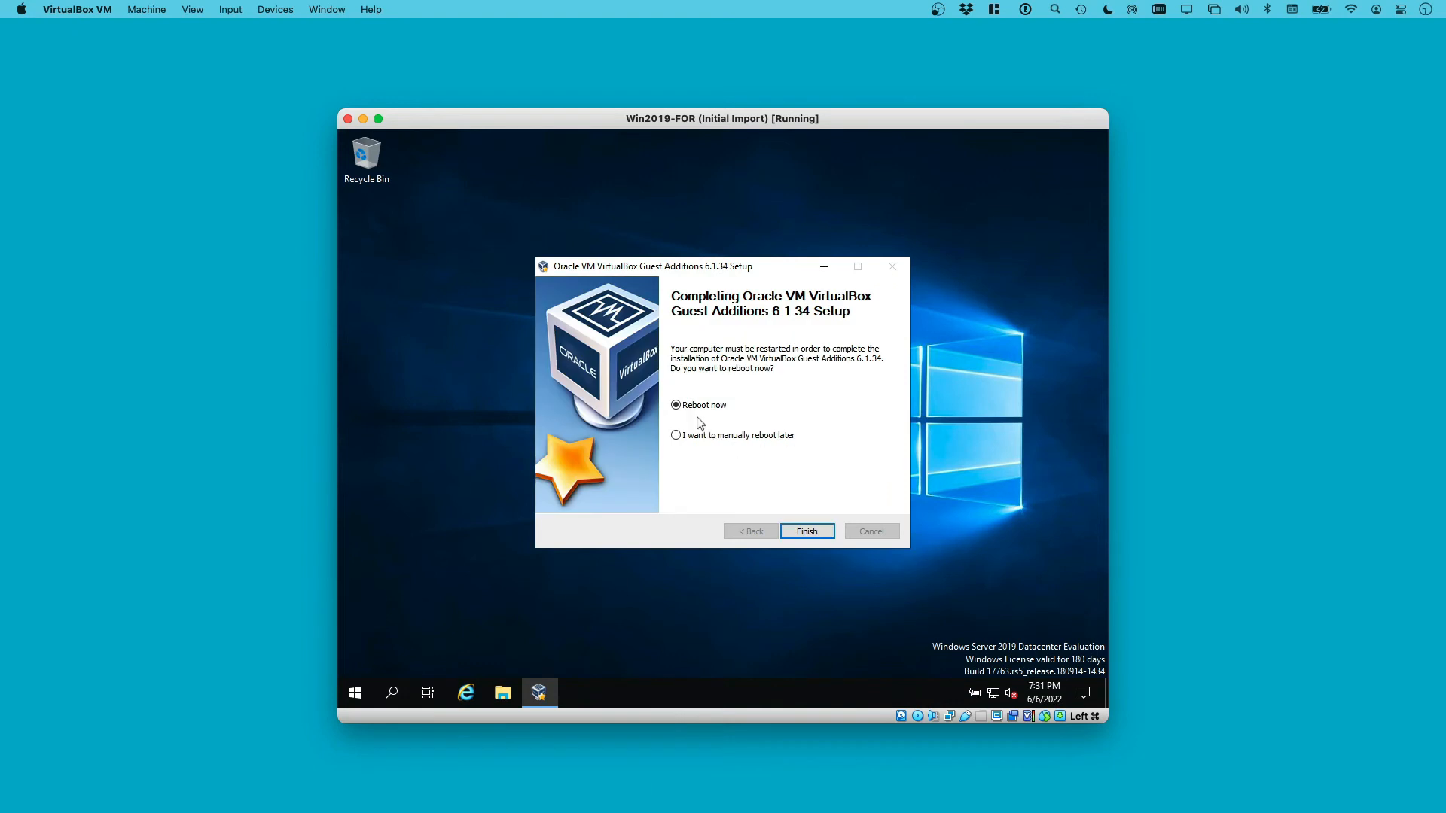
pyautogui.click(811, 530)
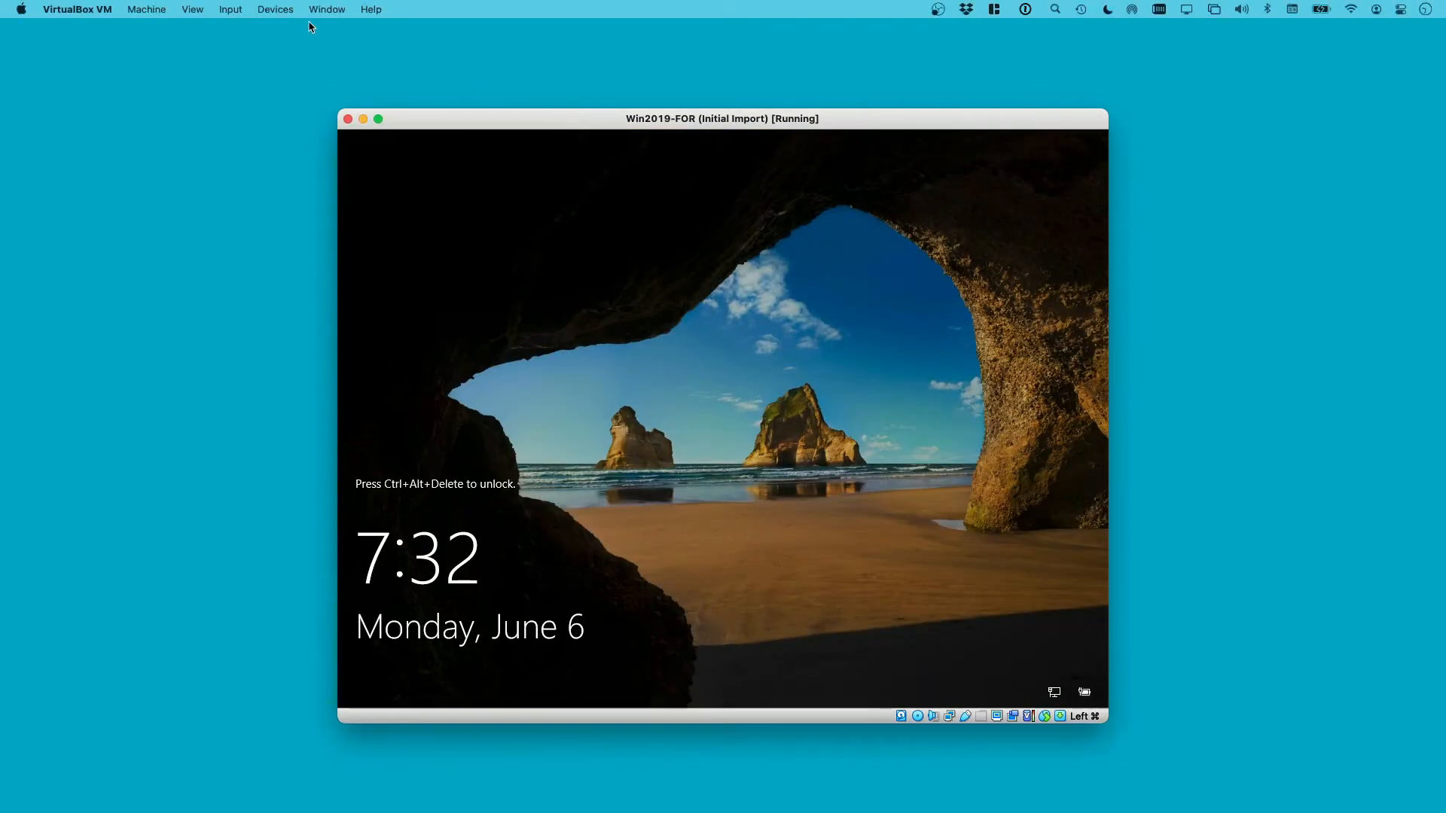
# Send Ctrl-Alt-Del to the restarted guest and sign in as Administrator
pyautogui.click(274, 9)
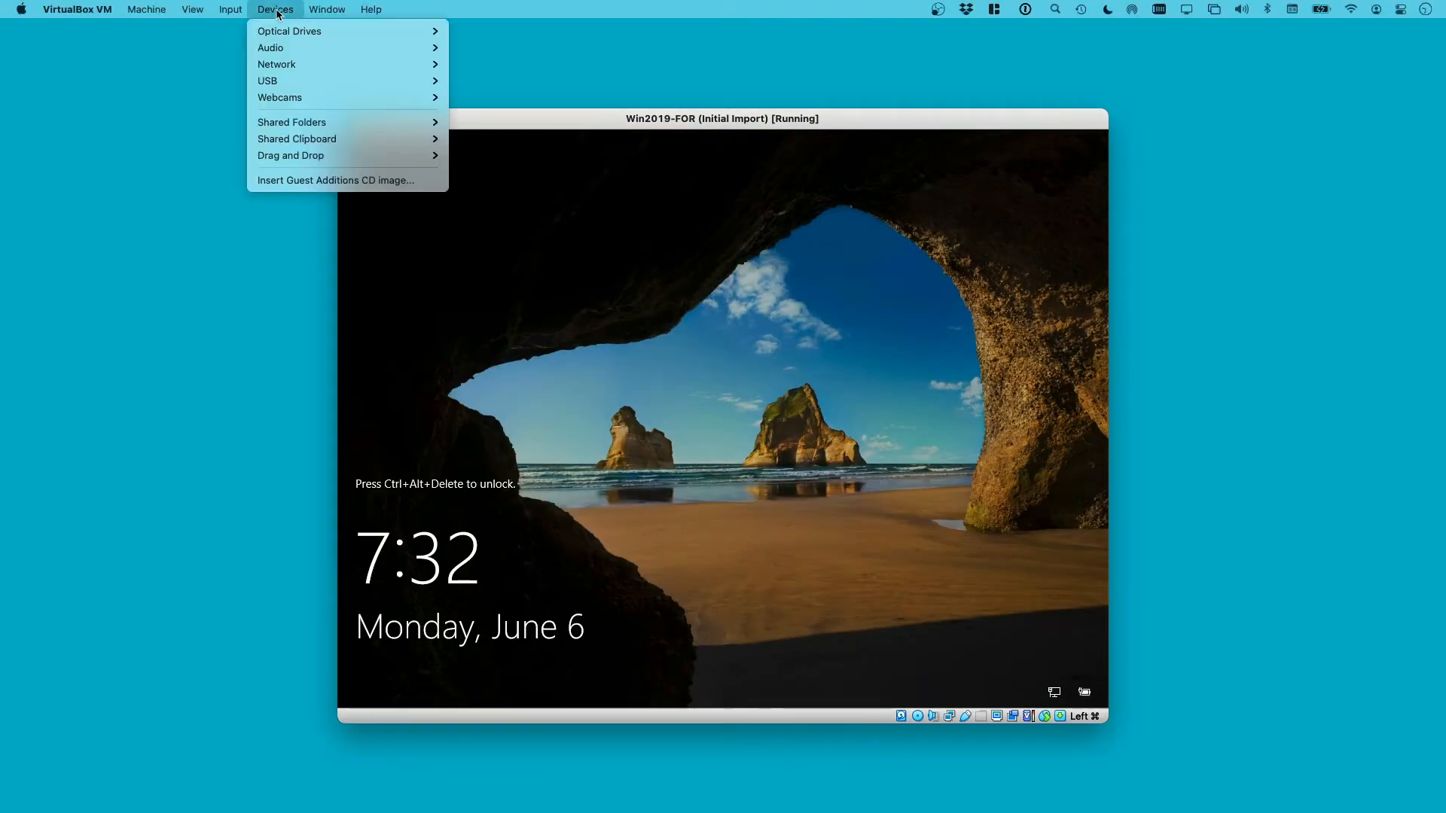
pyautogui.moveTo(251, 32)
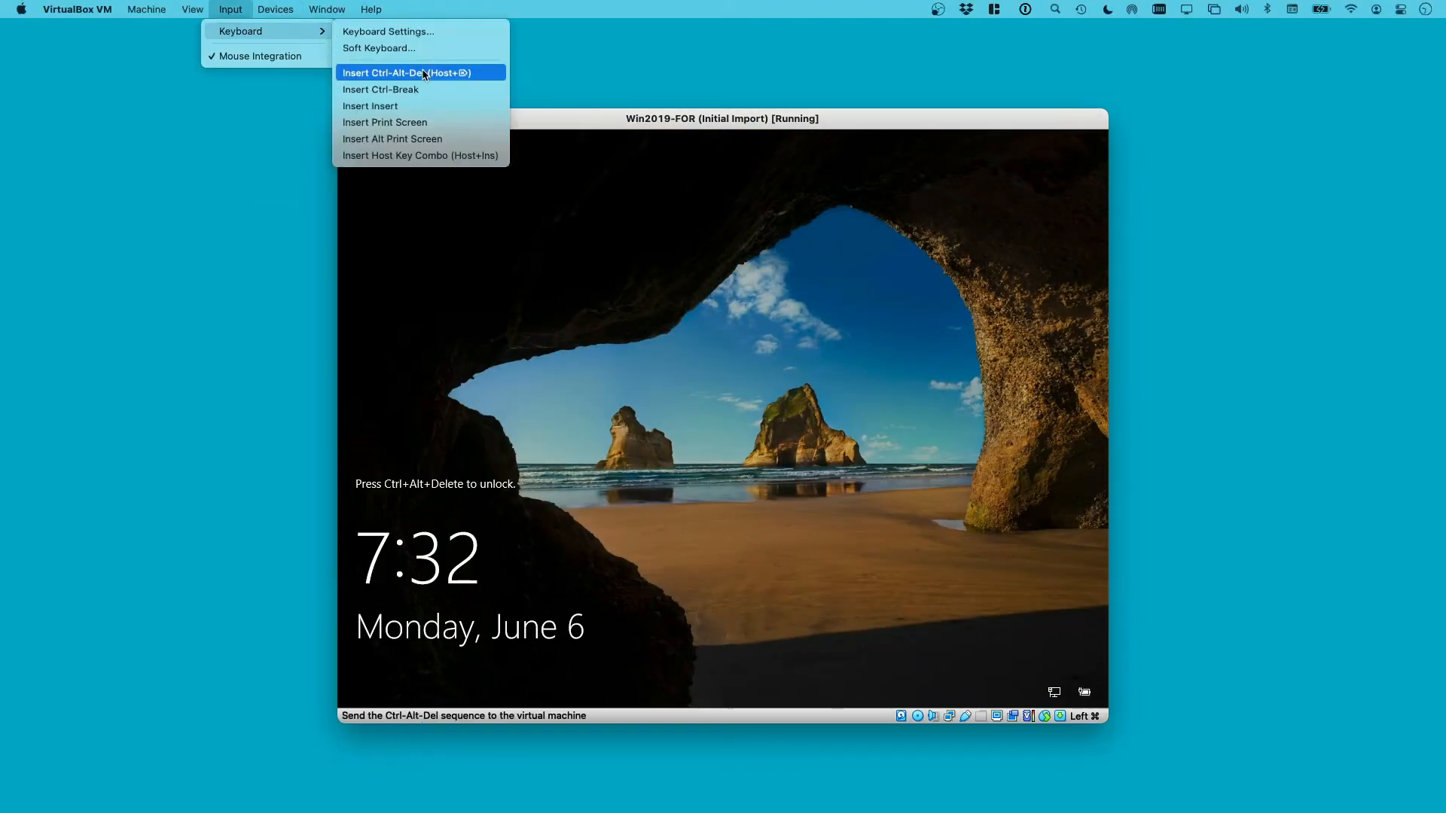
pyautogui.click(452, 73)
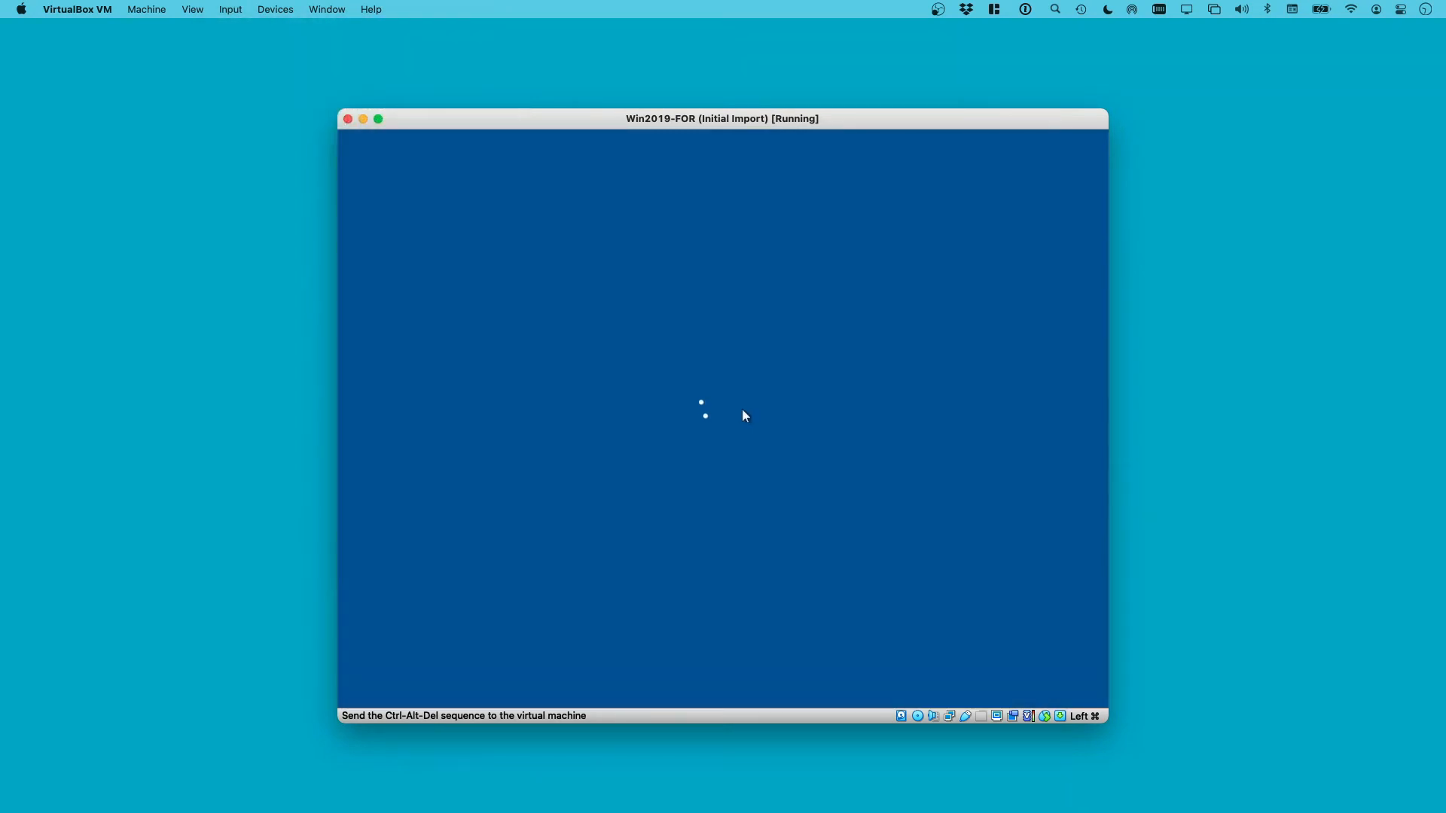
pyautogui.write('•••••••••')
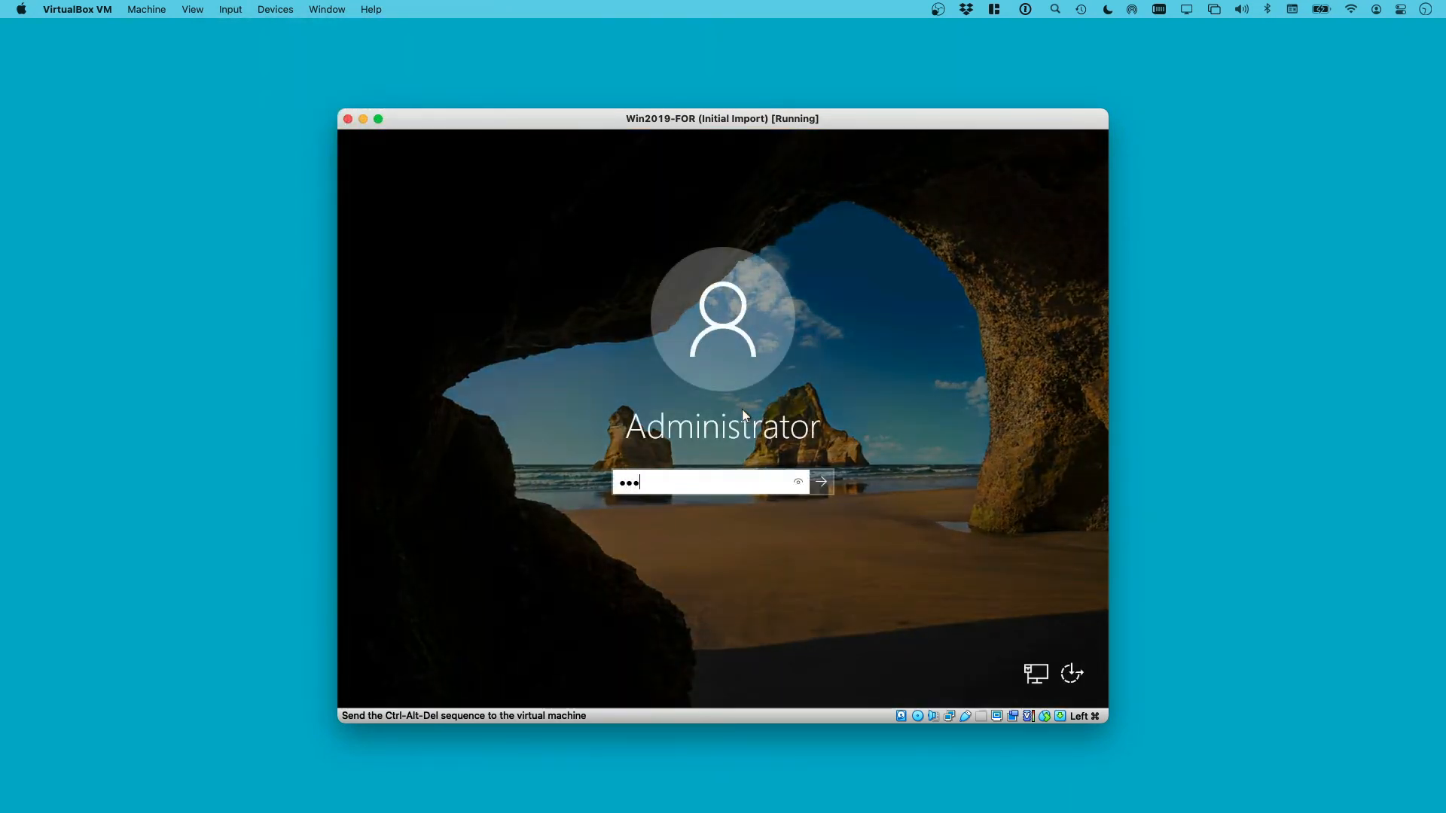
pyautogui.press('Return')
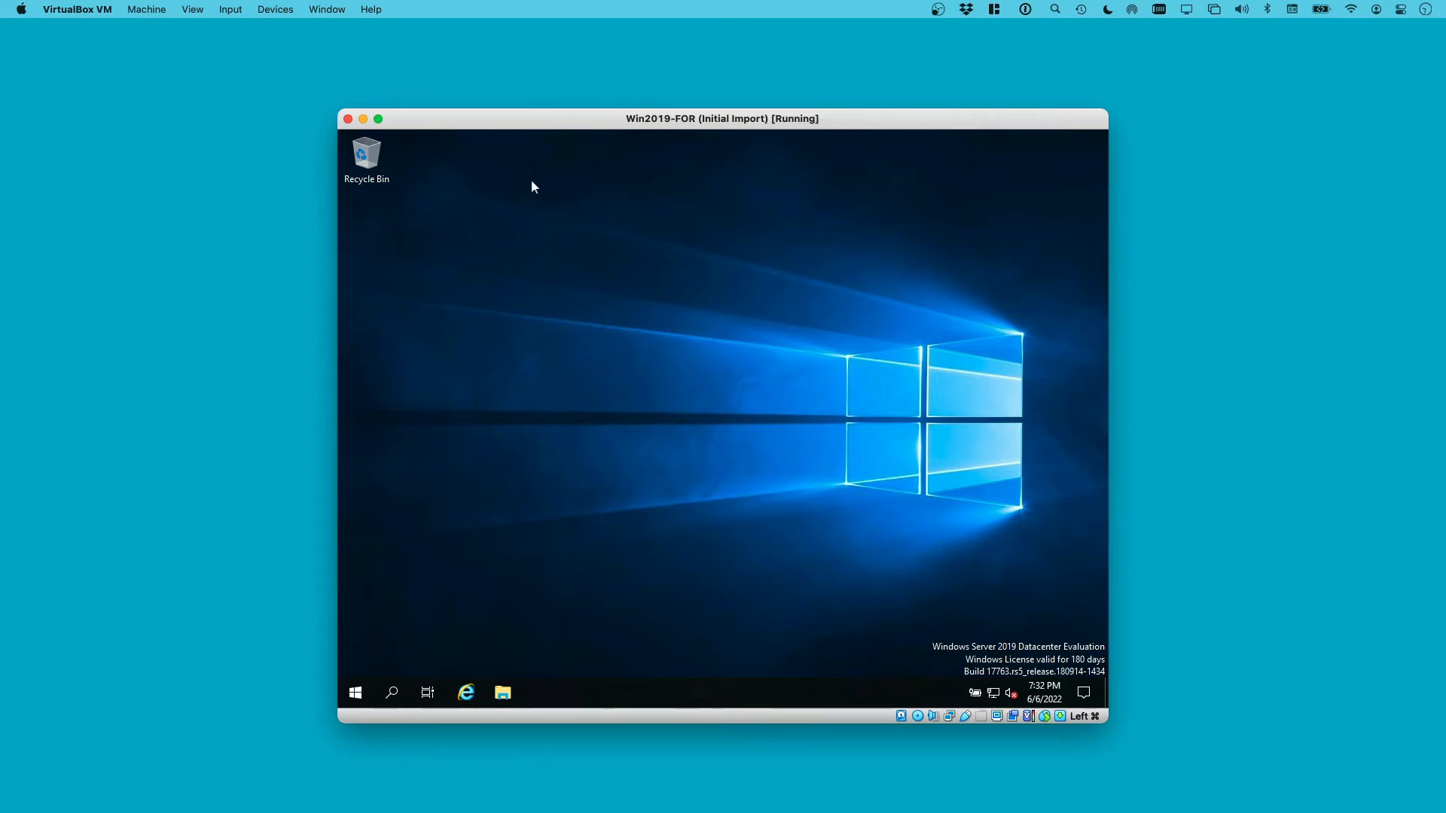
# Maximise the VM window and share host Documents as an auto-mounted, permanent folder
pyautogui.doubleClick(443, 125)
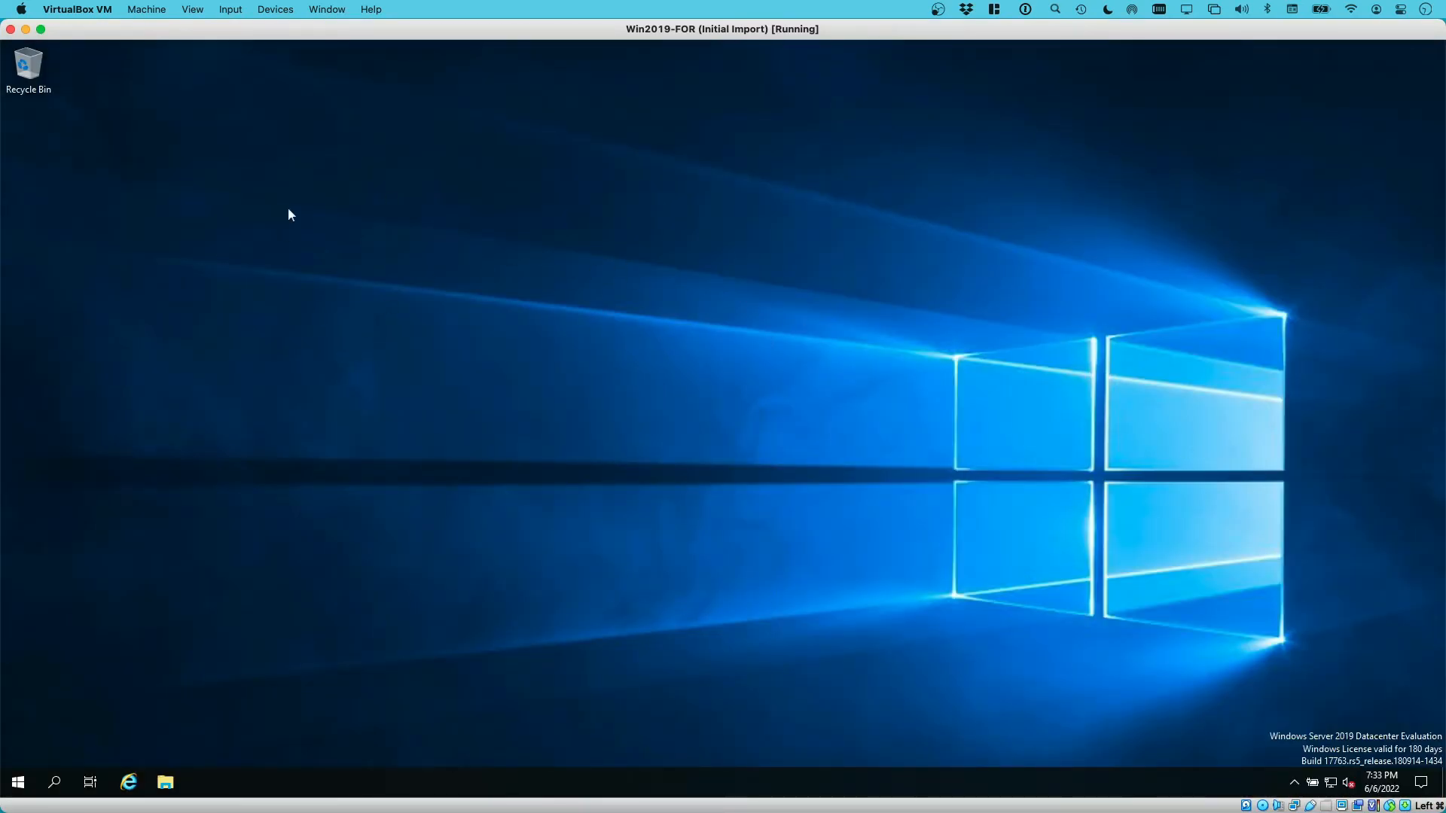
pyautogui.click(274, 10)
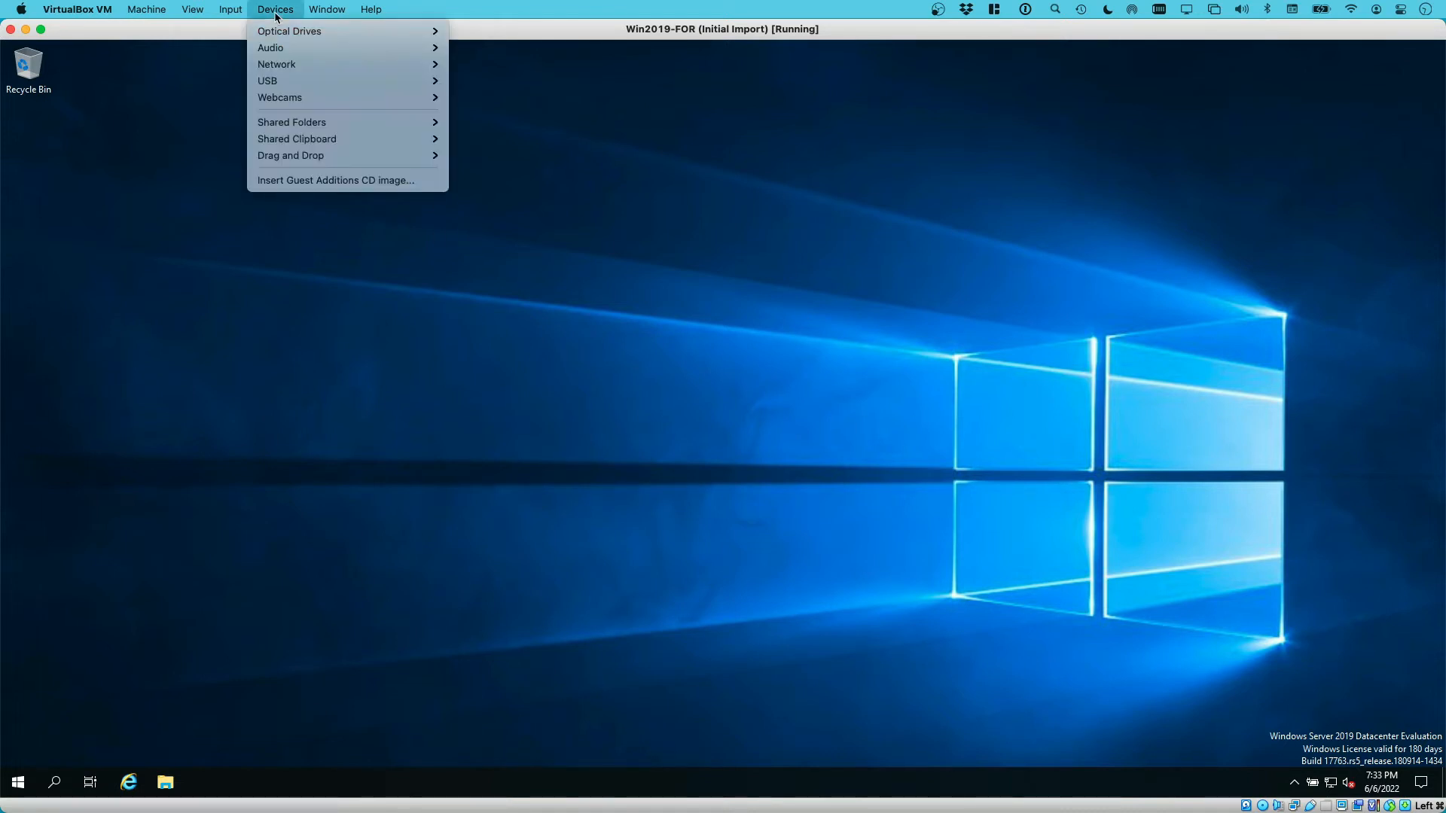
pyautogui.moveTo(372, 122)
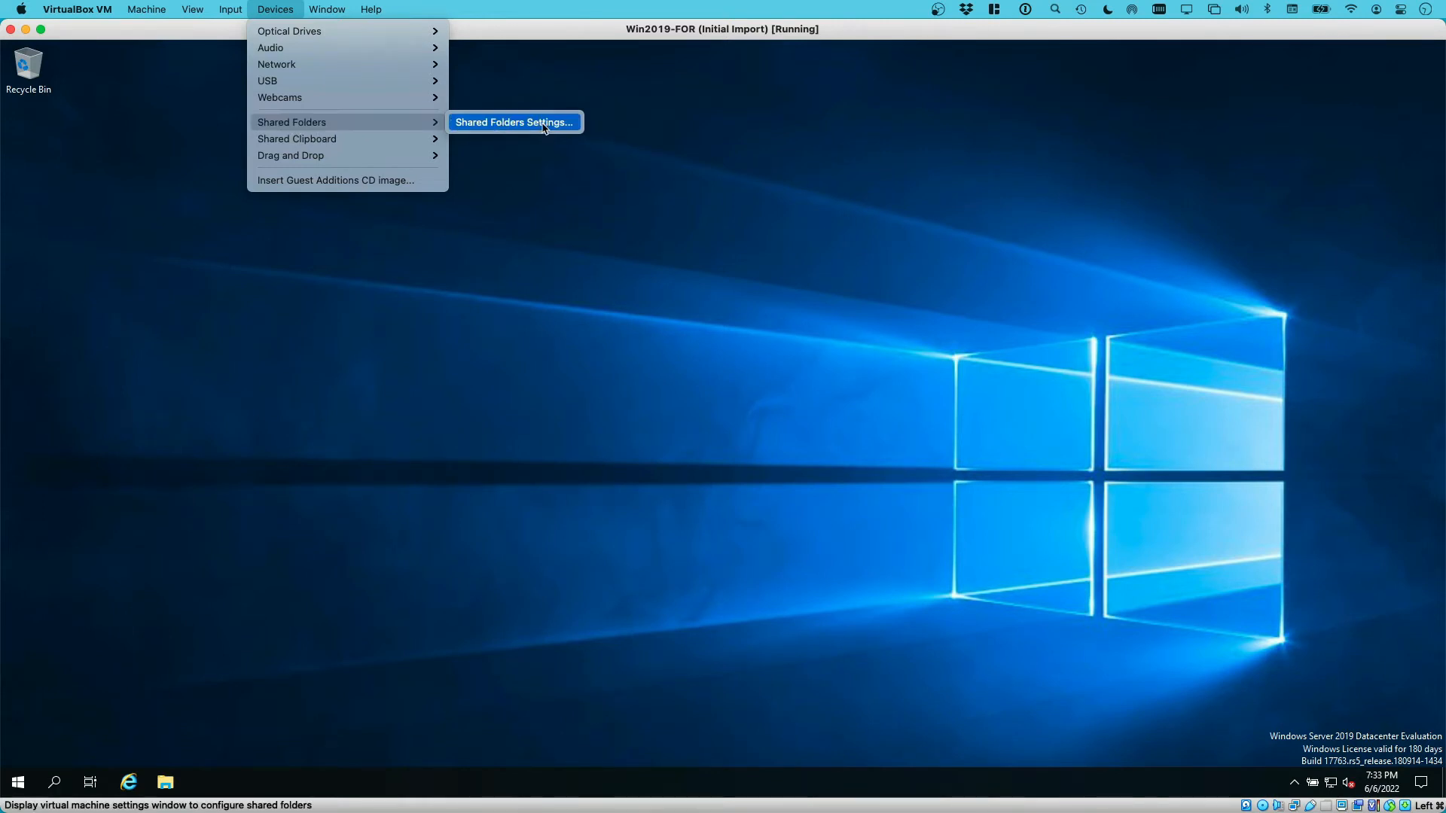
pyautogui.click(511, 124)
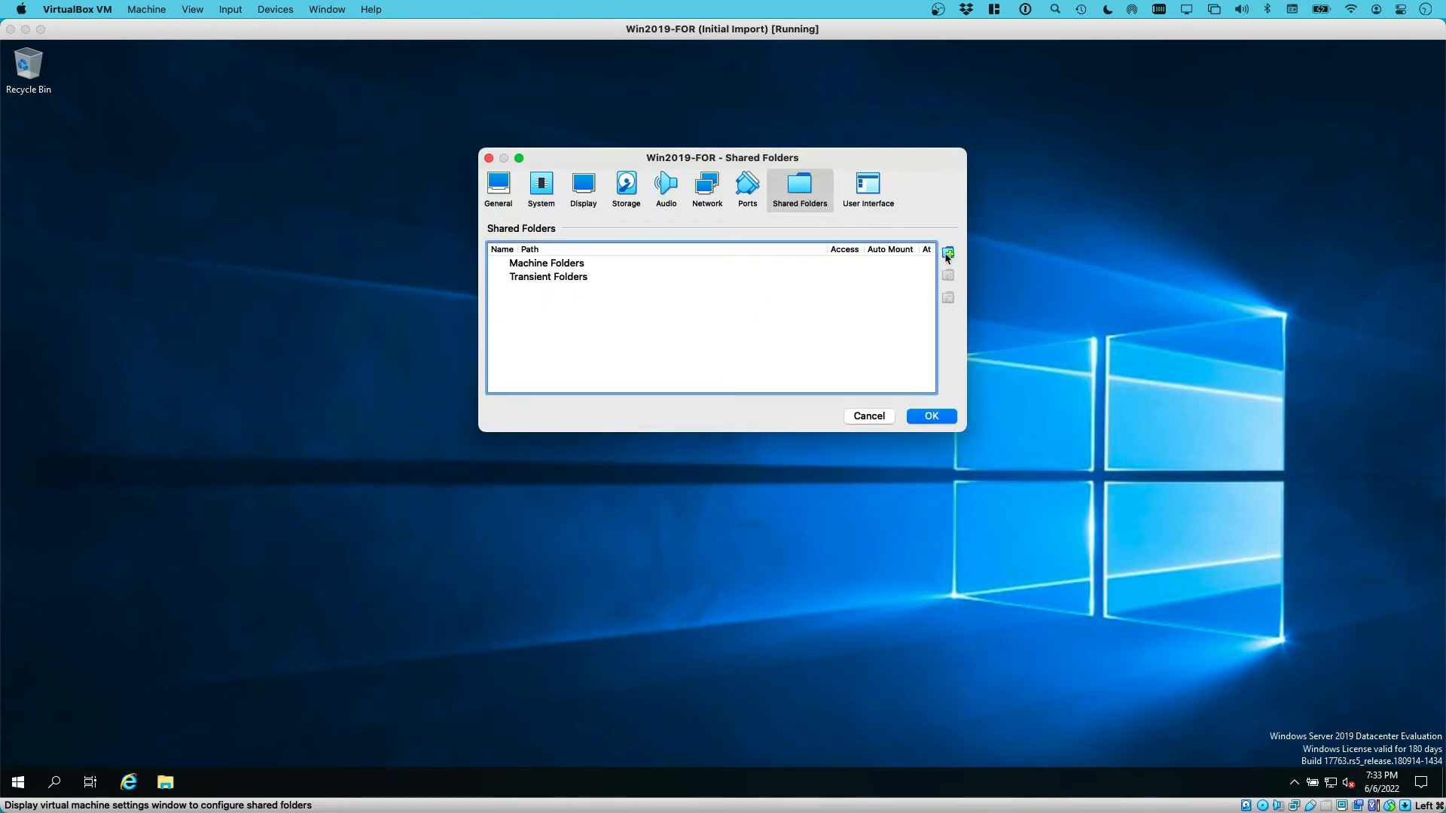
pyautogui.click(948, 253)
pyautogui.click(822, 238)
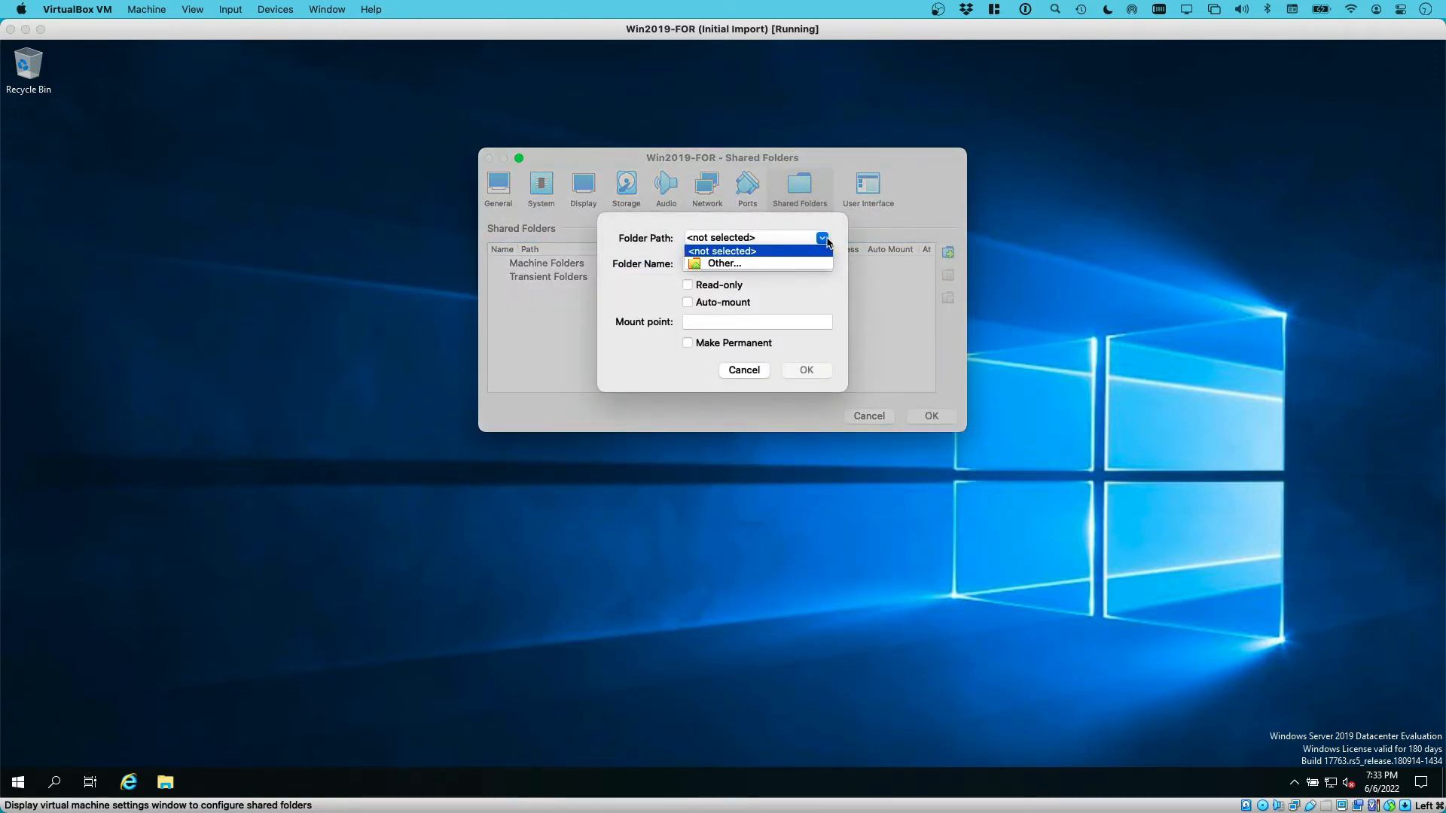
pyautogui.click(767, 265)
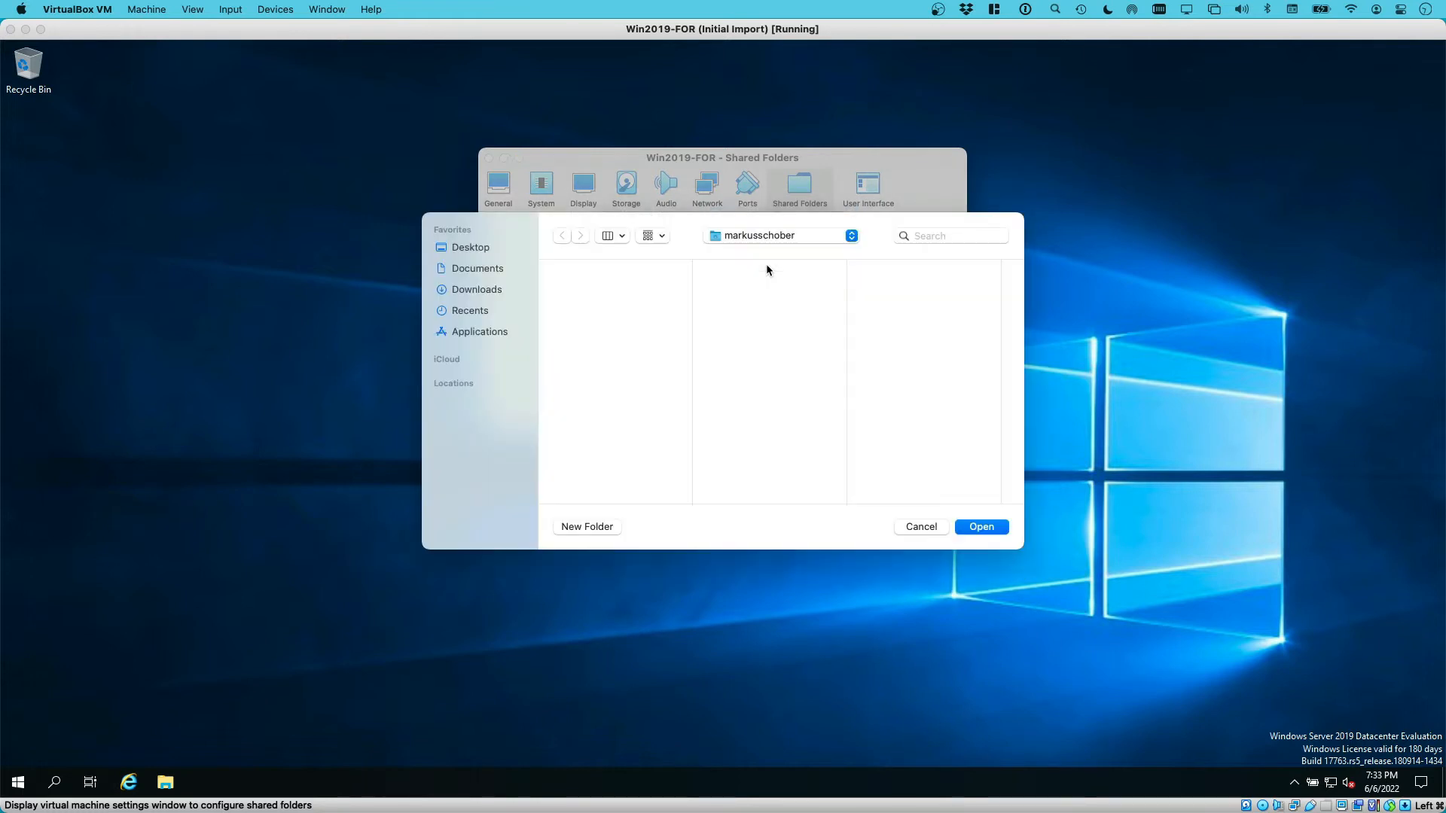
pyautogui.click(479, 270)
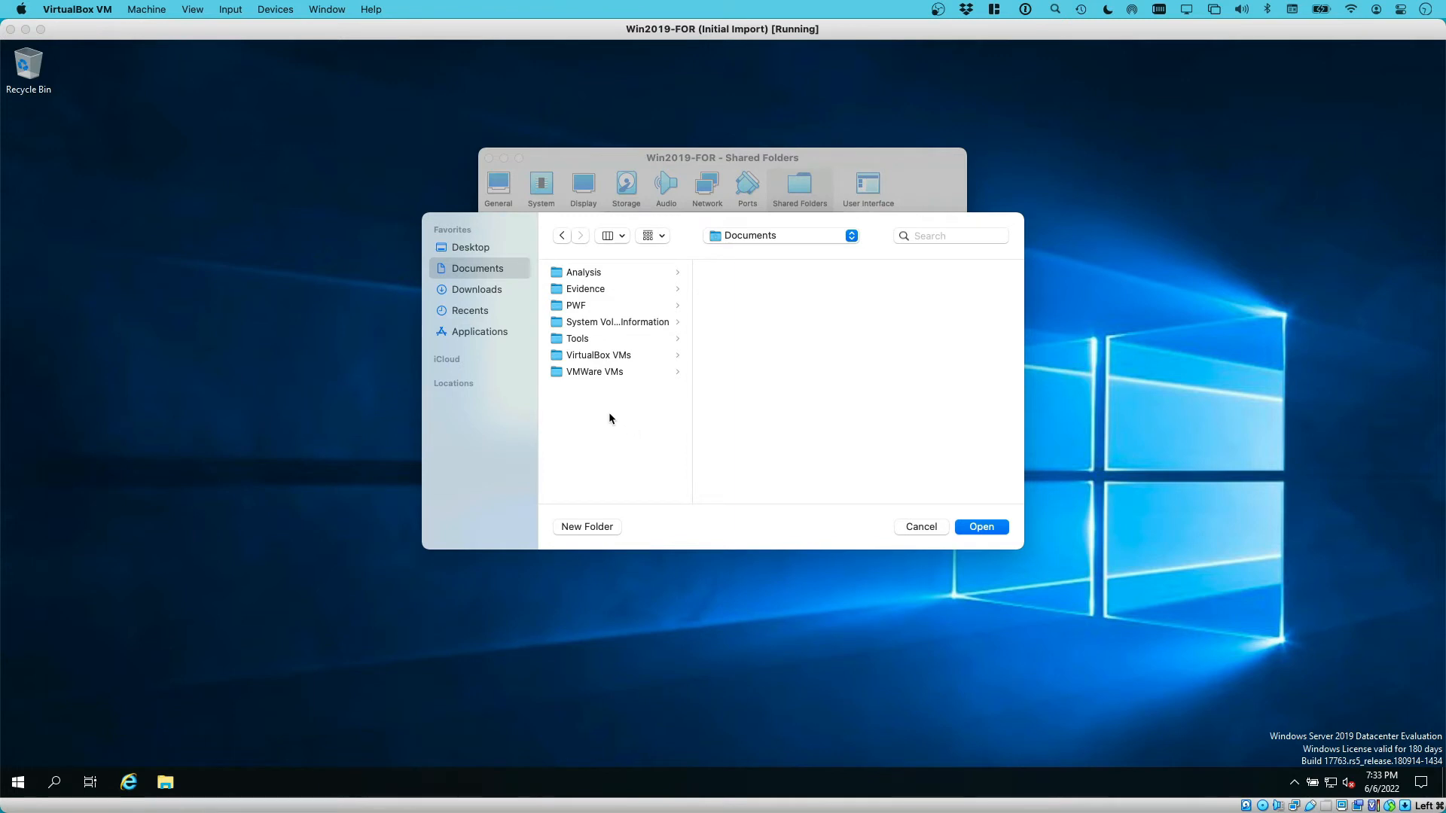
pyautogui.click(975, 530)
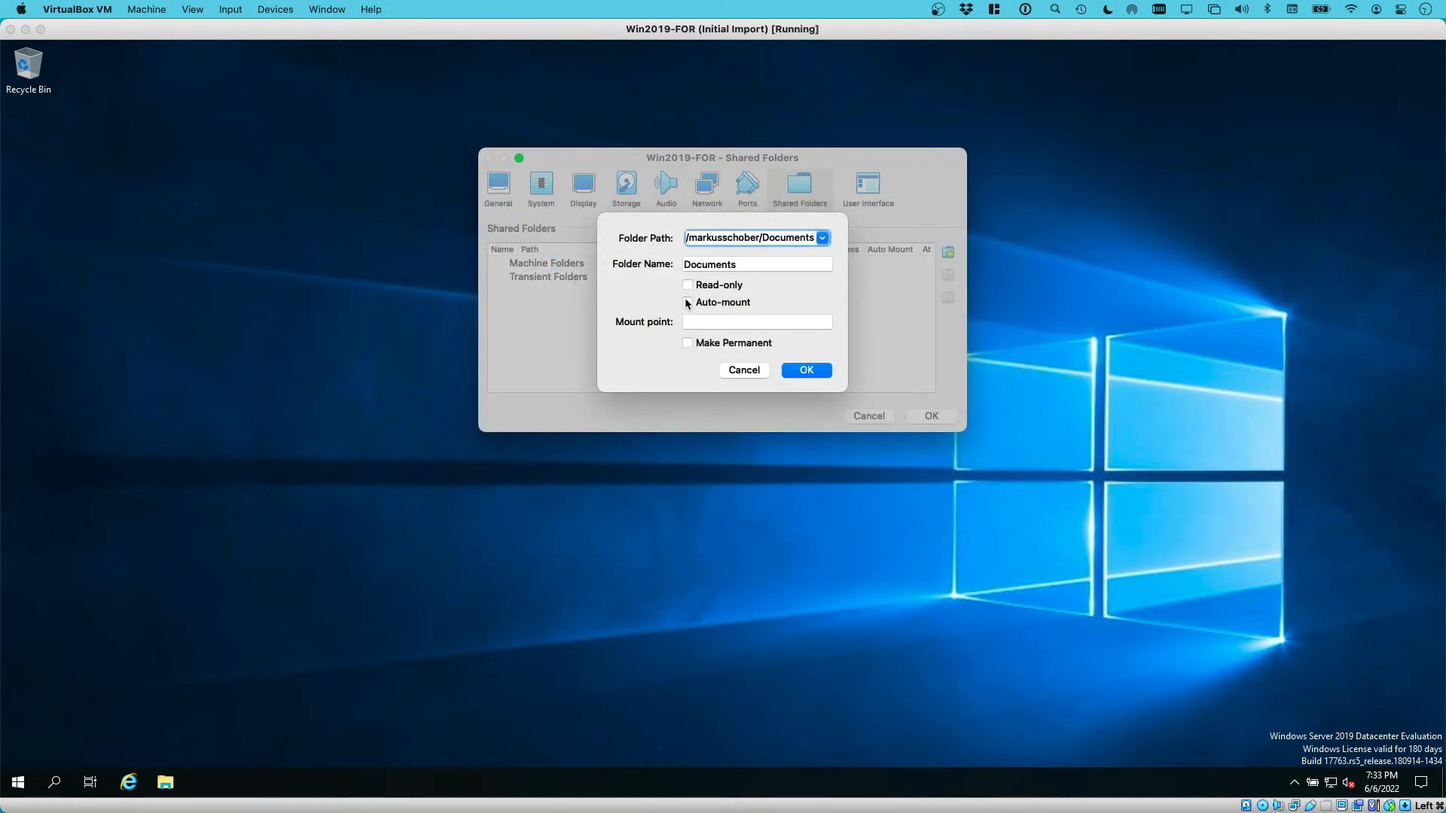
pyautogui.click(687, 302)
pyautogui.click(686, 343)
pyautogui.click(821, 370)
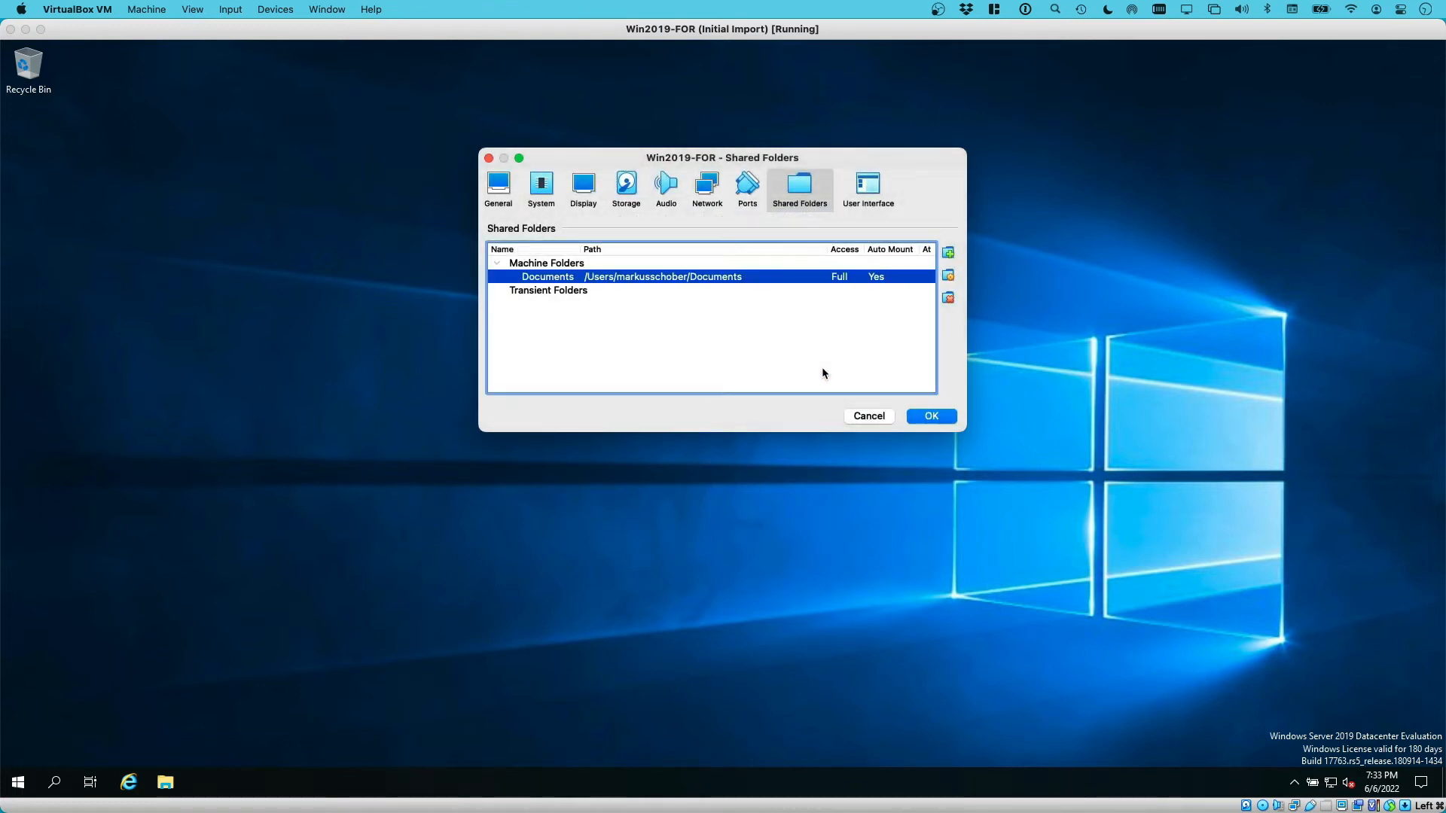
pyautogui.click(938, 418)
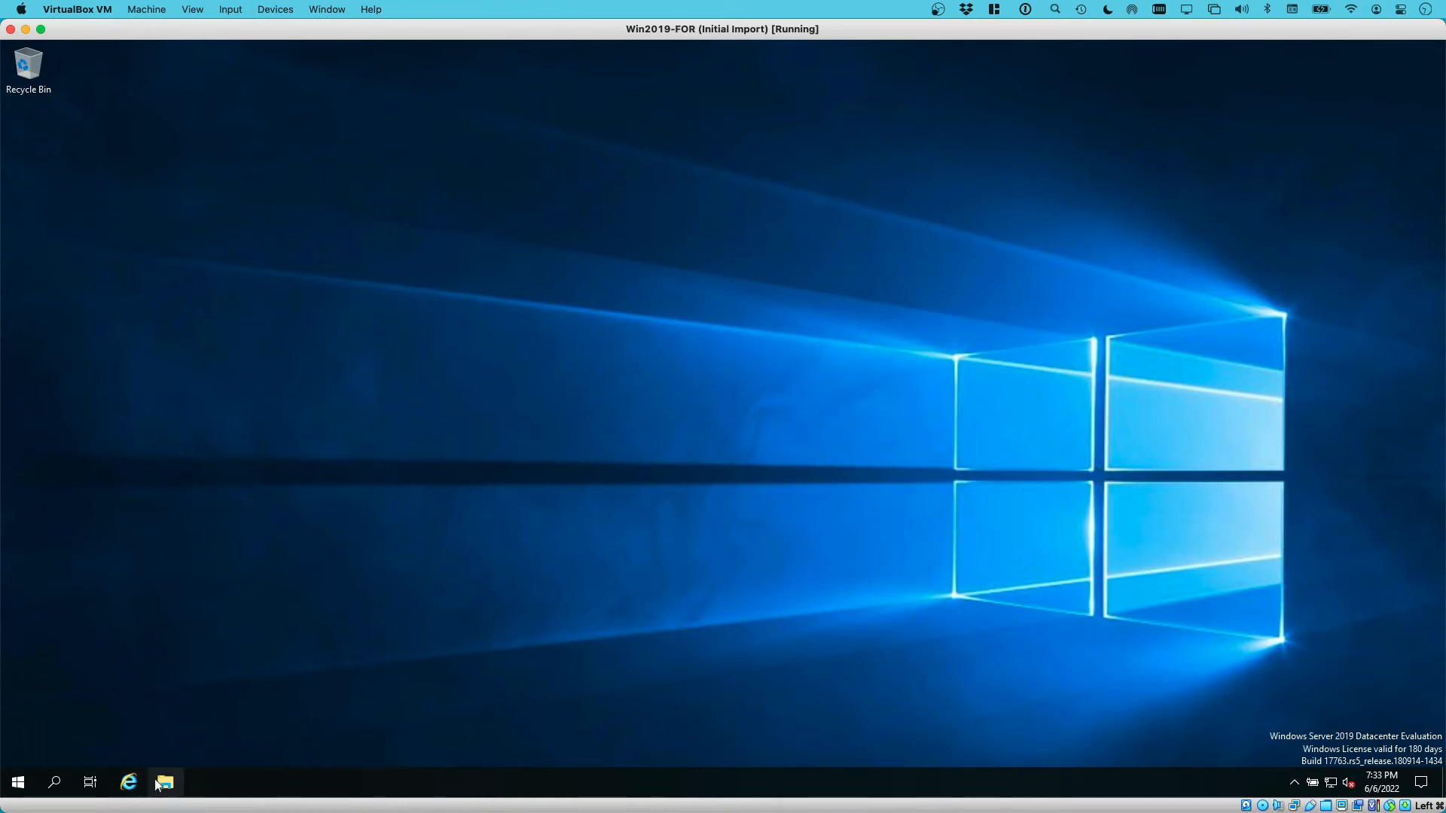
pyautogui.press('super+e')
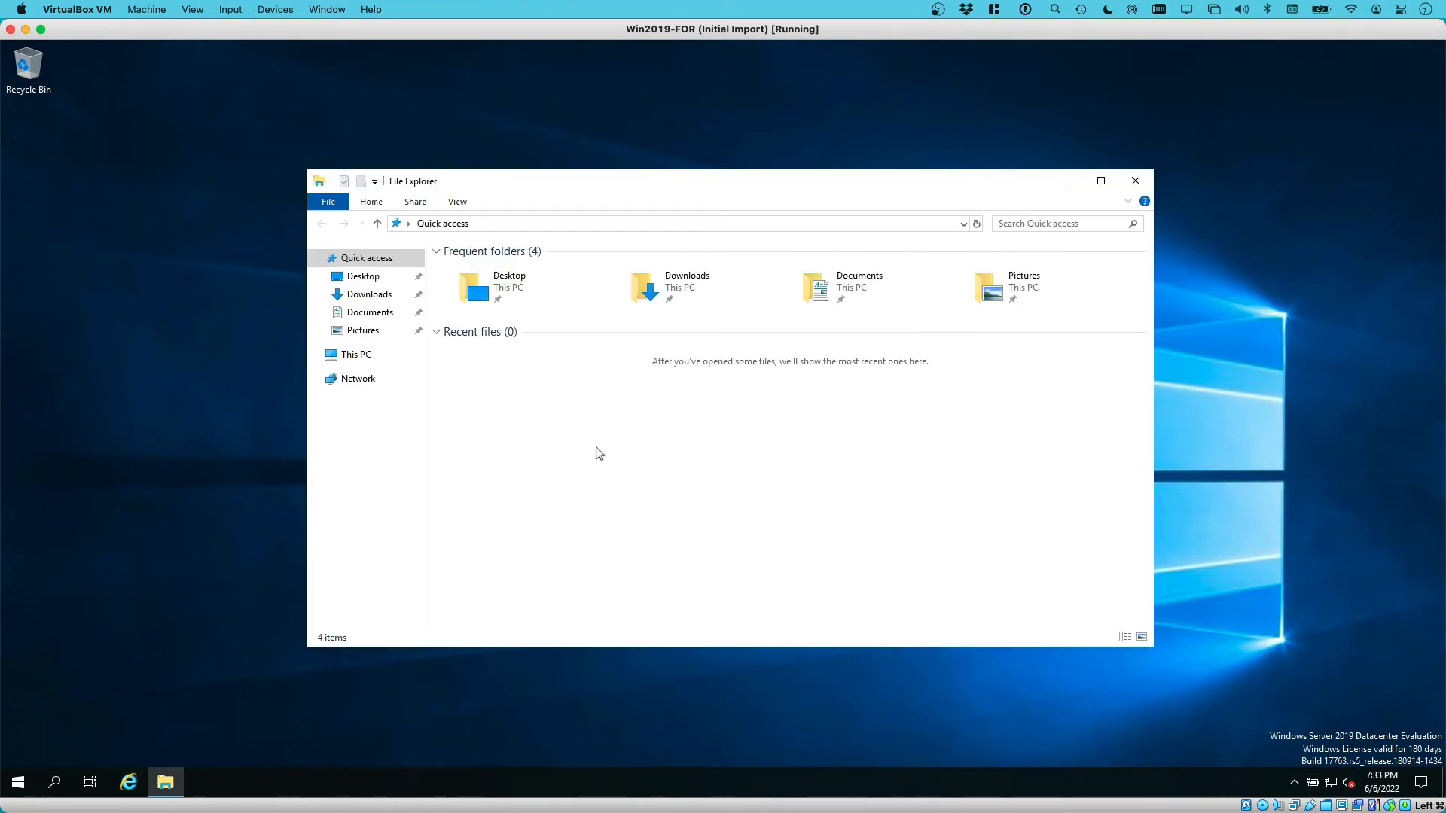
pyautogui.click(356, 355)
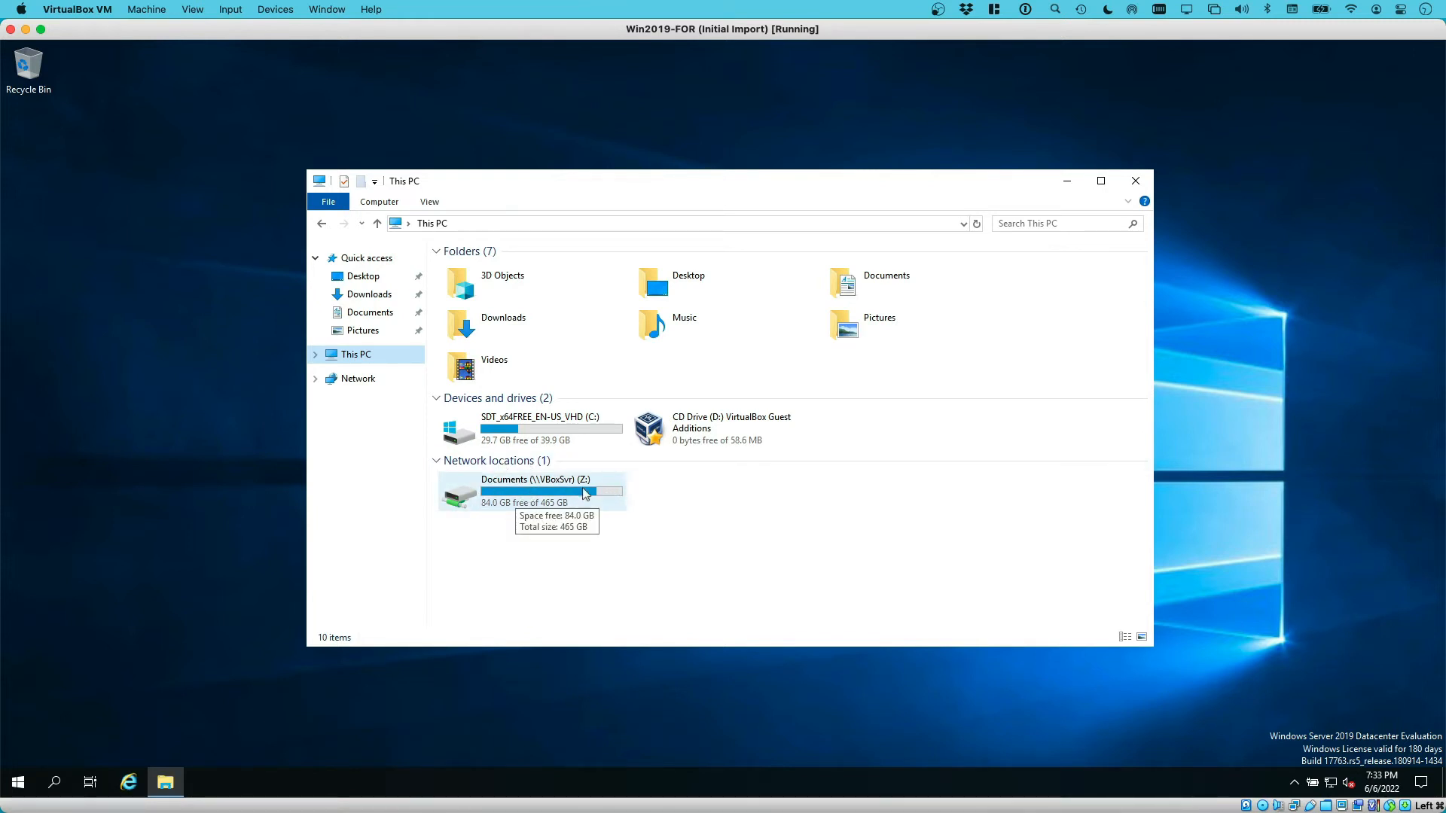
pyautogui.click(617, 502)
pyautogui.doubleClick(617, 502)
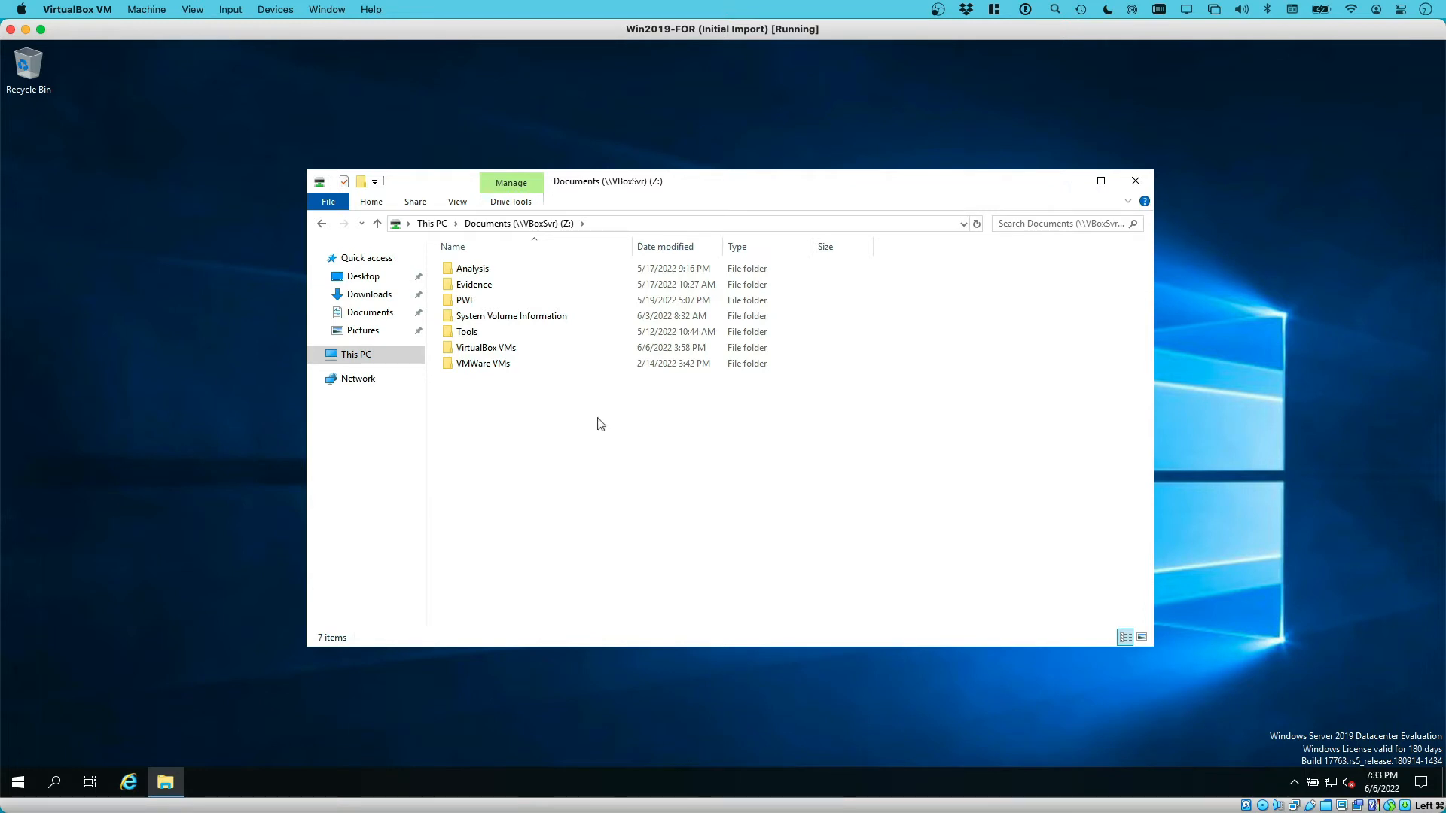
pyautogui.click(1136, 181)
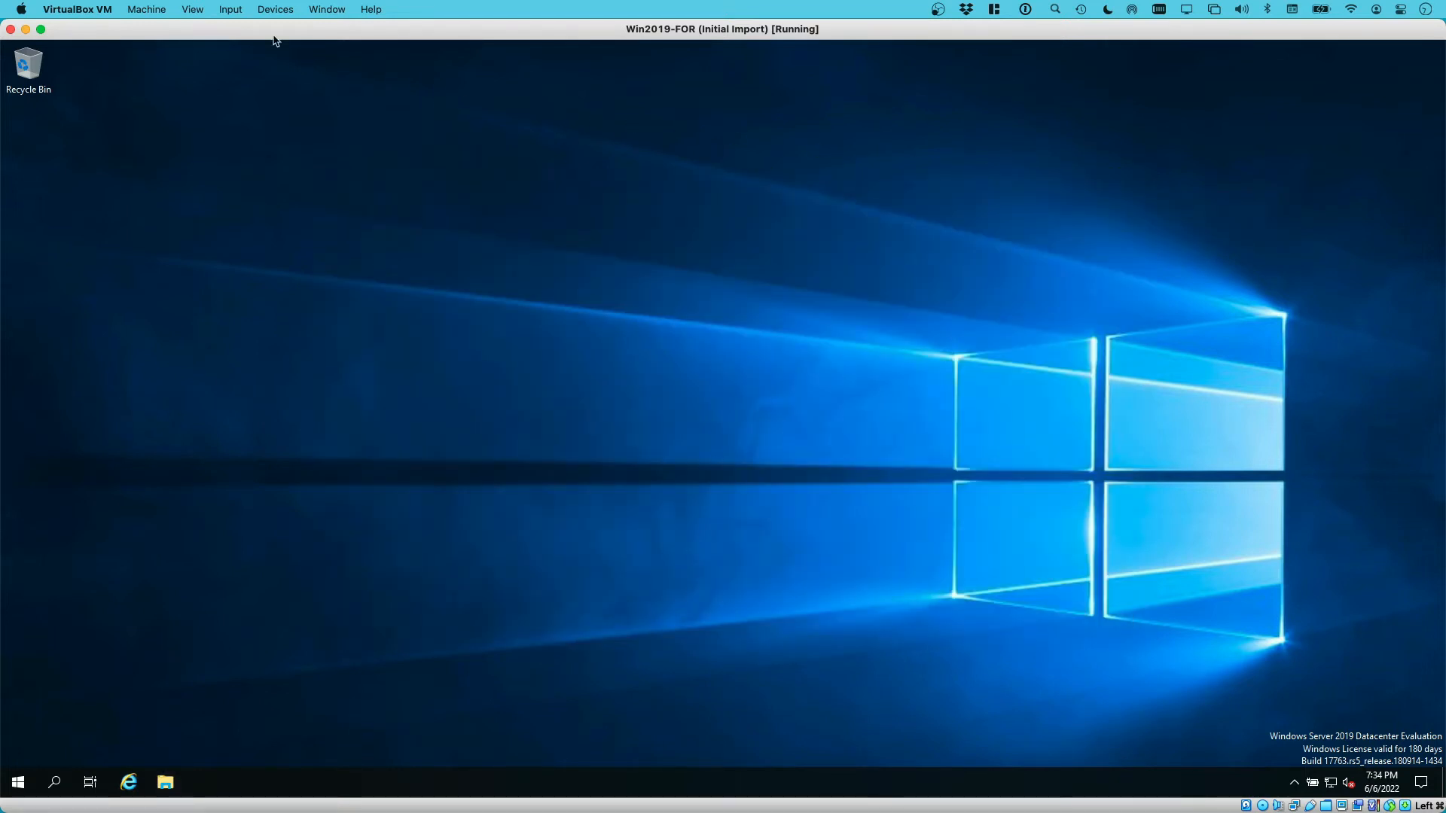
# Set both Shared Clipboard and Drag and Drop to Bidirectional from the Devices menu
pyautogui.click(269, 10)
pyautogui.moveTo(328, 139)
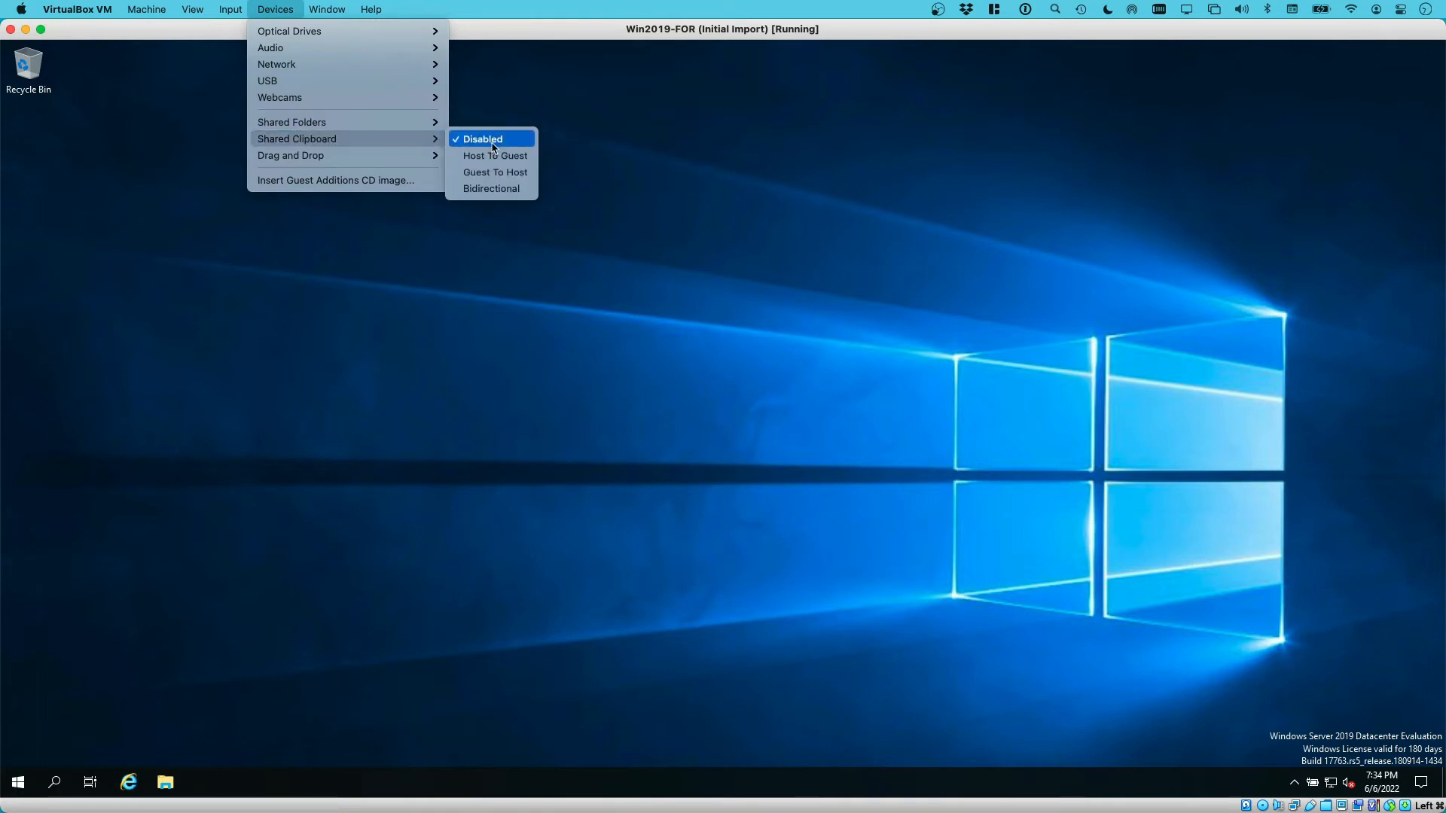
pyautogui.click(498, 189)
pyautogui.click(275, 9)
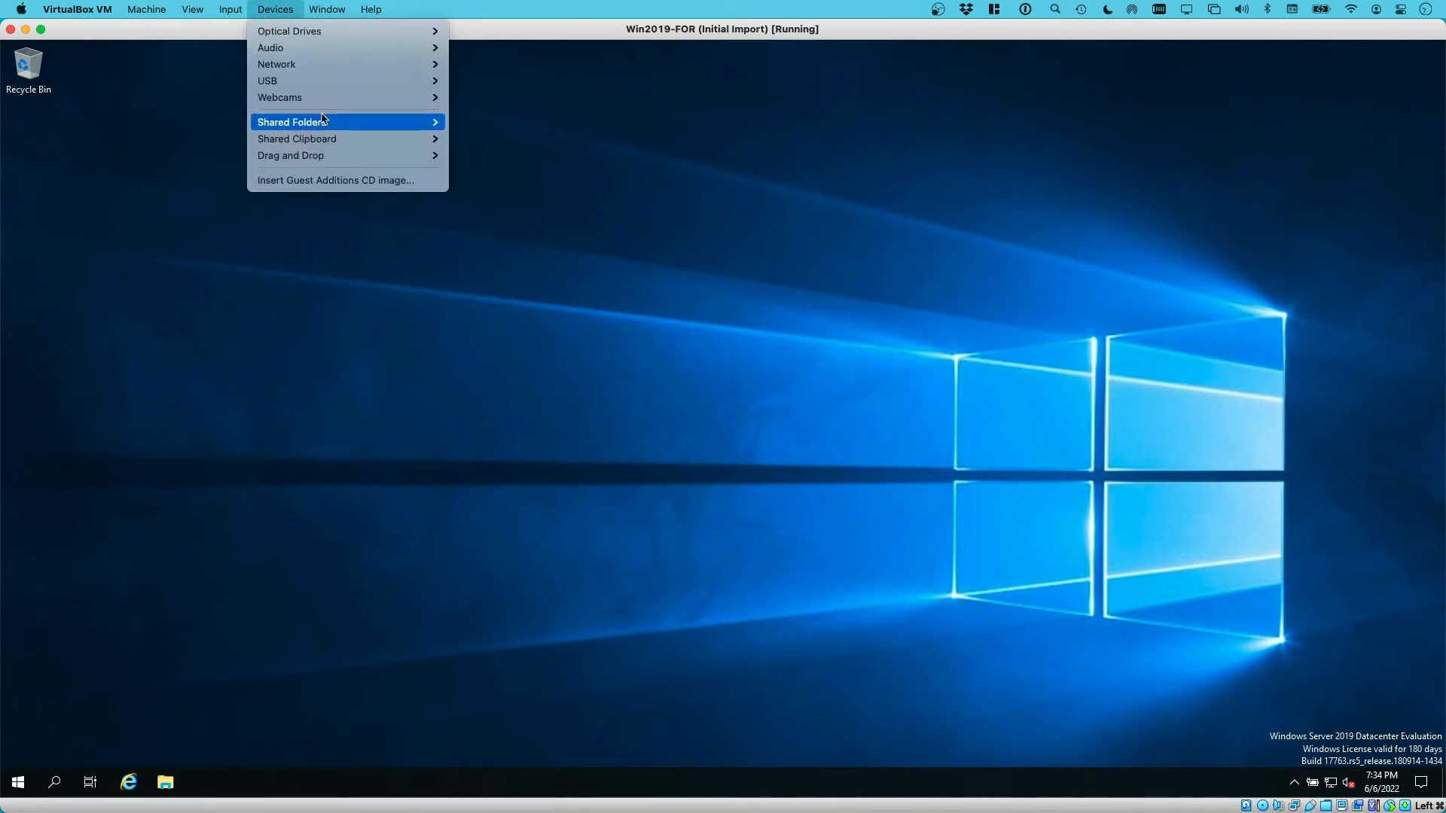
pyautogui.moveTo(353, 165)
pyautogui.click(493, 205)
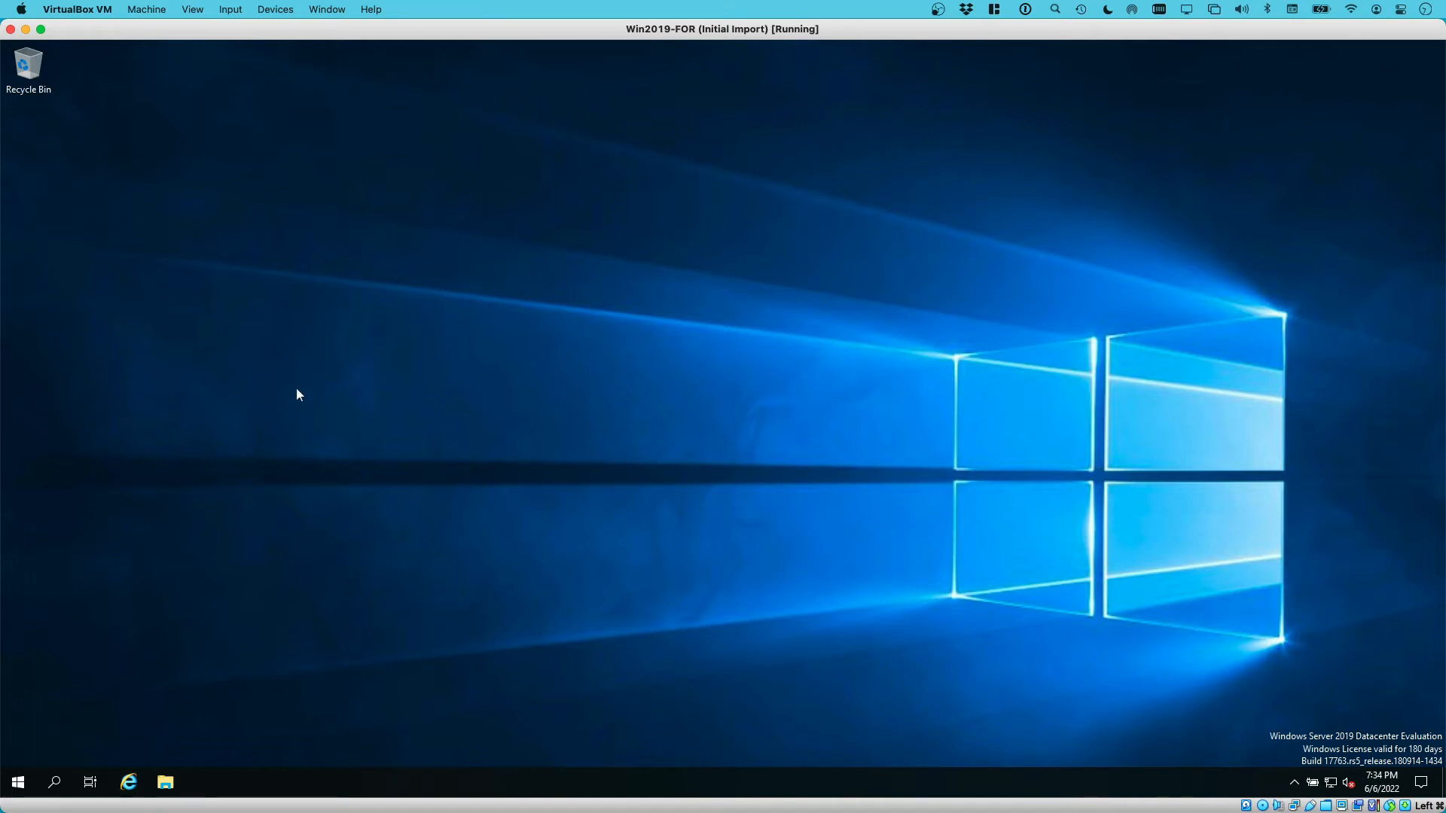
# Shut down the Windows guest through Start > Power, confirming with Continue
pyautogui.click(19, 783)
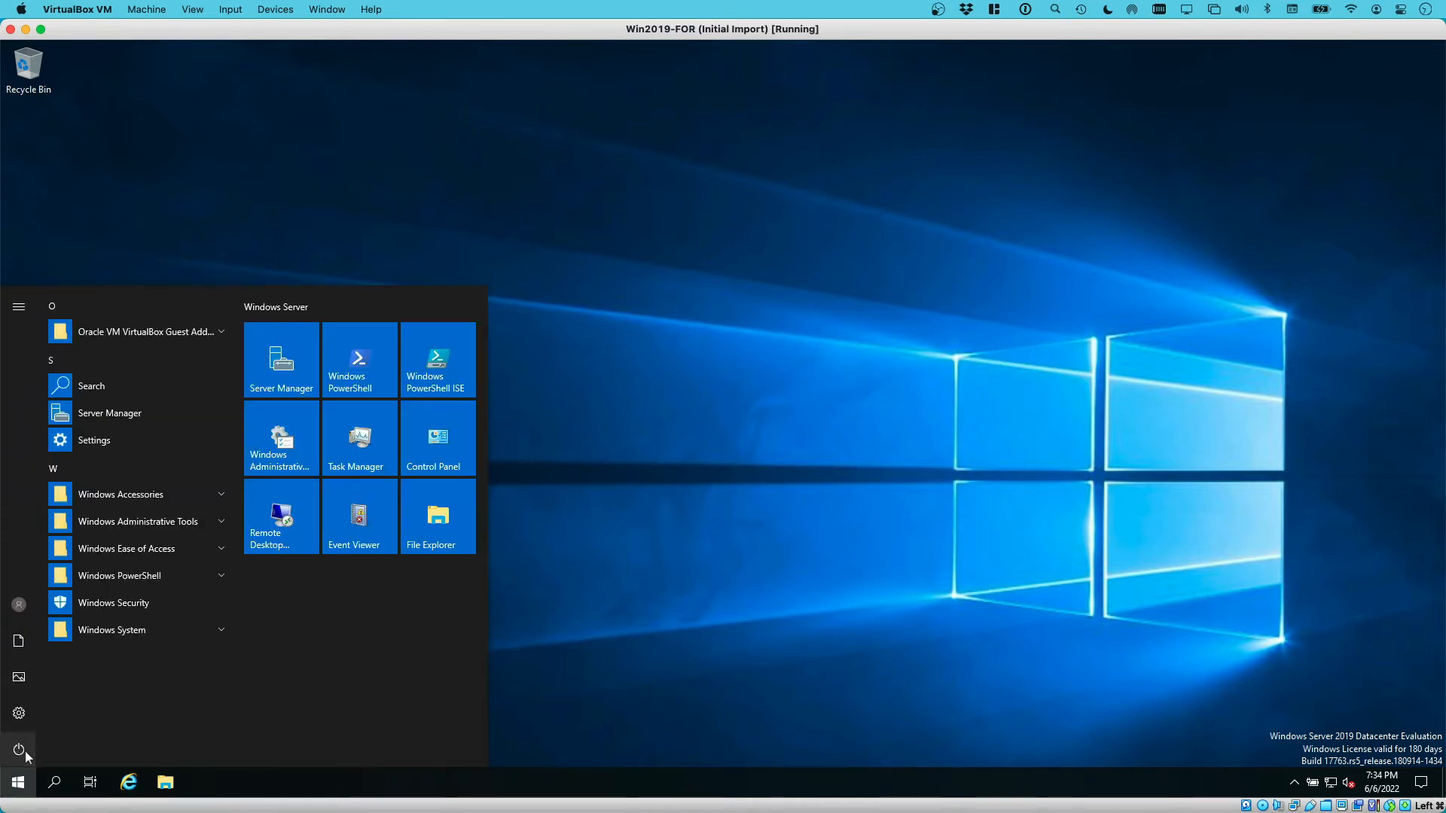
pyautogui.click(20, 750)
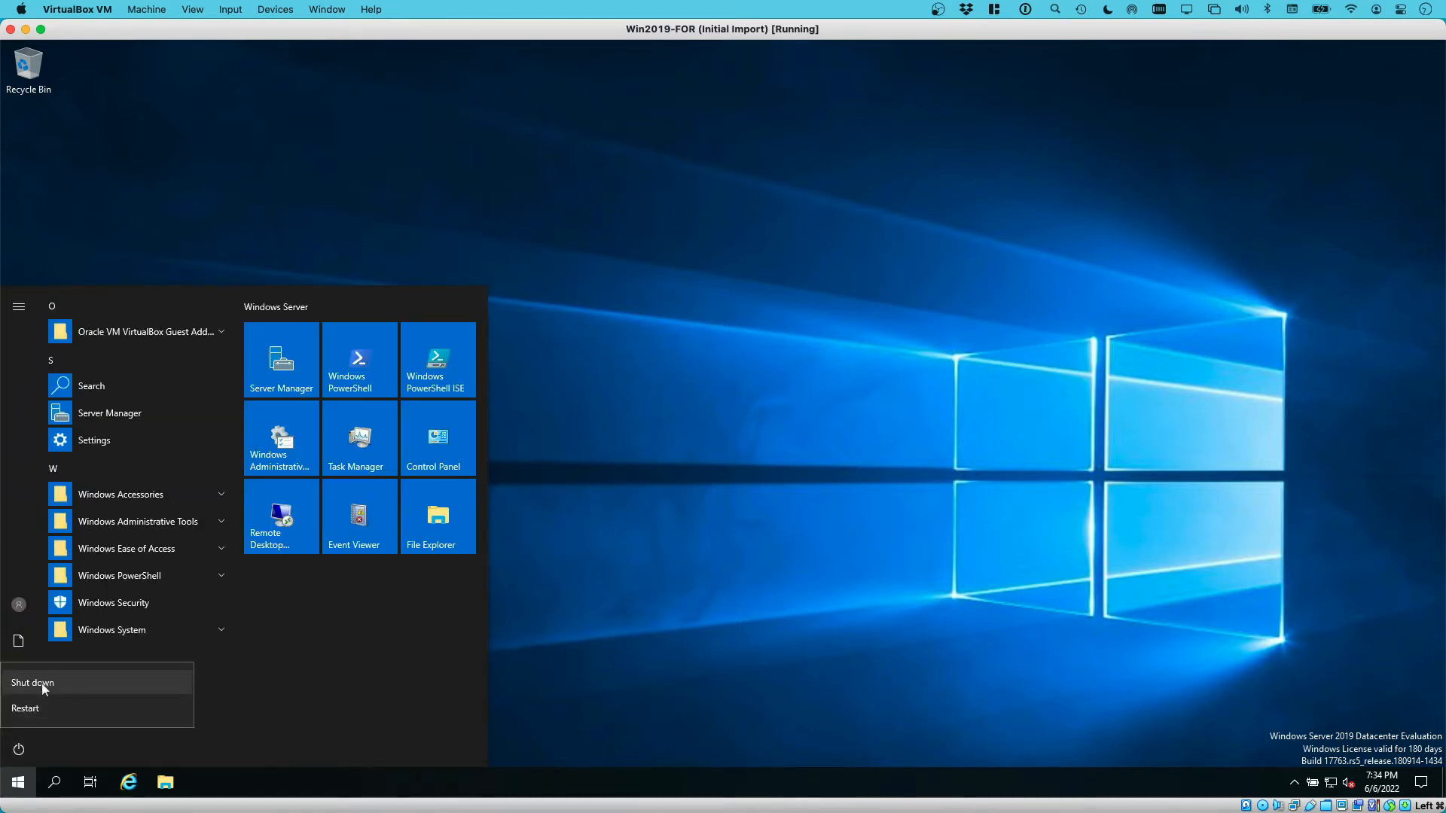
pyautogui.click(327, 640)
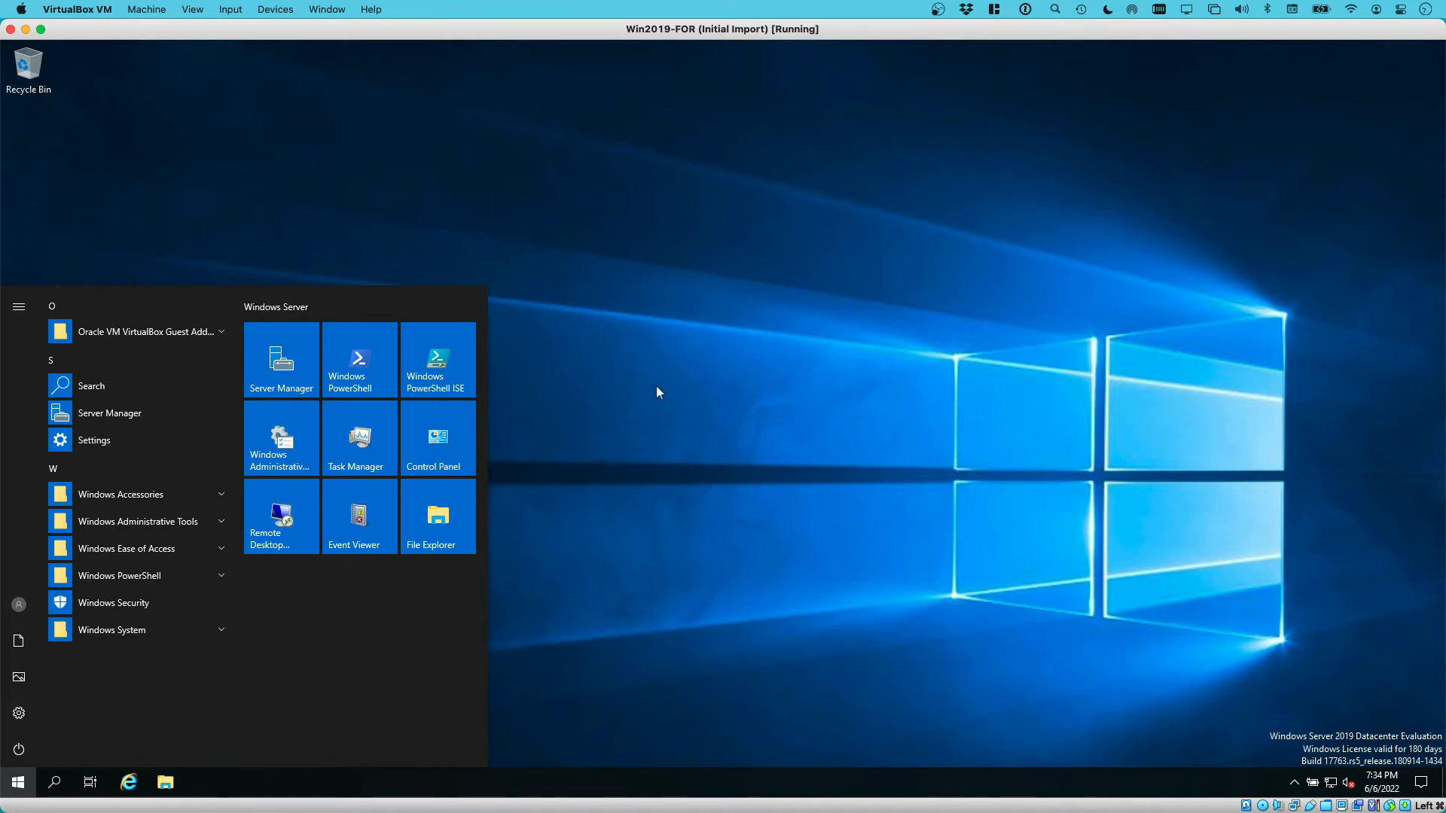
pyautogui.click(10, 757)
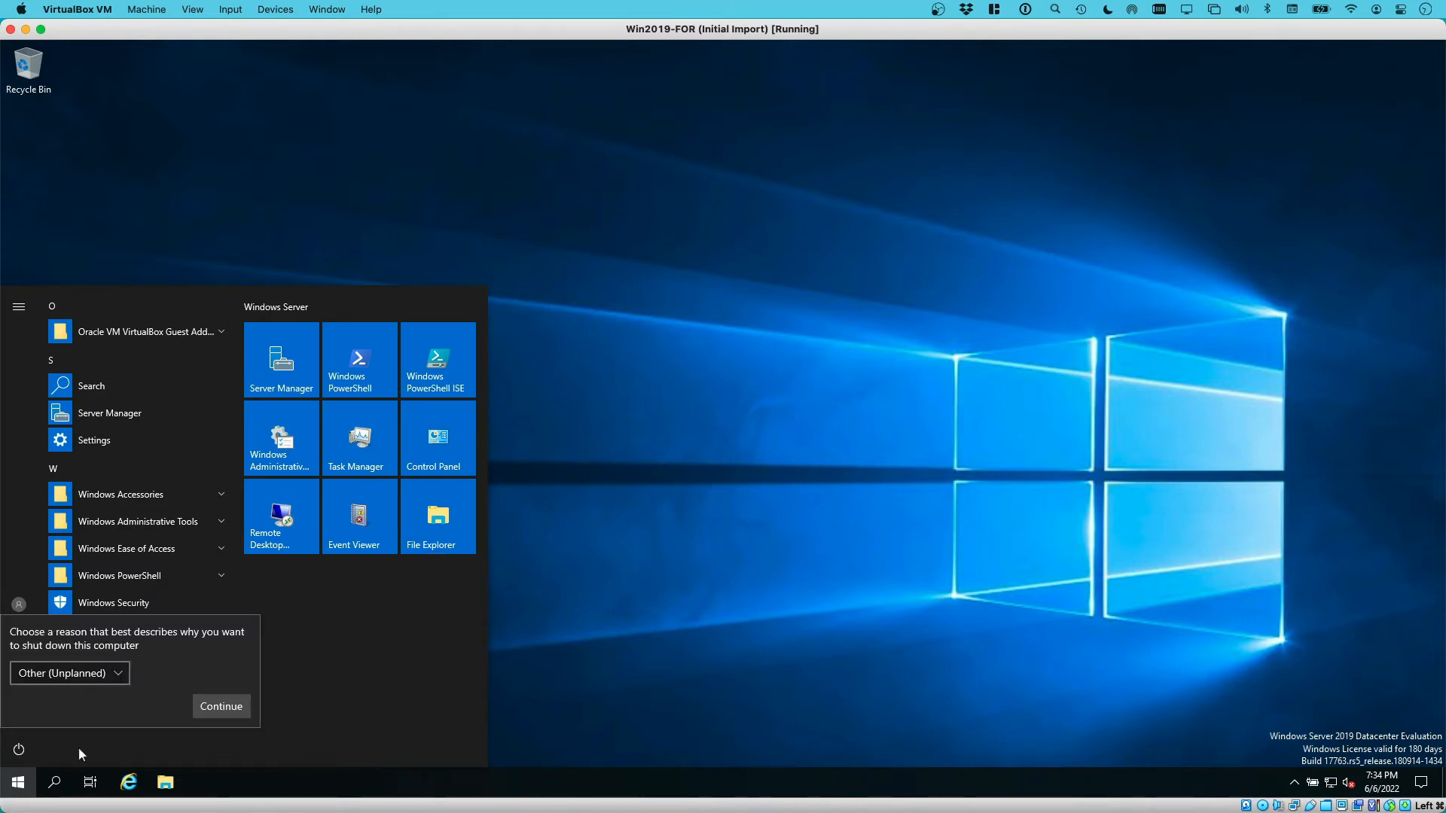
pyautogui.click(228, 711)
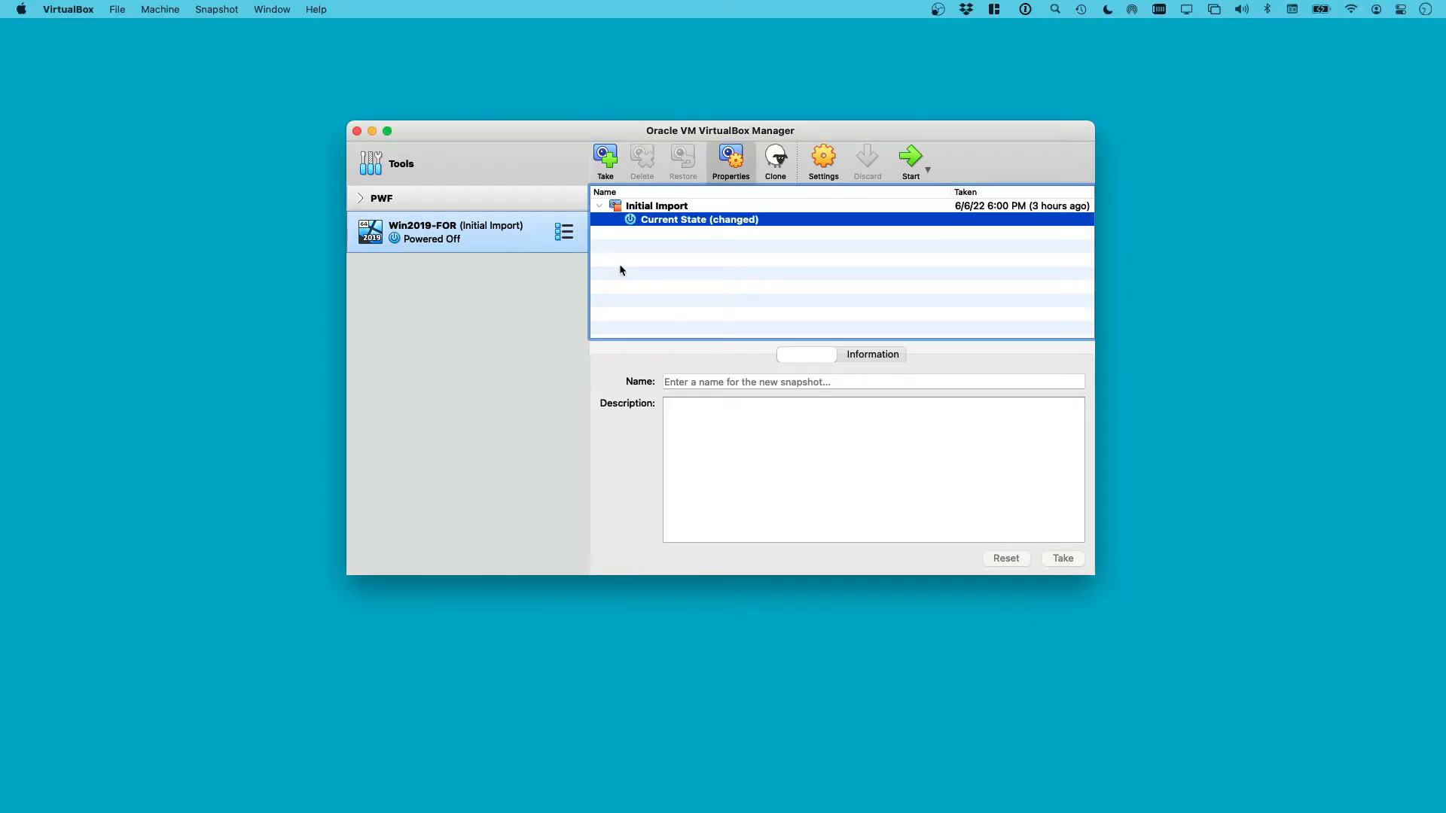
# Take a Win2019-FOR snapshot named 'Windows Setup' with description 'Vbox Guest Additions installed'
pyautogui.click(606, 159)
pyautogui.moveTo(693, 256); pyautogui.dragTo(590, 250)
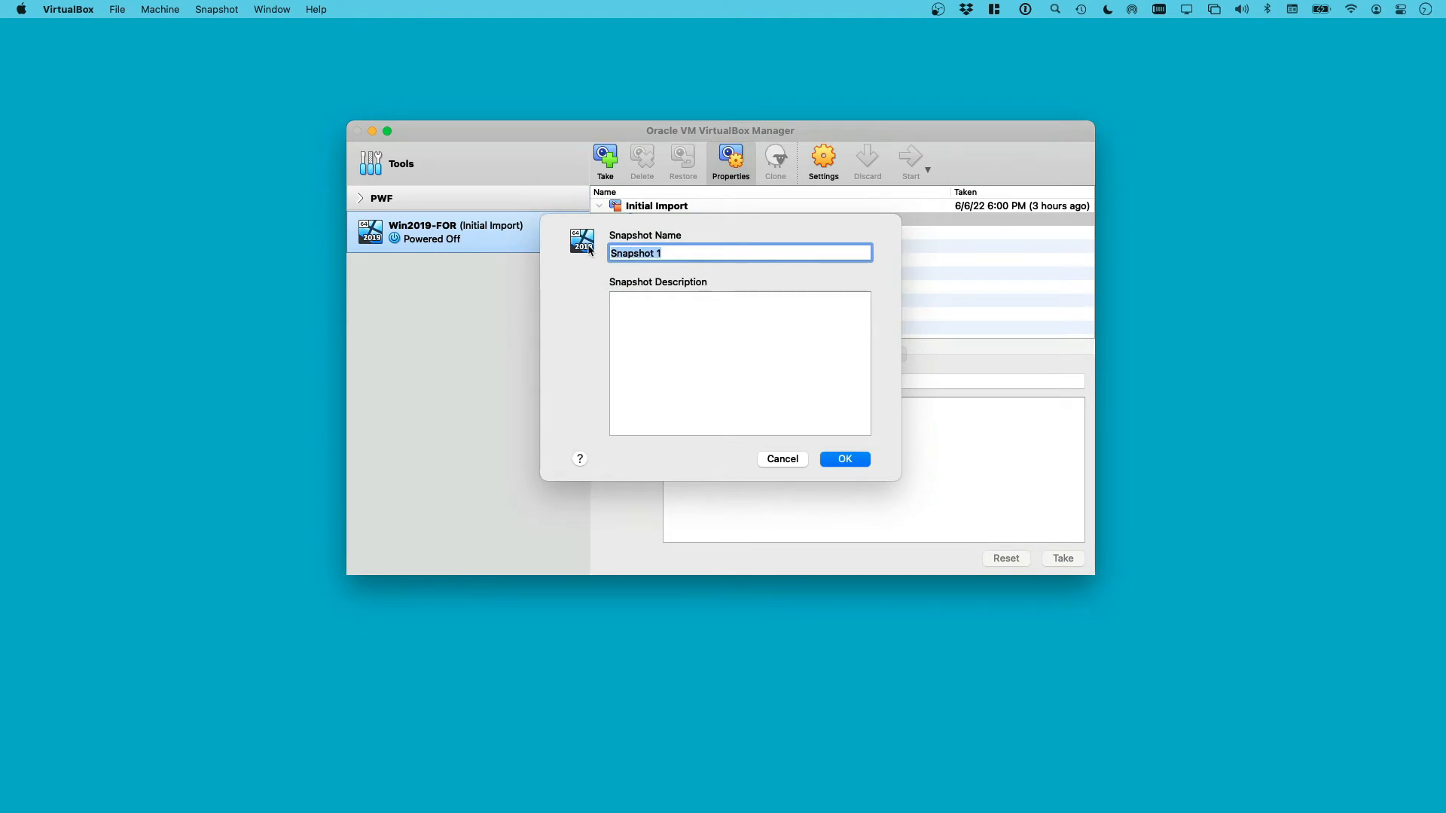
pyautogui.write('Windows Setup')
pyautogui.press('Tab')
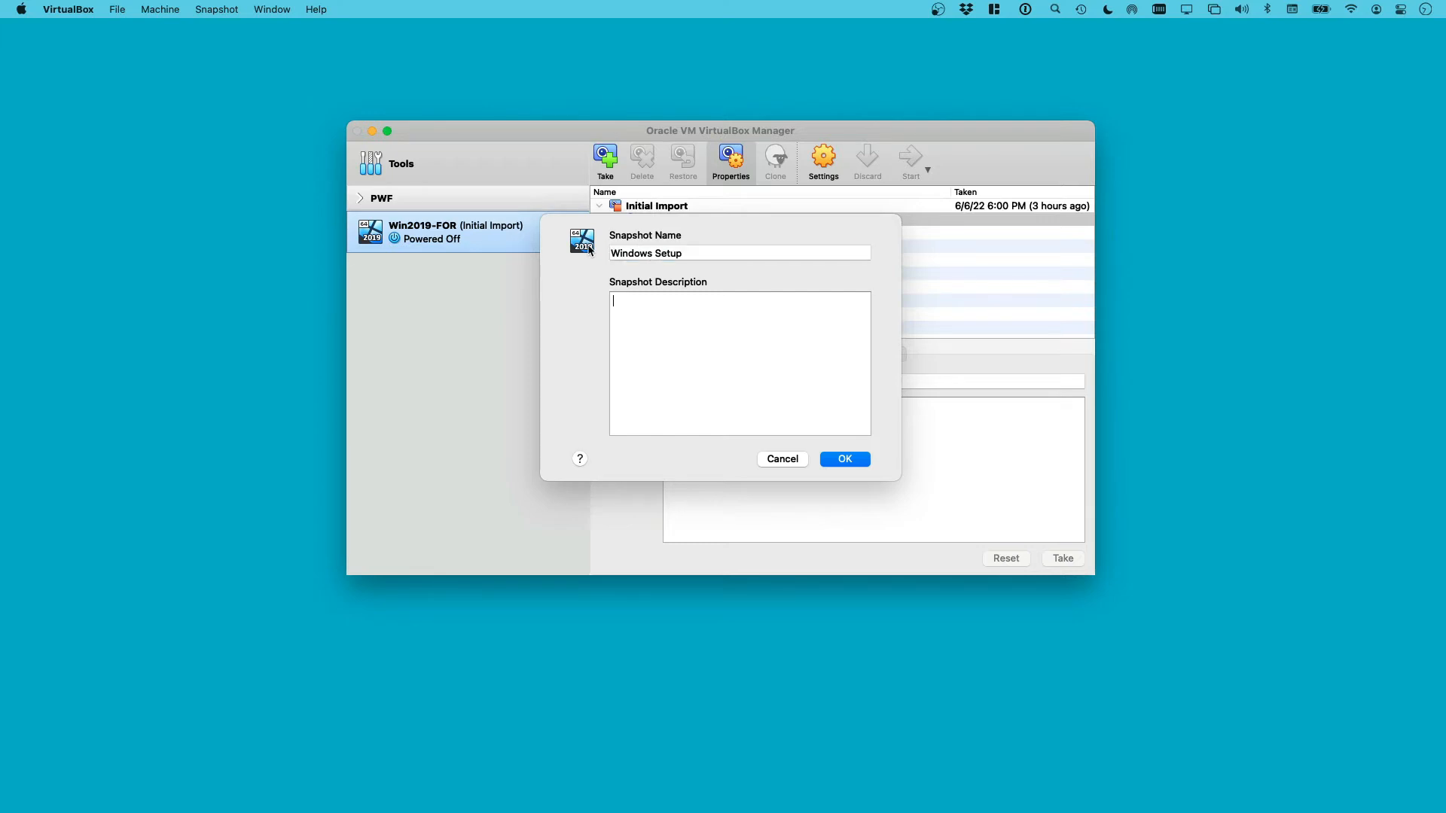
pyautogui.write('Vbox Guest Additions installed')
pyautogui.hotkey('shift', 'Tab')
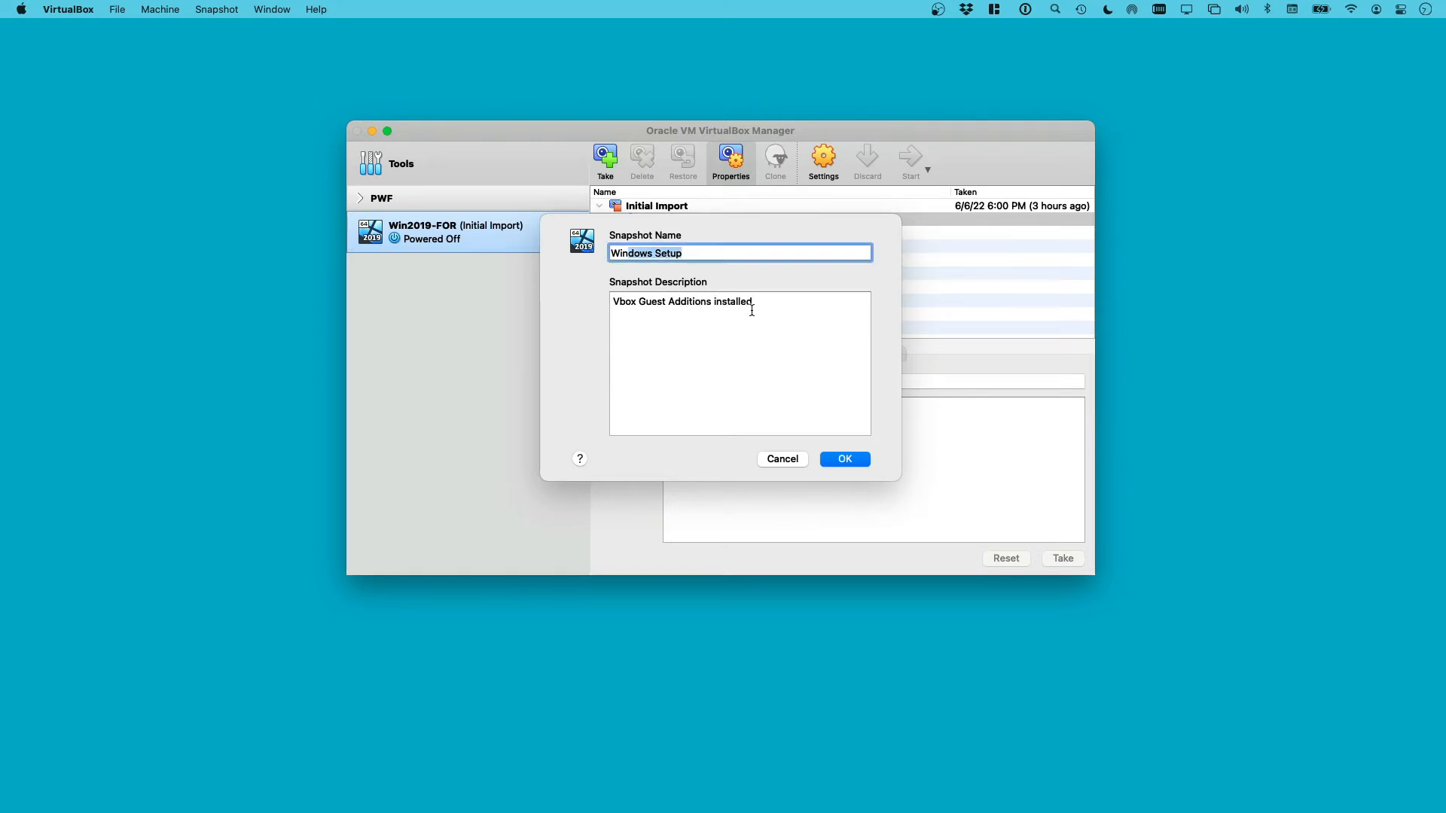
pyautogui.click(862, 457)
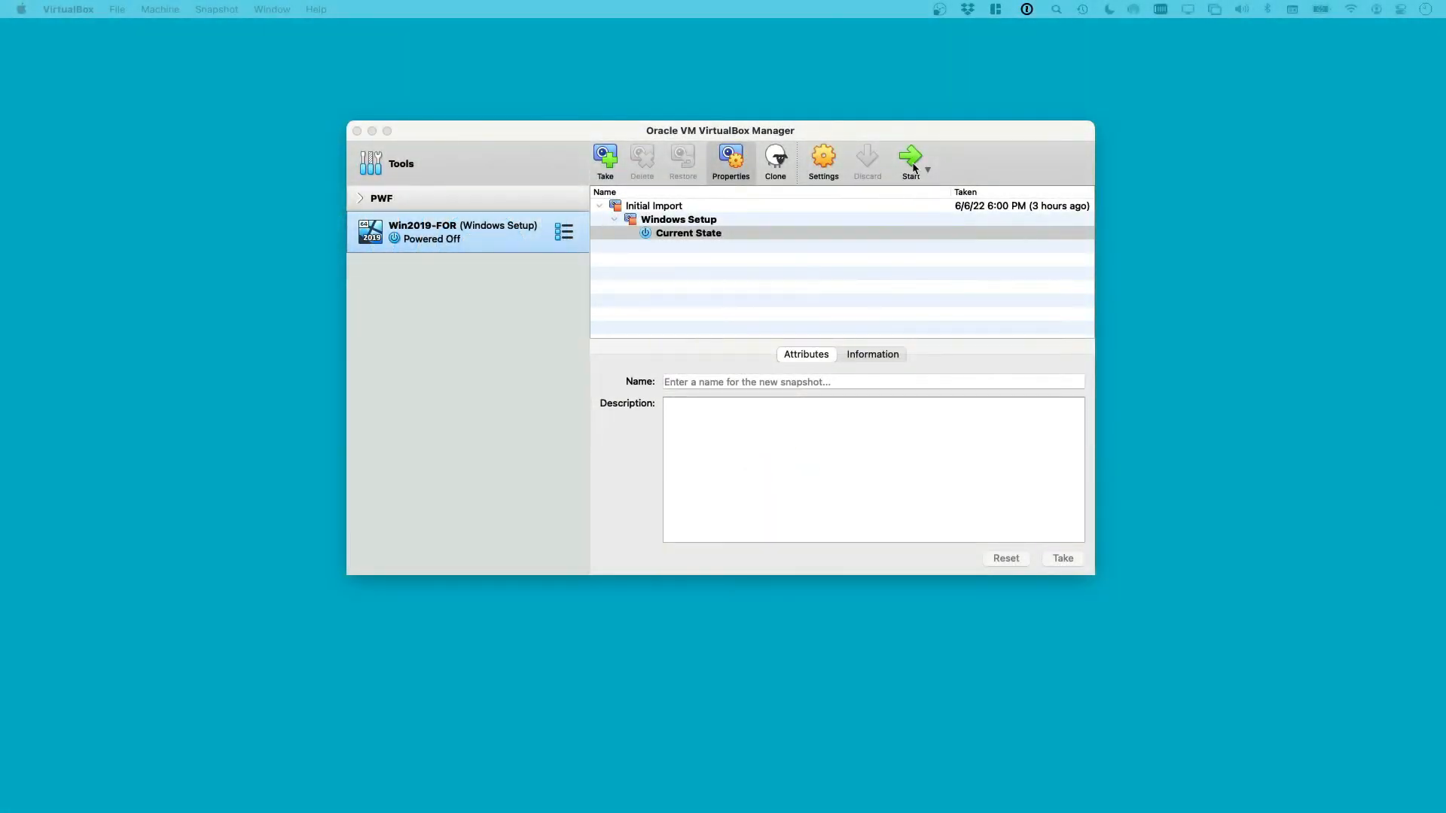
# Start the Win2019-FOR VM and switch to the Build Your Forensic Workstation guide in Firefox
pyautogui.click(914, 168)
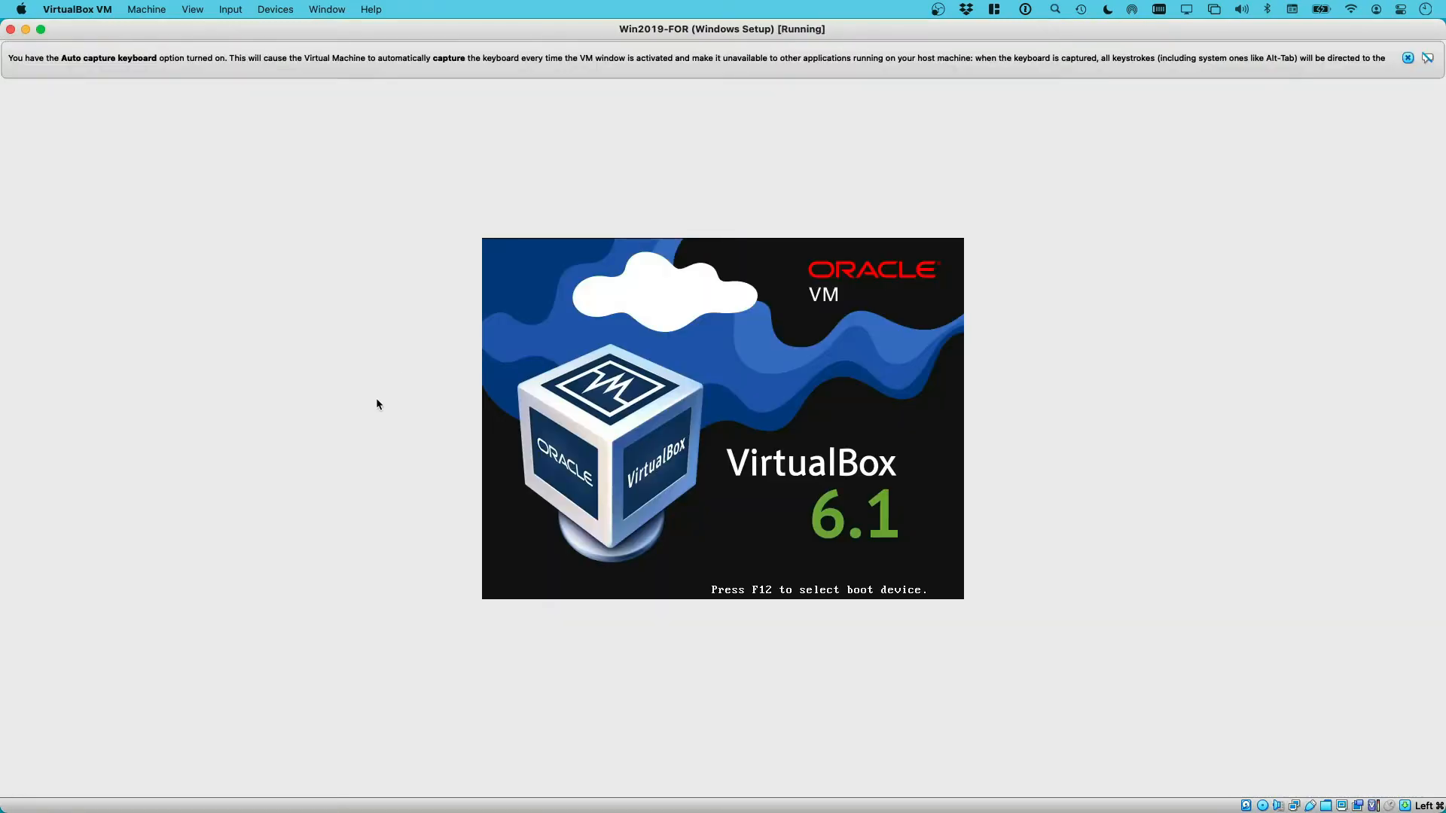
pyautogui.press('super+Tab')
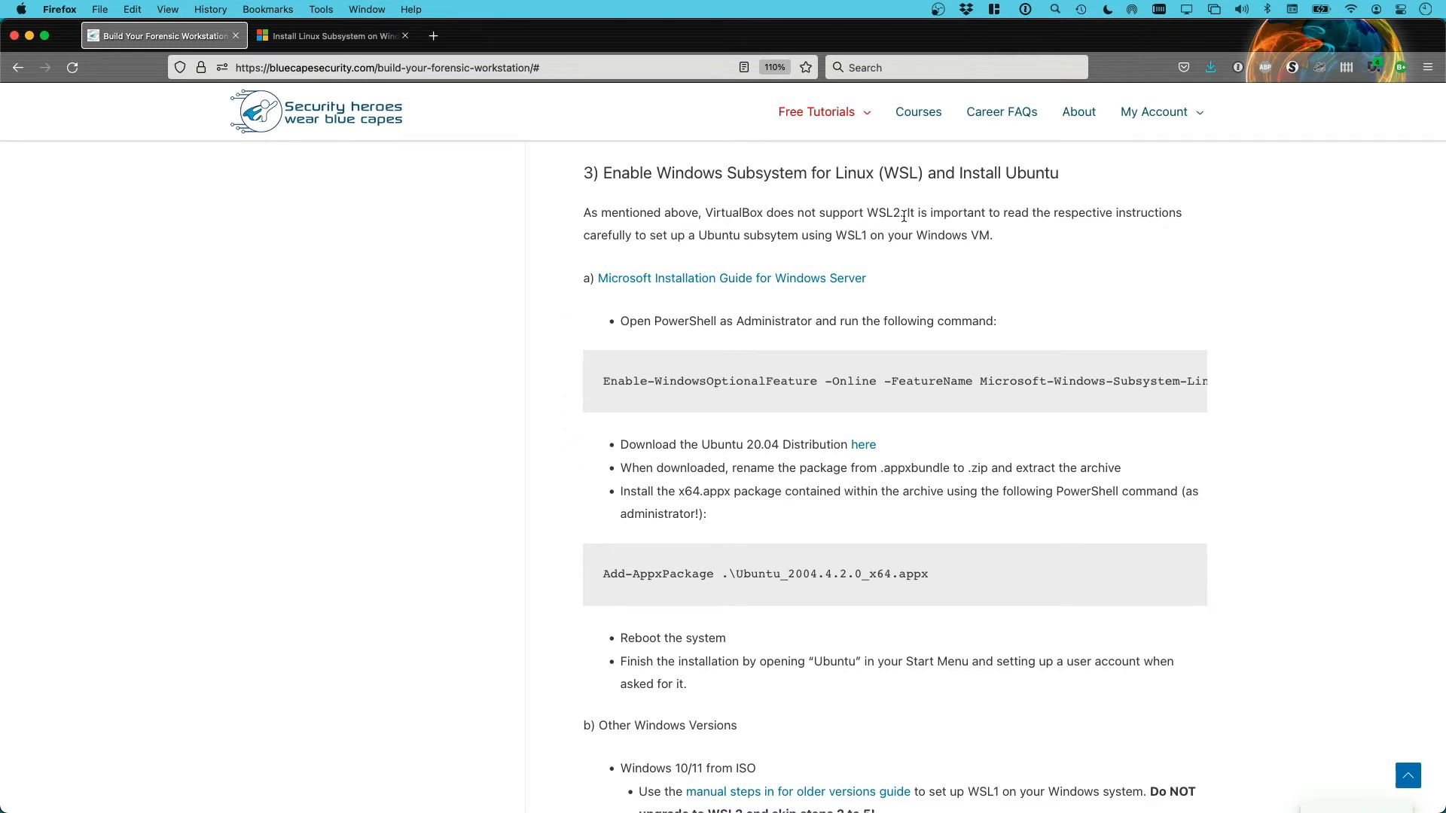
# Highlight the WSL2, VirtualBox and WSL1 remarks, then follow the Microsoft Windows Server installation guide link
pyautogui.moveTo(907, 215); pyautogui.dragTo(832, 235)
pyautogui.moveTo(713, 212); pyautogui.dragTo(763, 214)
pyautogui.moveTo(825, 236); pyautogui.dragTo(882, 237)
pyautogui.scroll(-1, 891, 280)
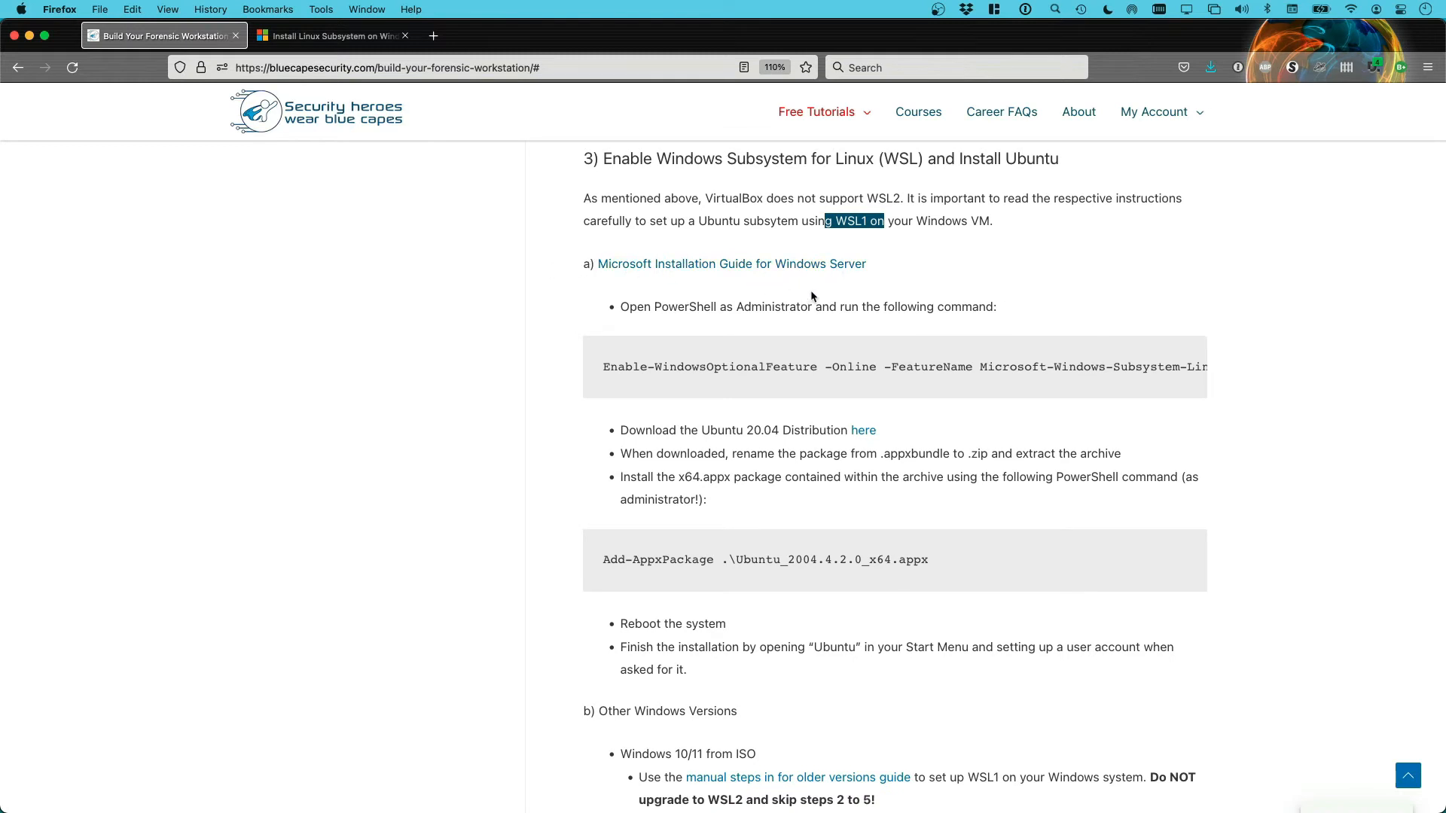
pyautogui.click(771, 266)
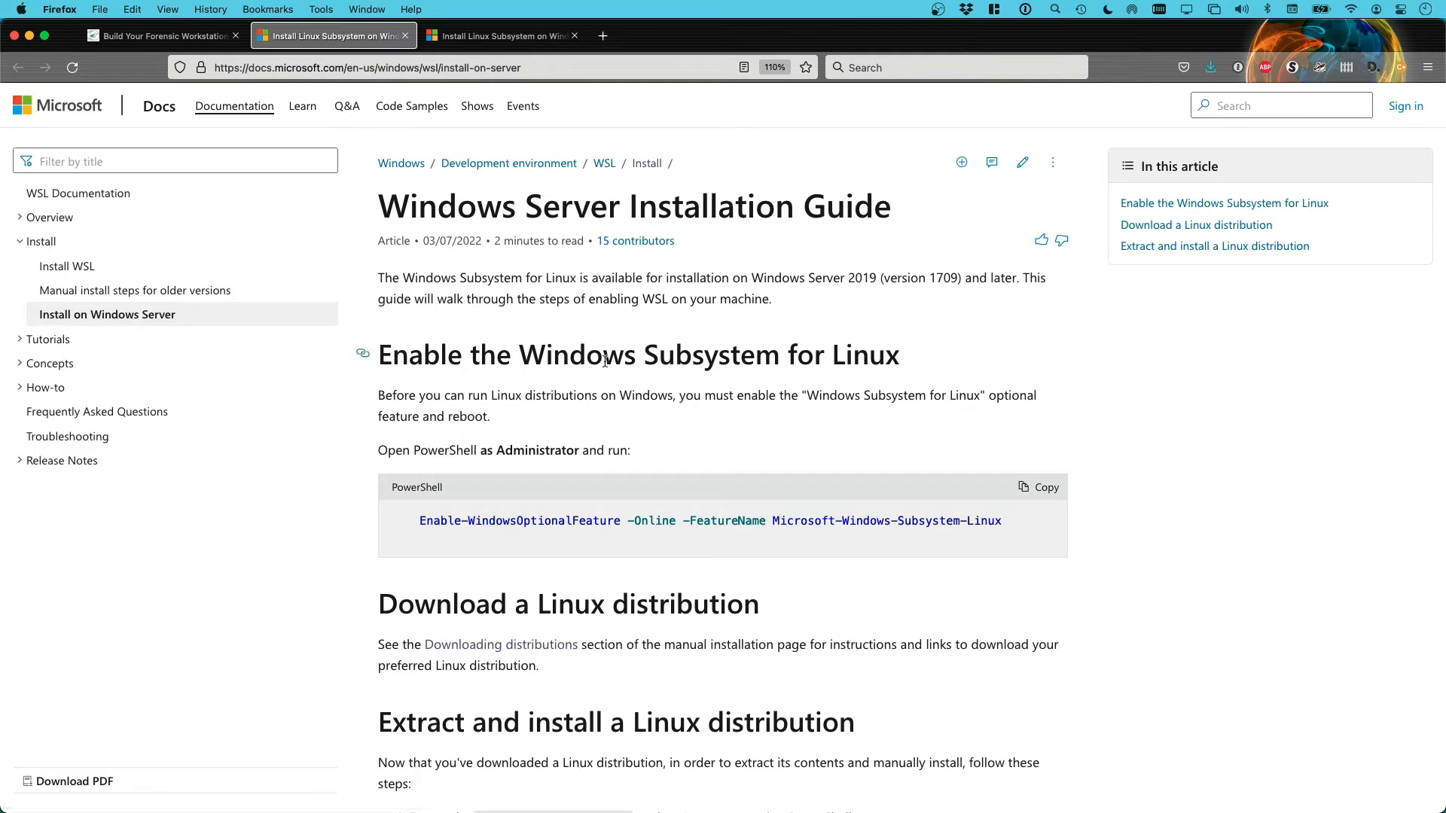
# Scroll Microsoft's WSL guide down to the Add-AppxPackage command, then return to the workstation guide tab
pyautogui.scroll(-2, 633, 372)
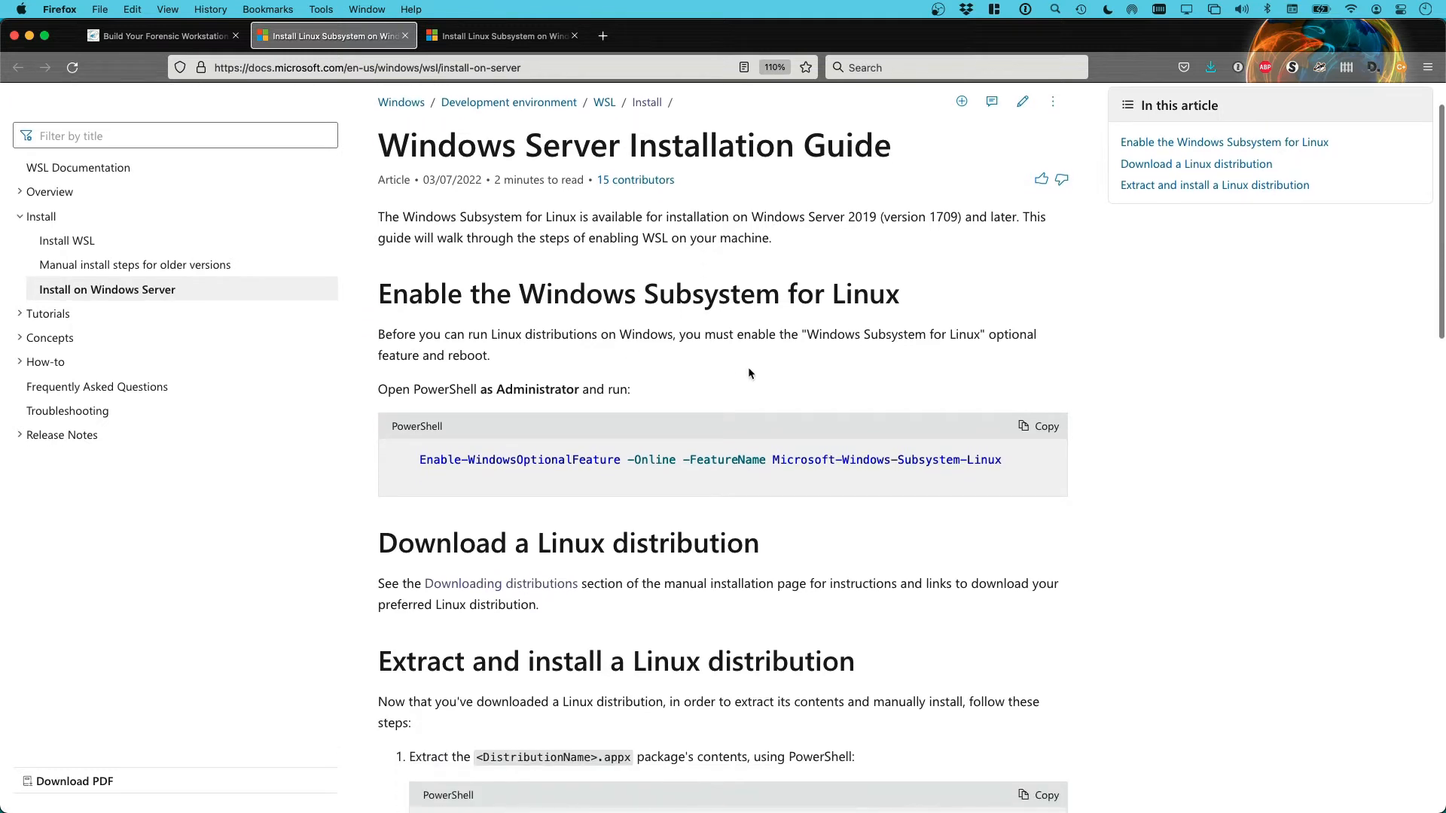
pyautogui.scroll(-1, 758, 368)
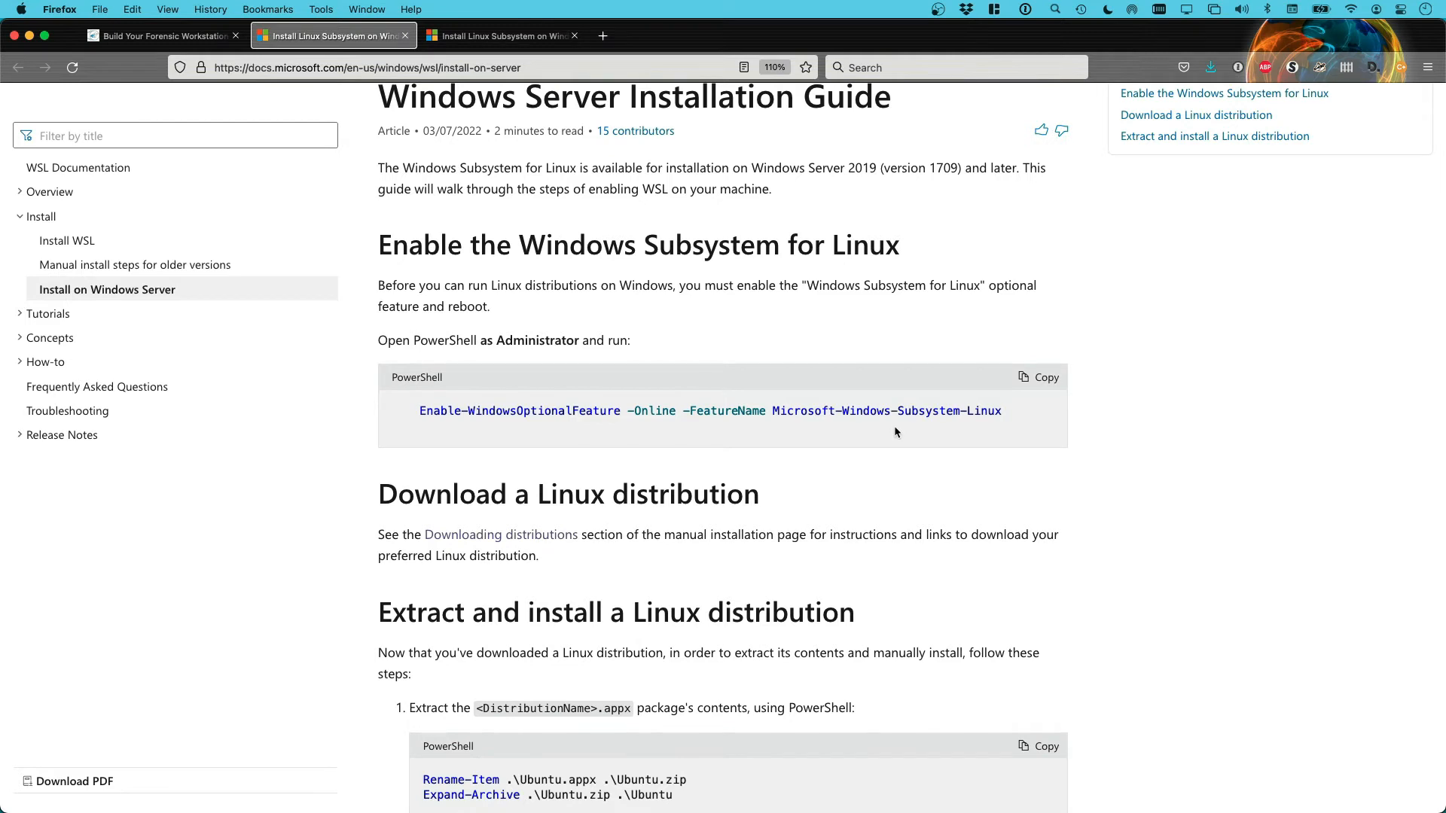
pyautogui.scroll(-3, 895, 430)
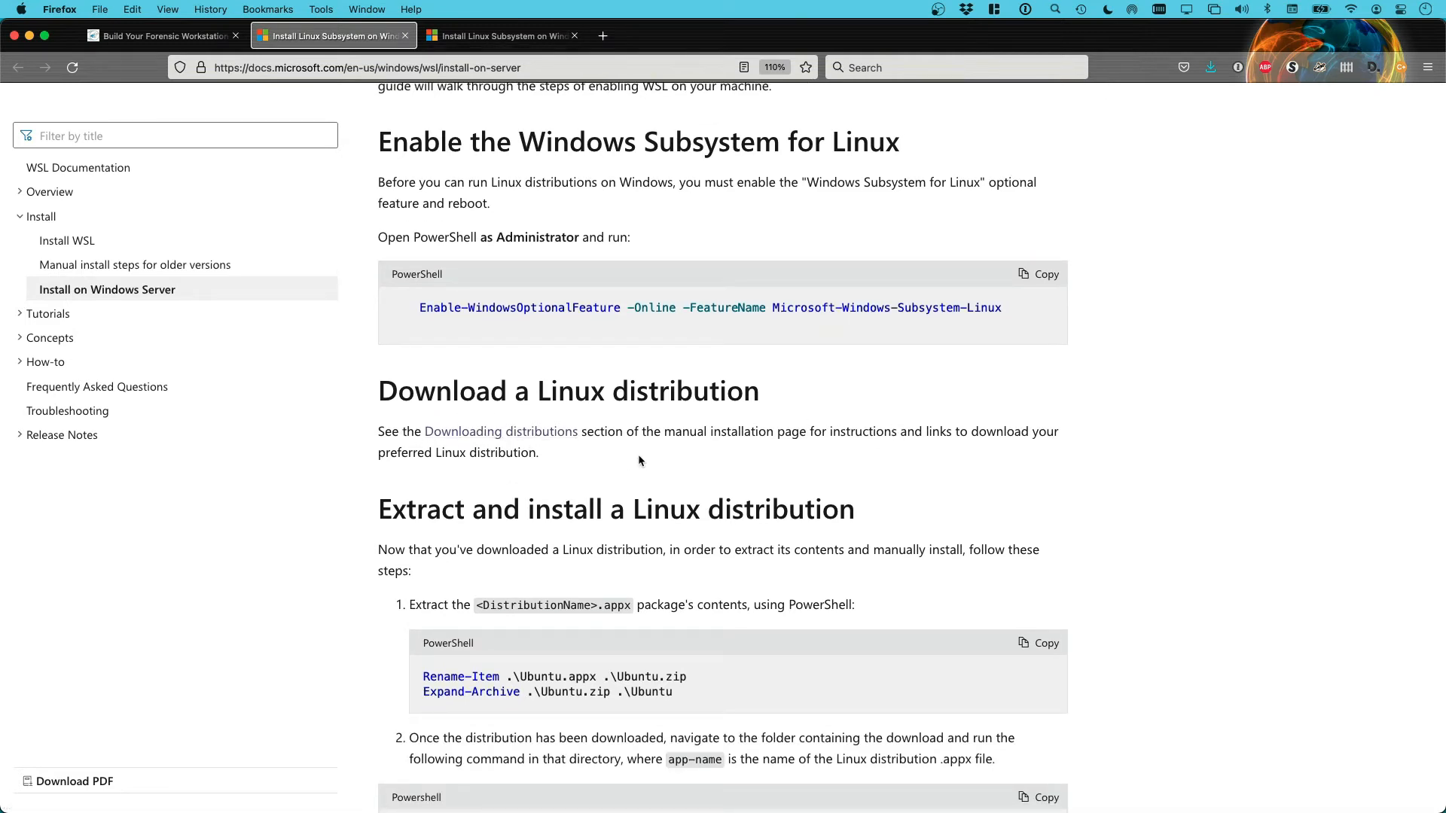
pyautogui.scroll(-5, 639, 454)
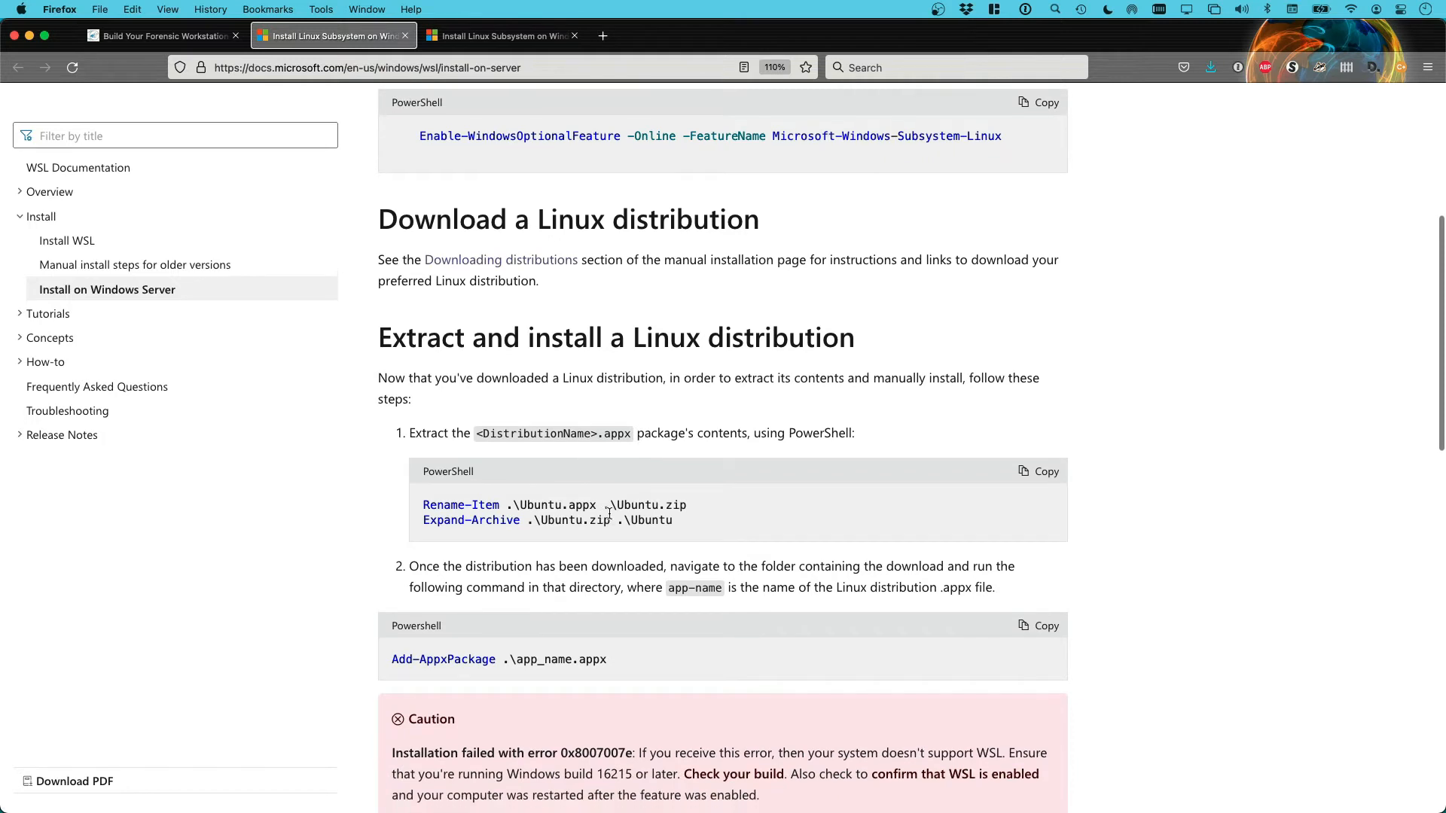
pyautogui.scroll(-2, 596, 514)
pyautogui.moveTo(391, 577); pyautogui.dragTo(619, 573)
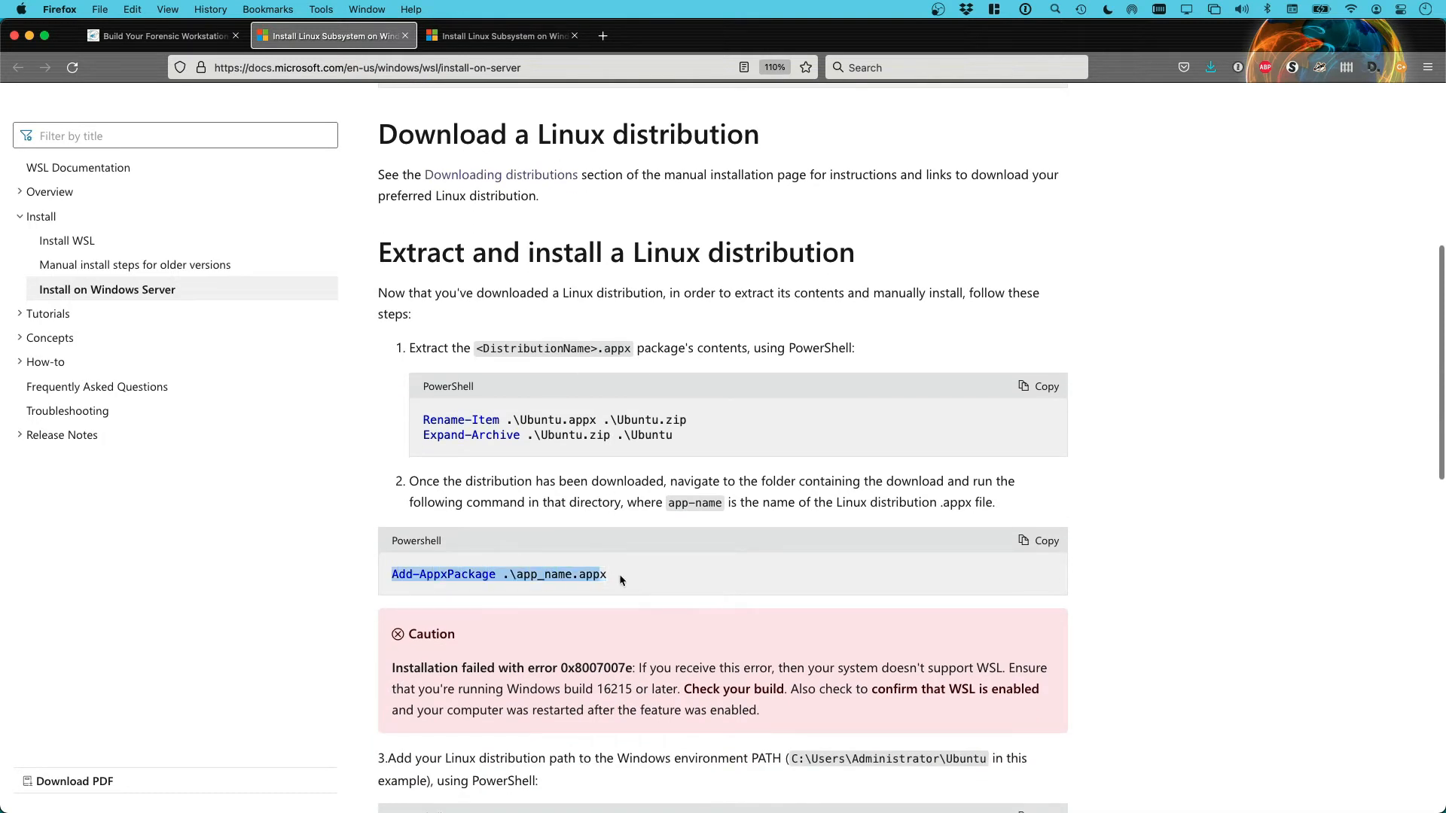
pyautogui.click(654, 567)
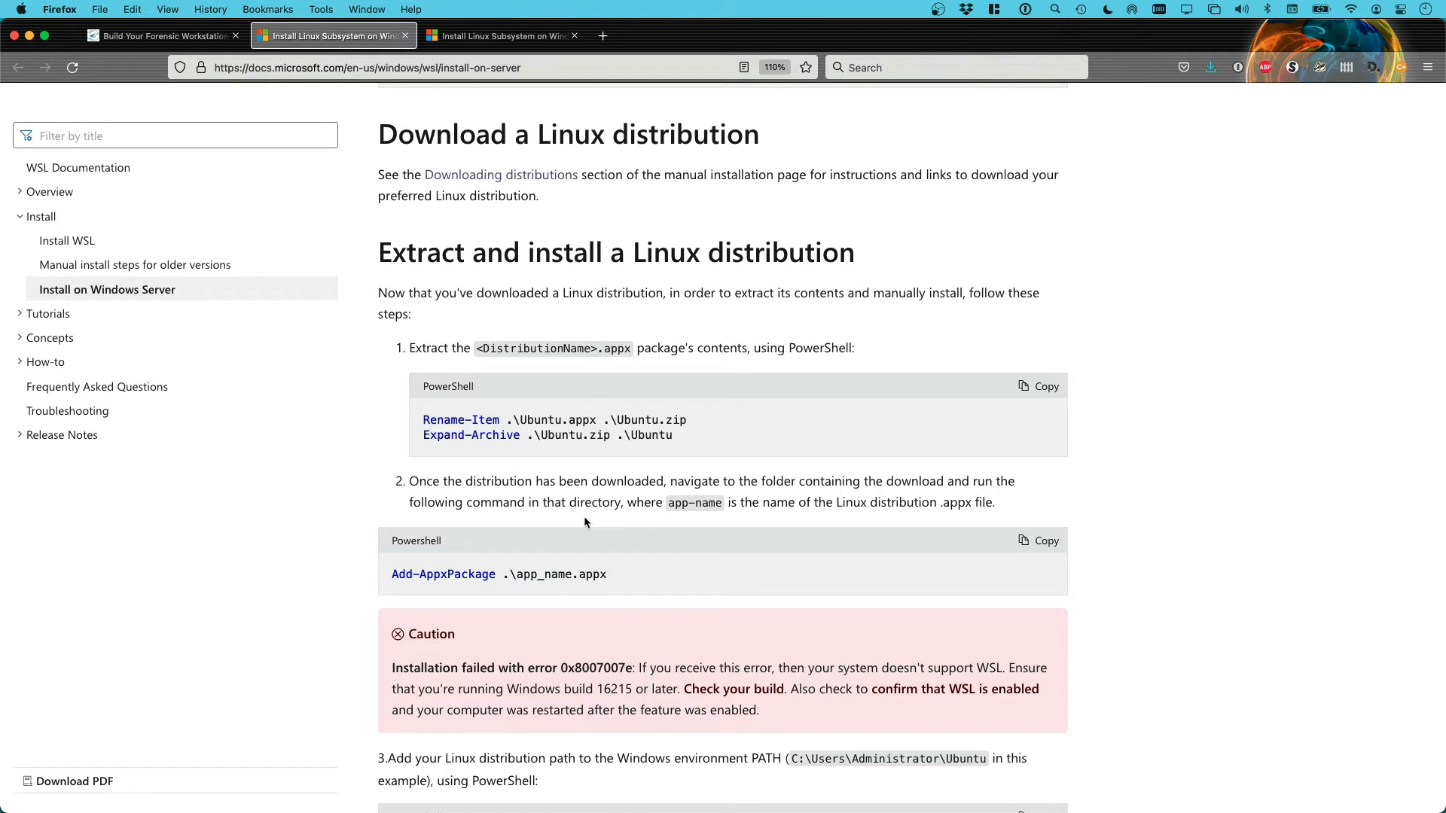
pyautogui.scroll(2, 596, 518)
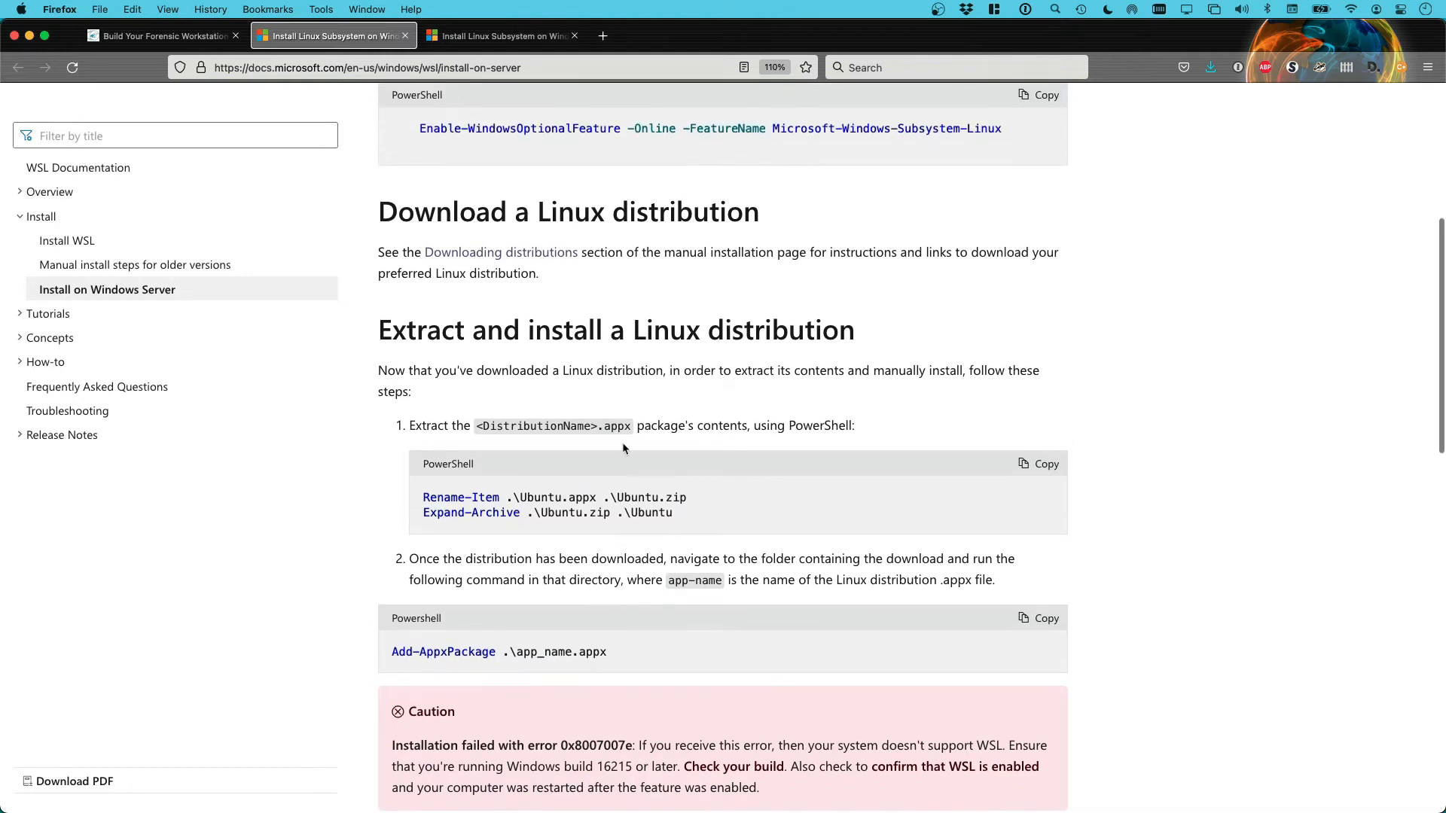
pyautogui.click(162, 35)
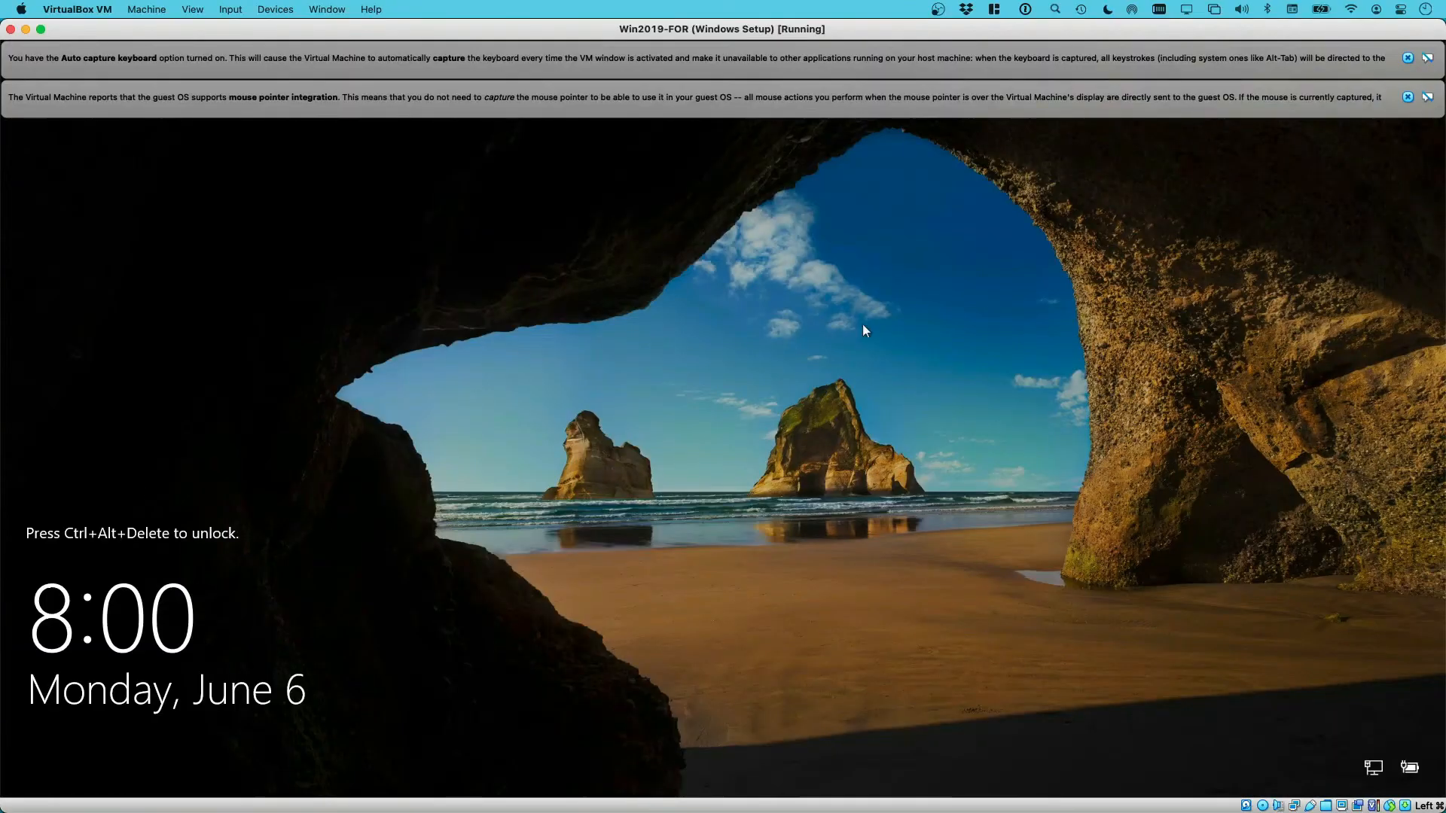
# Dismiss both VM notice bars, send Ctrl-Alt-Del and submit the Administrator password
pyautogui.click(1407, 58)
pyautogui.click(1407, 58)
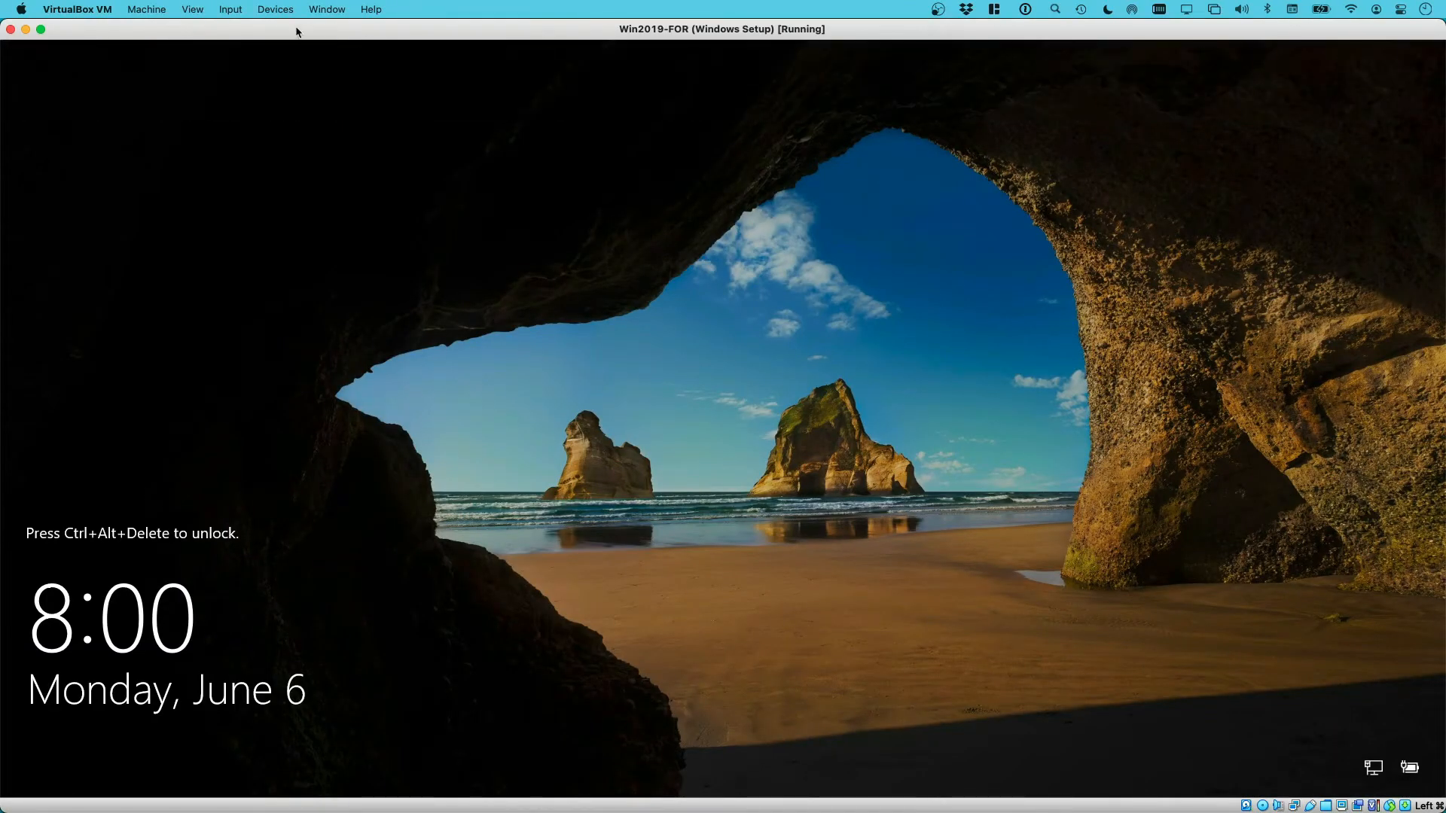
pyautogui.click(275, 9)
pyautogui.moveTo(231, 9)
pyautogui.moveTo(260, 30)
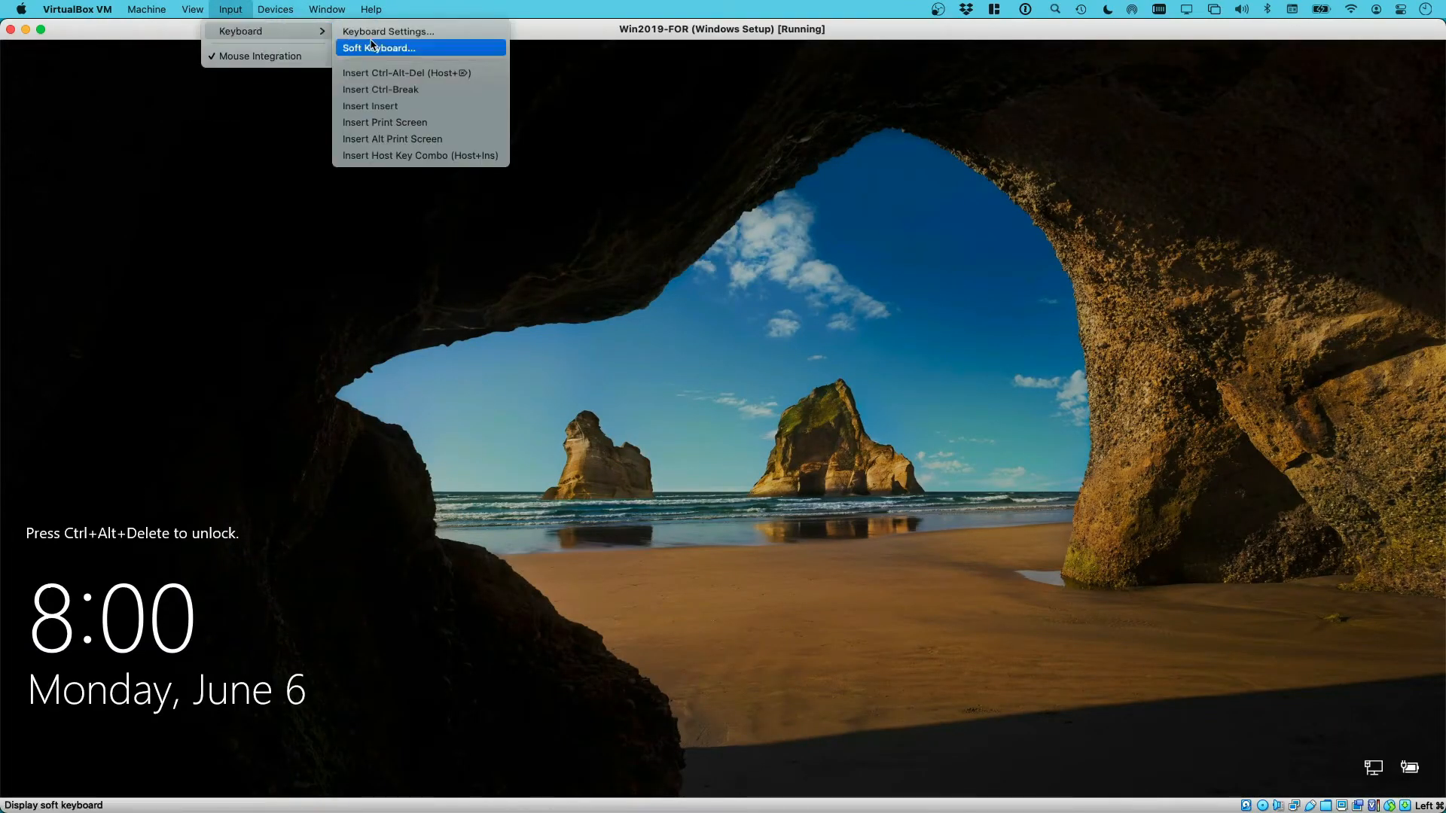
pyautogui.click(391, 73)
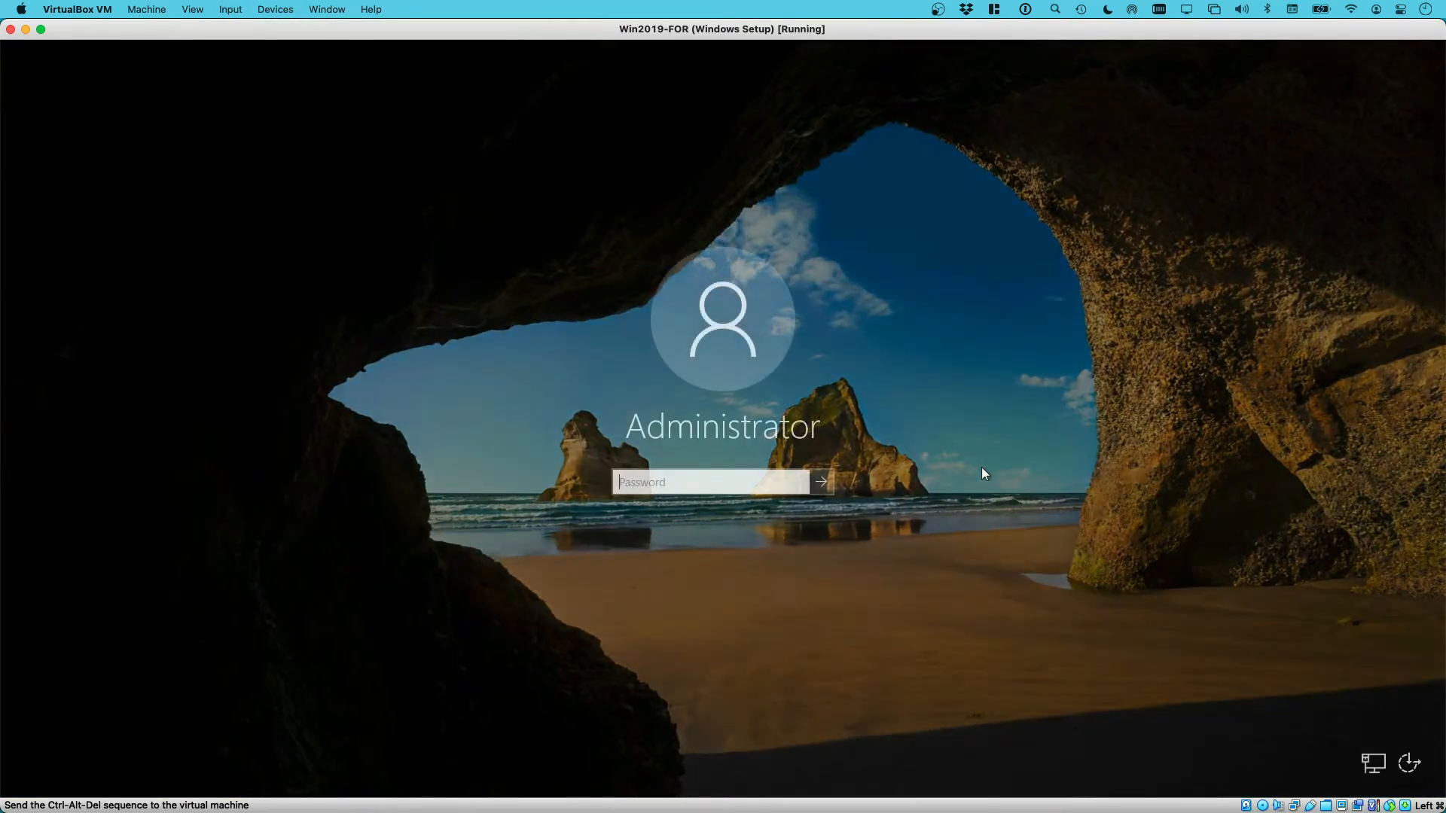
pyautogui.write('•••••••••')
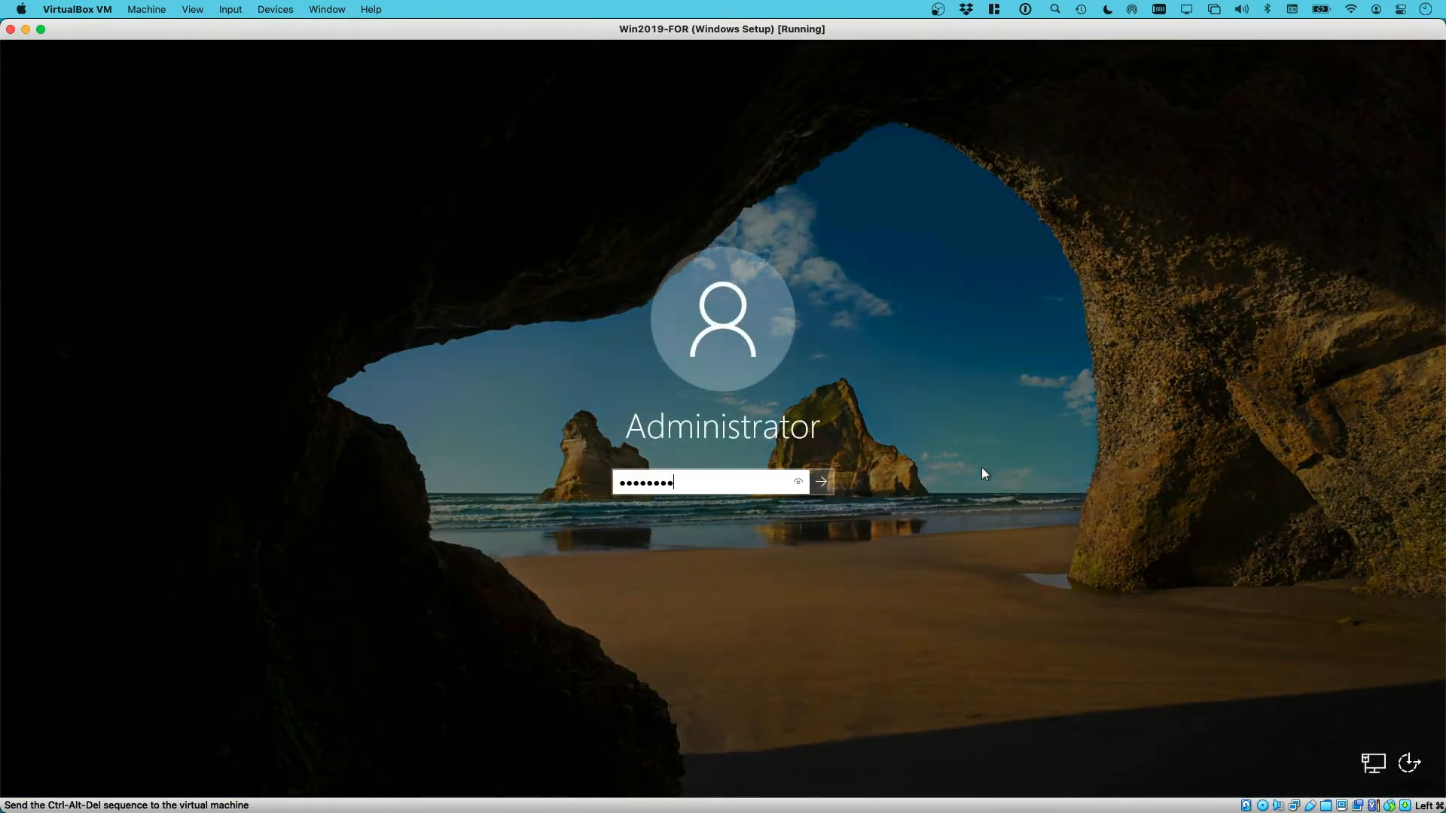
pyautogui.press('Return')
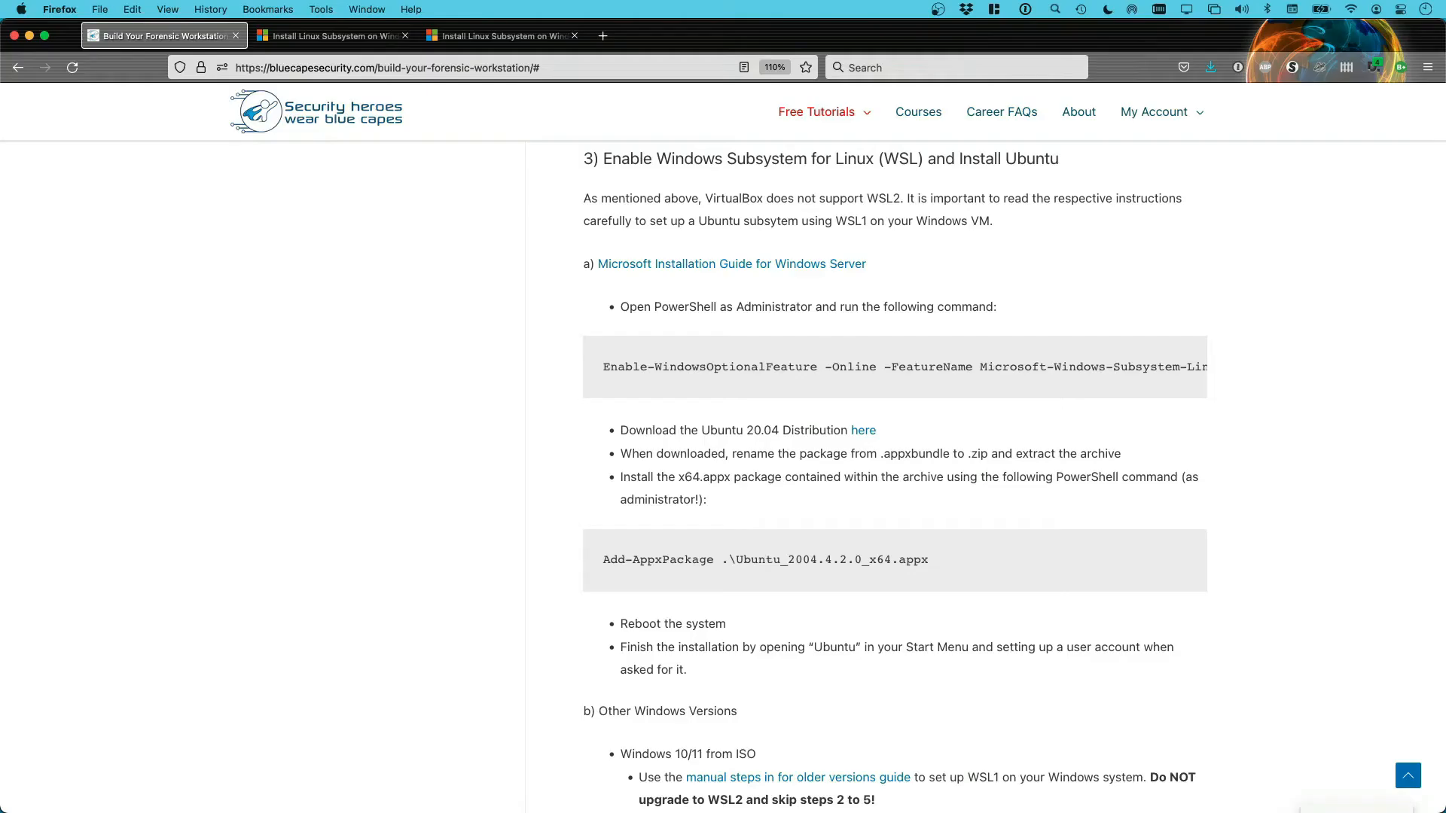
# Copy the Enable-WindowsOptionalFeature command and launch Windows PowerShell as administrator in the VM
pyautogui.doubleClick(875, 368)
pyautogui.tripleClick(876, 367)
pyautogui.hotkey('ctrl', 'c')
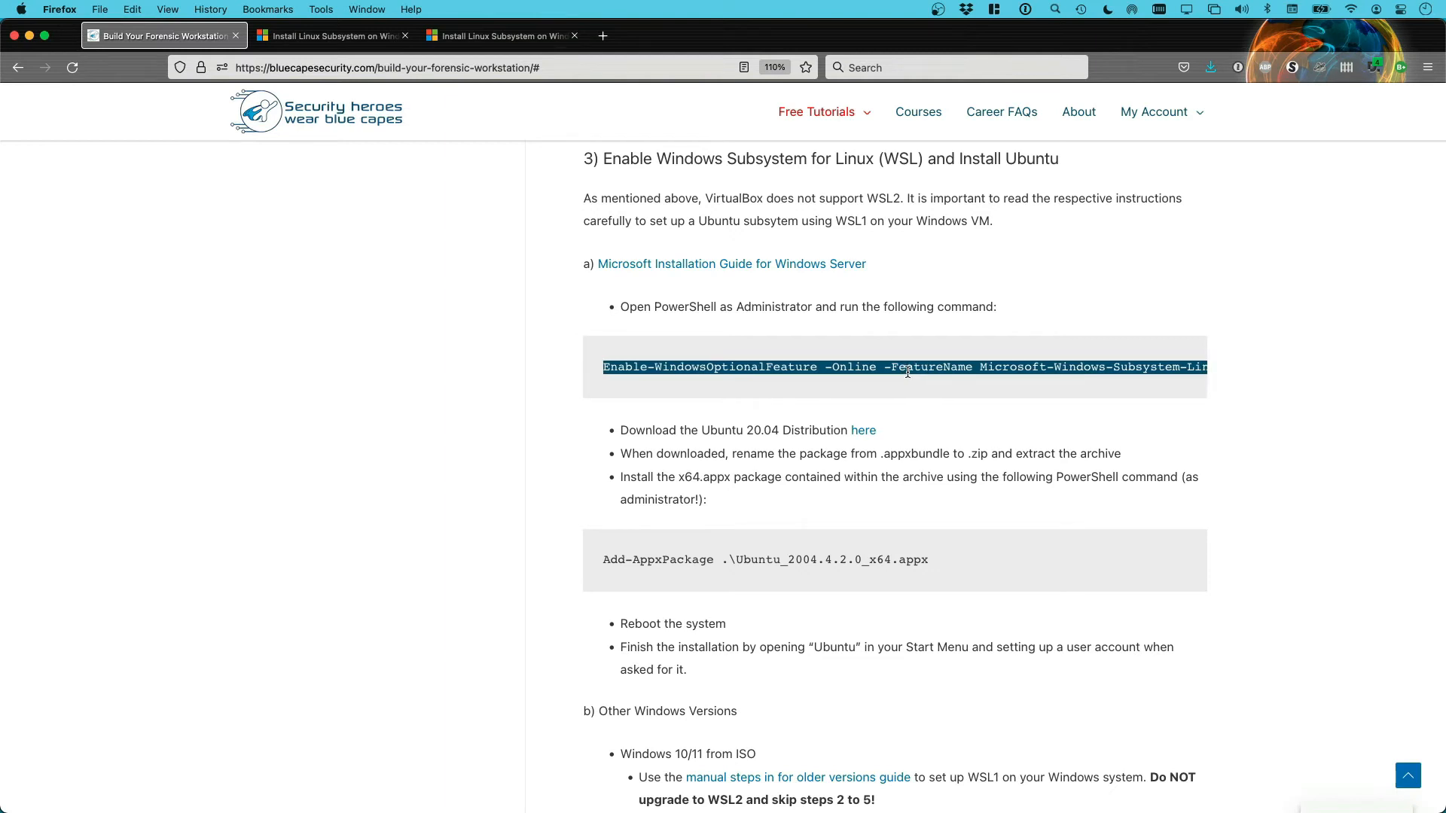
pyautogui.press('super+Tab')
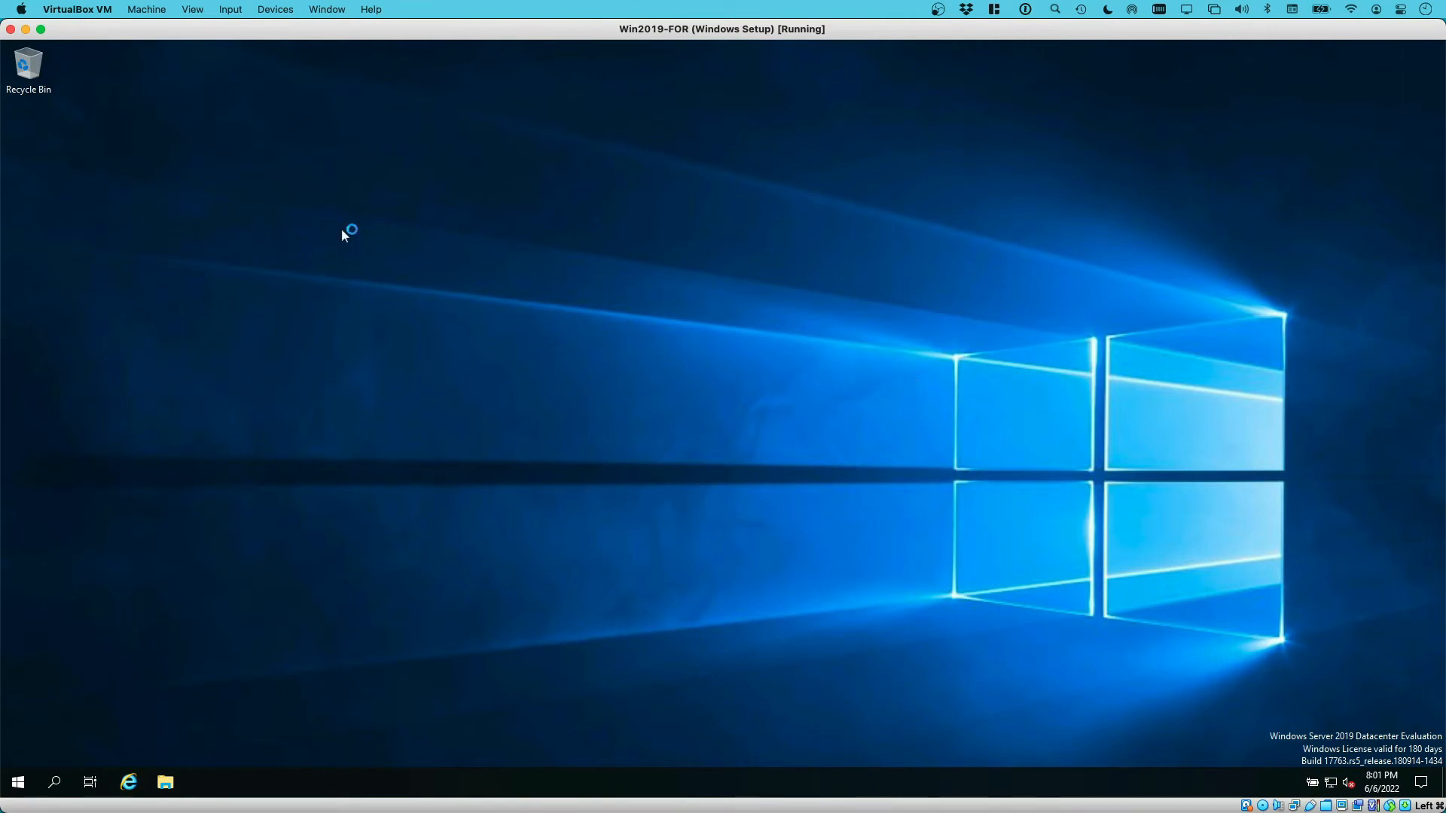
pyautogui.click(18, 783)
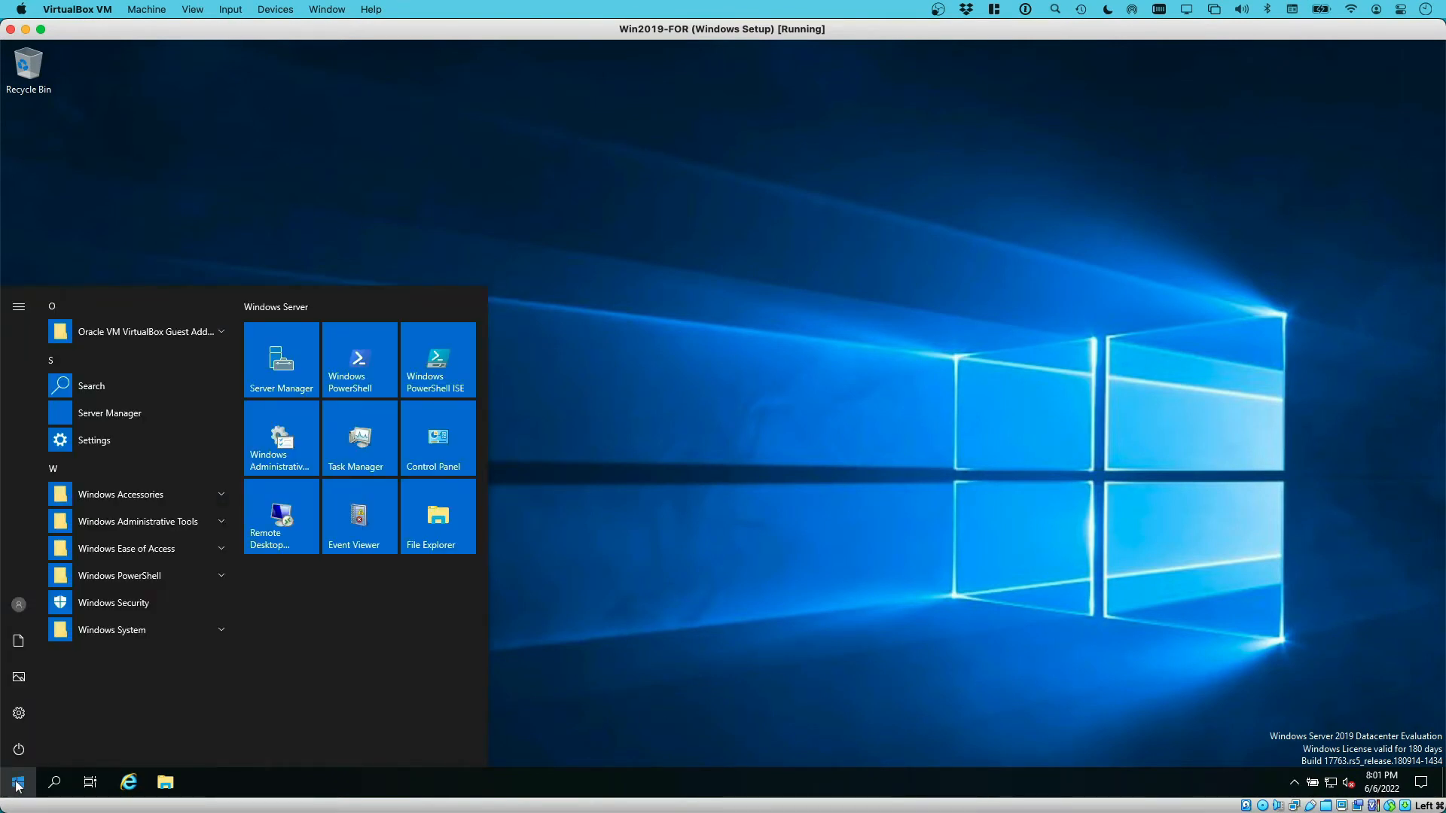
pyautogui.rightClick(360, 354)
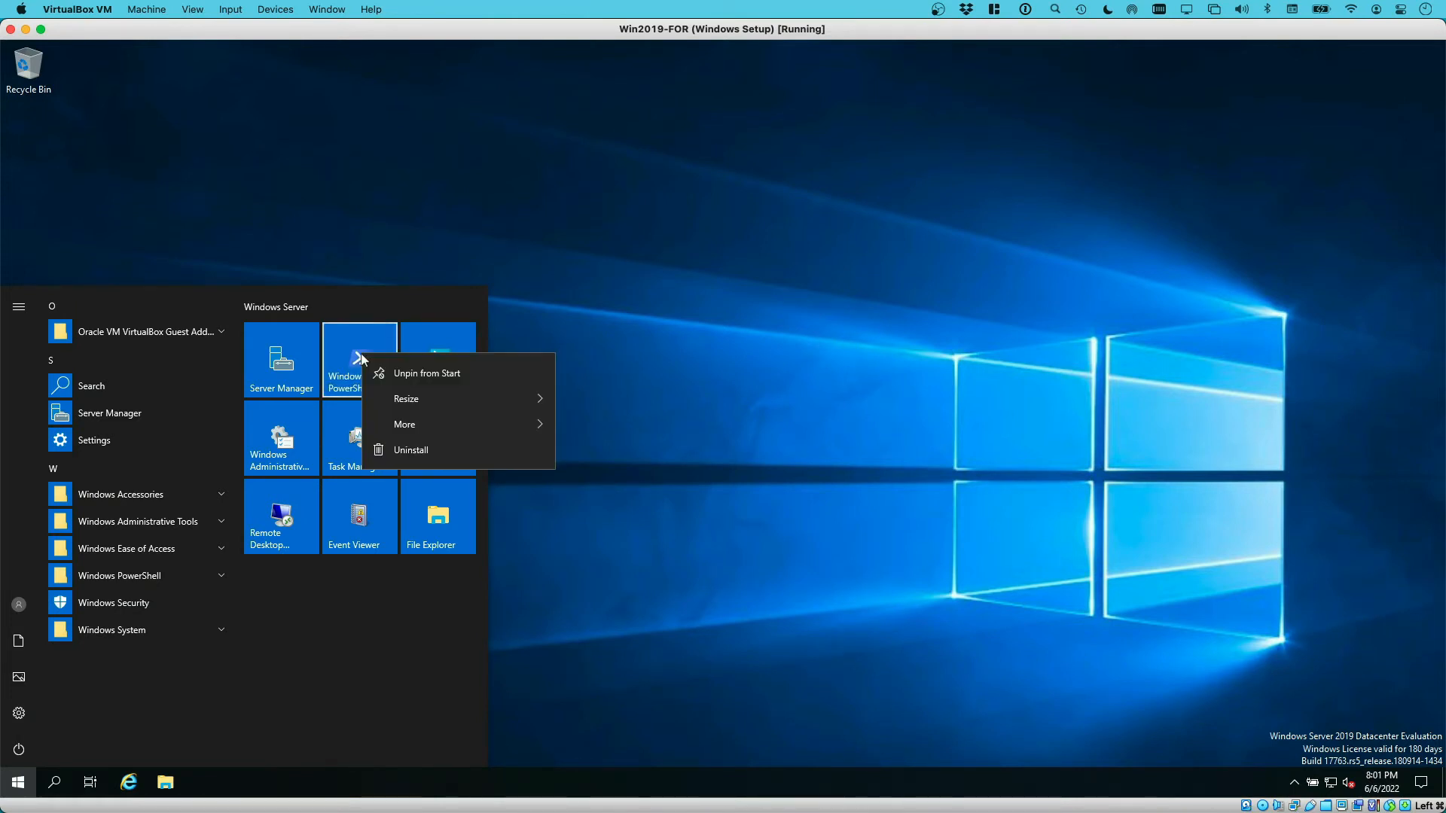
pyautogui.moveTo(417, 417)
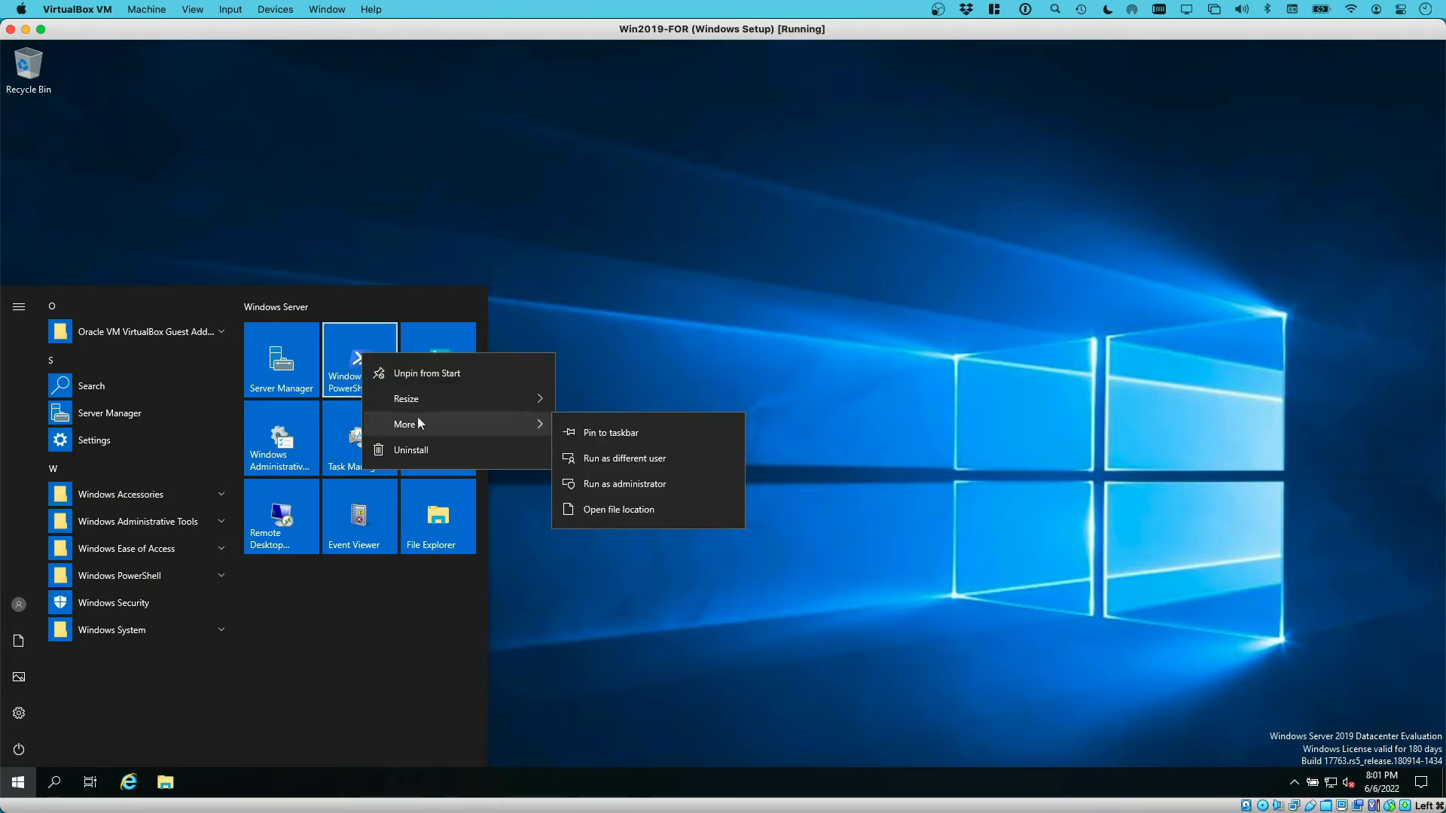
pyautogui.click(641, 485)
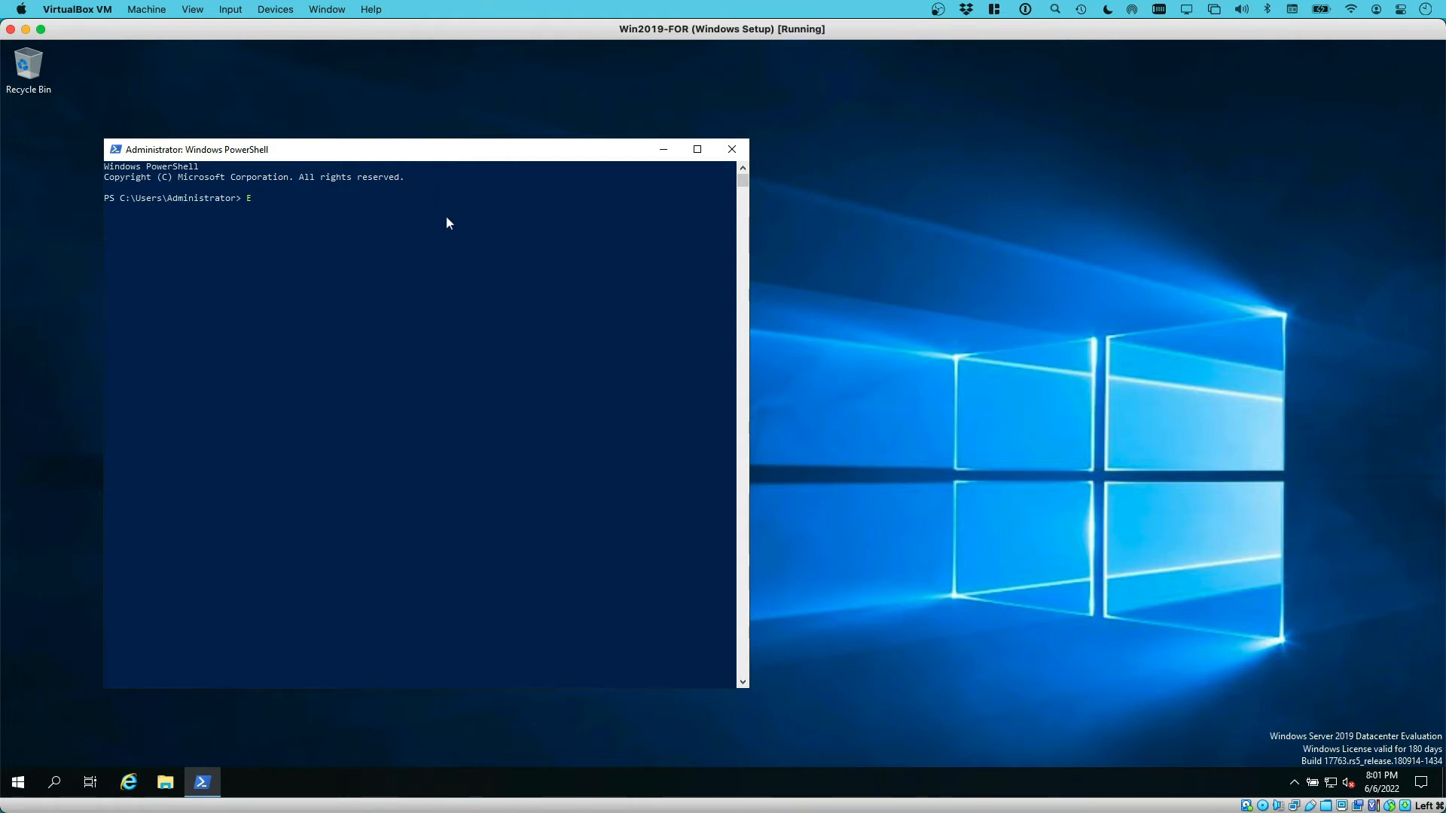
# Paste and run the WSL enable command, answering Y to restart Windows
pyautogui.hotkey('ctrl', 'v')
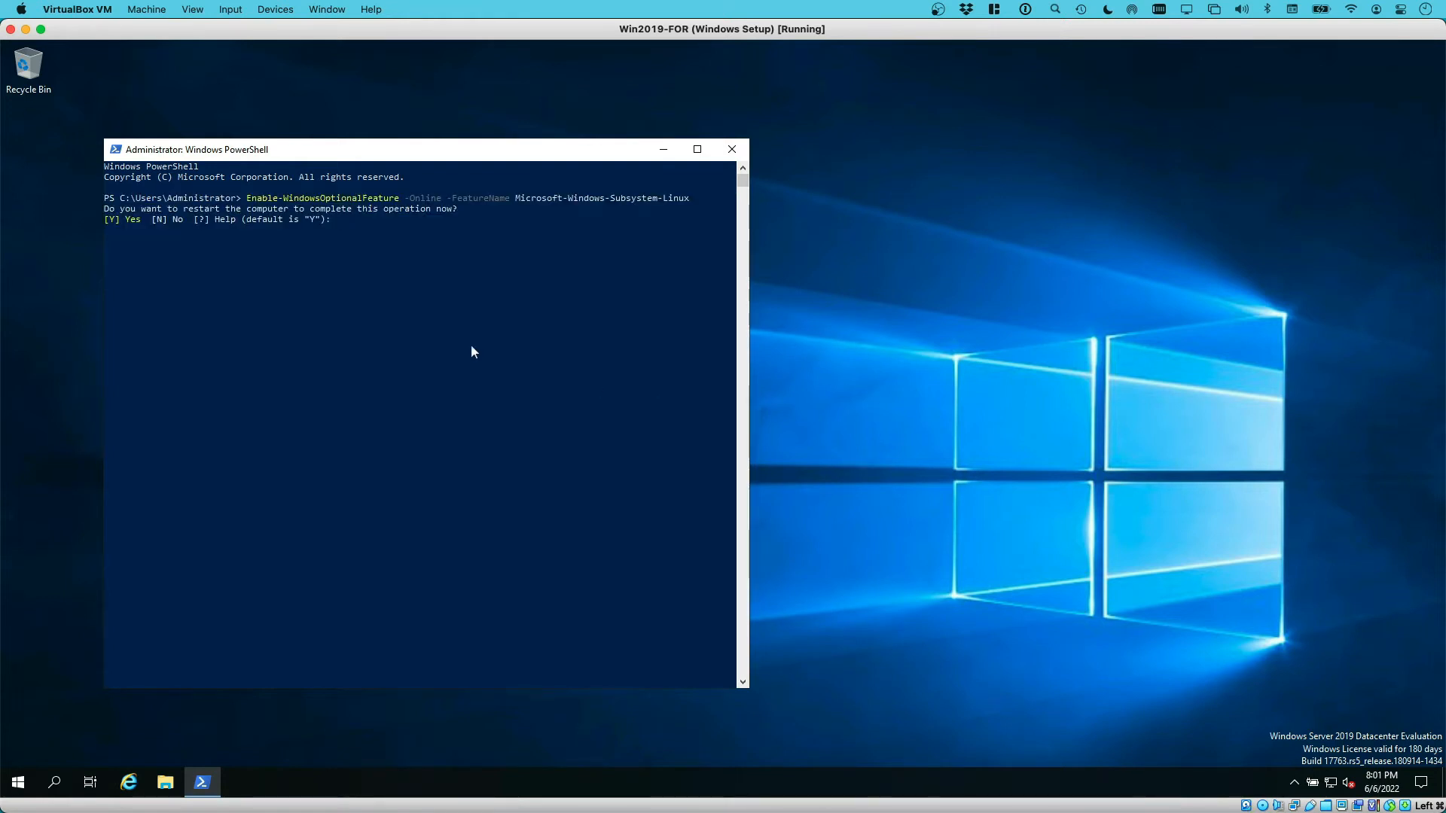
pyautogui.write('Y')
pyautogui.press('Return')
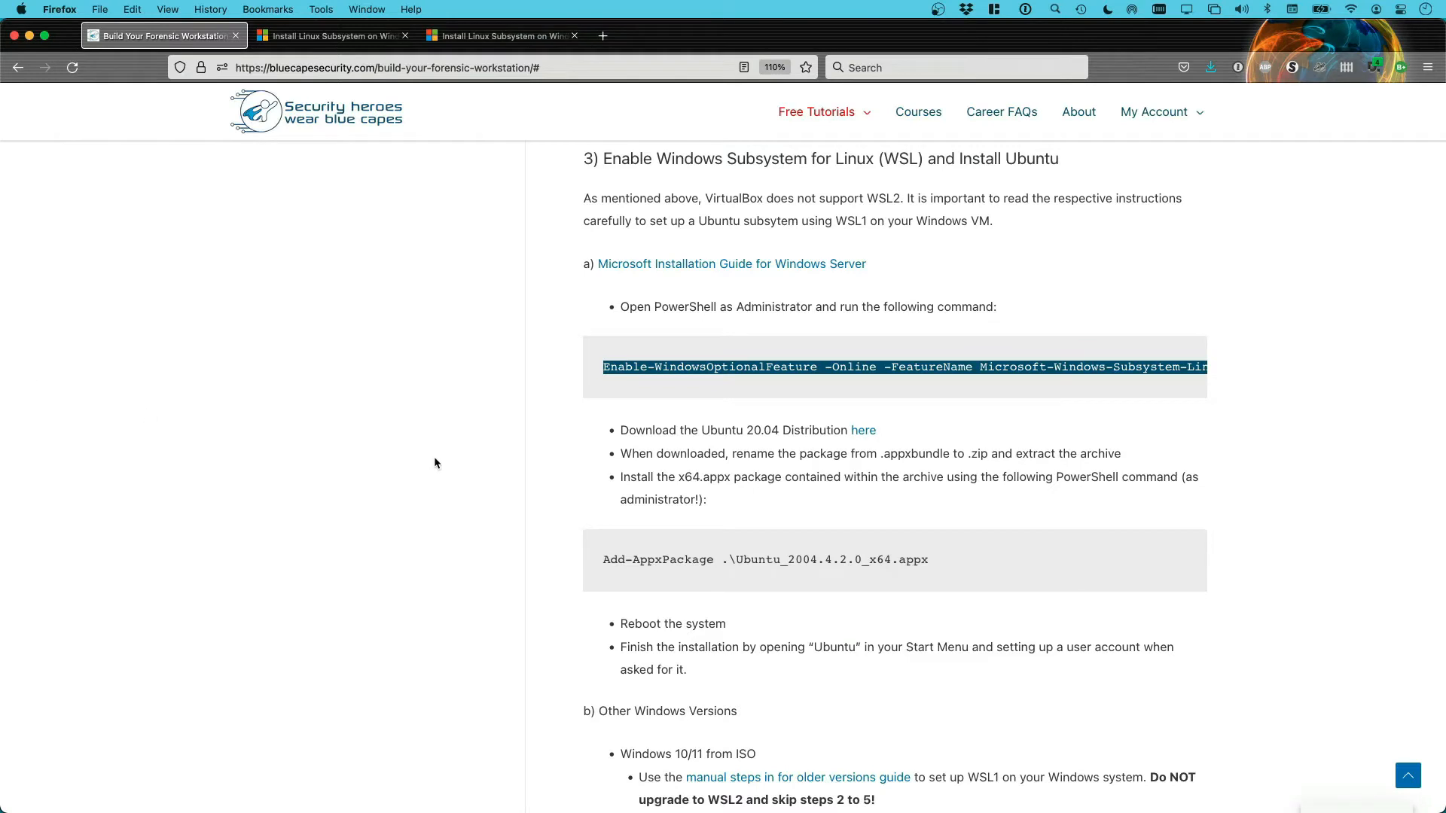
# Download Ubuntu2004-220404.appxbundle from Microsoft's WSL distributions page, saving it to Documents
pyautogui.click(707, 447)
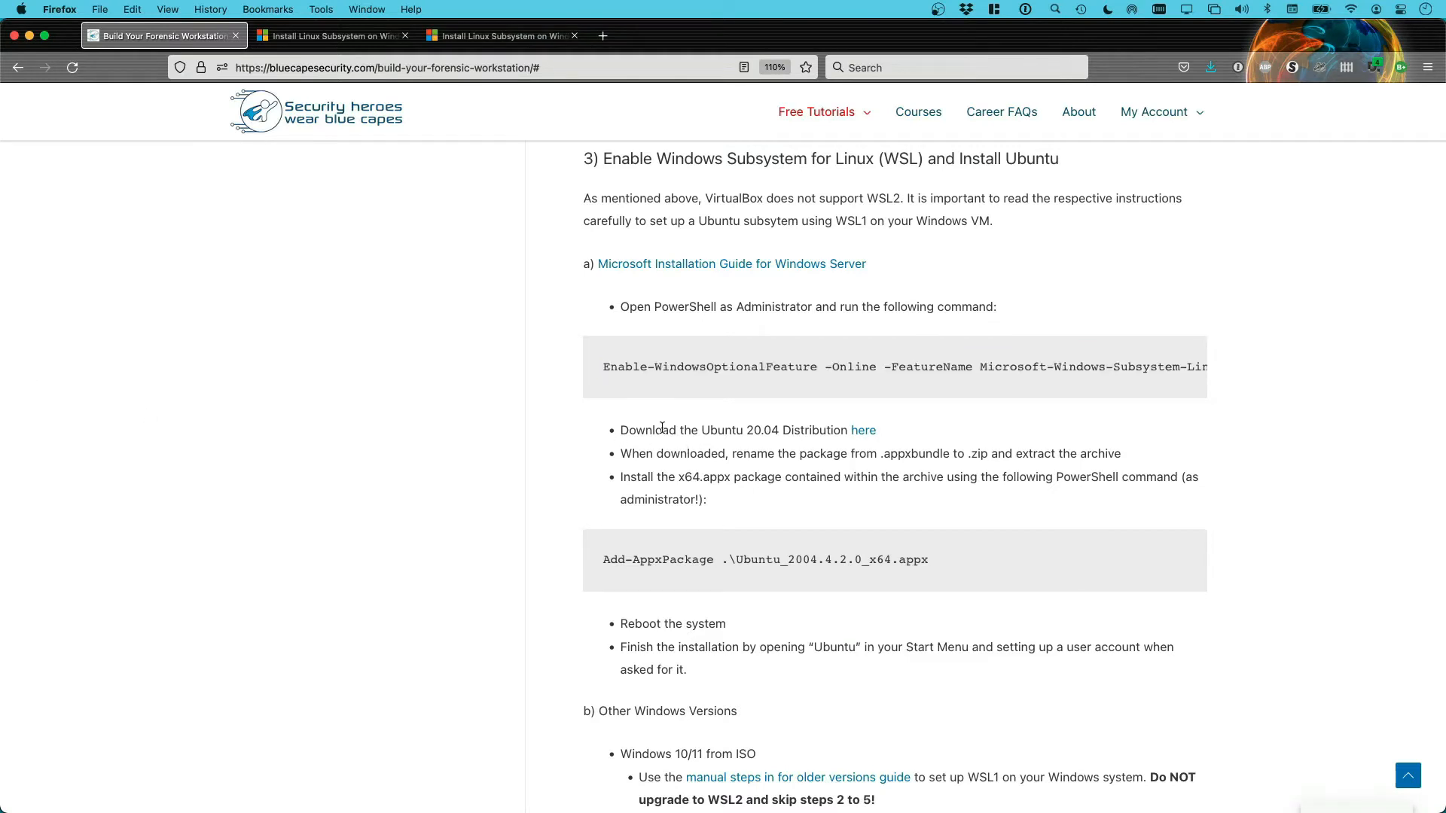
pyautogui.moveTo(655, 431); pyautogui.dragTo(841, 432)
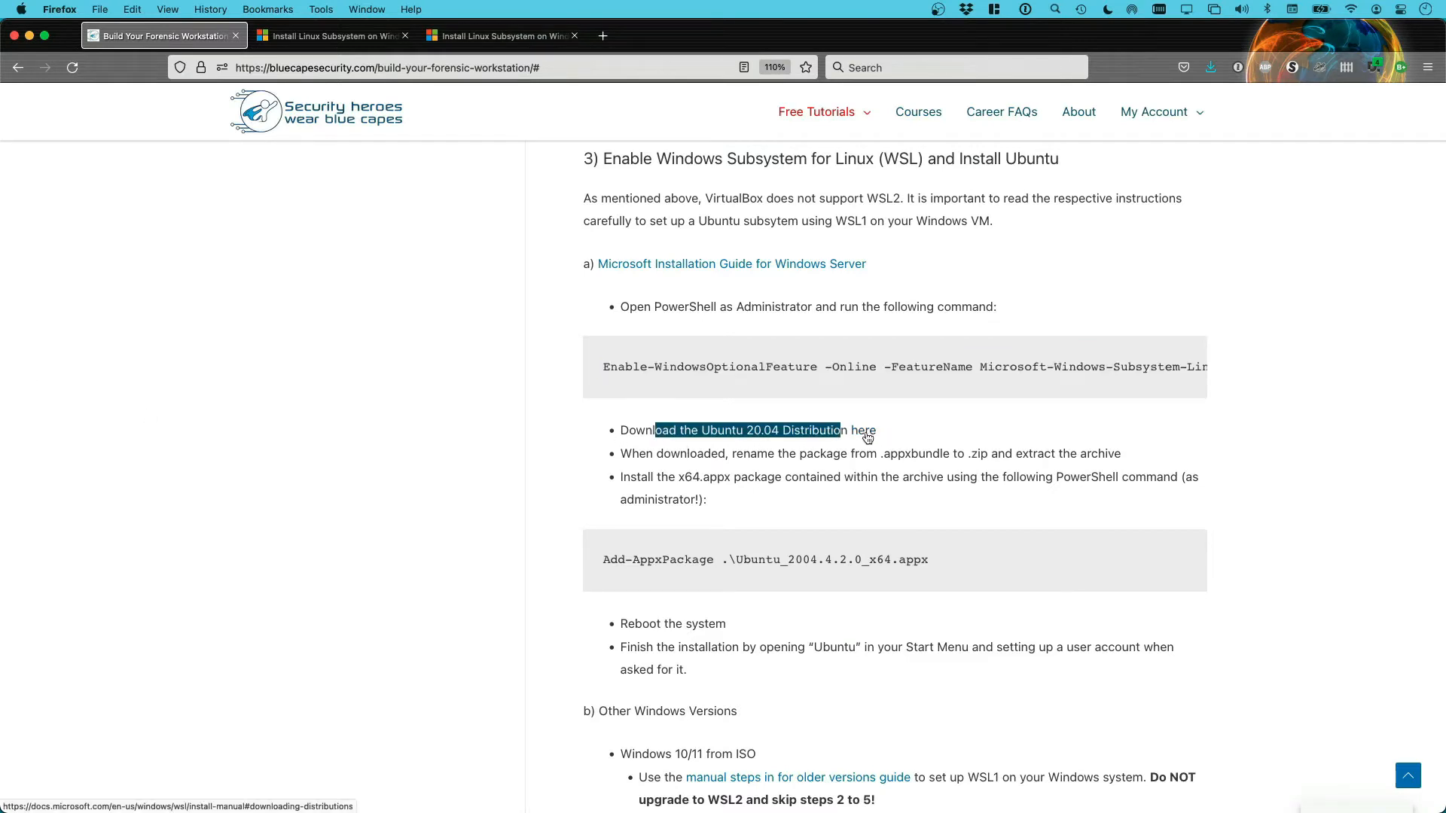
pyautogui.click(867, 435)
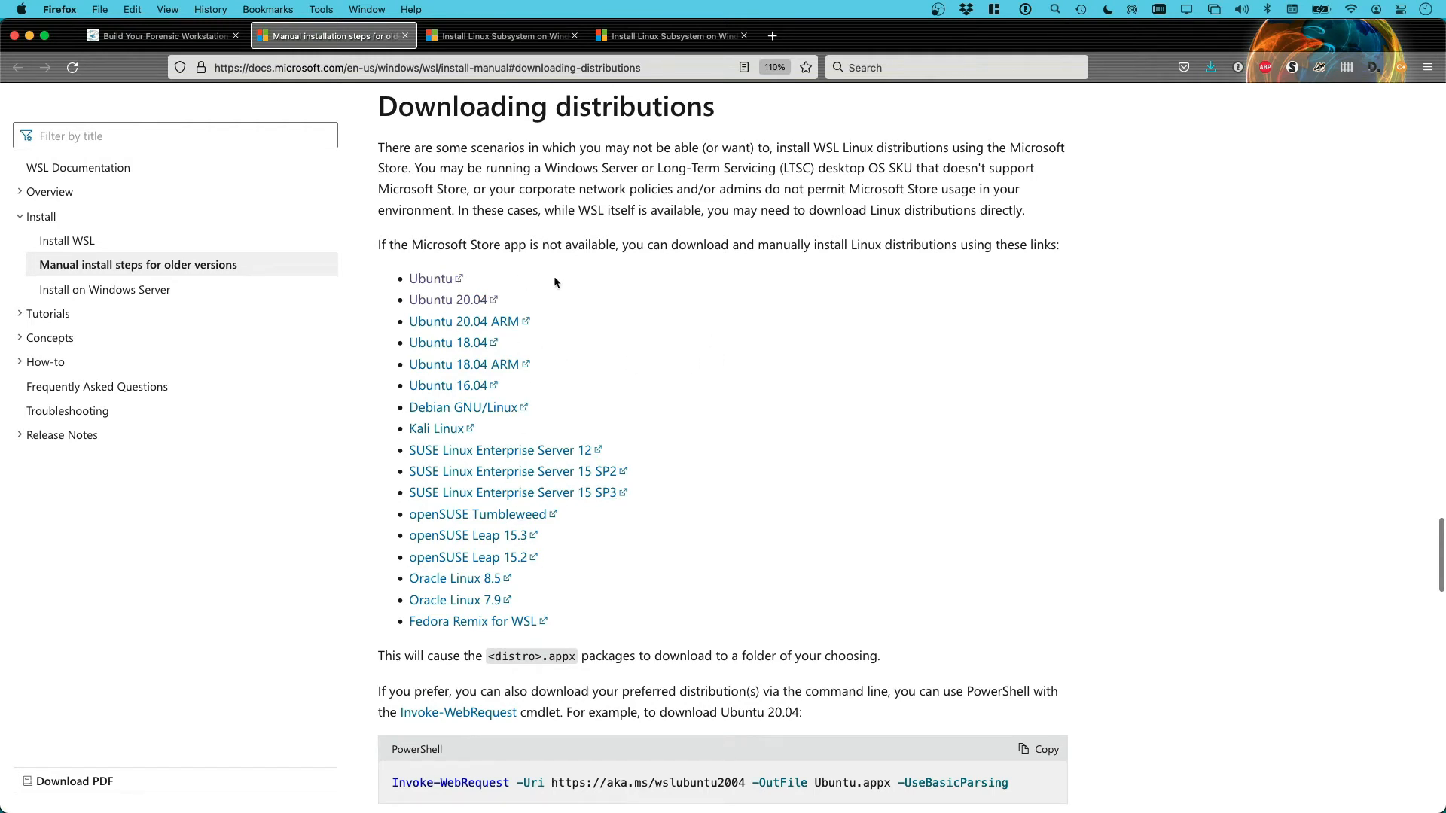
pyautogui.click(440, 280)
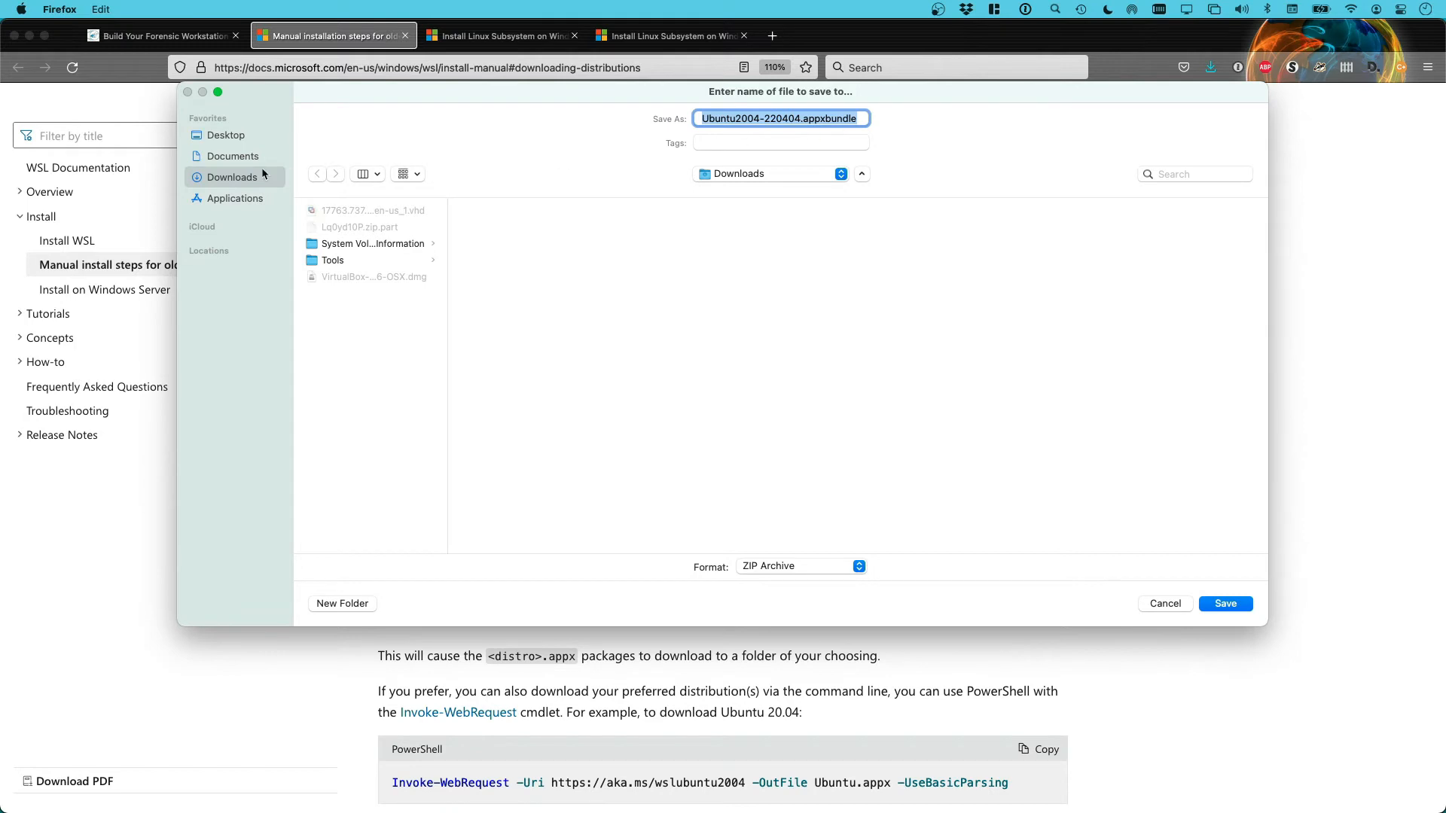
pyautogui.click(238, 156)
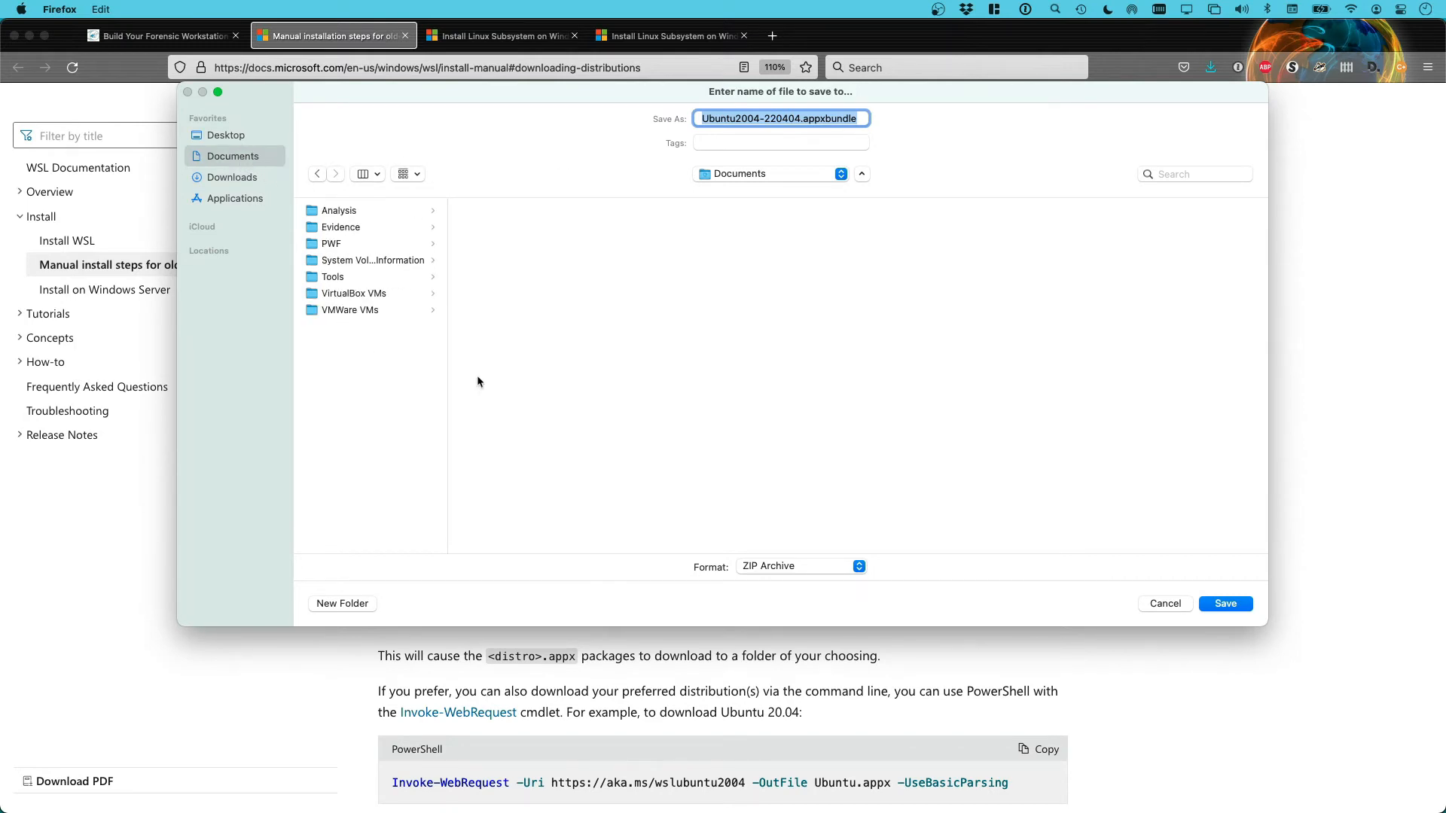
pyautogui.click(1224, 605)
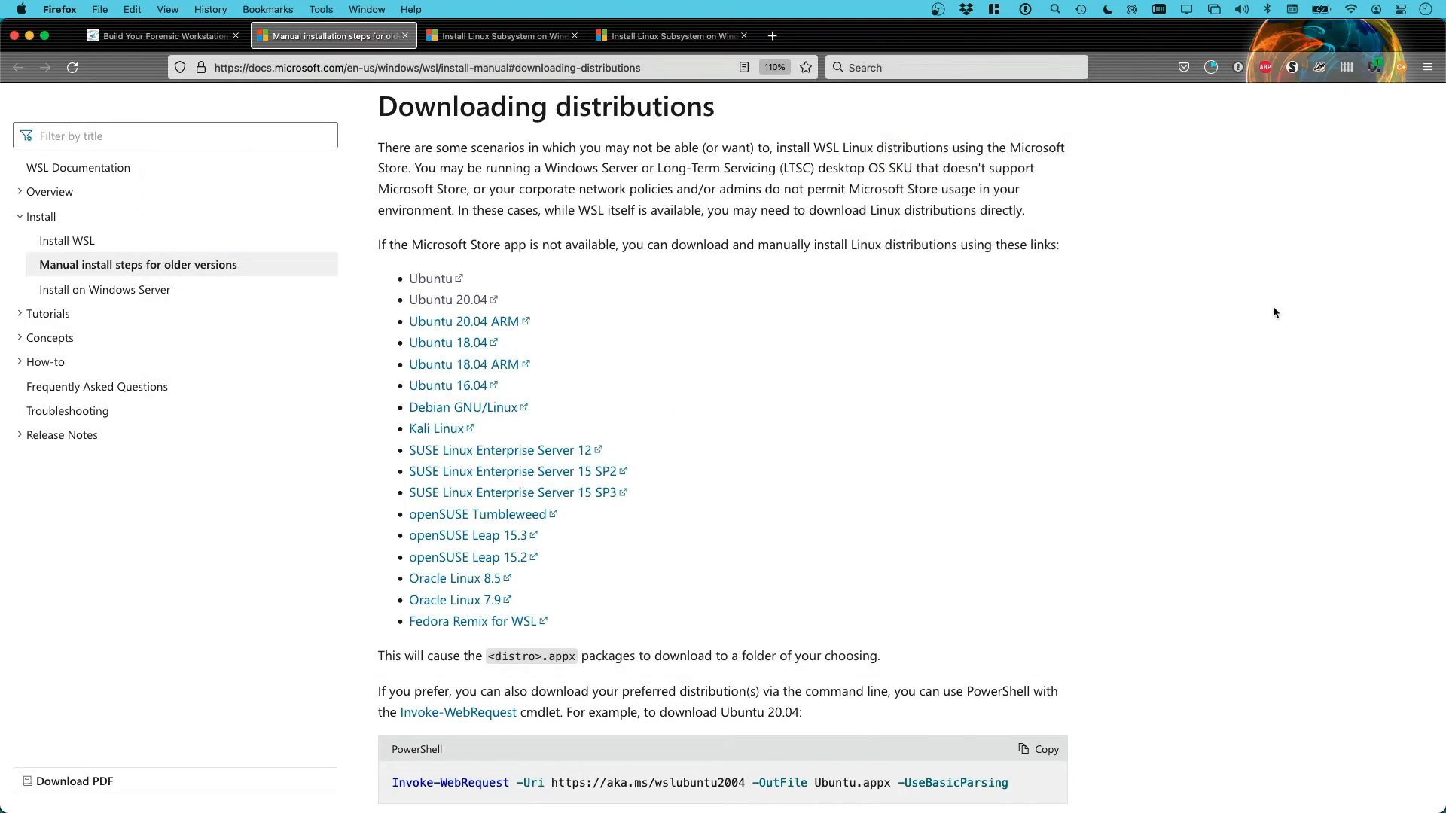
# Unlock the VM with Insert Ctrl-Alt-Del and the Administrator password, then open File Explorer
pyautogui.press('super+Tab')
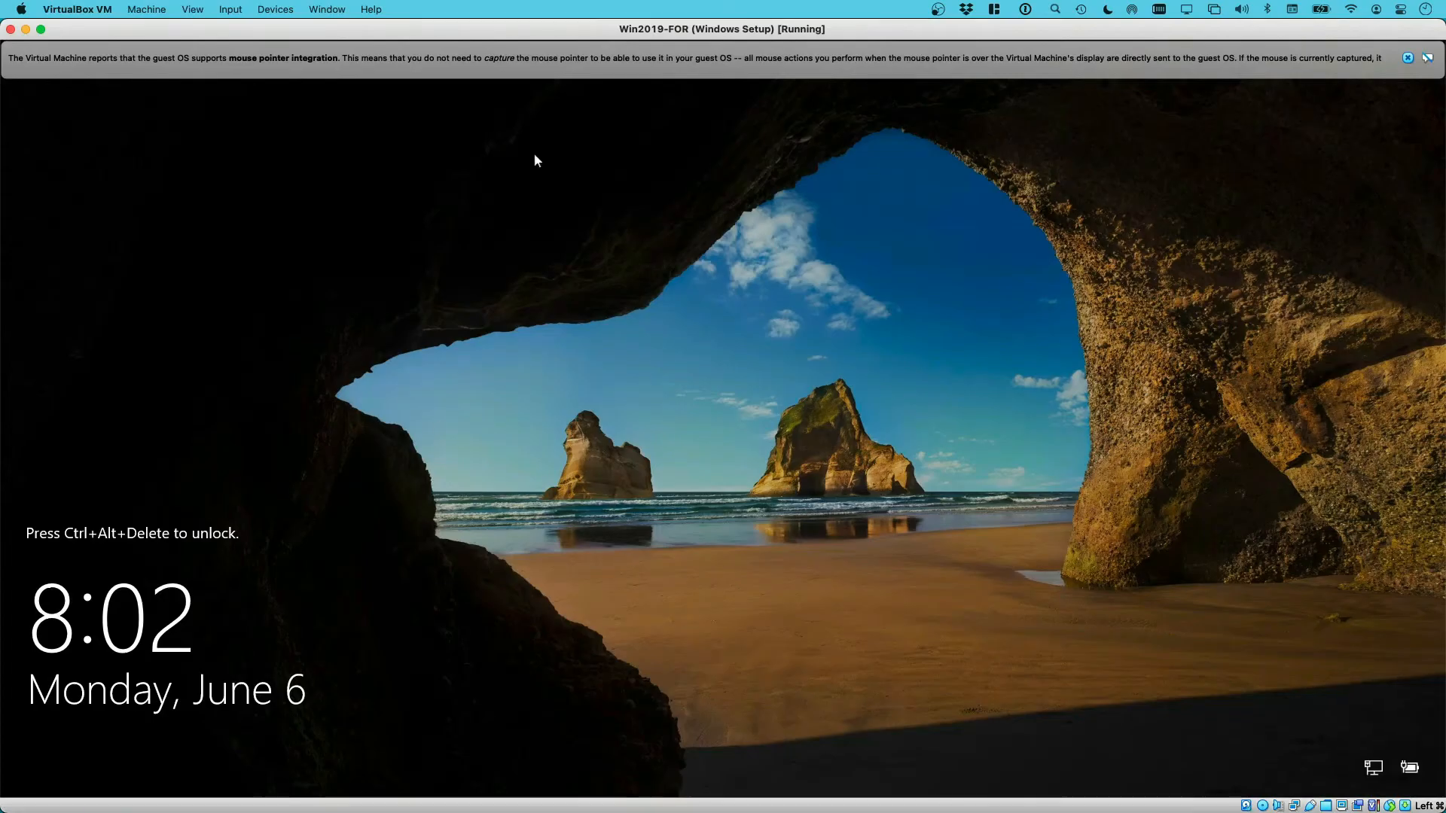
pyautogui.click(263, 9)
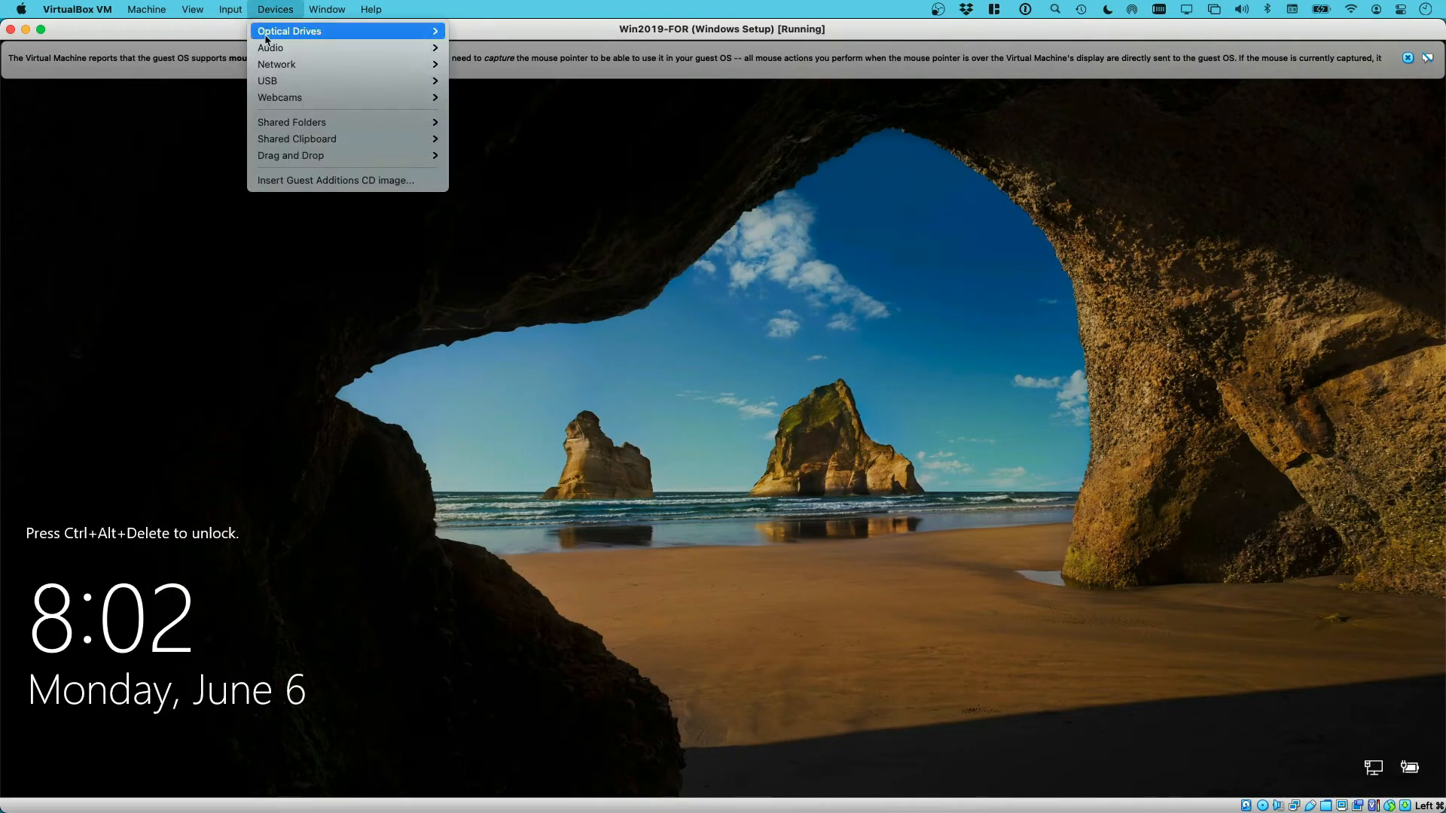
pyautogui.moveTo(231, 9)
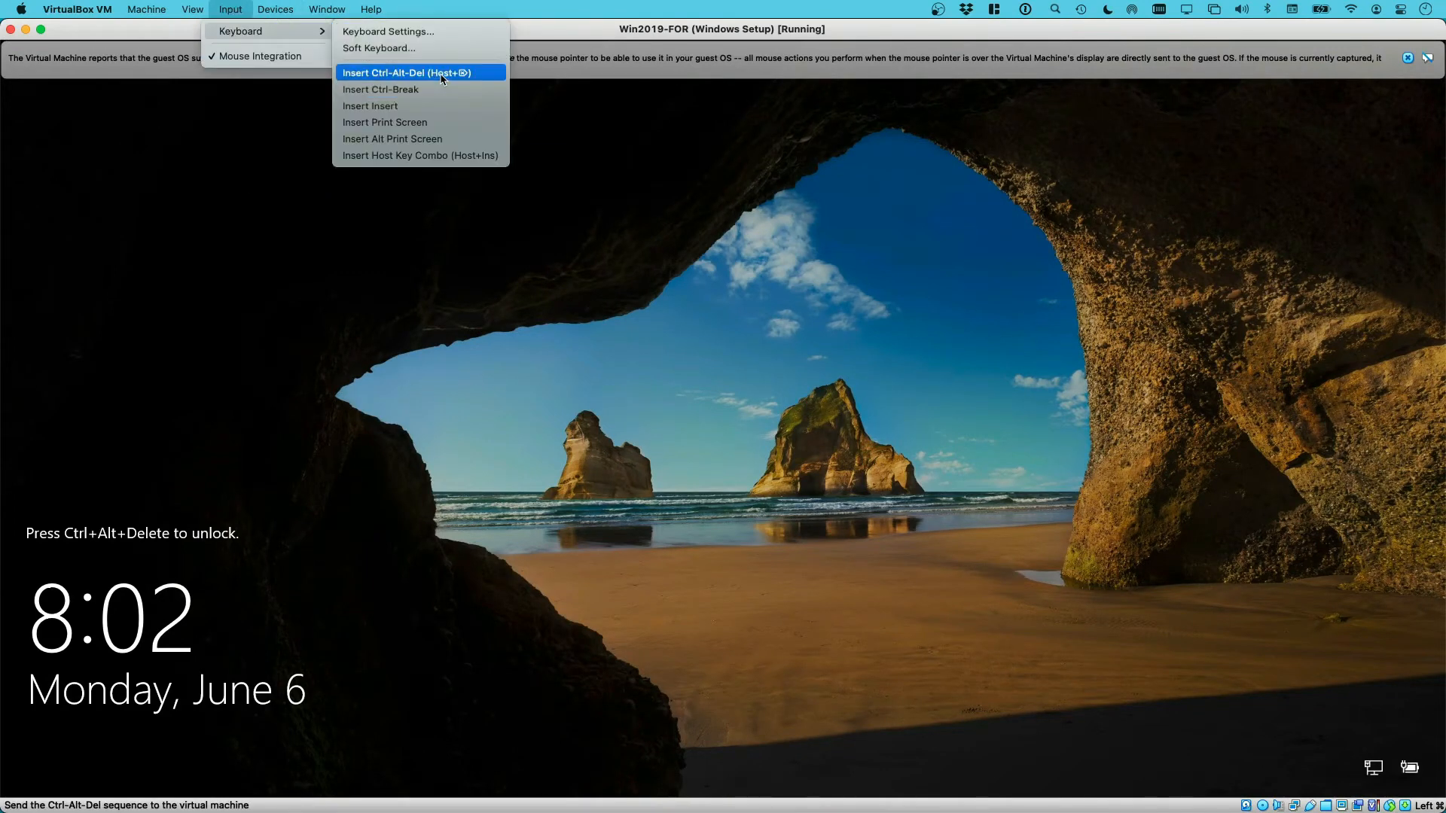
pyautogui.click(442, 73)
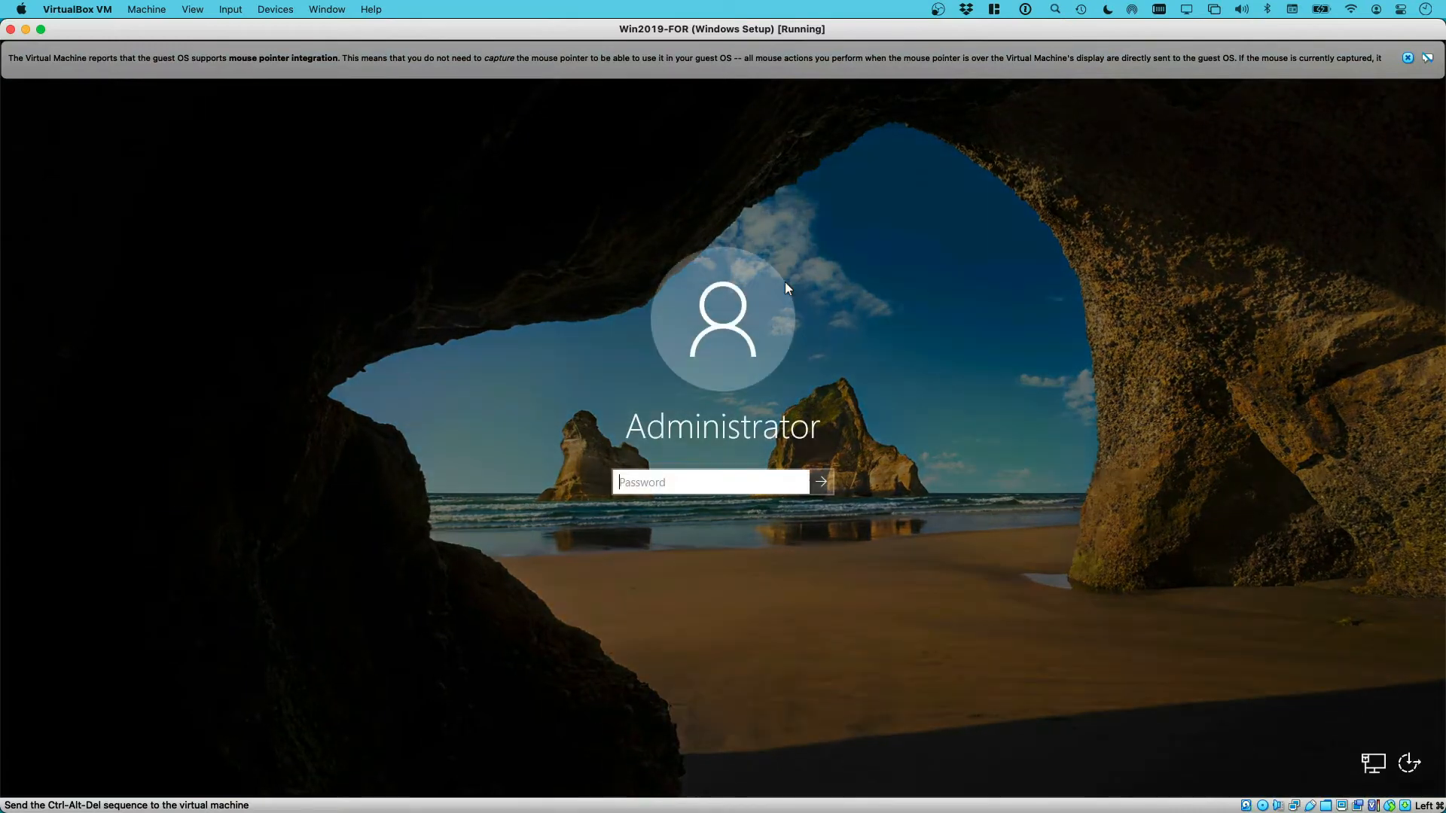
pyautogui.write('Password1')
pyautogui.press('Return')
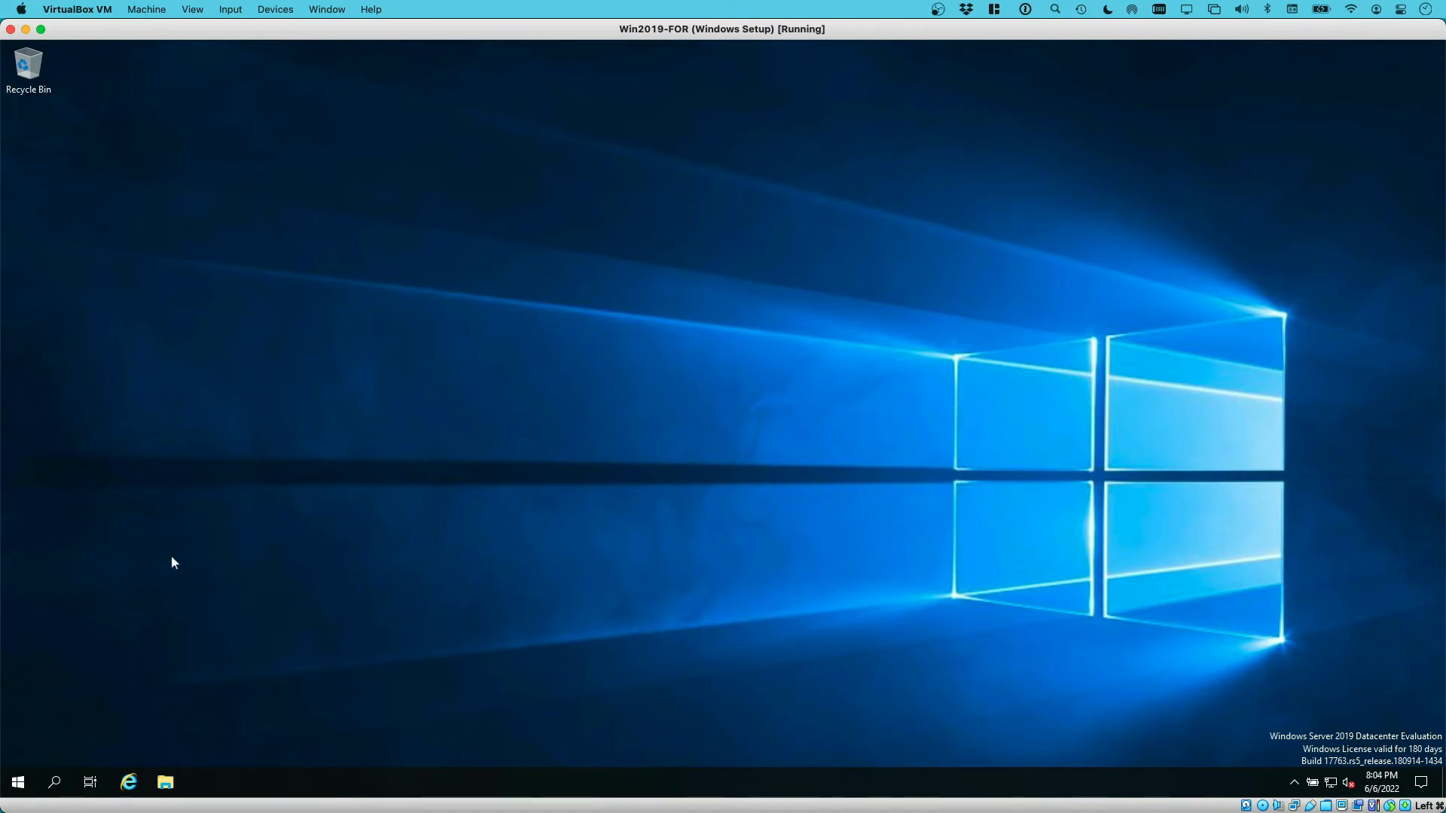
pyautogui.click(165, 782)
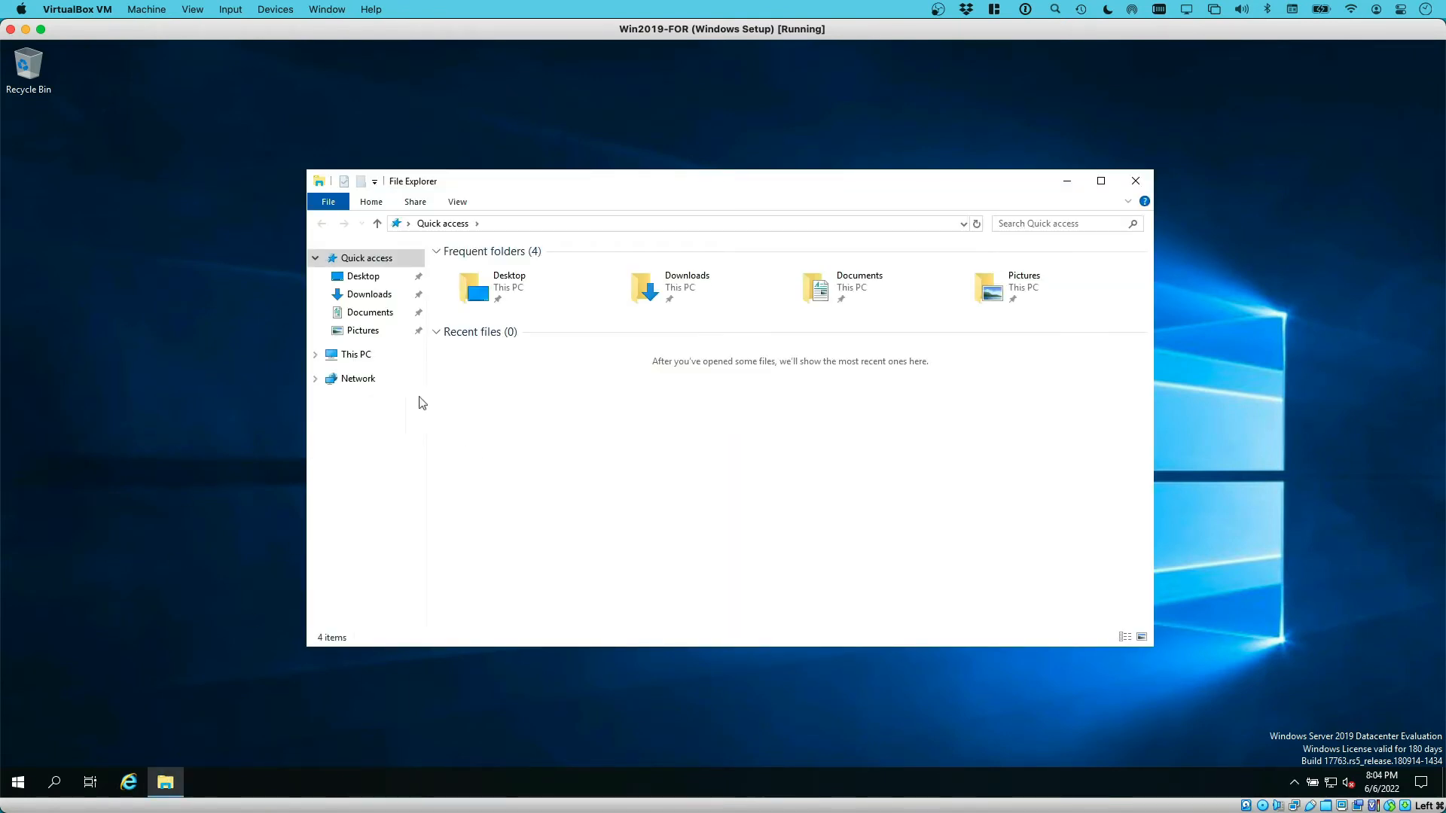
# Open This PC and the shared Z: drive, and select Ubuntu2004-220404.appxbundle
pyautogui.click(355, 357)
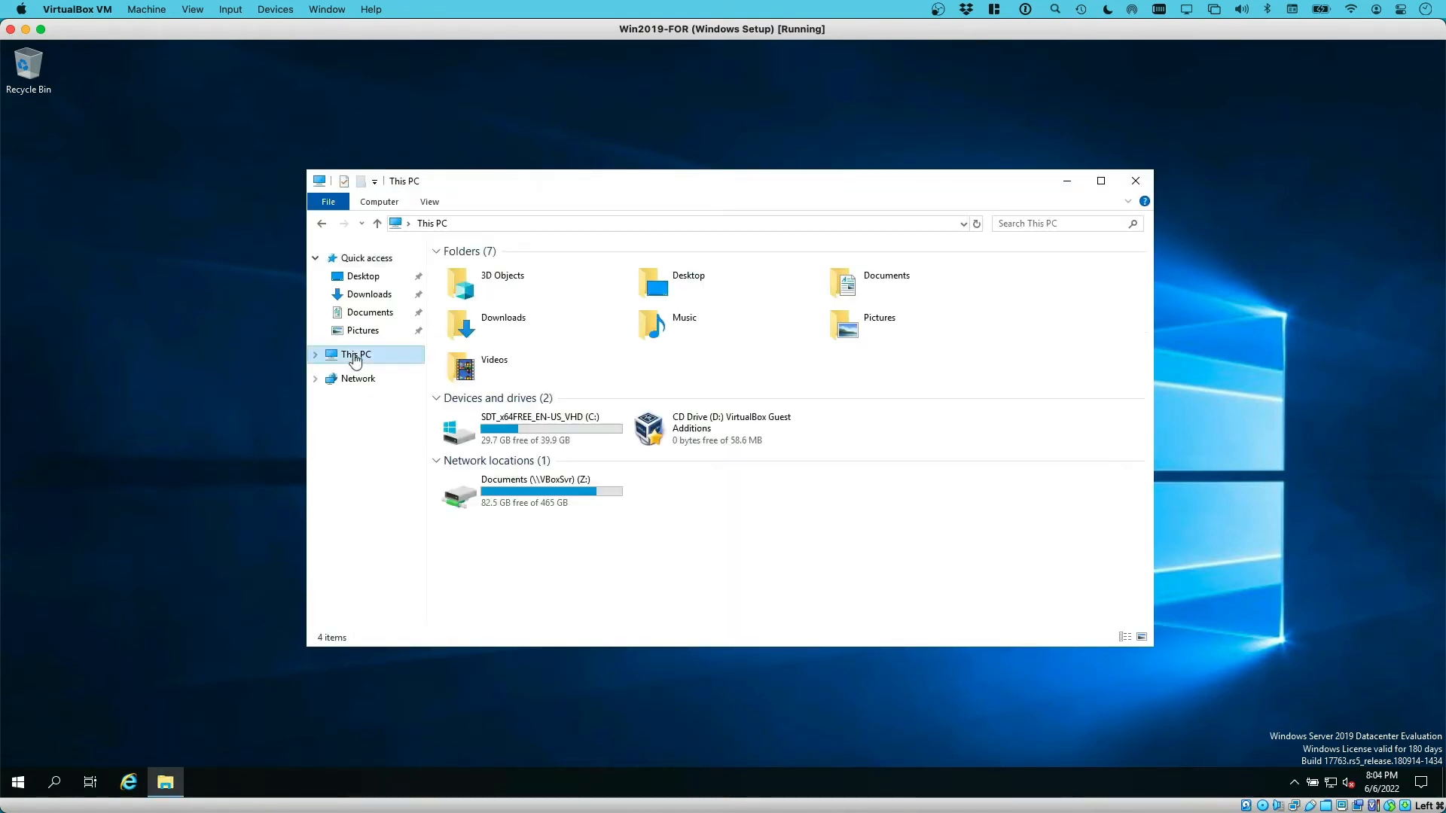
pyautogui.doubleClick(567, 483)
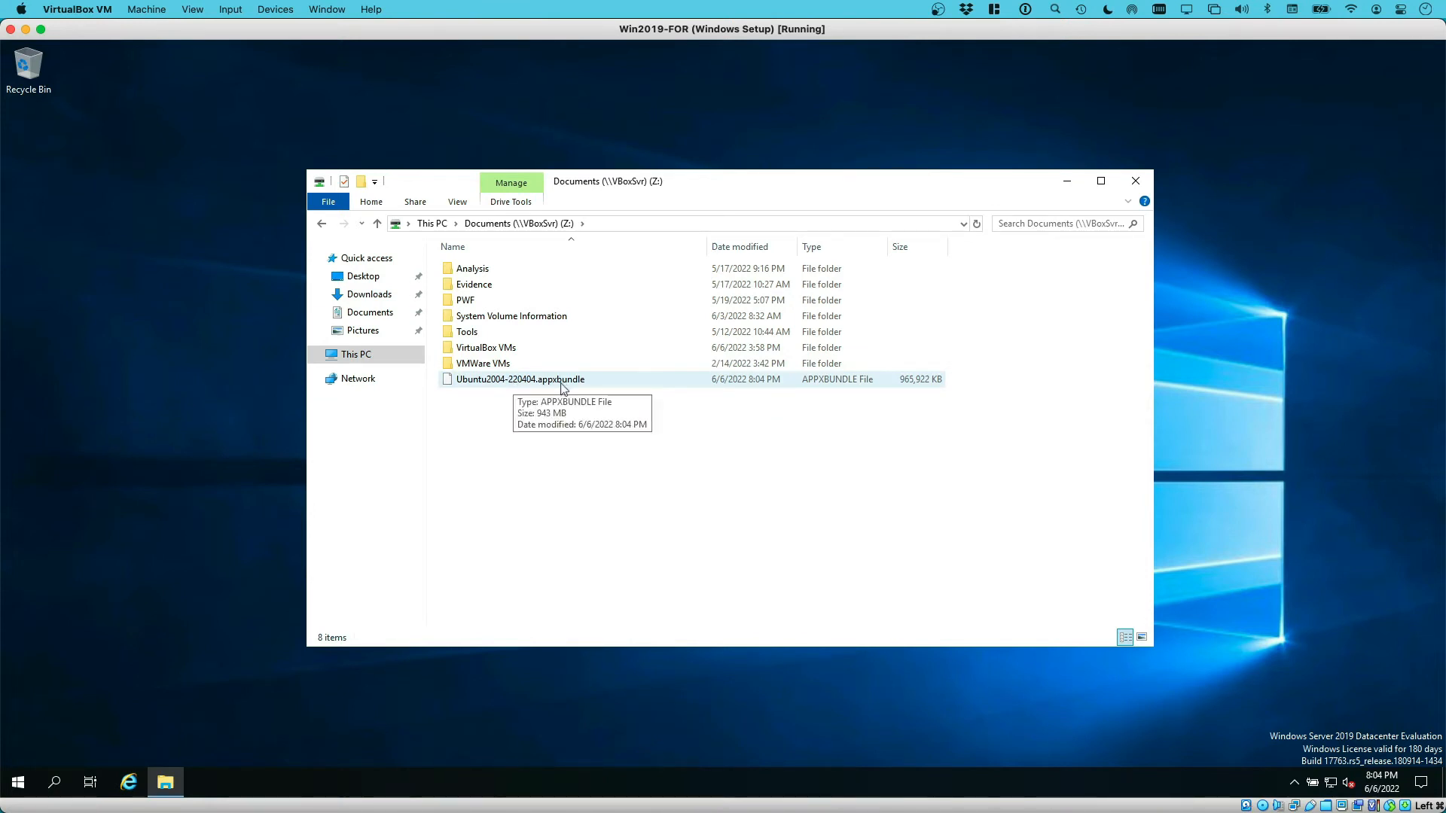
pyautogui.click(533, 384)
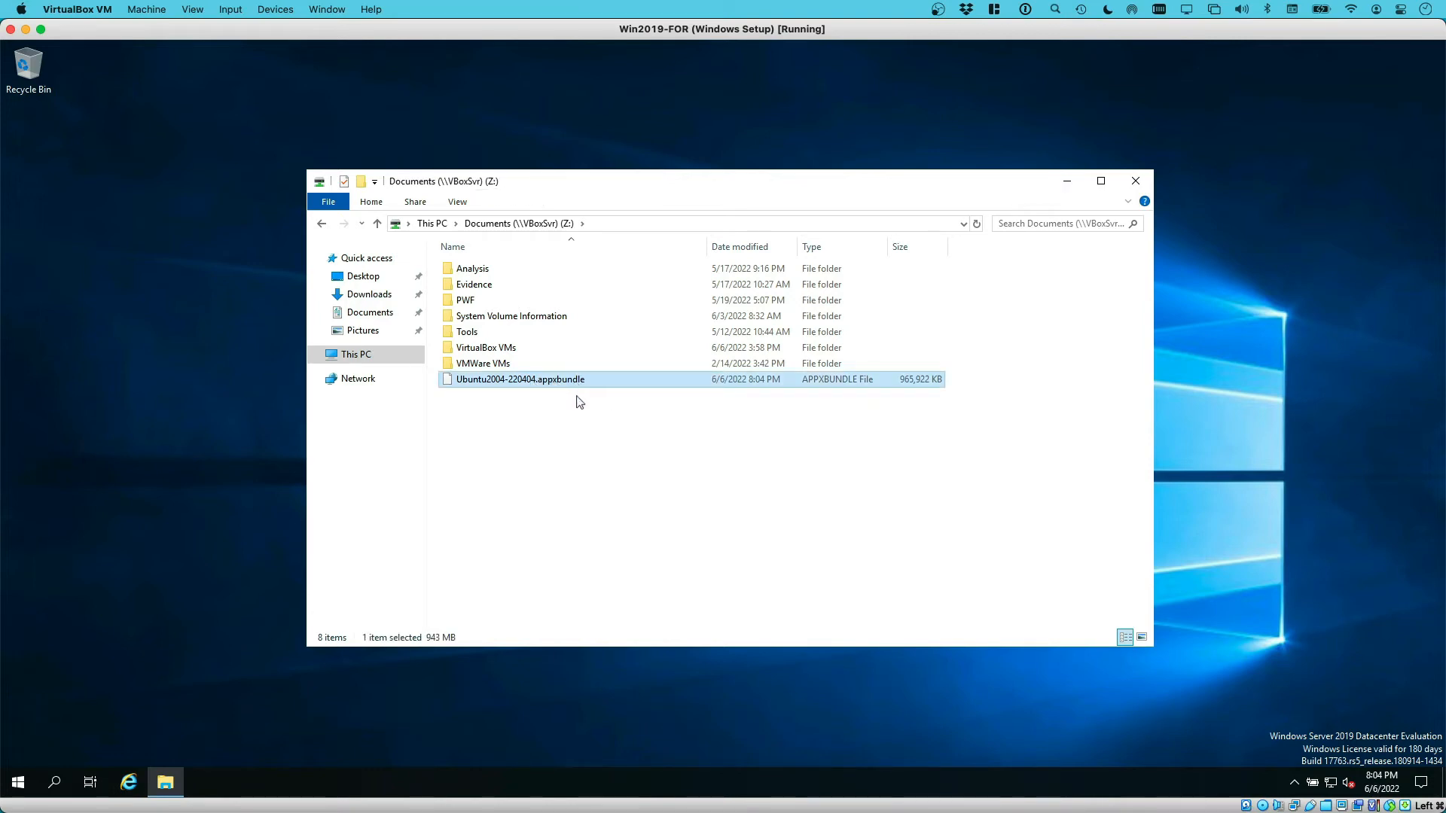
pyautogui.press('super+Tab')
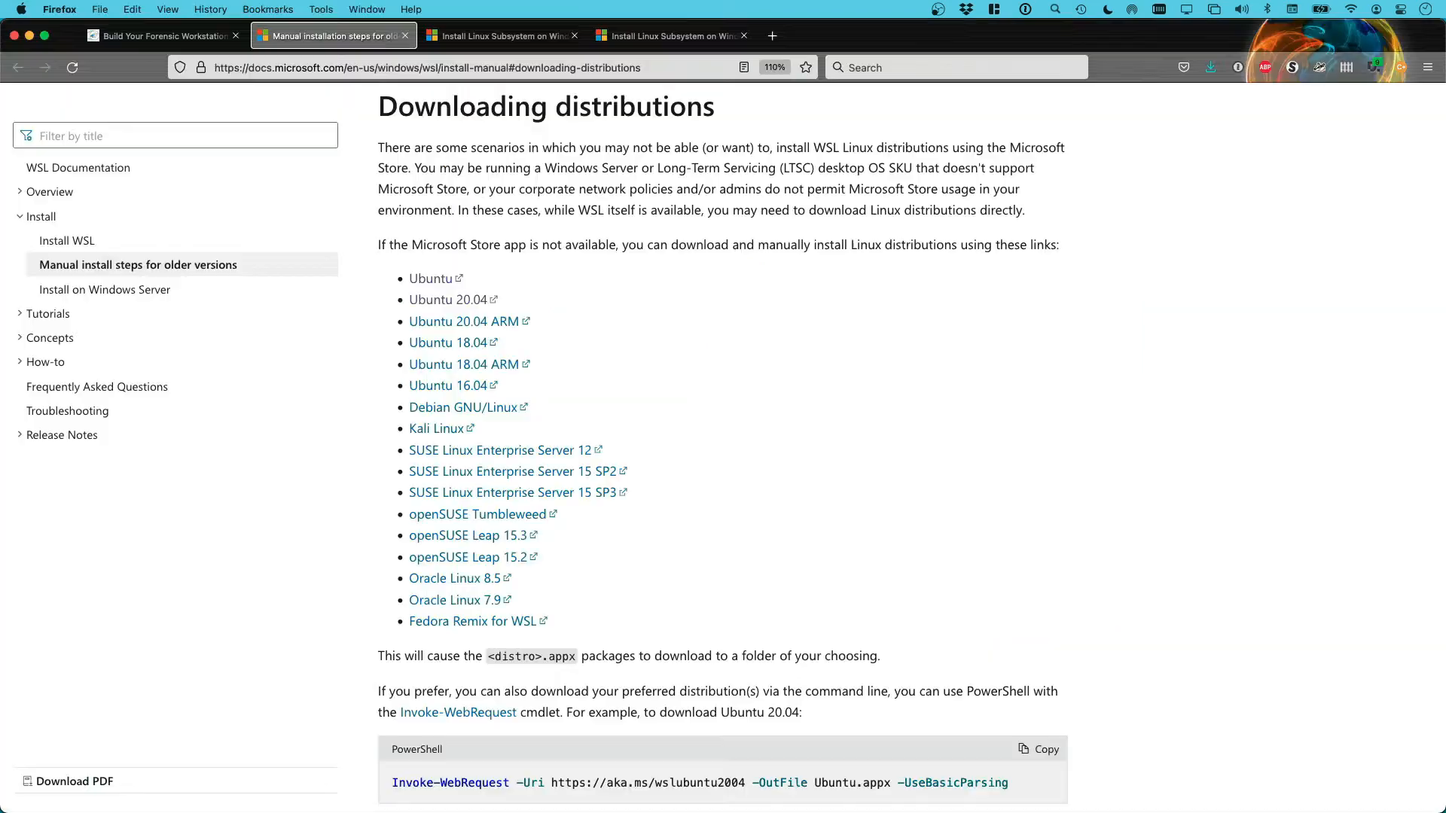
# Highlight the tutorial's instruction to rename the .appxbundle package to .zip, then return to the VM
pyautogui.click(124, 34)
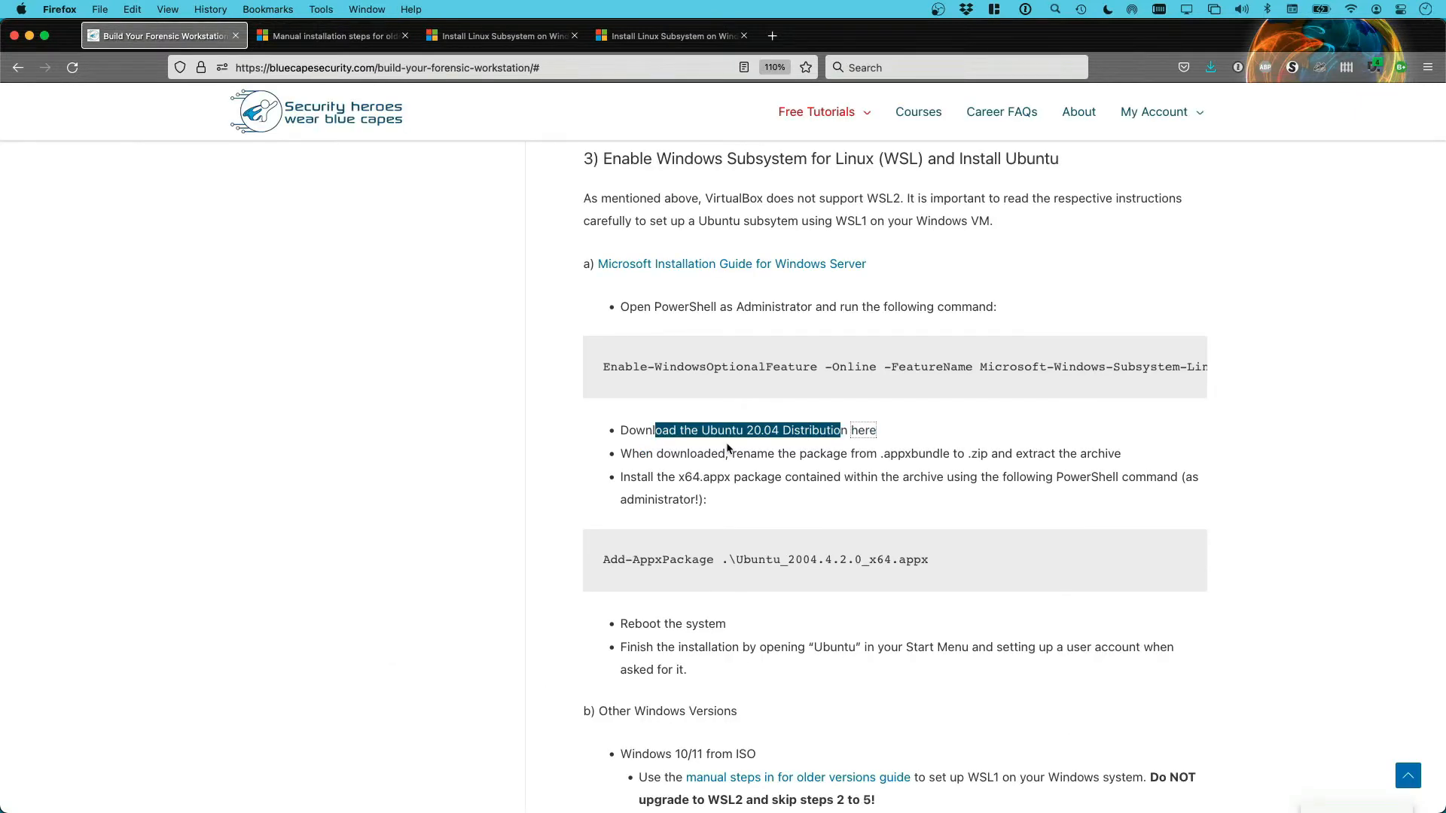
pyautogui.moveTo(664, 454); pyautogui.dragTo(1123, 462)
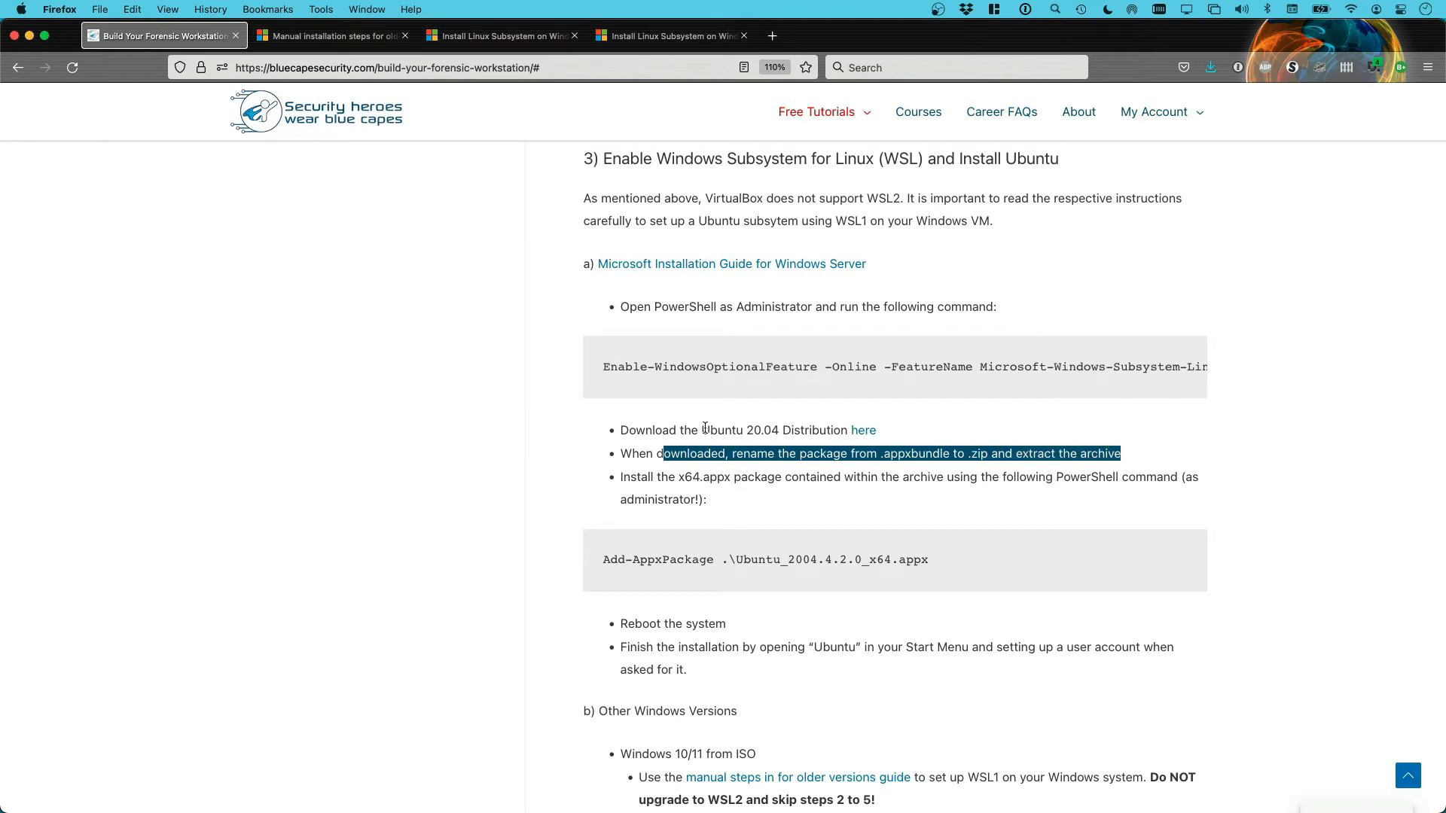
pyautogui.press('super+Tab')
pyautogui.rightClick(494, 386)
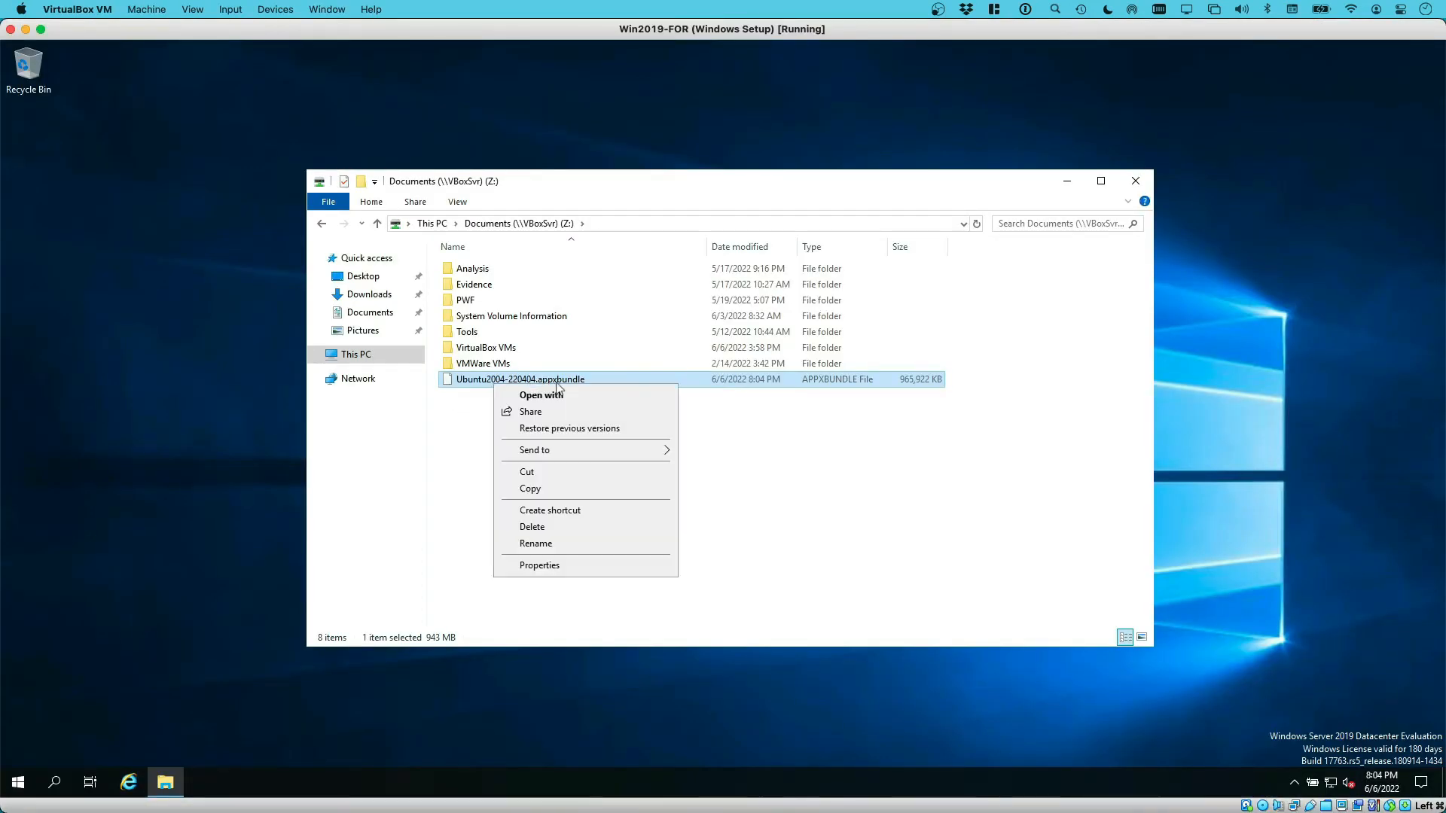
# Rename Ubuntu2004-220404.appxbundle to a .zip file, accepting the extension change
pyautogui.click(565, 547)
pyautogui.doubleClick(572, 382)
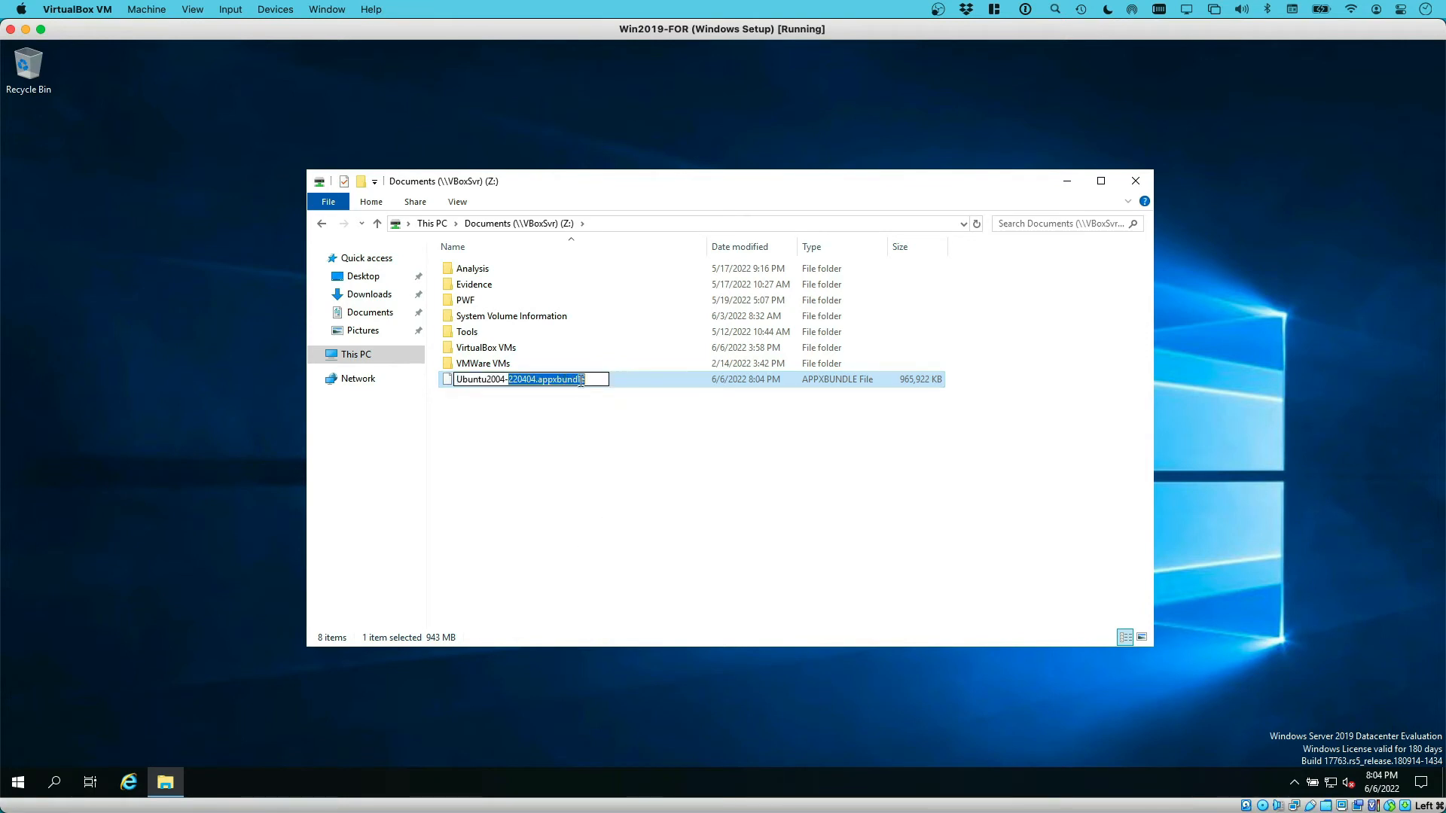
pyautogui.click(586, 383)
pyautogui.press('BackSpace')
pyautogui.press('BackSpace')
pyautogui.press('BackSpace')
pyautogui.press('BackSpace')
pyautogui.press('BackSpace')
pyautogui.press('BackSpace')
pyautogui.press('BackSpace')
pyautogui.press('BackSpace')
pyautogui.press('BackSpace')
pyautogui.press('BackSpace')
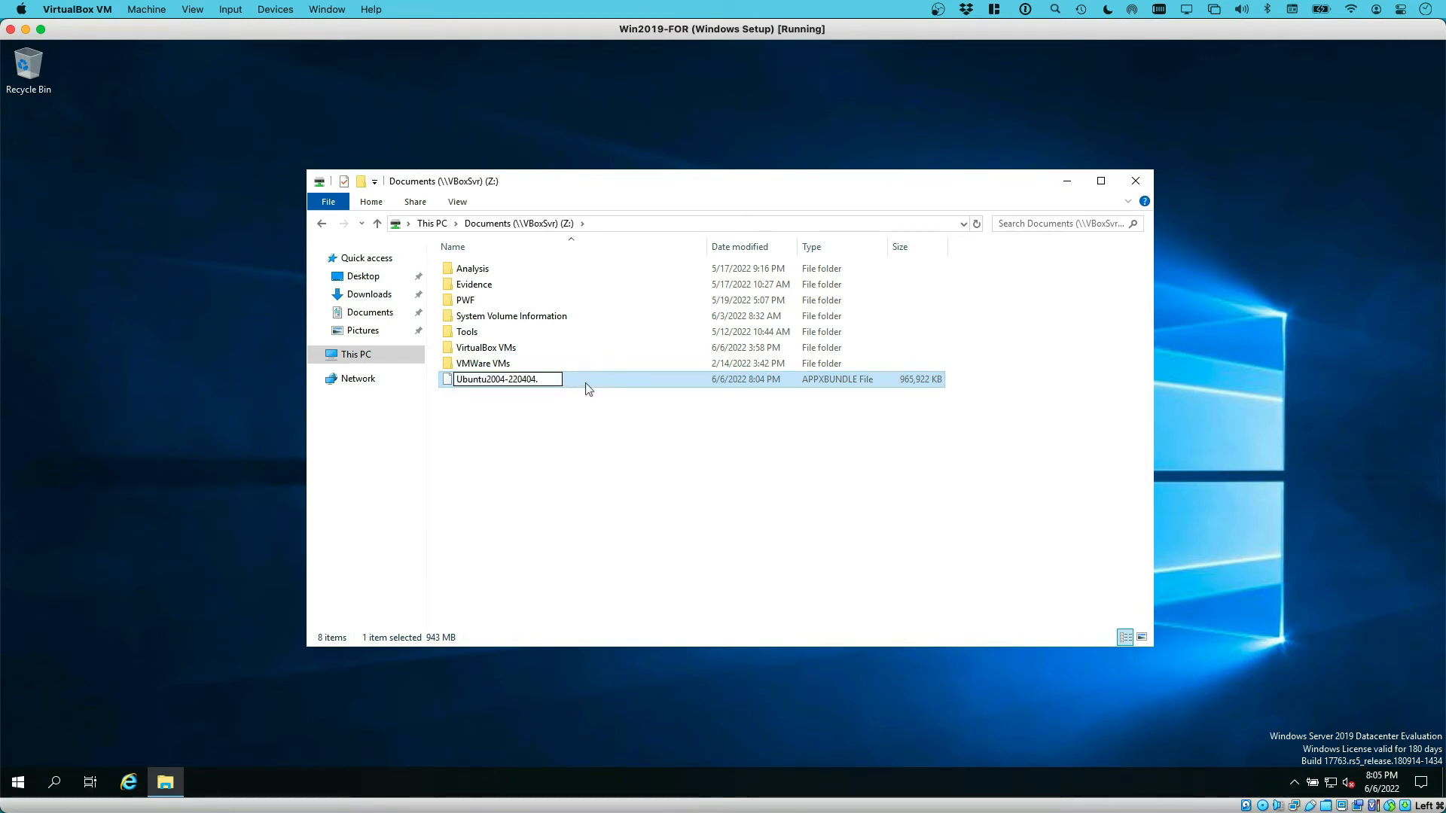
pyautogui.write('zip')
pyautogui.press('Return')
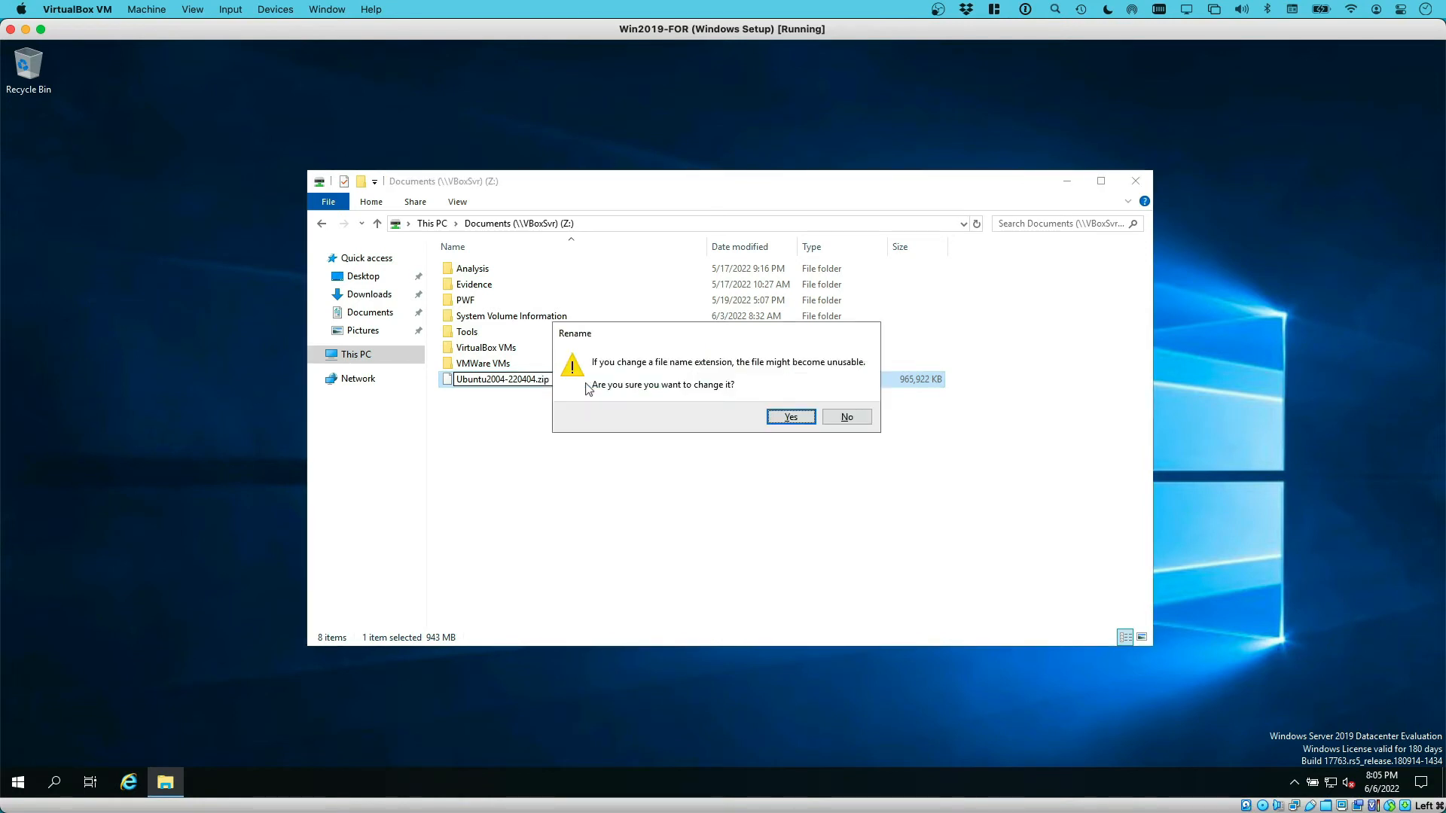
pyautogui.click(789, 416)
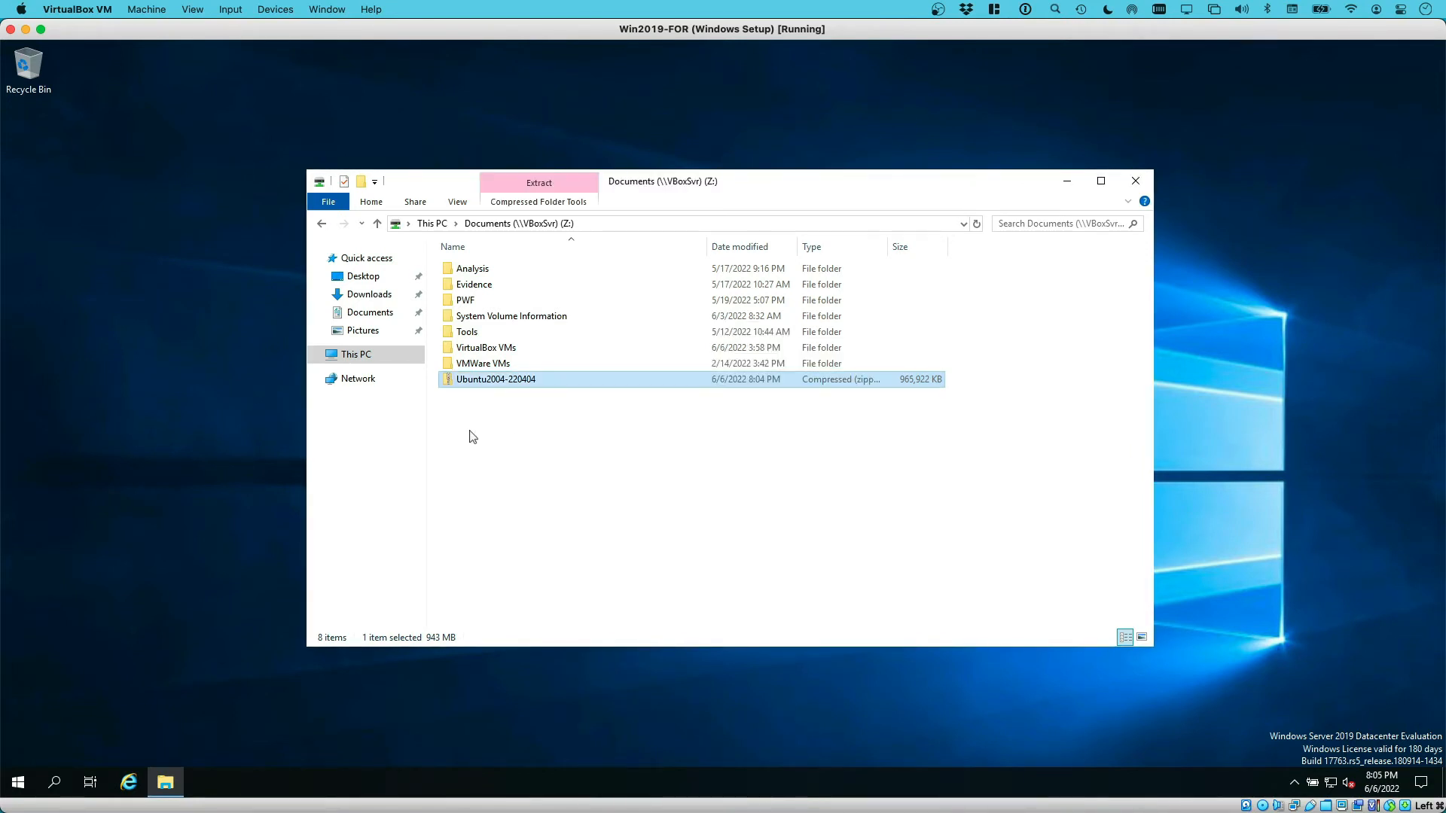
# Extract the entire zip archive into the Downloads folder
pyautogui.click(546, 190)
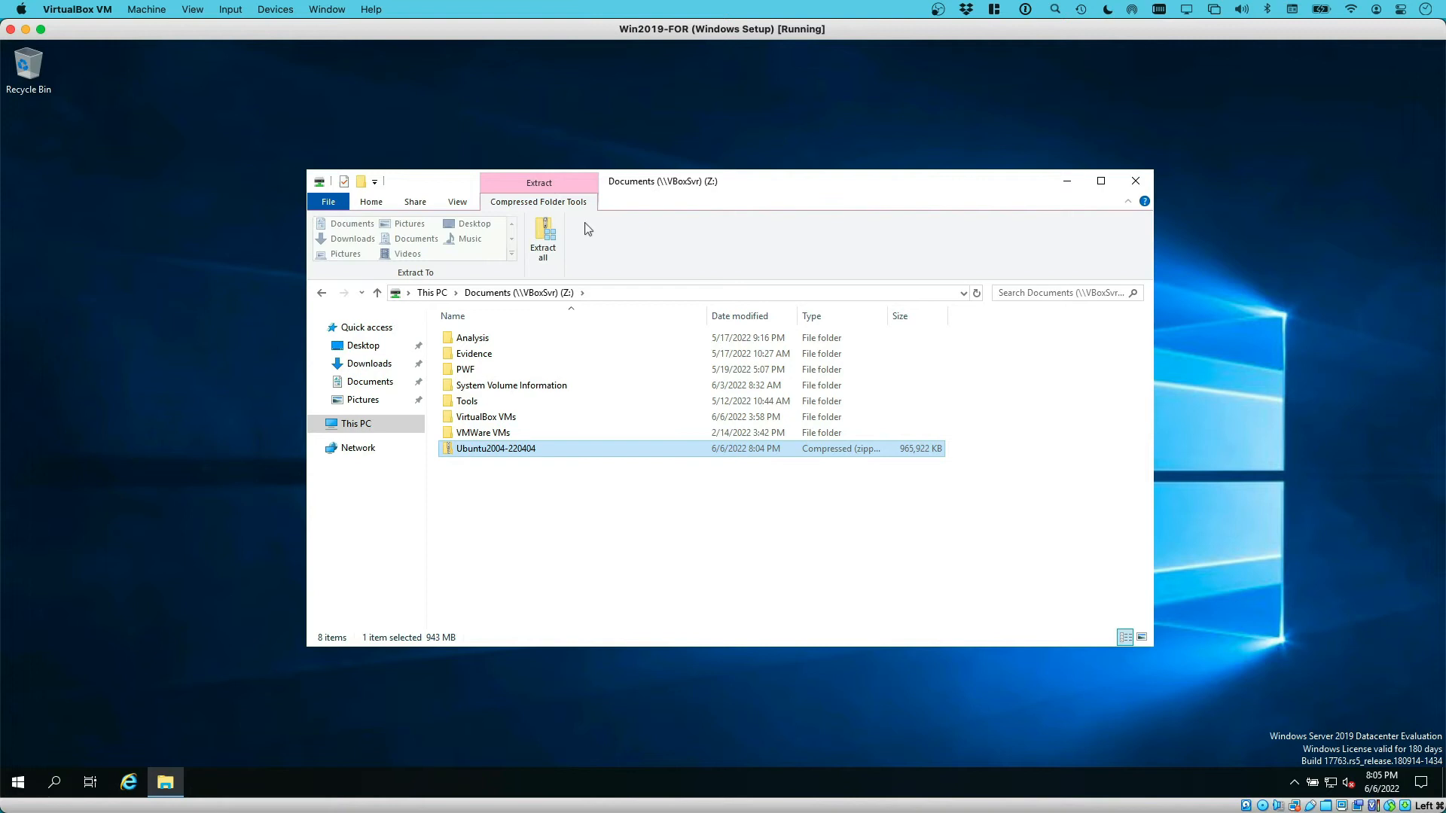
pyautogui.click(543, 240)
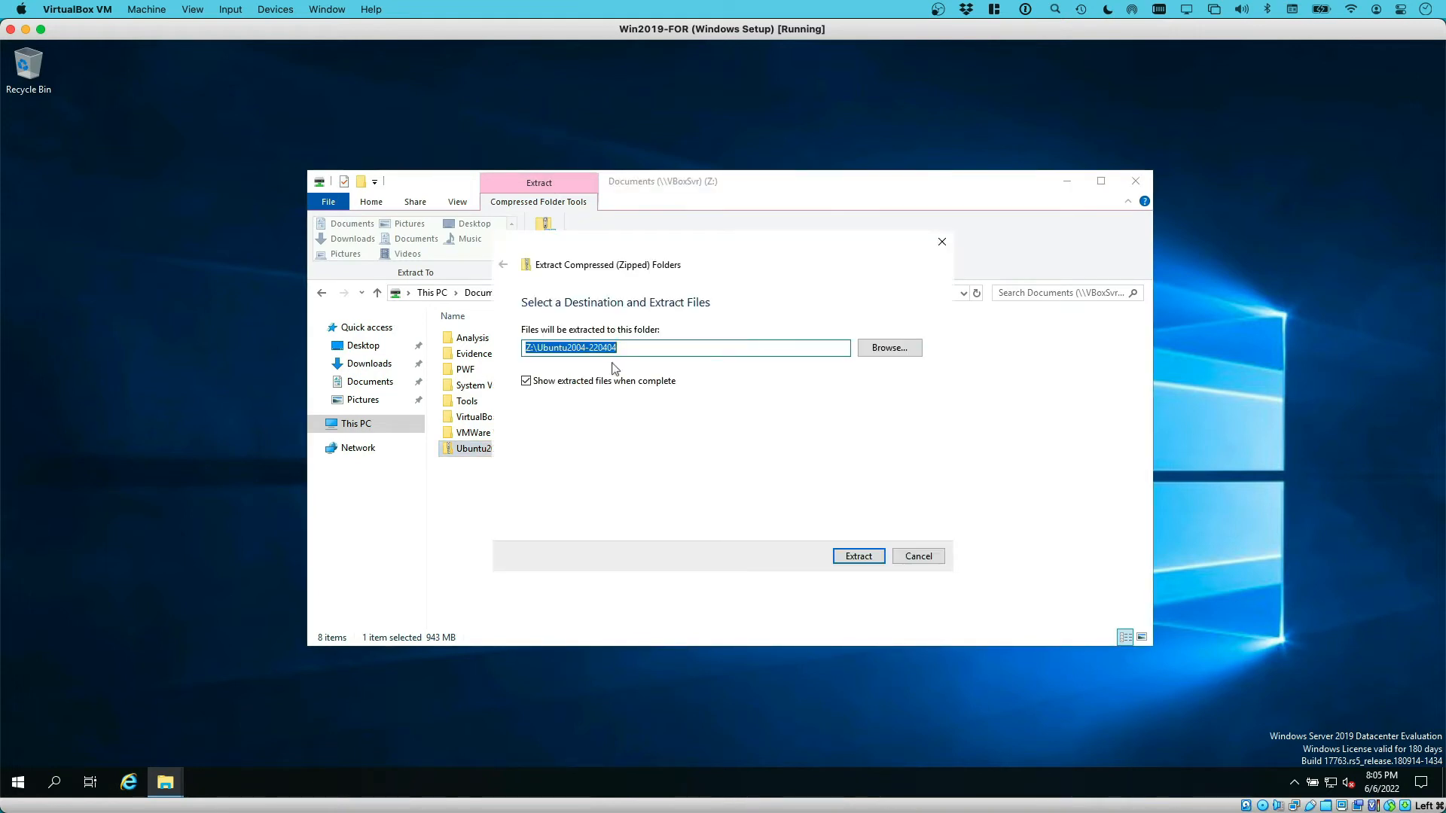
pyautogui.click(875, 354)
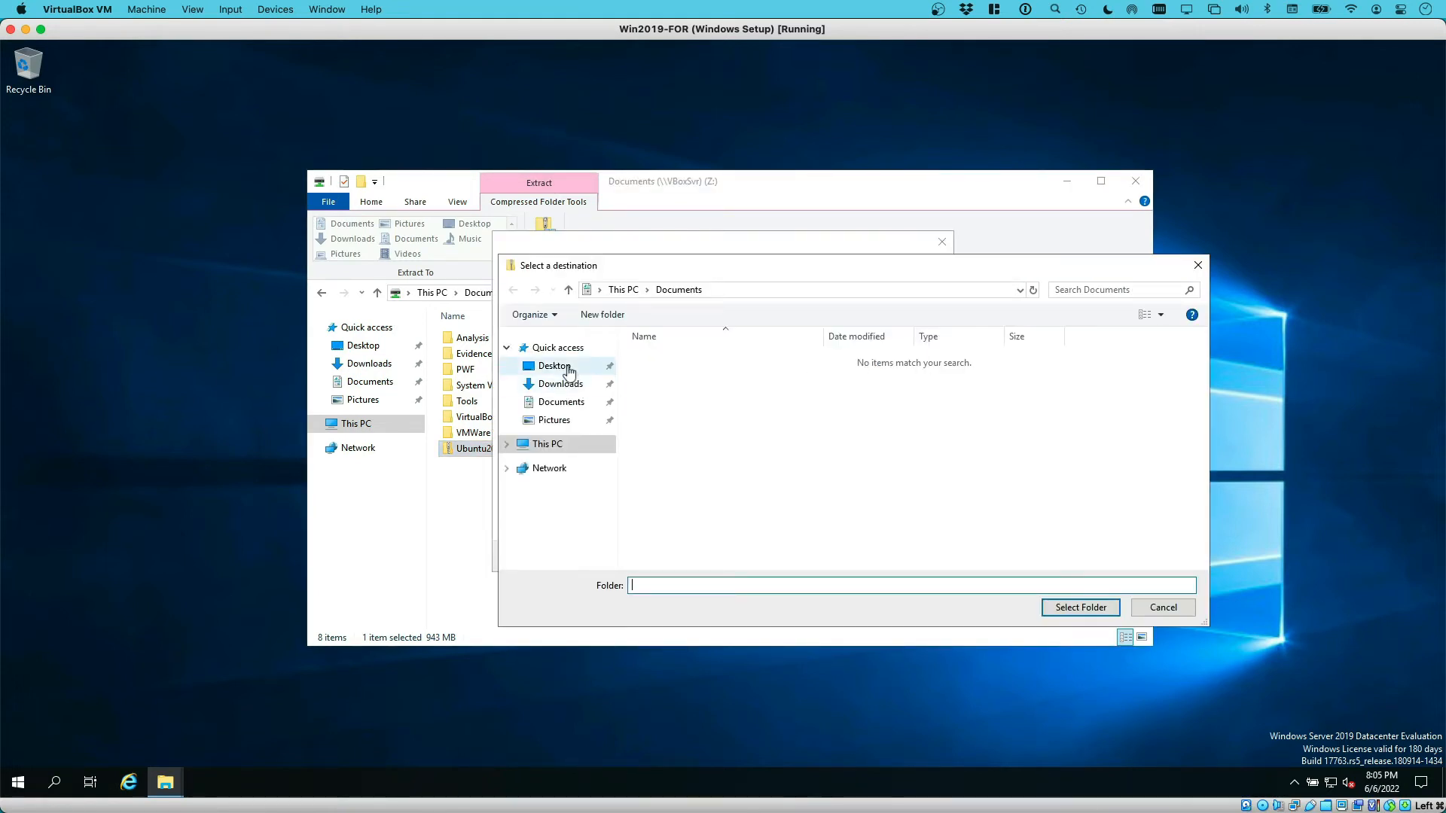
pyautogui.click(561, 384)
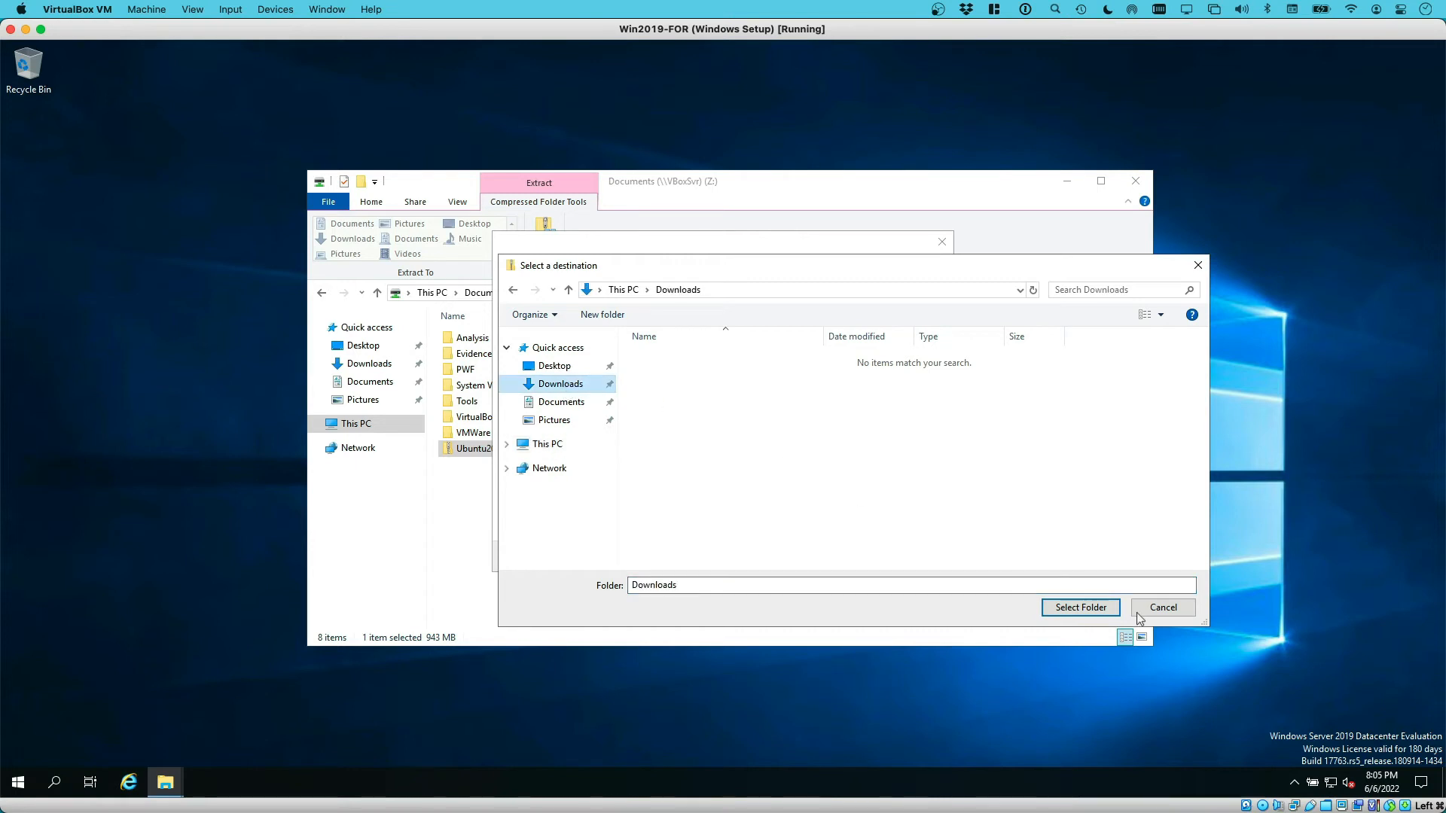
pyautogui.click(1077, 606)
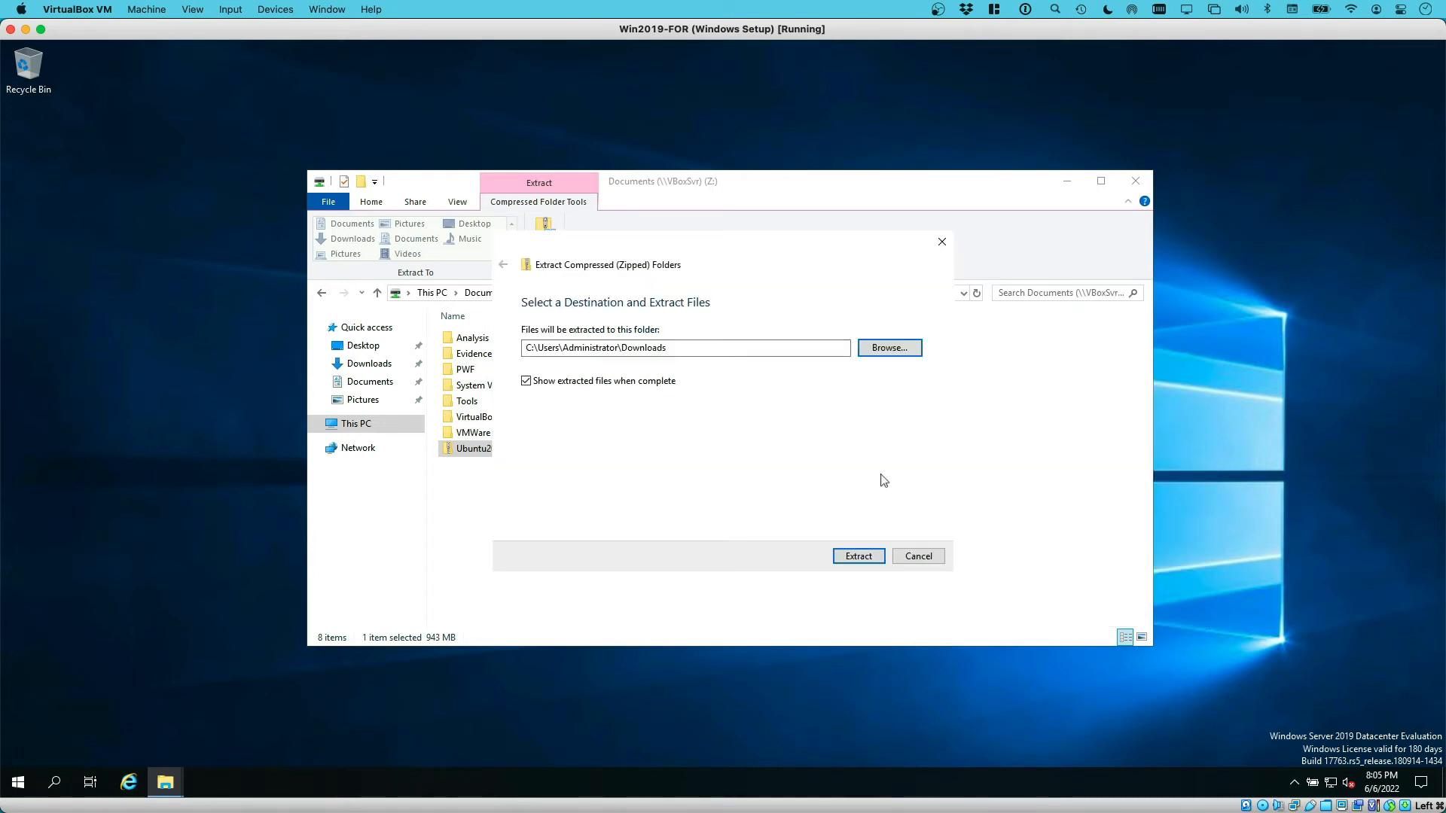
pyautogui.click(858, 557)
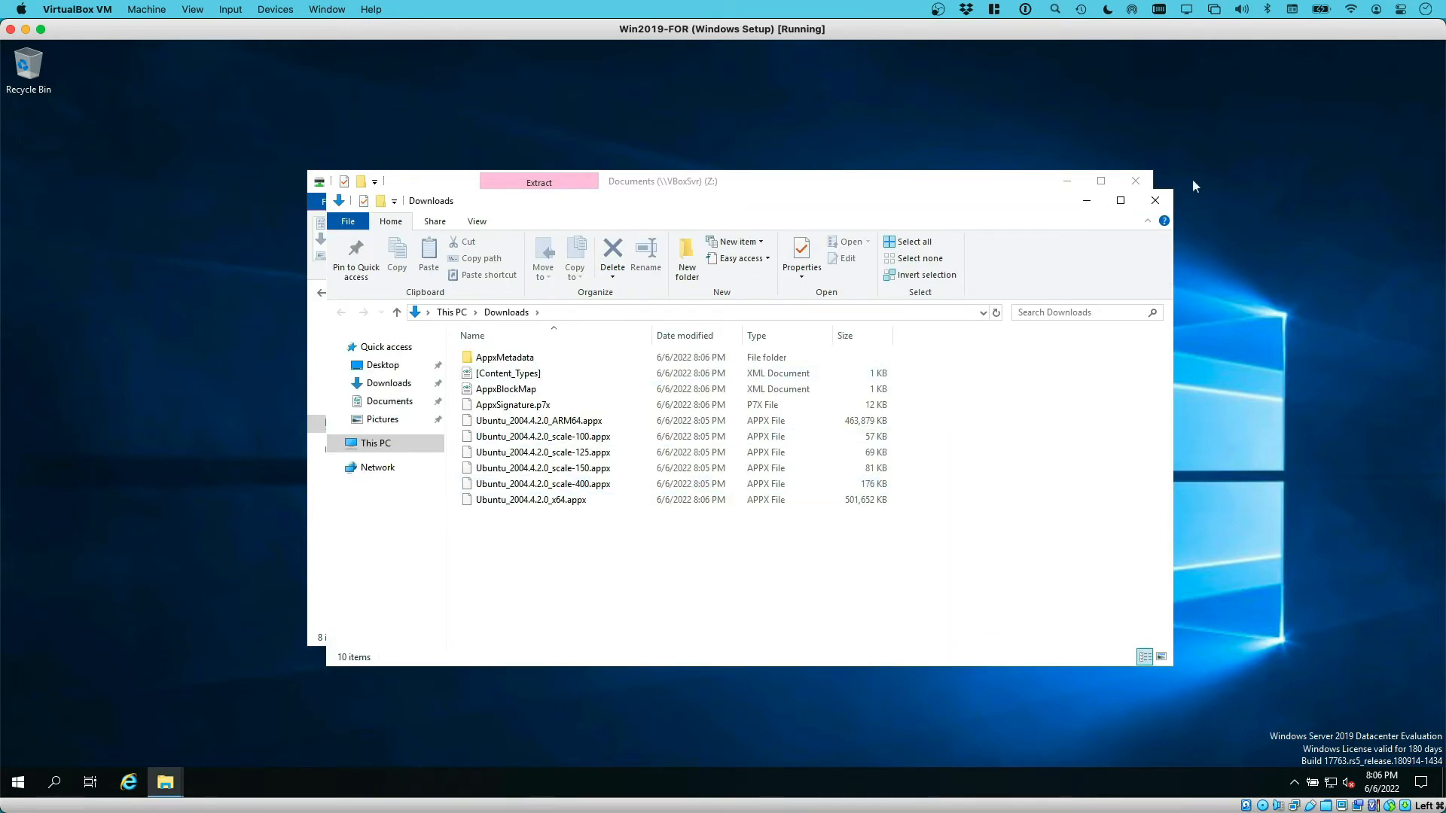
# Close the old Z: drive window and select Ubuntu_2004.4.2.0_x64.appx among the extracted files
pyautogui.click(1135, 181)
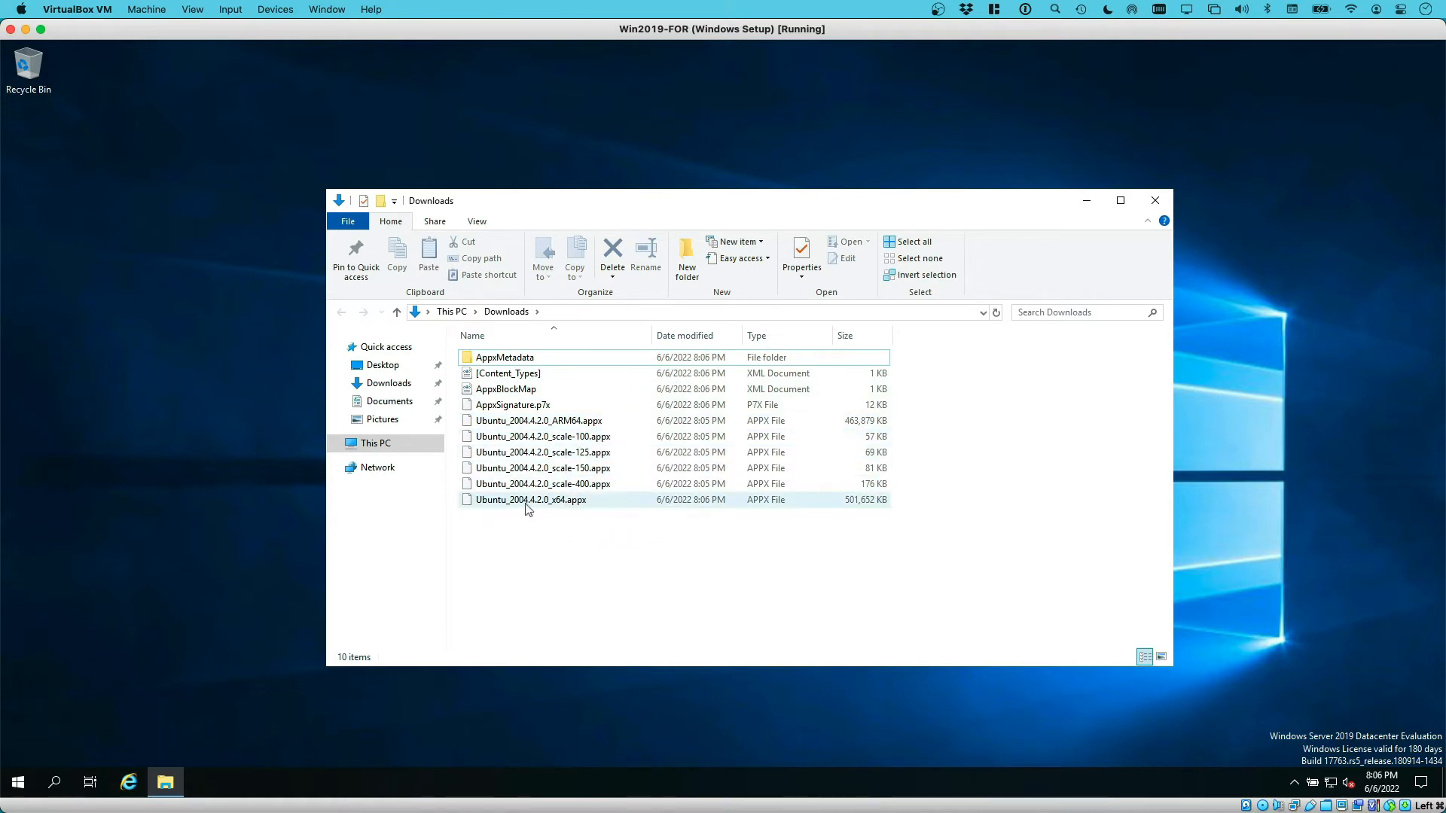
pyautogui.click(538, 486)
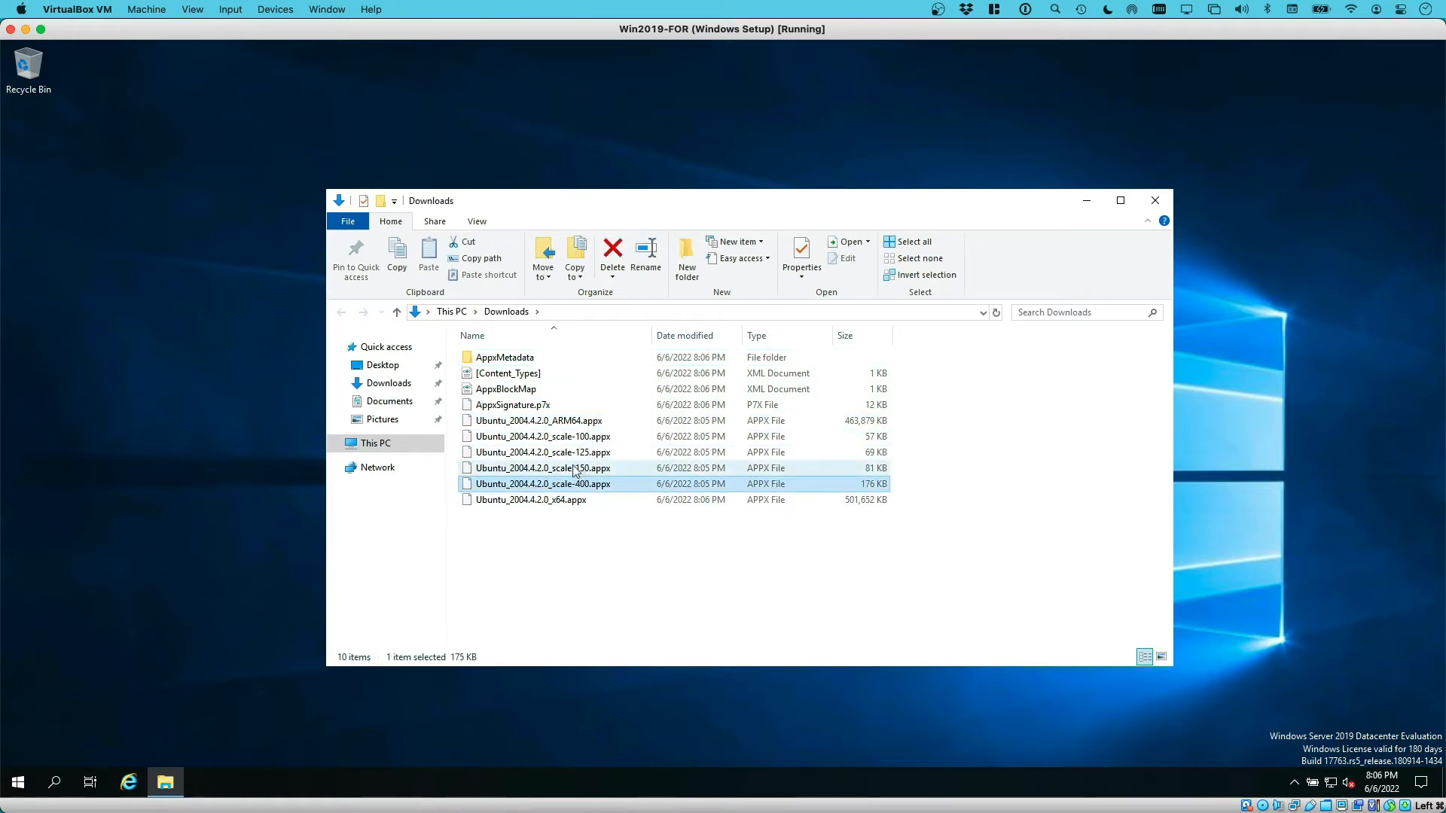
pyautogui.click(556, 406)
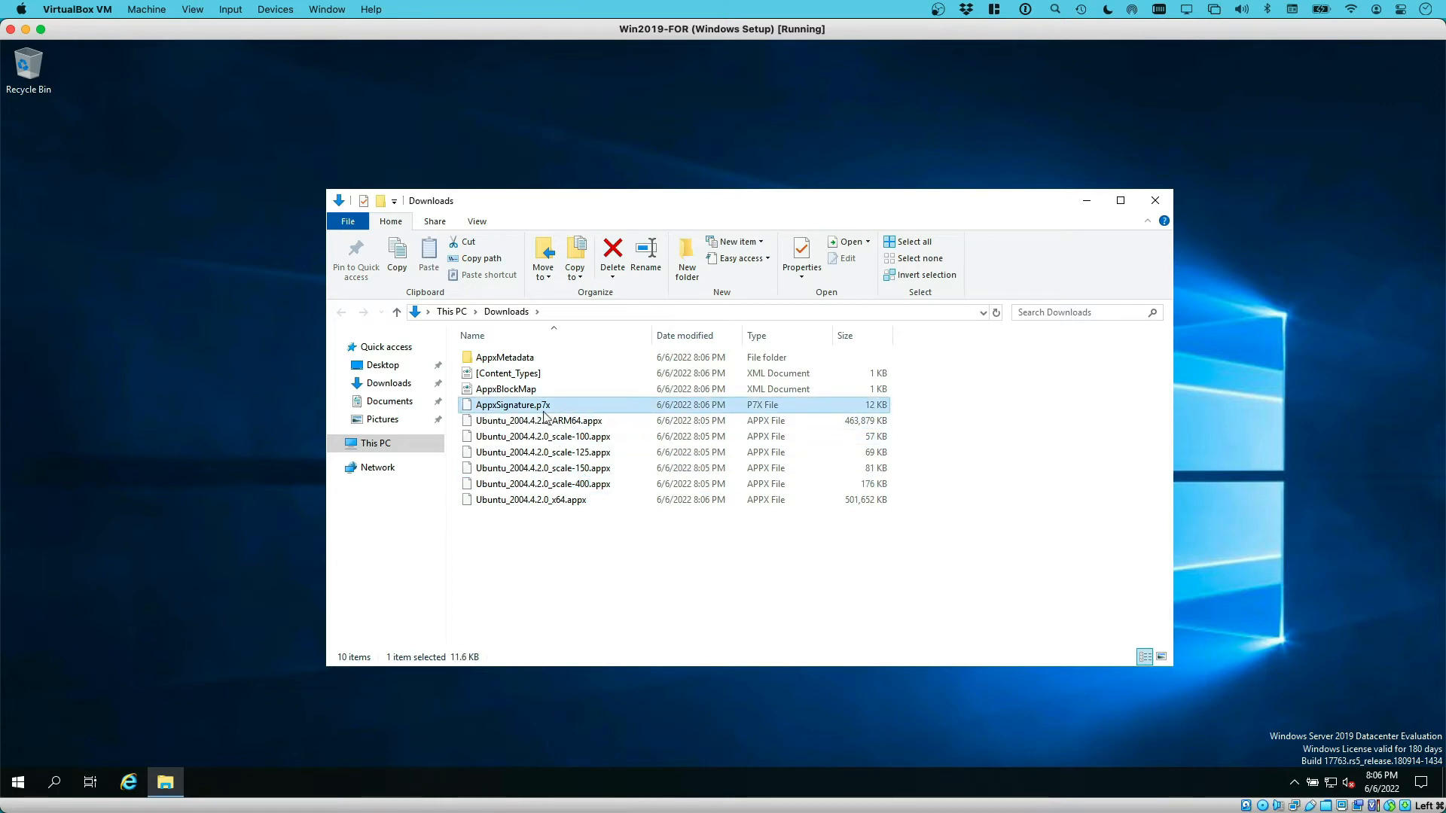
pyautogui.click(503, 502)
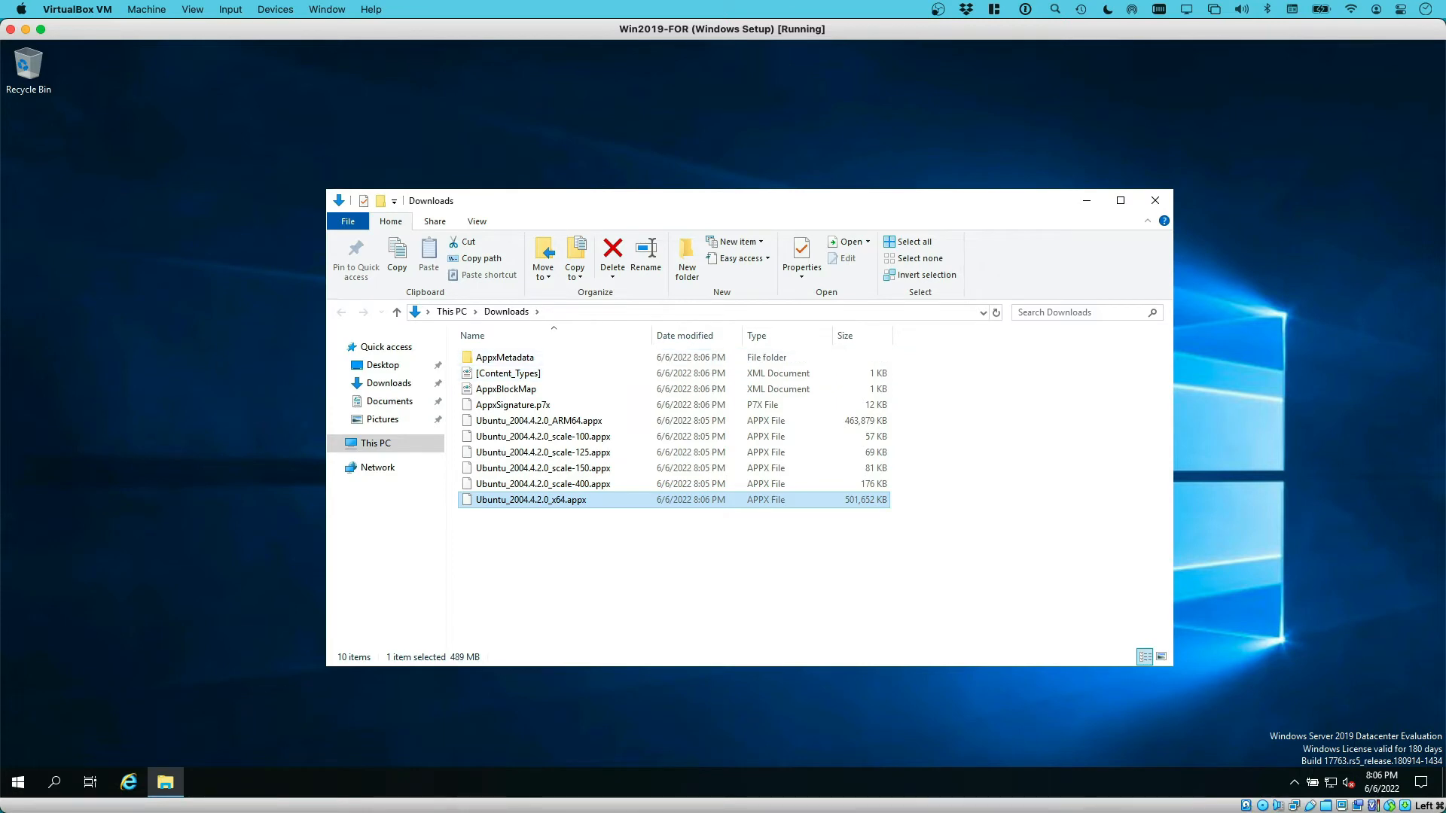
pyautogui.press('super+Tab')
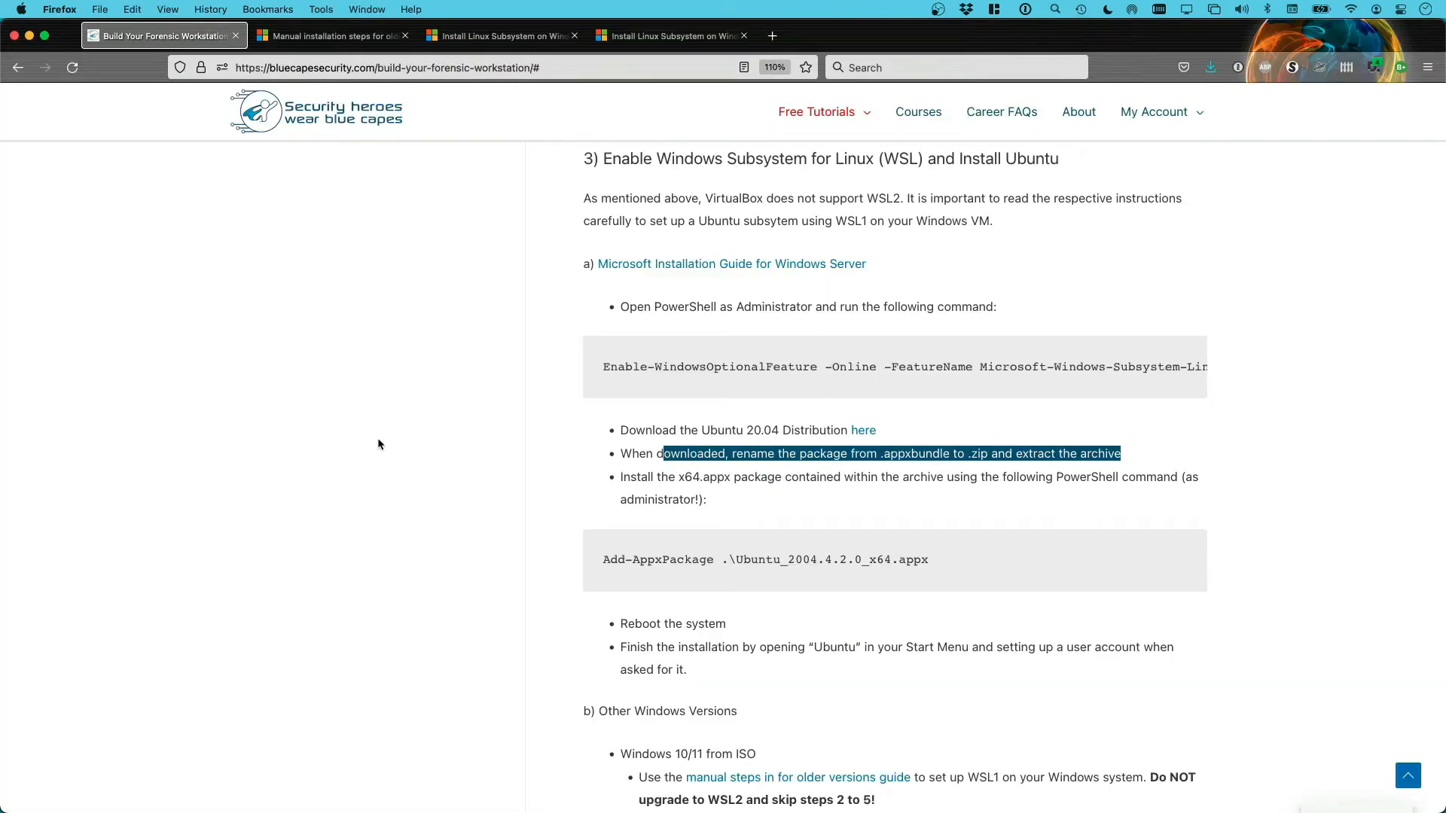
# Scroll the tutorial to the Add-AppxPackage step and highlight the x64.appx package name
pyautogui.click(779, 495)
pyautogui.scroll(-2, 747, 490)
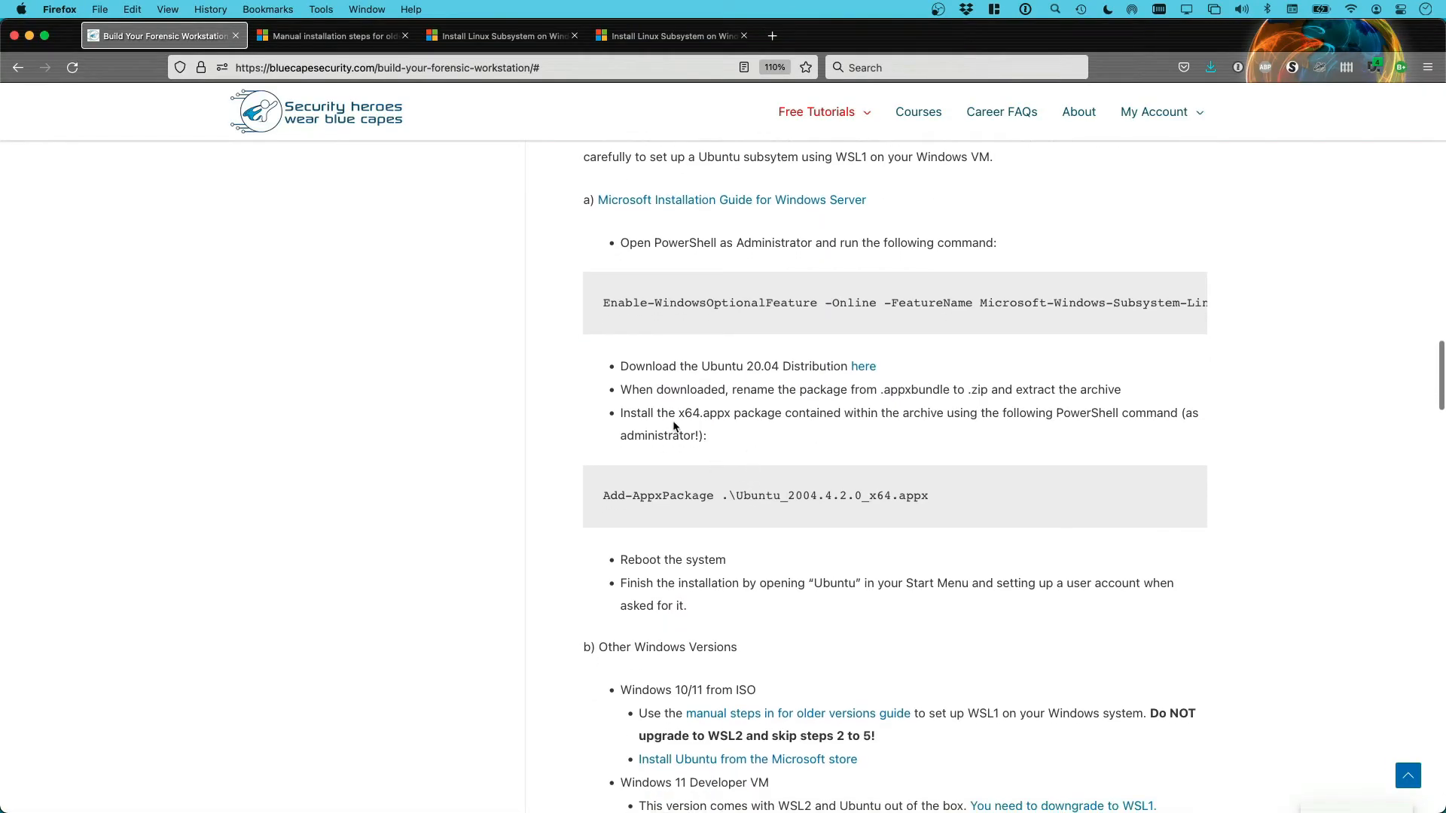
pyautogui.moveTo(668, 413); pyautogui.dragTo(722, 414)
pyautogui.scroll(-2, 765, 442)
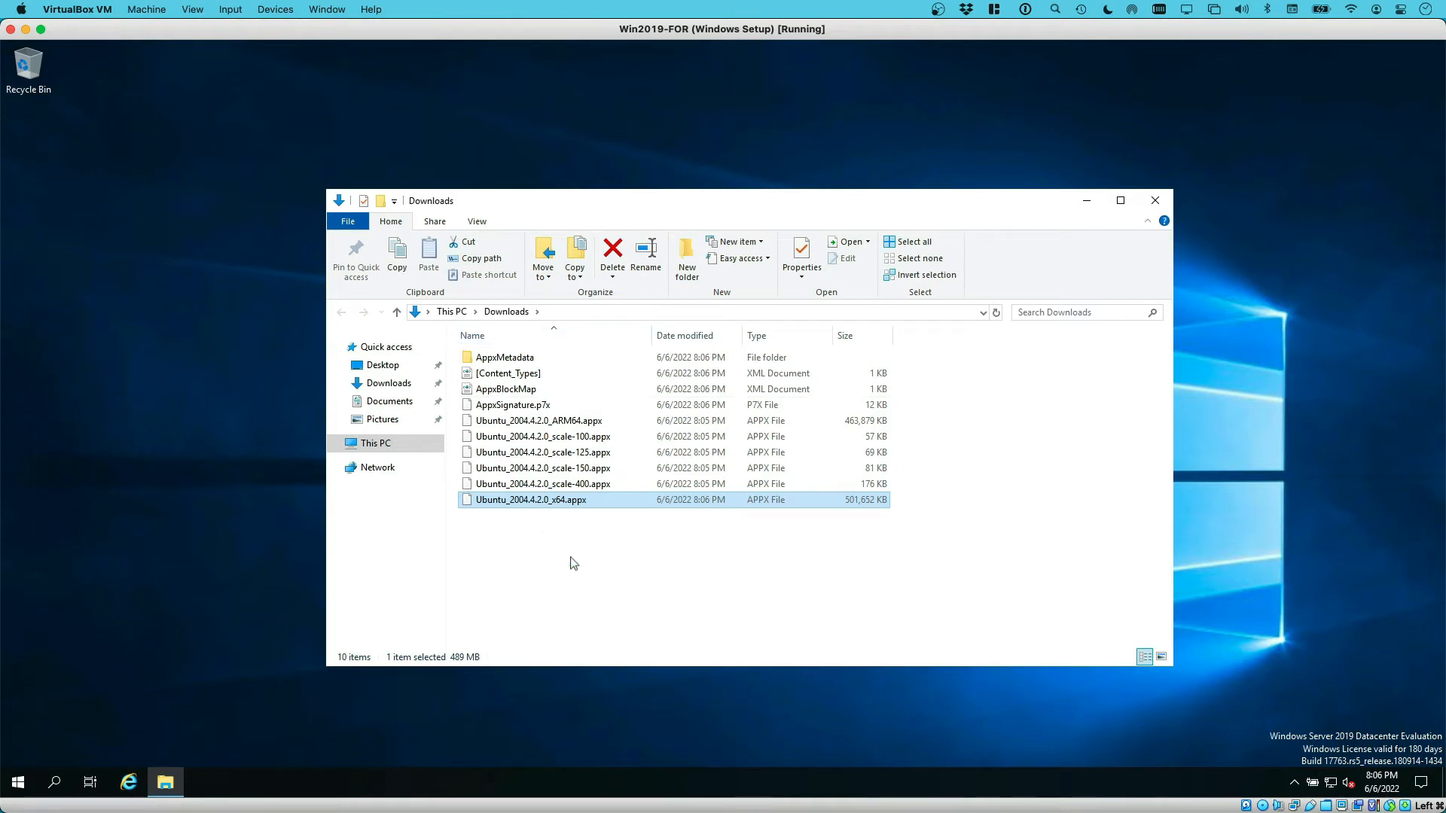
# Open Windows PowerShell as administrator from the Downloads folder's File menu
pyautogui.click(574, 563)
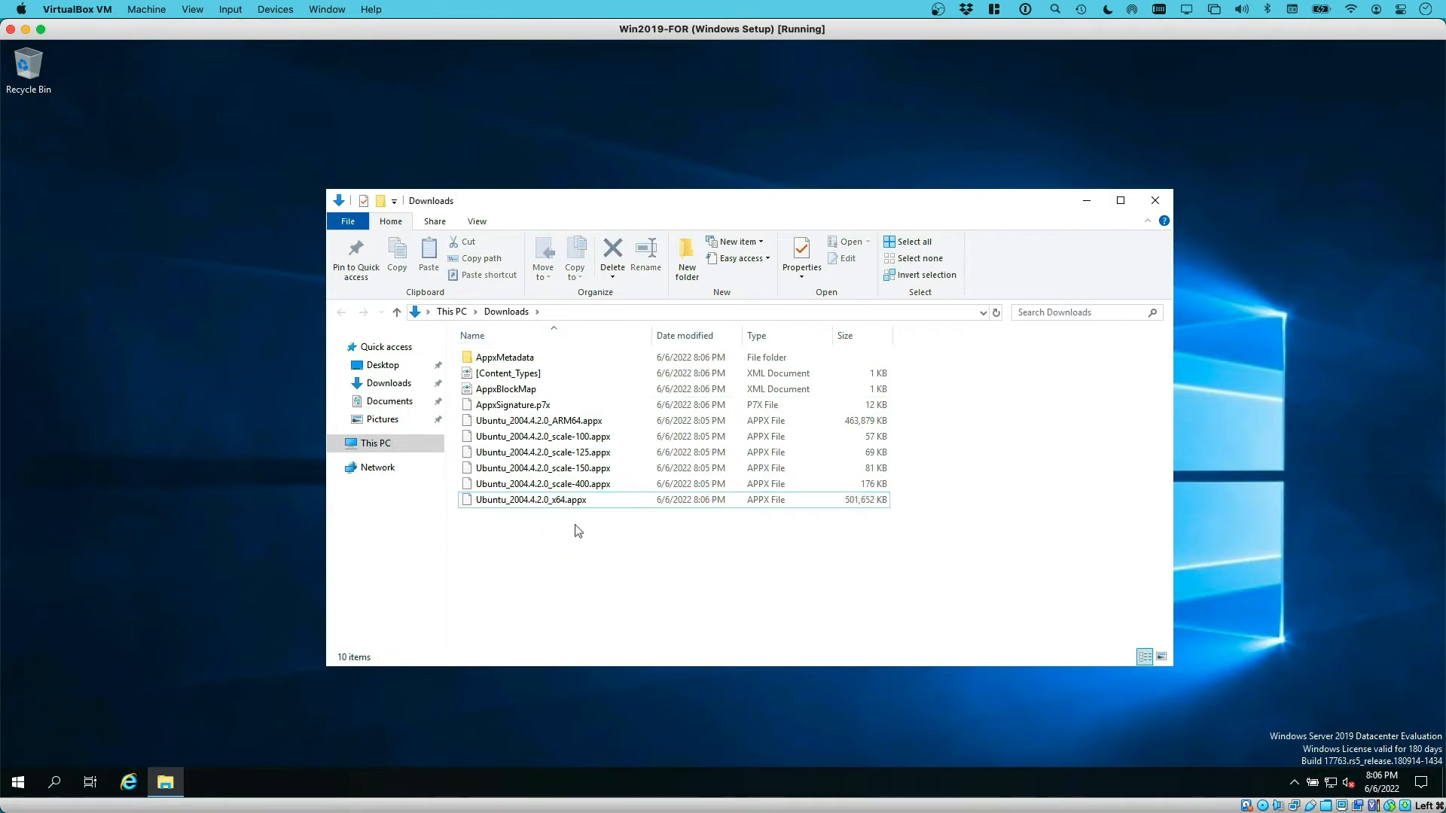
pyautogui.click(362, 228)
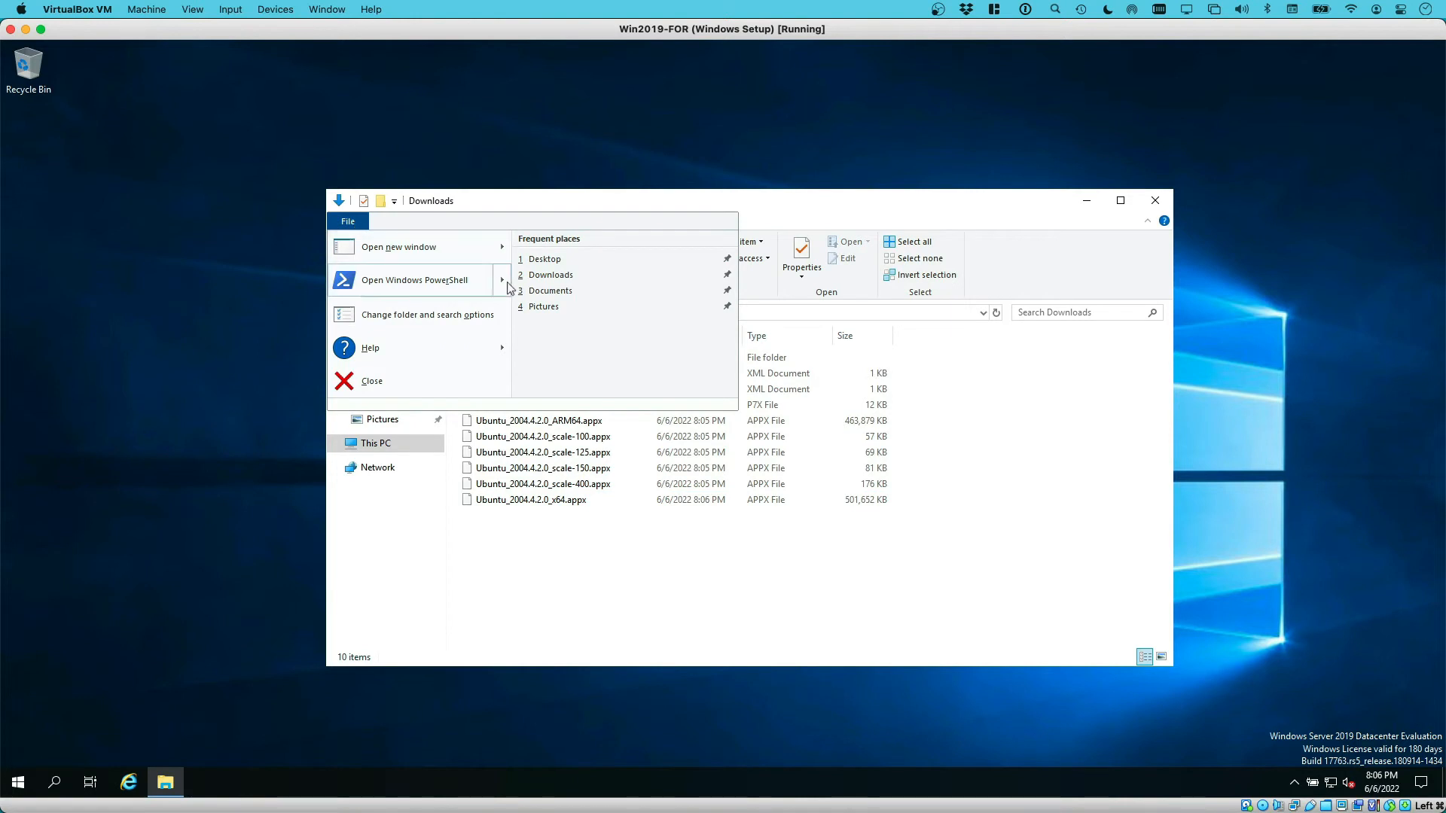
pyautogui.moveTo(507, 286)
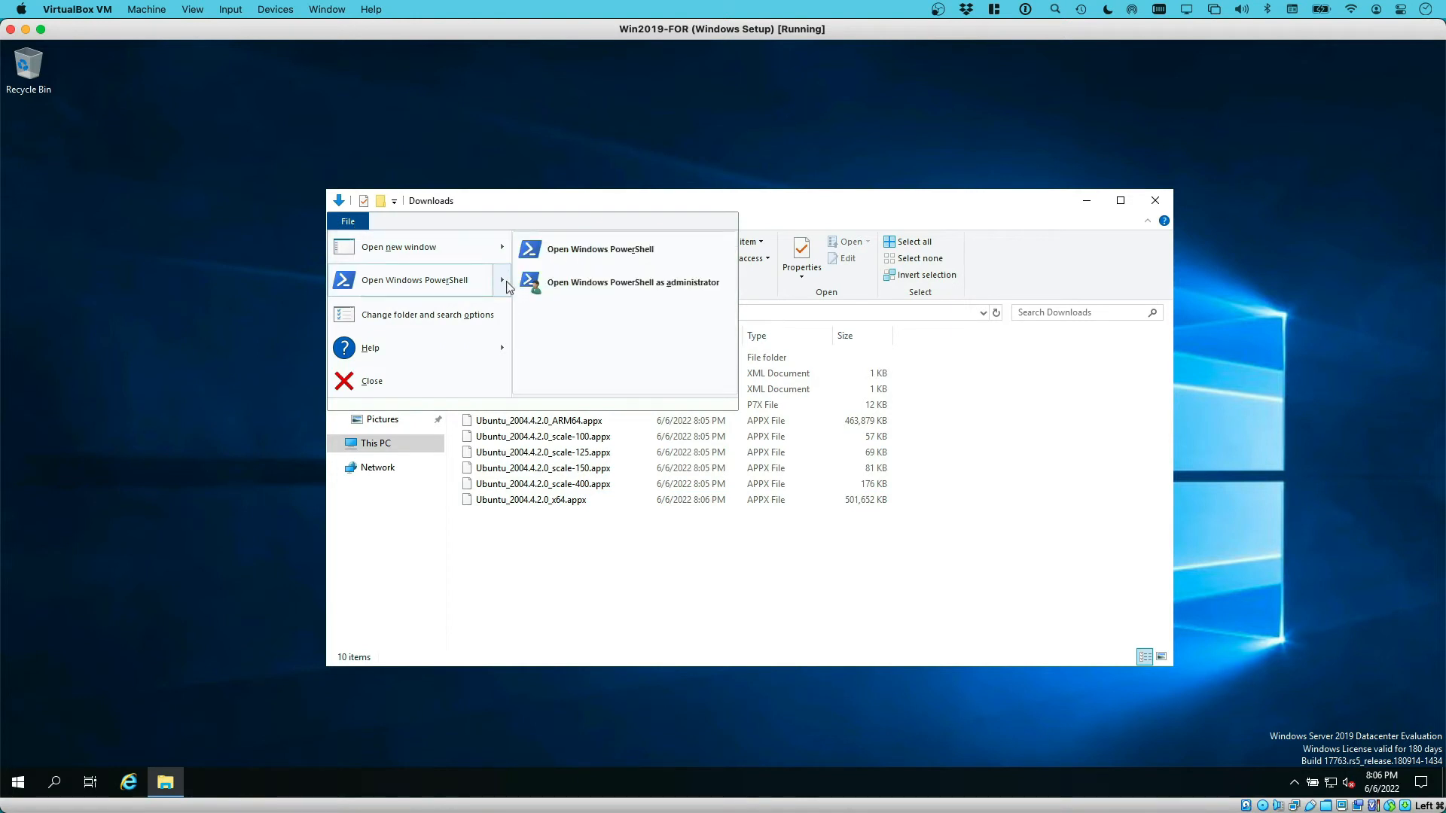
pyautogui.click(649, 287)
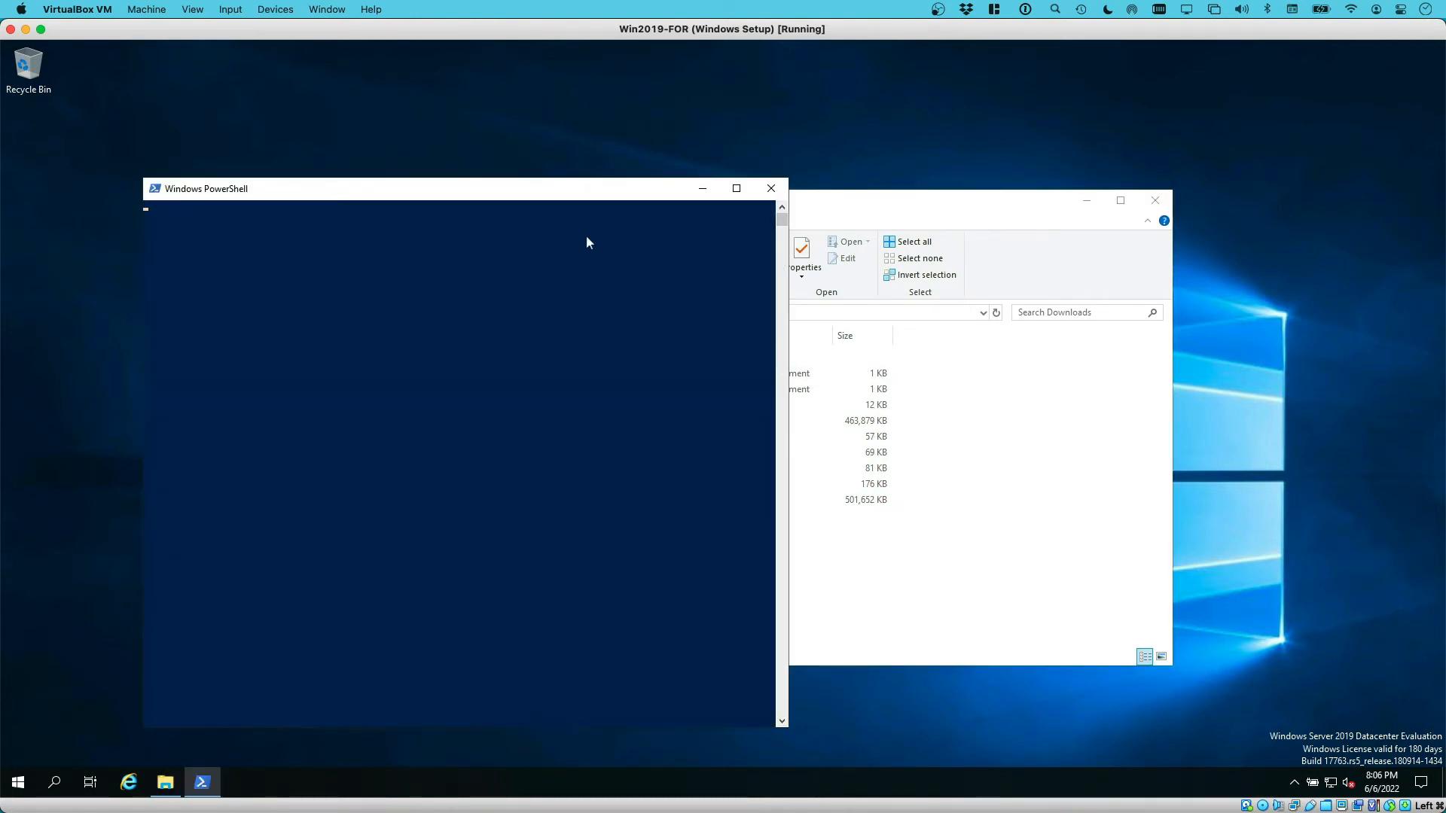
# Enlarge the PowerShell console font and move the window up and left
pyautogui.rightClick(153, 188)
pyautogui.click(201, 334)
pyautogui.click(216, 227)
pyautogui.click(191, 311)
pyautogui.click(352, 542)
pyautogui.moveTo(577, 190); pyautogui.dragTo(533, 119)
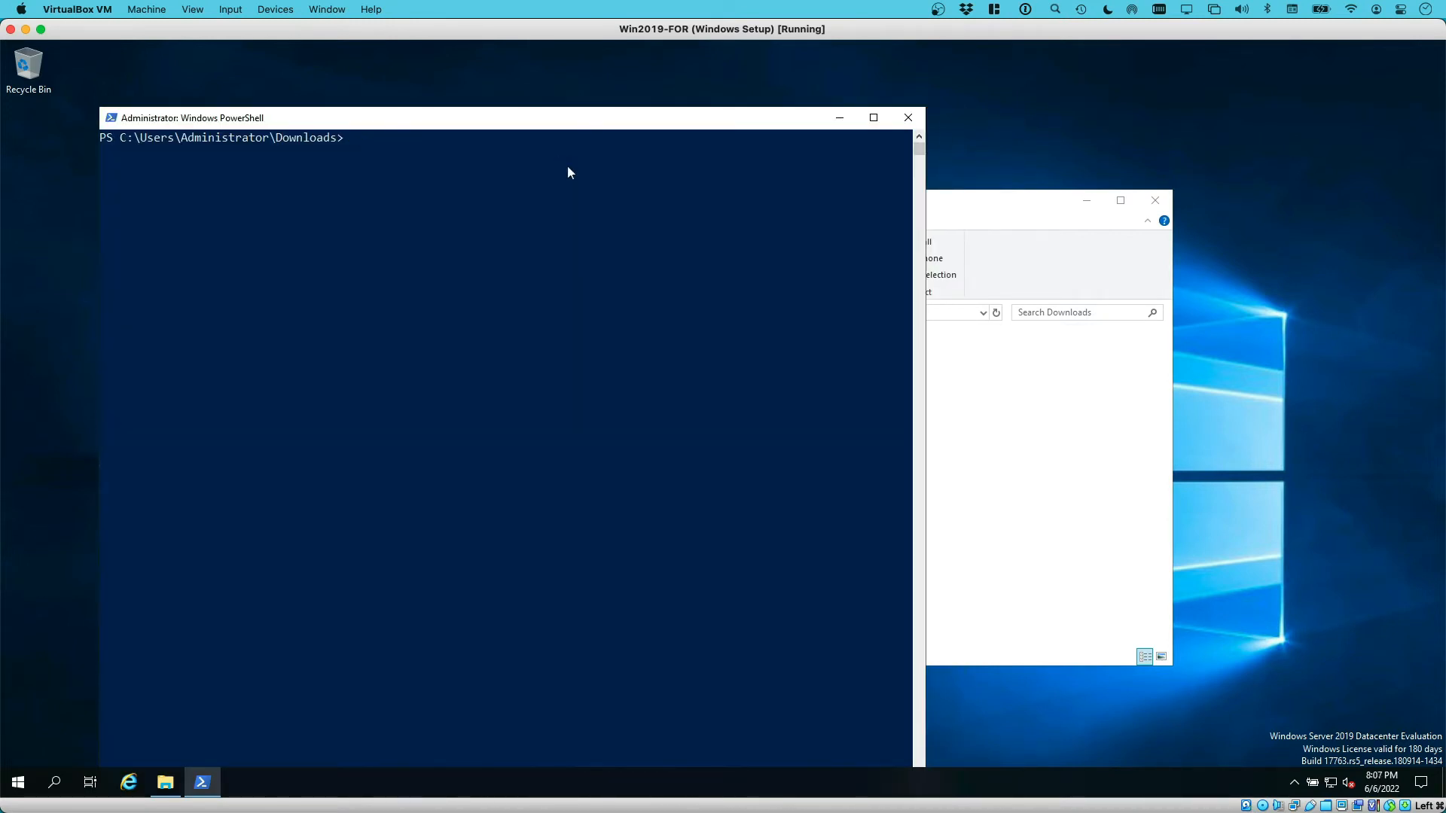
# List the Downloads folder with dir to find the x64 appx file name
pyautogui.write('dir')
pyautogui.press('Return')
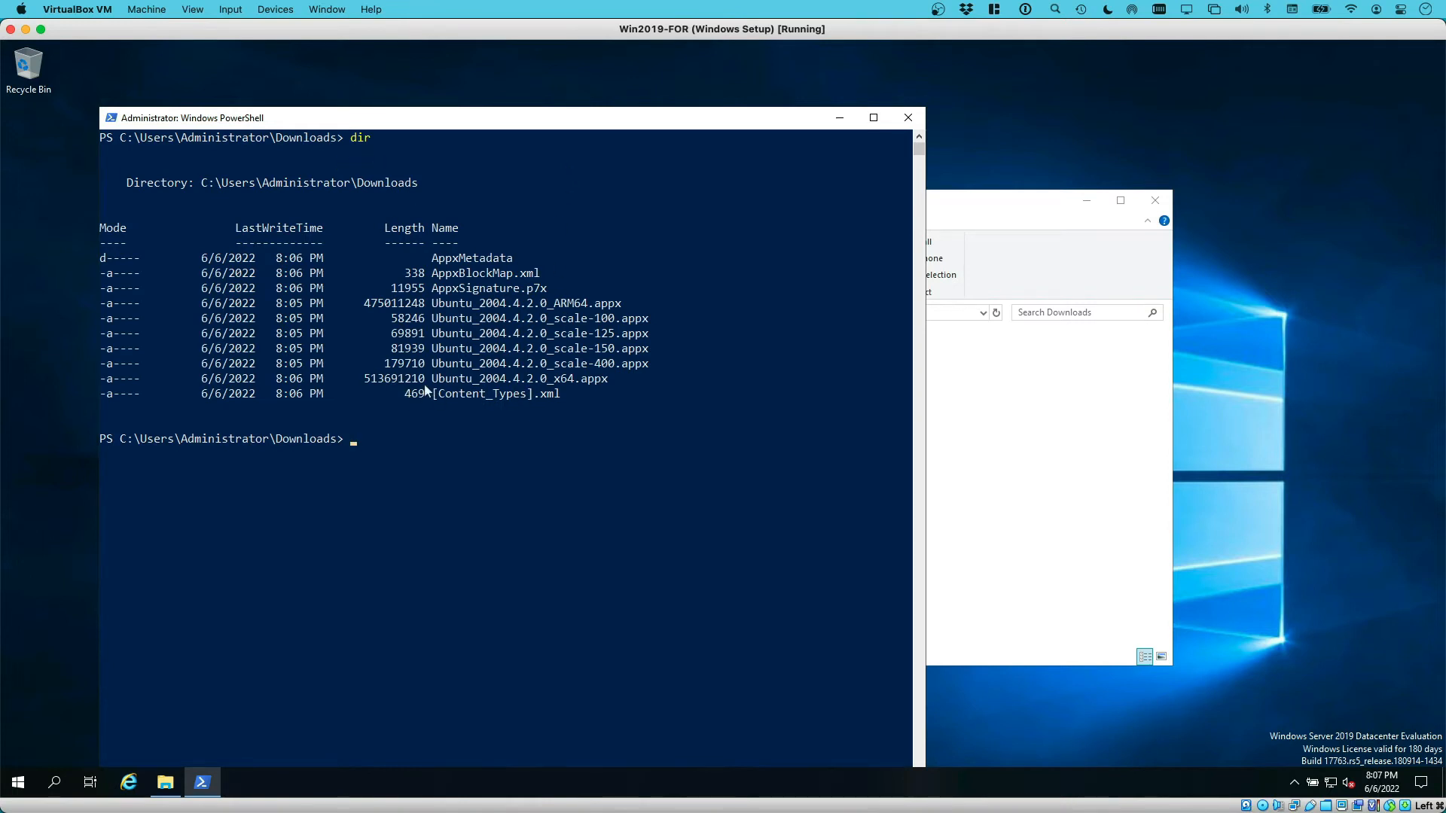
pyautogui.moveTo(607, 381); pyautogui.dragTo(427, 379)
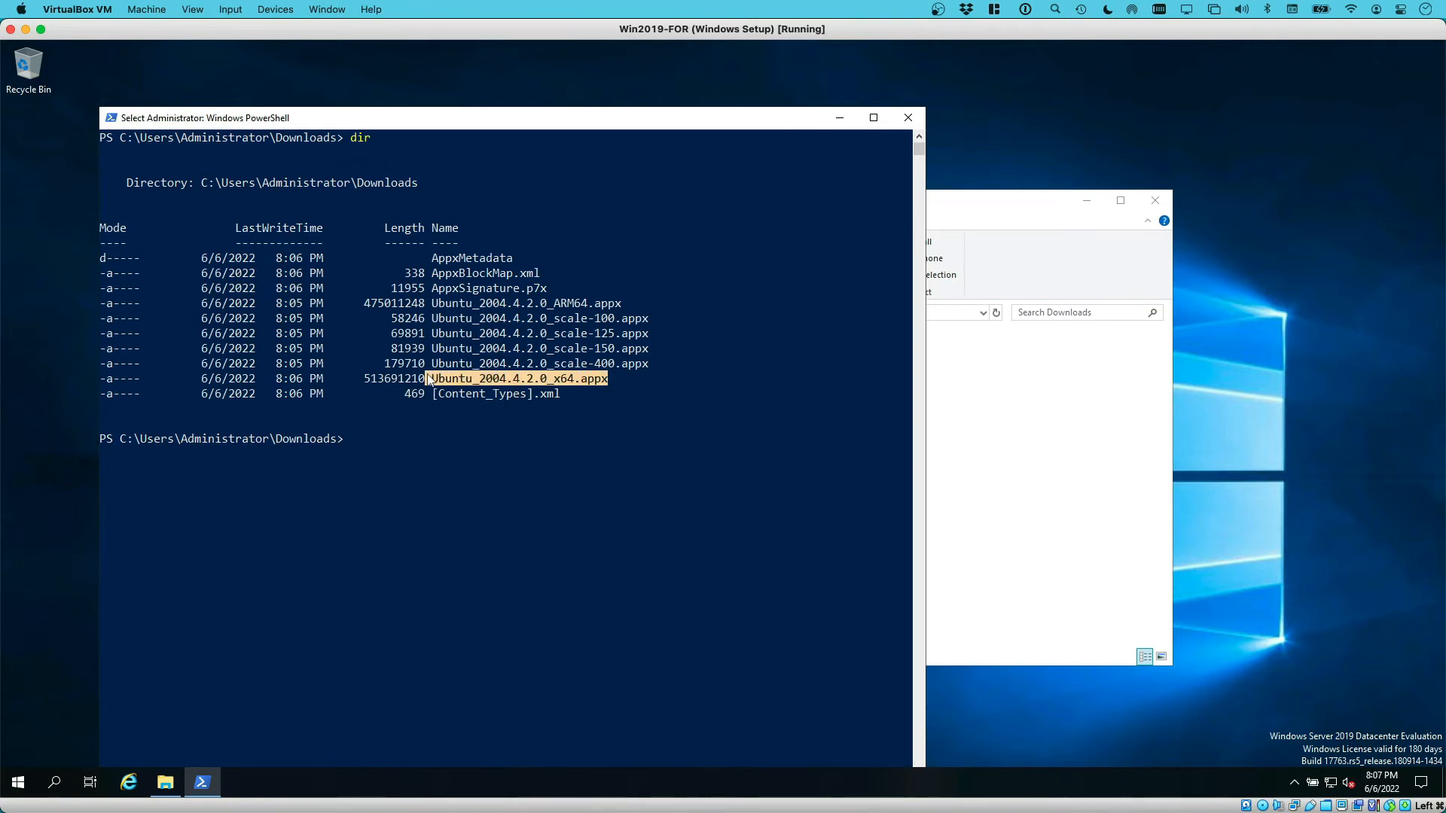
pyautogui.click(483, 426)
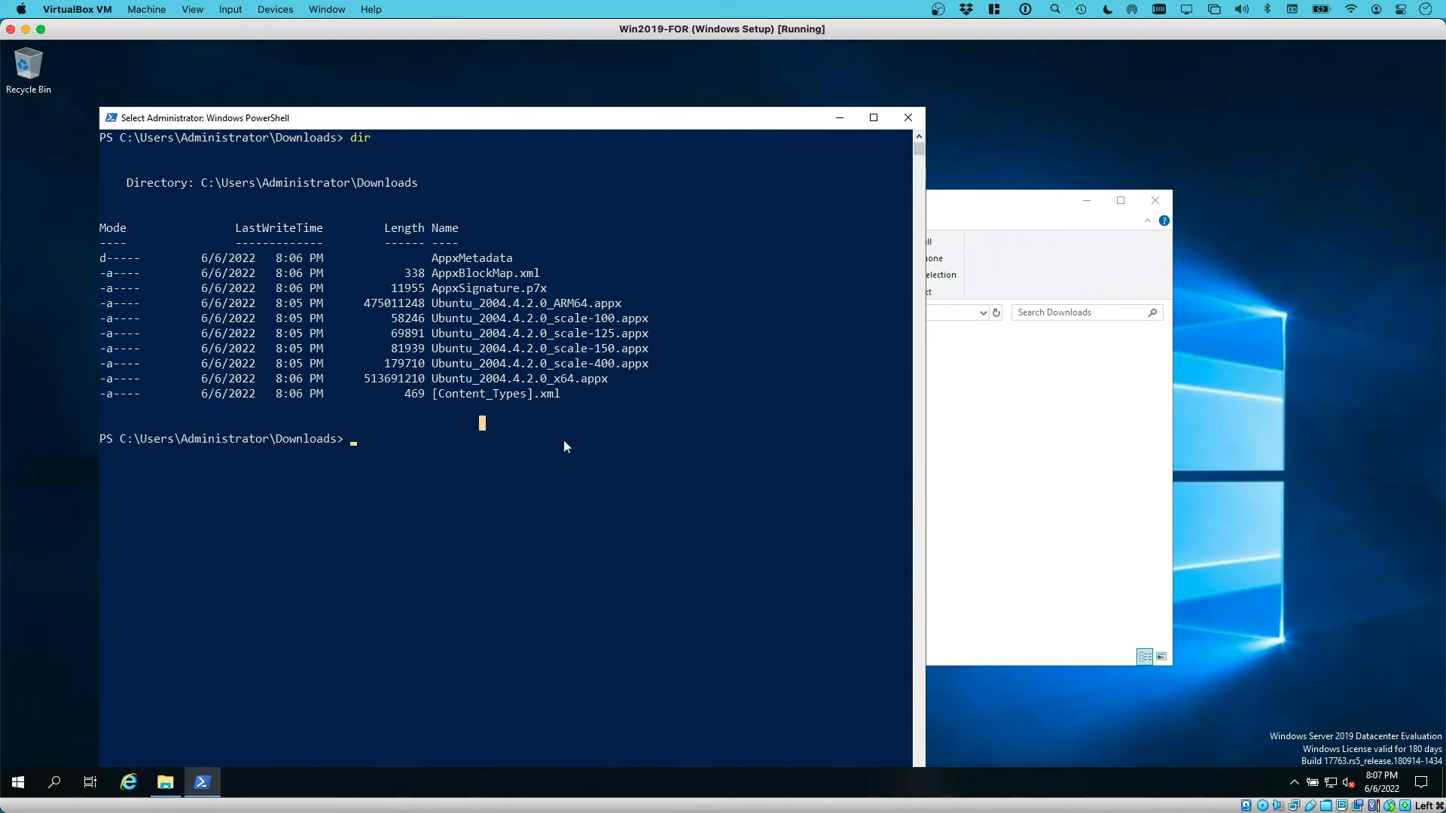
# Run Add-AppxPackage .\Ubuntu_2004.4.2.0_x64.appx to install Ubuntu
pyautogui.write('Add-appa')
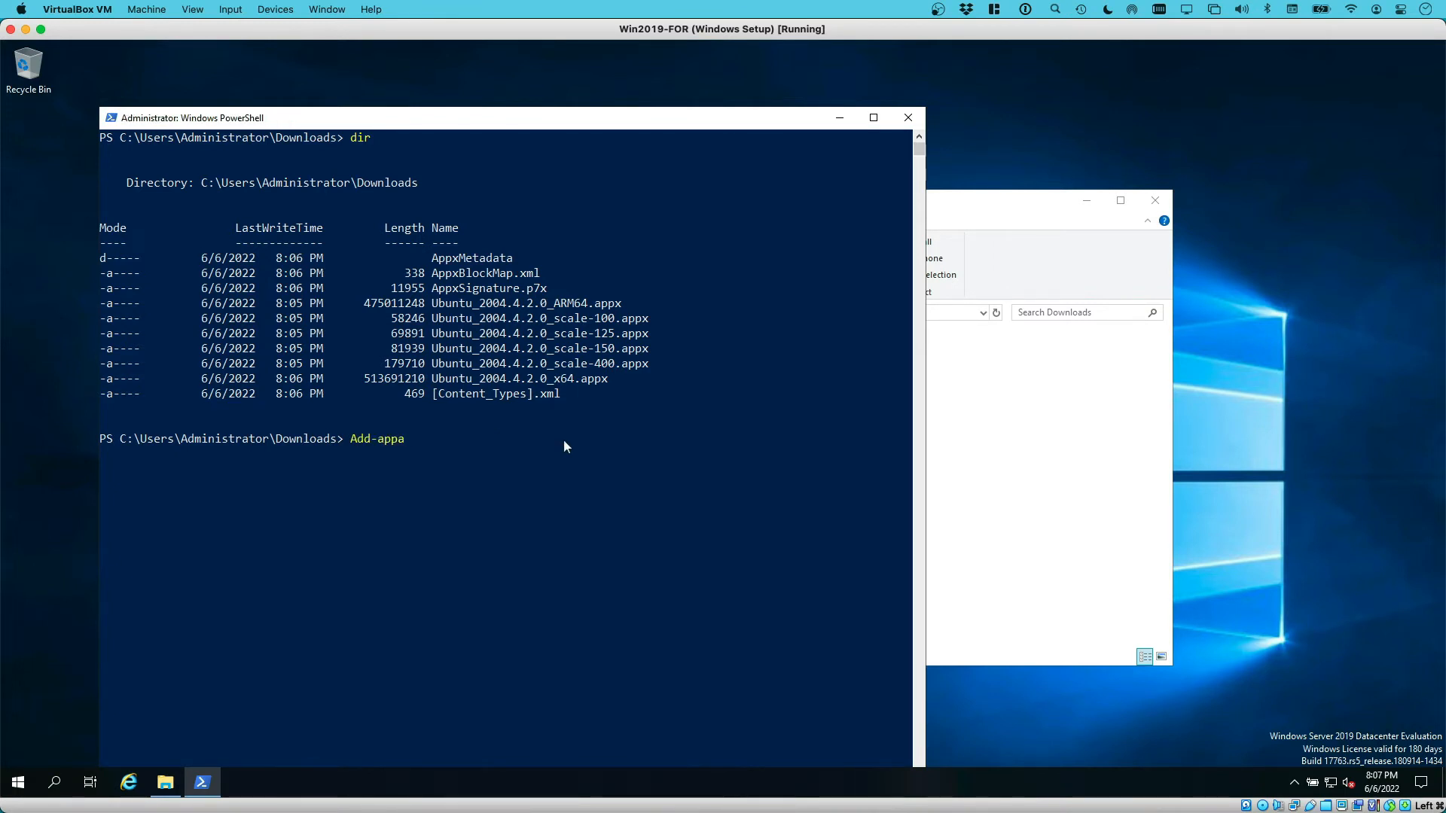
pyautogui.press('Tab')
pyautogui.write('Ub')
pyautogui.press('Tab')
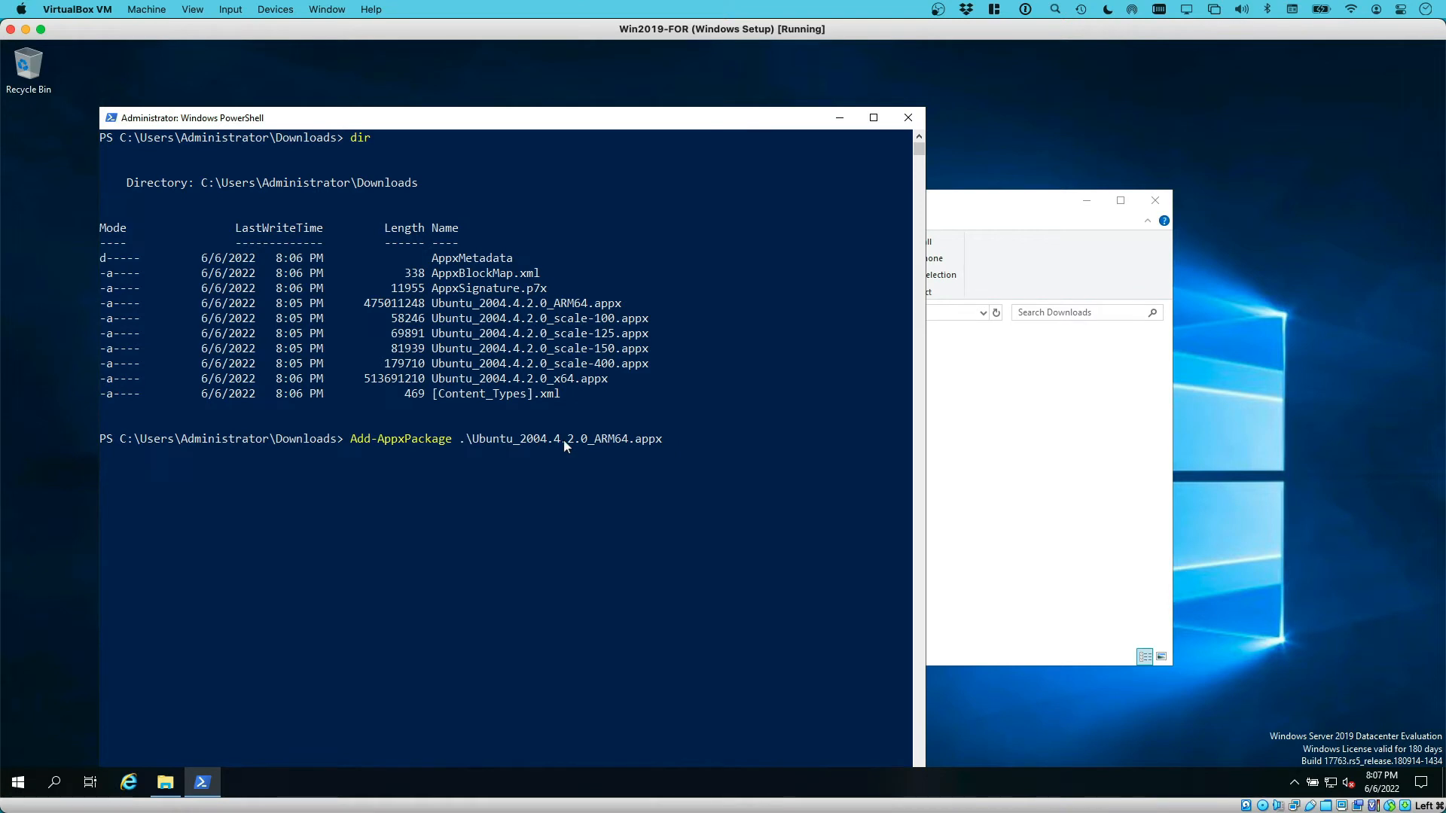
pyautogui.press('Tab')
pyautogui.press('Tab')
pyautogui.press('Return')
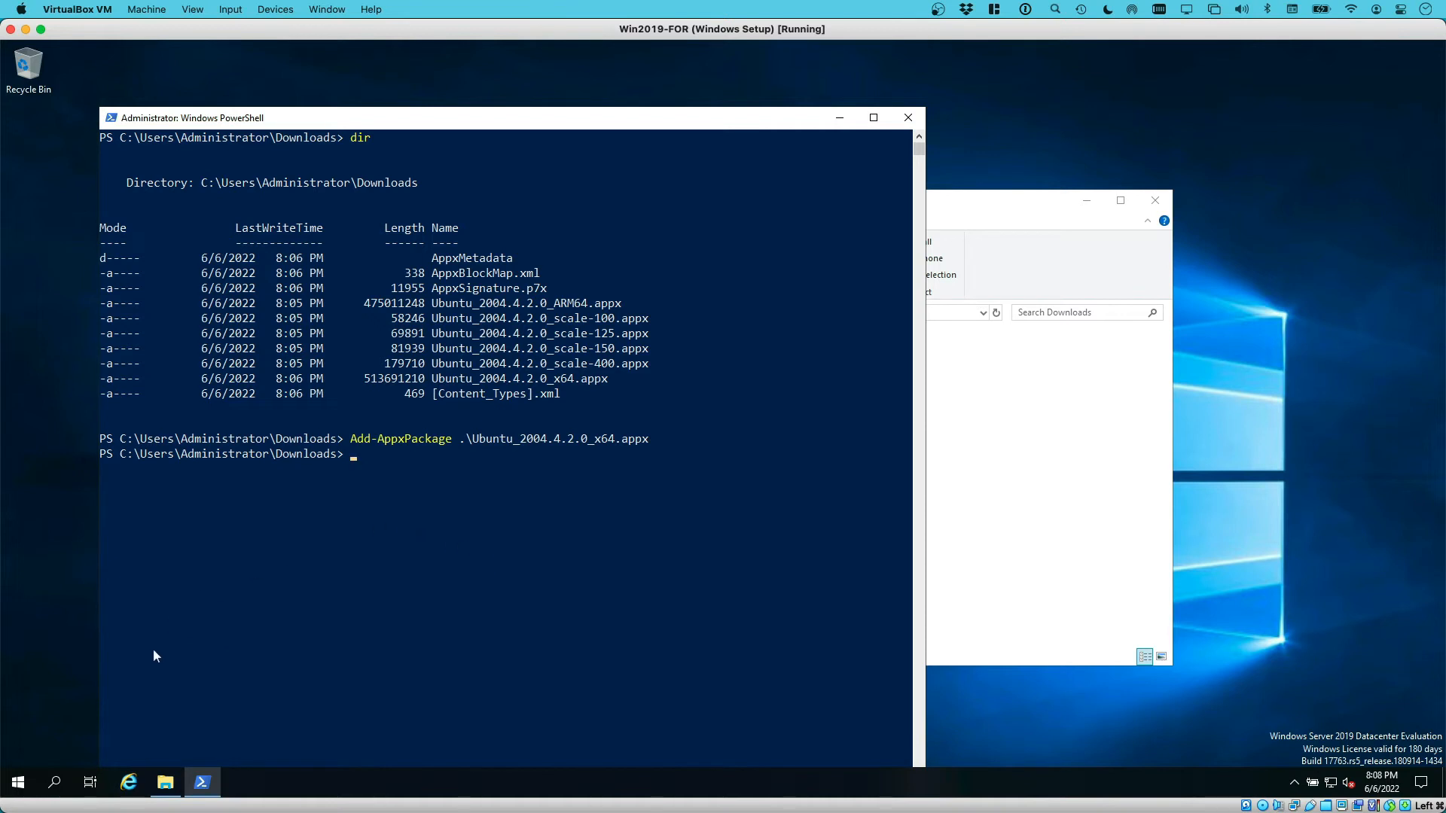
# Launch the newly installed Ubuntu app from the Start menu
pyautogui.click(29, 780)
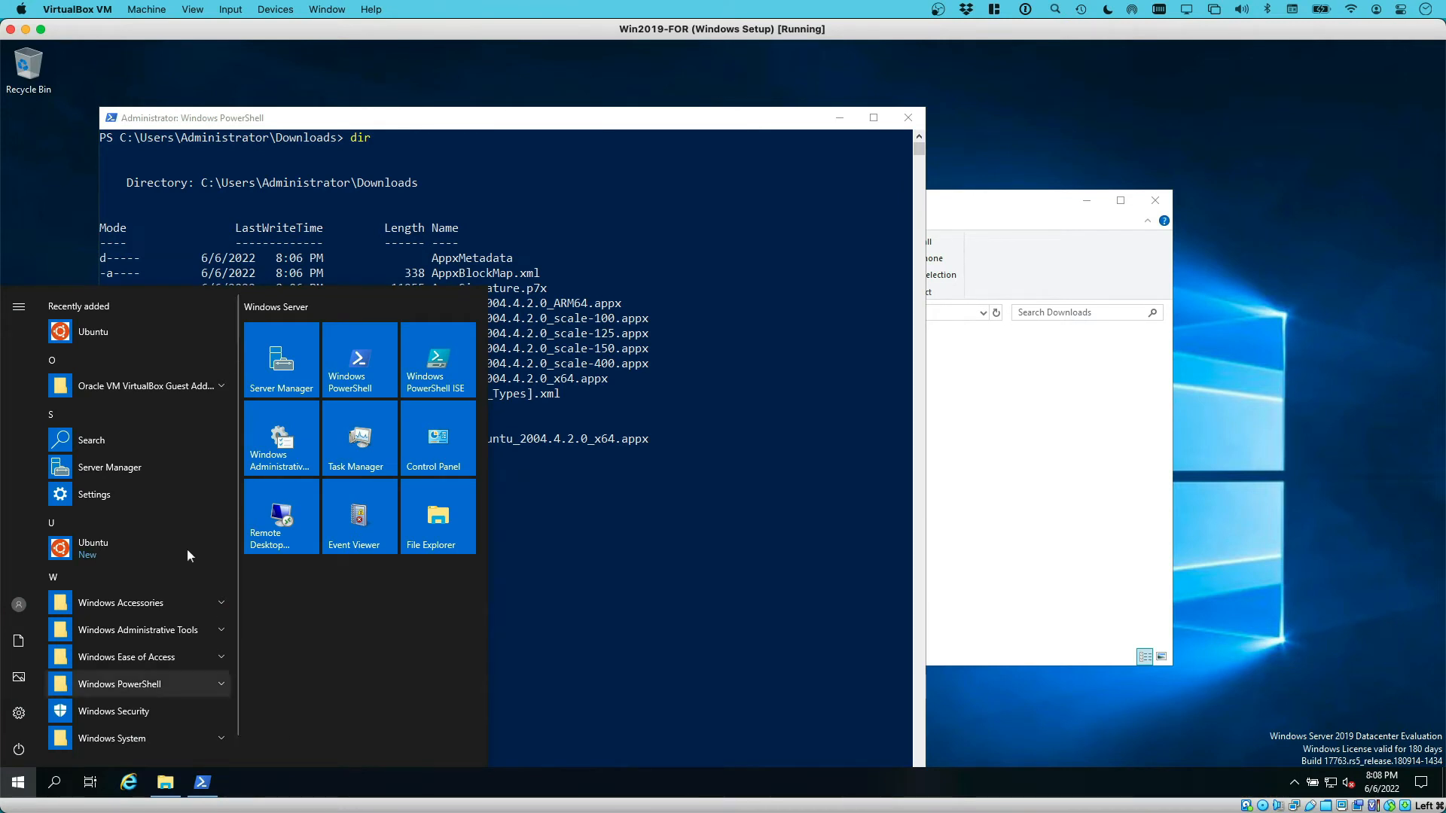
pyautogui.click(103, 333)
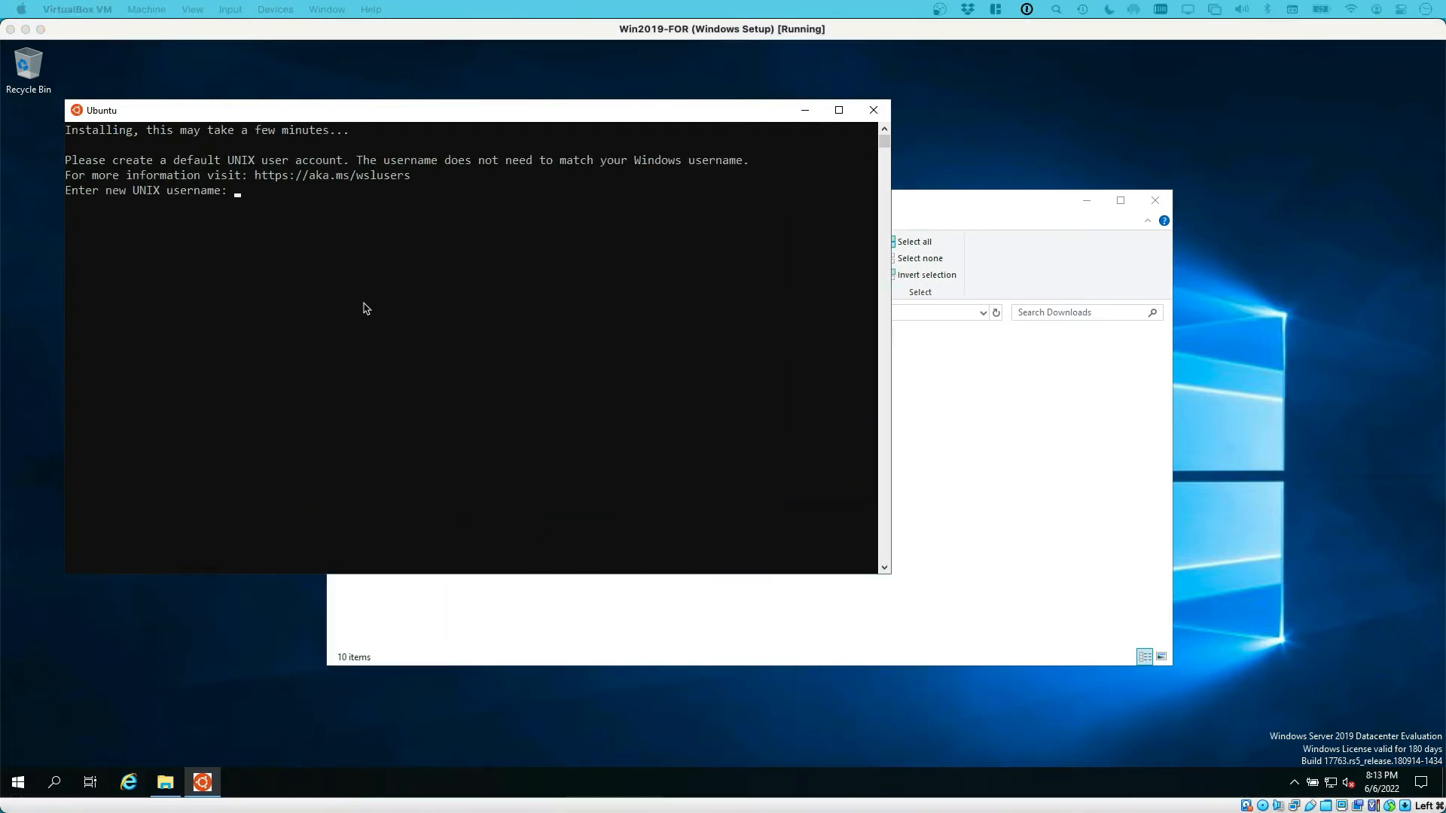
pyautogui.click(346, 238)
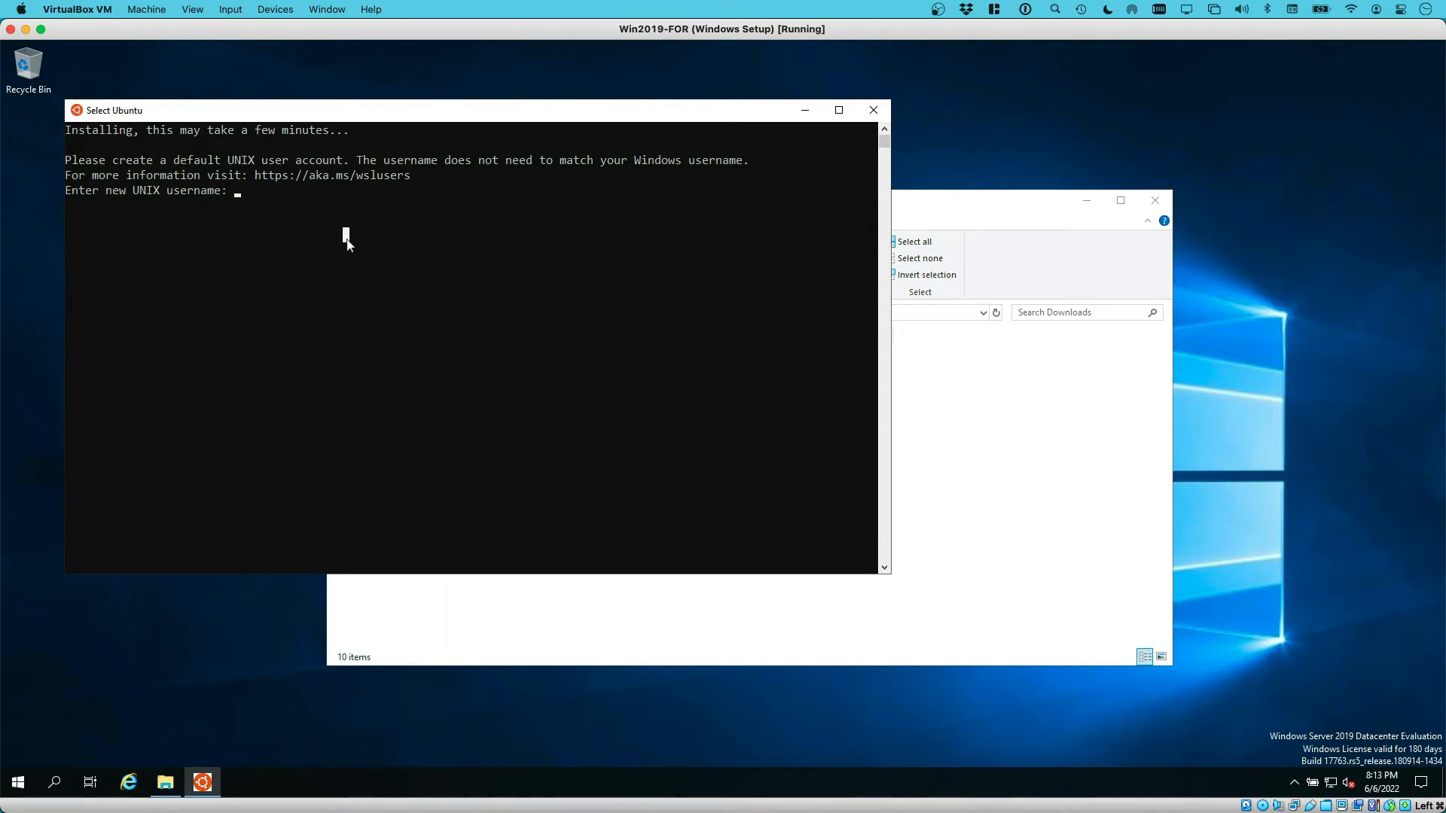
# Create the UNIX user 'forensics' with a password and reach the shell prompt
pyautogui.write('forensics')
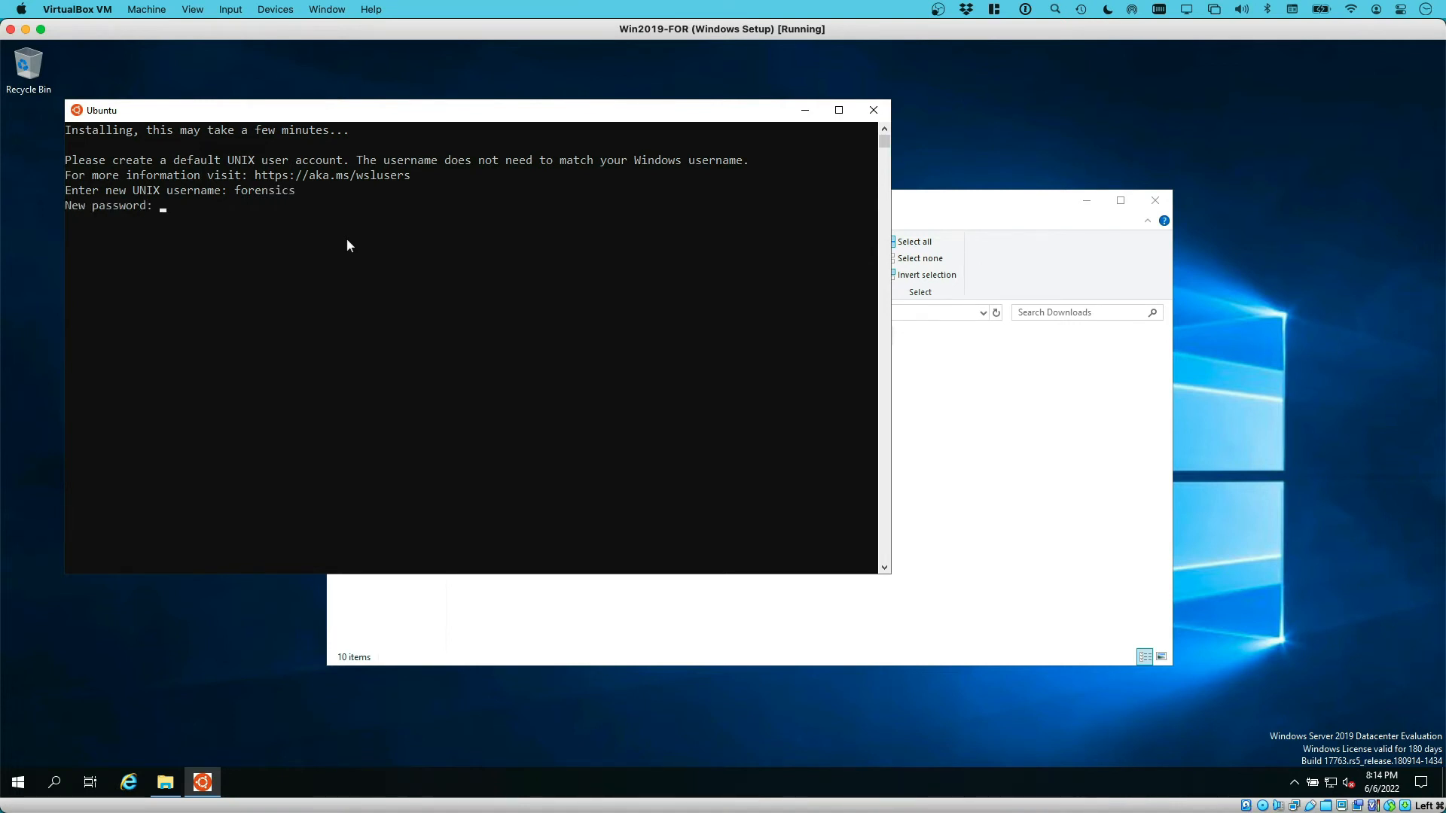
pyautogui.press('Return')
pyautogui.press('Return')
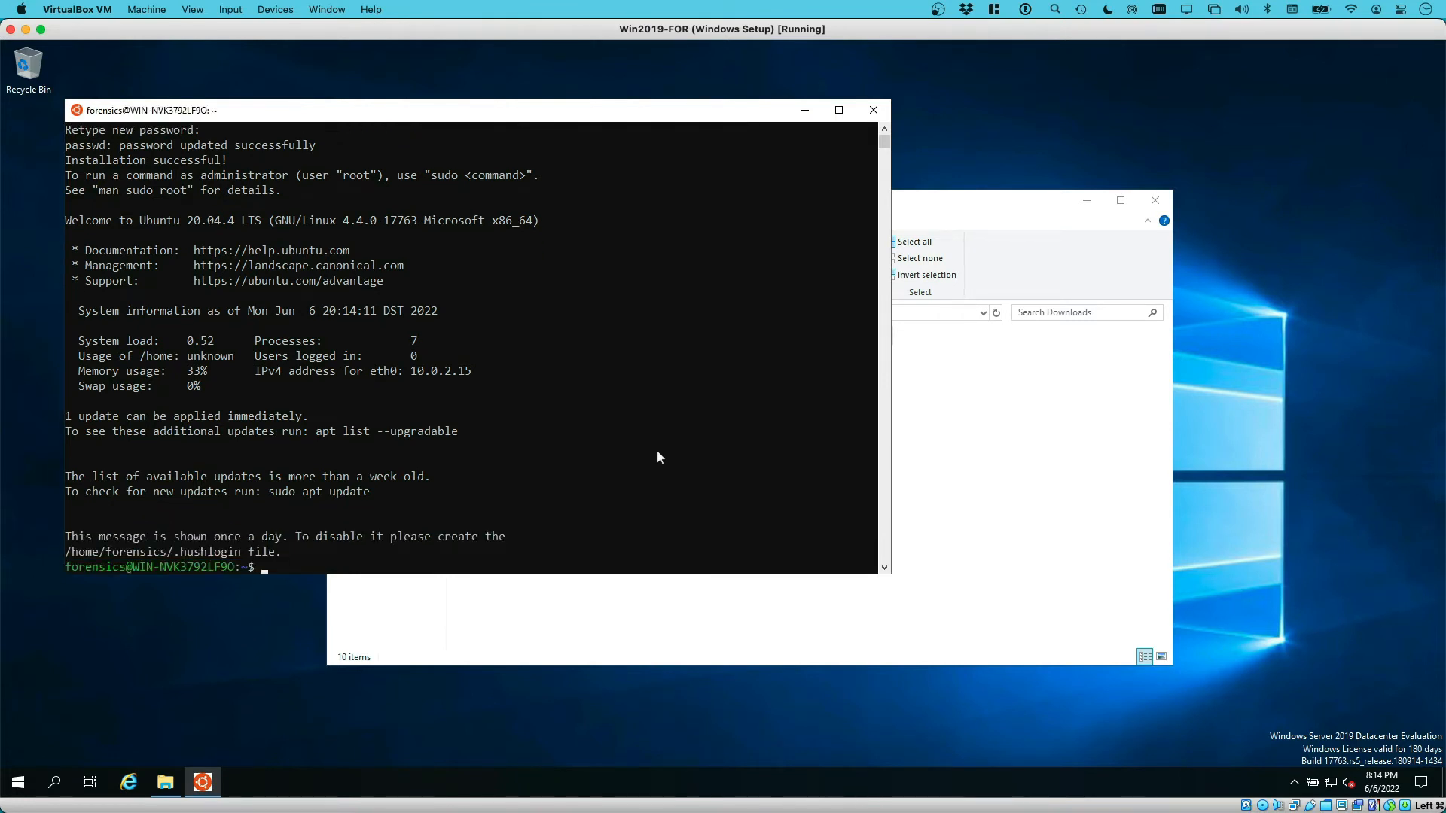
pyautogui.press('Return')
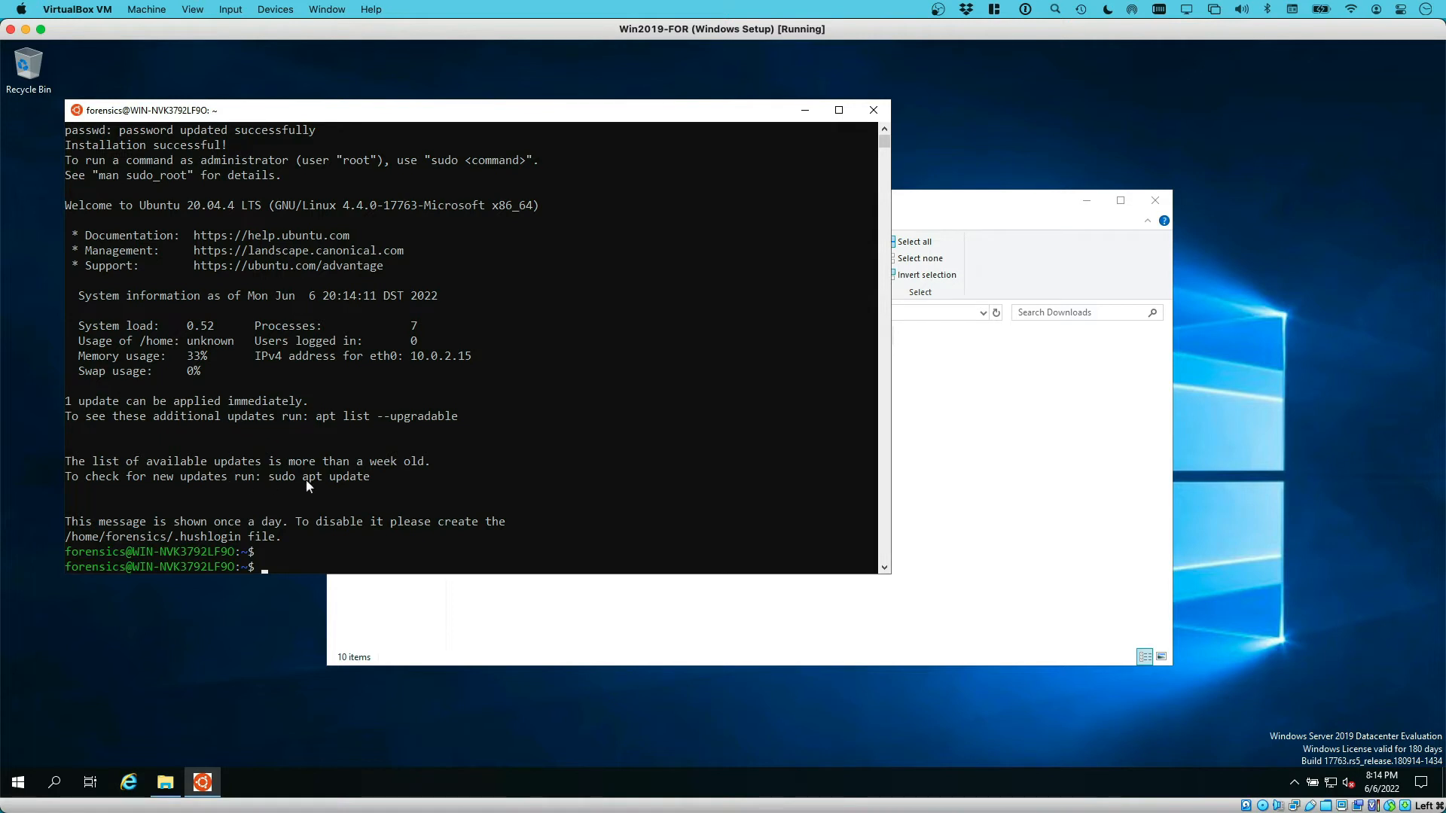
pyautogui.moveTo(270, 478); pyautogui.dragTo(389, 476)
pyautogui.click(616, 461)
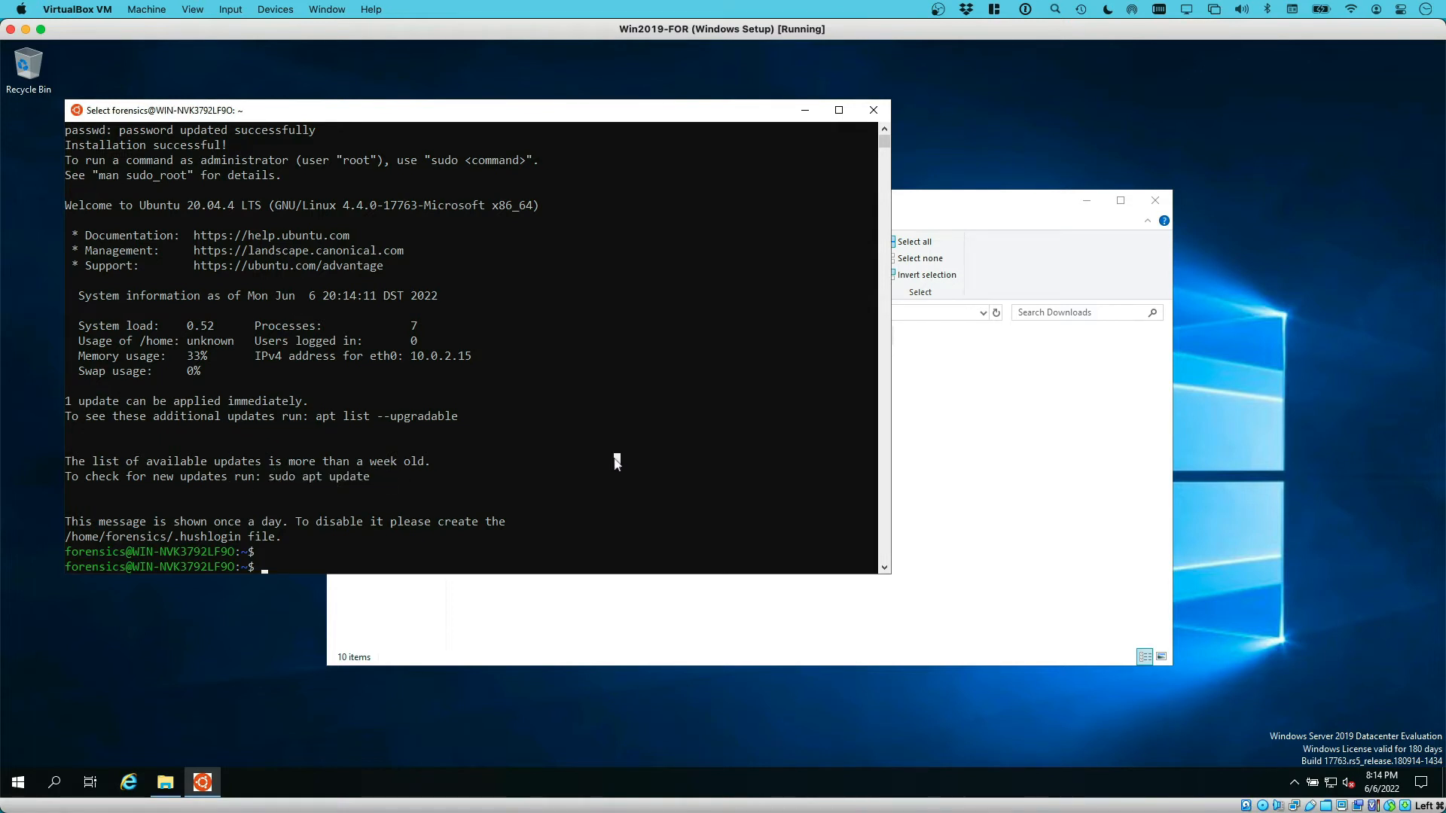
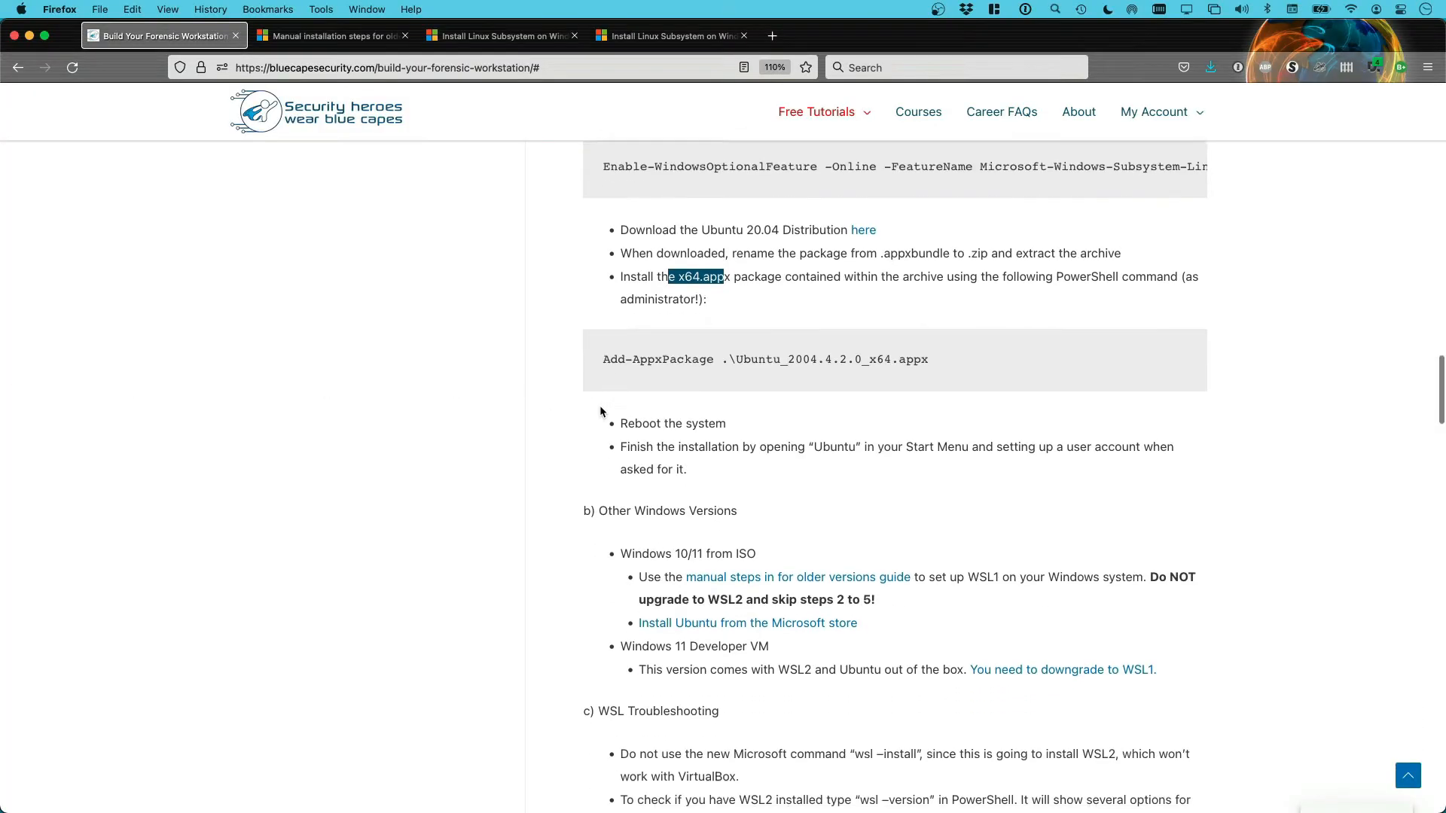
# Scroll to section 4 and highlight its heading and the 'Set the time zone to UTC' line
pyautogui.scroll(-5, 600, 411)
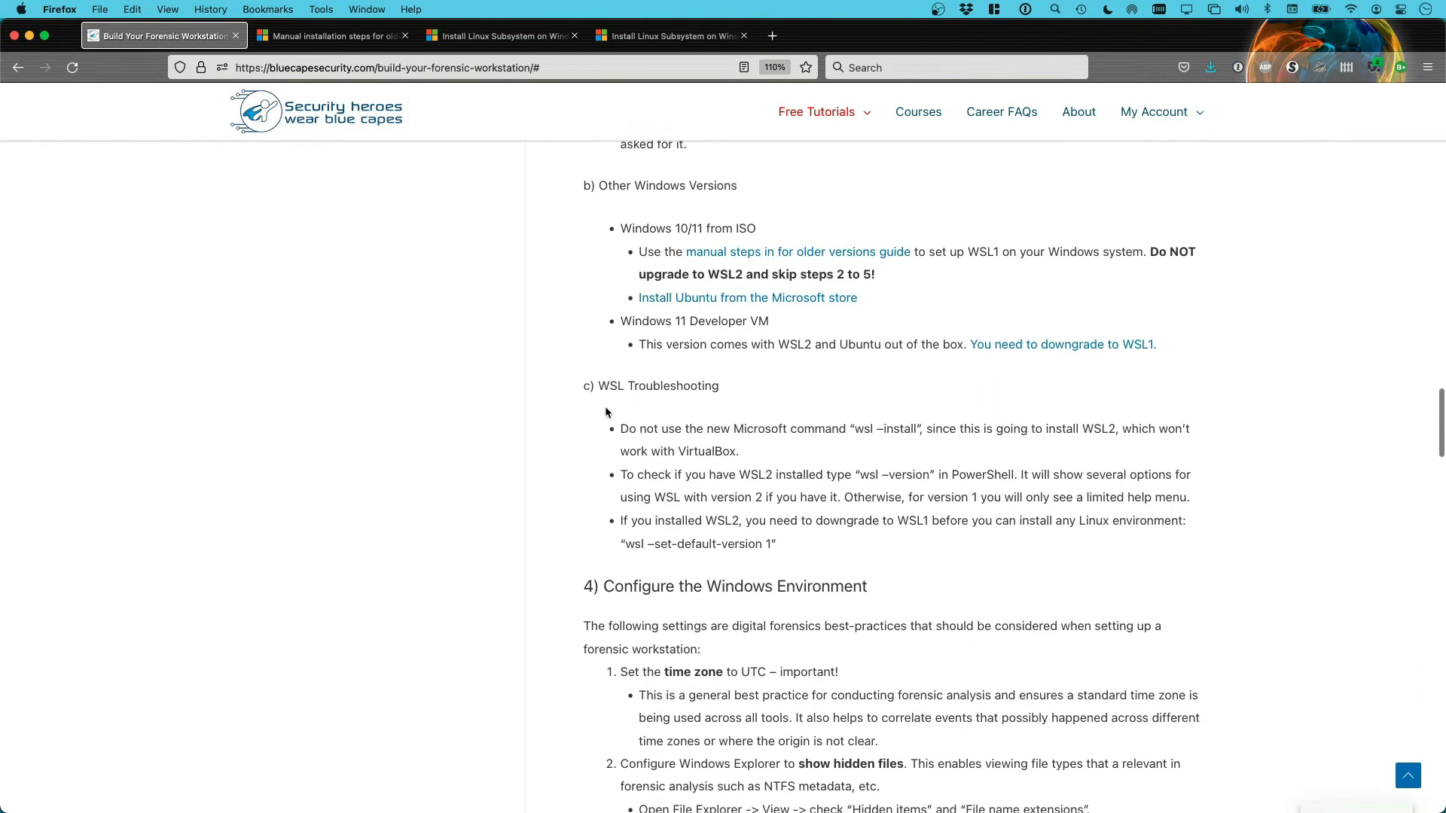
pyautogui.scroll(-5, 606, 412)
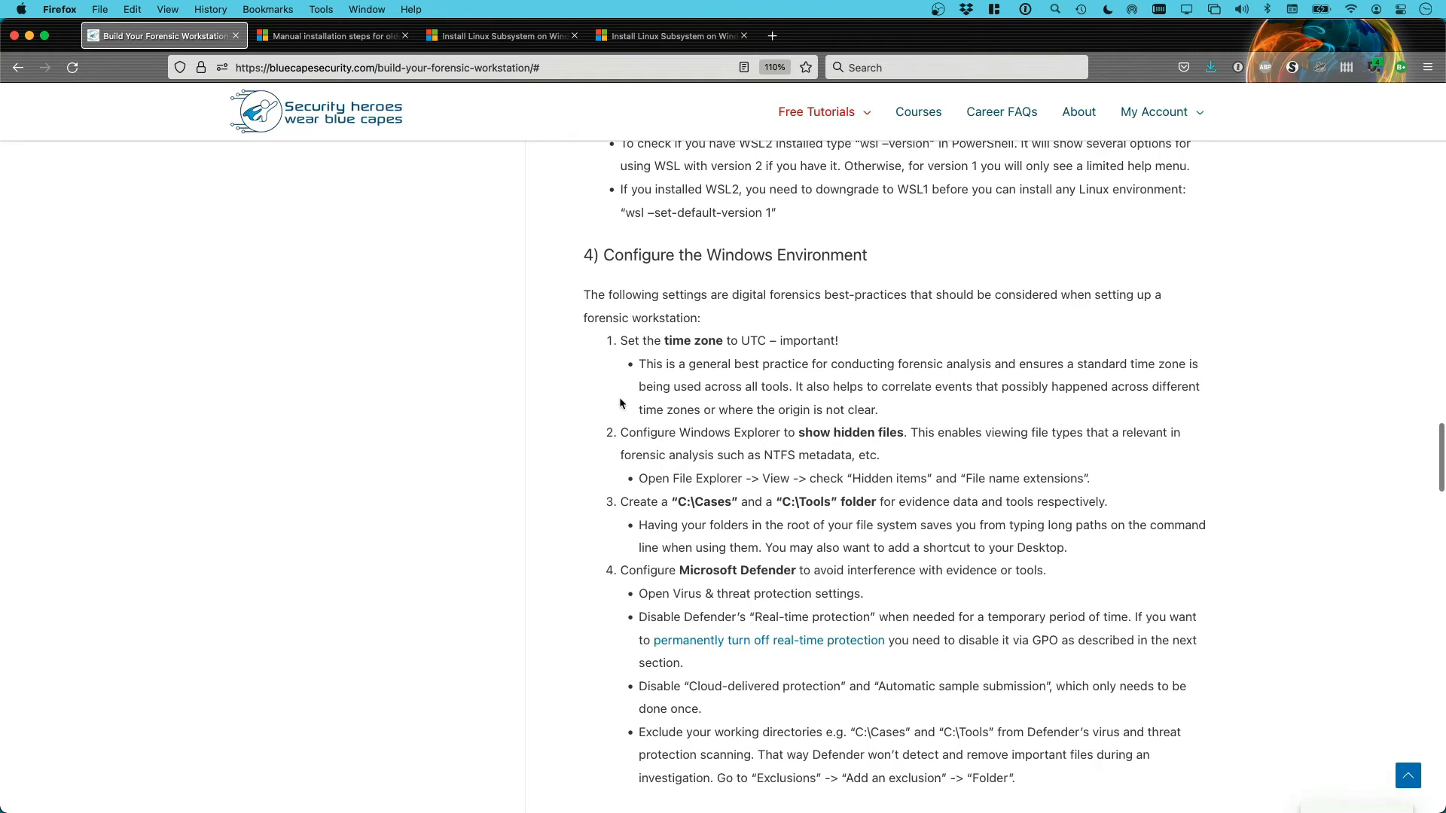
pyautogui.moveTo(601, 256); pyautogui.dragTo(867, 256)
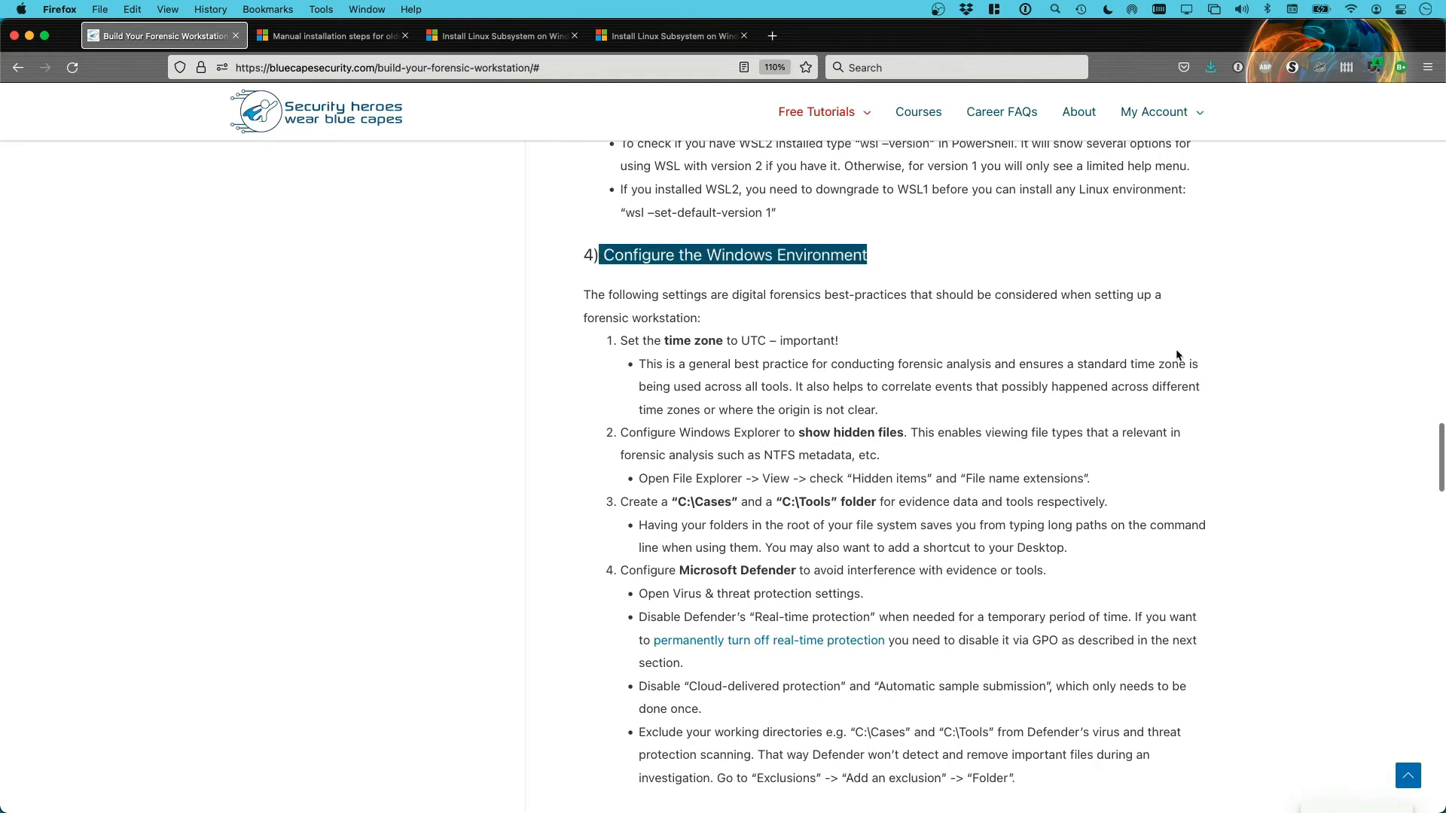
pyautogui.scroll(-2, 1180, 355)
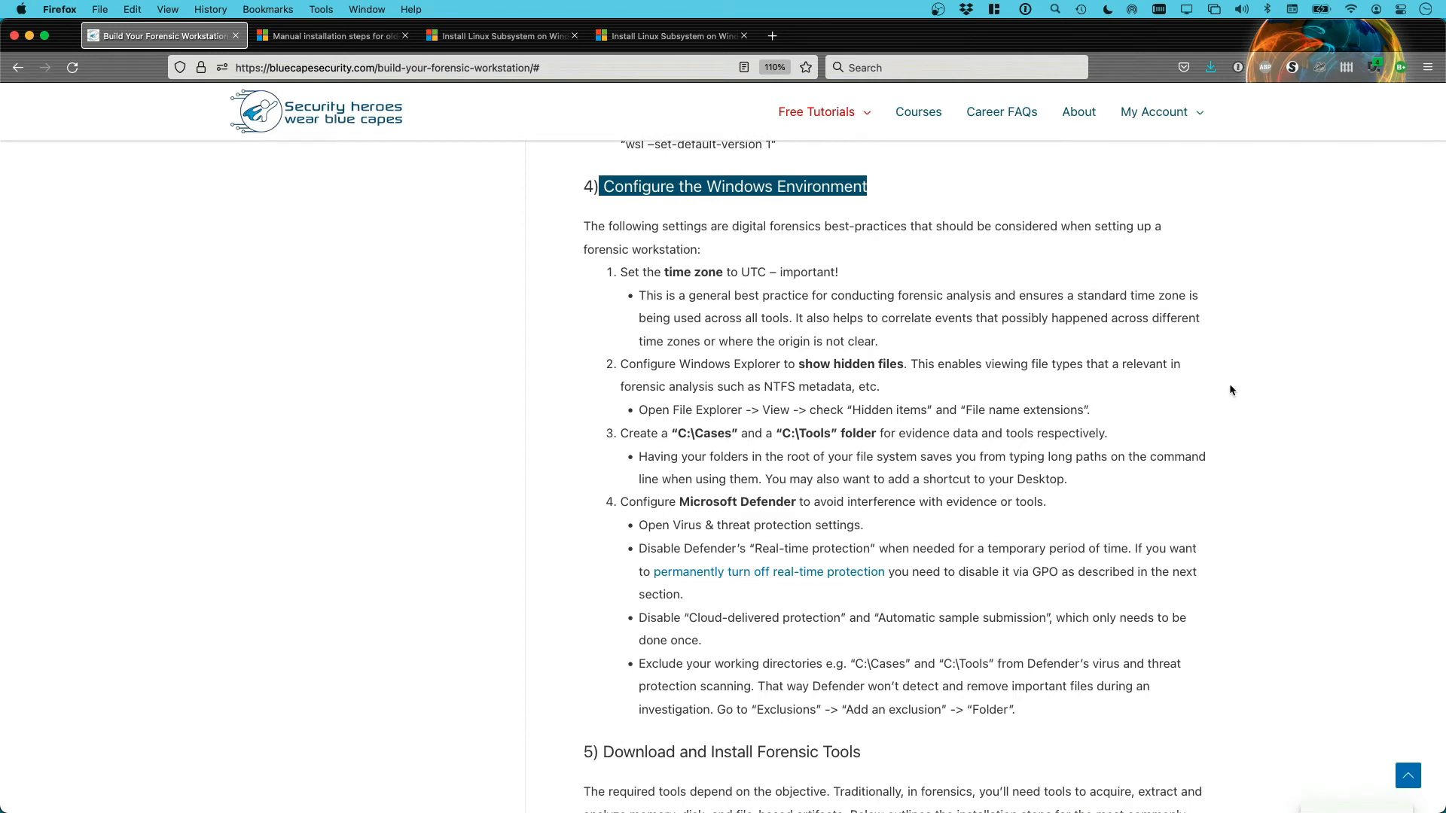
pyautogui.scroll(1, 565, 361)
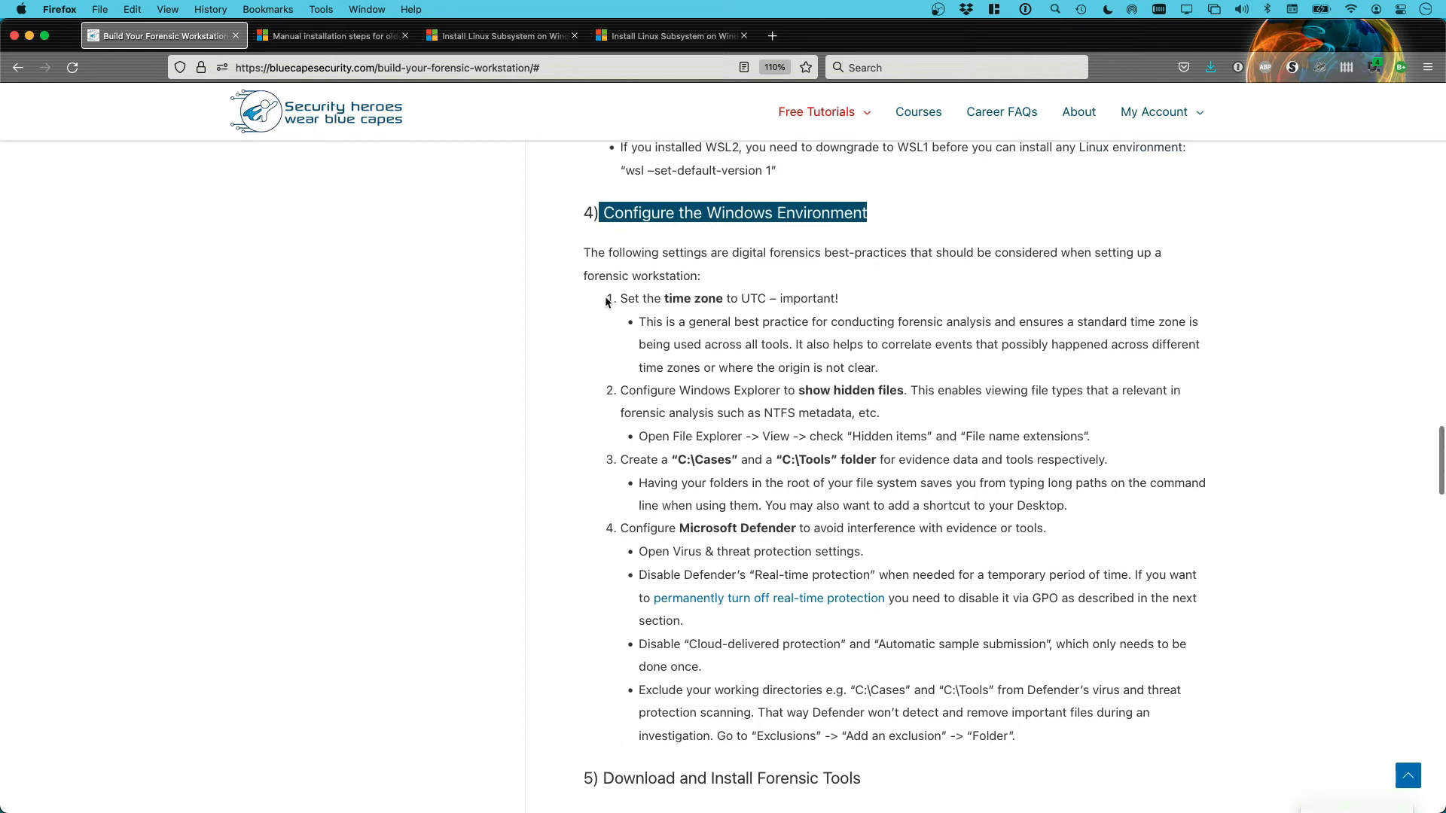
pyautogui.moveTo(618, 299); pyautogui.dragTo(844, 301)
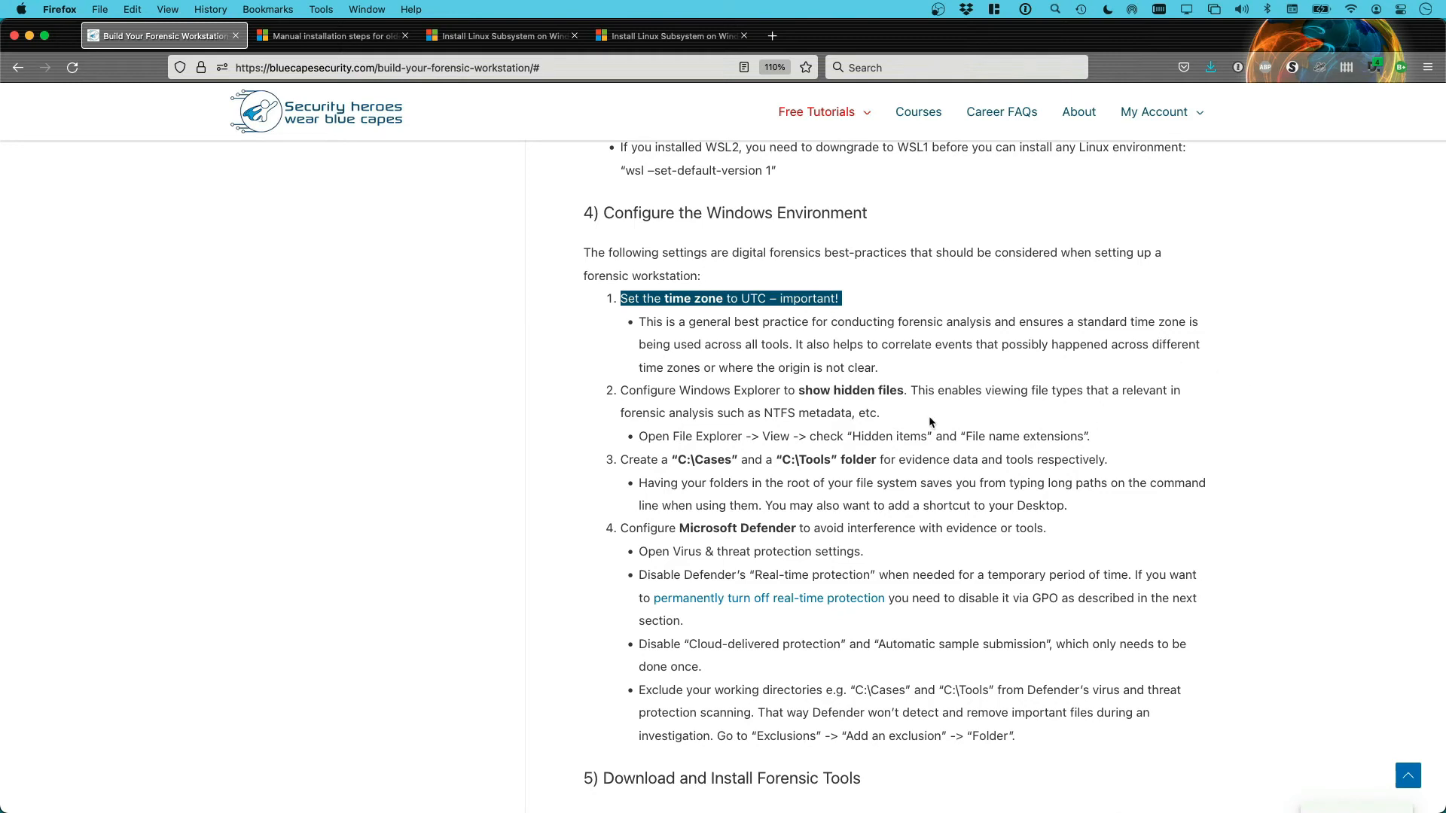
# Scroll through the Microsoft Defender bullets, highlighting a line and then clearing it
pyautogui.scroll(-1, 932, 417)
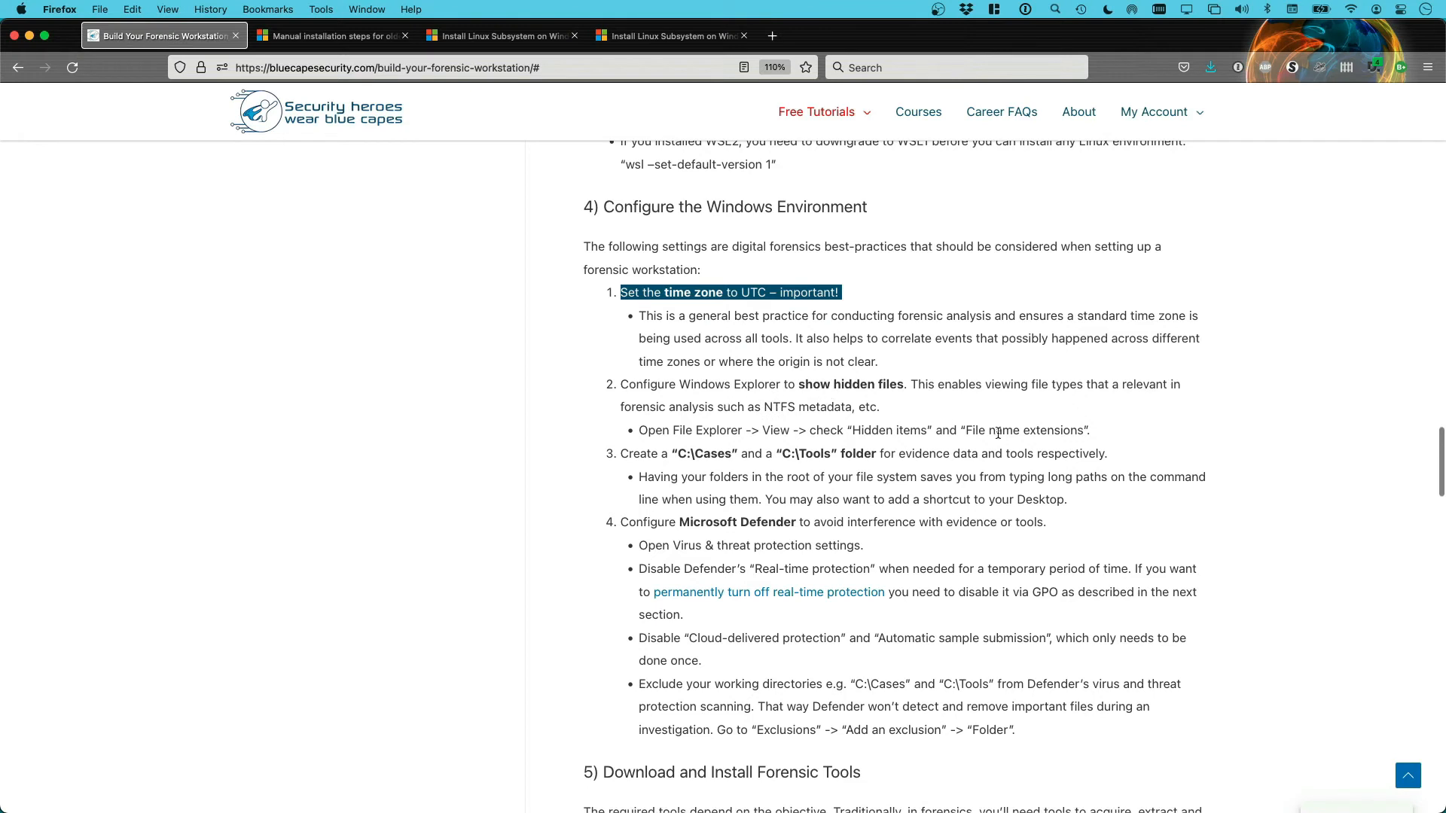
pyautogui.scroll(-1, 997, 433)
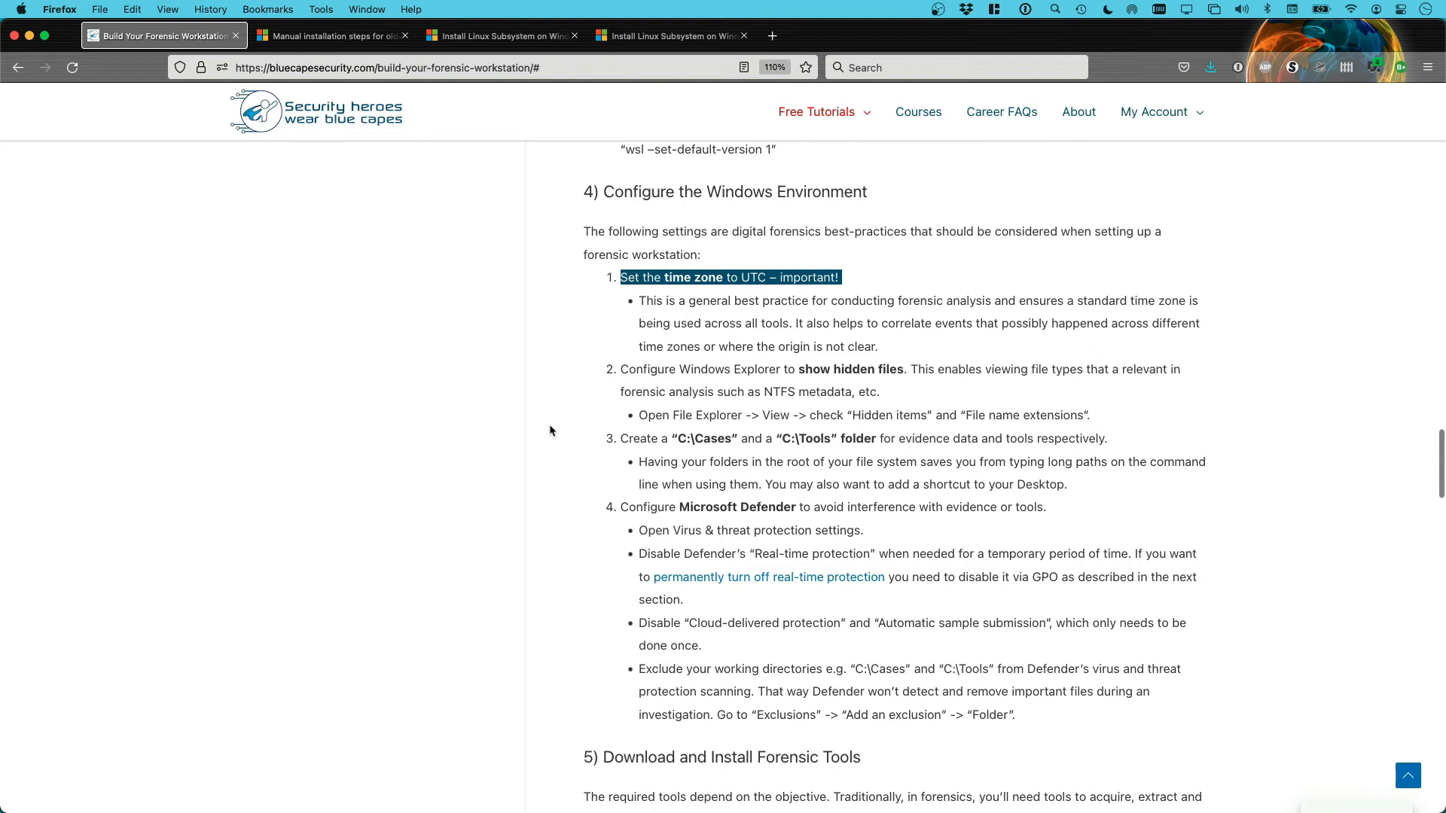
pyautogui.scroll(-2, 559, 428)
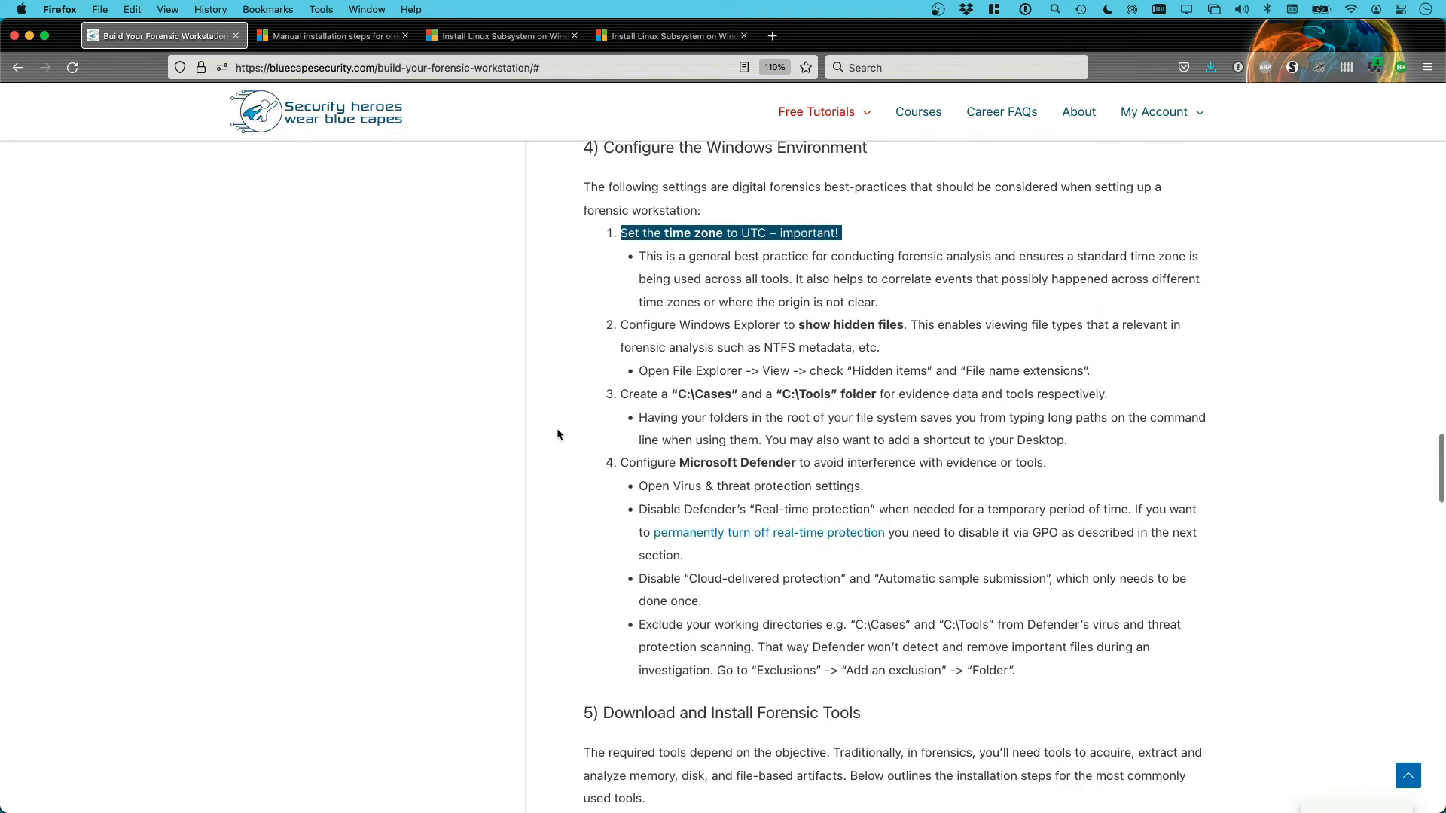
pyautogui.scroll(1, 567, 430)
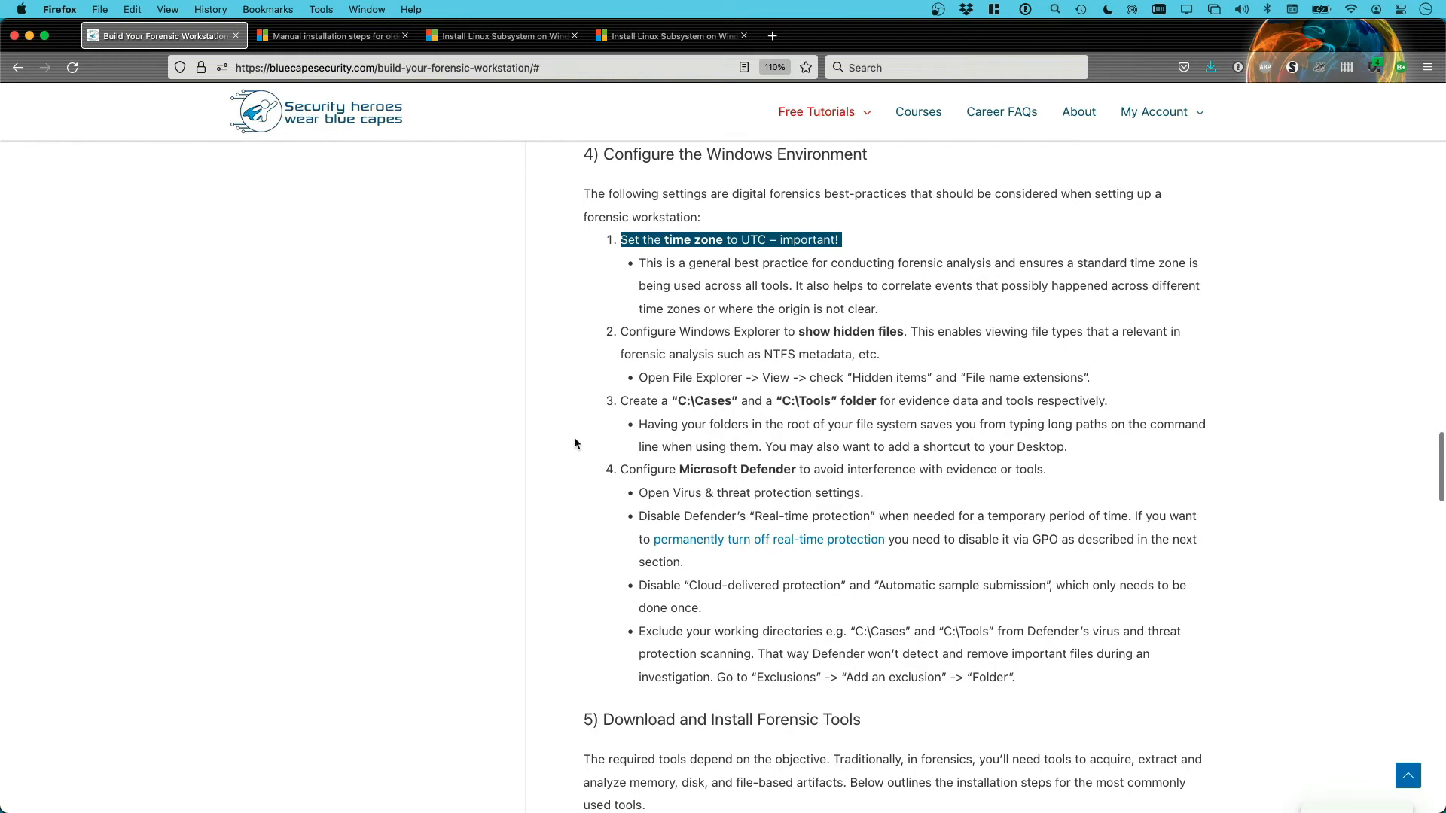
pyautogui.scroll(-1, 574, 440)
pyautogui.scroll(-1, 578, 460)
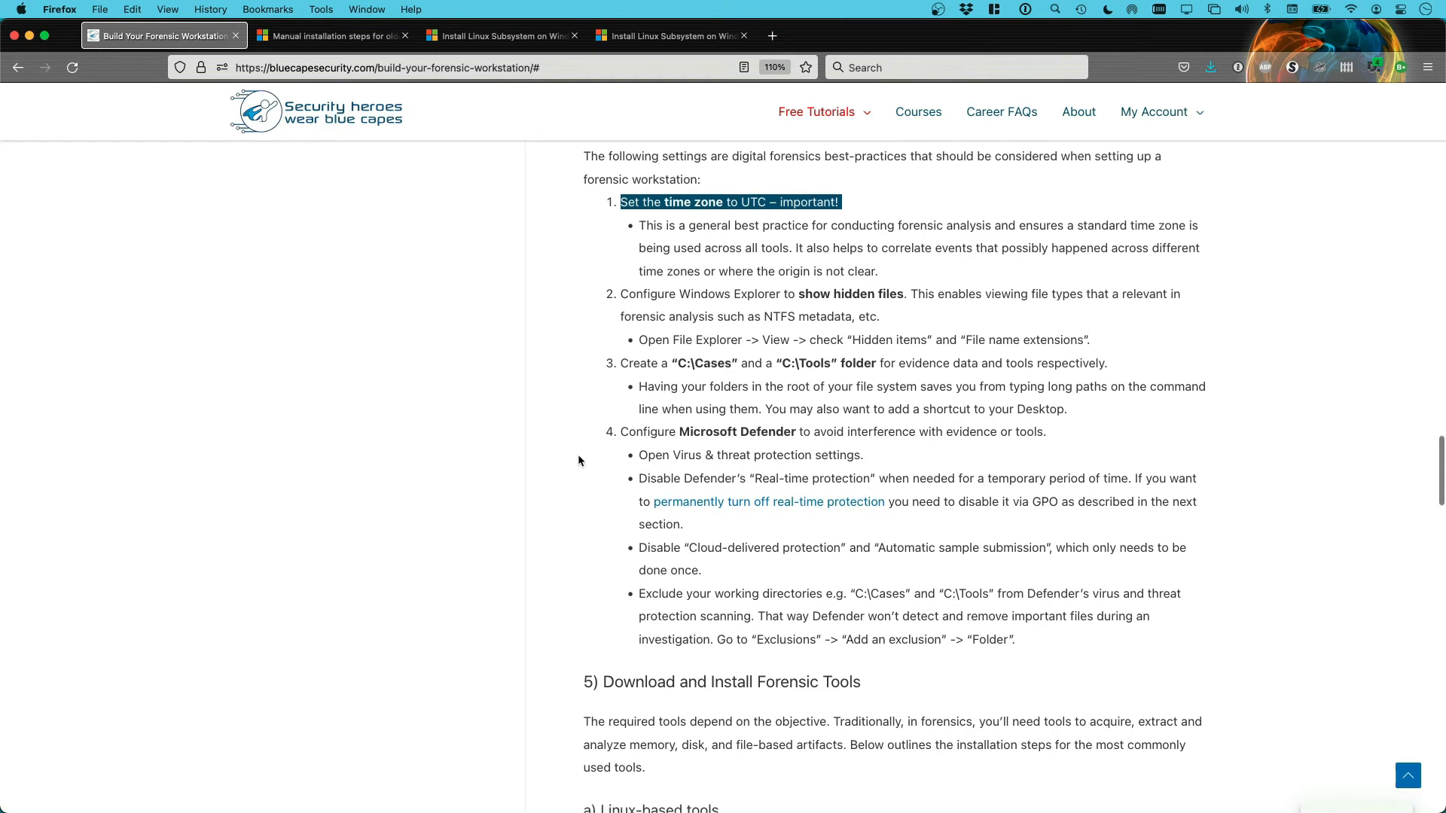
pyautogui.moveTo(664, 431); pyautogui.dragTo(777, 437)
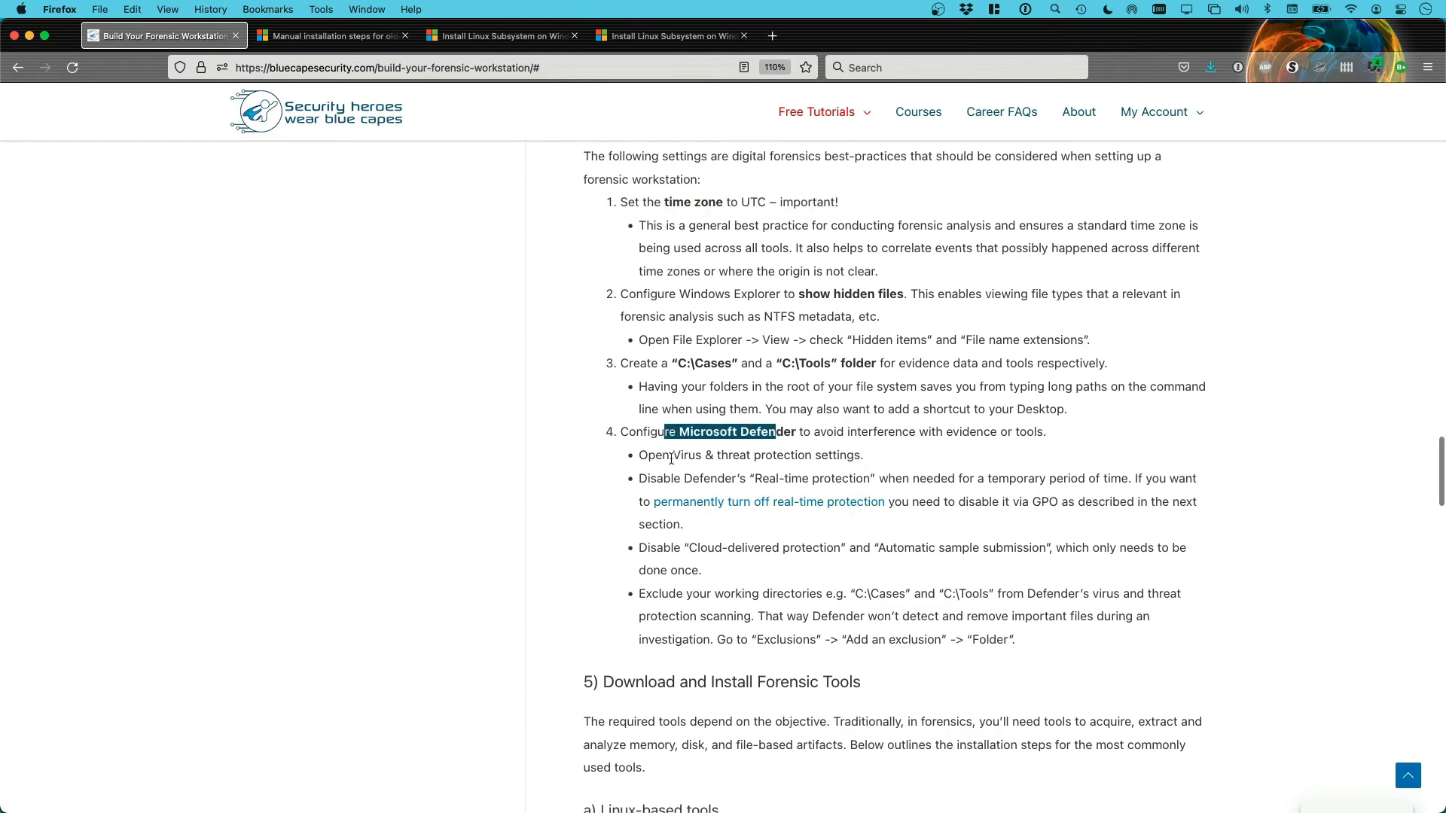
pyautogui.click(602, 465)
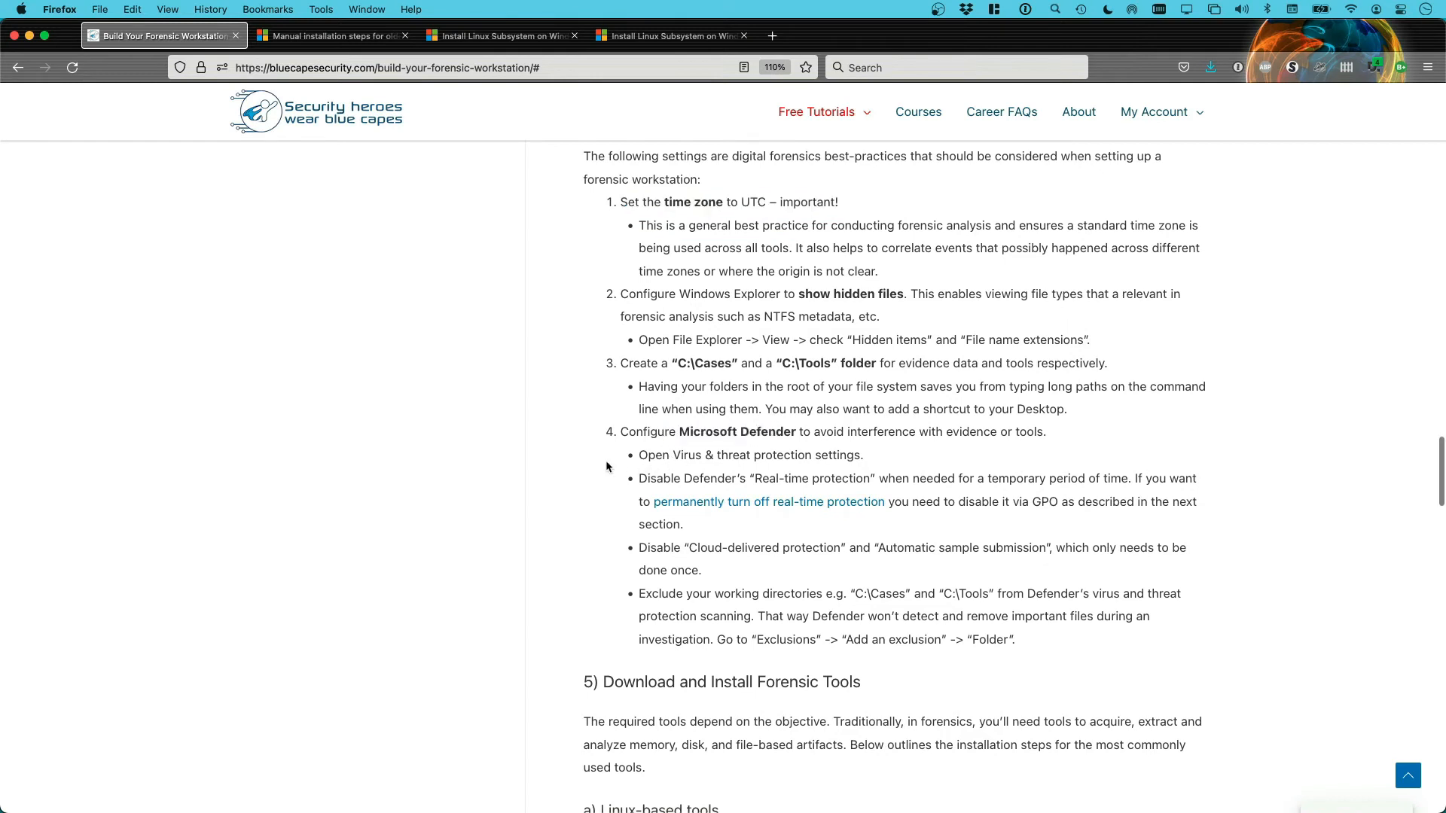
# Highlight the C:\Cases and C:\Tools folder names, then switch to the Windows Server VM
pyautogui.scroll(-1, 605, 466)
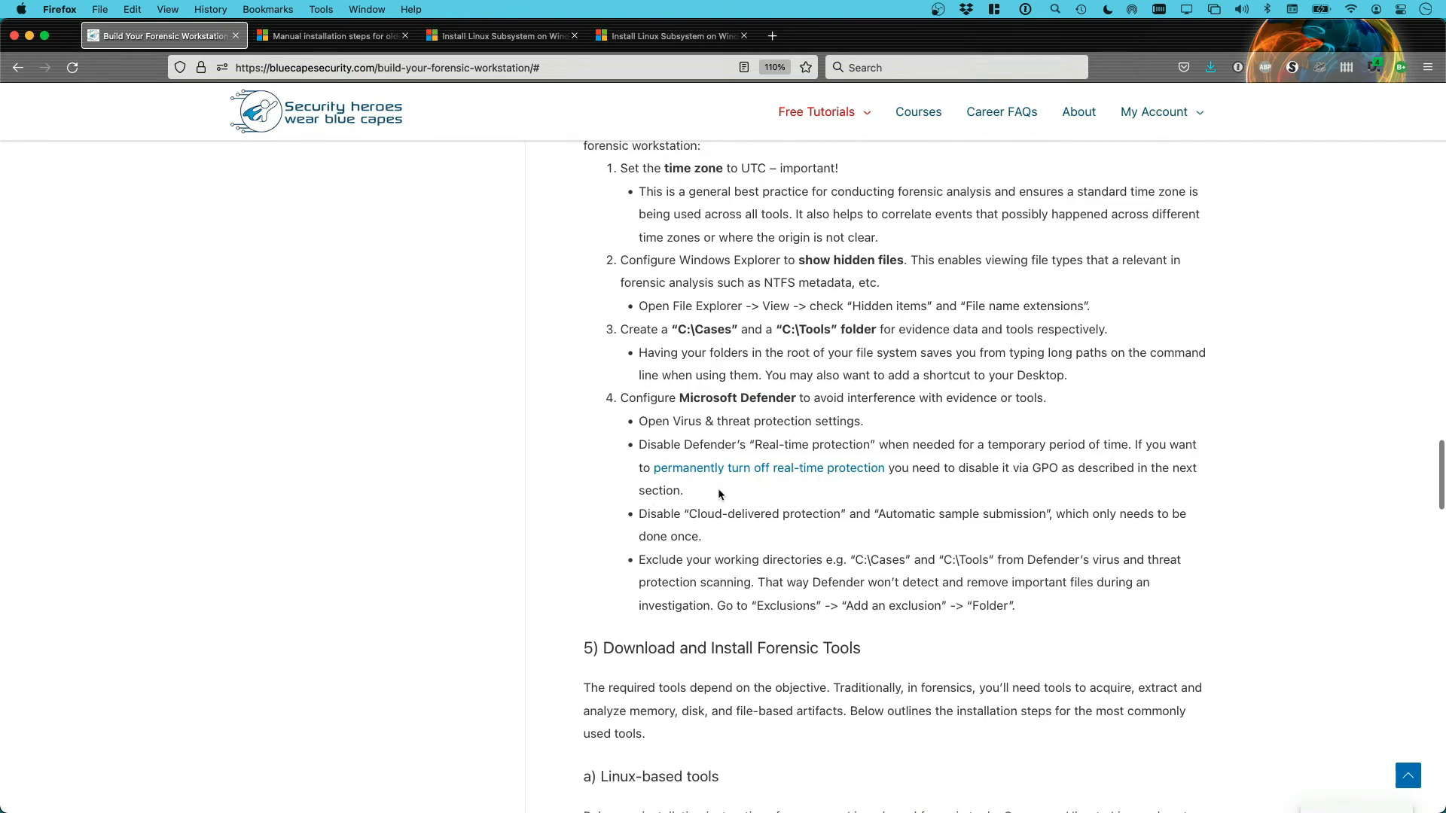
pyautogui.scroll(-1, 593, 503)
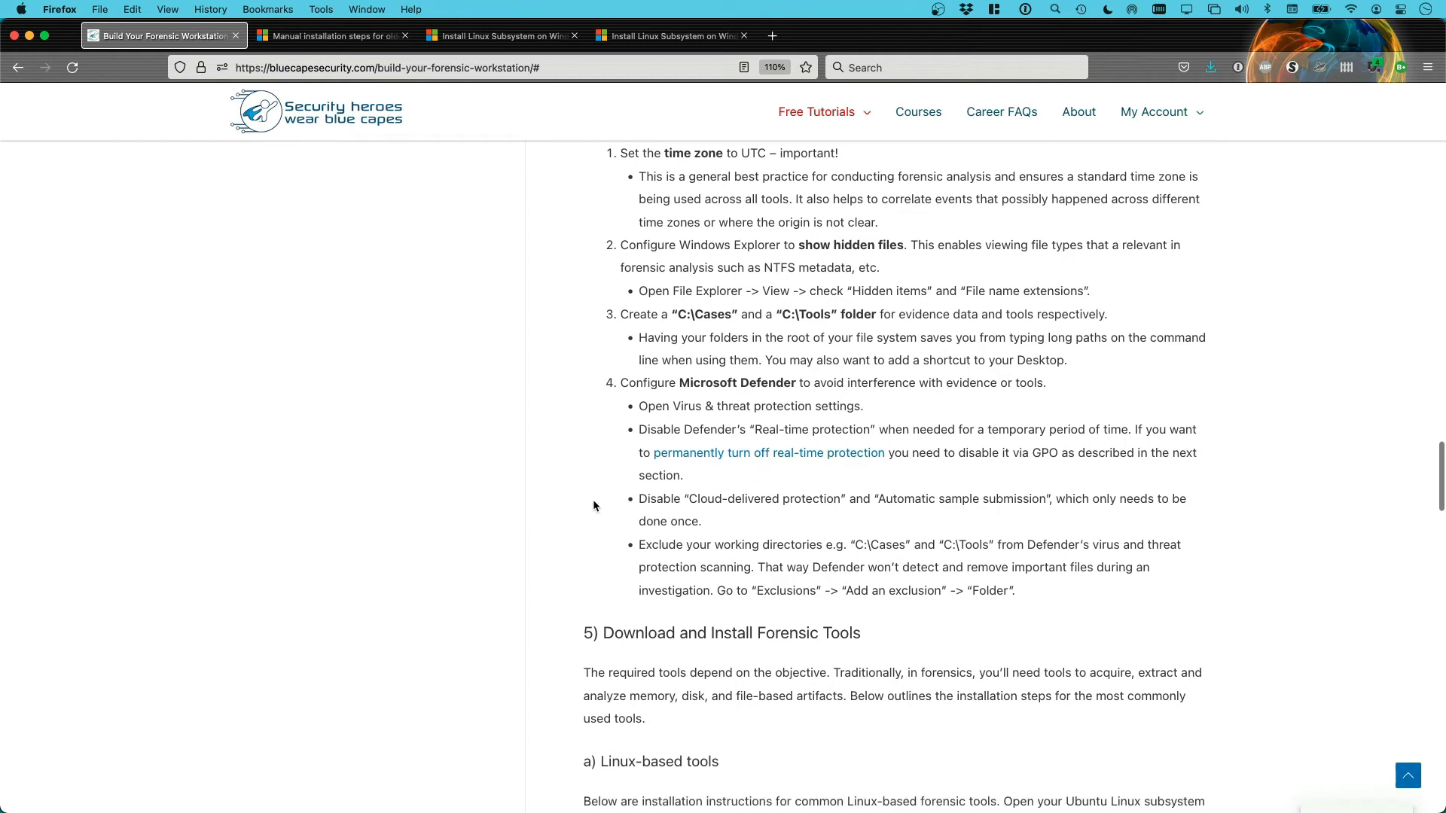
pyautogui.moveTo(846, 544); pyautogui.dragTo(1001, 544)
pyautogui.scroll(-1, 569, 516)
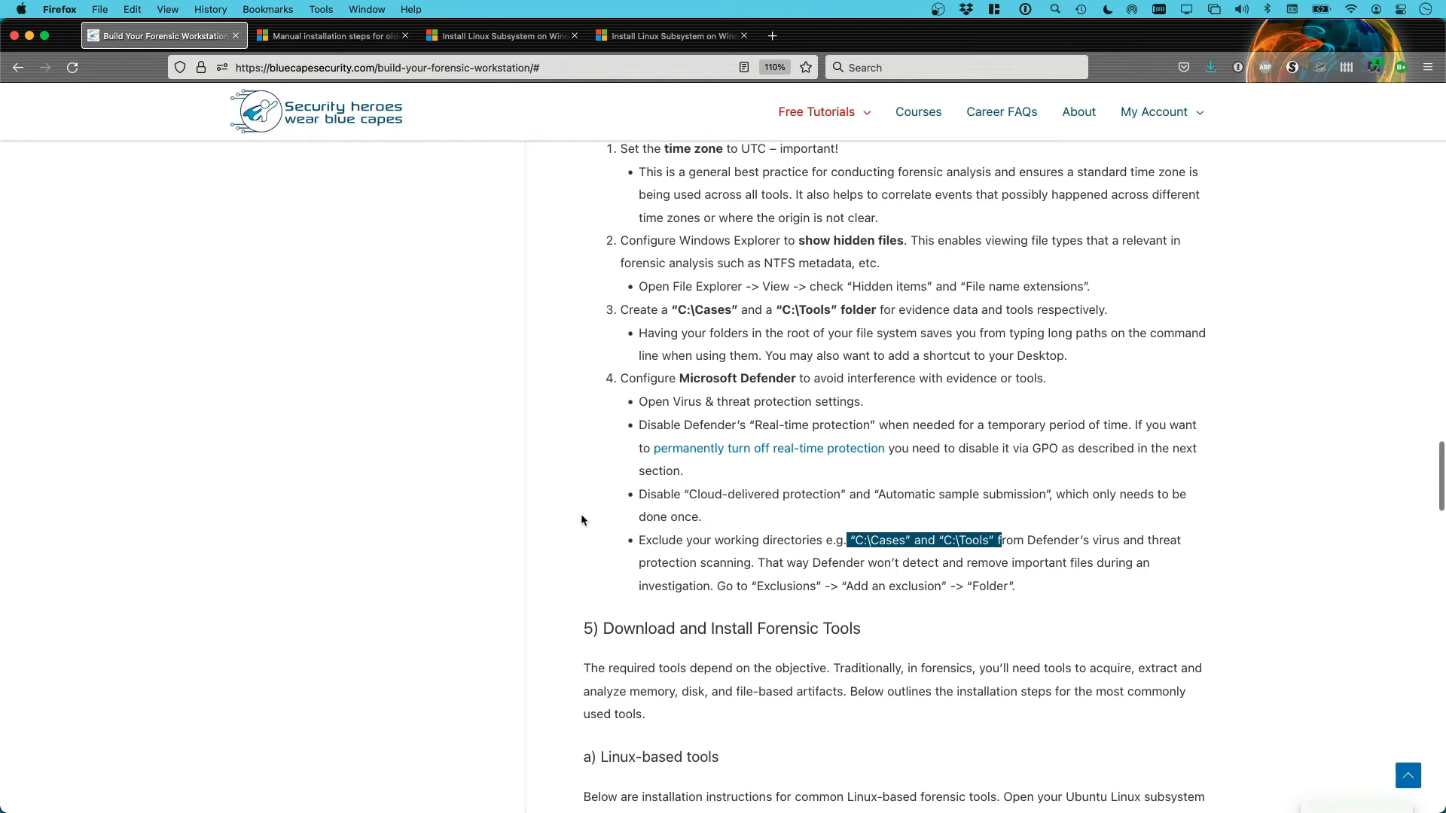
pyautogui.scroll(1, 581, 520)
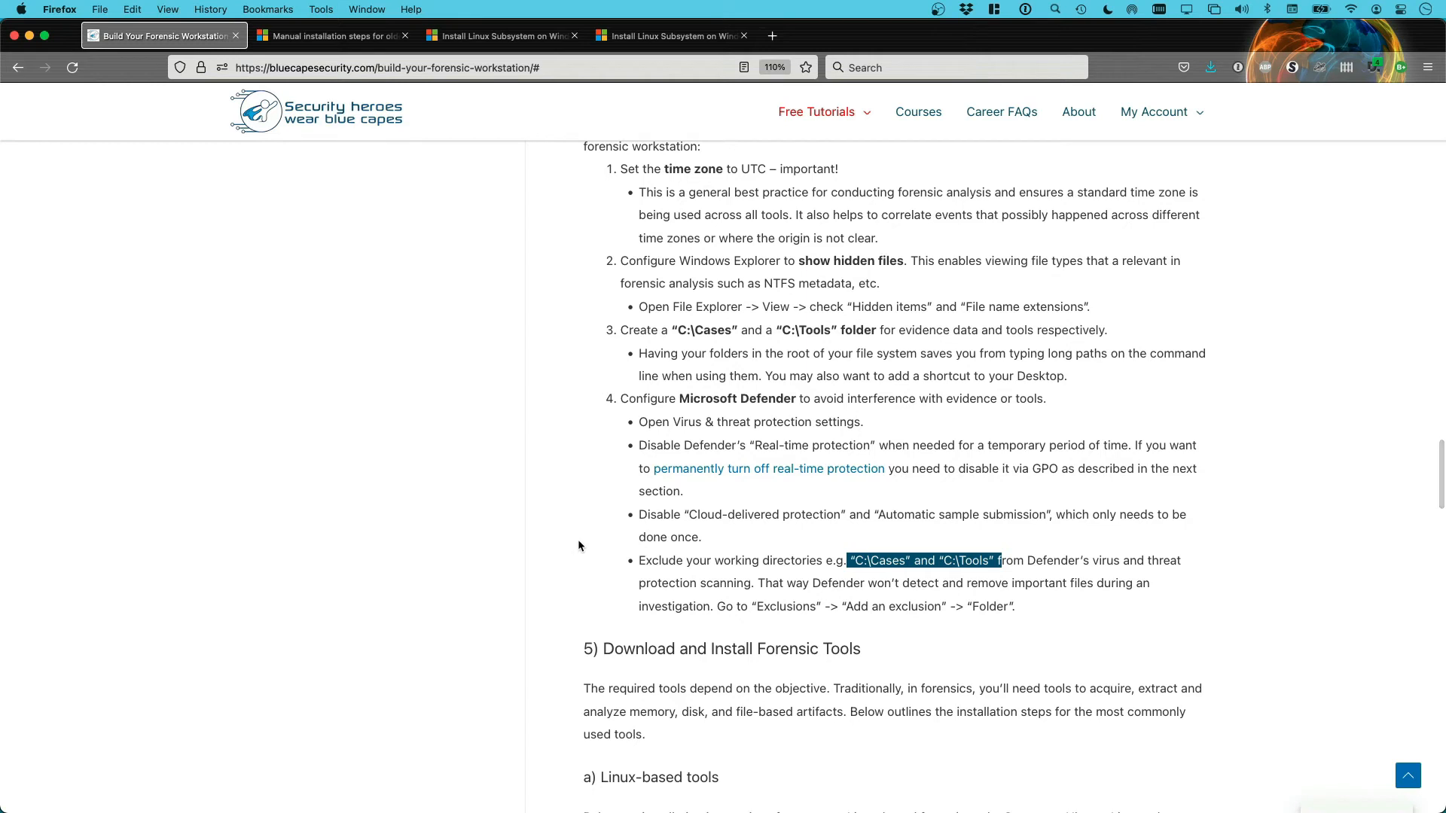
pyautogui.scroll(2, 579, 544)
pyautogui.scroll(1, 578, 545)
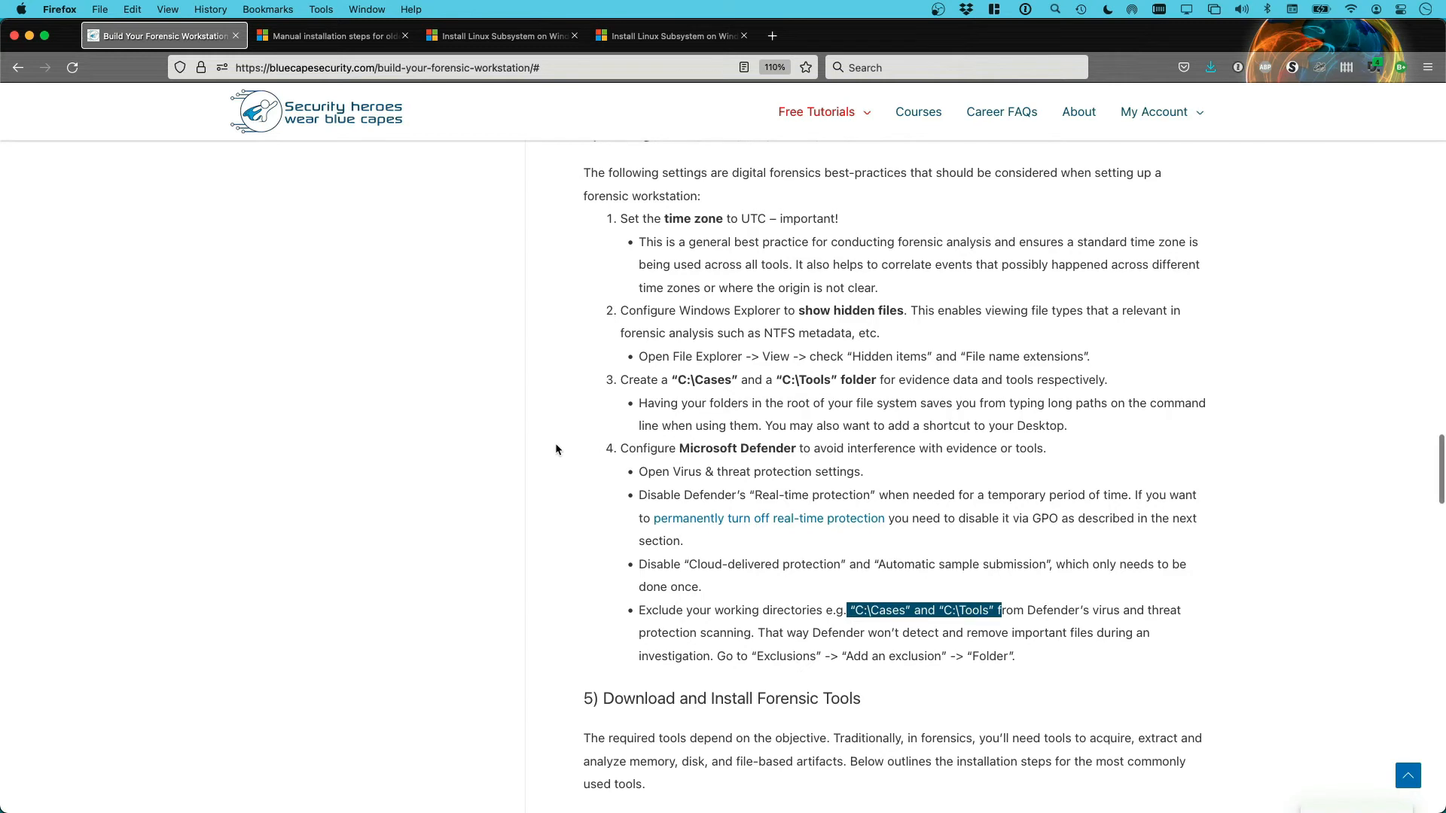
pyautogui.scroll(-1, 557, 449)
pyautogui.scroll(1, 558, 449)
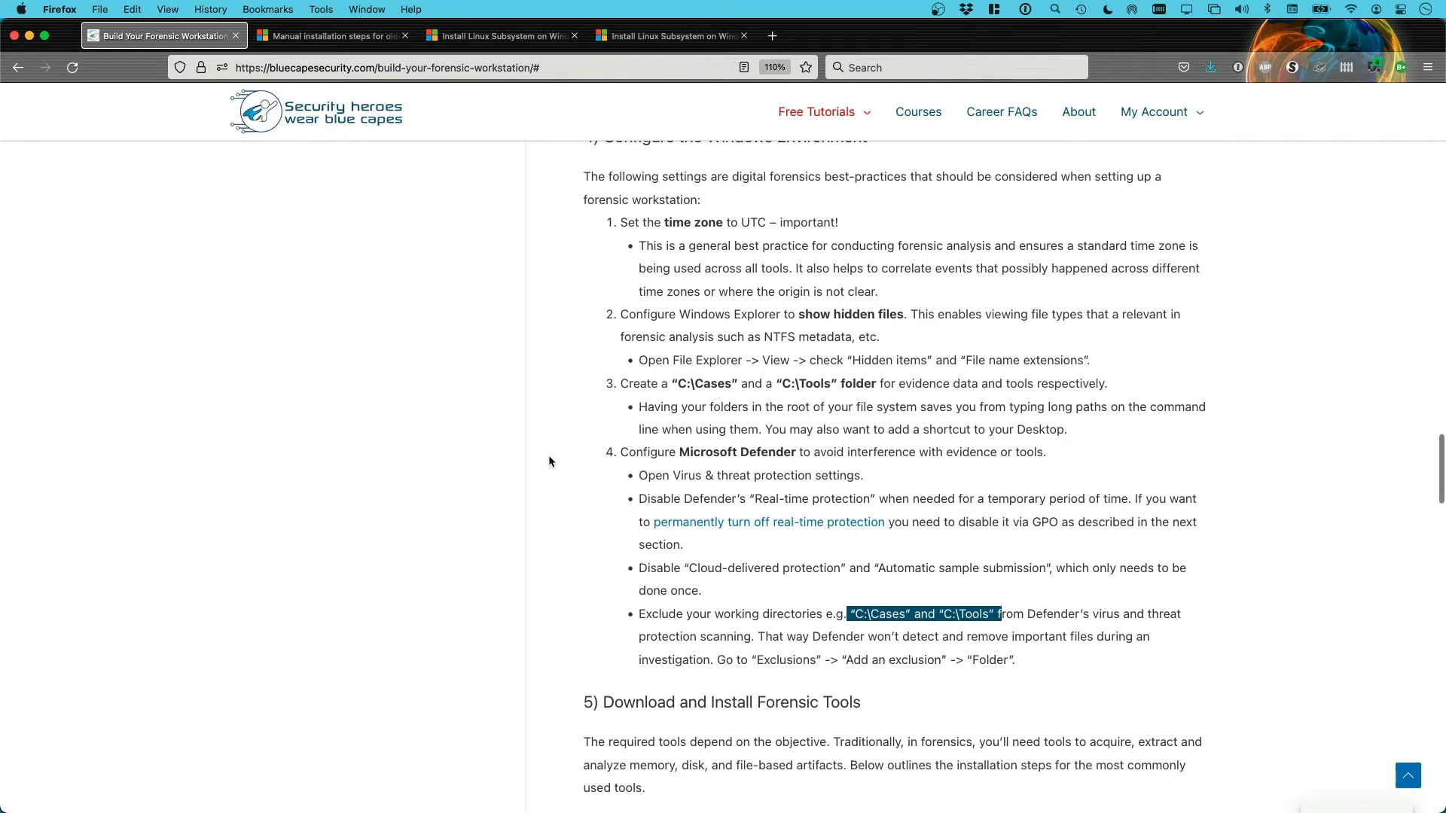
pyautogui.press('super+Tab')
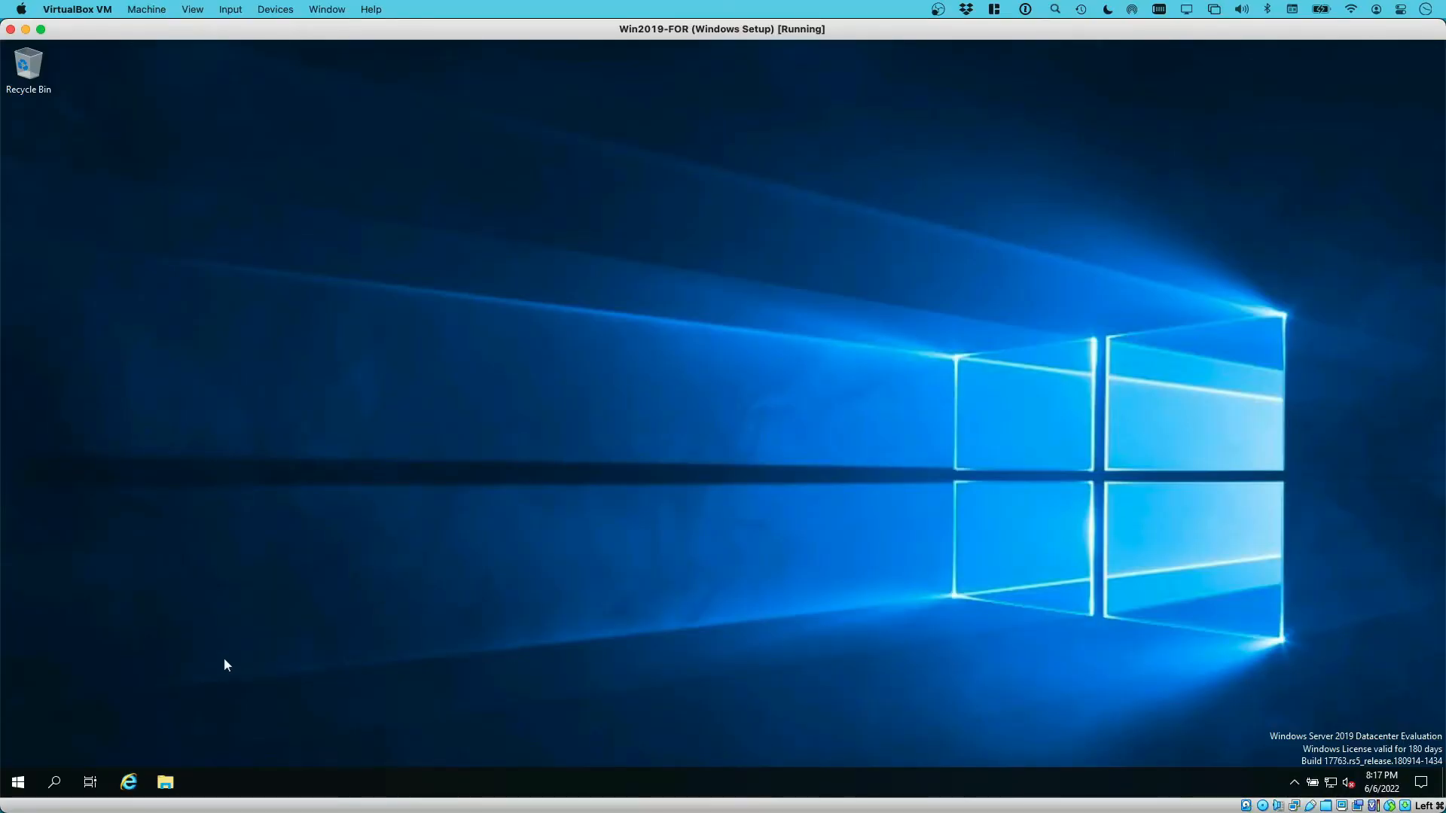
# Open Adjust date/time from the taskbar clock's right-click menu
pyautogui.rightClick(1382, 784)
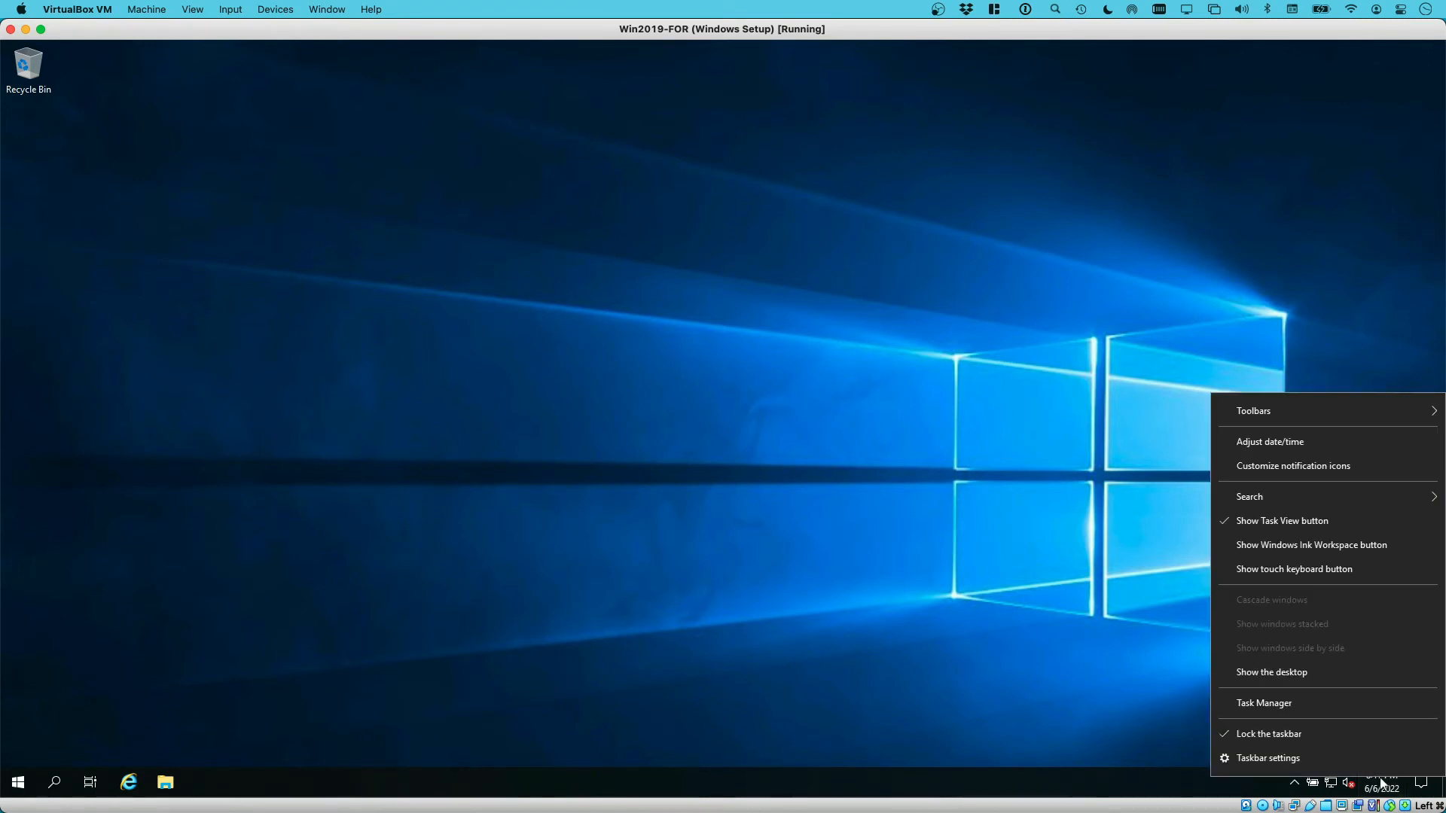
pyautogui.click(1291, 447)
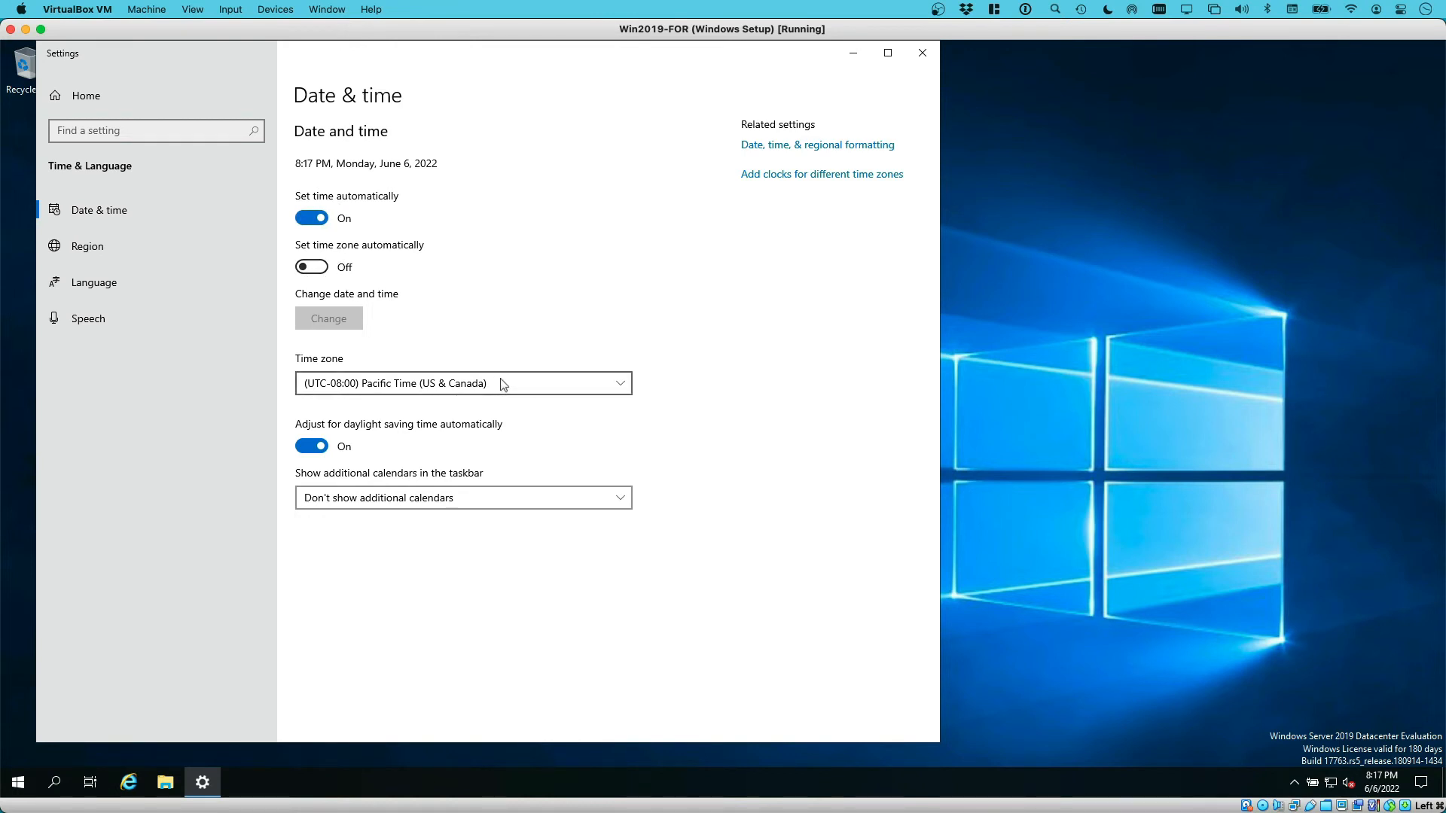
# Pick (UTC) Coordinated Universal Time from the Time zone dropdown
pyautogui.click(442, 379)
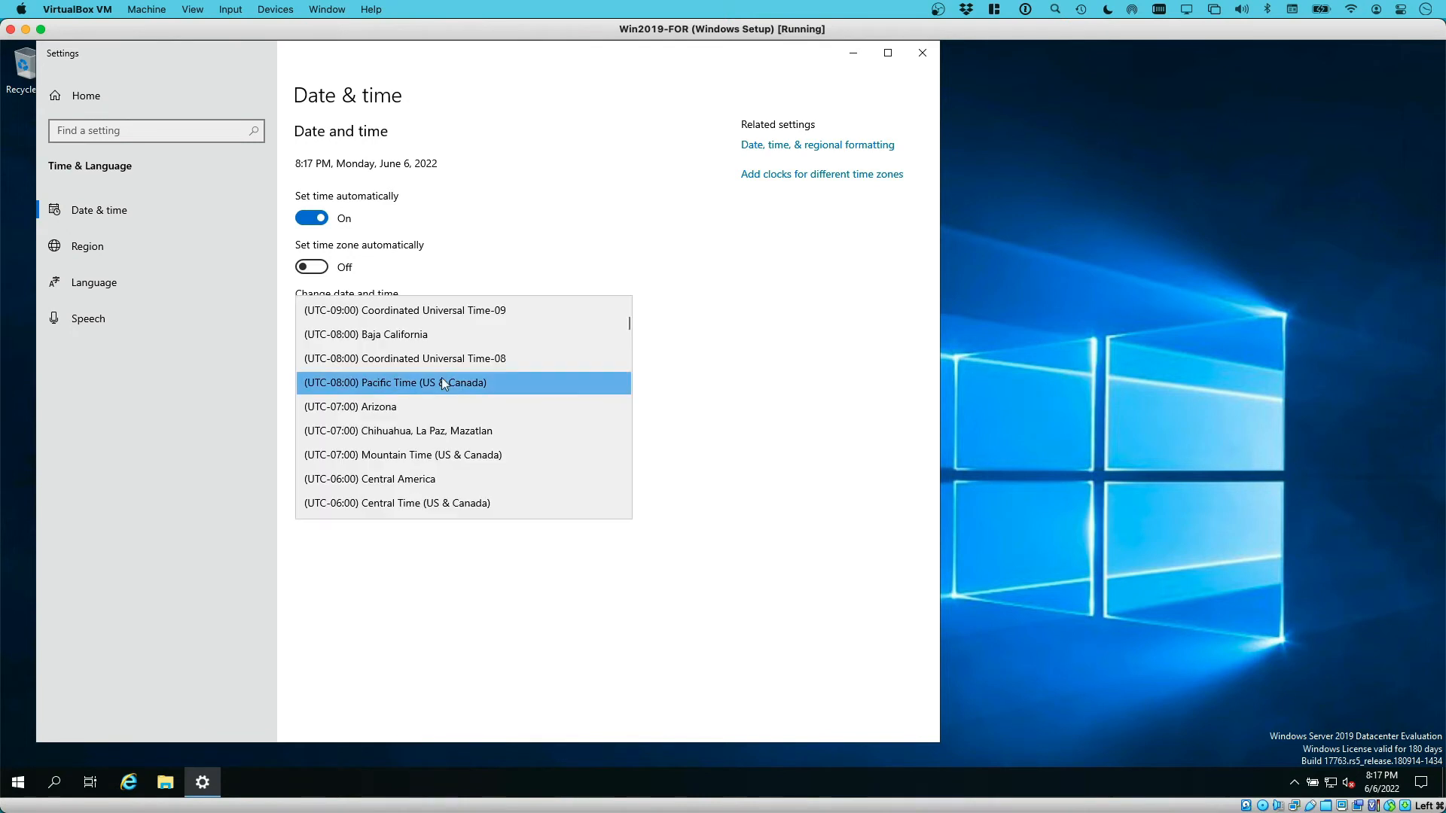
pyautogui.scroll(-3, 455, 392)
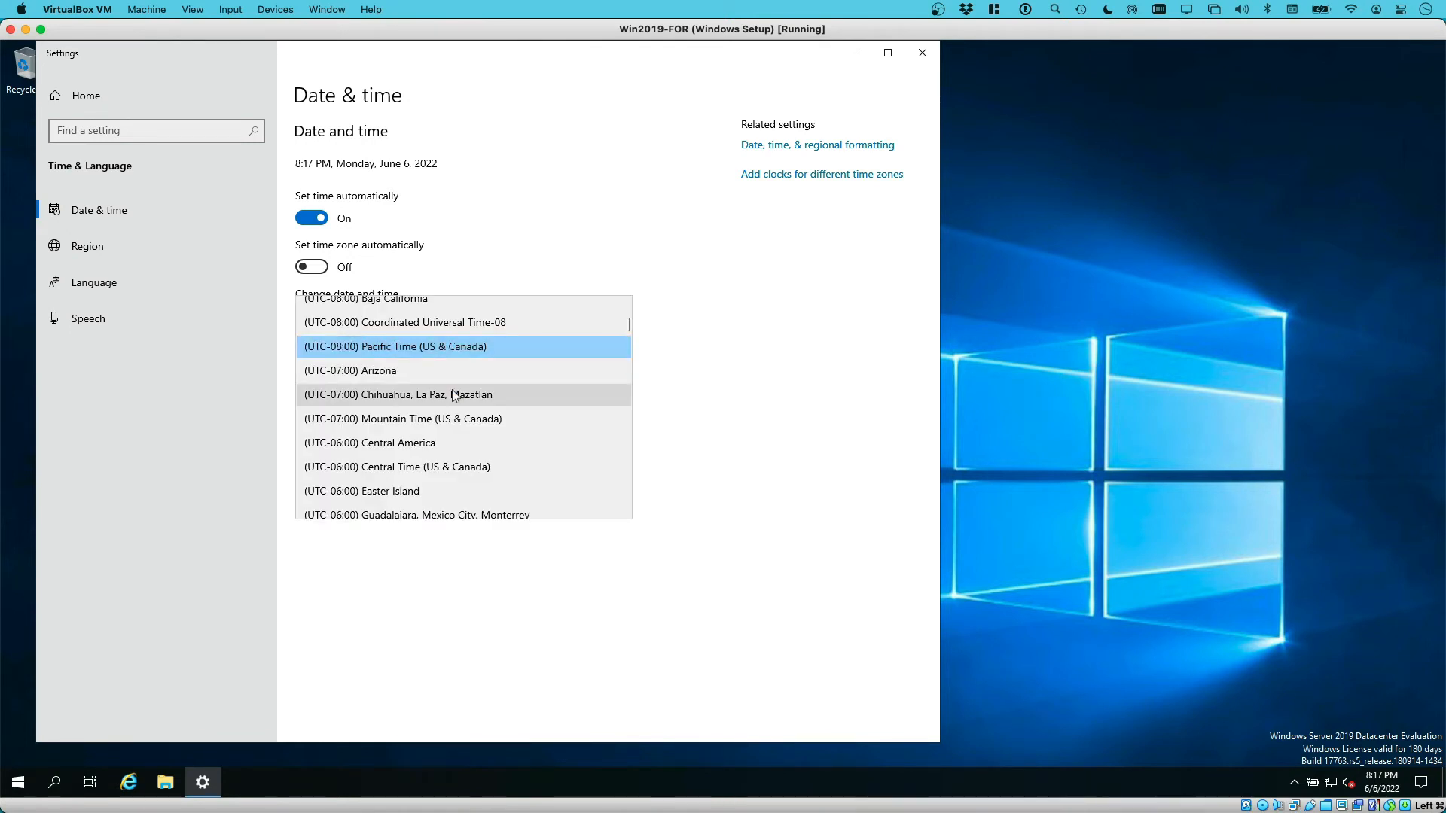
pyautogui.scroll(-4, 459, 397)
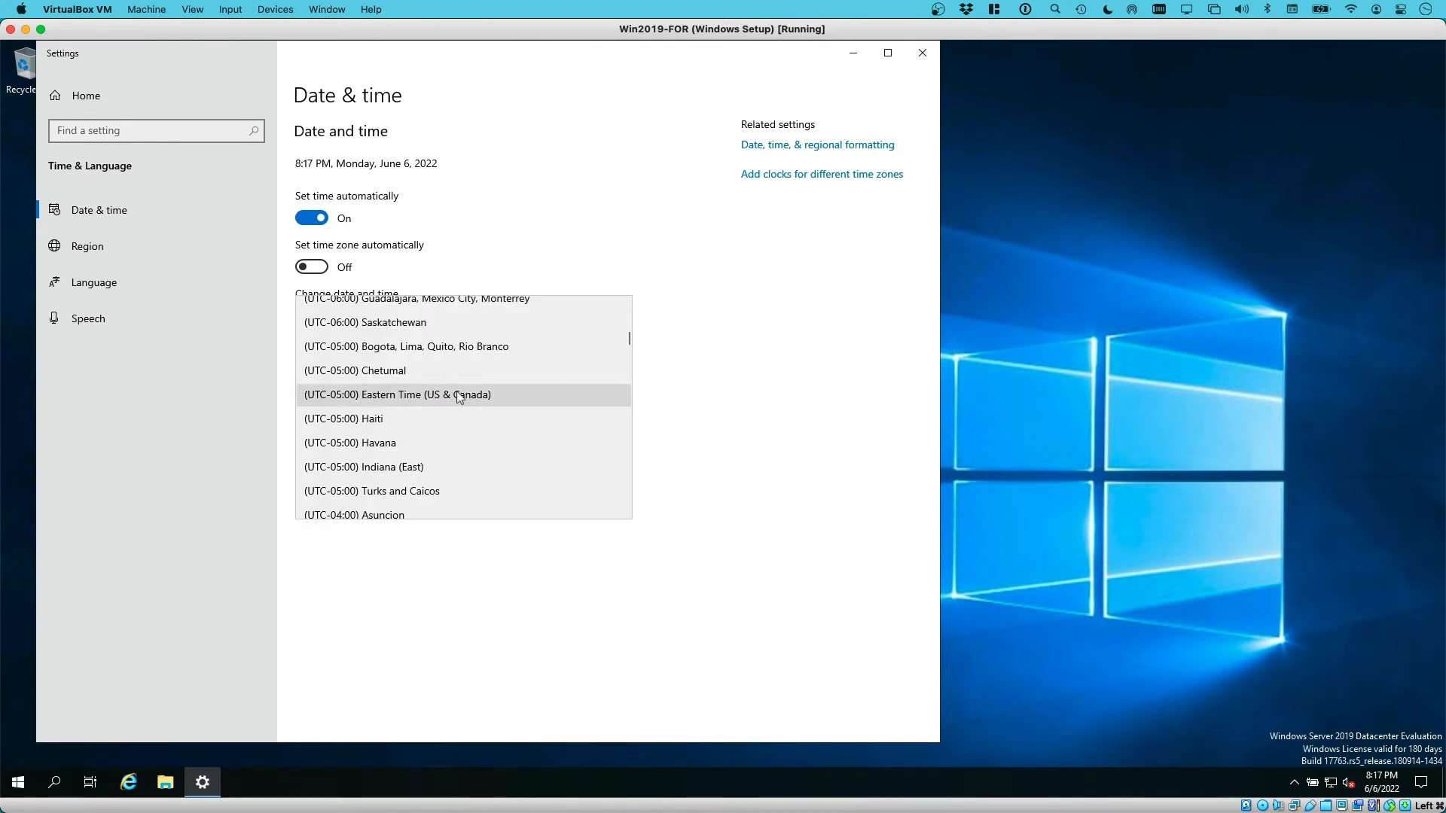
pyautogui.scroll(-3, 458, 391)
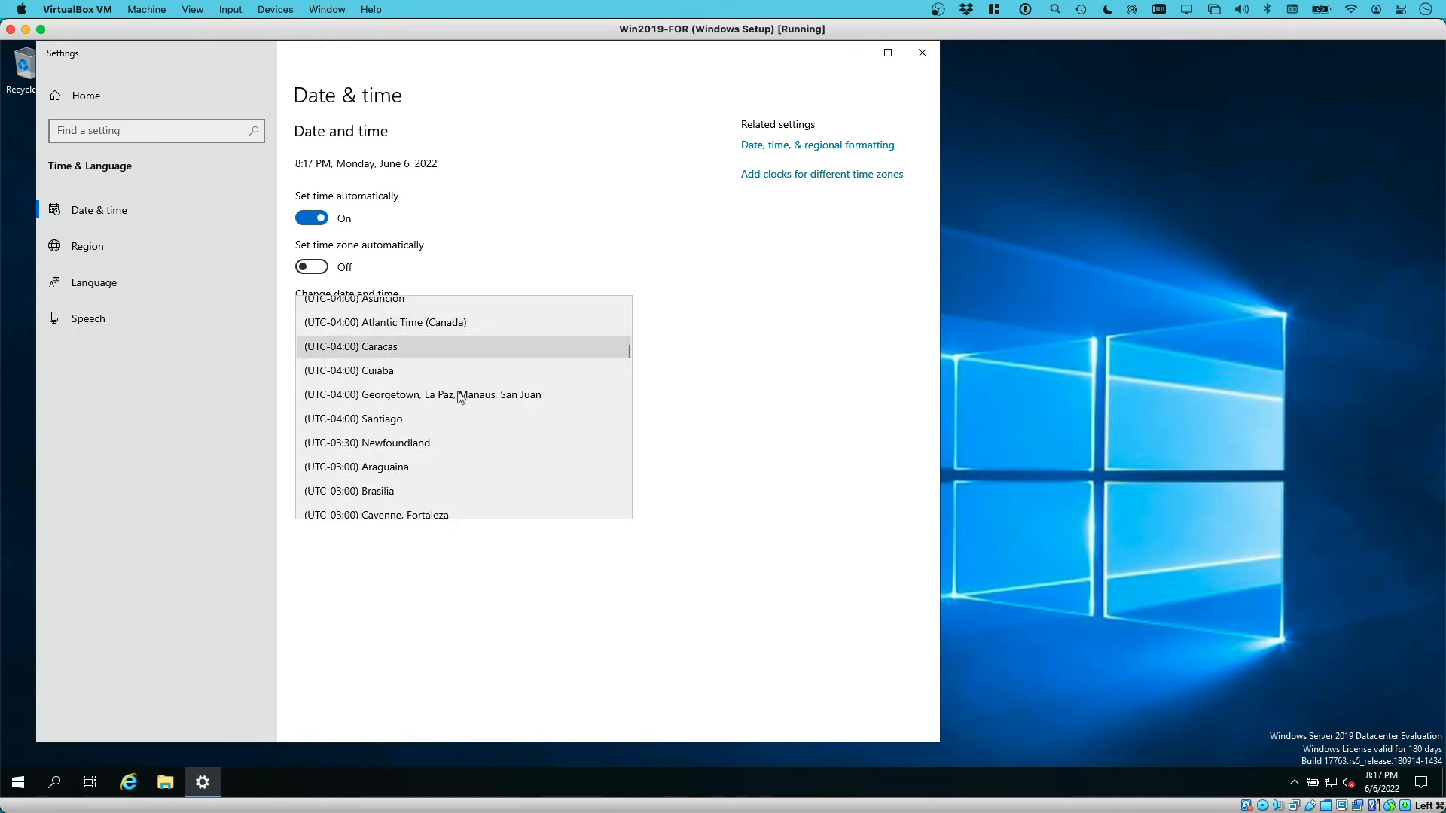
pyautogui.scroll(-2, 458, 391)
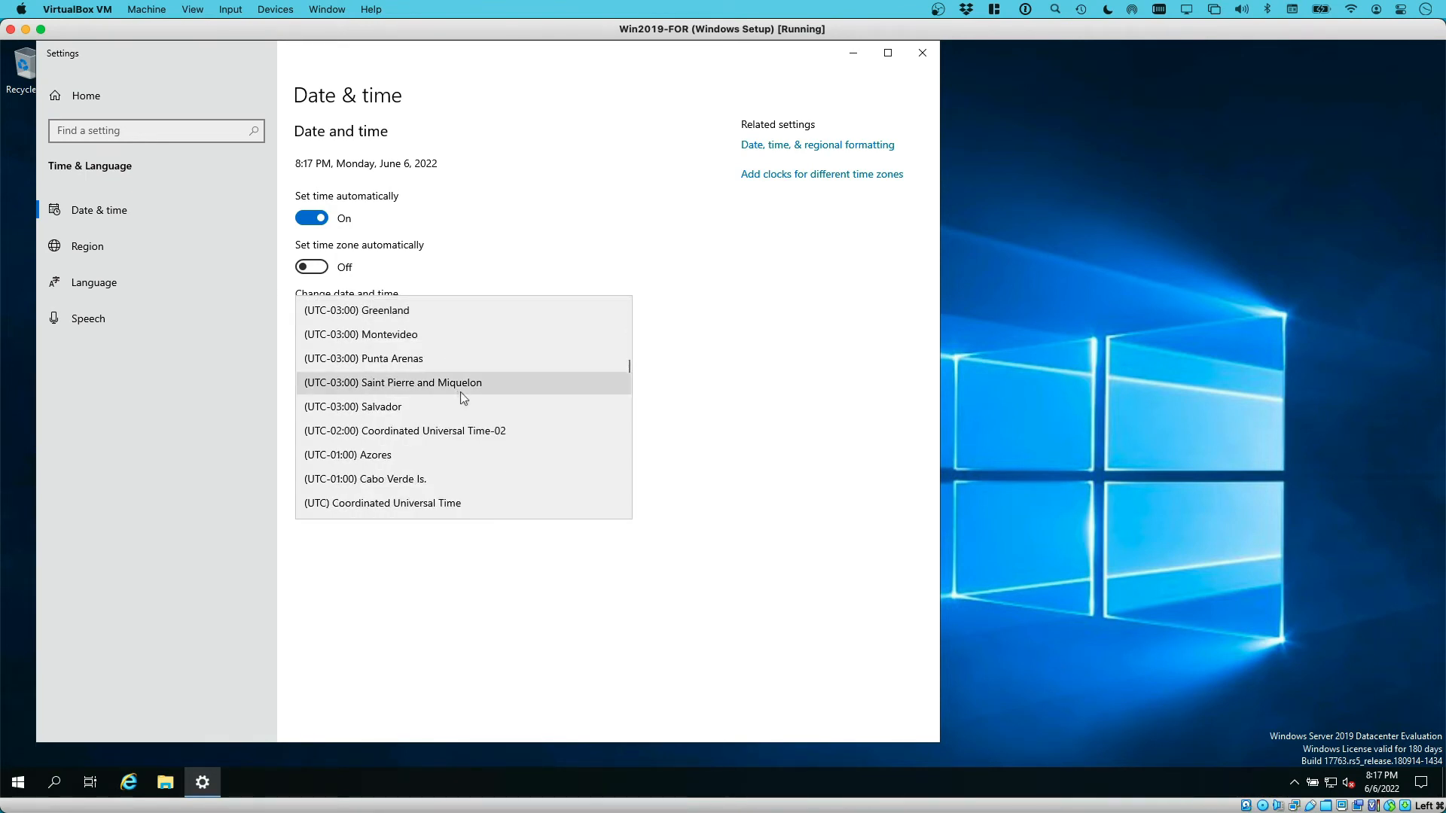
pyautogui.scroll(-1, 467, 398)
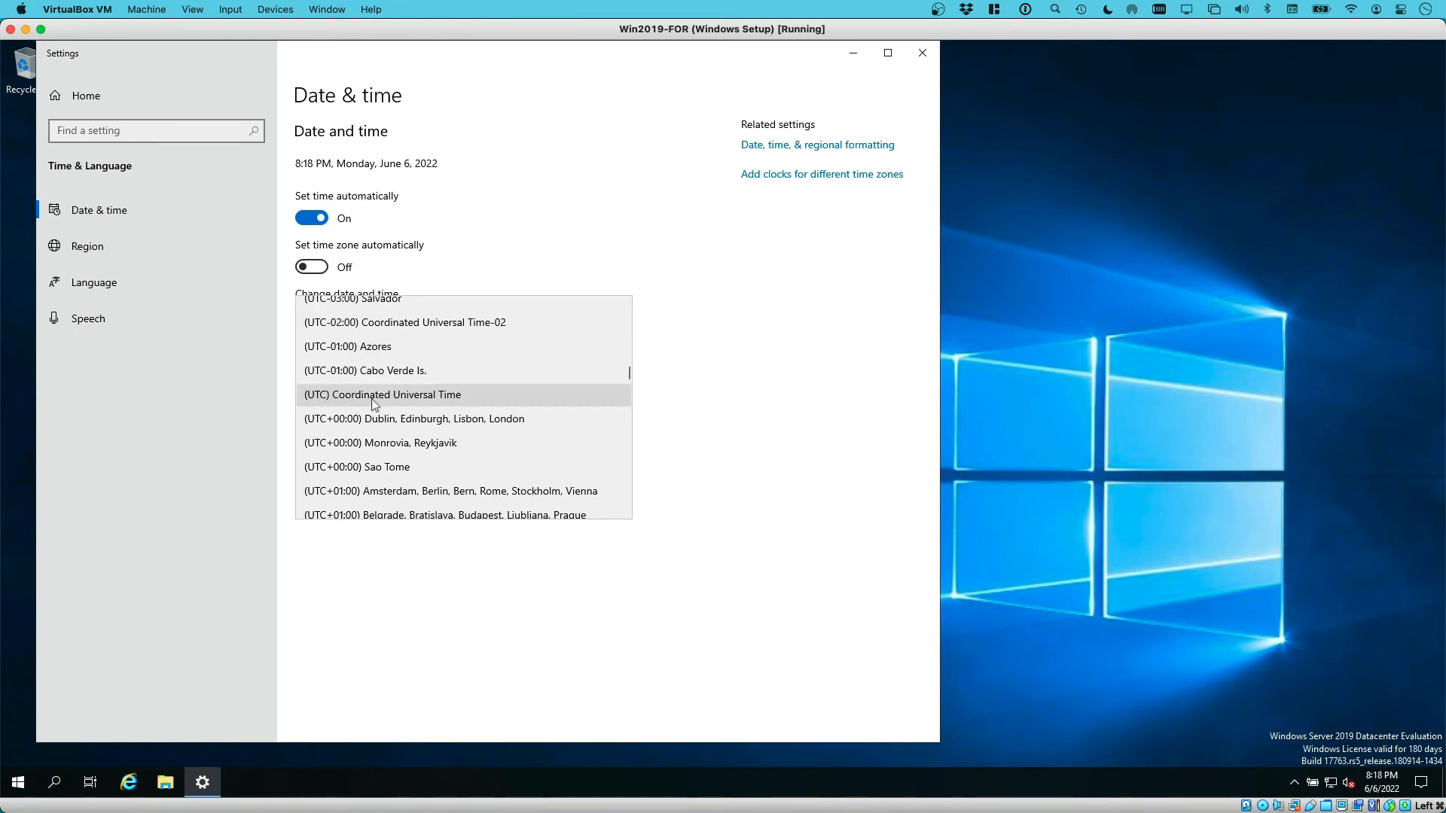
pyautogui.click(456, 397)
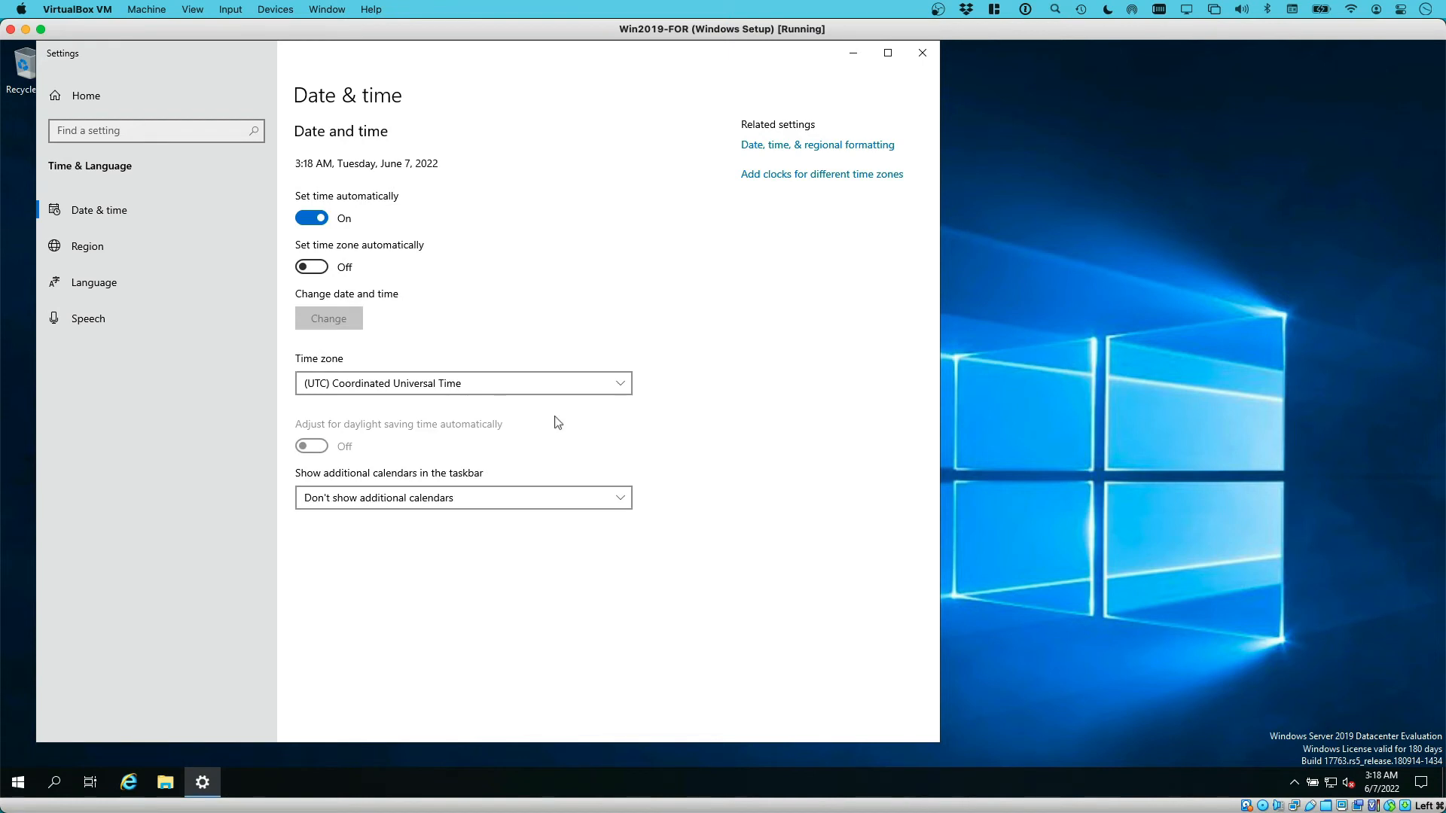
# Close Settings and open the C: drive in File Explorer under This PC
pyautogui.click(924, 58)
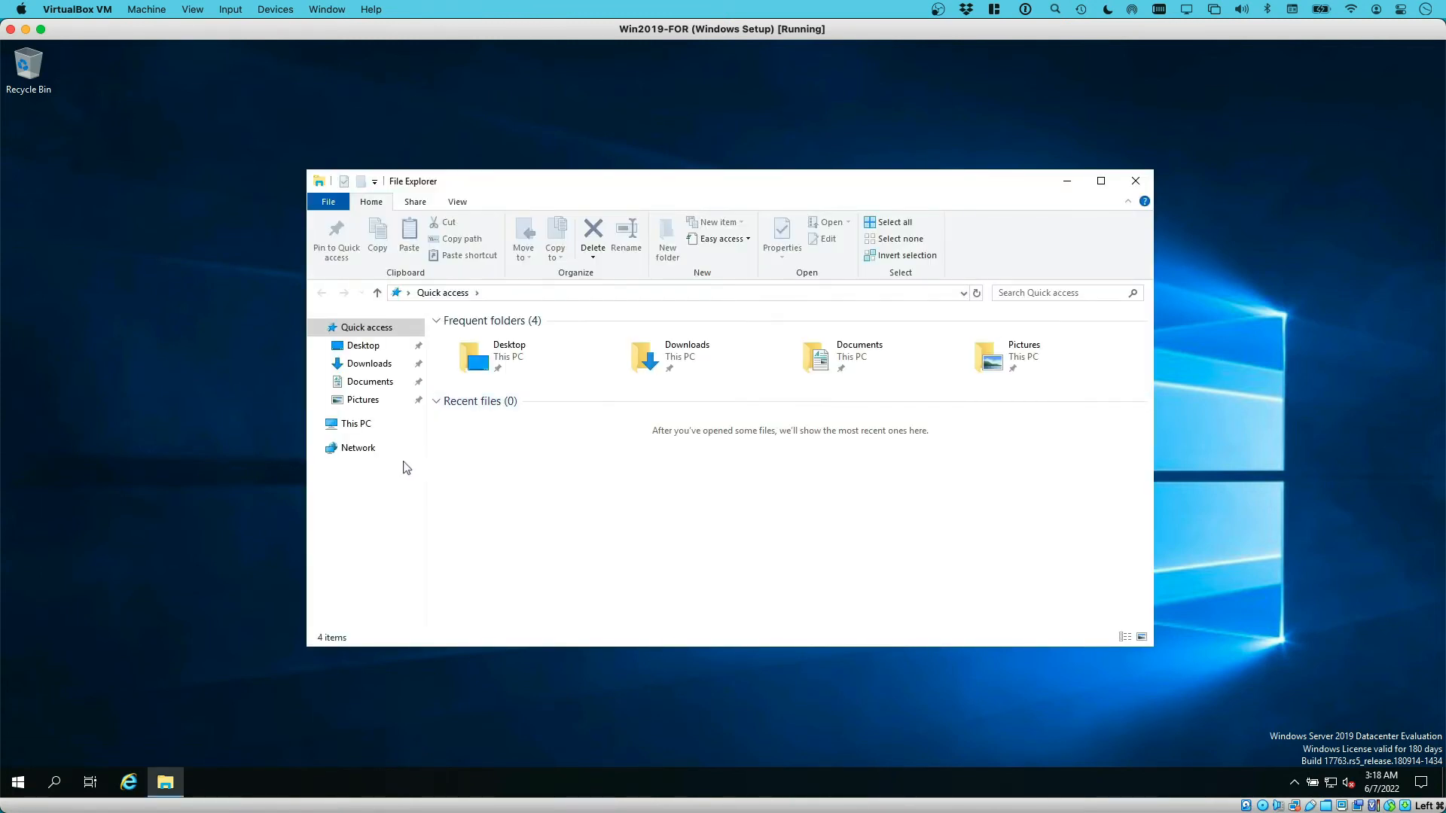
pyautogui.click(362, 424)
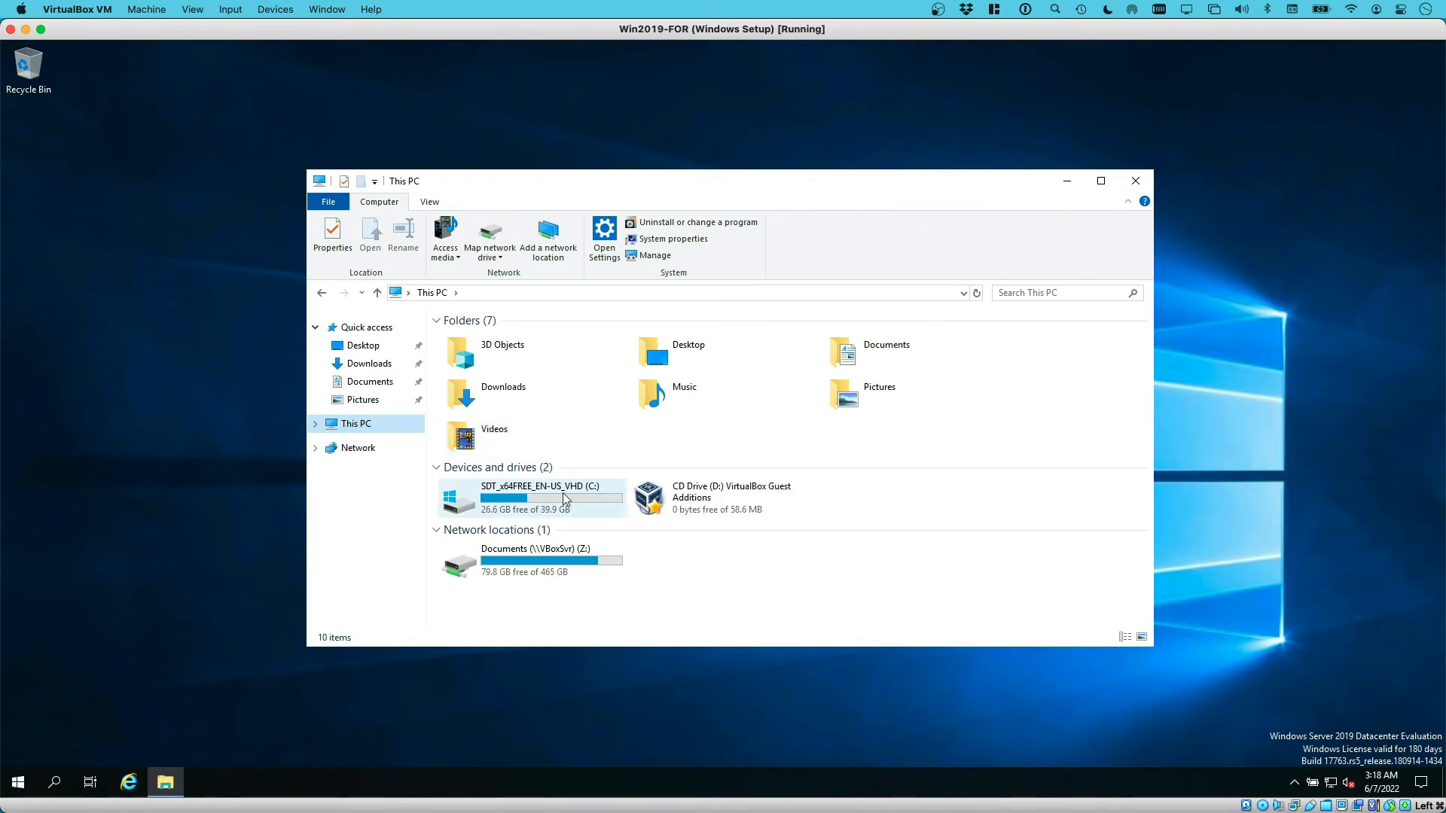
pyautogui.doubleClick(552, 494)
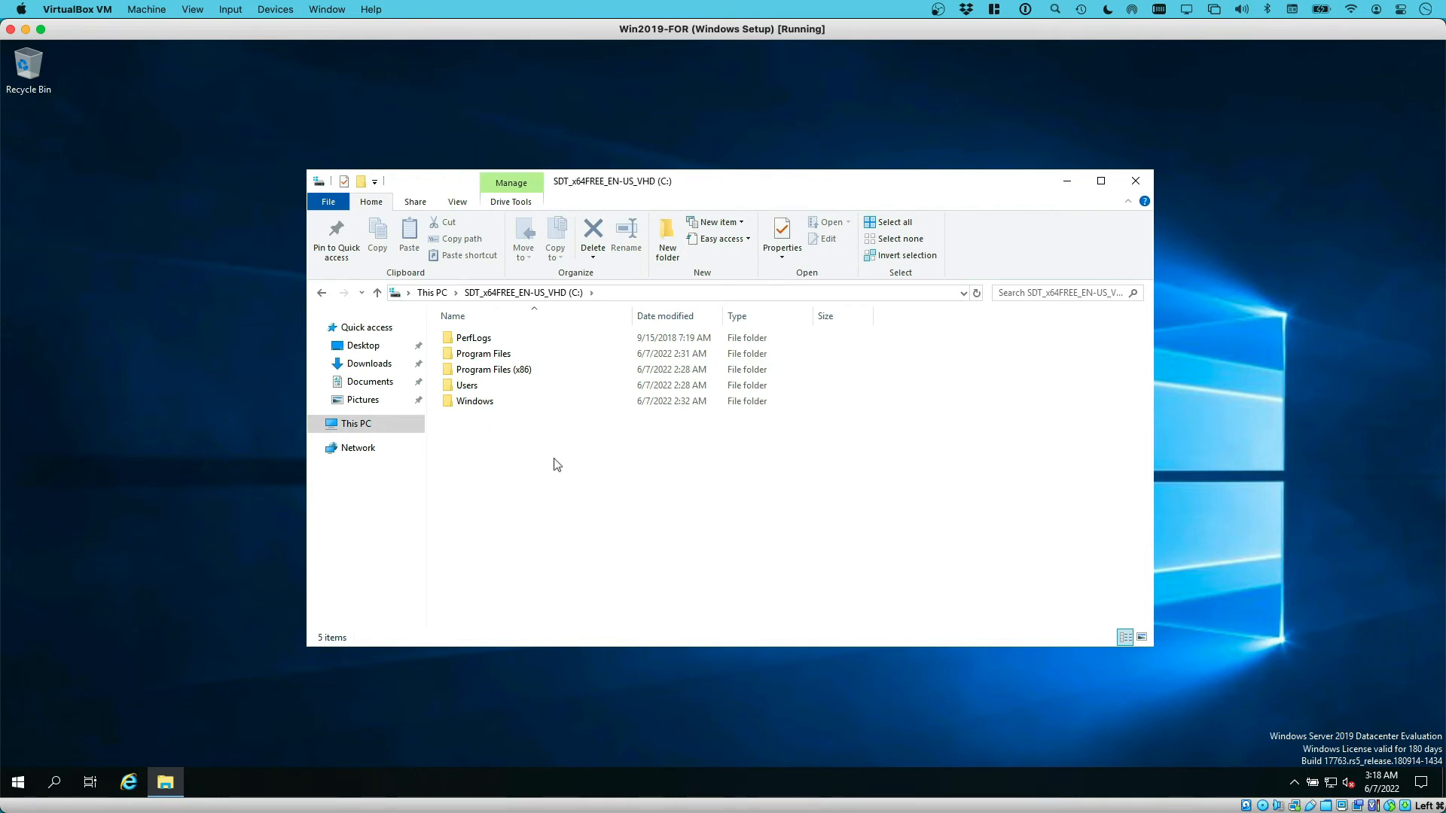
# Create two new folders on C: named Cases and Tools
pyautogui.rightClick(490, 451)
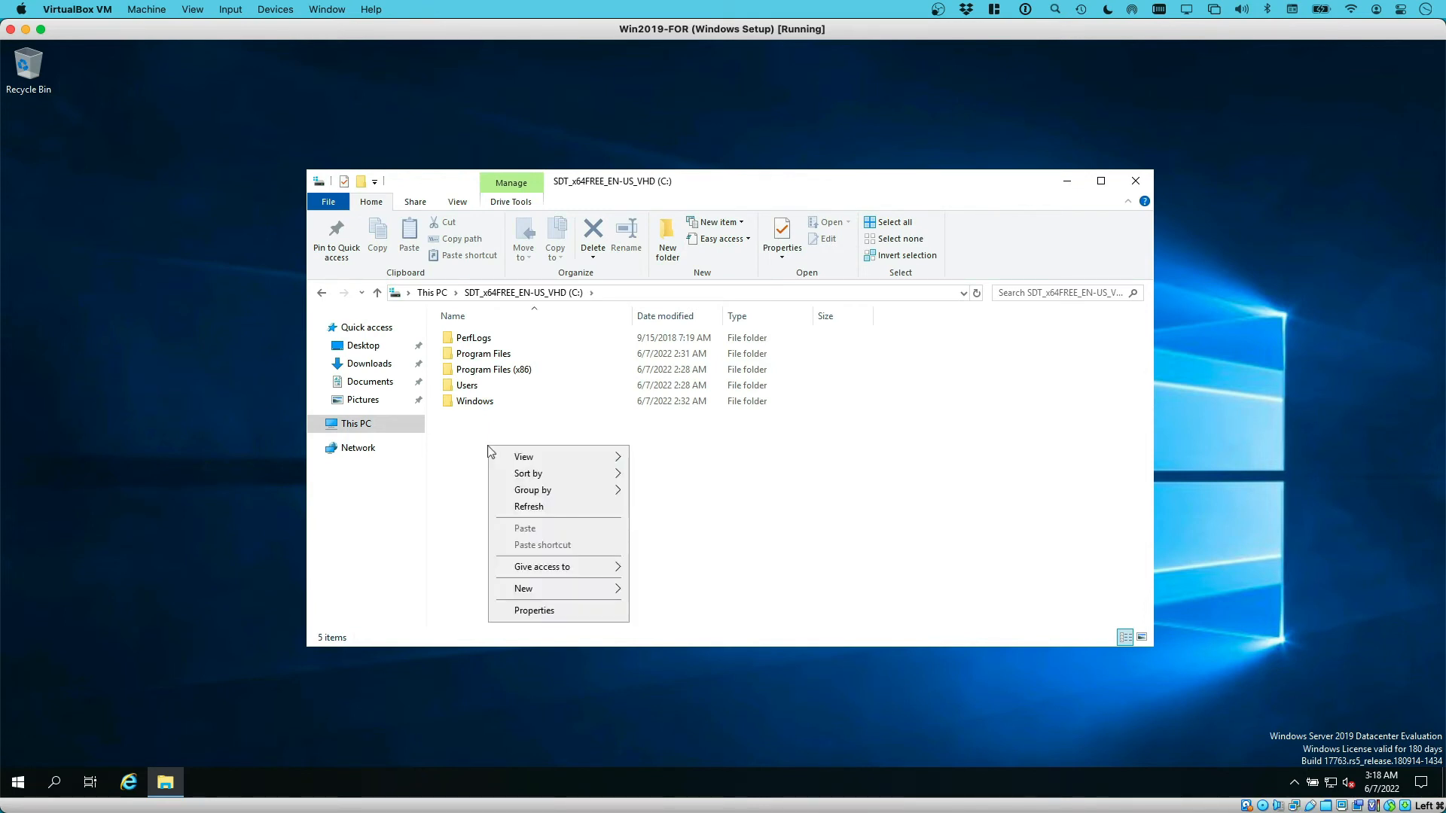
pyautogui.moveTo(537, 589)
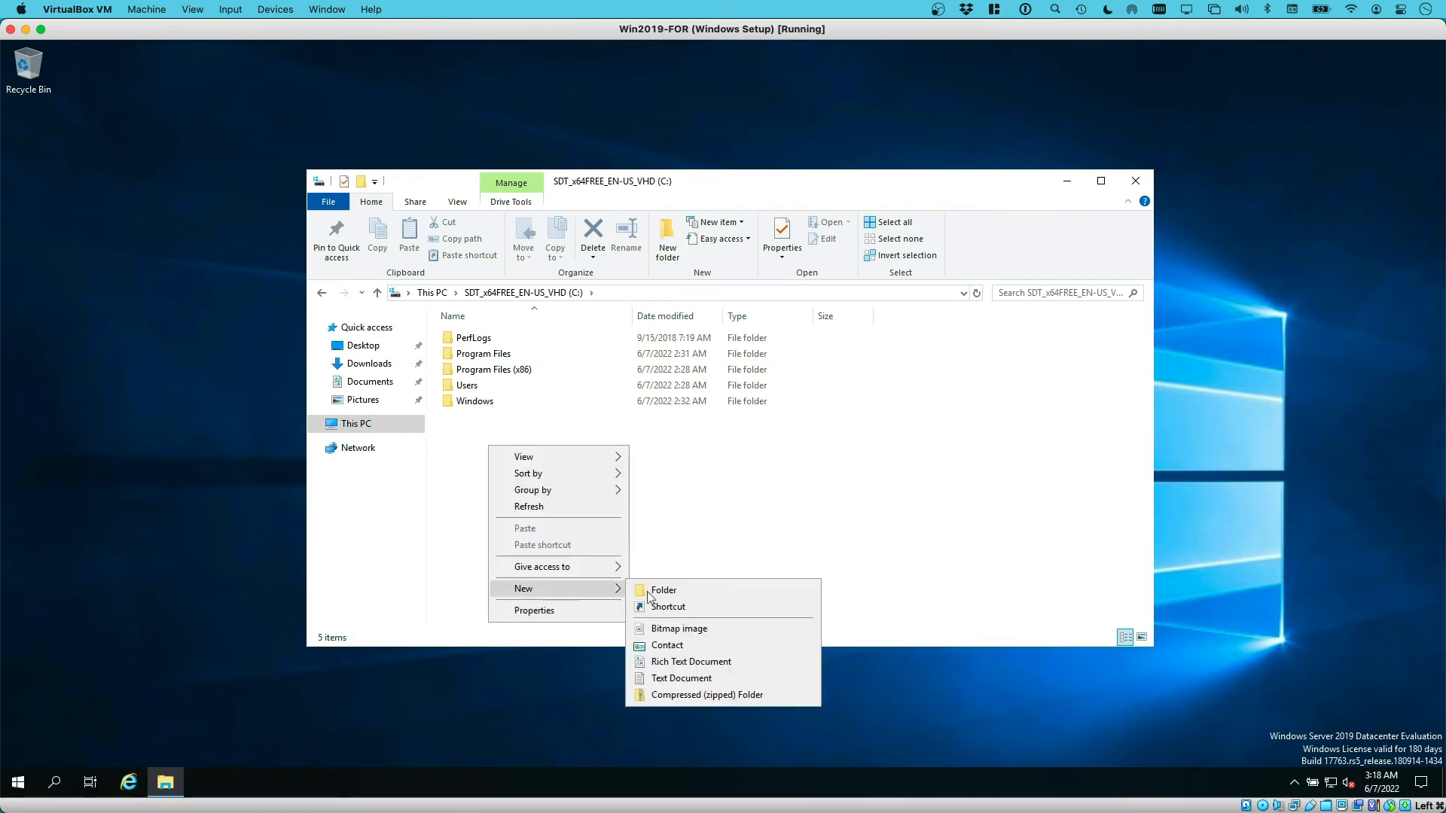
pyautogui.click(649, 591)
pyautogui.write('Cases')
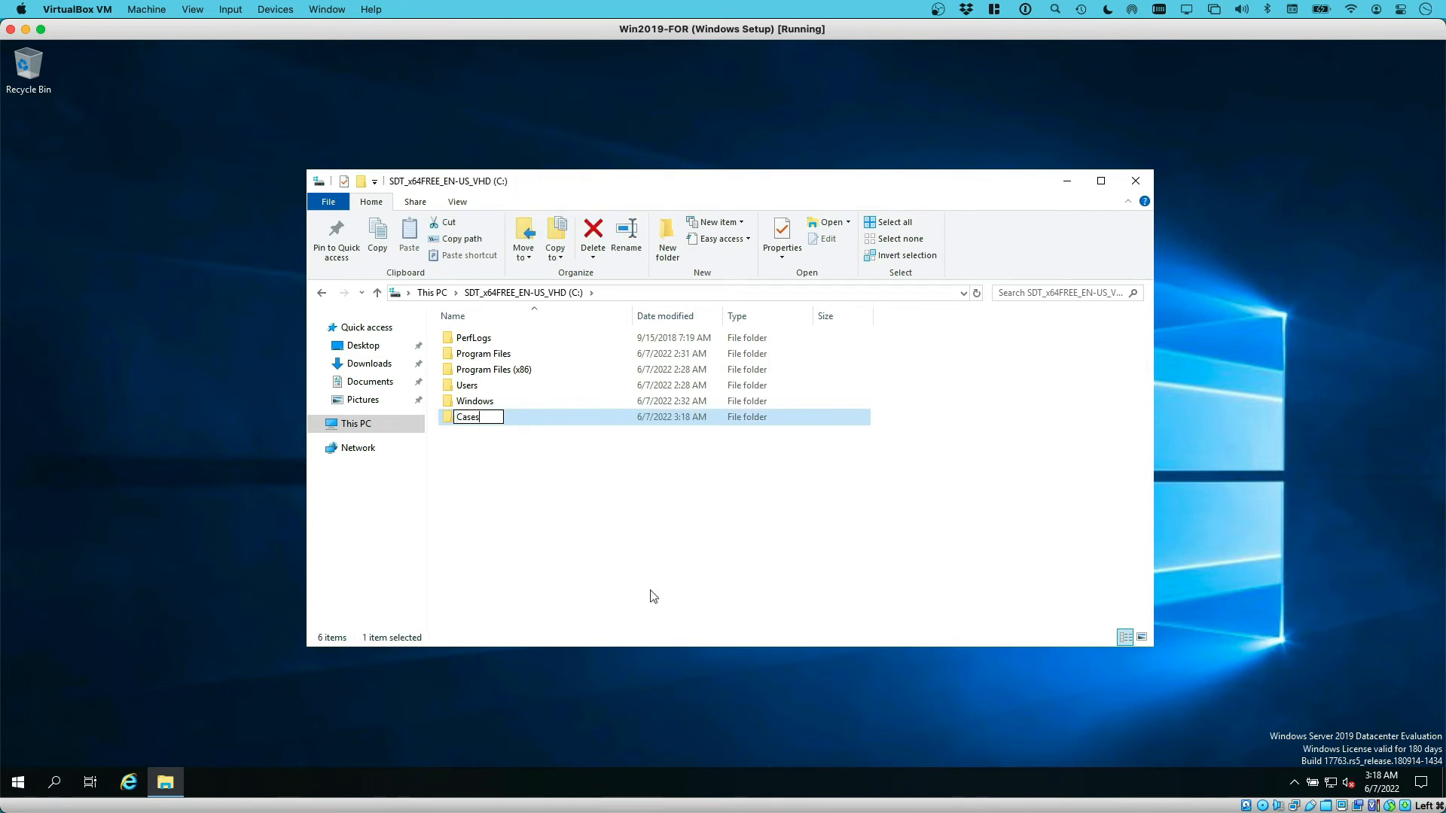
pyautogui.press('Return')
pyautogui.click(514, 465)
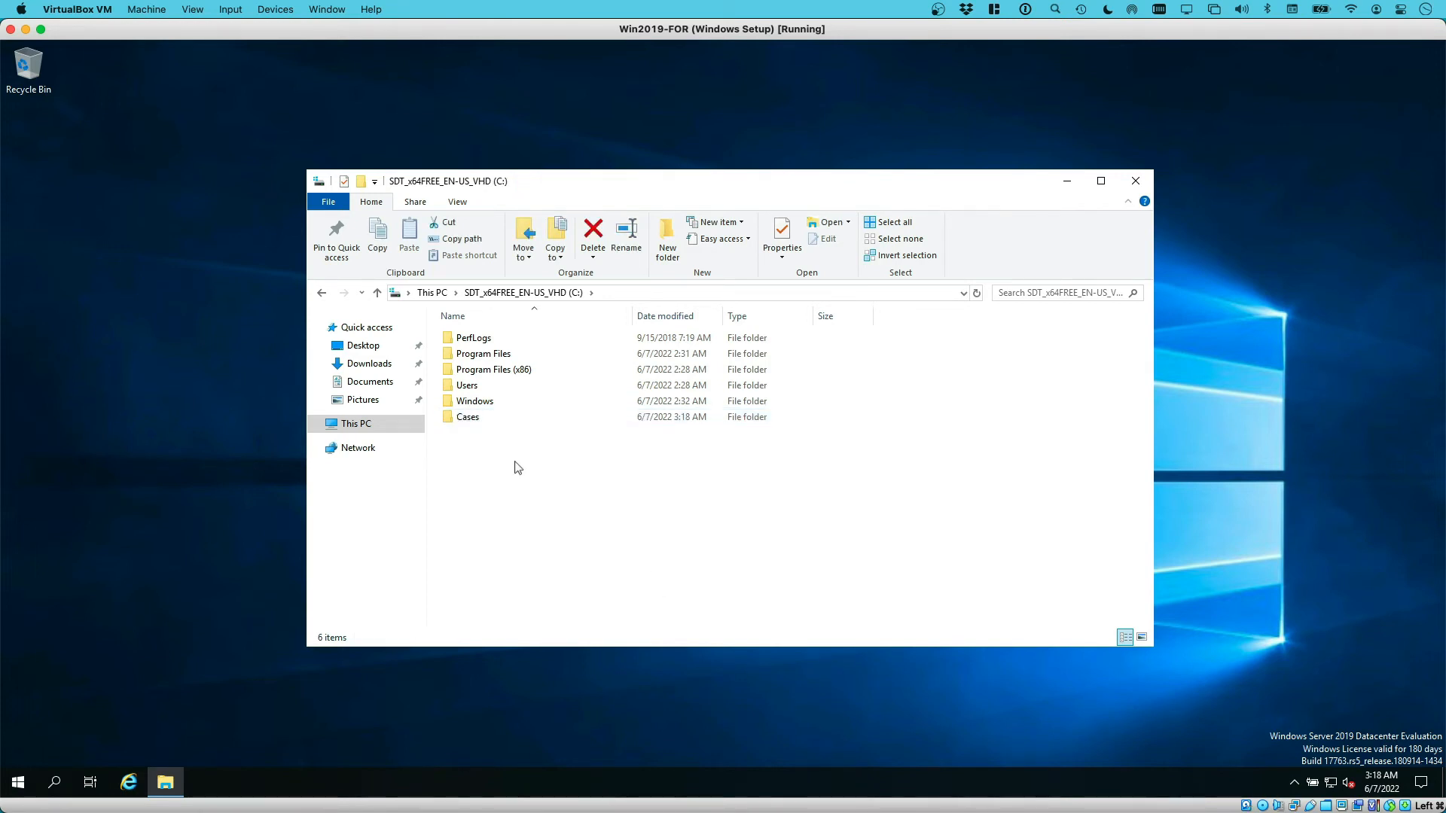
pyautogui.rightClick(518, 467)
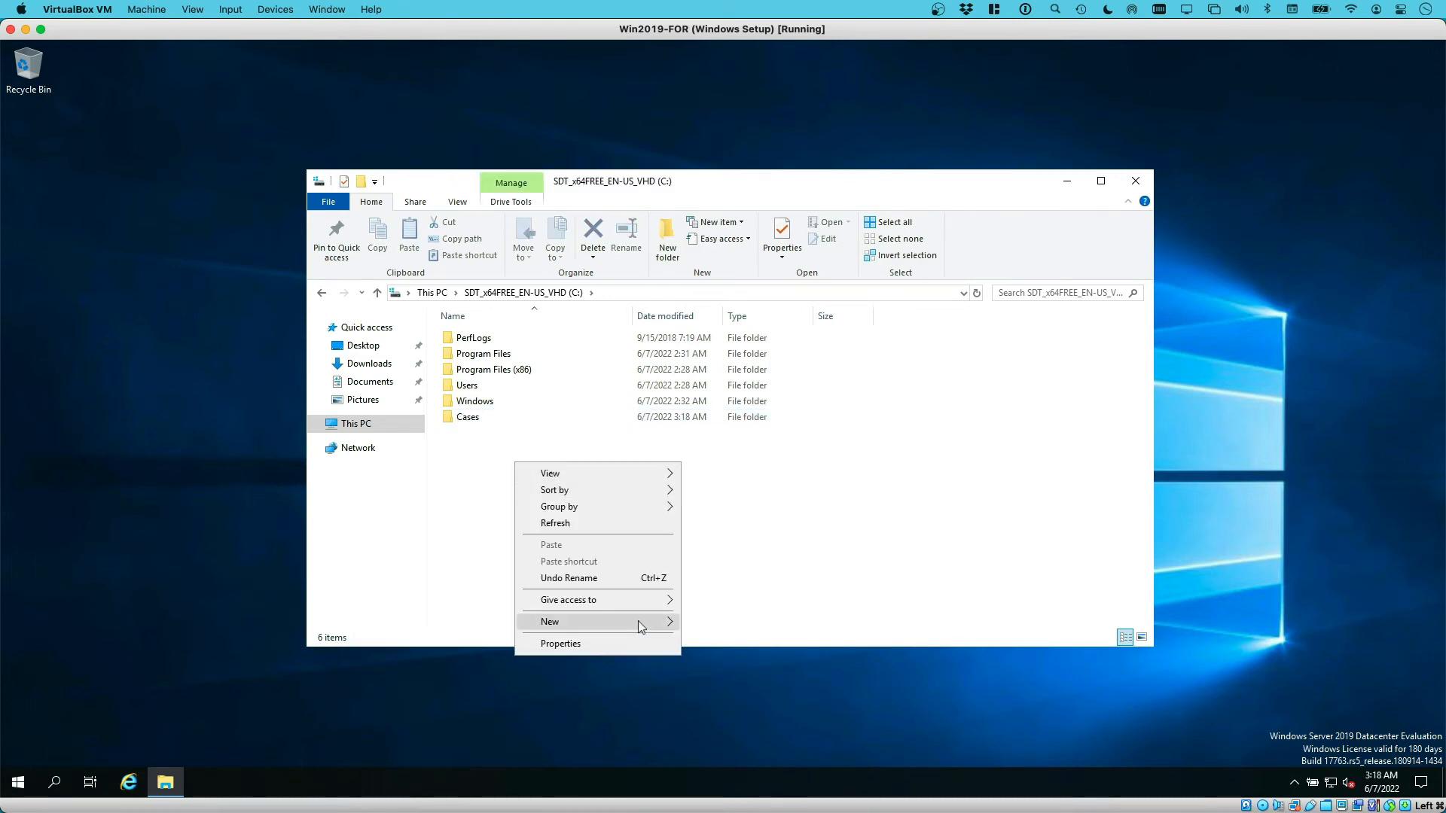
pyautogui.moveTo(642, 622)
pyautogui.click(708, 624)
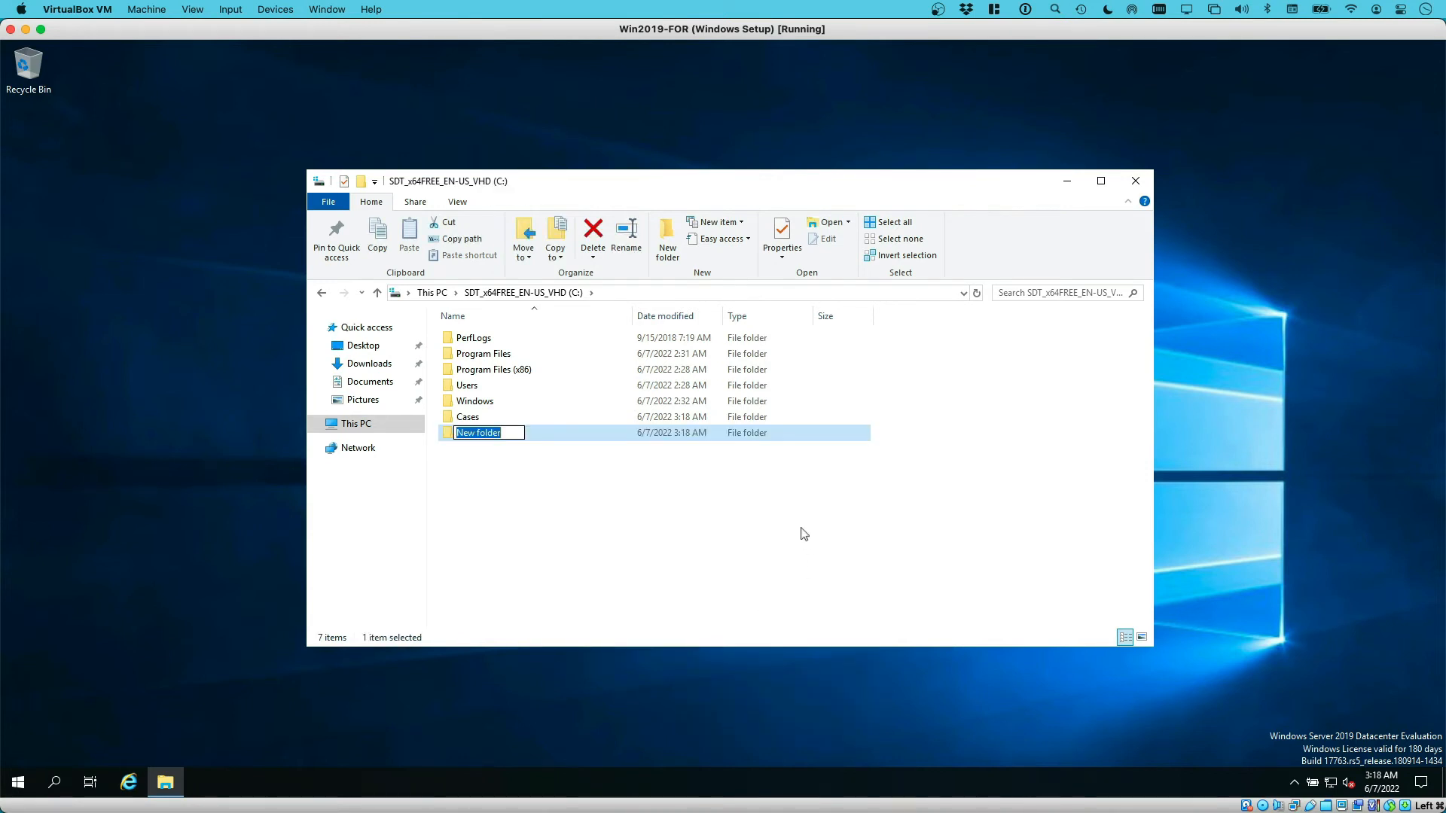
pyautogui.write('Tools')
pyautogui.press('Return')
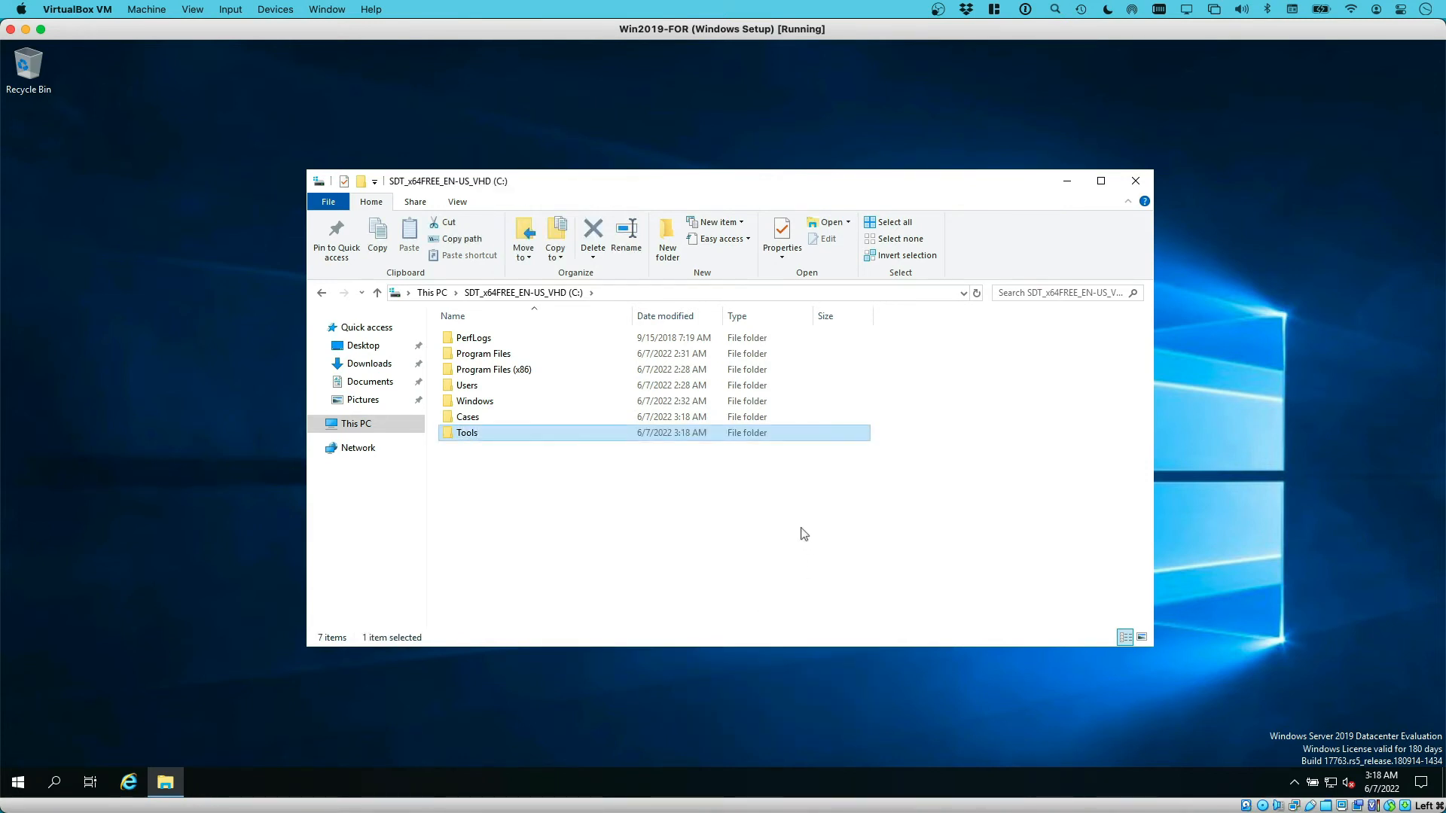
pyautogui.click(710, 483)
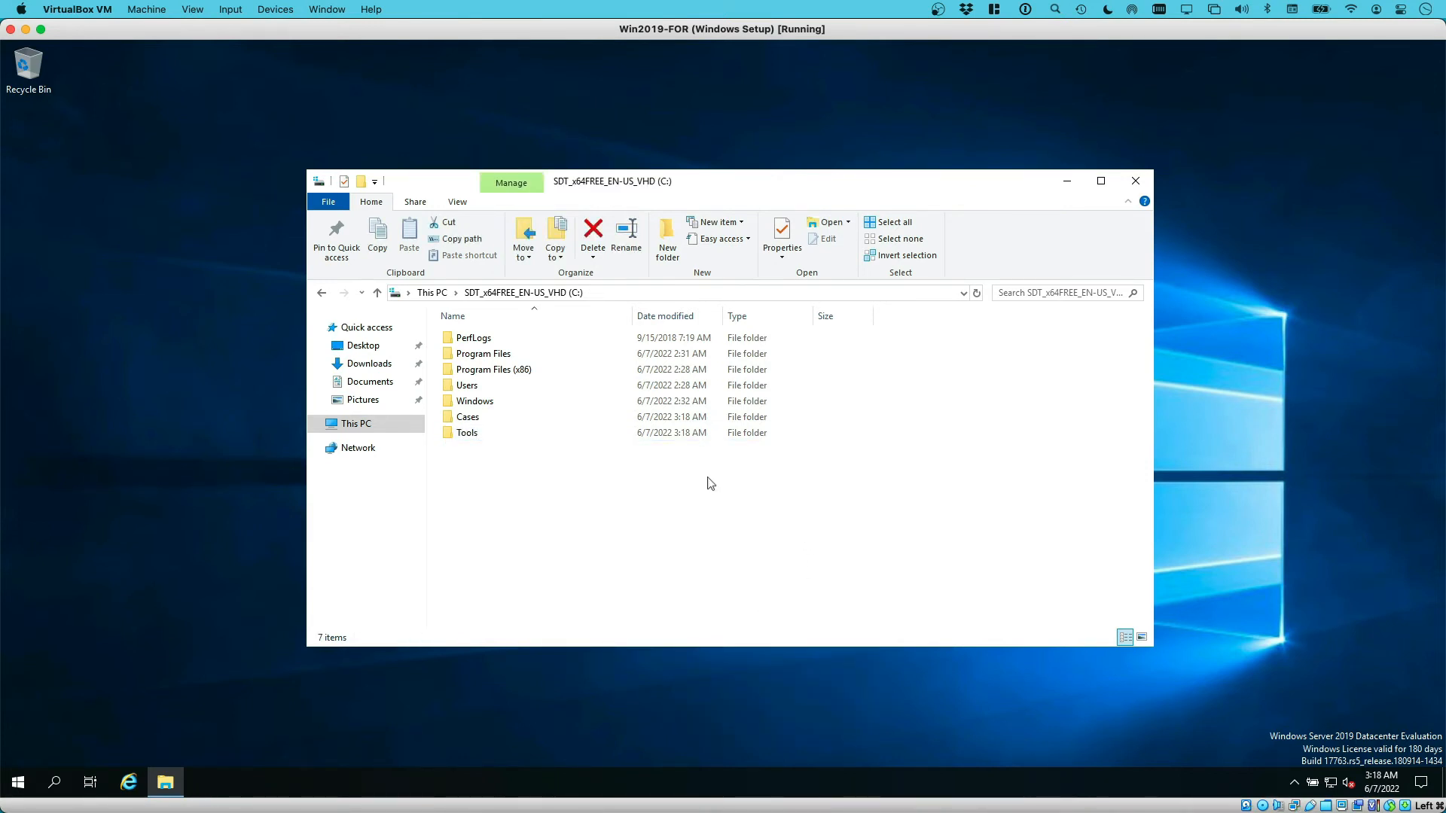
# Turn on File name extensions and Hidden items in Explorer's View options
pyautogui.click(457, 202)
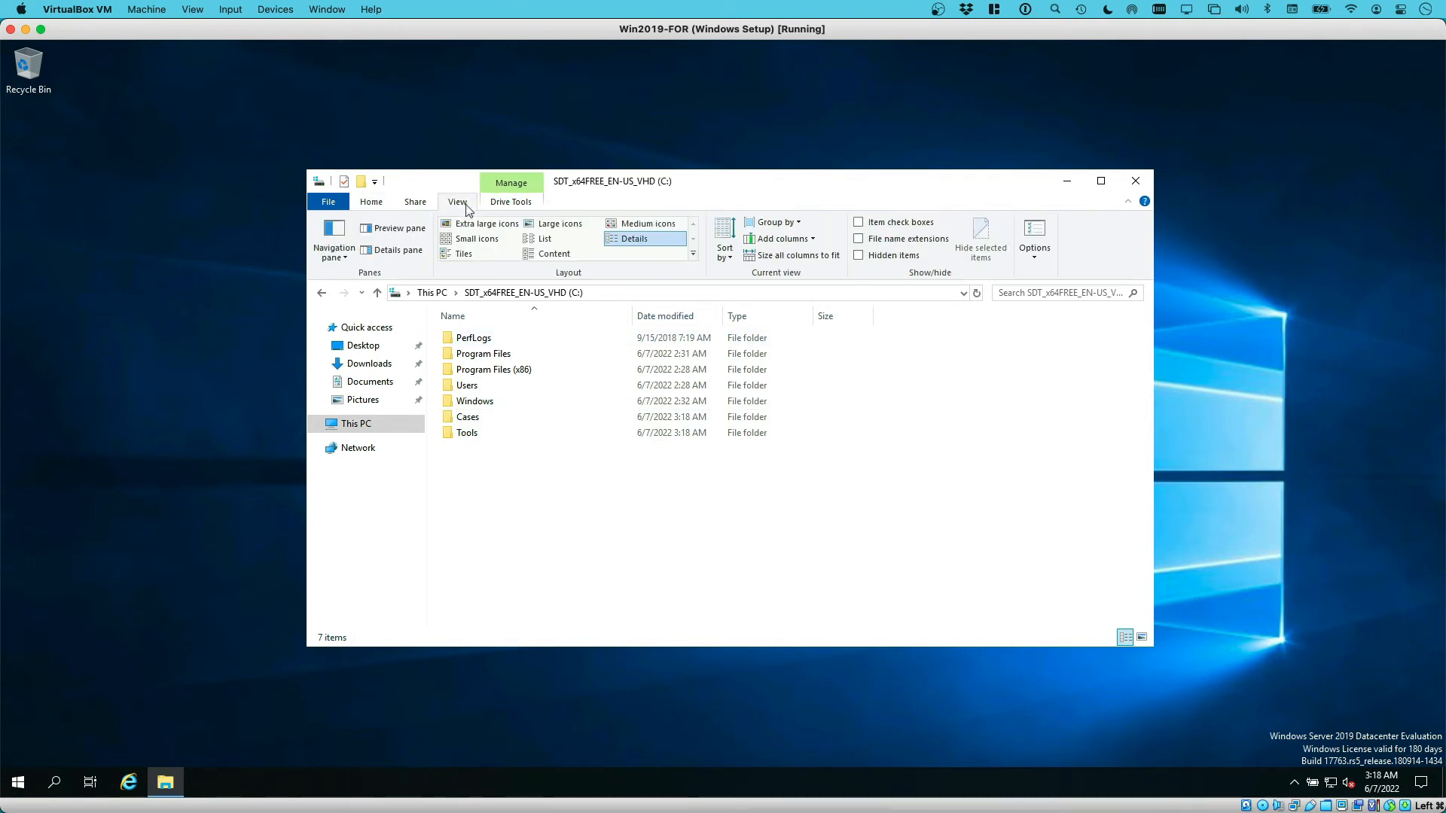
pyautogui.click(858, 255)
pyautogui.click(858, 238)
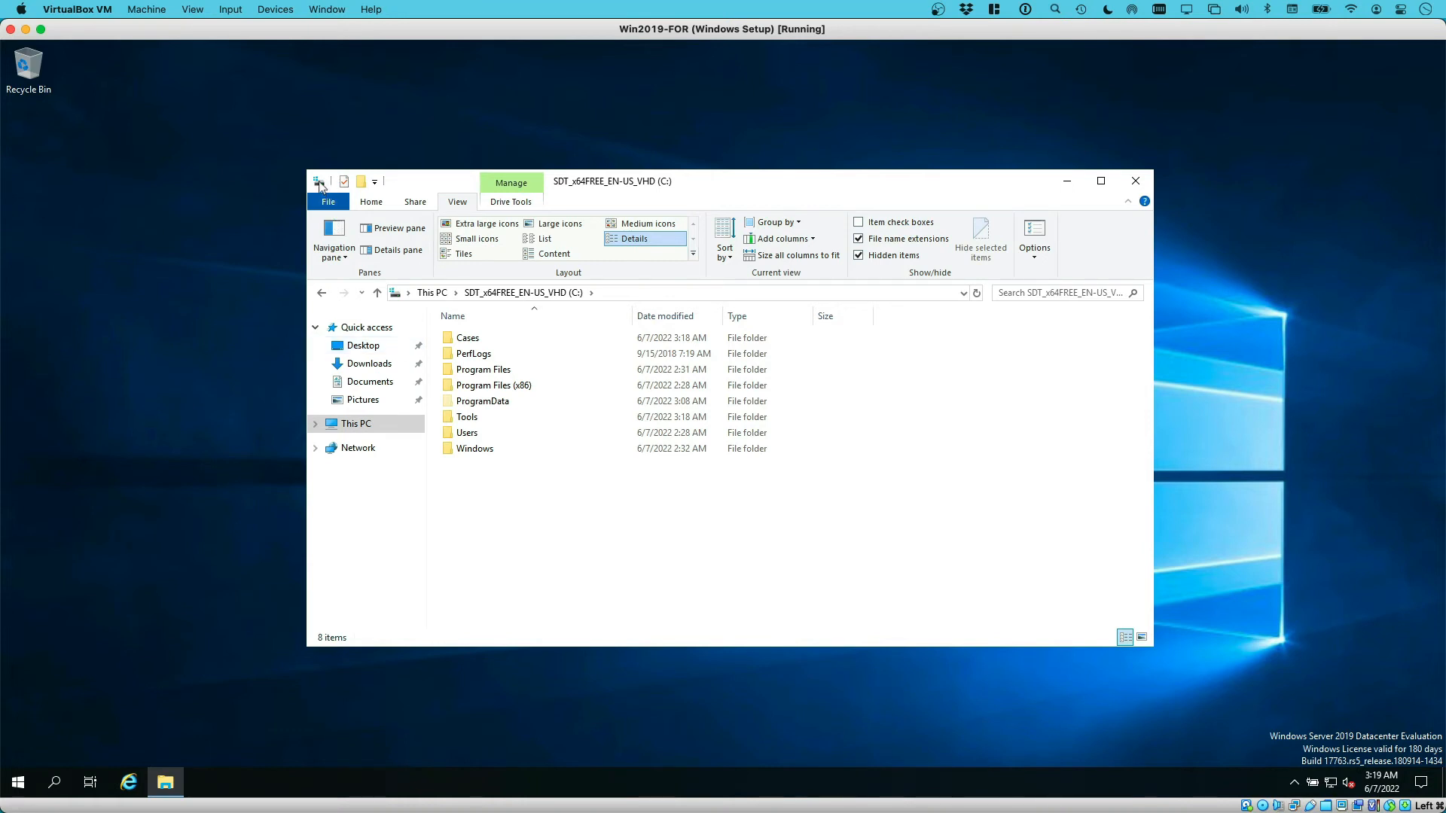
# Close Explorer and open the Virus & threat protection settings via a Start search for 'threat'
pyautogui.click(1135, 181)
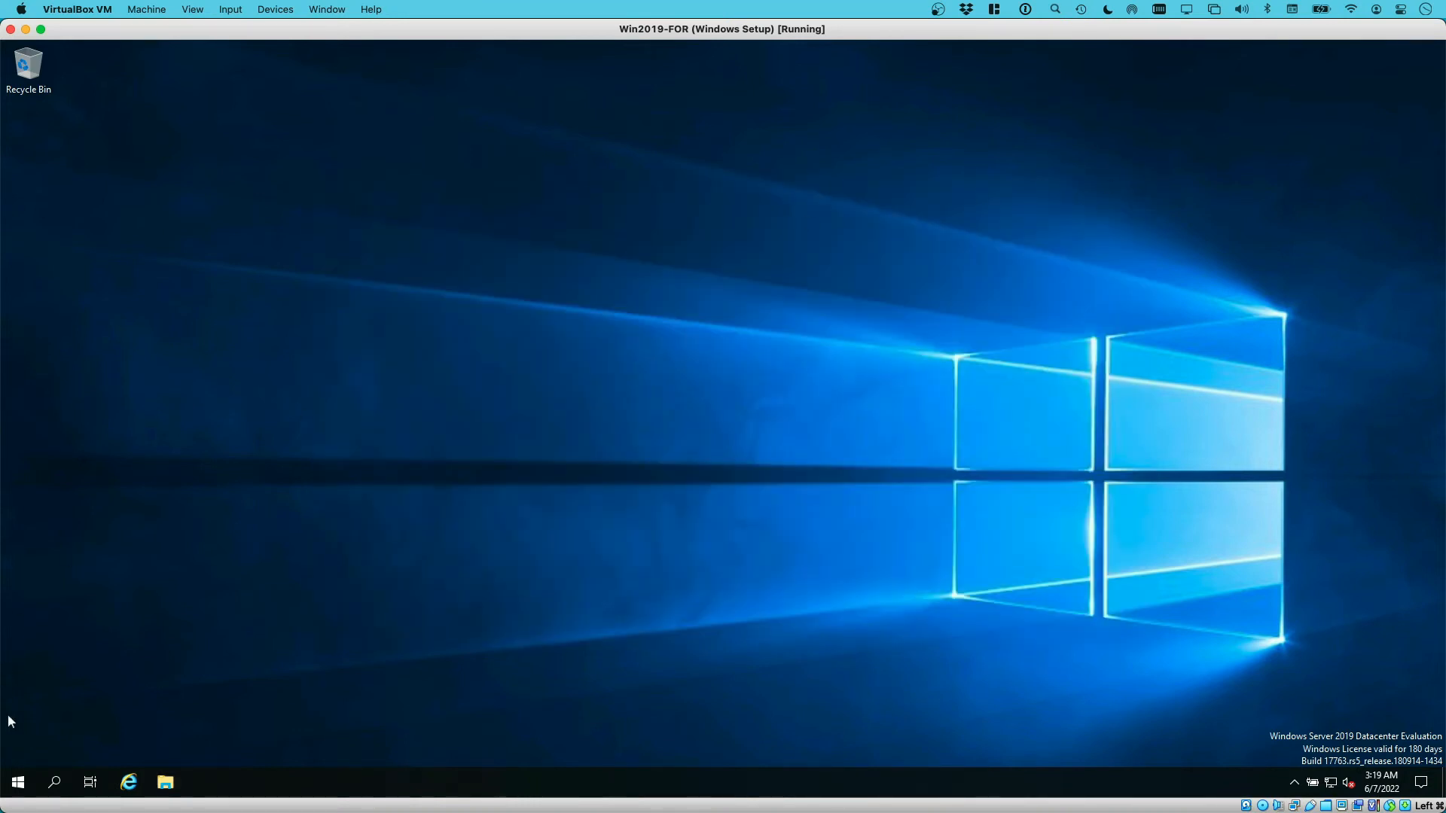
pyautogui.click(19, 784)
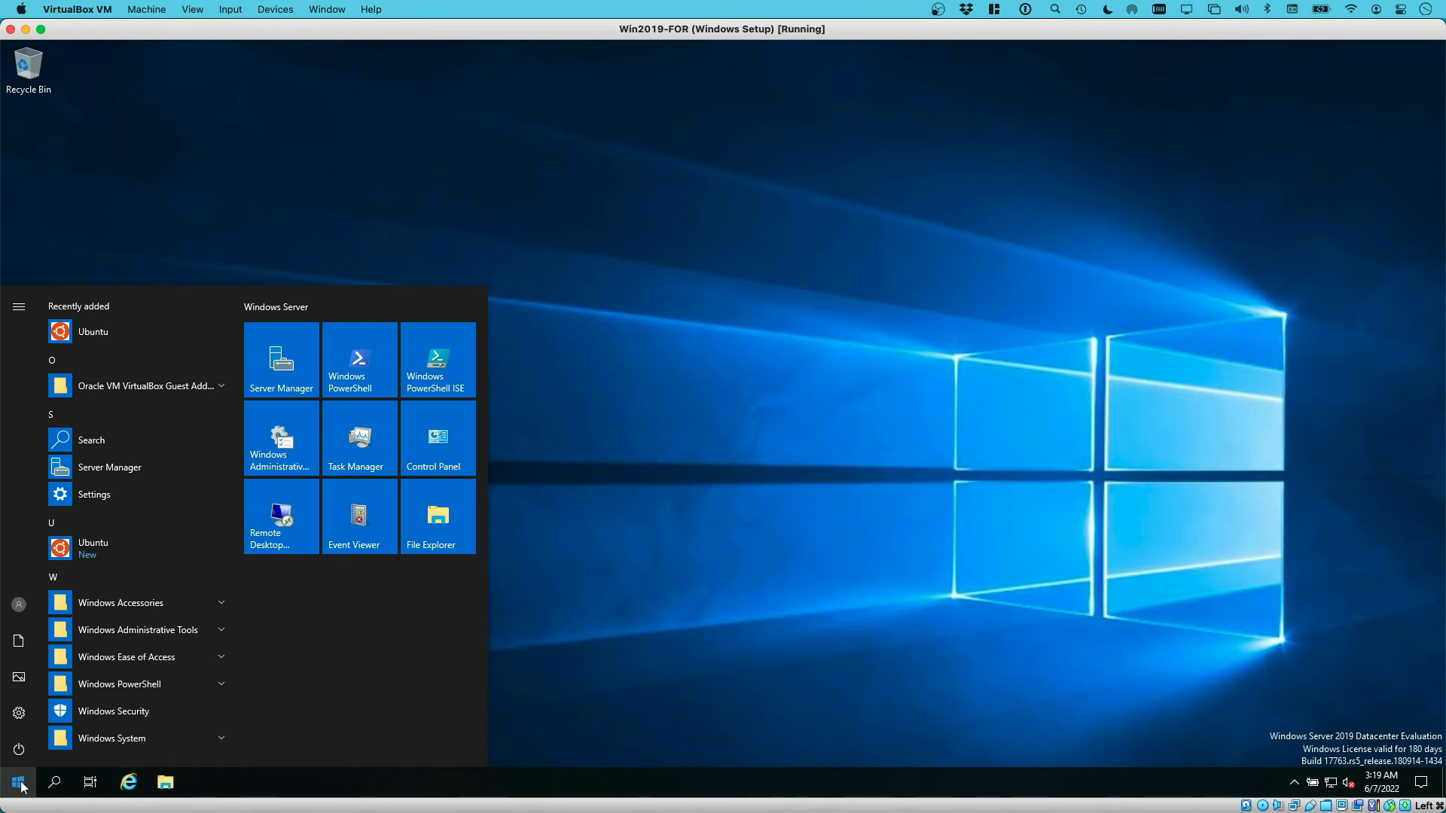
pyautogui.write('c')
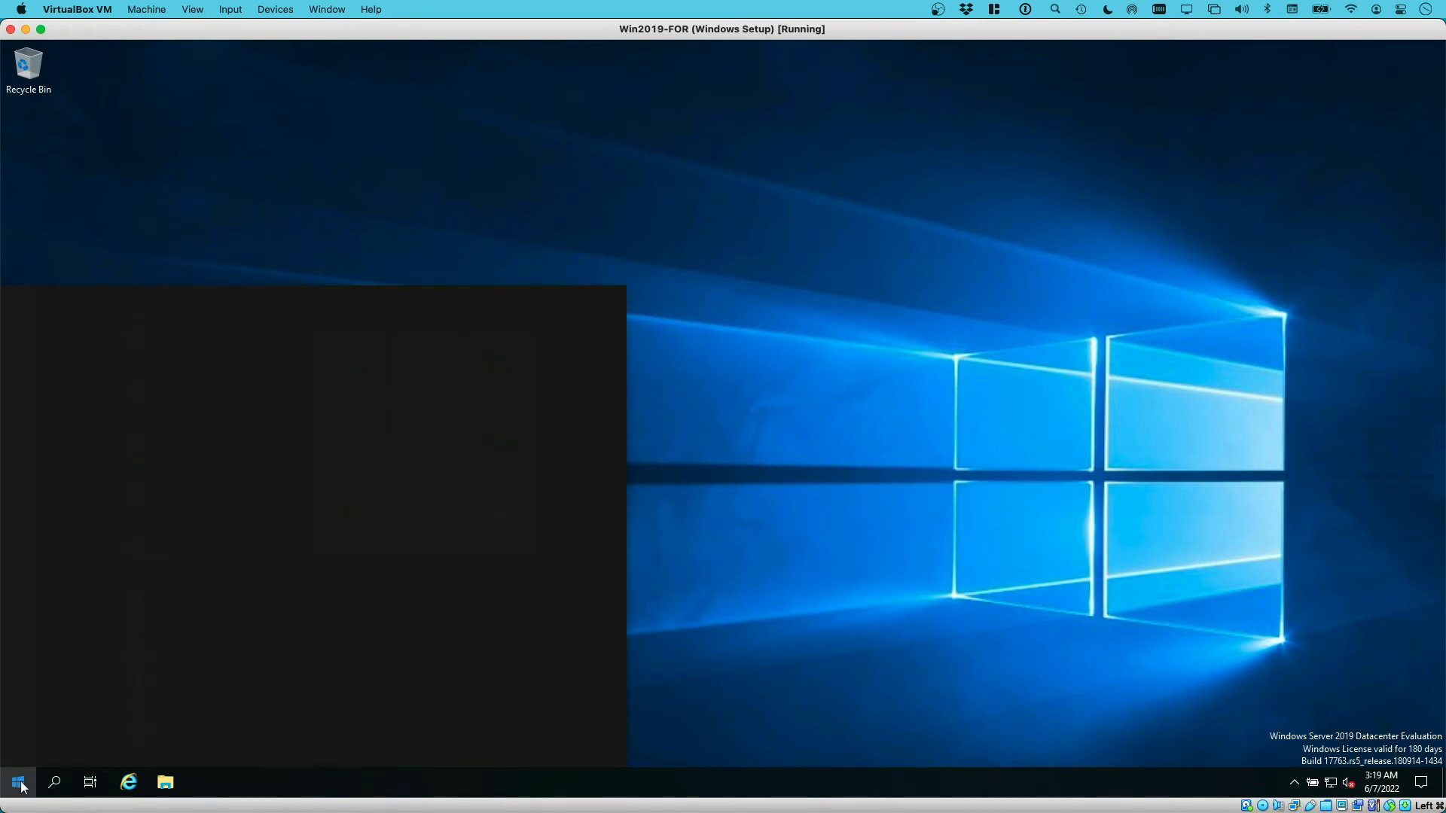
pyautogui.write('hreat')
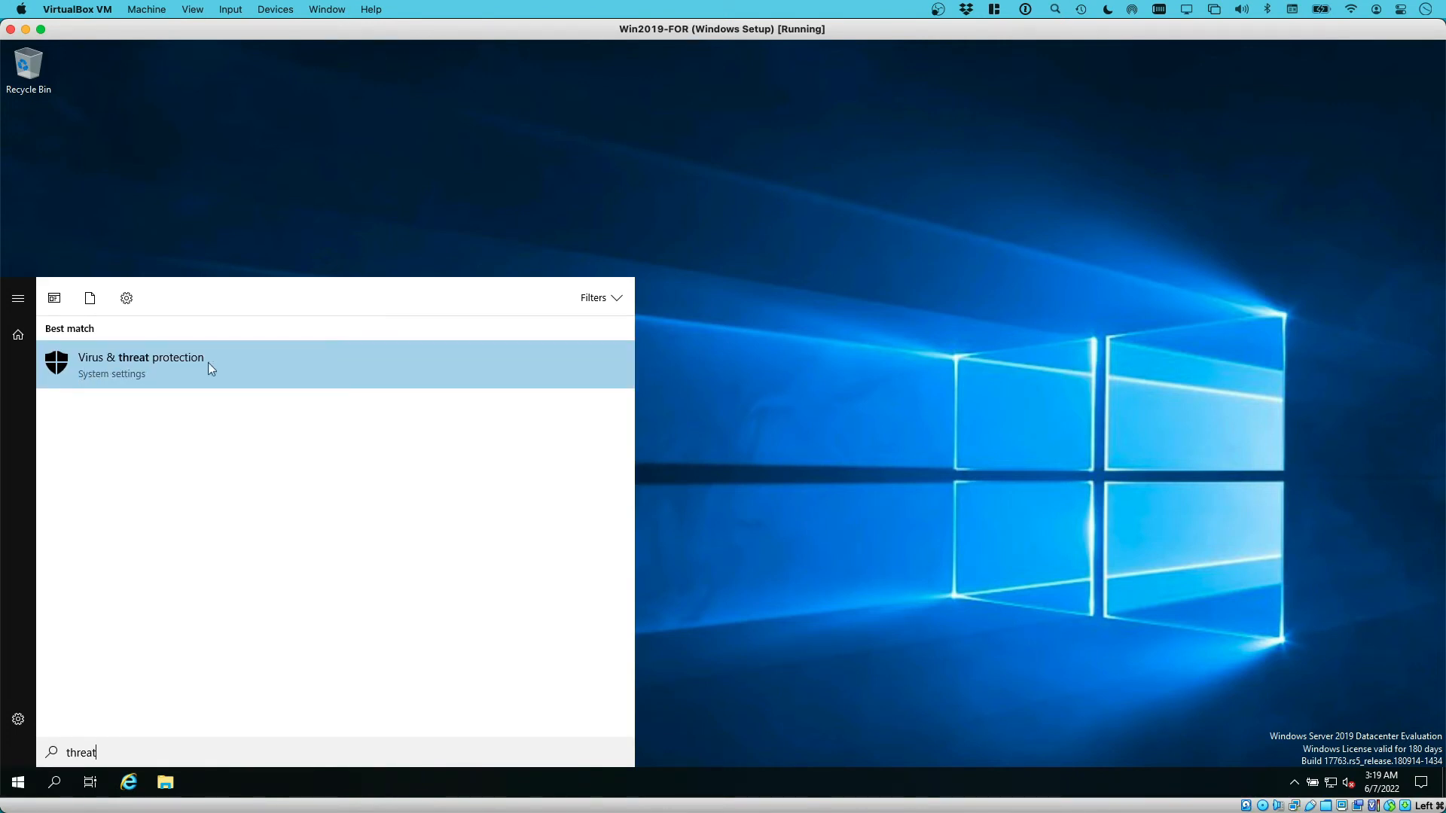
pyautogui.click(83, 363)
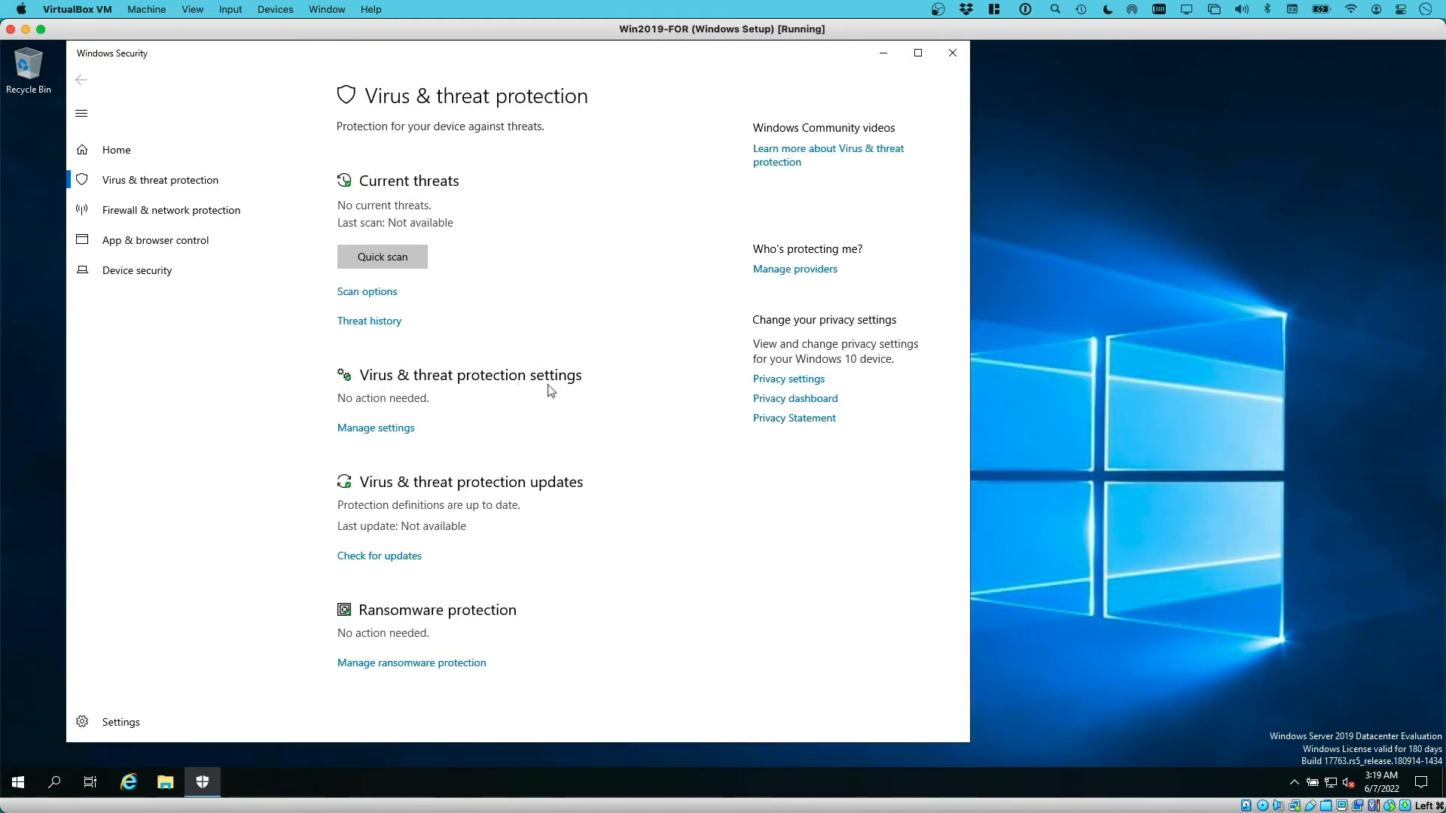
pyautogui.click(382, 431)
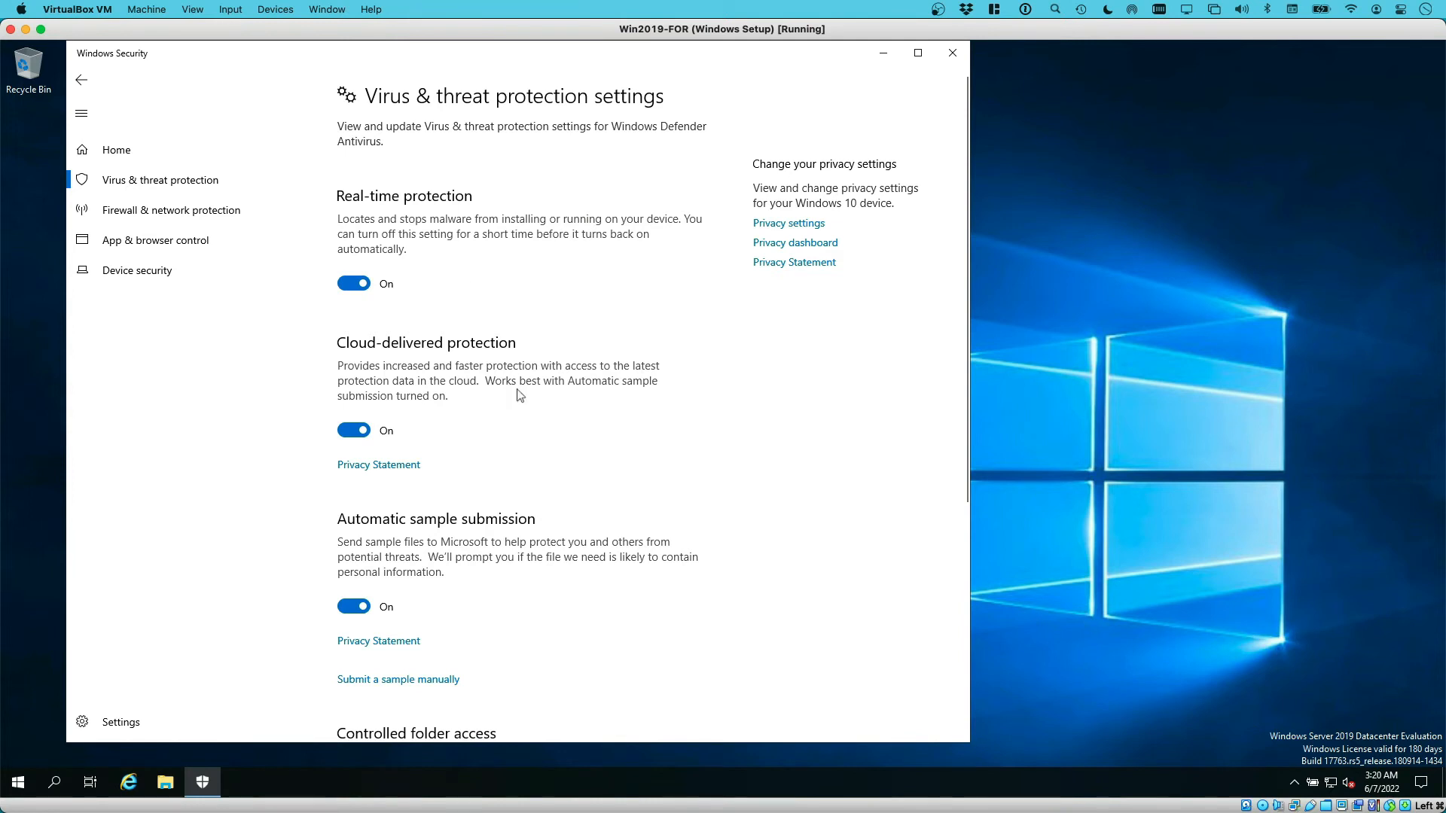
# Switch off Cloud-delivered protection and Automatic sample submission
pyautogui.scroll(-3, 541, 411)
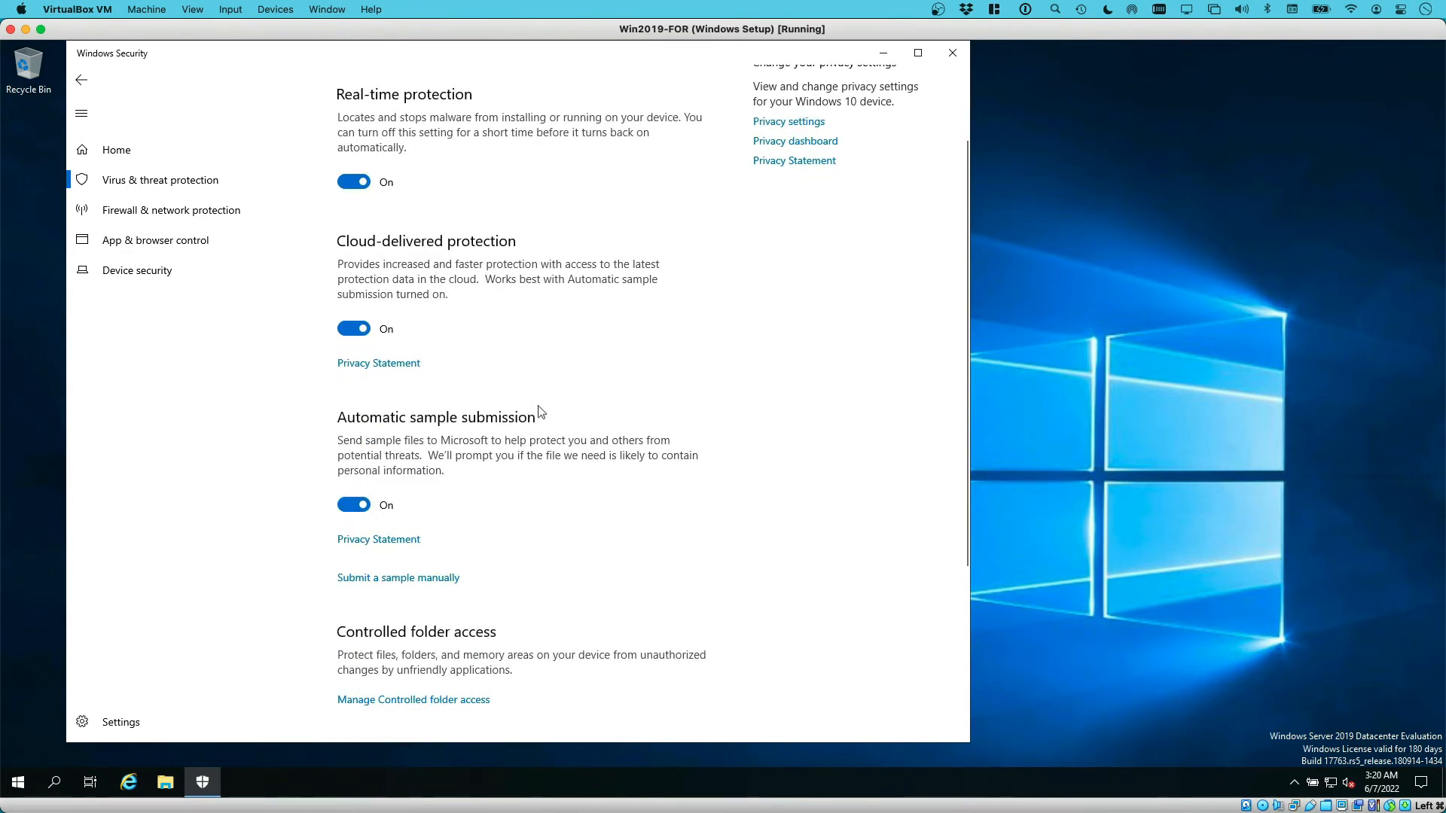
pyautogui.click(360, 330)
pyautogui.scroll(-1, 501, 337)
pyautogui.scroll(-2, 501, 337)
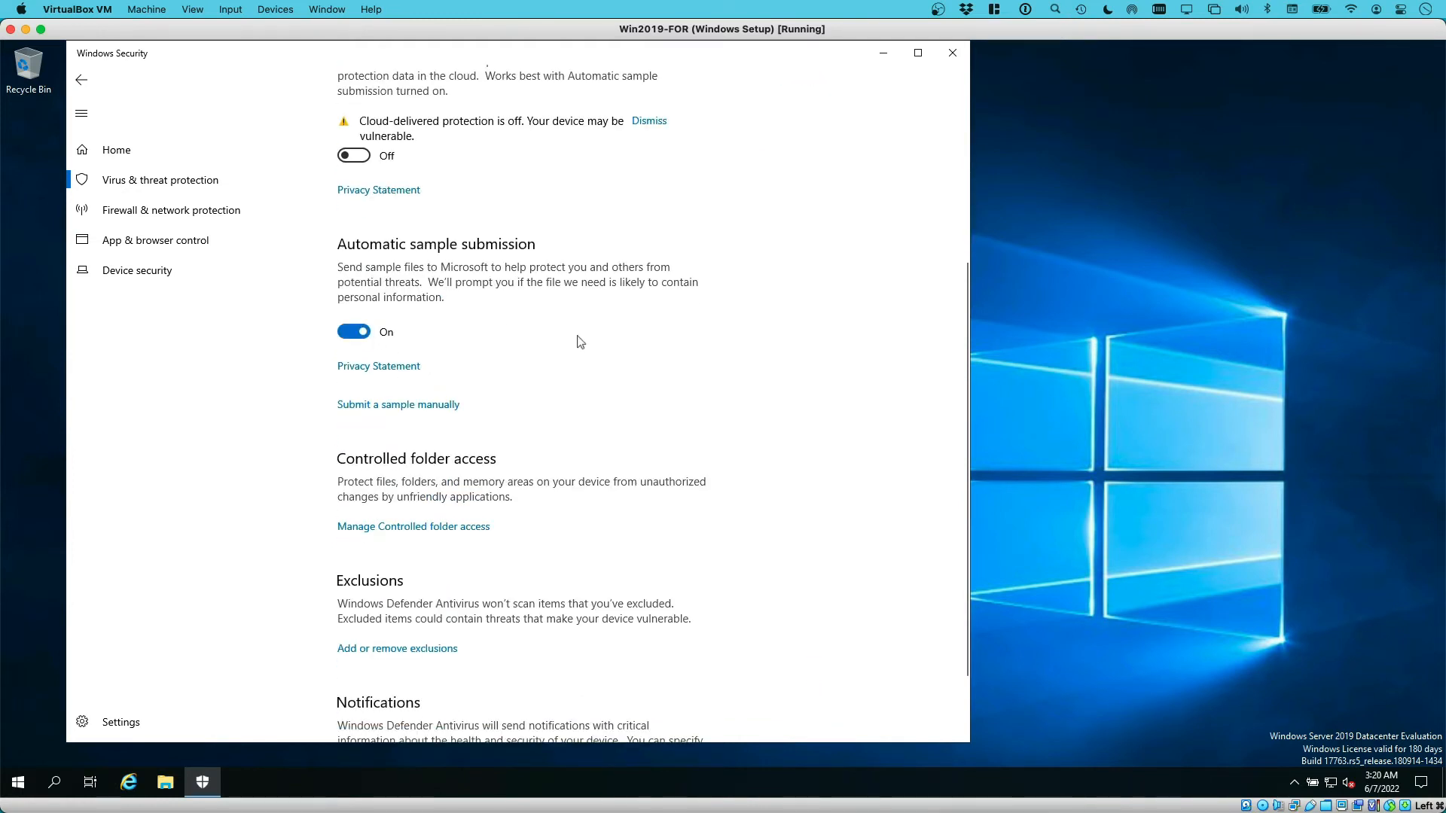
pyautogui.click(366, 333)
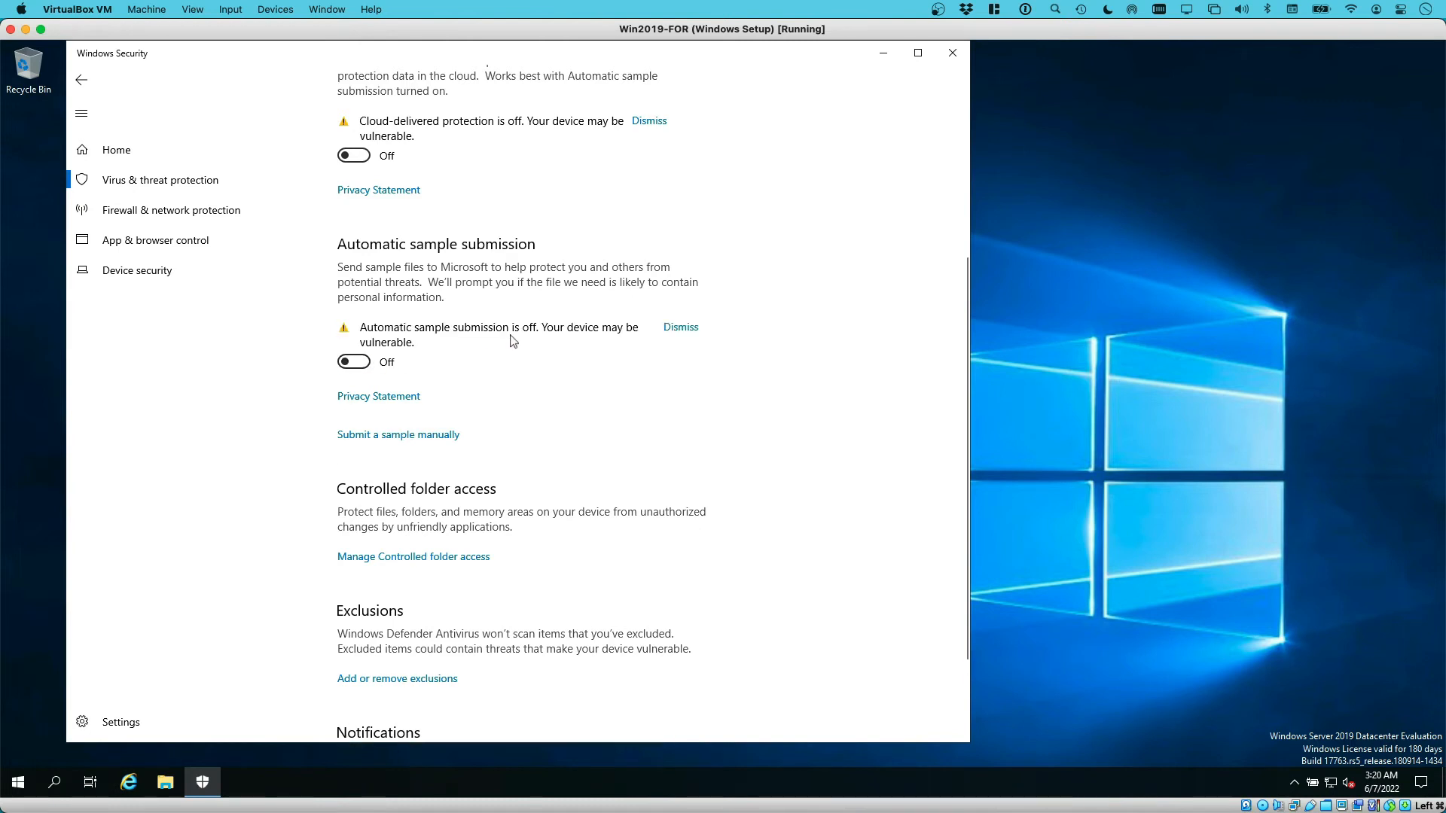
# Go to Add or remove exclusions and begin adding an exclusion
pyautogui.scroll(-3, 519, 354)
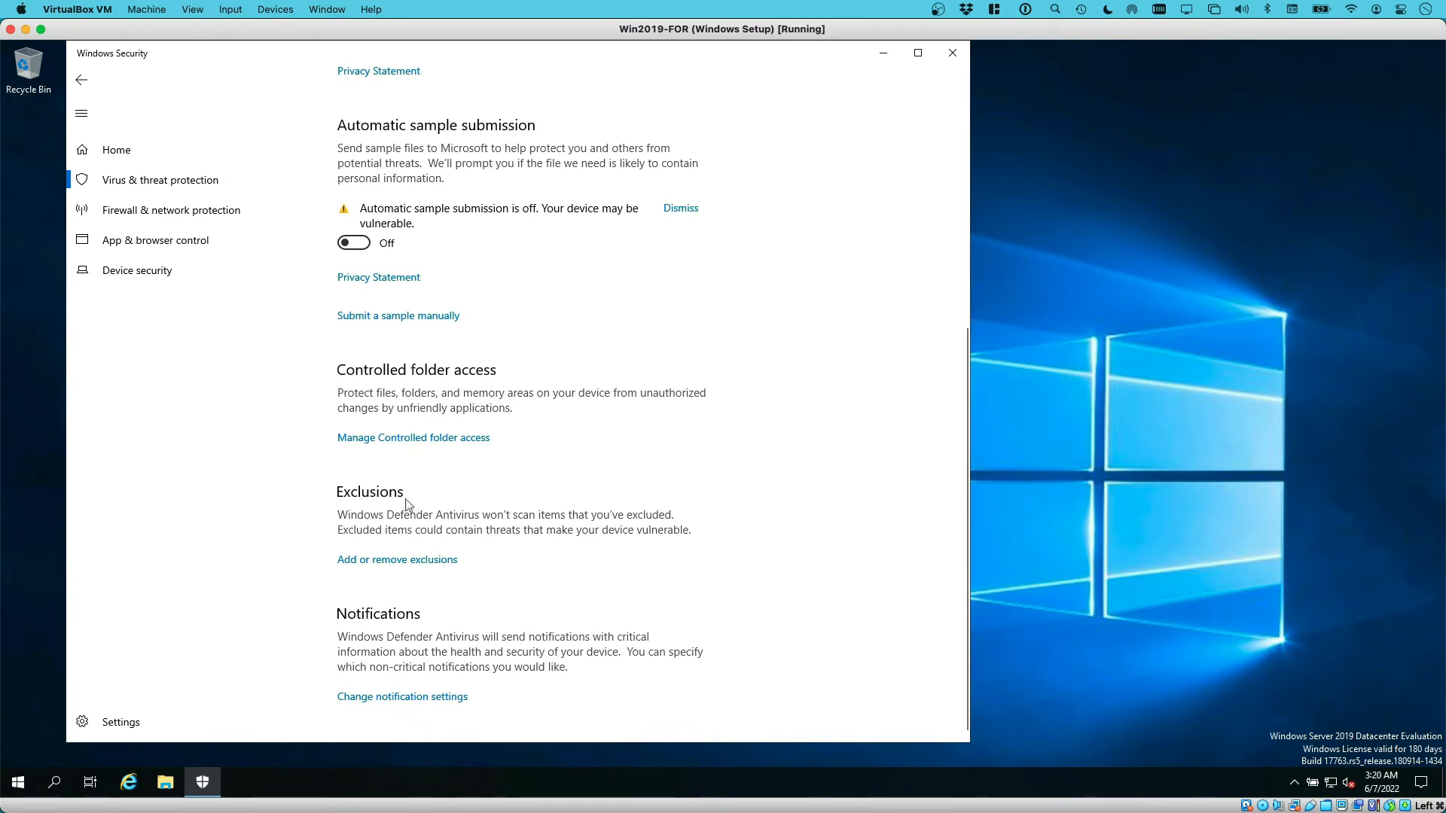
pyautogui.click(400, 562)
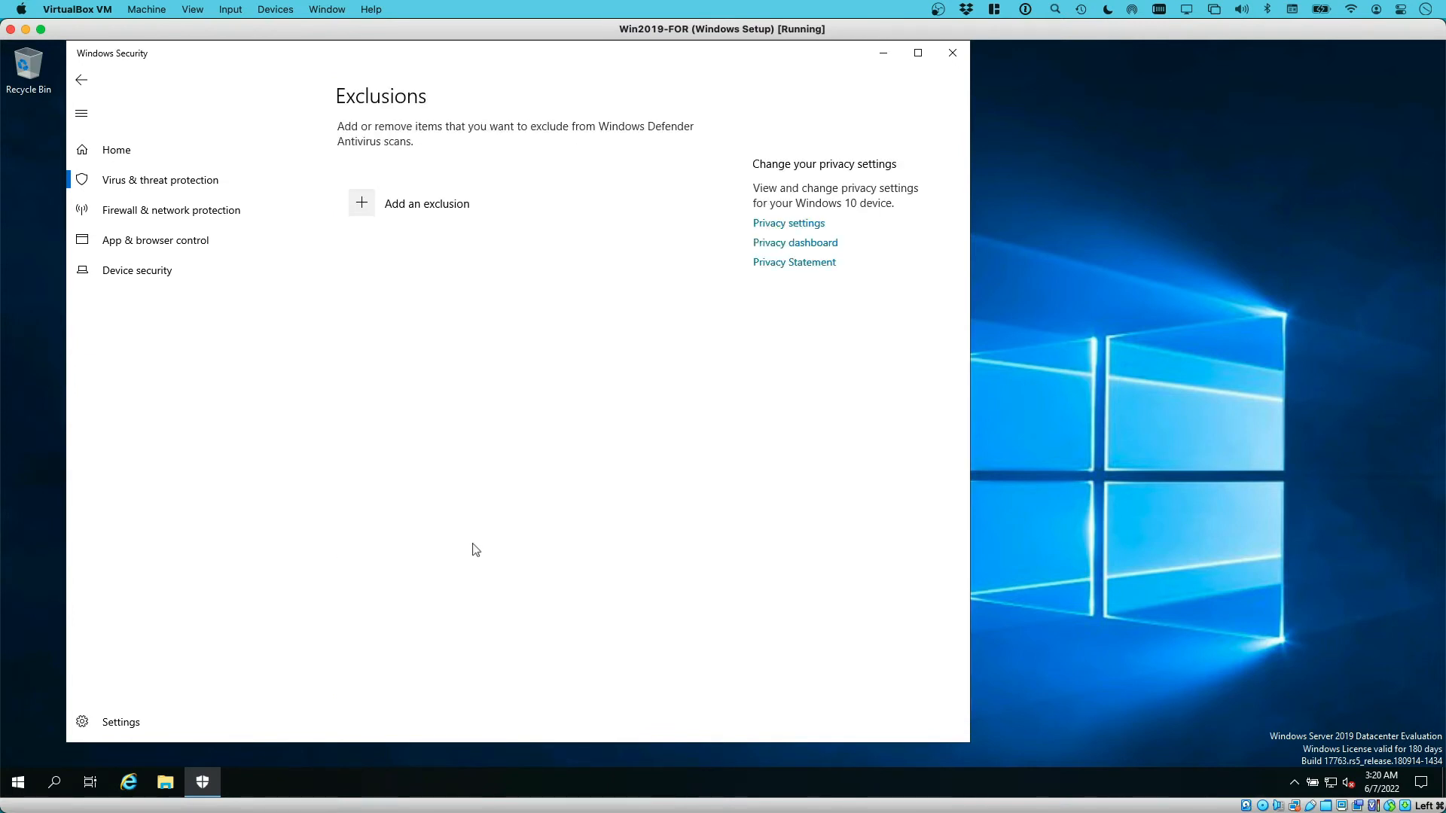
pyautogui.click(374, 213)
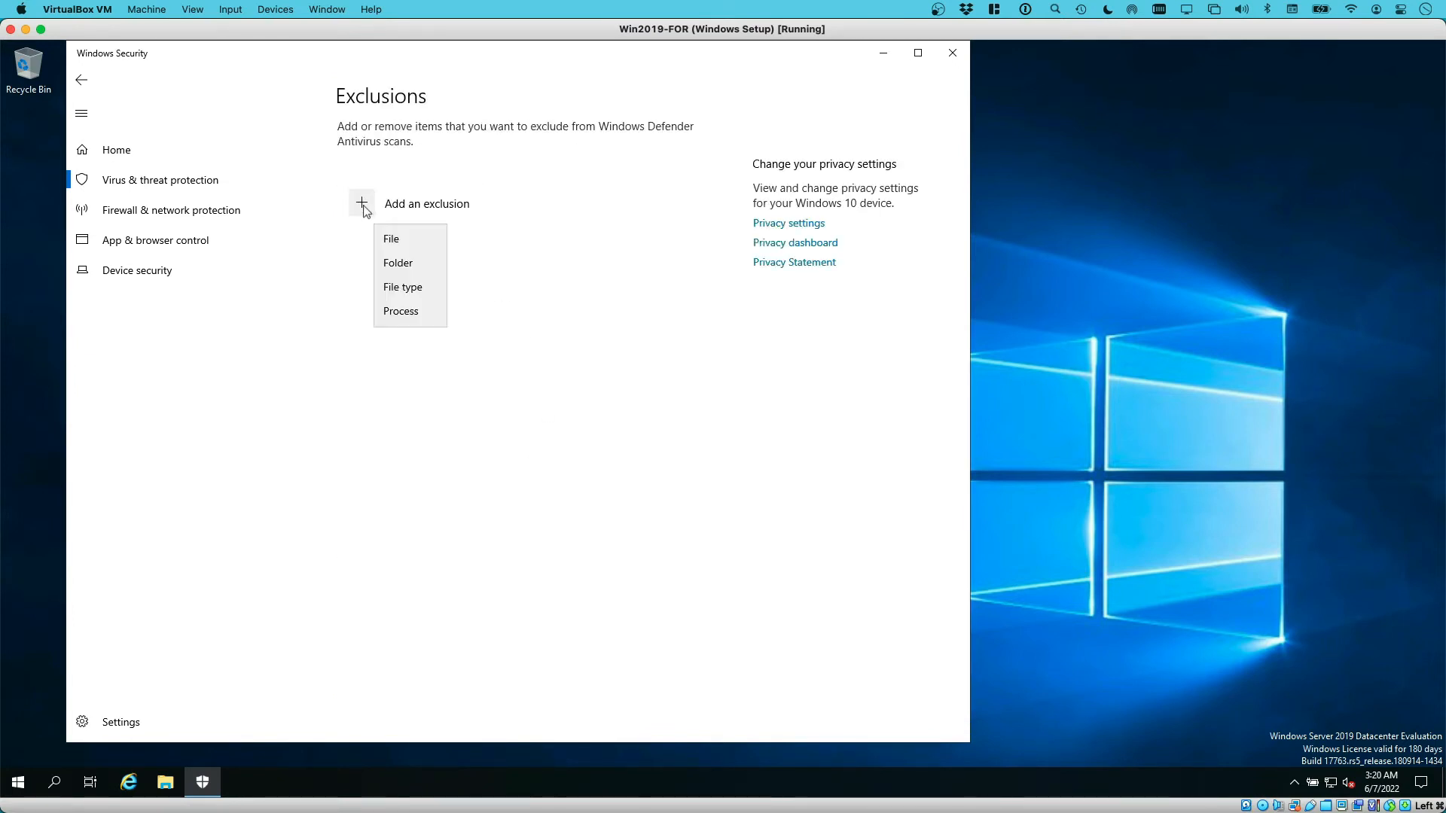
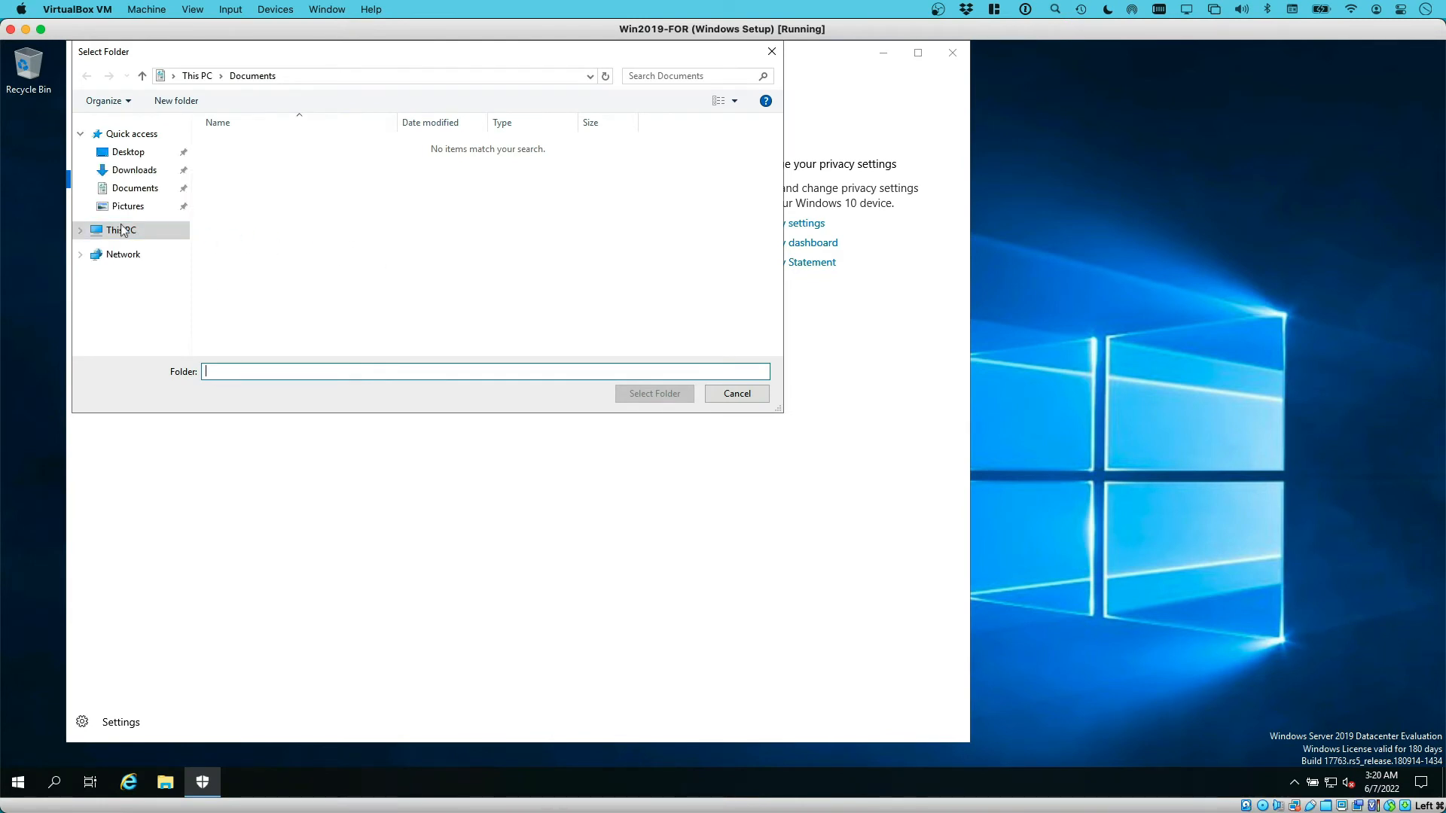
# Add C:\Cases as a Windows Defender folder exclusion
pyautogui.click(115, 230)
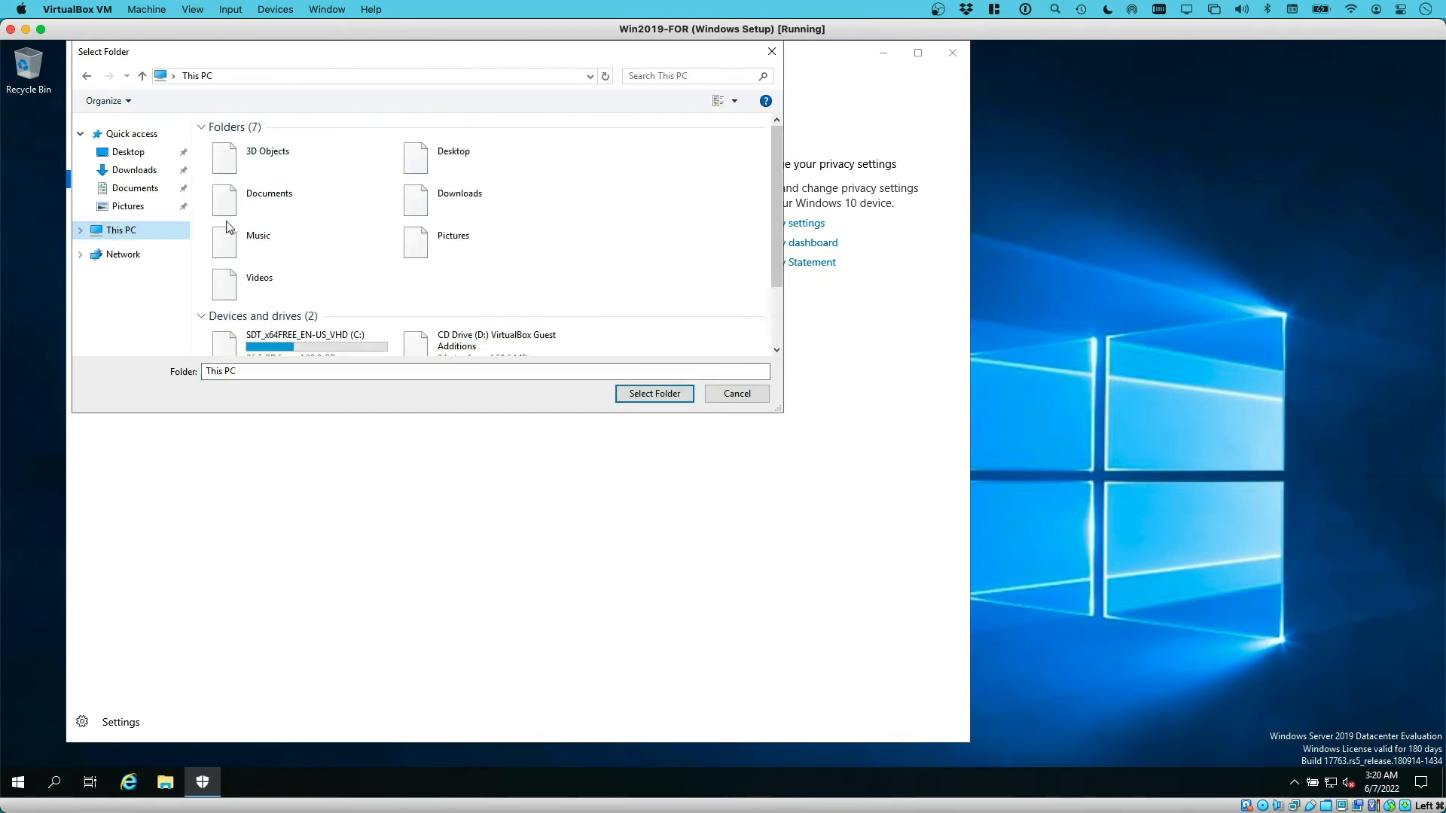
pyautogui.doubleClick(322, 341)
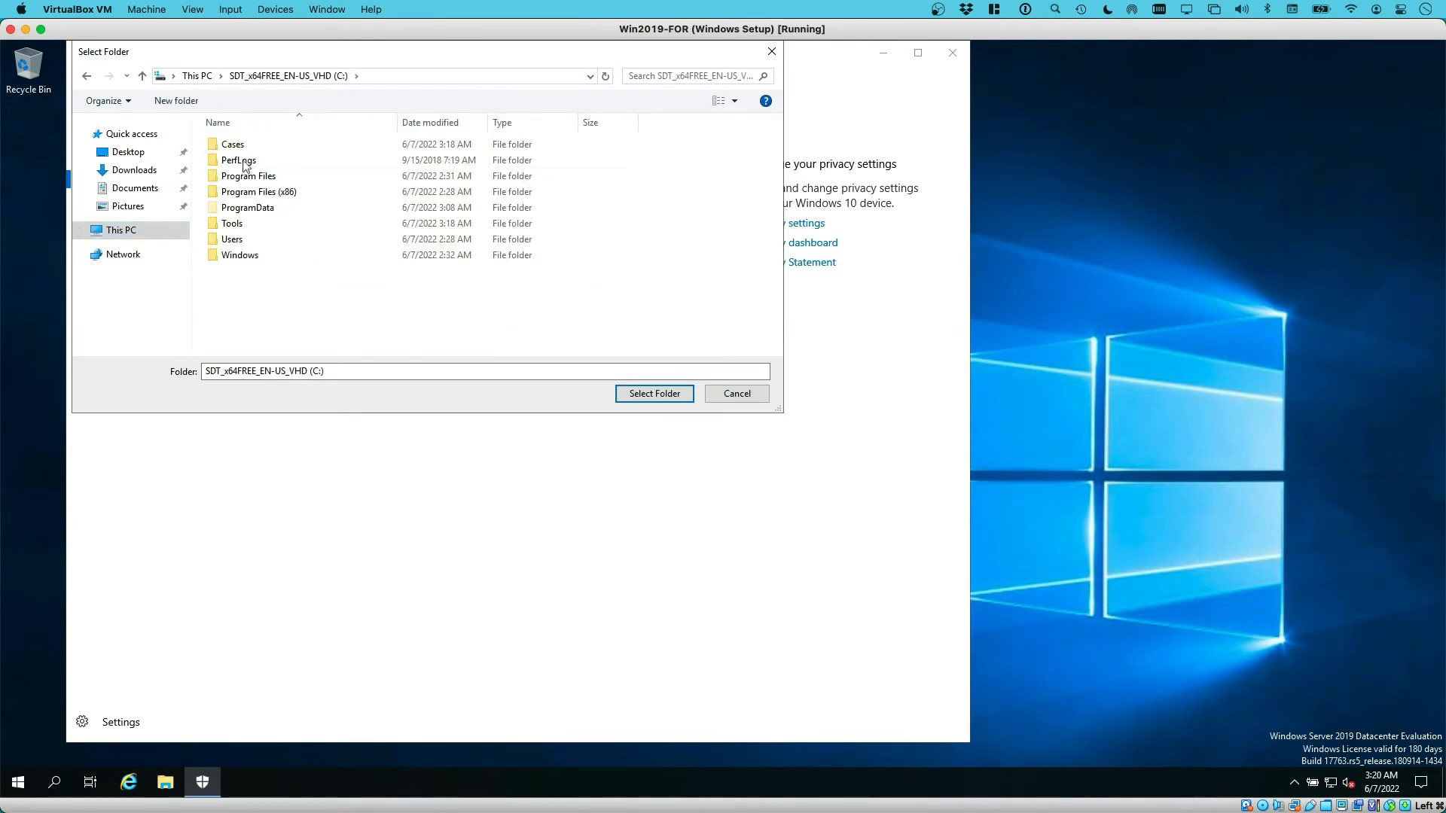
pyautogui.click(234, 144)
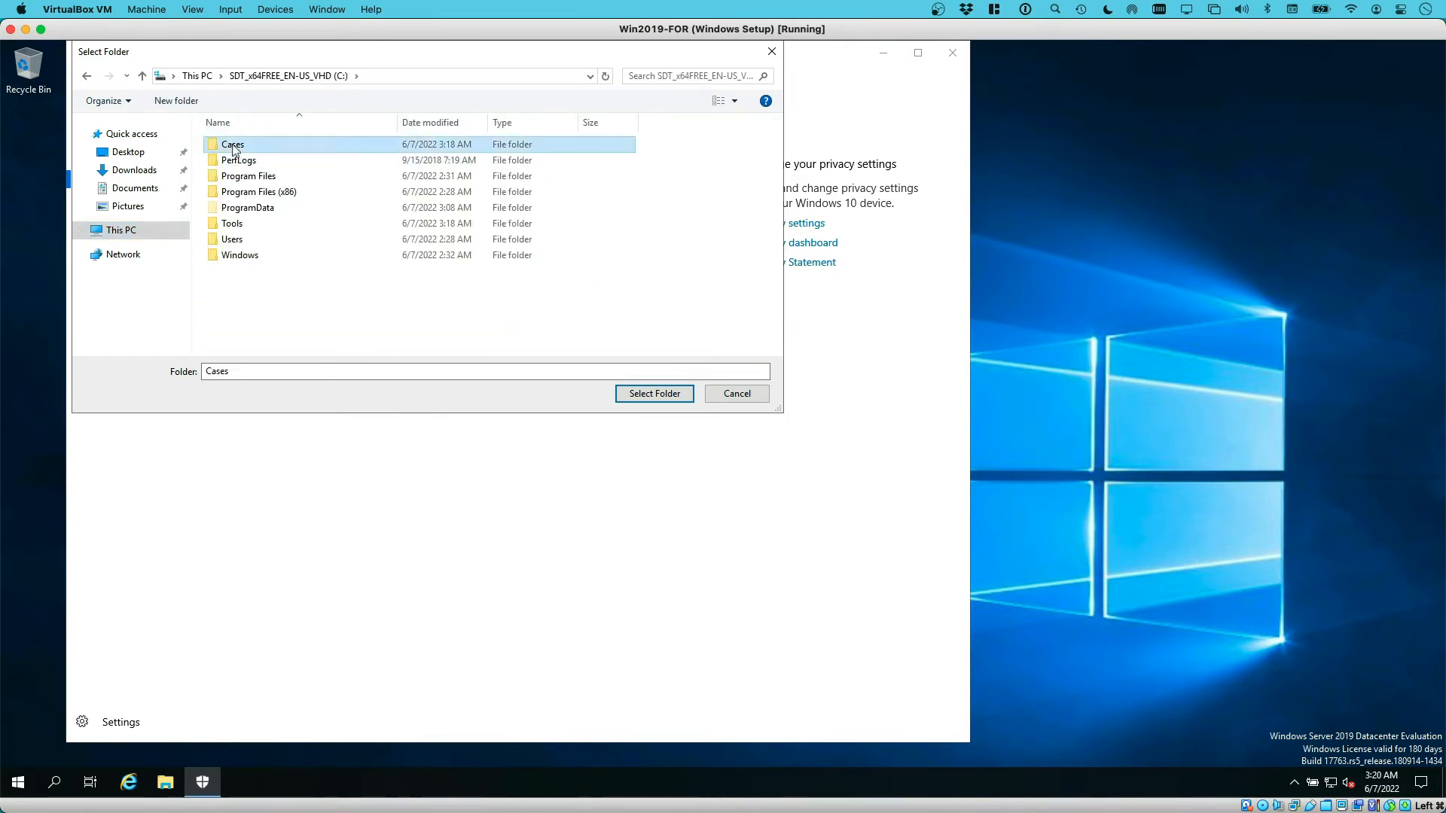
pyautogui.click(652, 396)
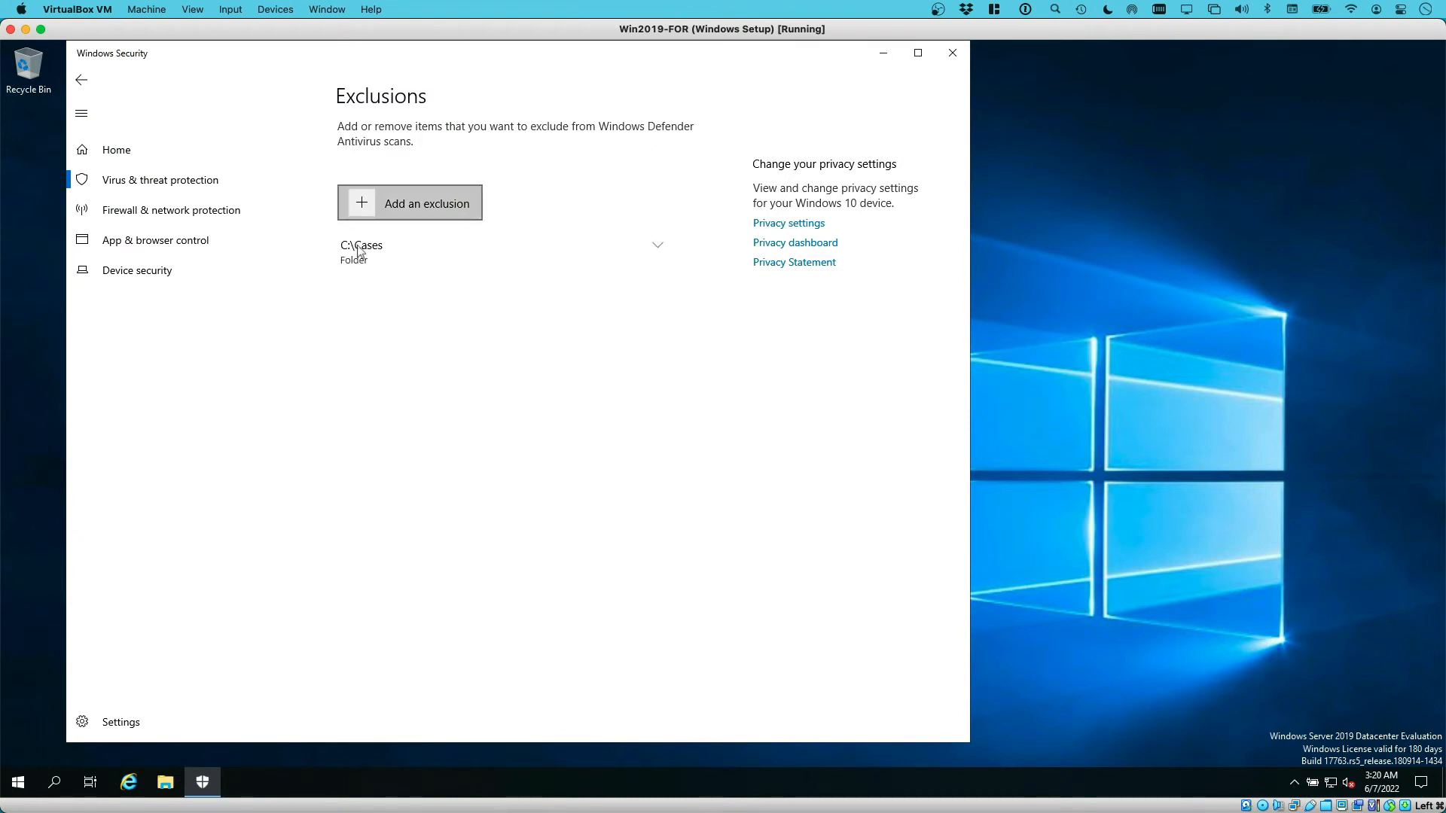
# Add C:\Tools as a second folder exclusion and close Windows Security
pyautogui.click(366, 209)
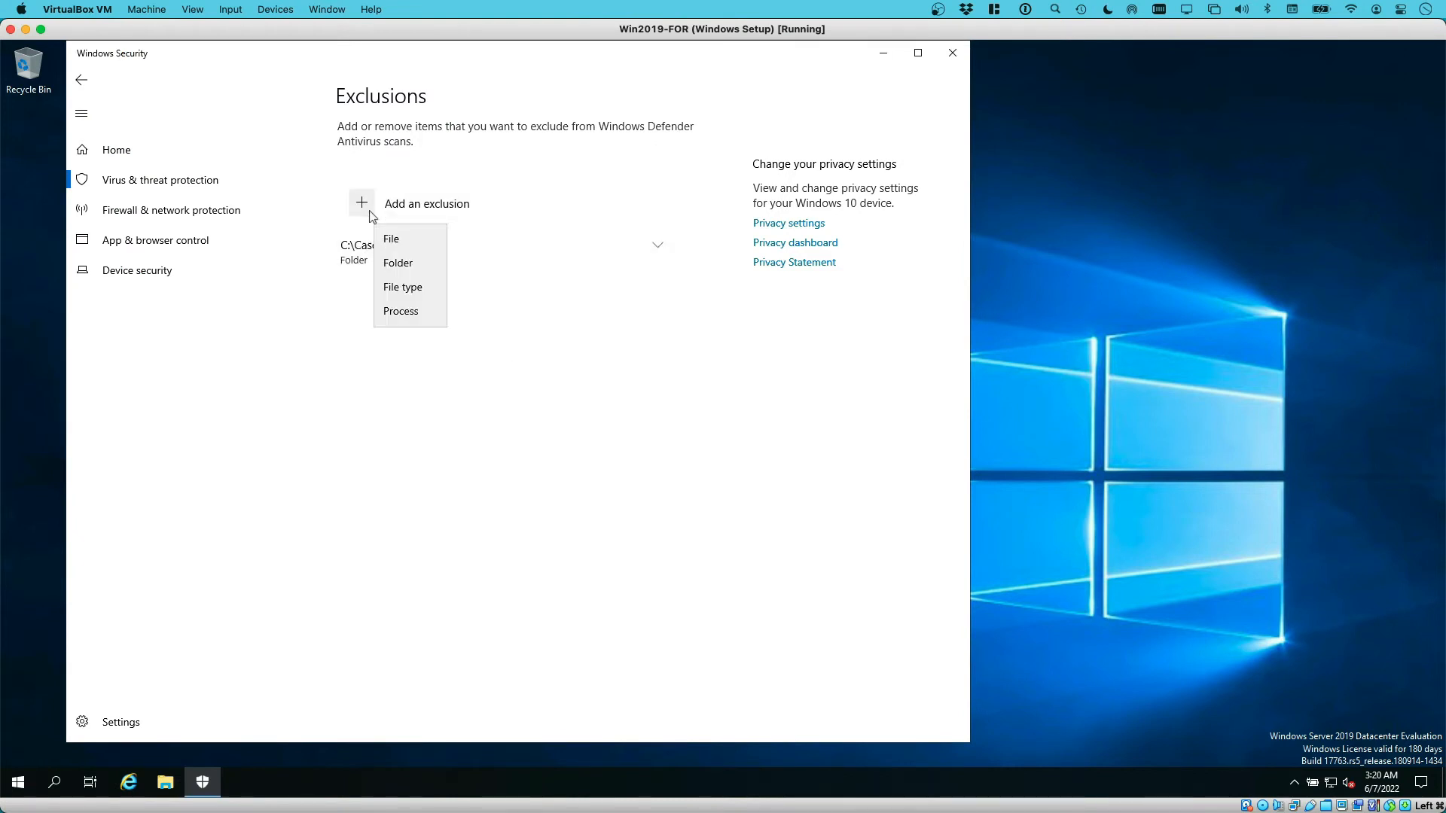
pyautogui.click(407, 264)
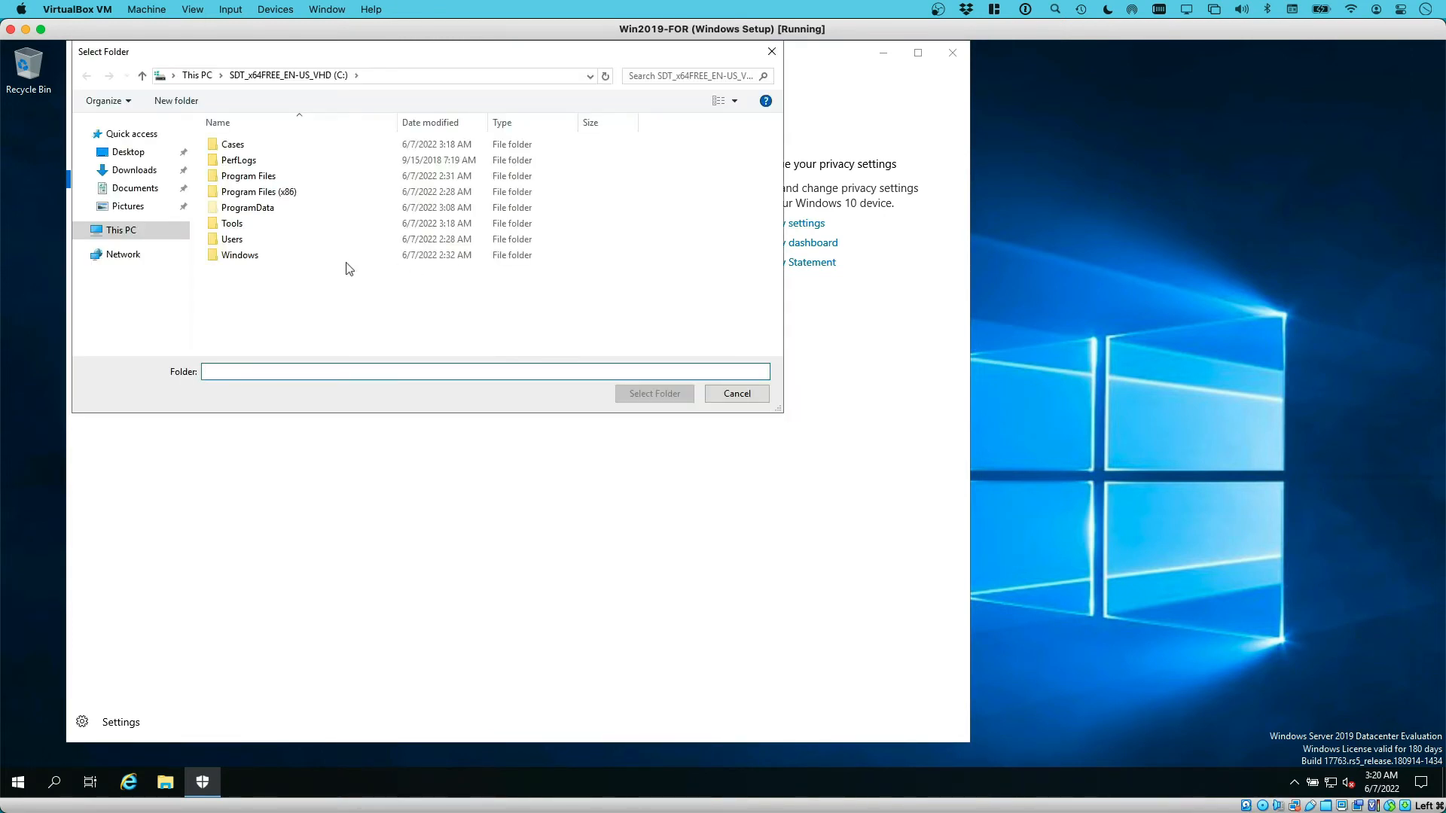
pyautogui.click(239, 224)
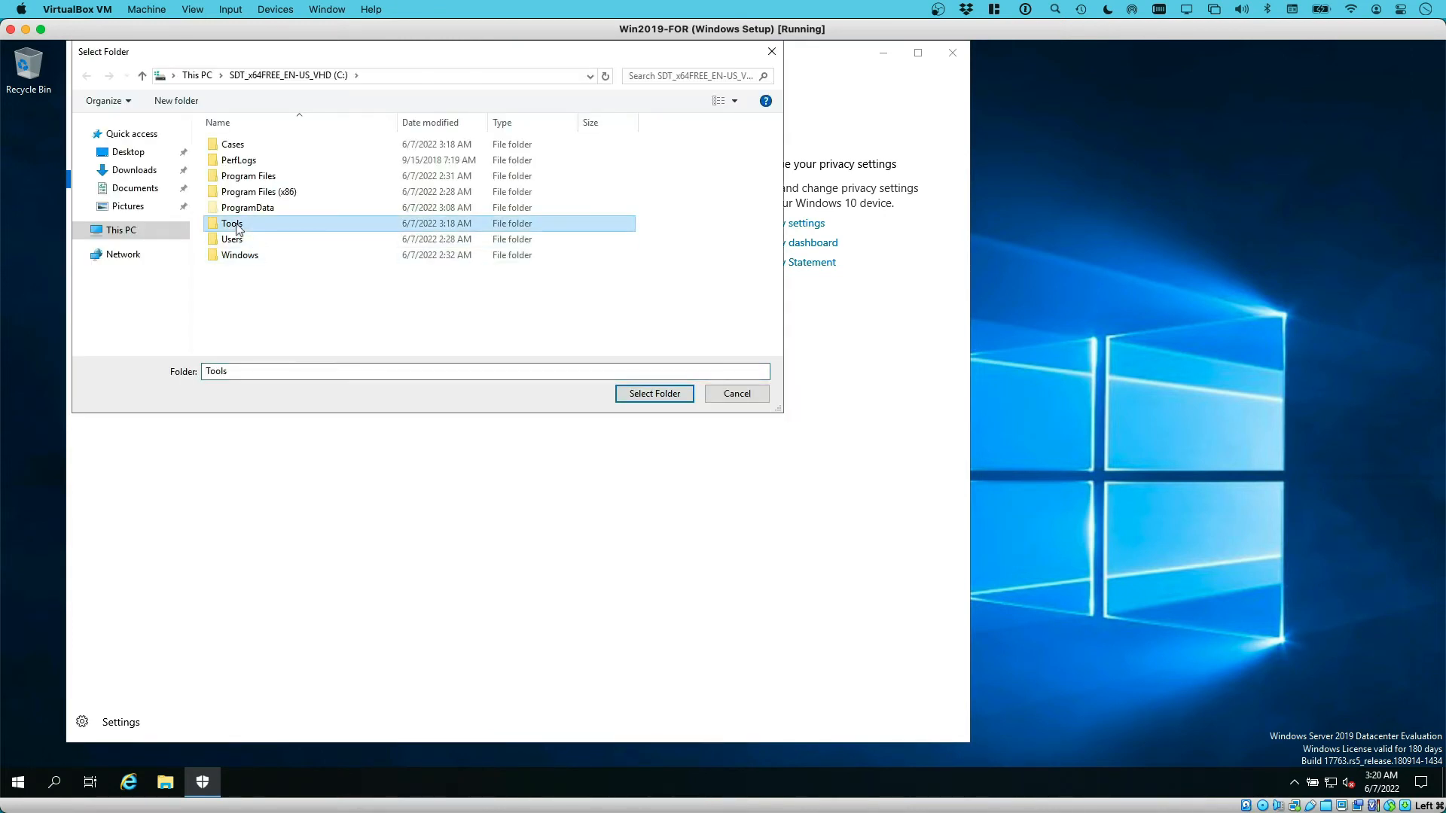
pyautogui.click(678, 396)
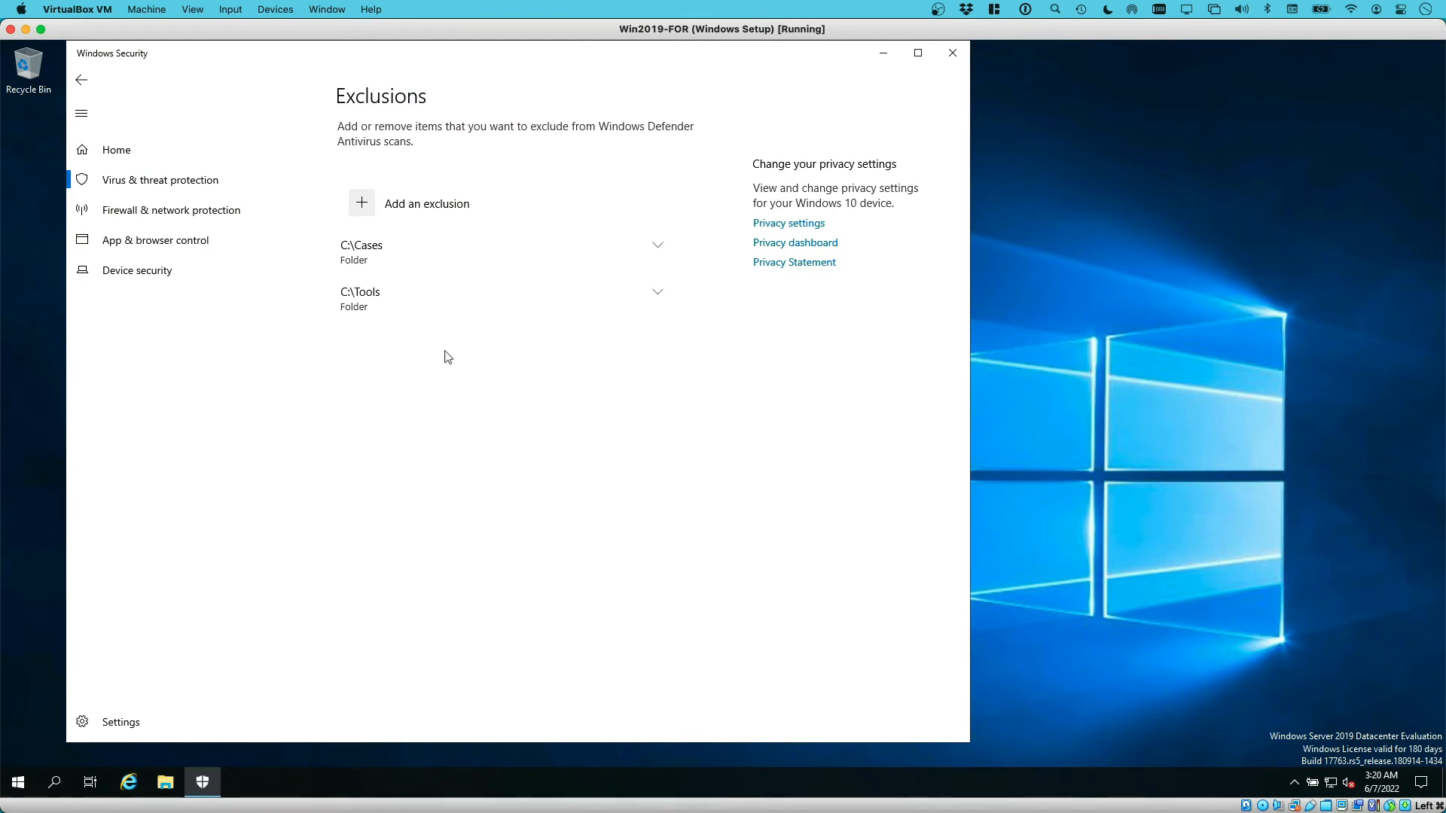
pyautogui.click(952, 54)
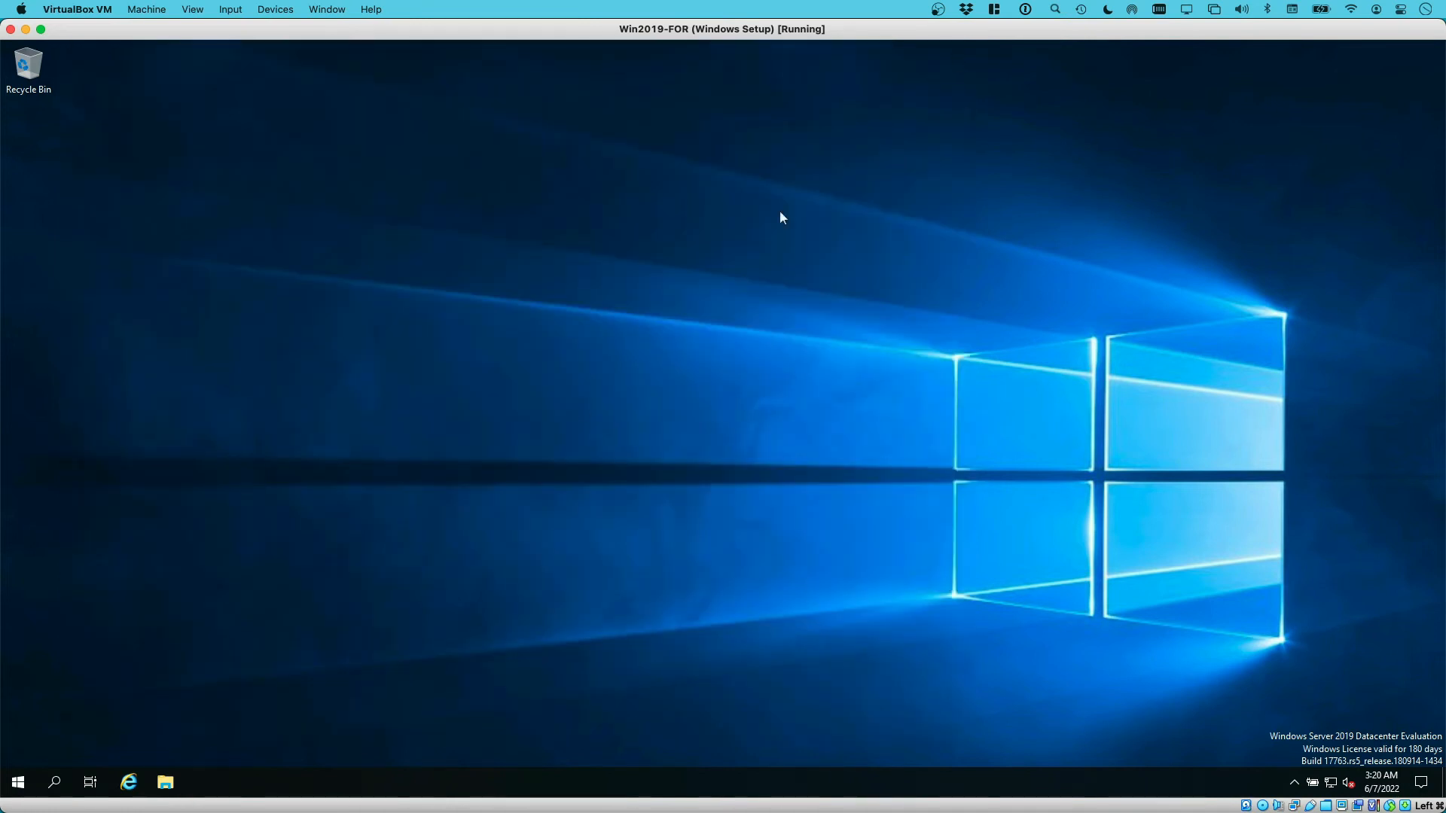
# Shut down the Windows Server VM from the Start menu, accepting the Other (Unplanned) reason
pyautogui.click(19, 783)
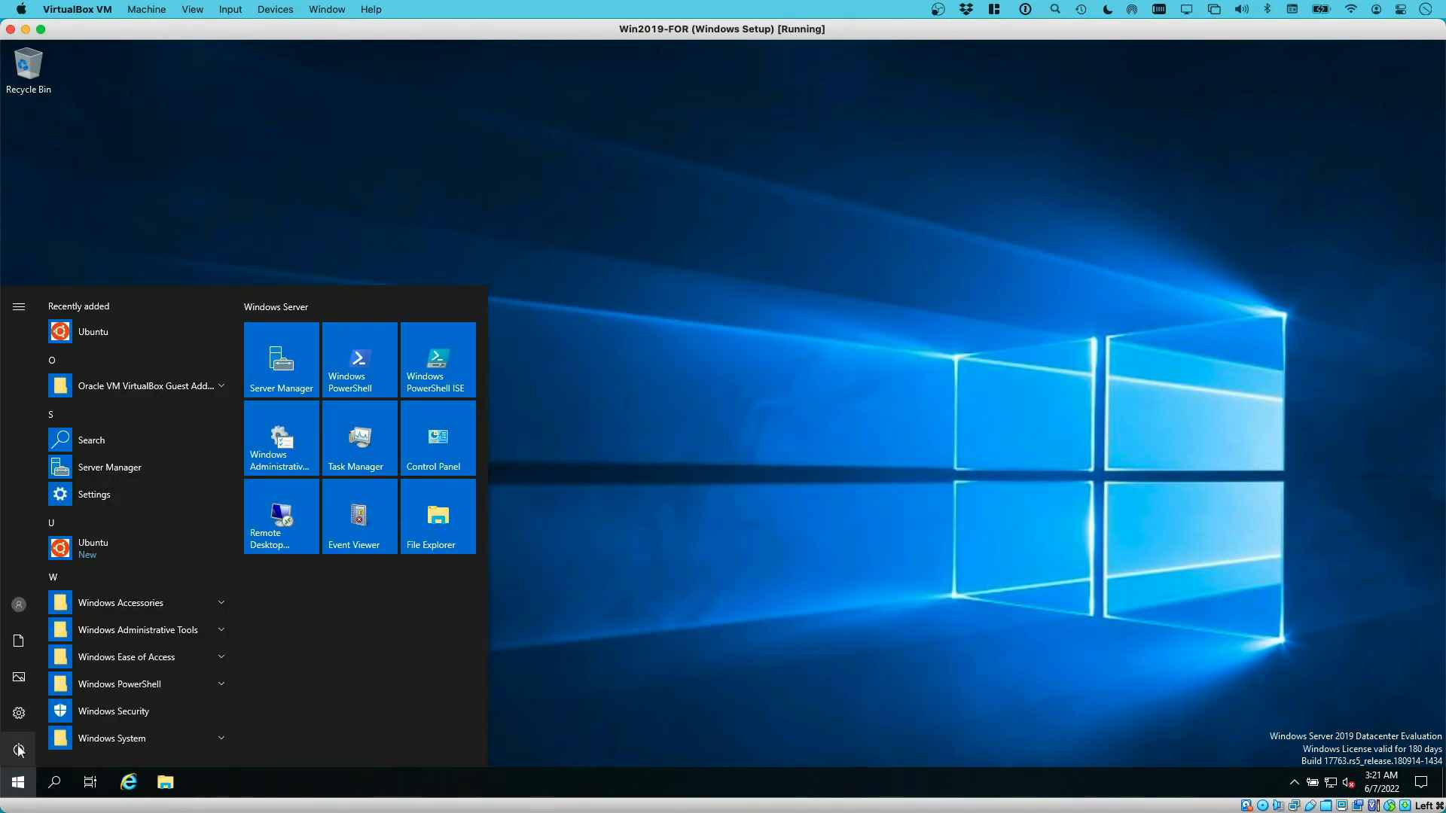
pyautogui.click(18, 750)
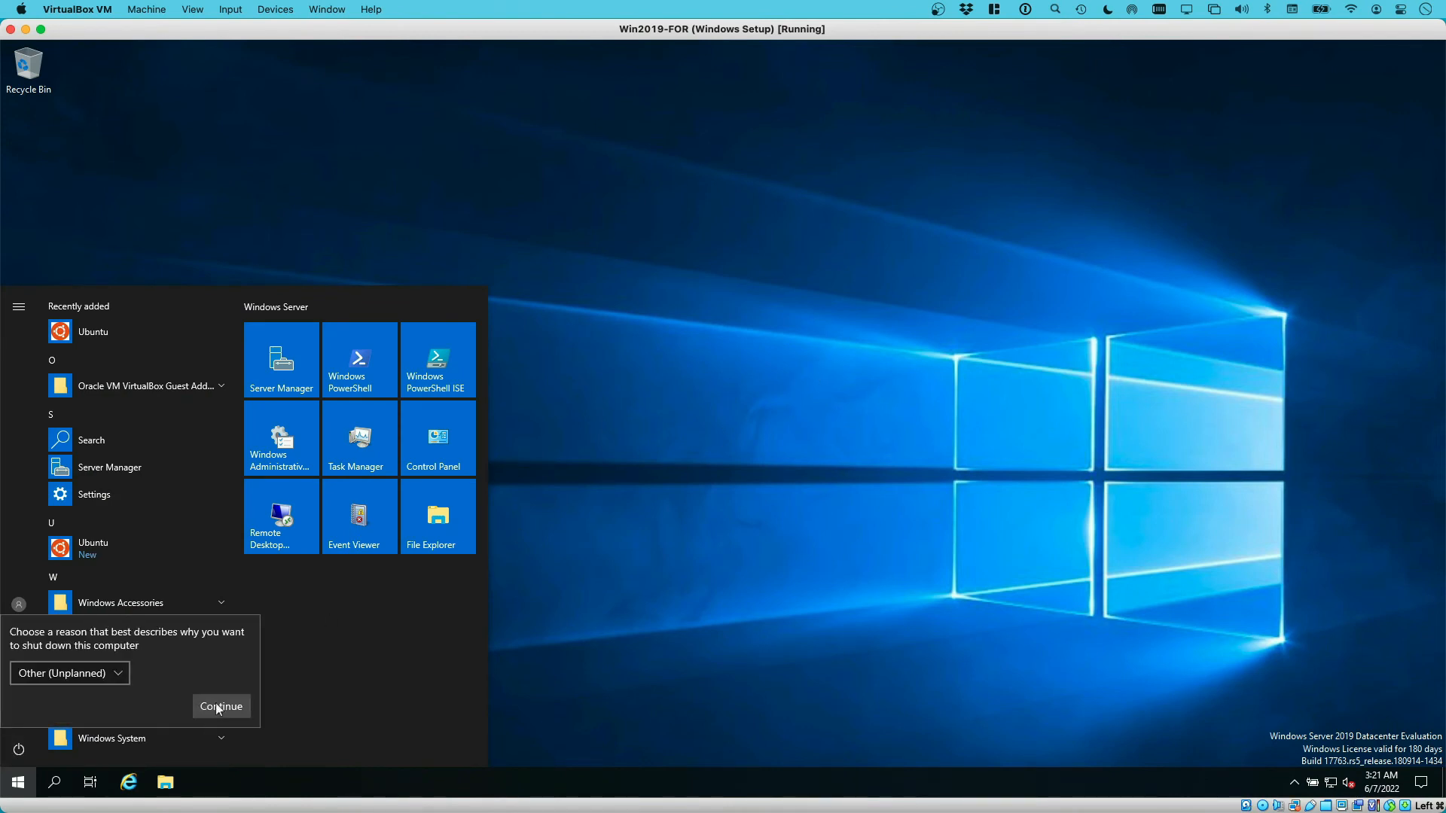
pyautogui.click(219, 706)
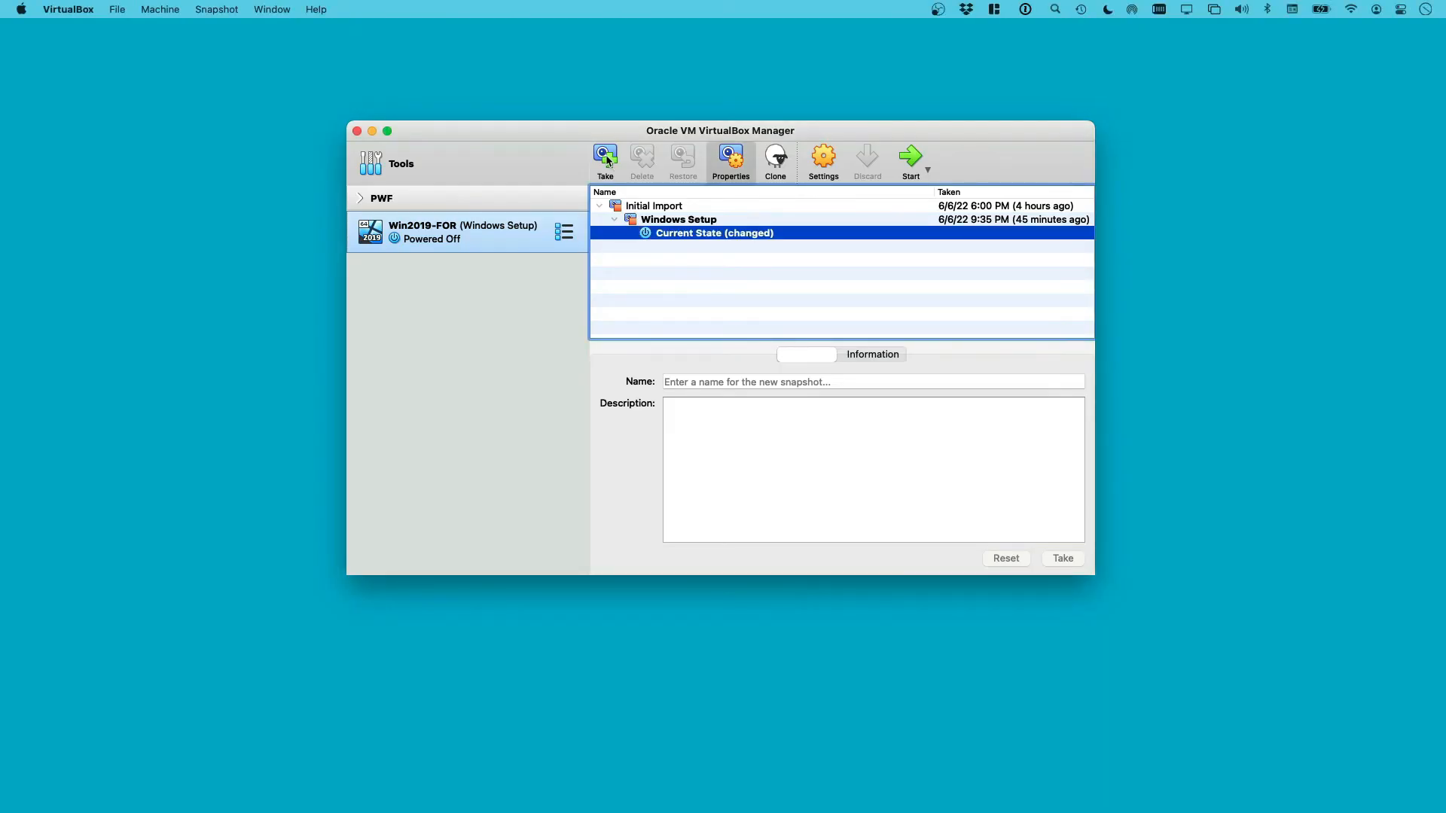
# Take a snapshot named 'Windows config' described as 'WSL Ubuntu setup Windows configuration'
pyautogui.click(607, 160)
pyautogui.moveTo(688, 255); pyautogui.dragTo(607, 254)
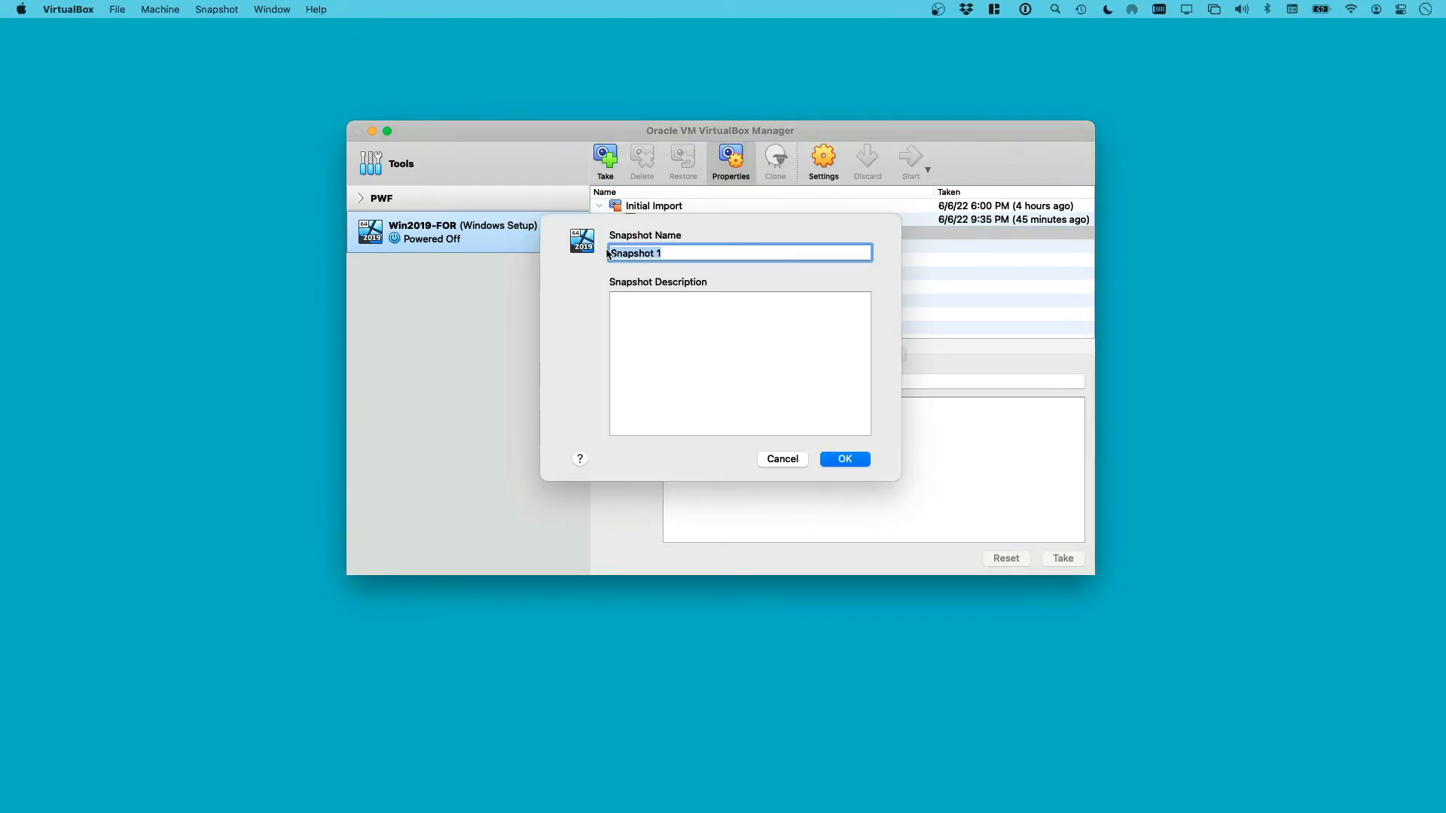
pyautogui.write('Windows config')
pyautogui.press('Tab')
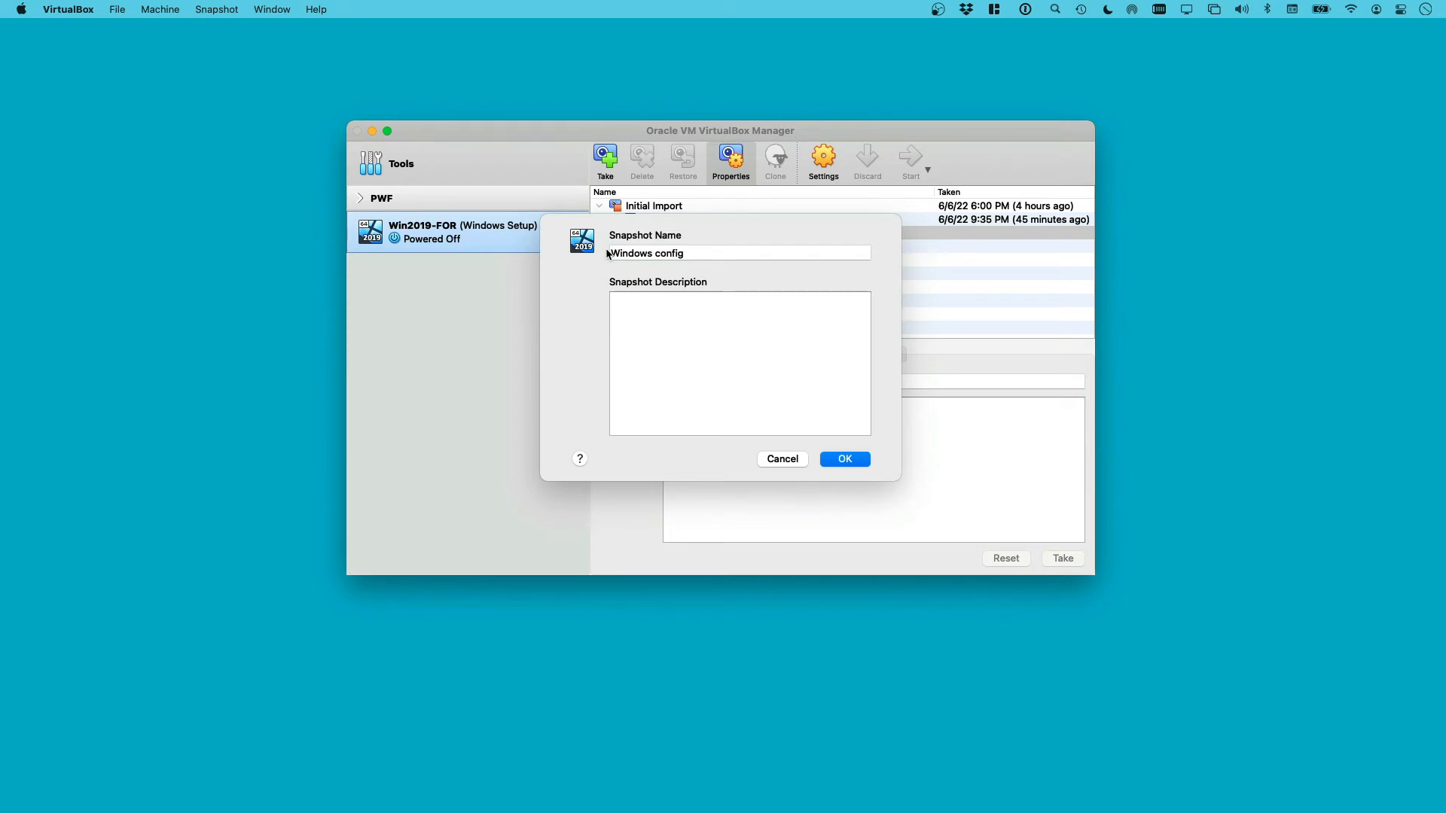
pyautogui.write('WSL ')
pyautogui.write('Ubun')
pyautogui.write('tu setup ')
pyautogui.write('Windows configu')
pyautogui.write('ration')
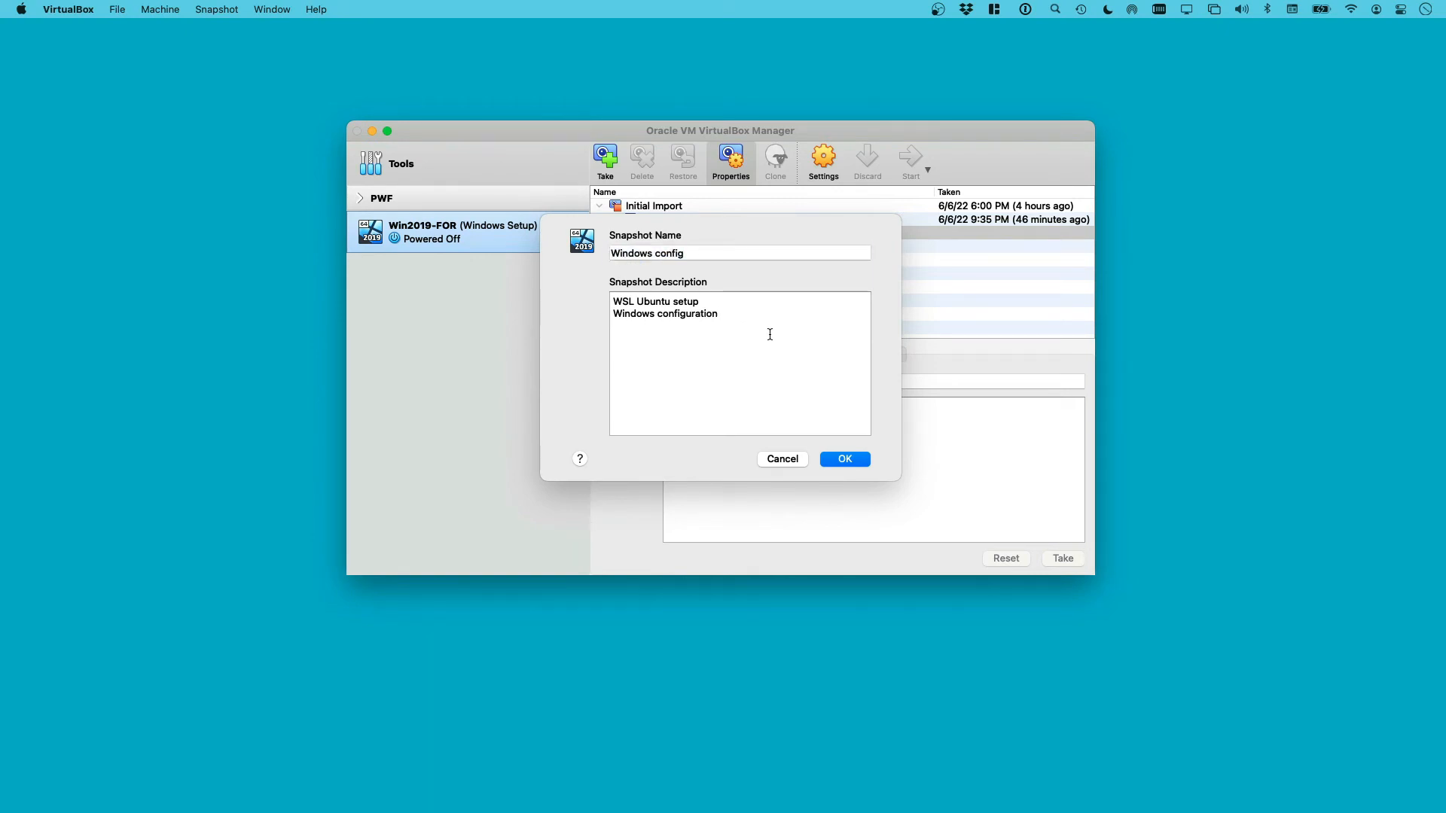
pyautogui.click(845, 459)
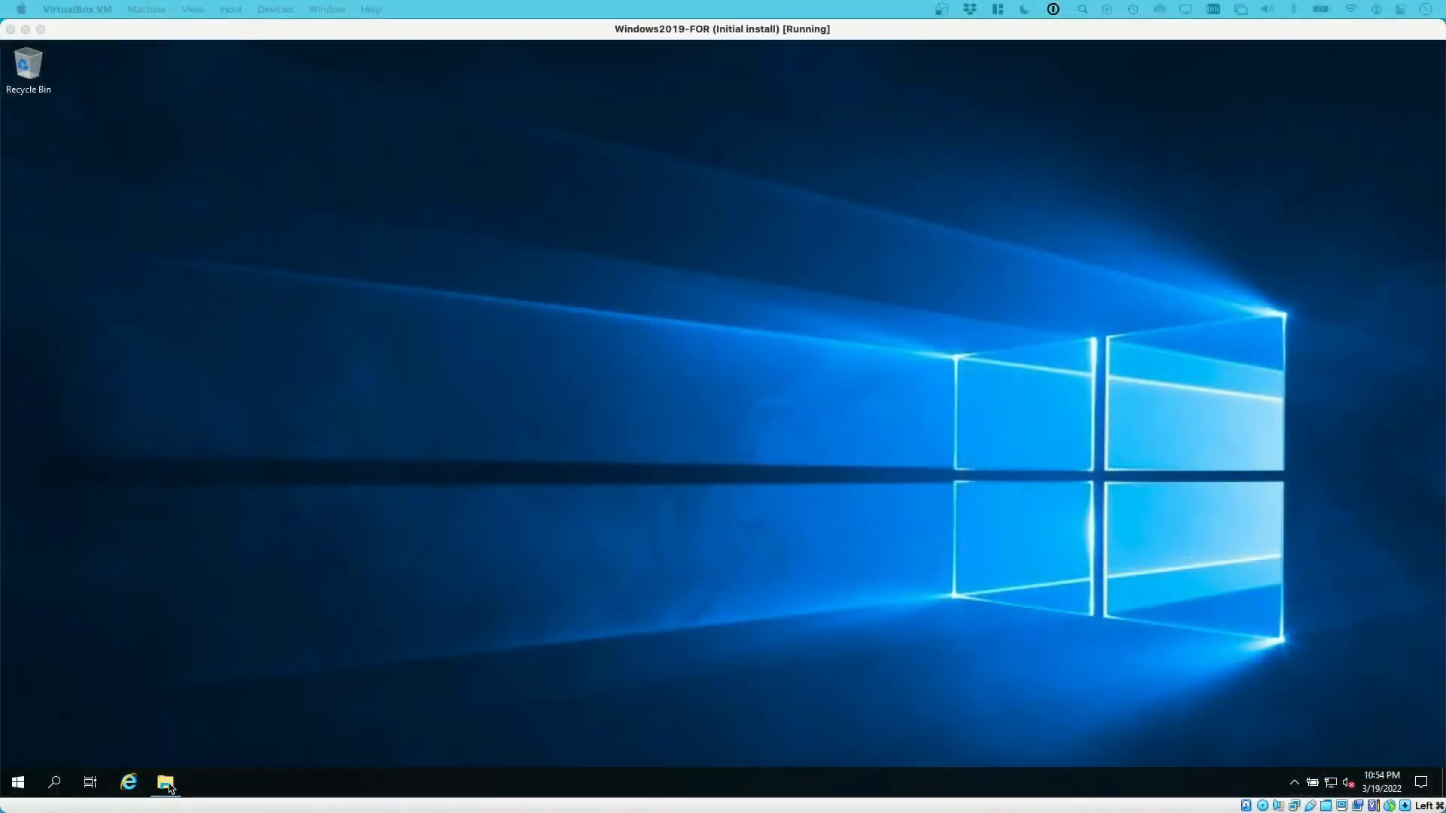
# Show the shared Documents drive Z: in the VM's Explorer and move host Firefox beside it
pyautogui.click(166, 784)
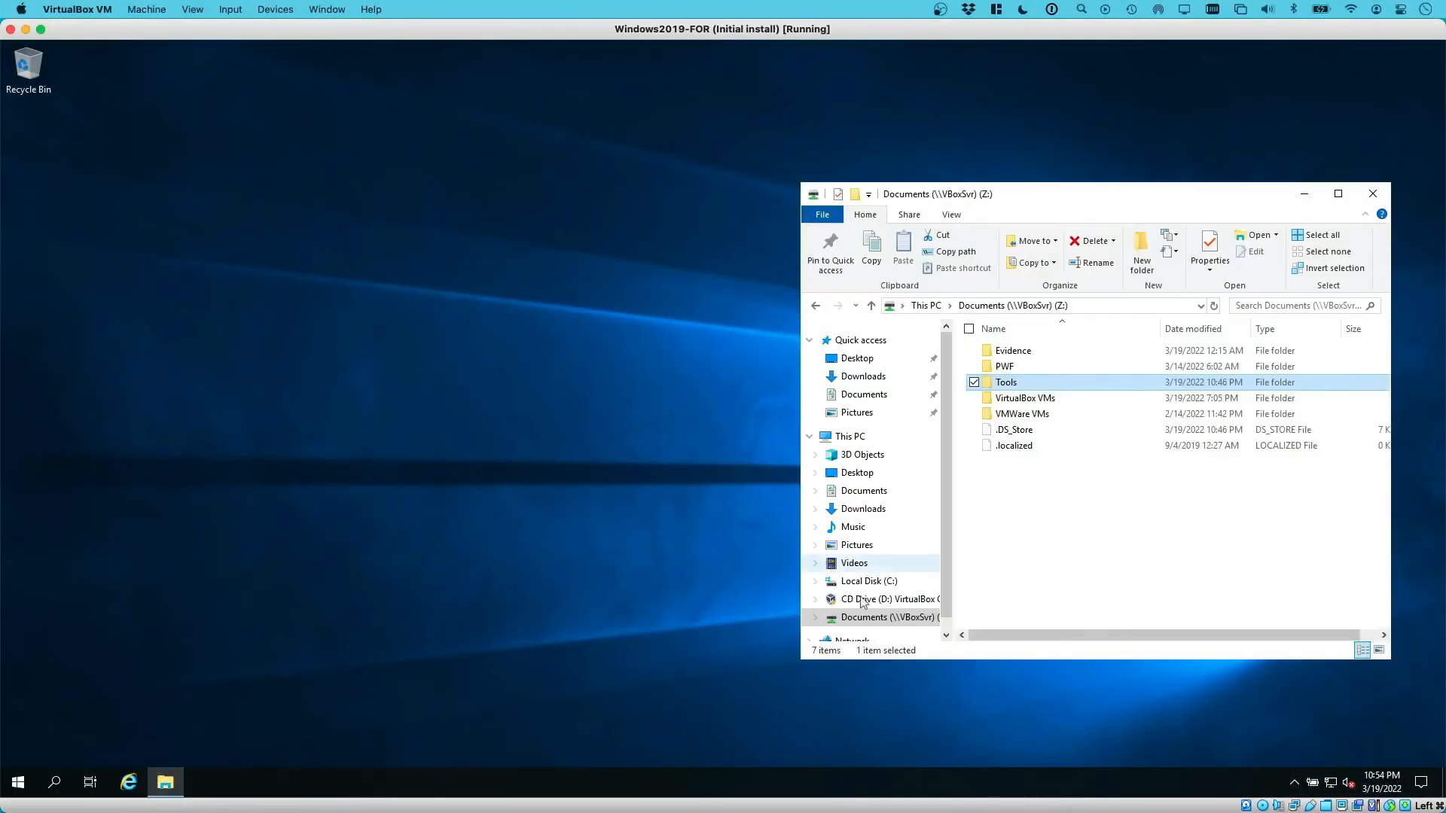
pyautogui.click(1031, 521)
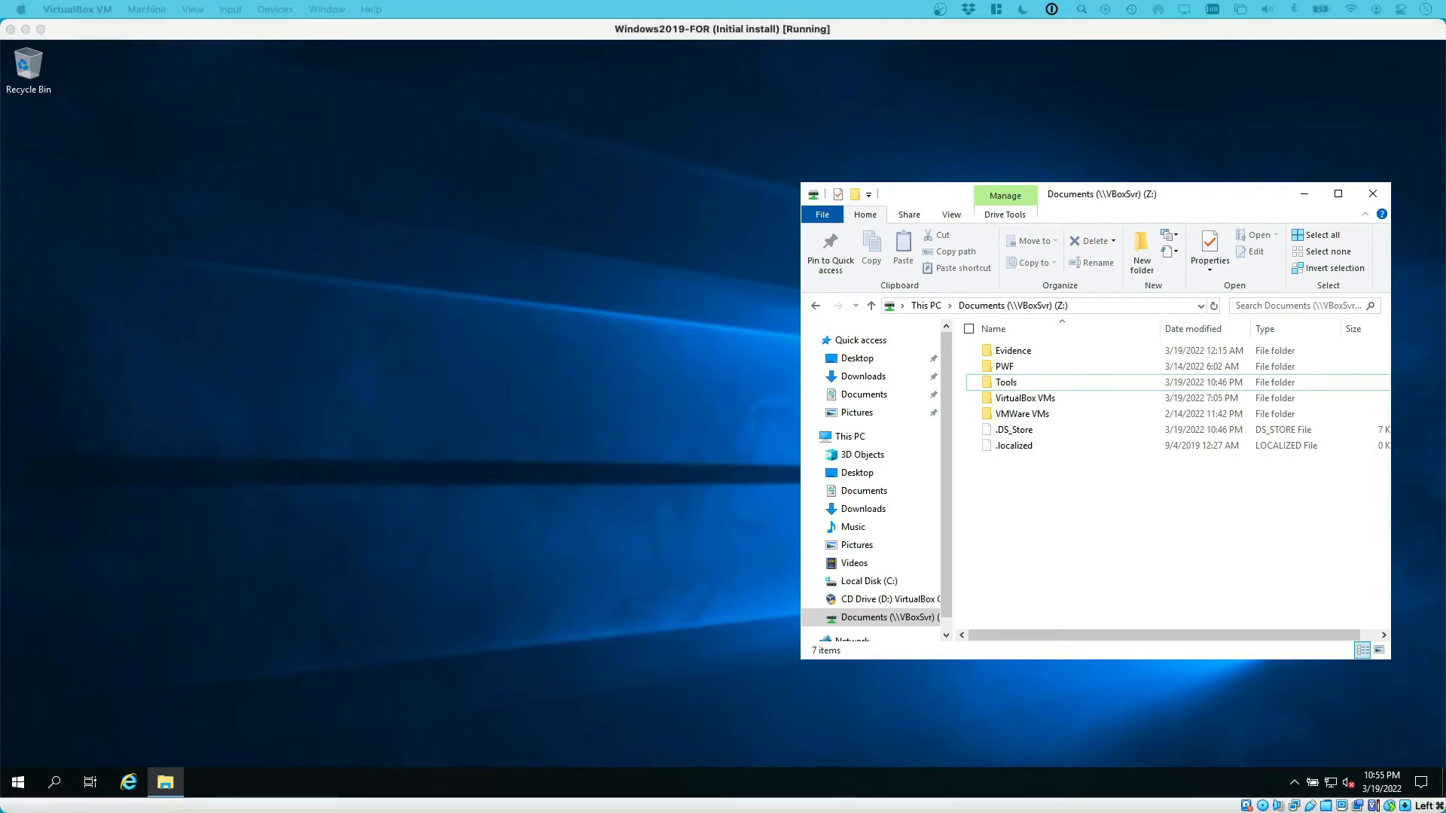
pyautogui.moveTo(0, 218); pyautogui.dragTo(781, 33)
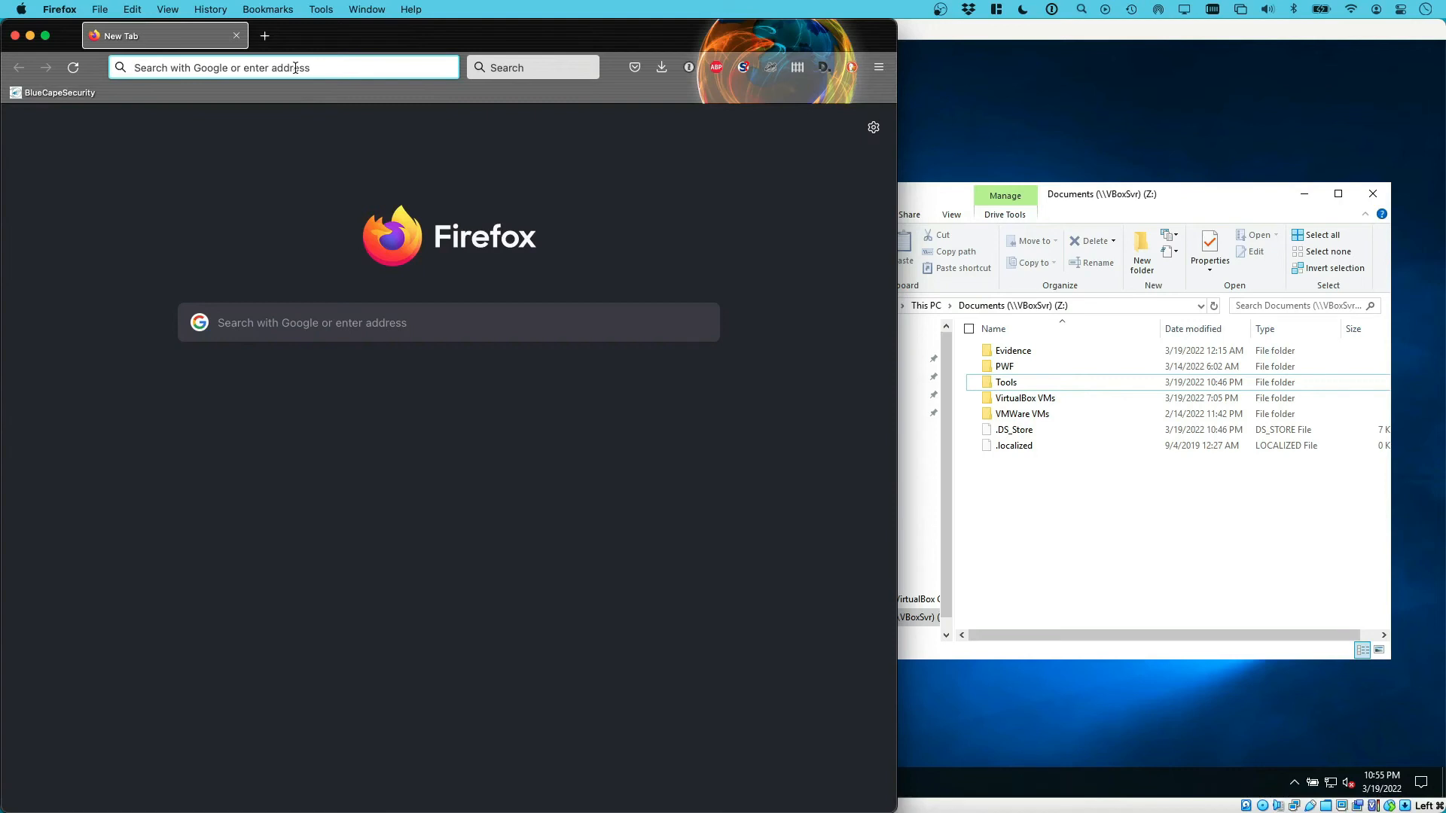
# Search 'firefox download' and choose the Windows 64-bit installer on Mozilla's download page
pyautogui.write('firefox download')
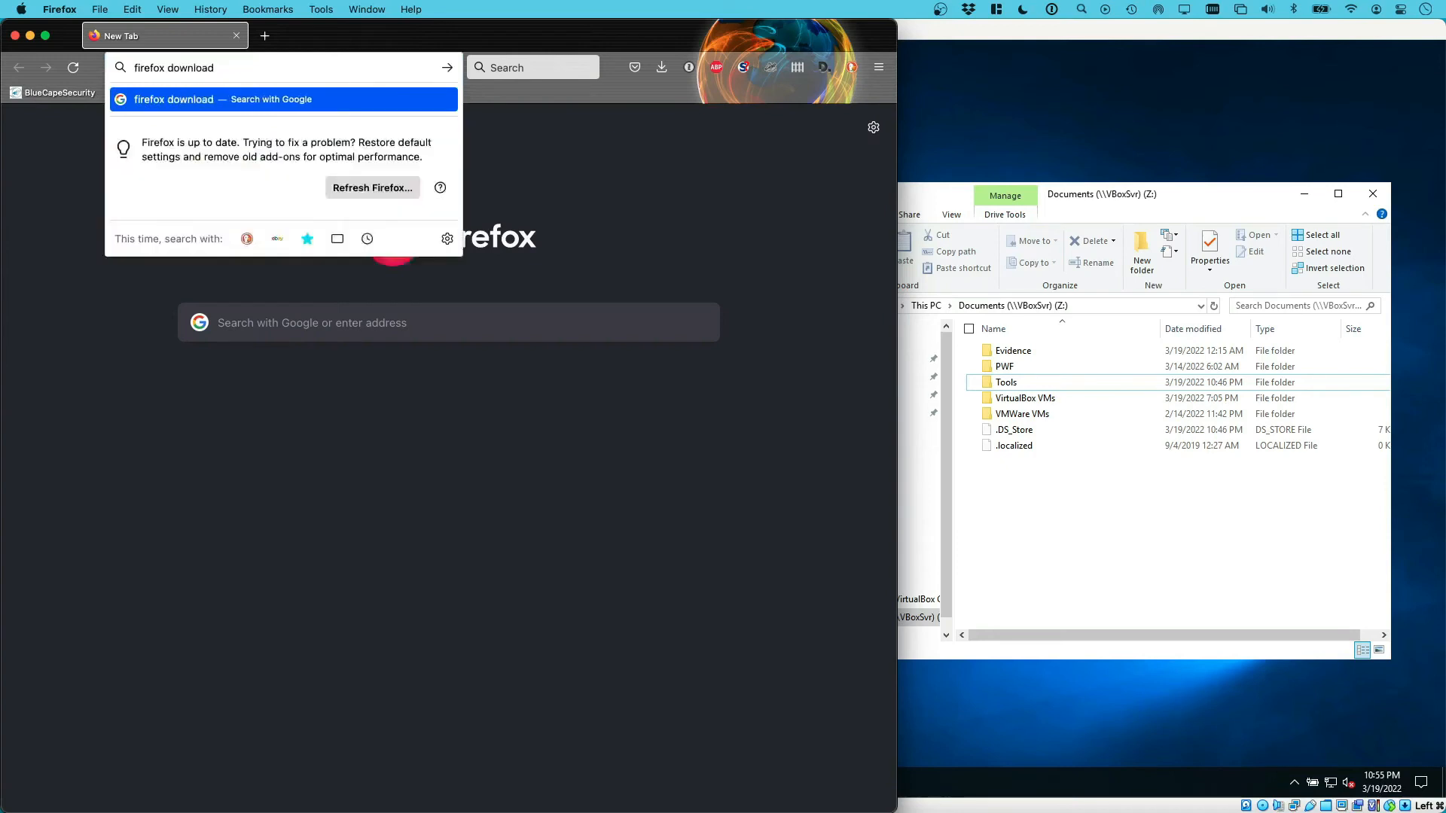
pyautogui.press('Return')
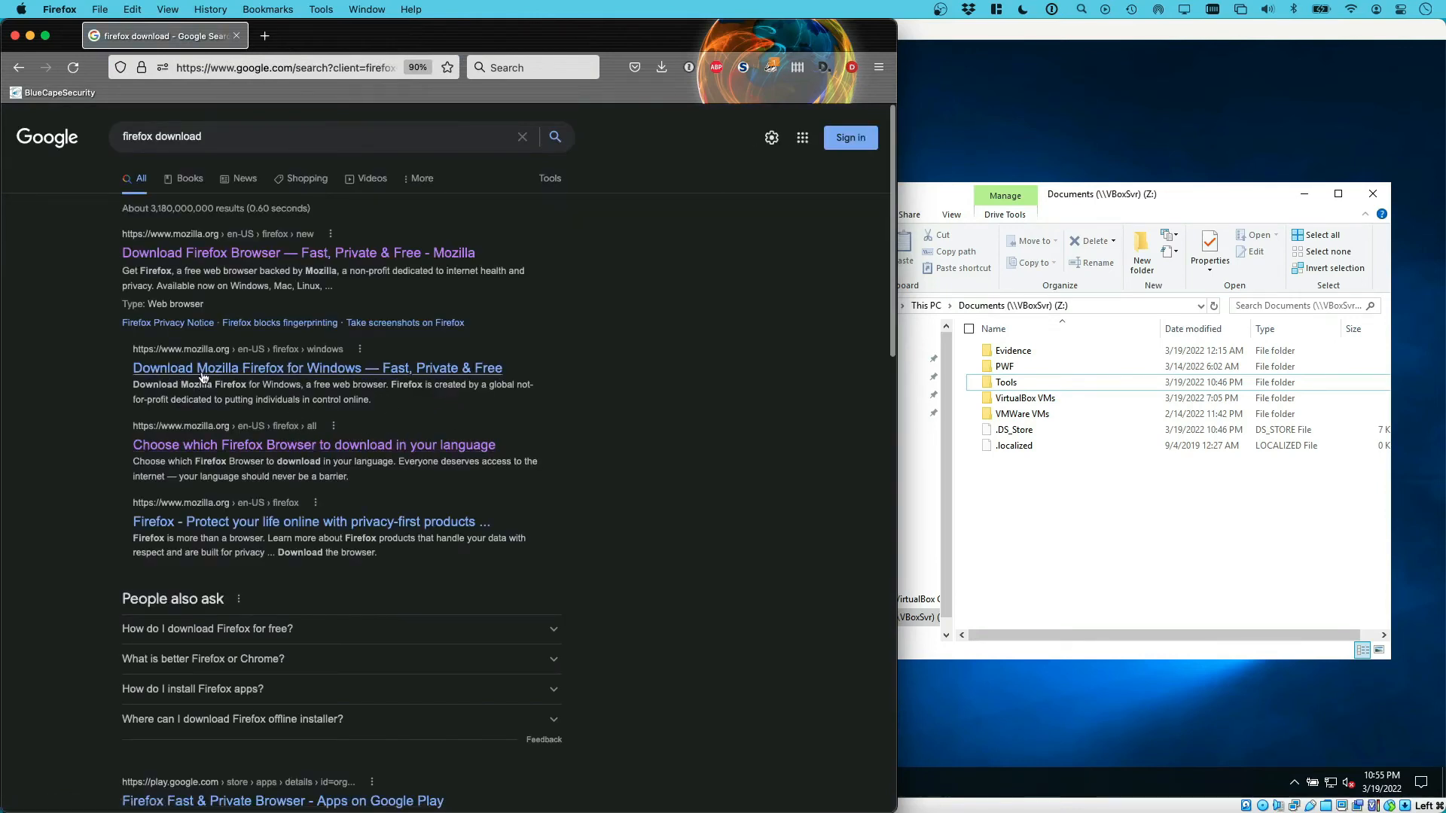
pyautogui.click(322, 260)
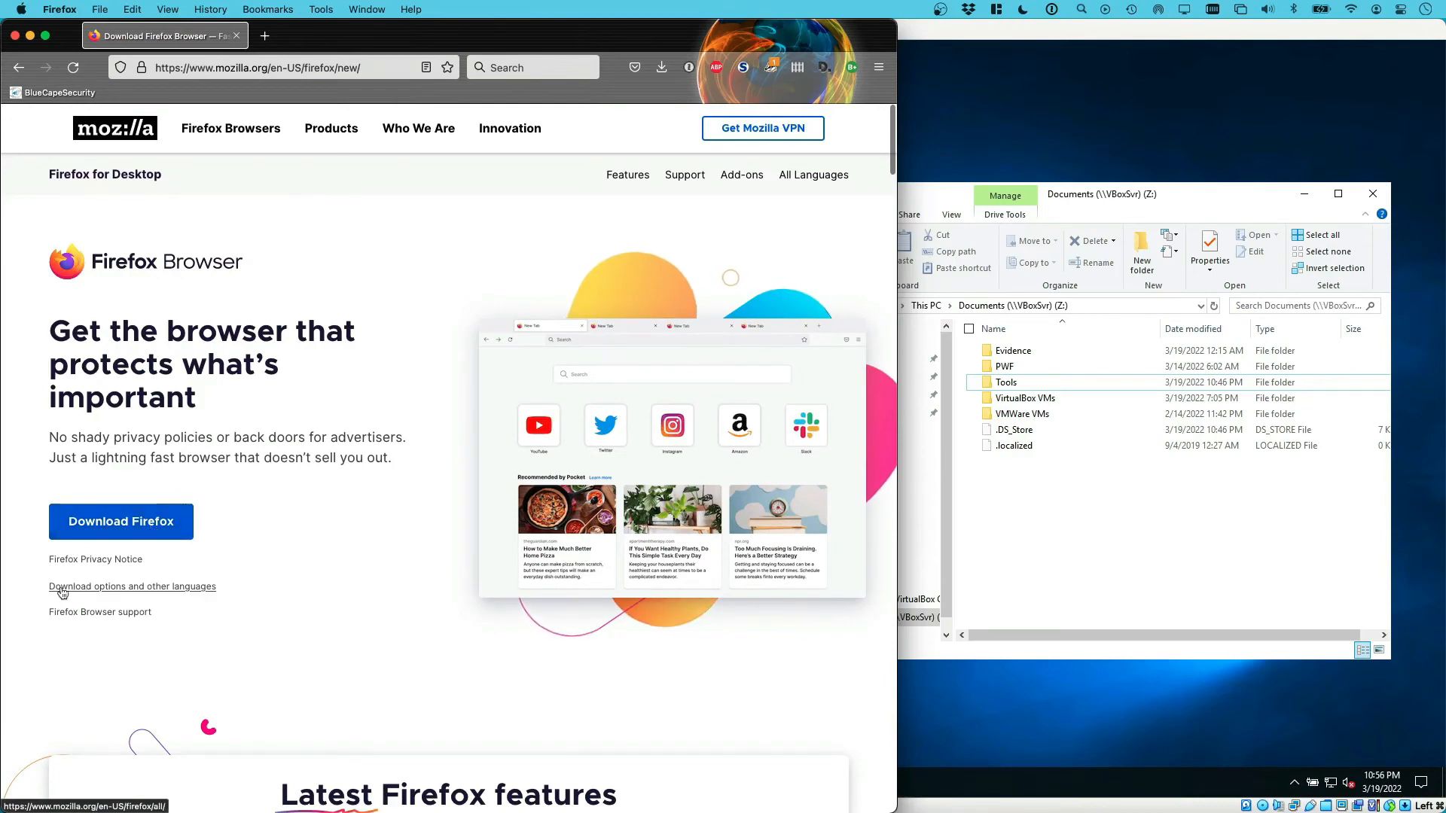
pyautogui.click(118, 593)
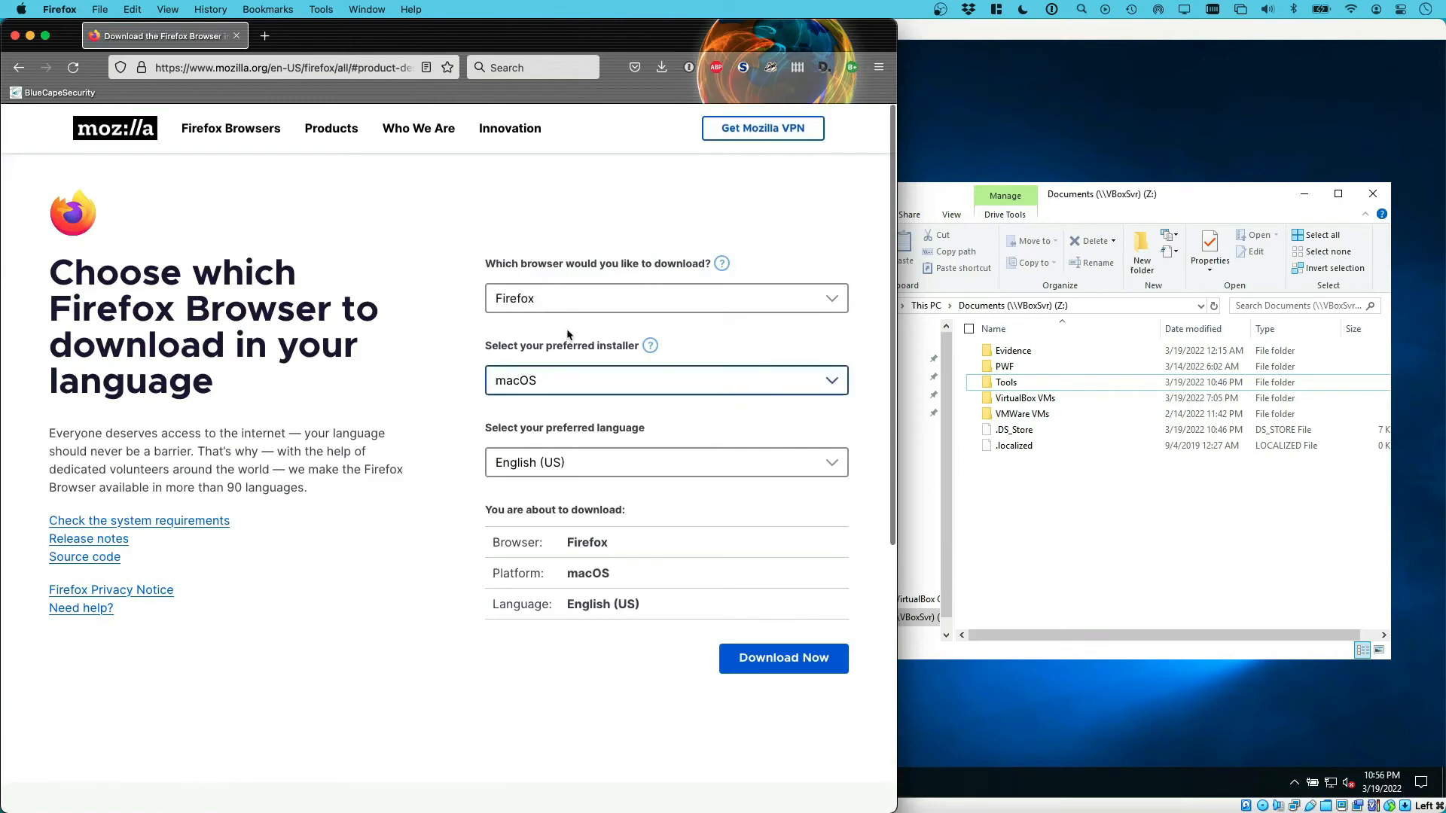
pyautogui.click(682, 385)
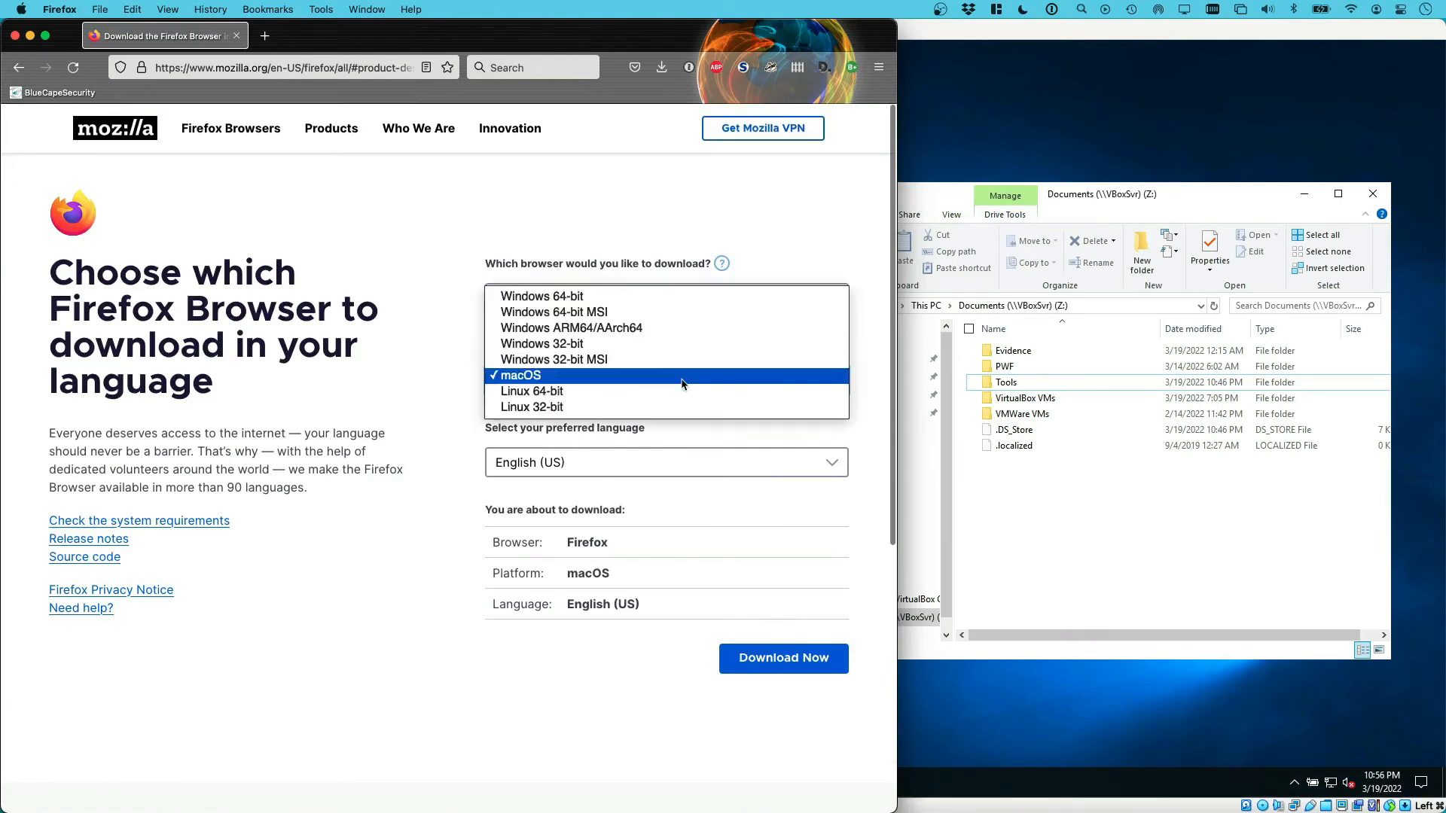
pyautogui.click(612, 298)
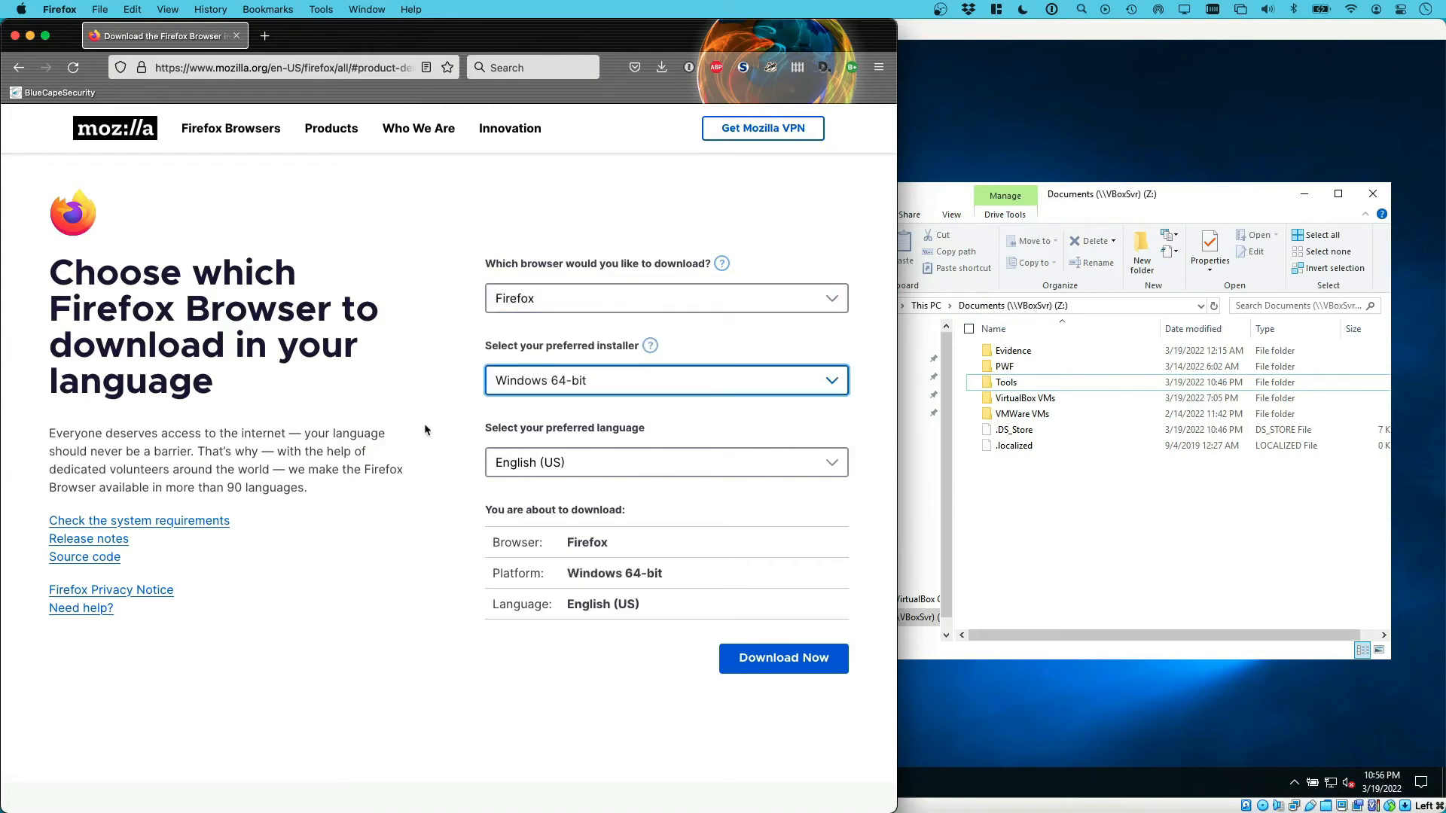
# Save Firefox Setup 98.0.1.exe into the shared Tools folder and return to the VM
pyautogui.click(783, 658)
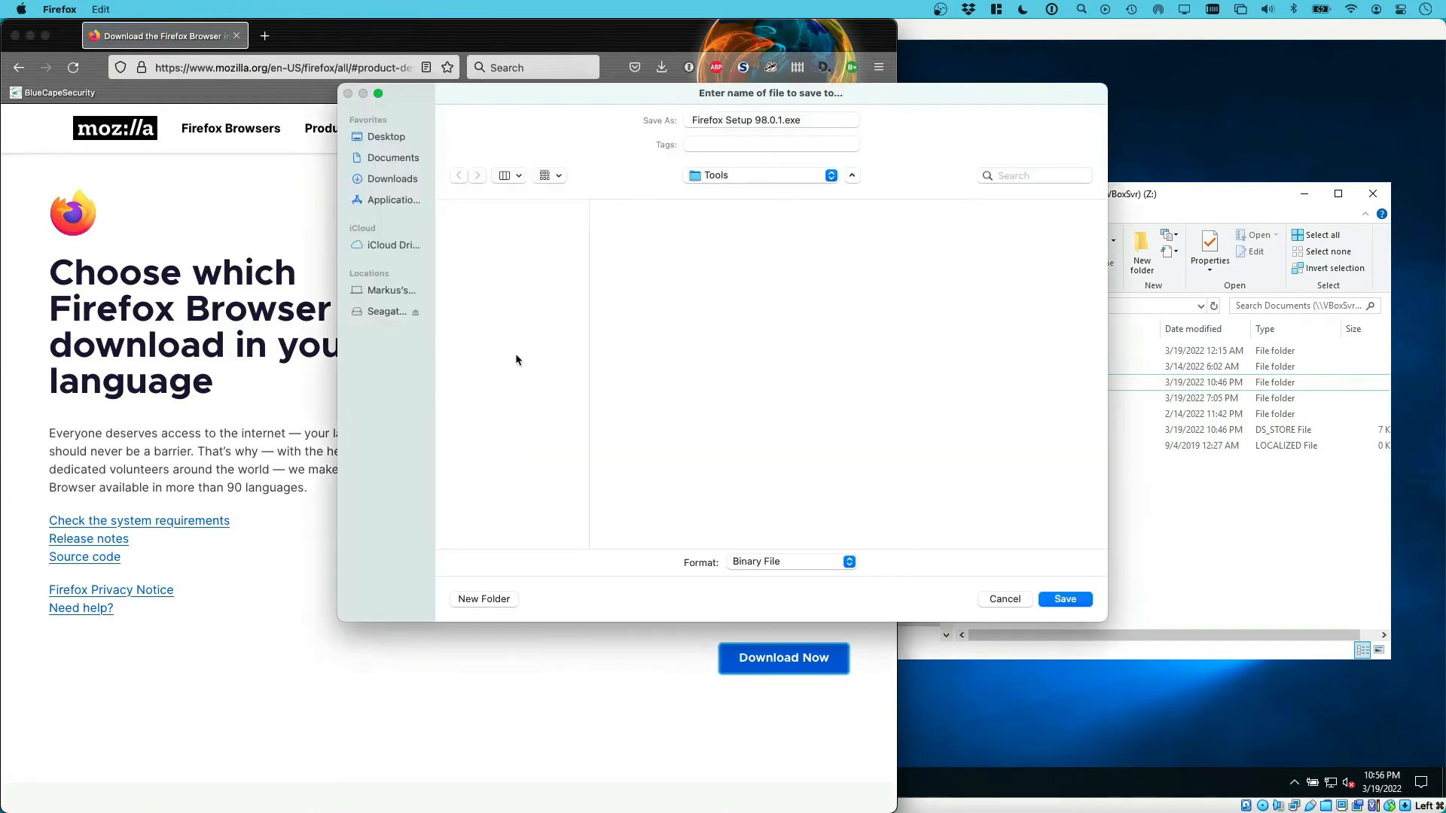
pyautogui.click(732, 176)
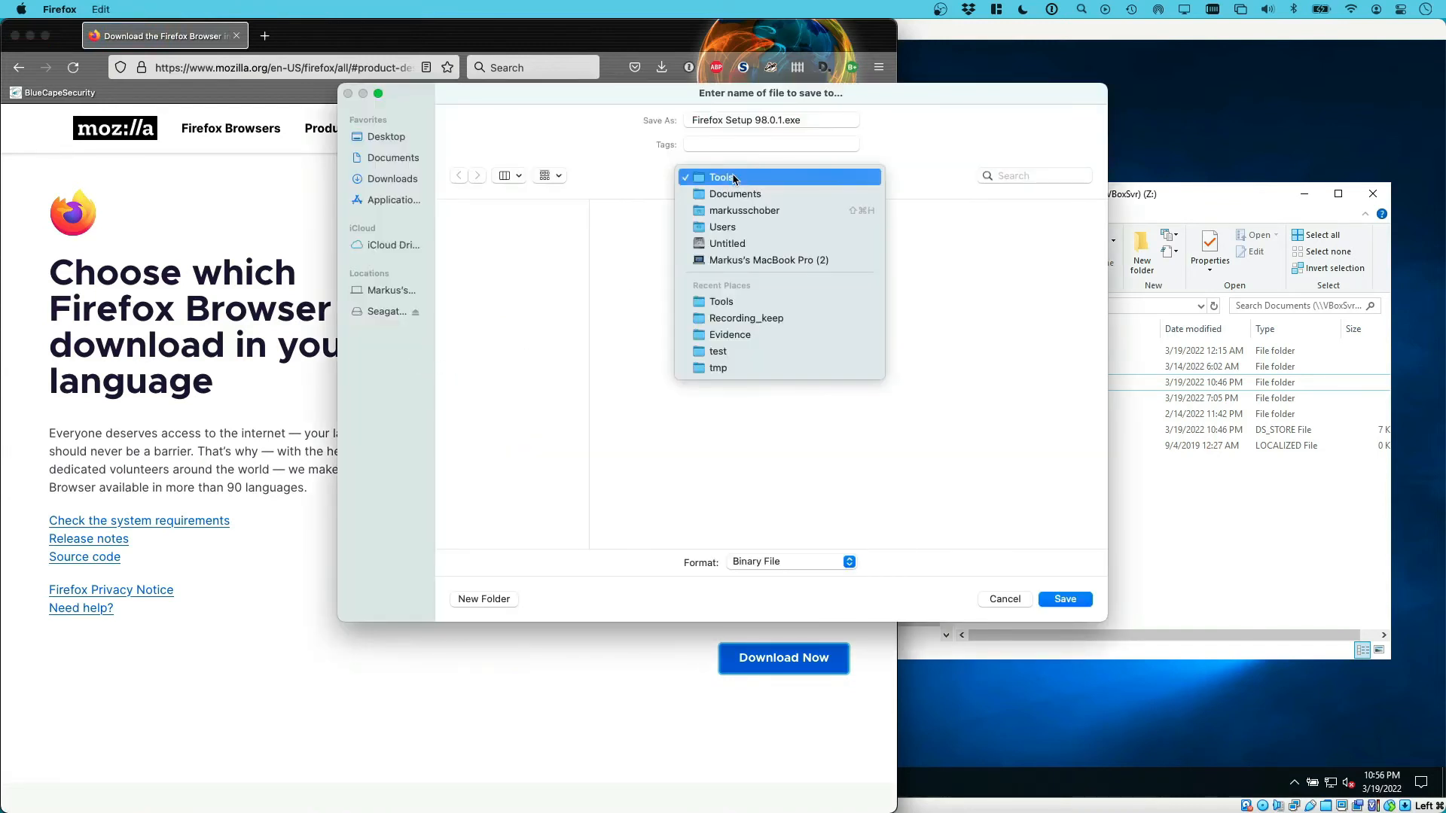
pyautogui.click(729, 181)
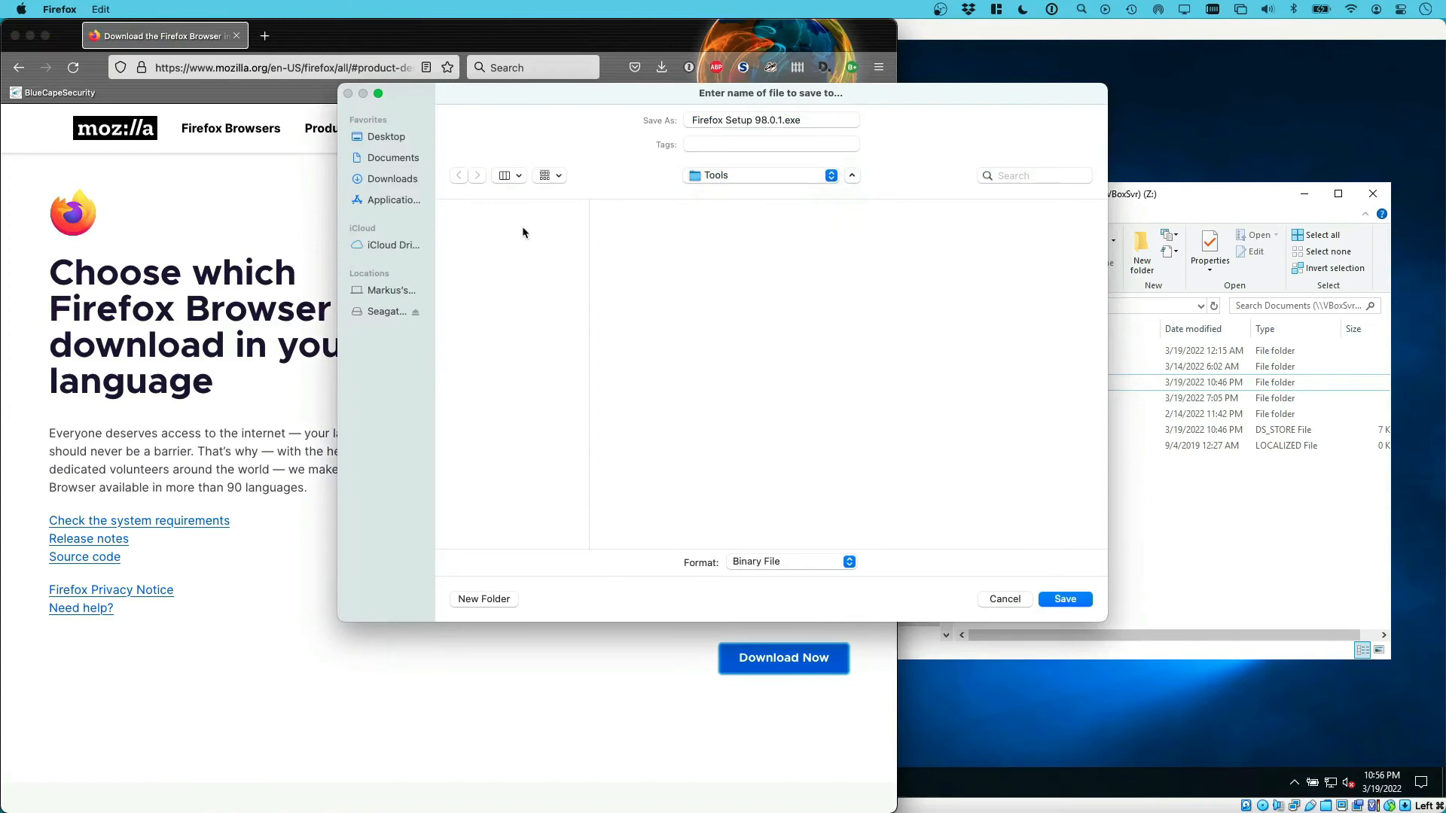
pyautogui.click(1065, 600)
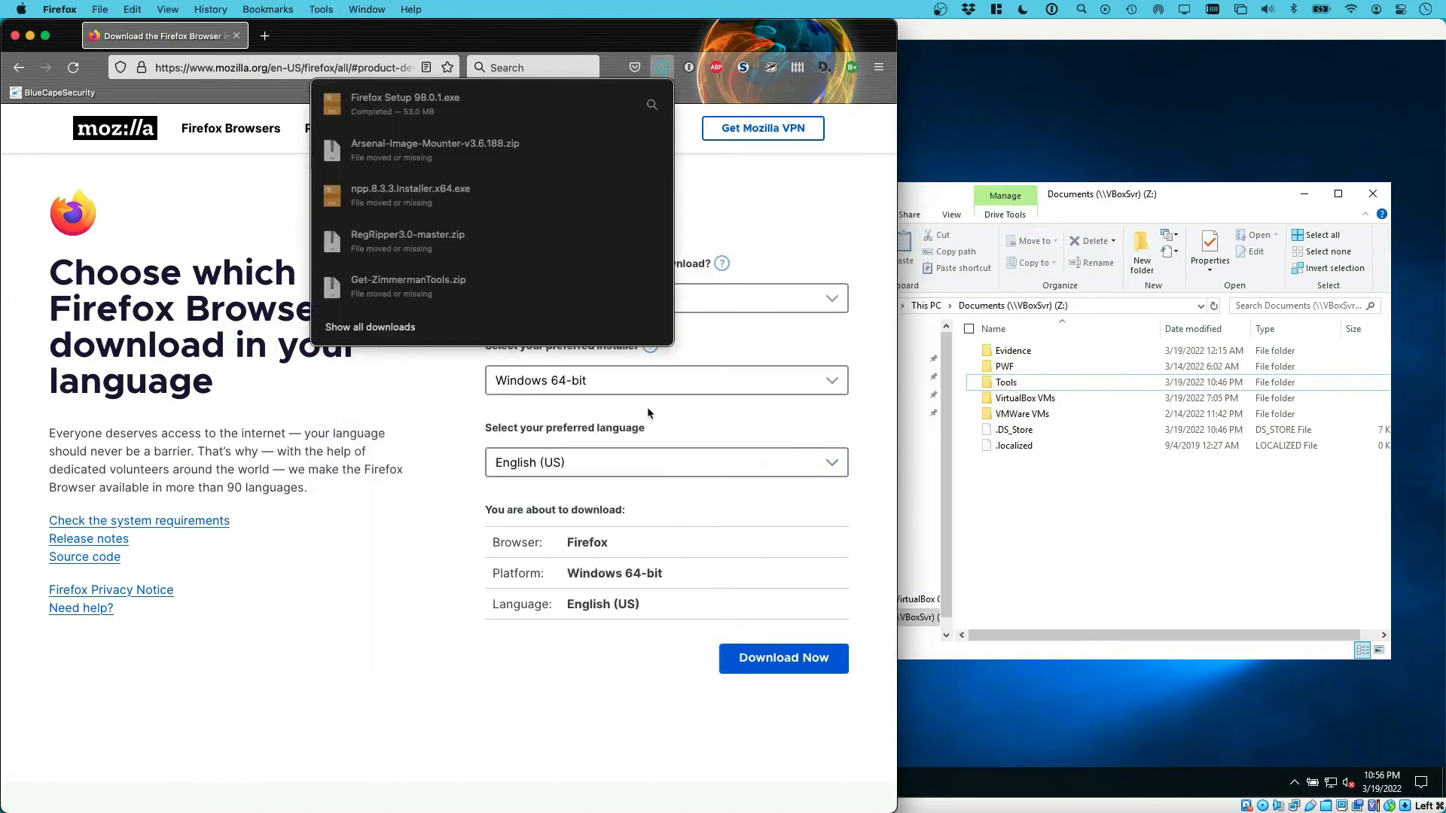
pyautogui.click(1077, 523)
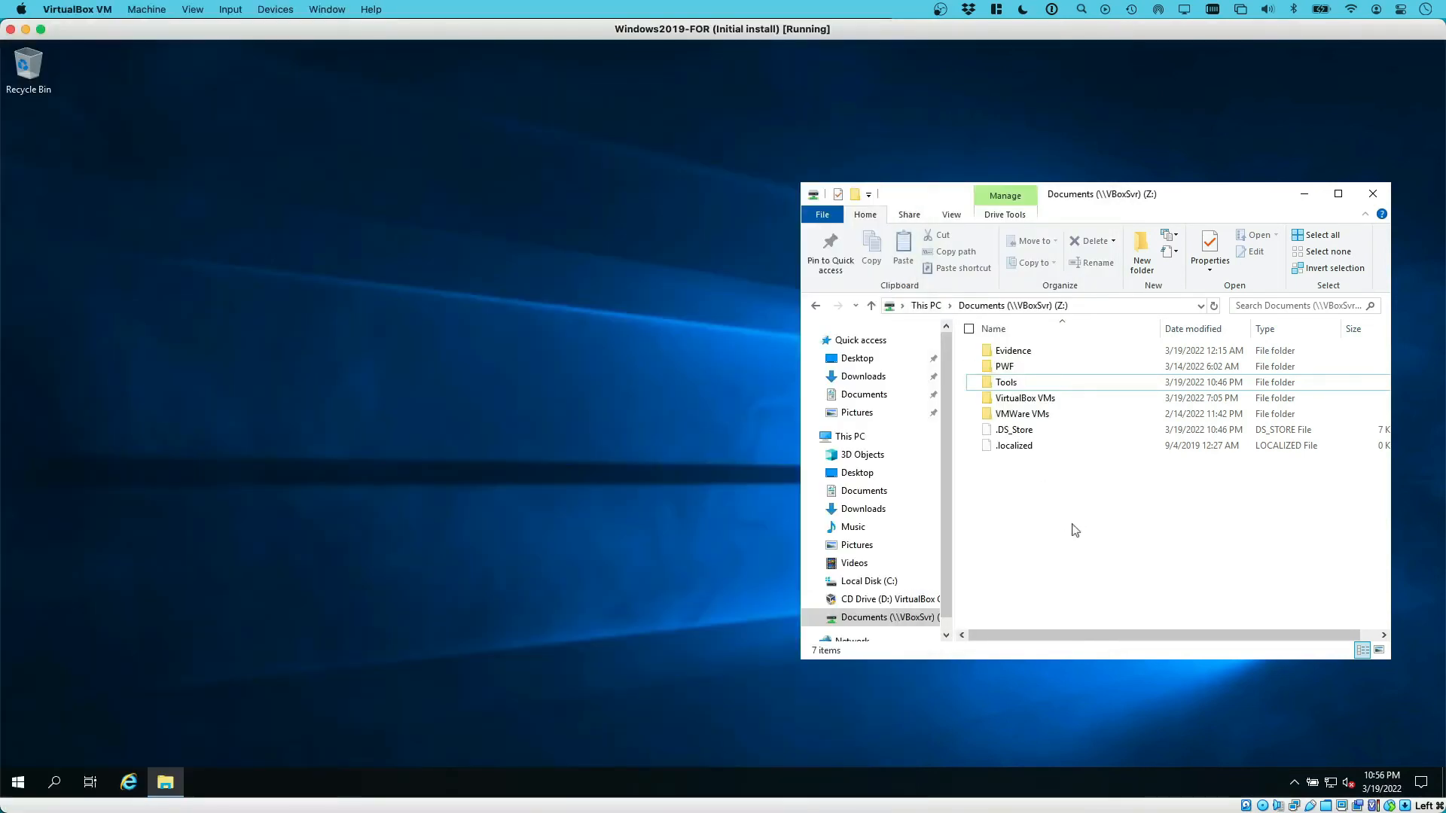
# Run Firefox Setup 98.0.1.exe from the shared Tools folder, allowing it past the security warning
pyautogui.doubleClick(1011, 384)
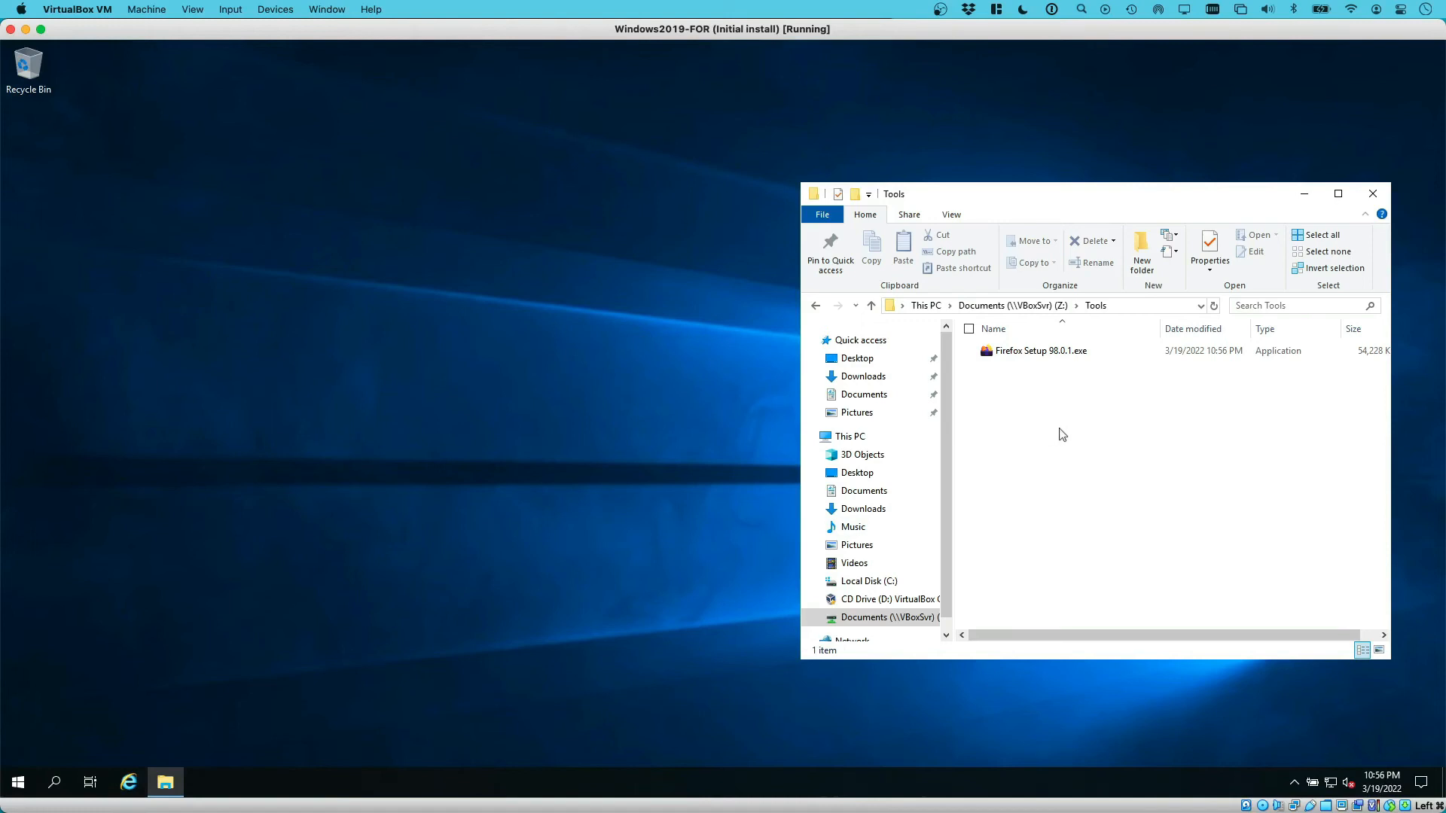
pyautogui.click(1055, 355)
pyautogui.doubleClick(1056, 353)
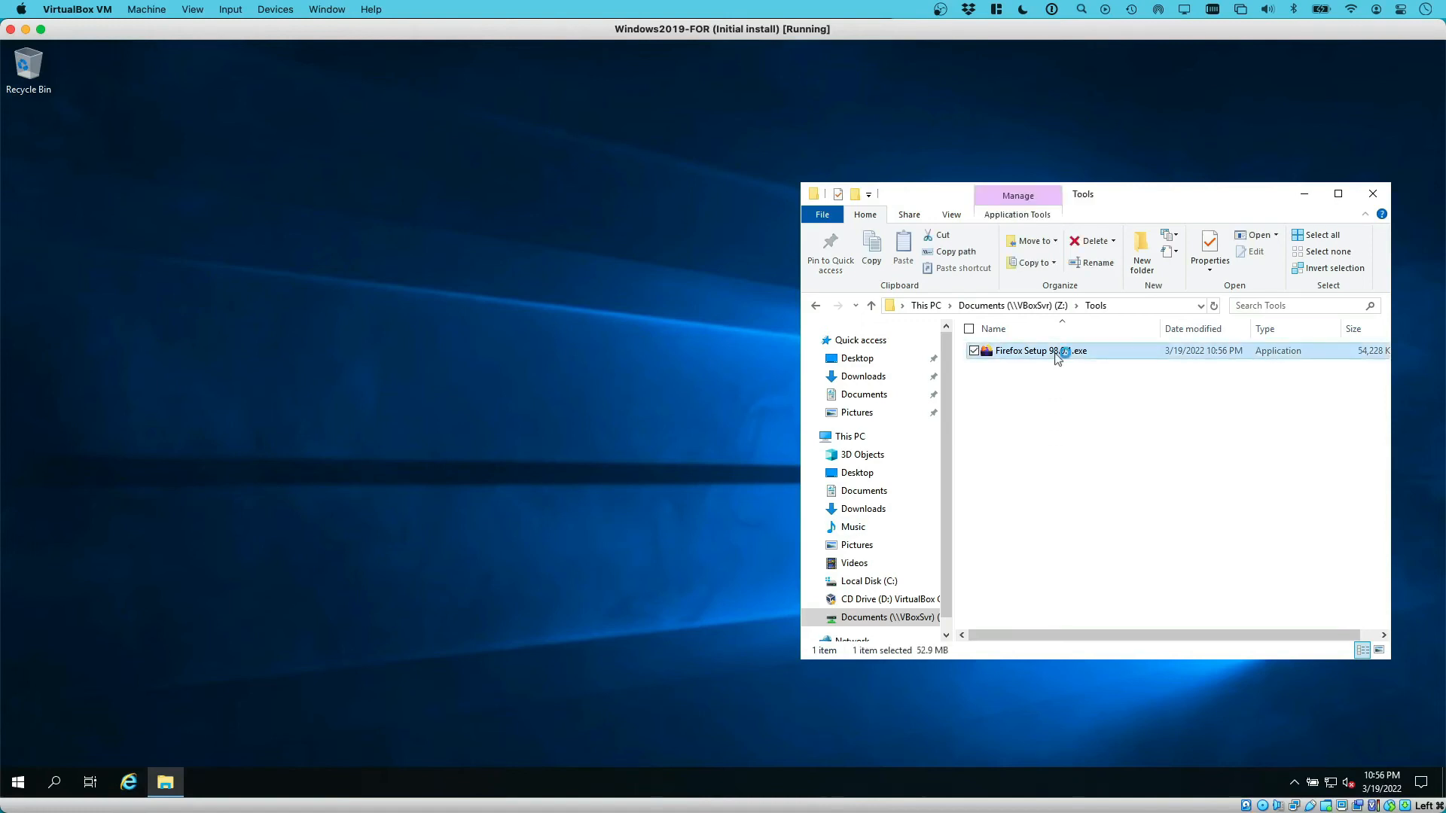
pyautogui.click(771, 426)
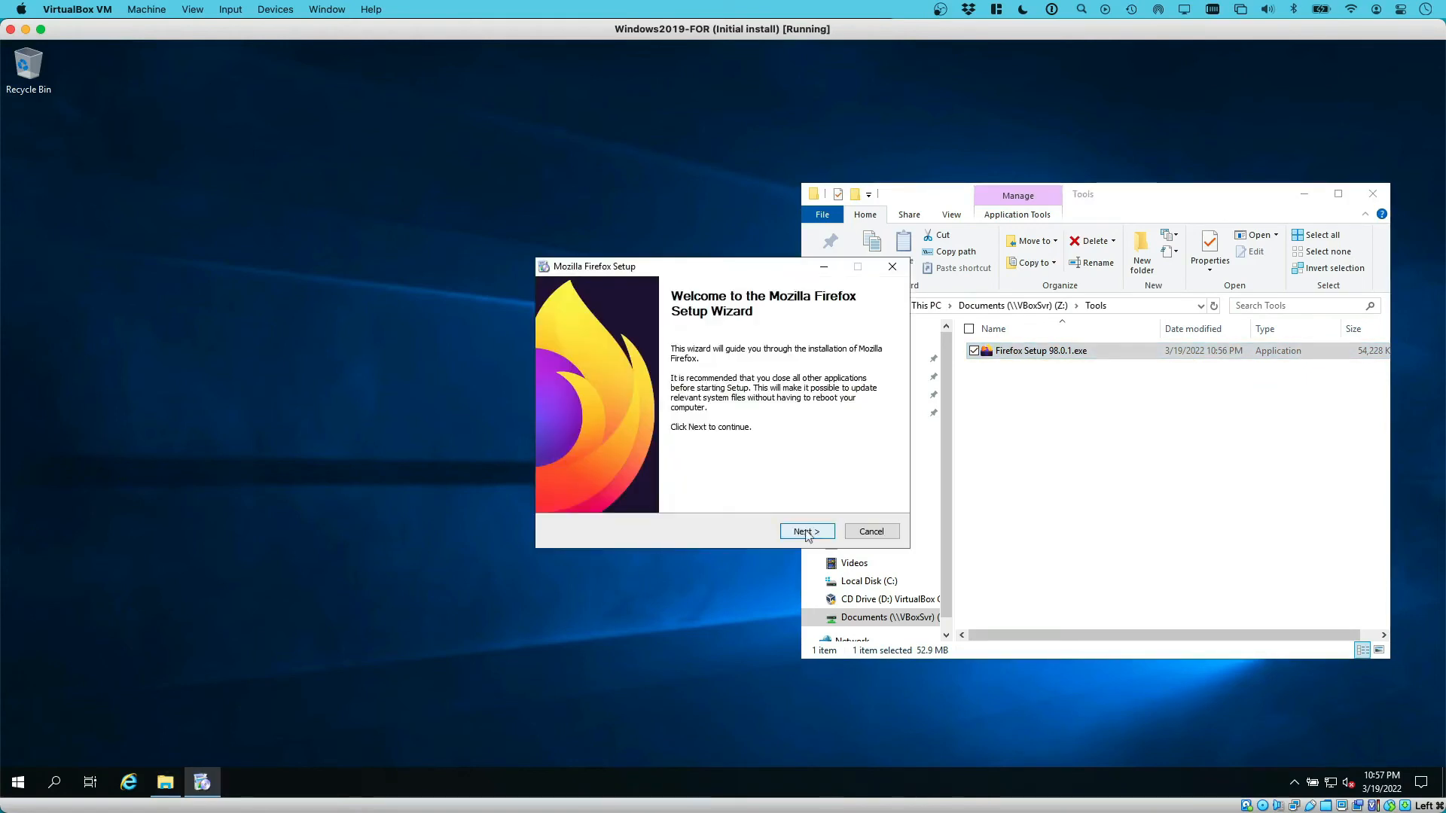
# Complete the Firefox wizard with the Standard setup into C:\Program Files\Mozilla Firefox
pyautogui.click(806, 532)
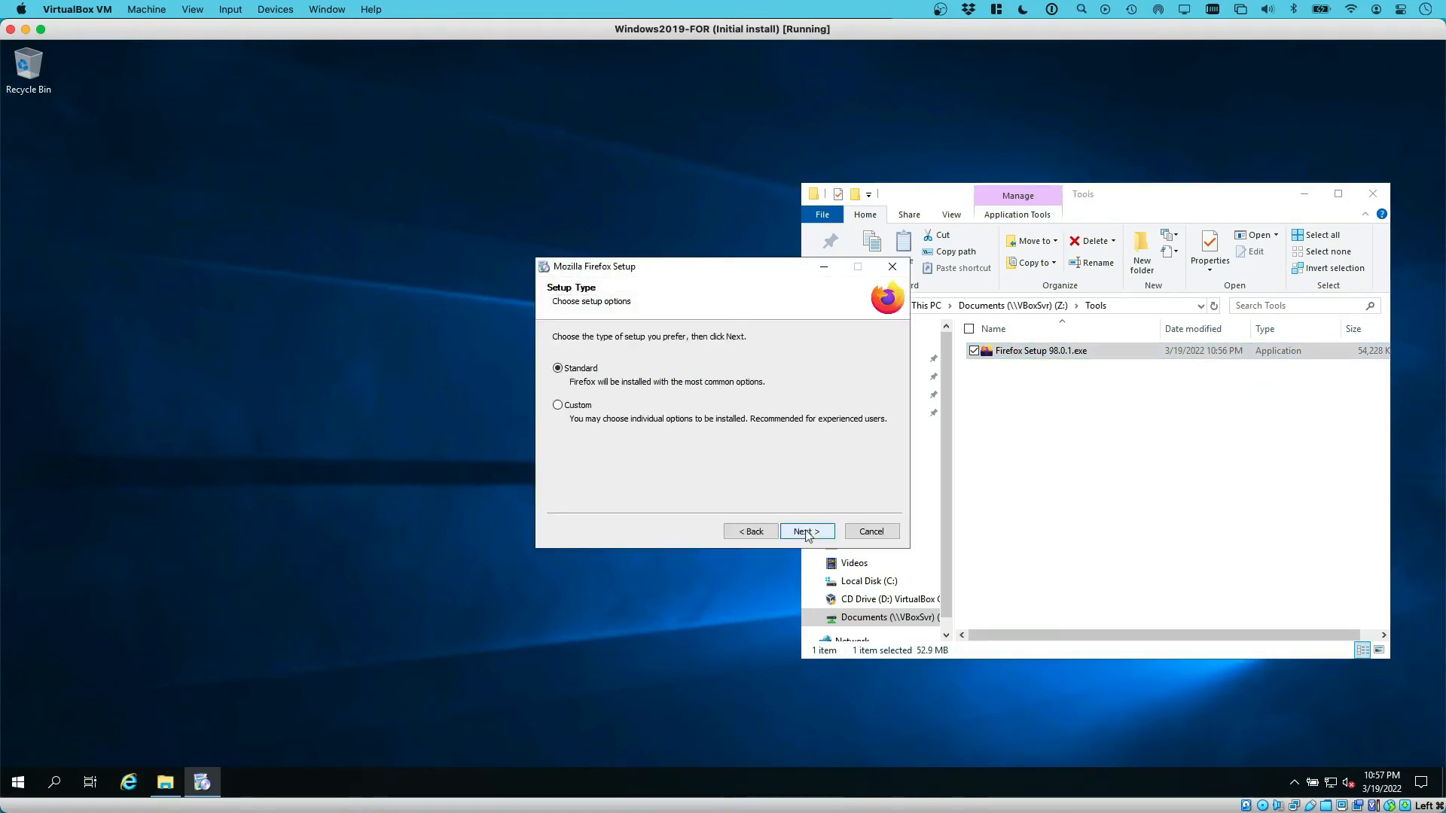
pyautogui.click(806, 532)
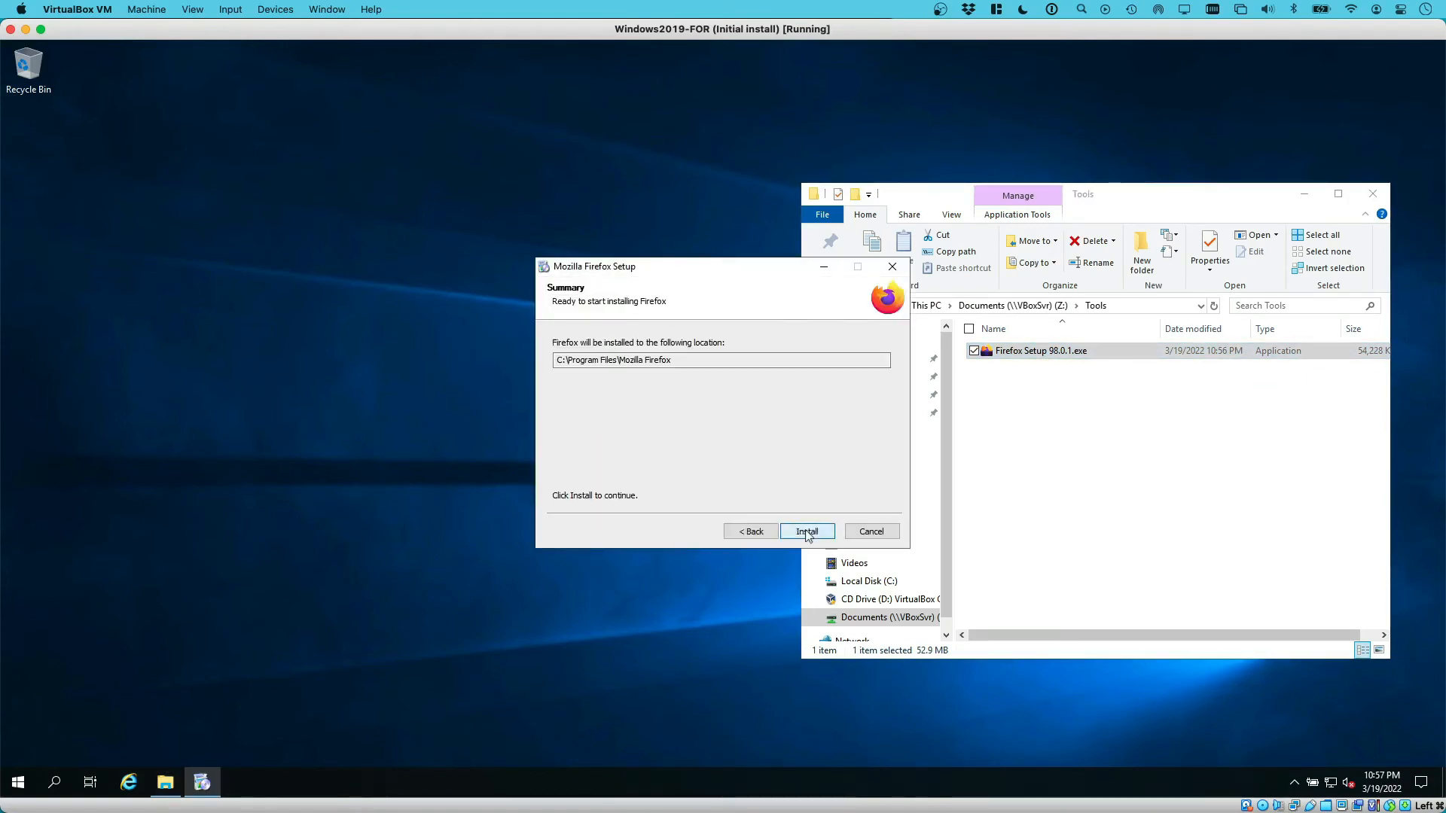
pyautogui.click(807, 531)
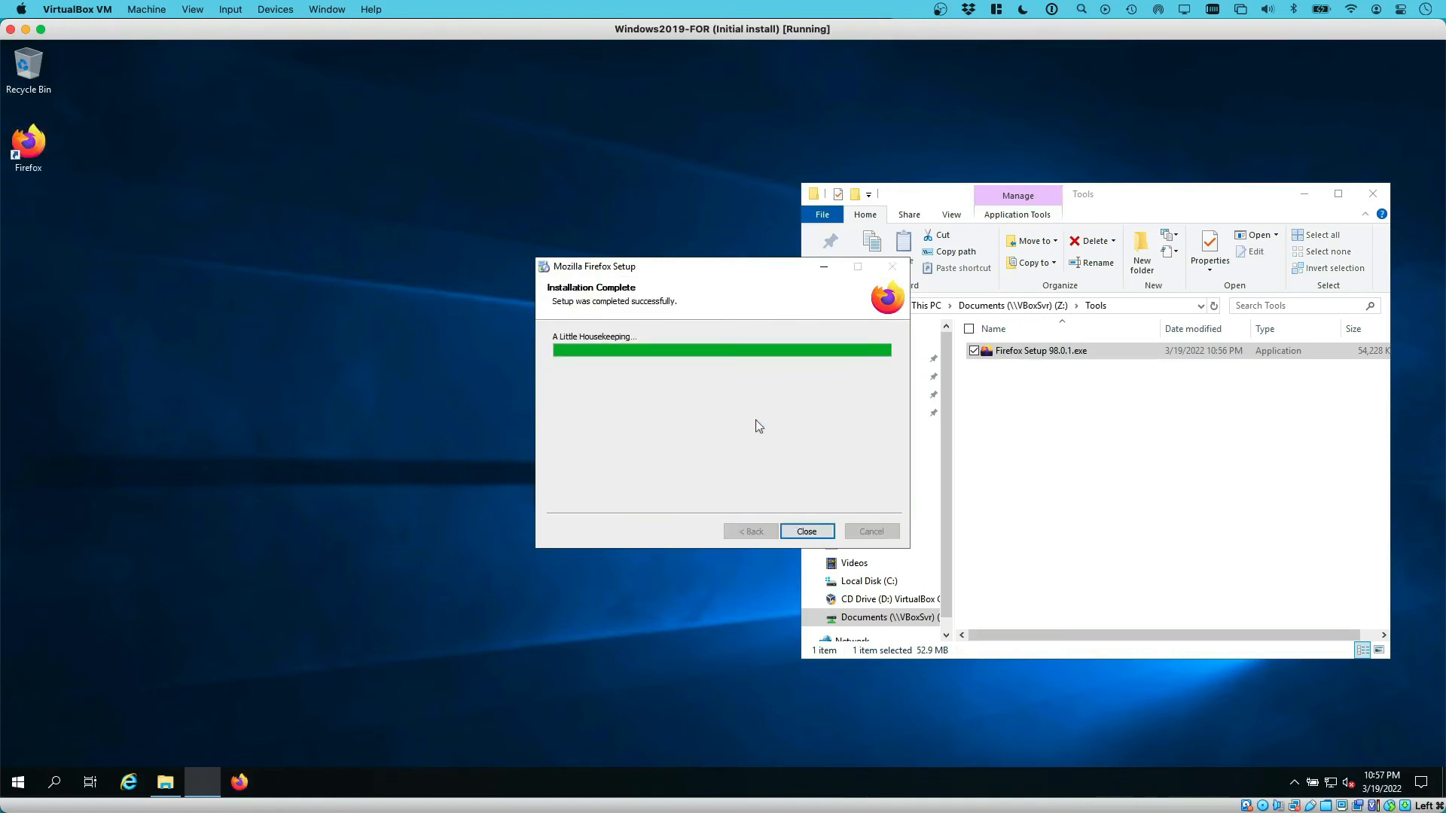
pyautogui.click(807, 531)
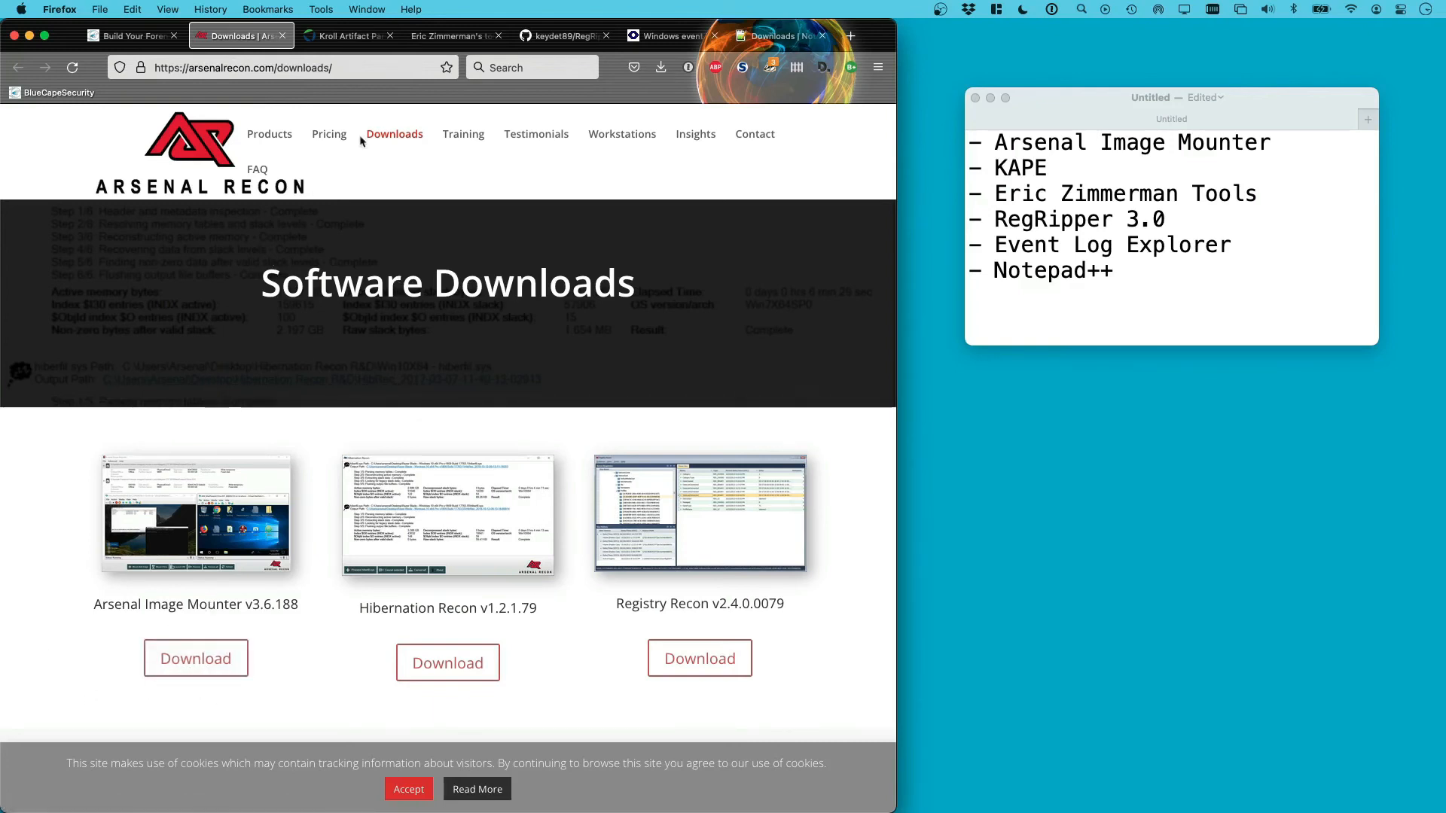
# Look through the Download KAPE form on the Kroll tab, then open Eric Zimmerman's tools page
pyautogui.click(345, 39)
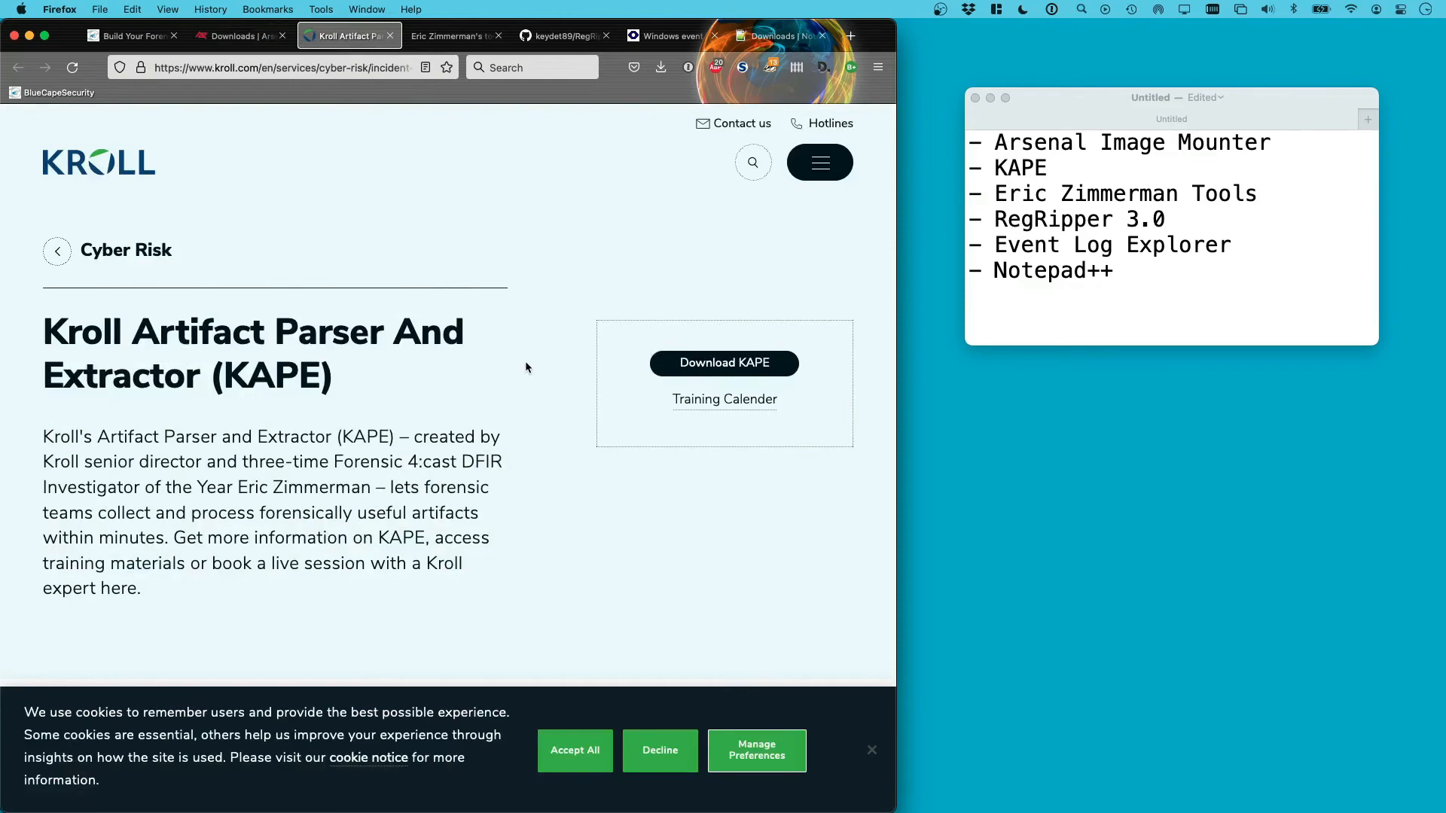
pyautogui.click(694, 364)
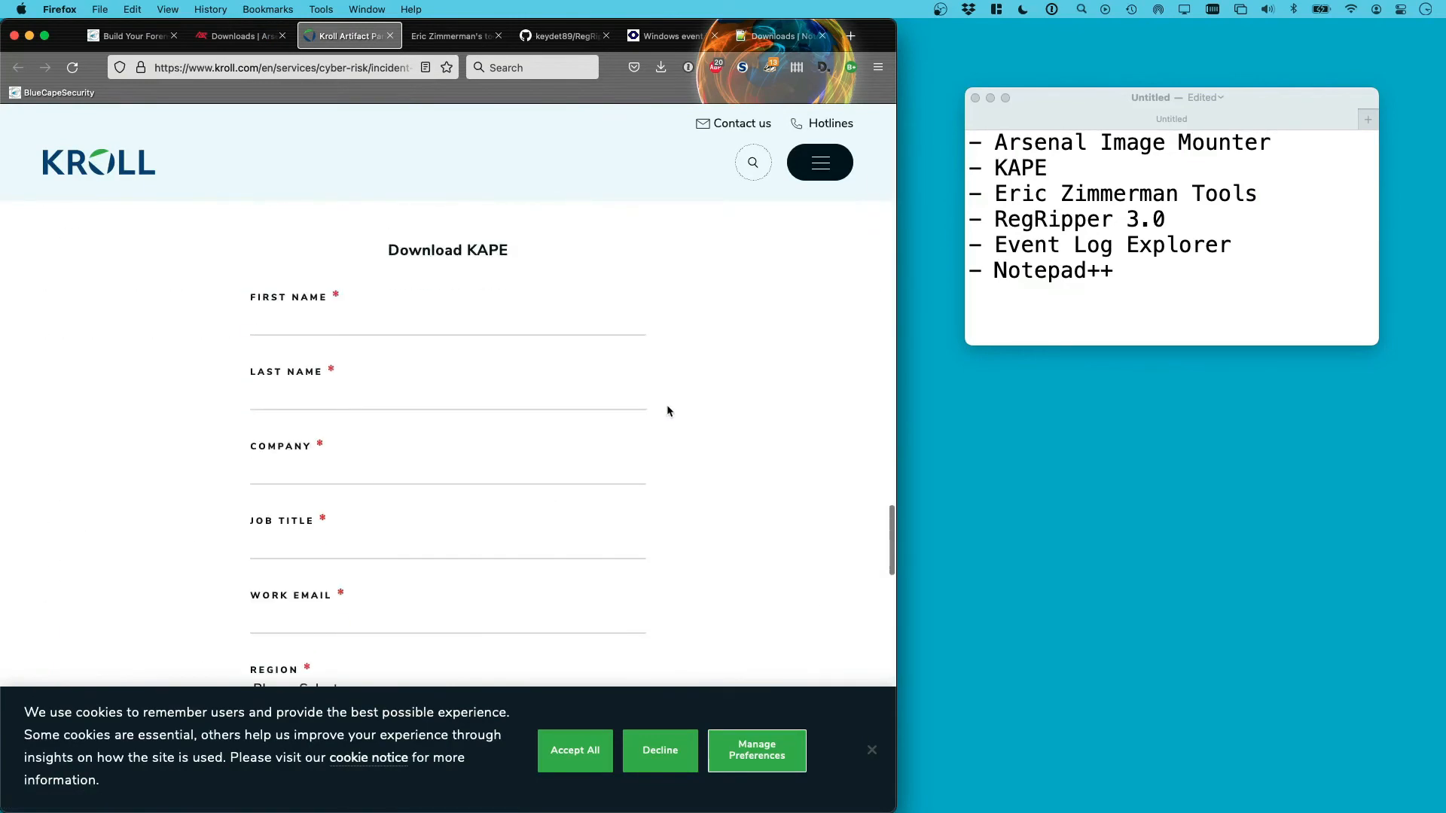
pyautogui.scroll(-3, 552, 354)
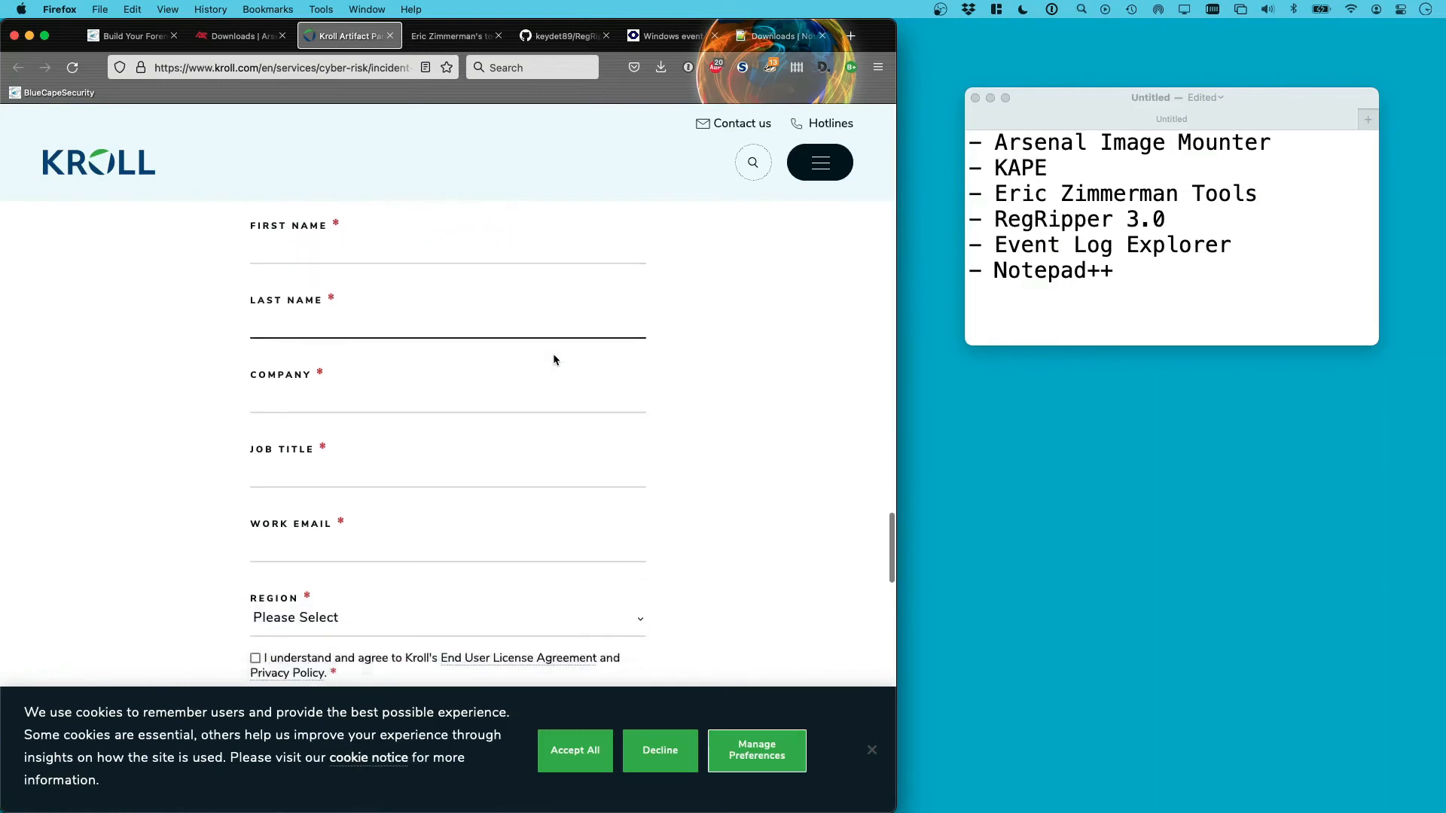
pyautogui.scroll(-2, 625, 362)
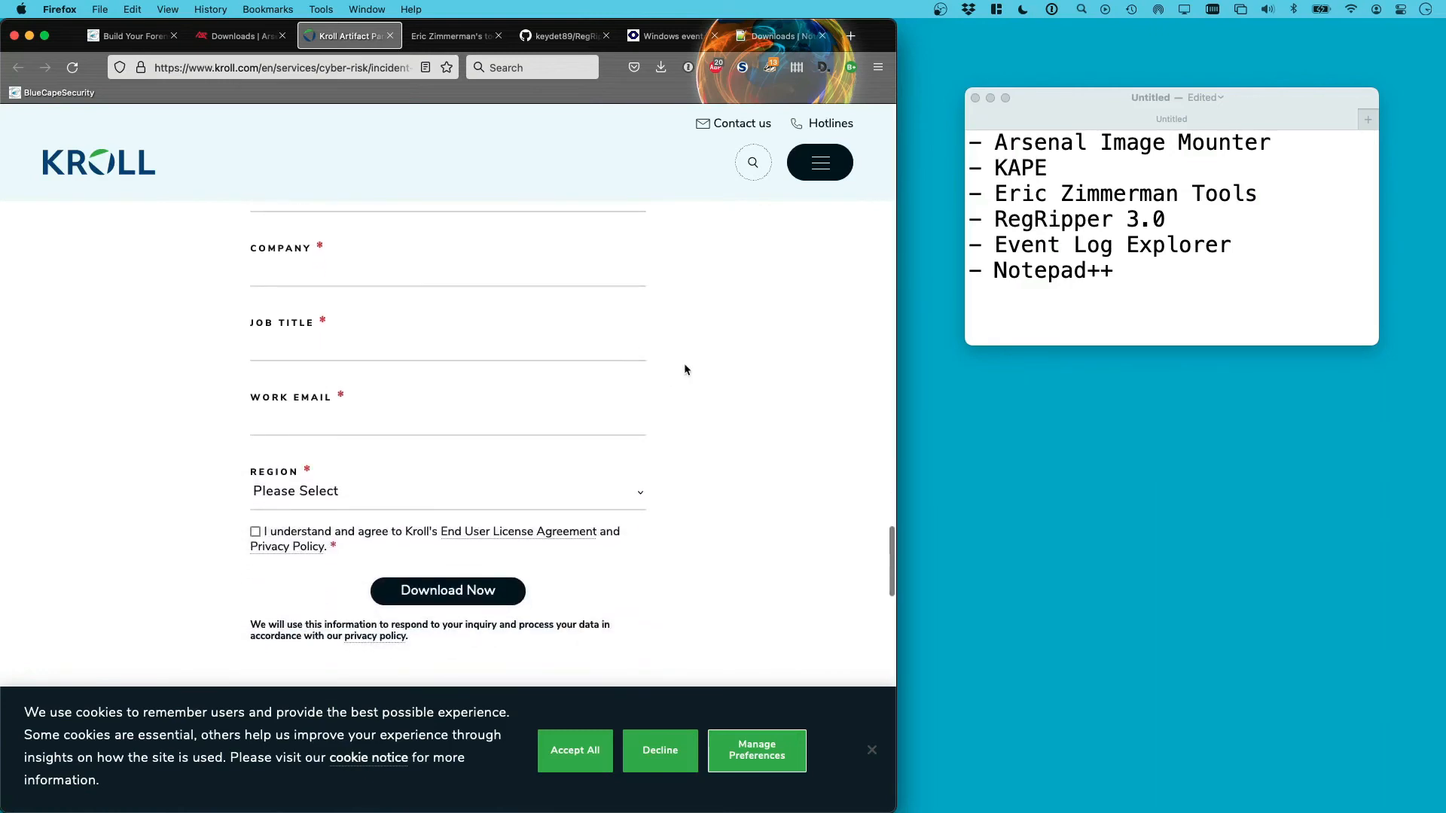
pyautogui.click(457, 39)
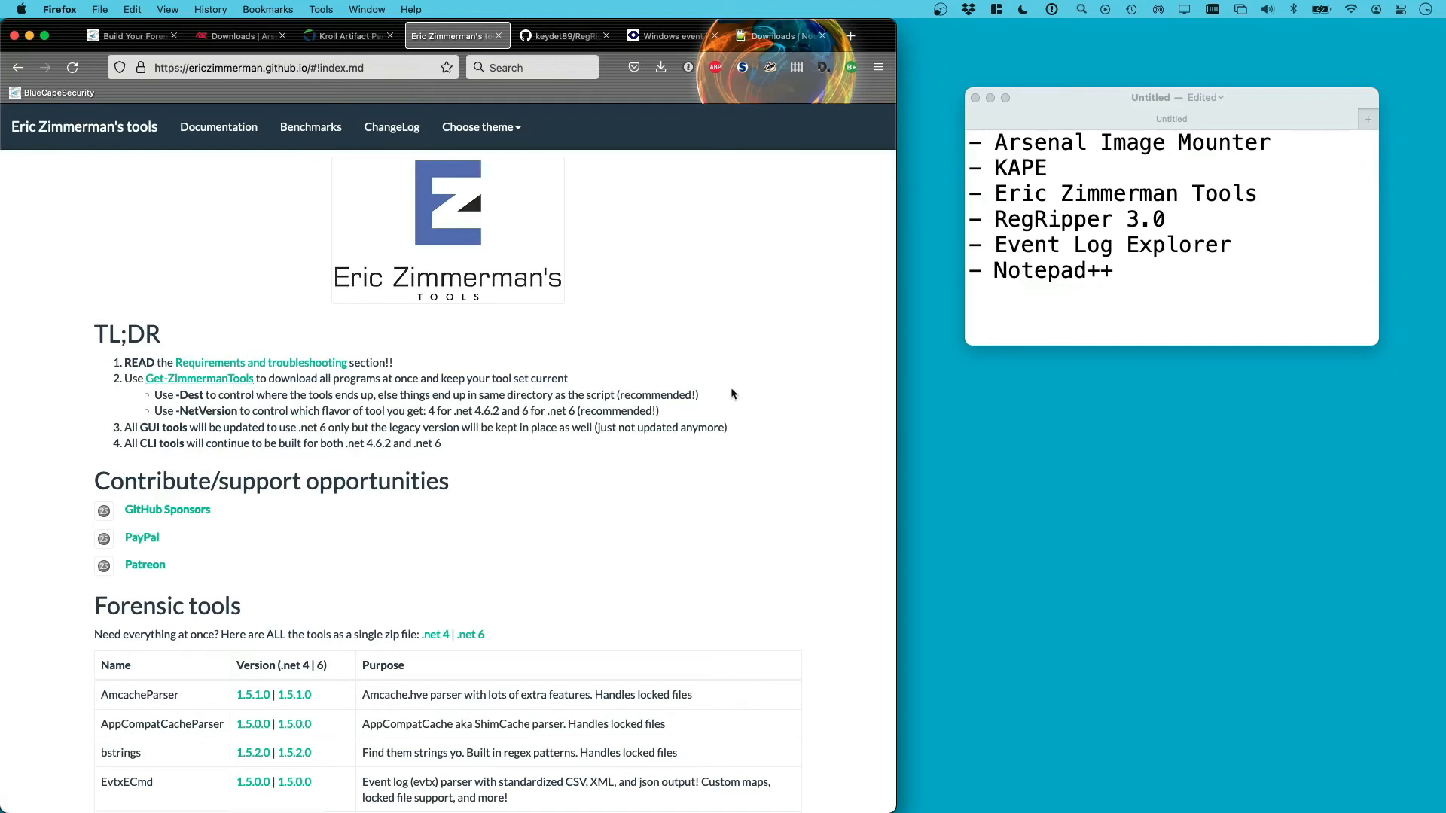
# Check RegRipper3.0's Code download options and Event Log Explorer's download form with Home use selected
pyautogui.click(581, 45)
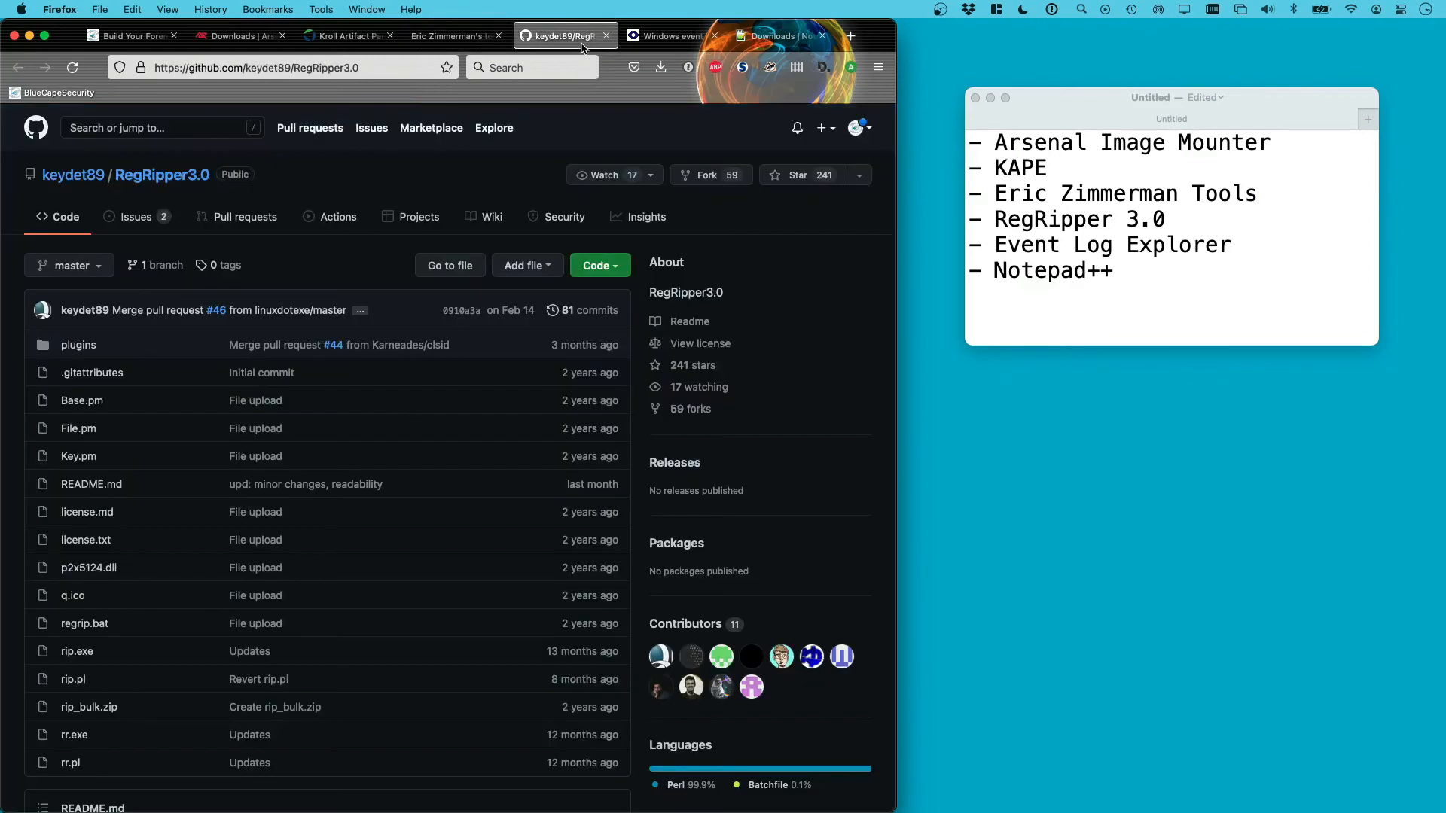
pyautogui.click(615, 270)
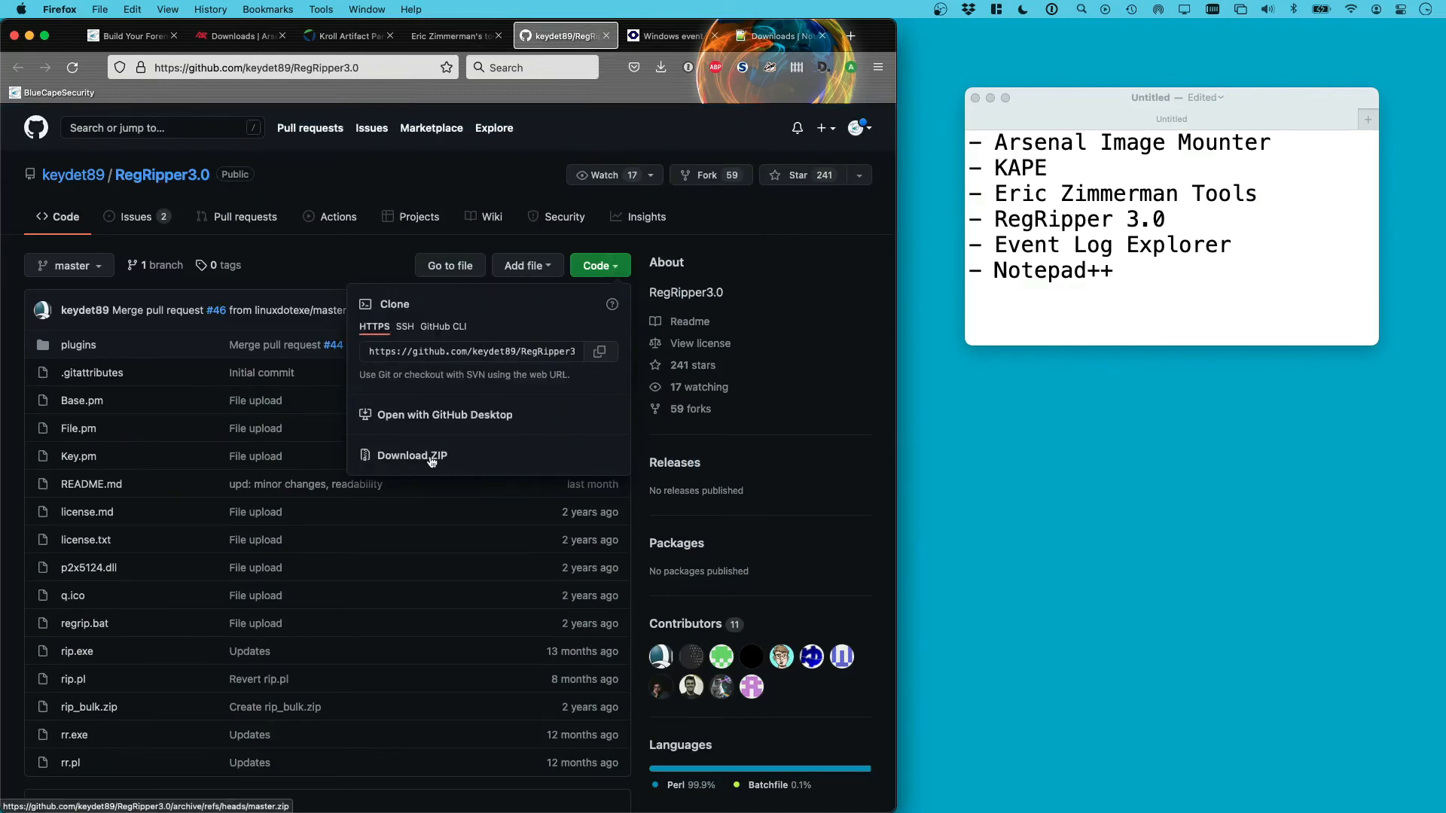
pyautogui.click(671, 34)
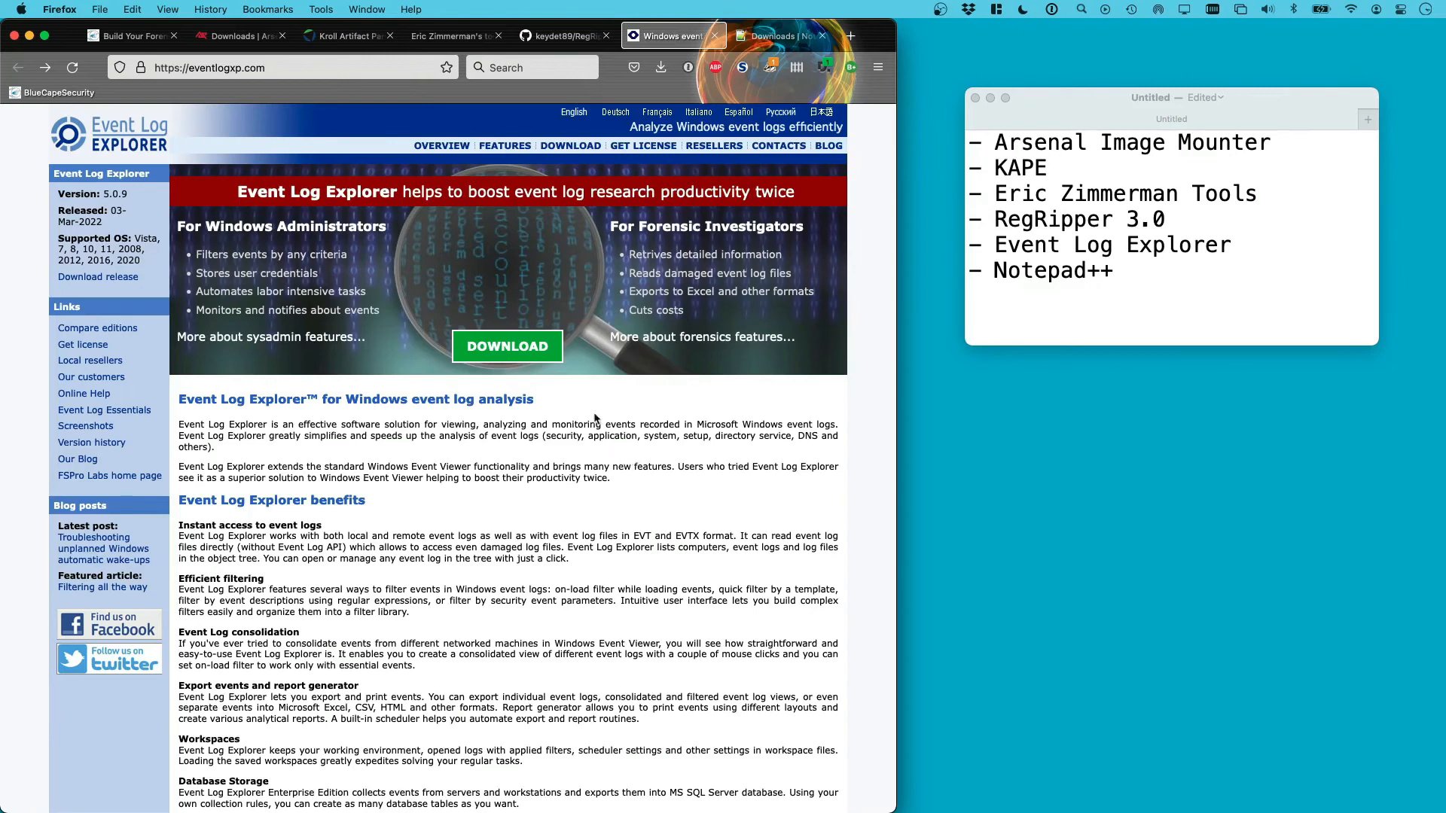
pyautogui.click(514, 352)
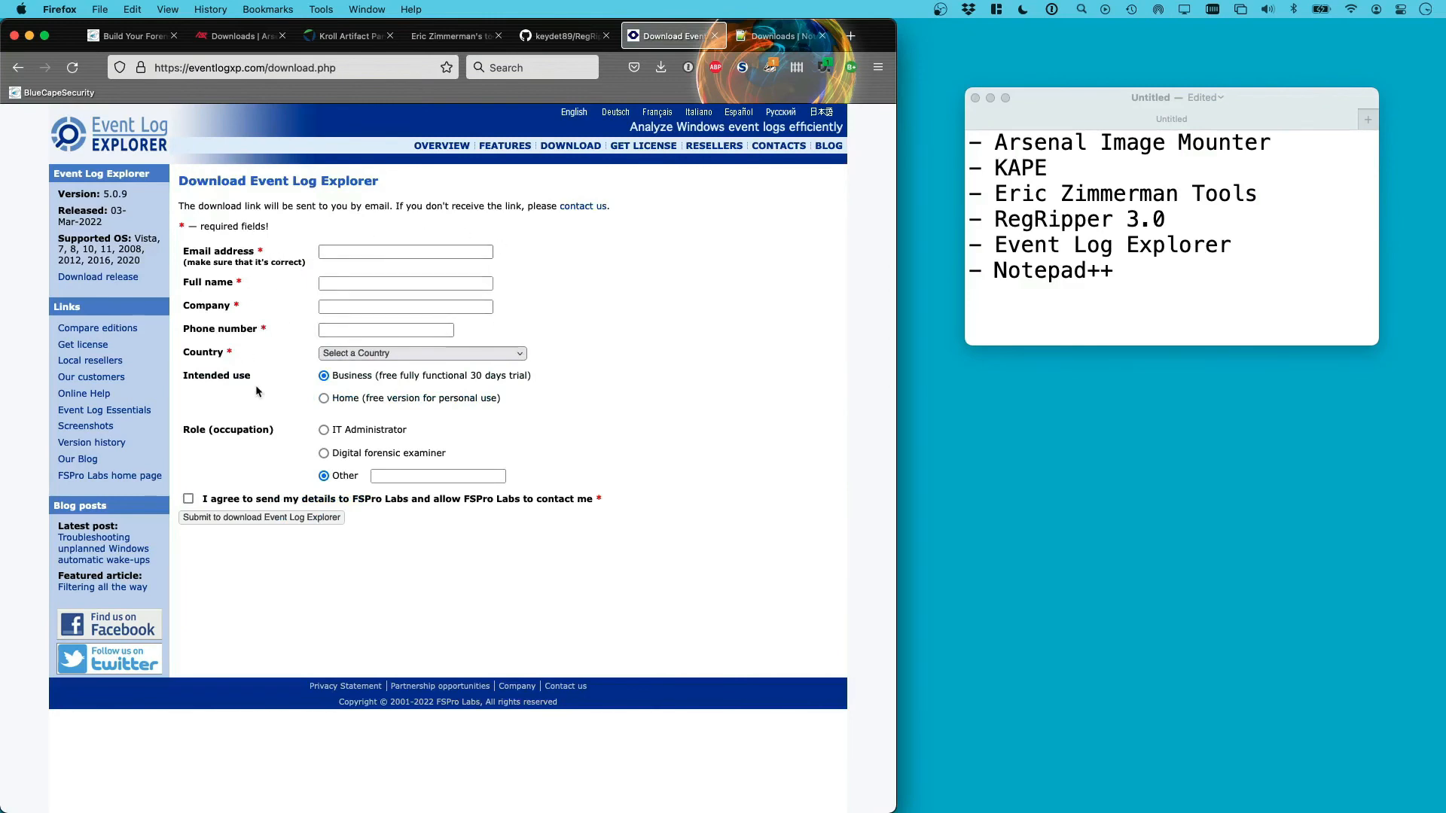
pyautogui.click(325, 398)
pyautogui.click(783, 36)
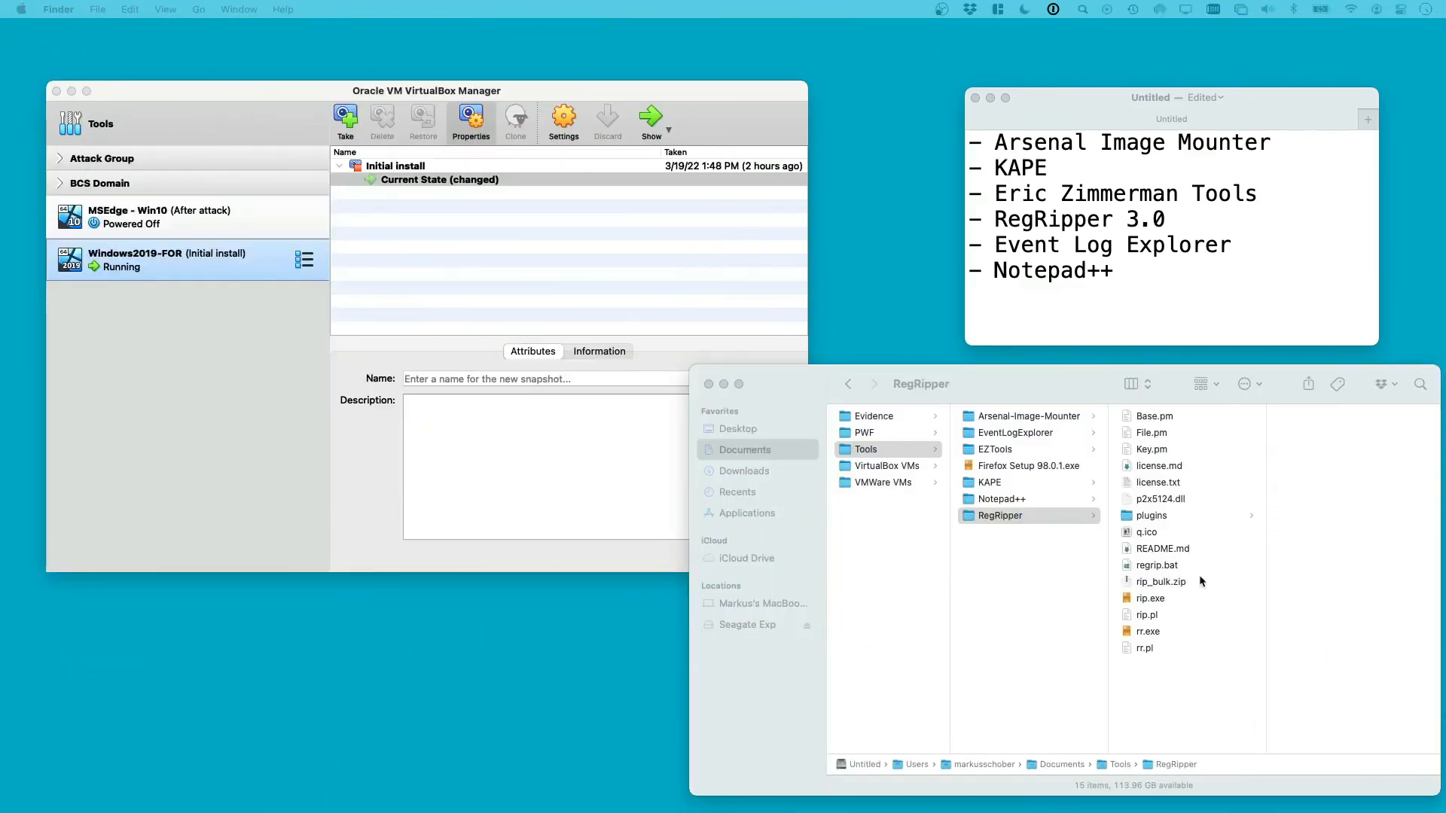
# Browse RegRipper, Notepad++, KAPE, EZTools, EventLogExplorer and Arsenal-Image-Mounter in column view, ending on Tools
pyautogui.click(907, 557)
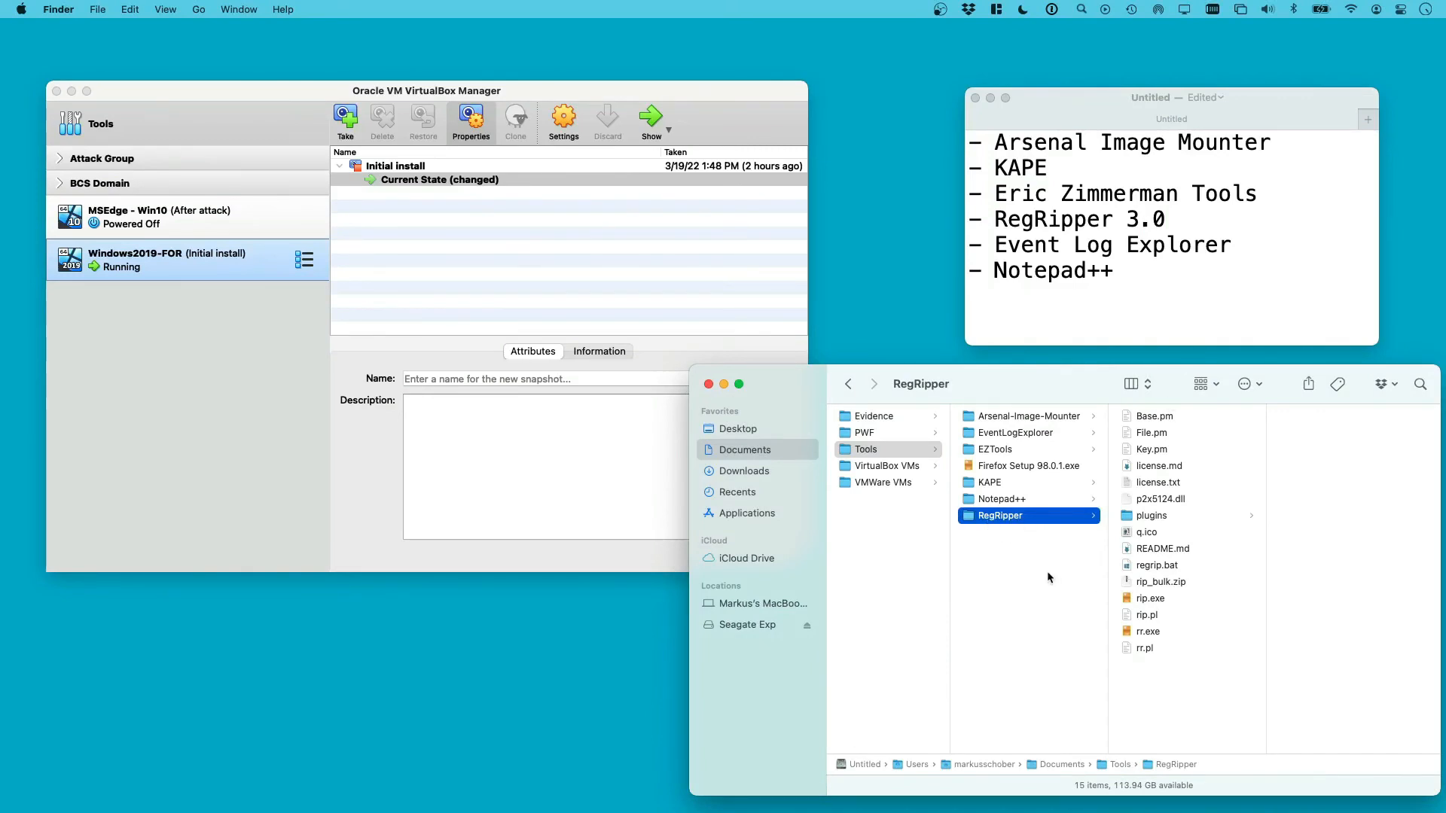
pyautogui.click(1005, 501)
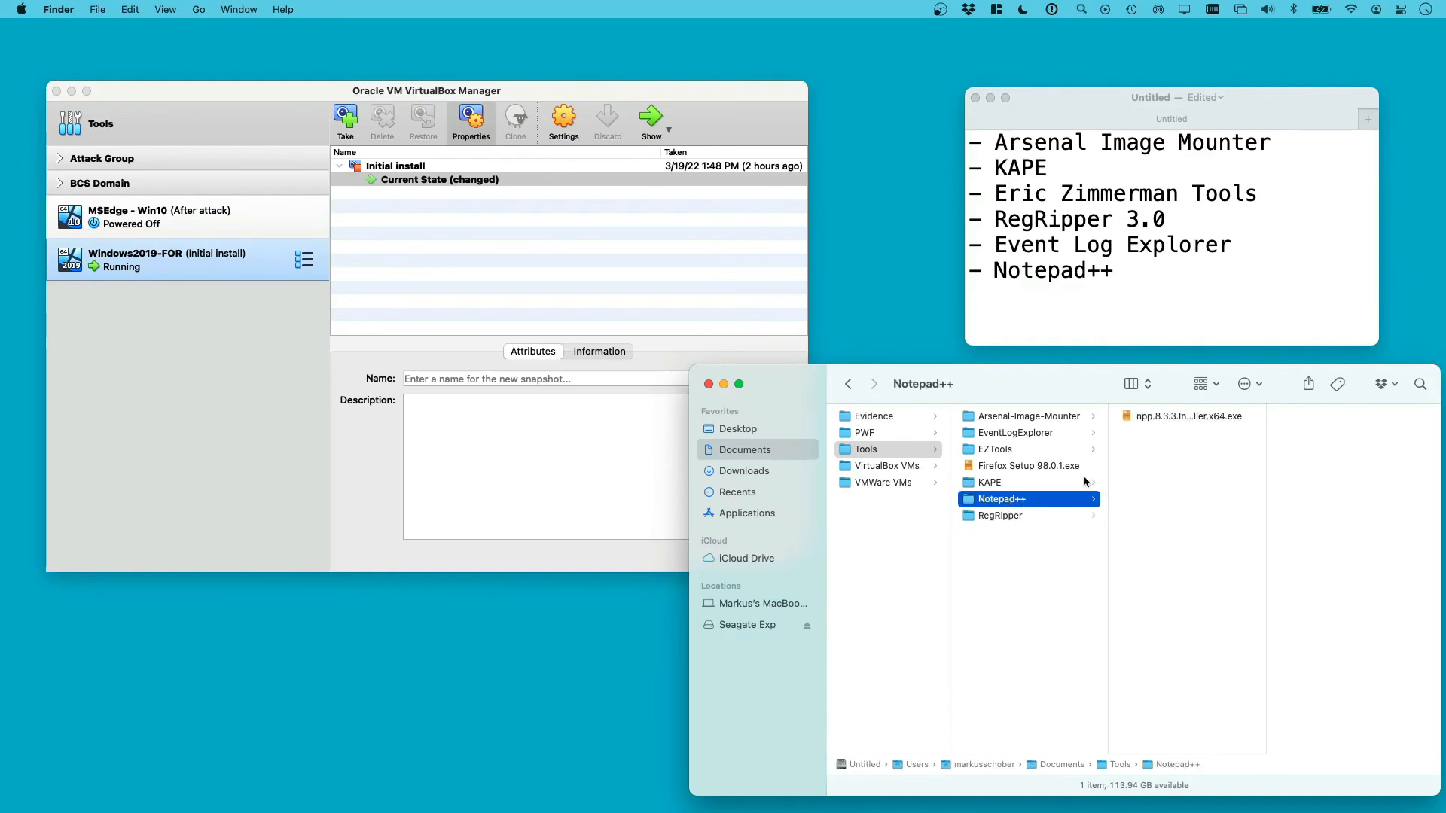
pyautogui.click(994, 484)
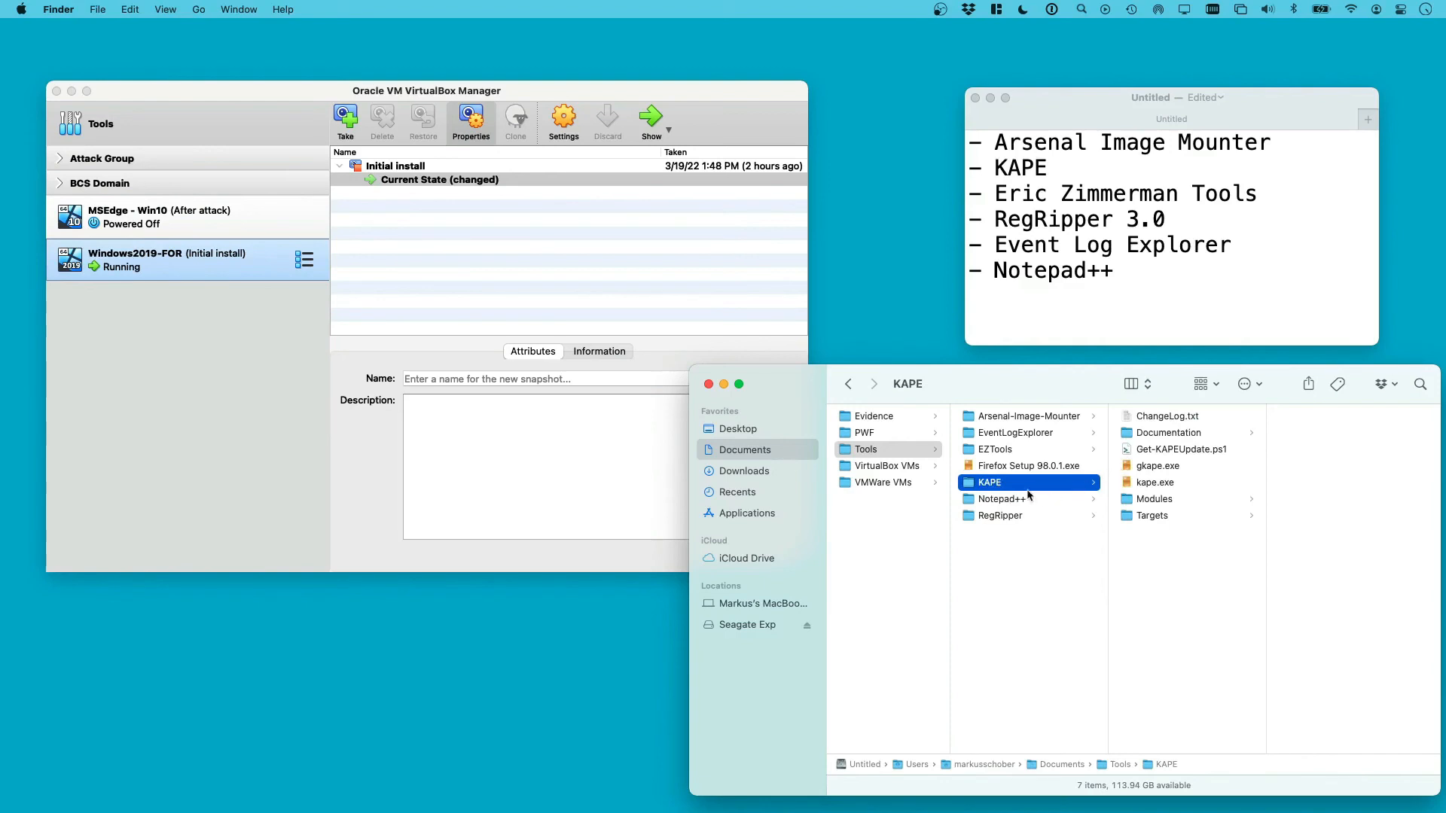
pyautogui.click(1003, 452)
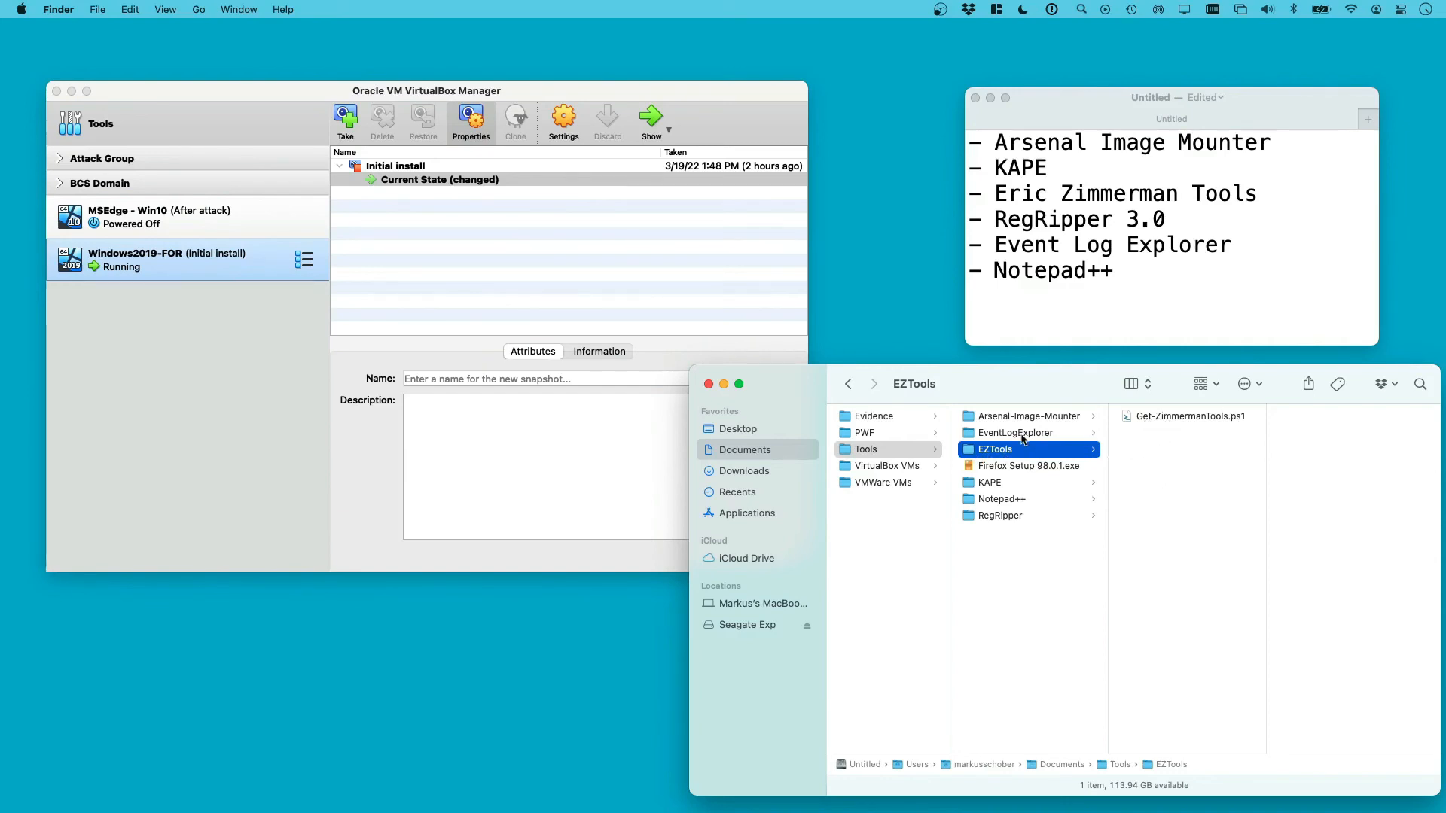
pyautogui.click(1045, 436)
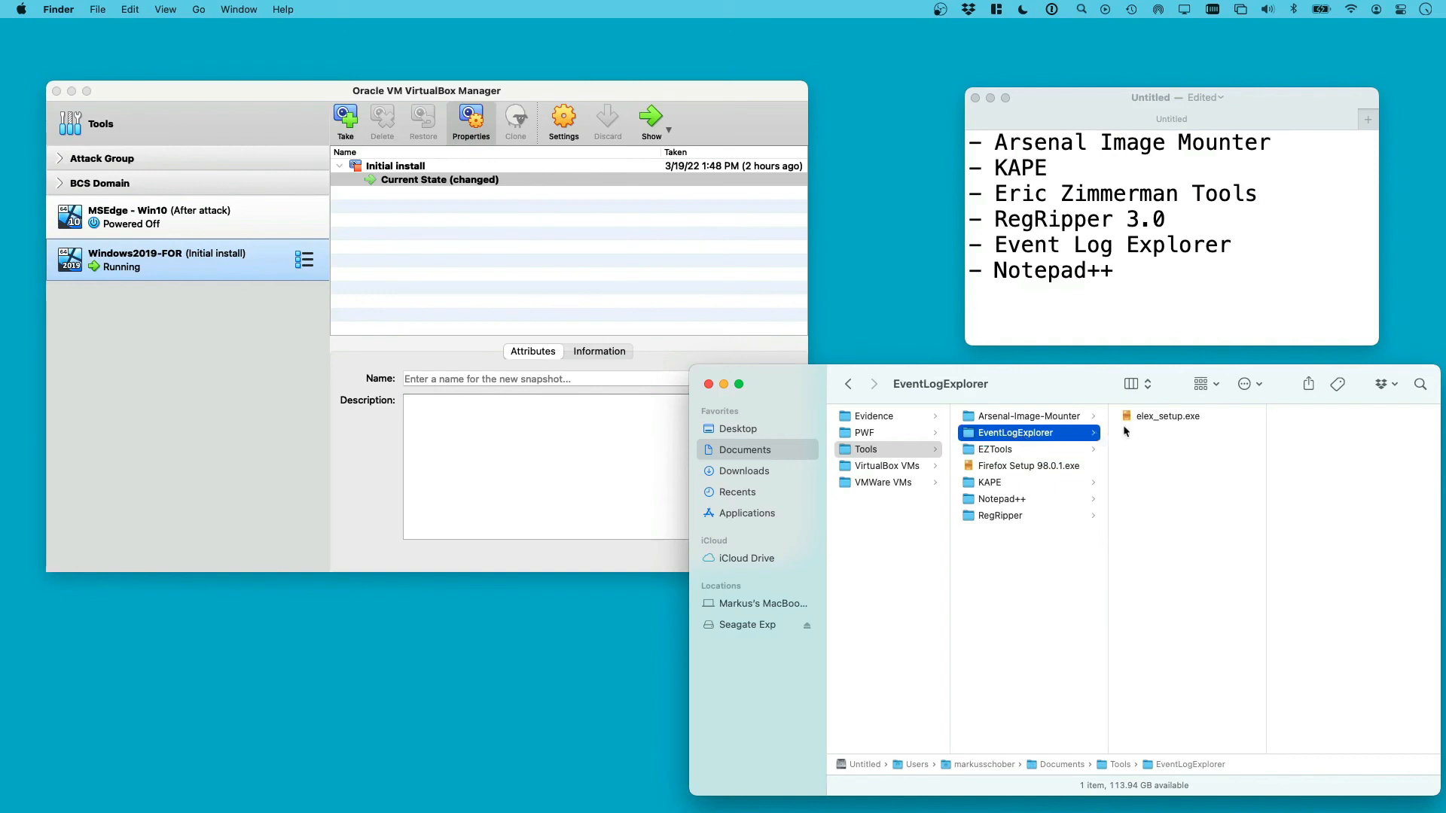
pyautogui.click(1063, 418)
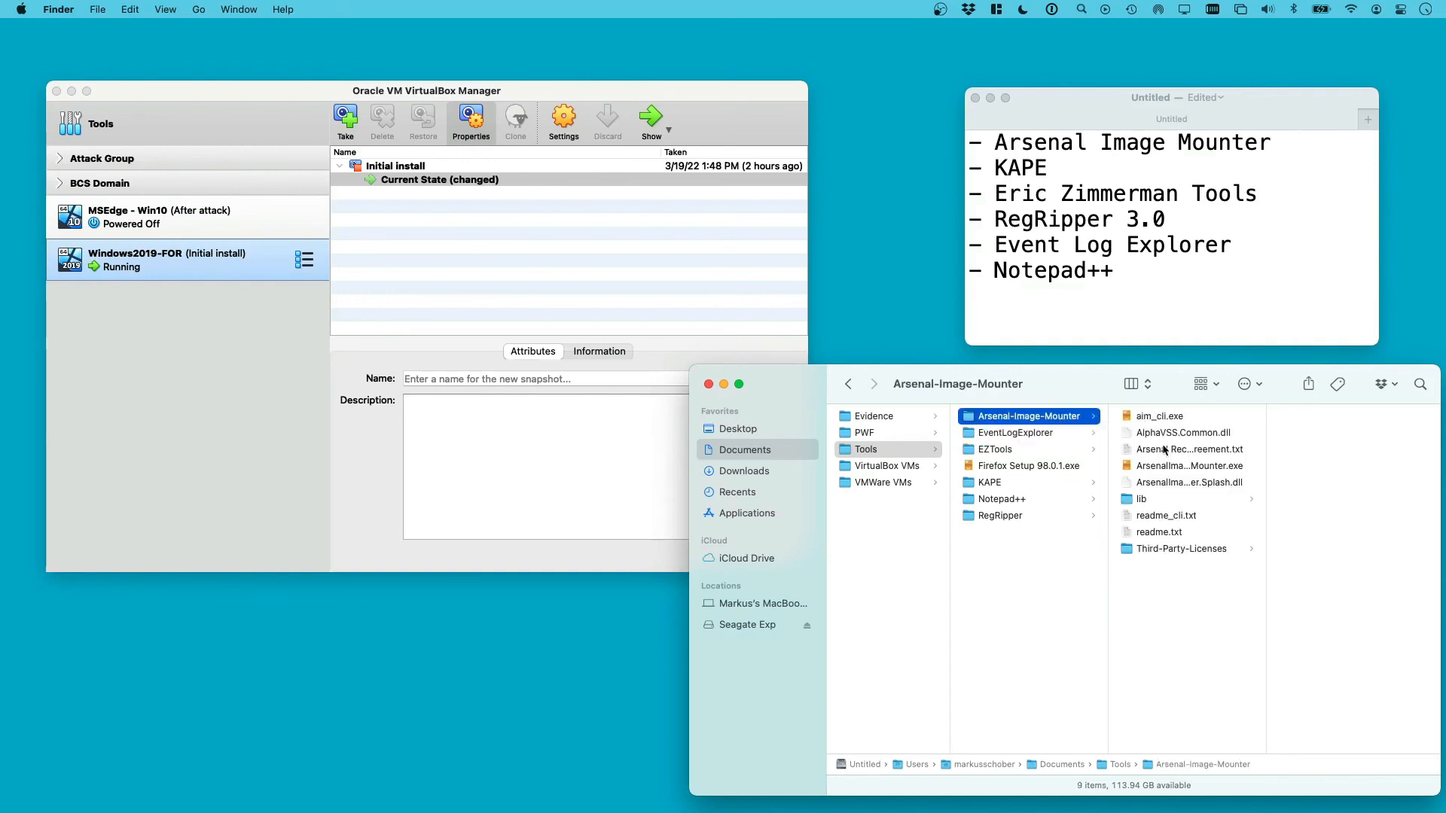
pyautogui.click(1020, 631)
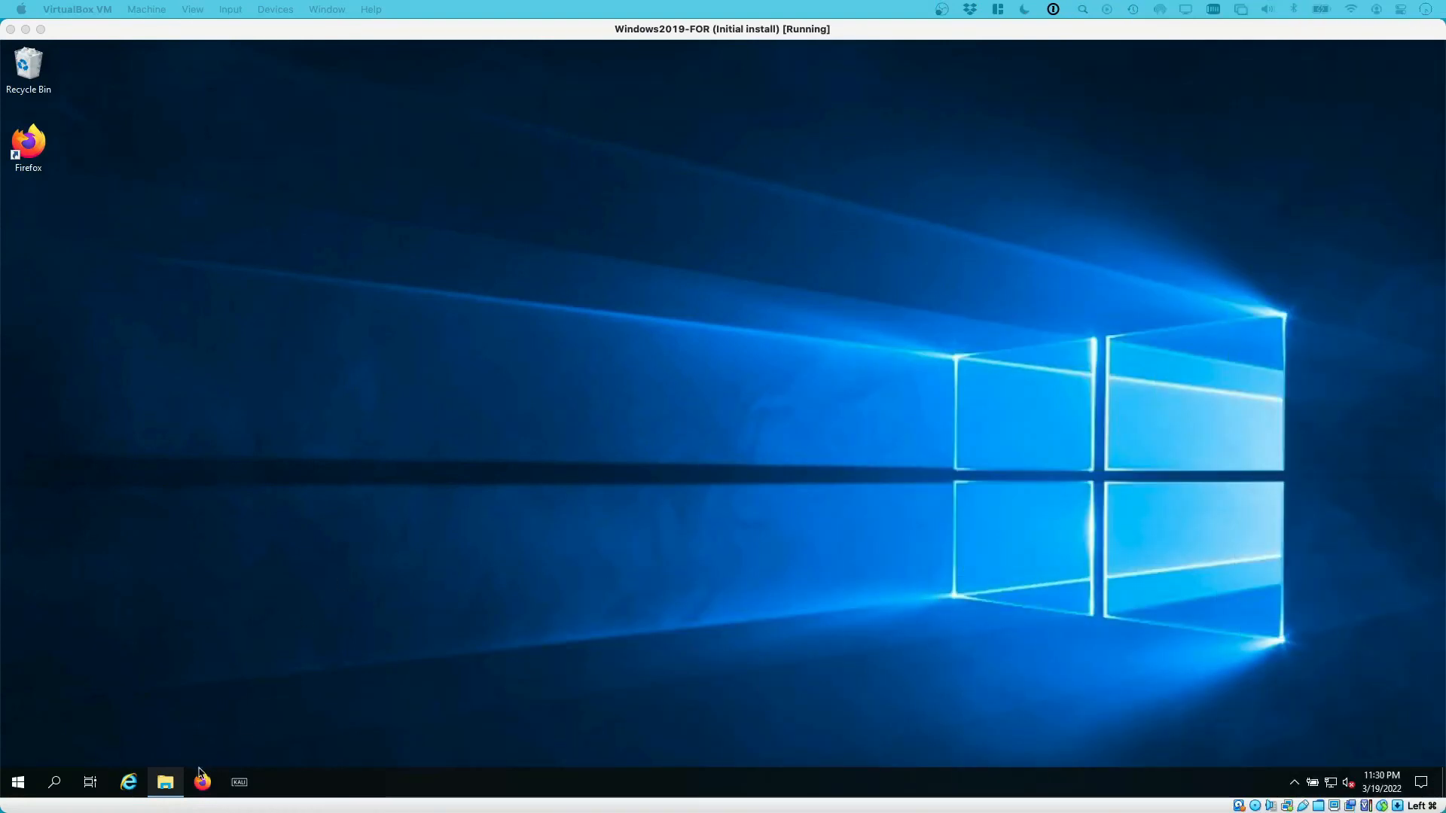
# In the VM, open File Explorer and browse to the shared Z:\Tools folder
pyautogui.click(172, 783)
pyautogui.click(165, 782)
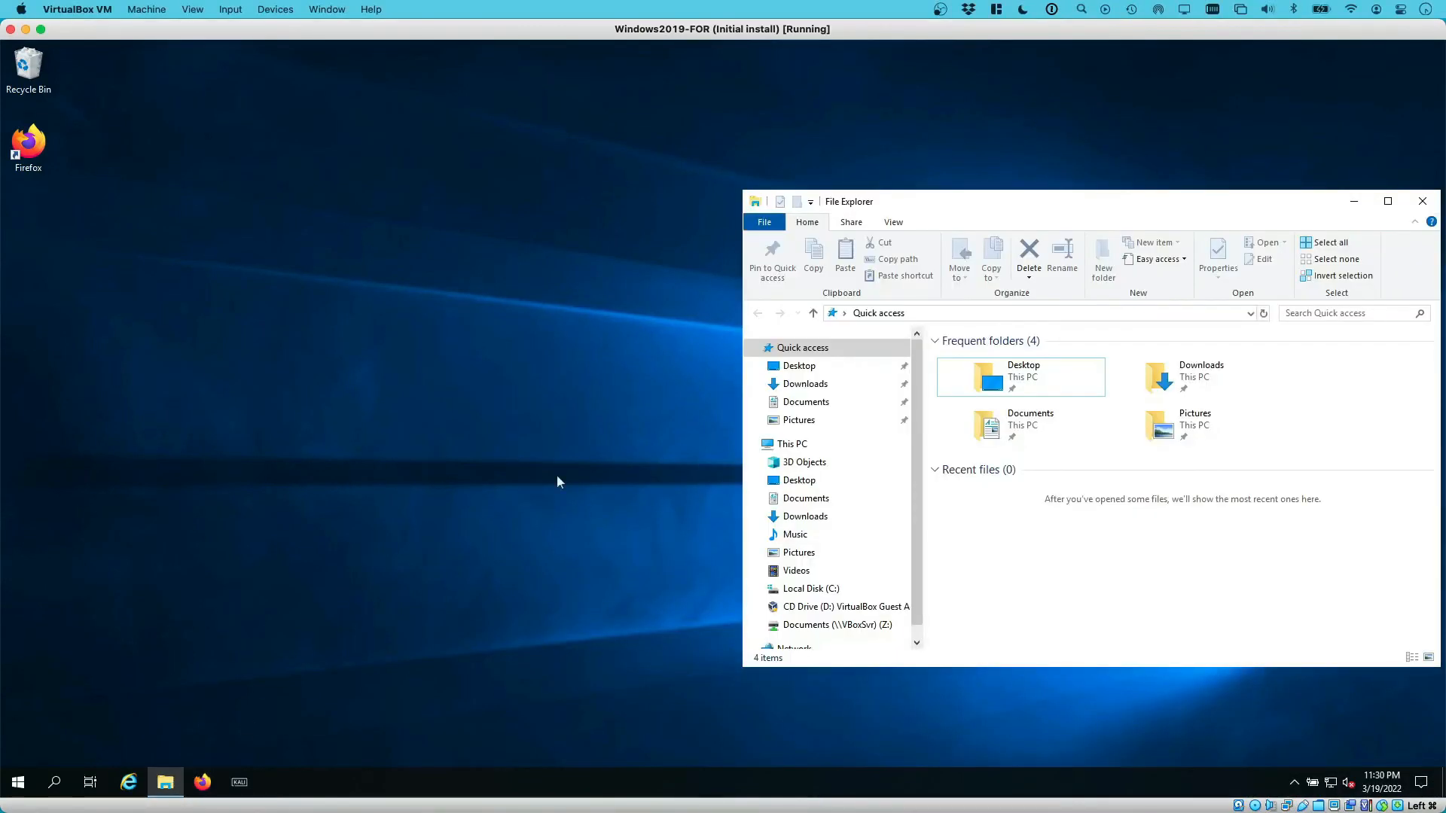
pyautogui.moveTo(926, 196); pyautogui.dragTo(877, 188)
pyautogui.click(789, 605)
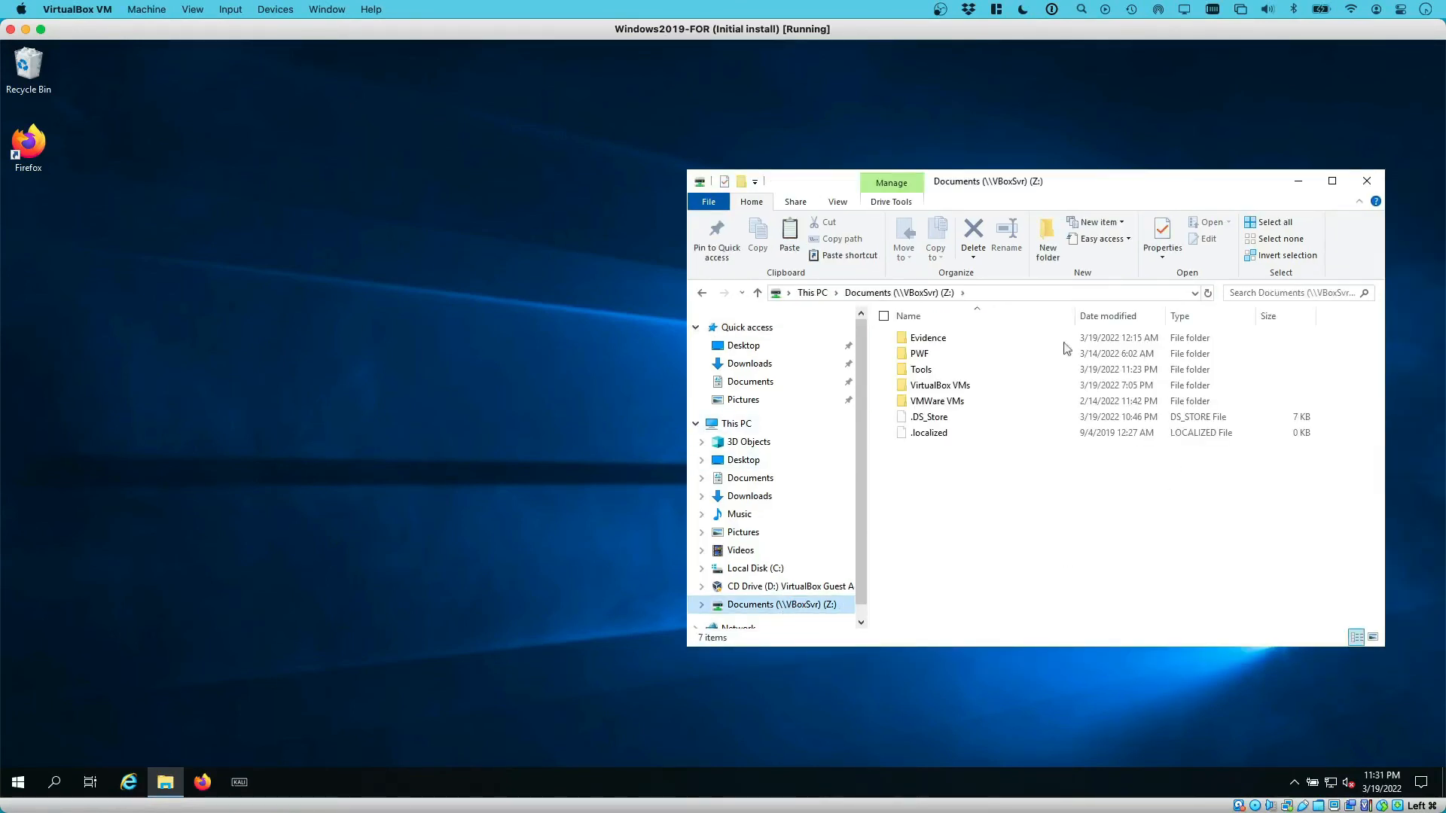
pyautogui.click(927, 372)
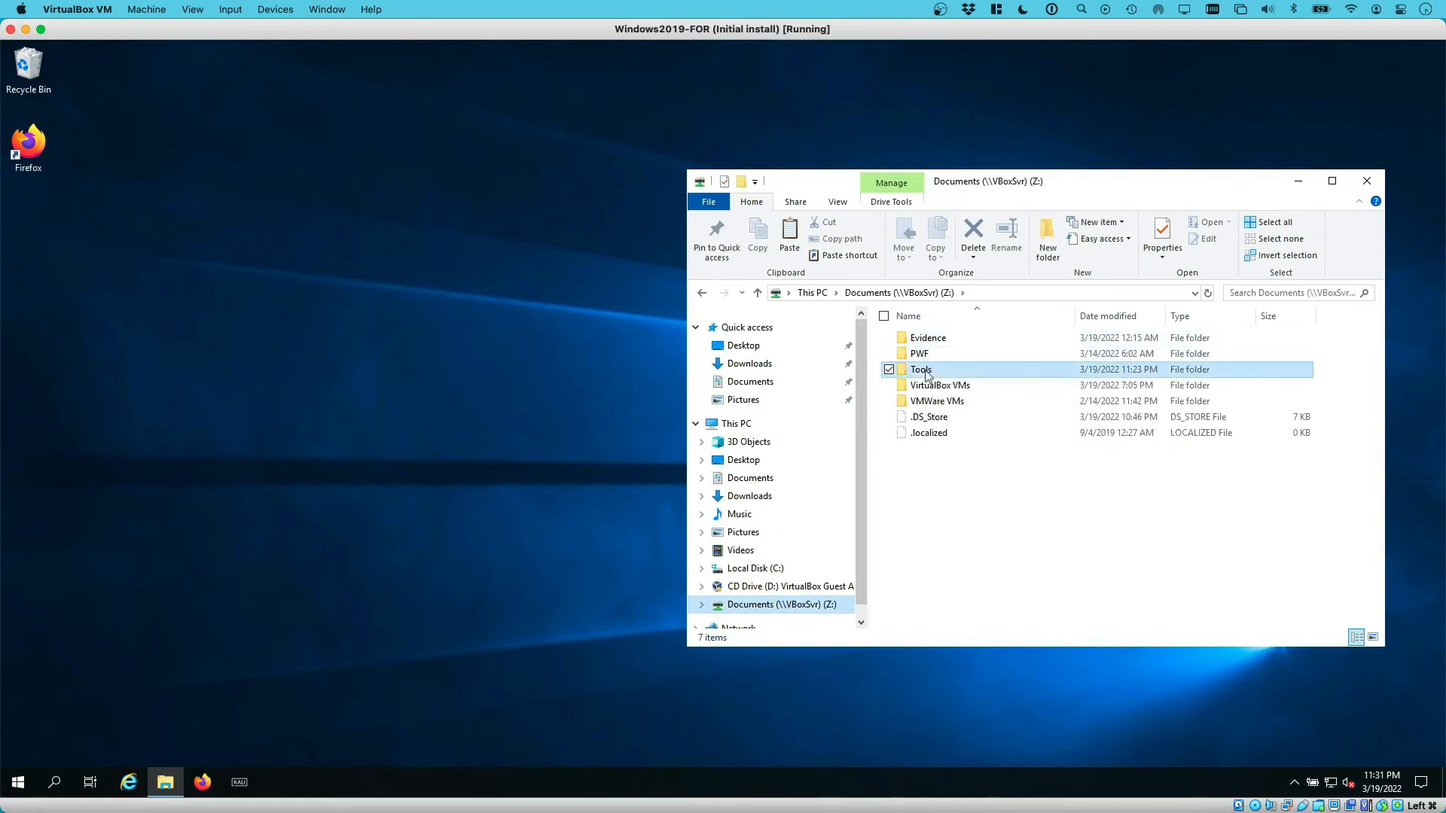
pyautogui.doubleClick(926, 374)
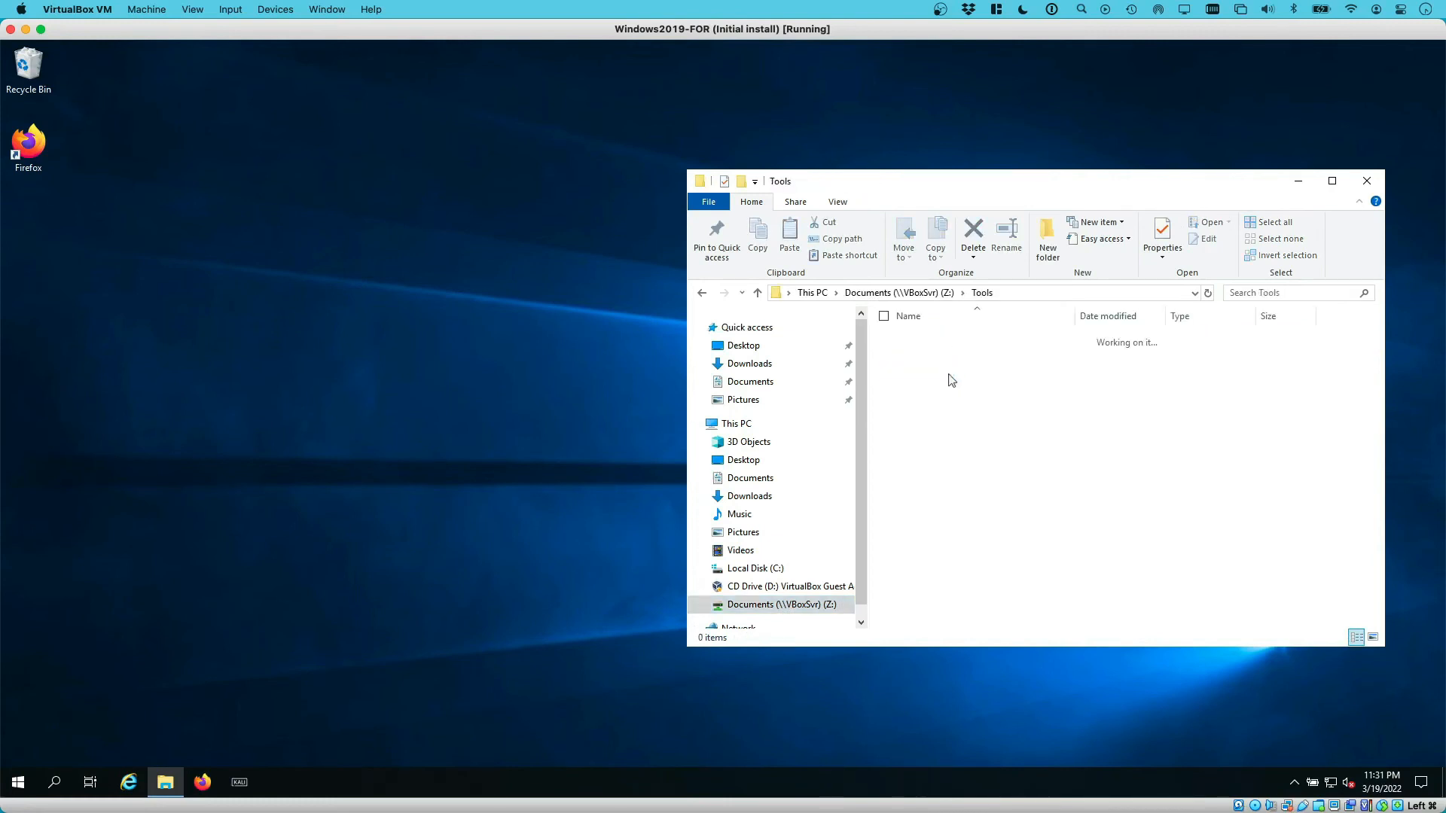
# Select the six tool folders from Arsenal-Image-Mounter through RegRipper, then open the empty C:\Tools folder
pyautogui.click(986, 340)
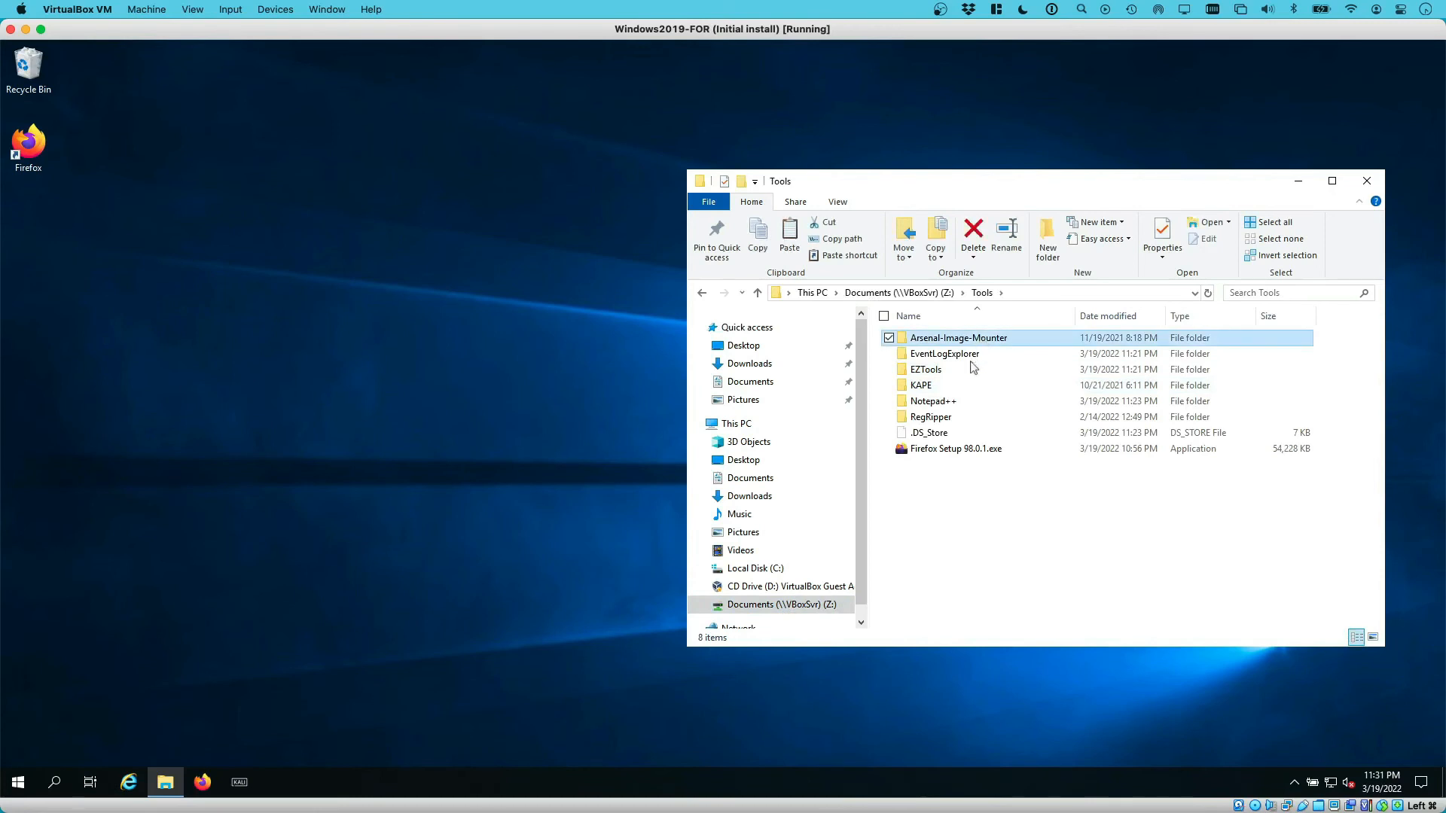
pyautogui.keyDown('shift'); pyautogui.click(946, 418); pyautogui.keyUp('shift')
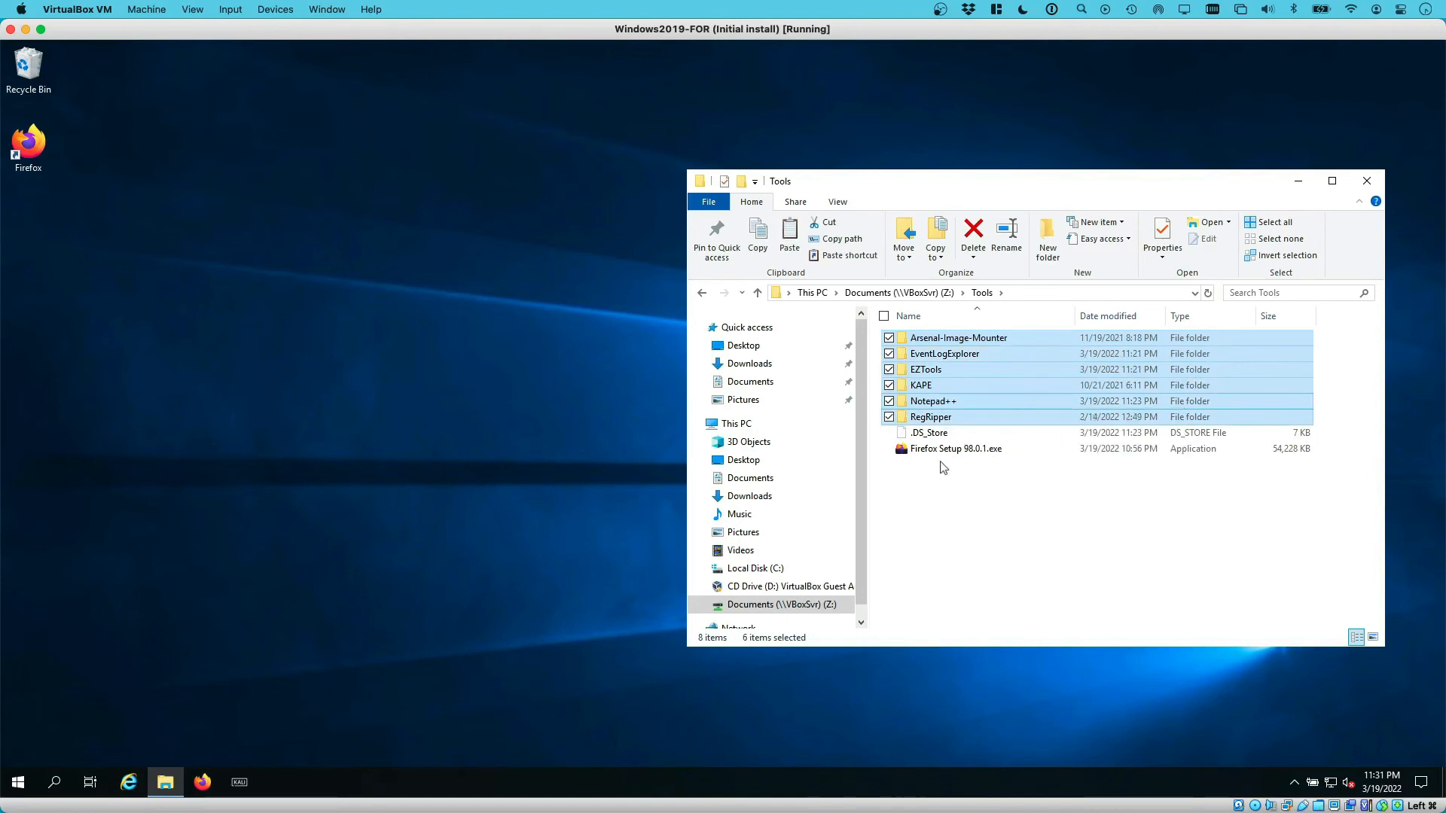
pyautogui.click(760, 571)
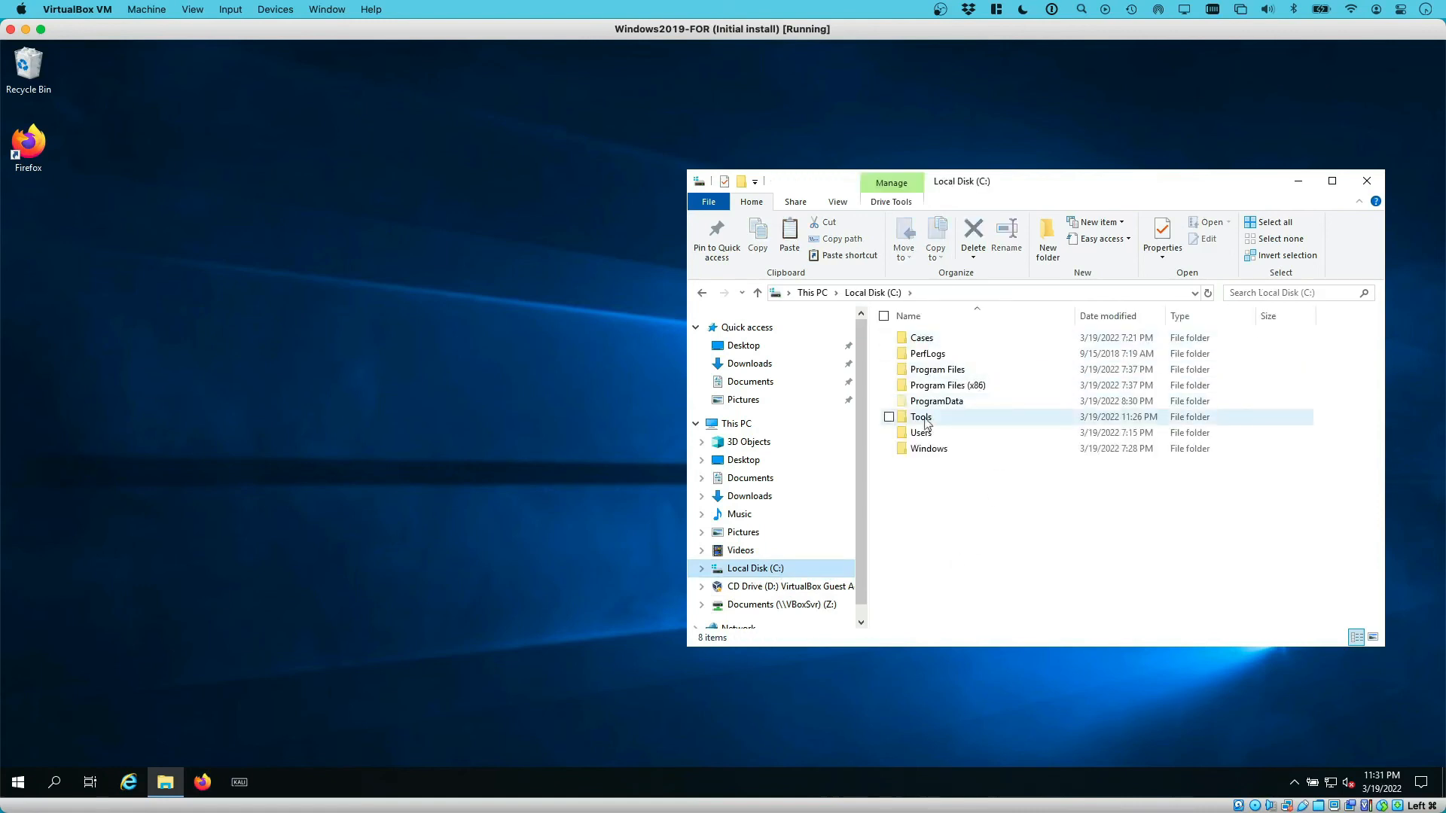
pyautogui.doubleClick(921, 417)
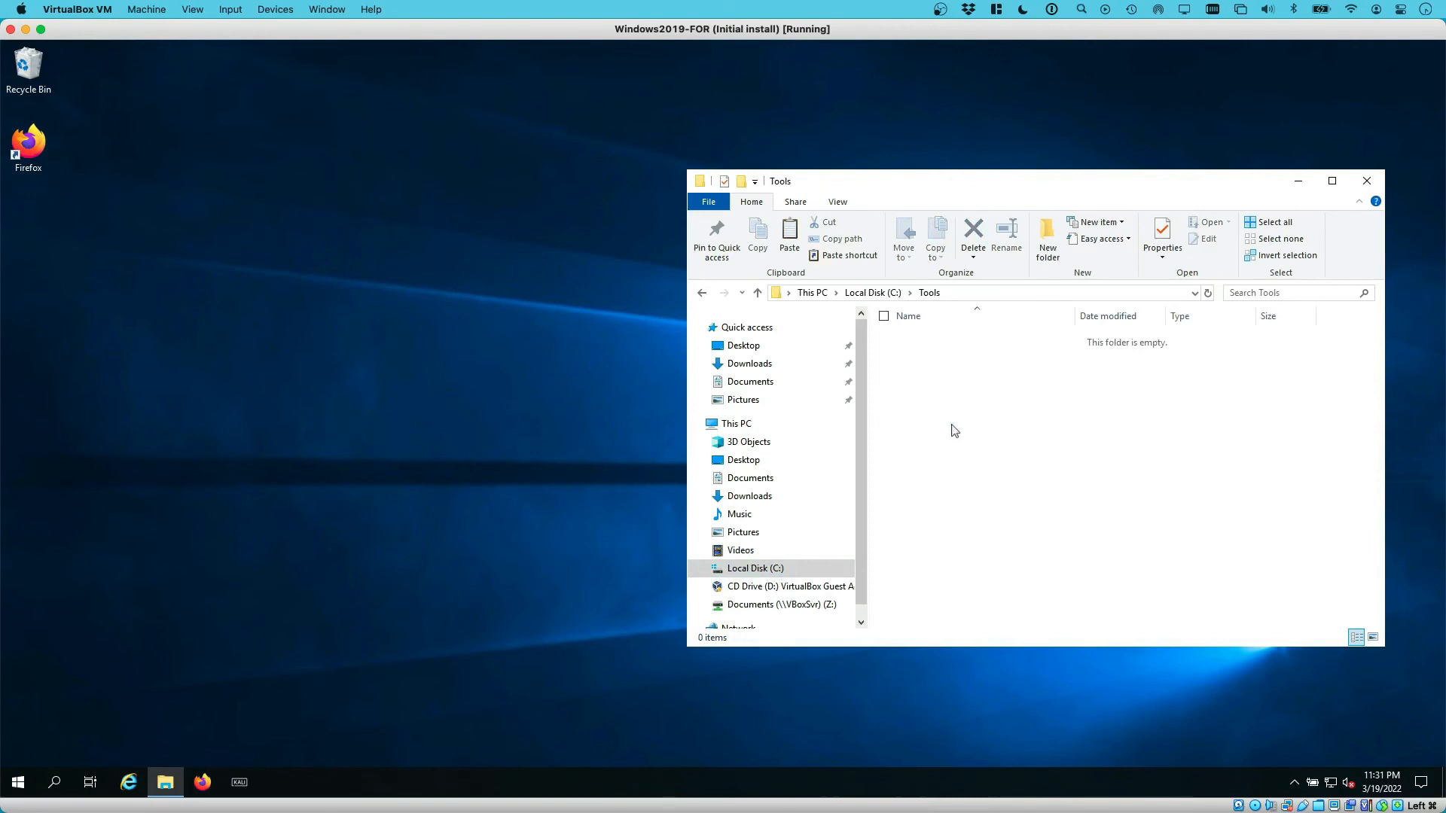
# Paste the six tool folders into C:\Tools and deselect once the 1,439-item copy completes
pyautogui.hotkey('ctrl', 'v')
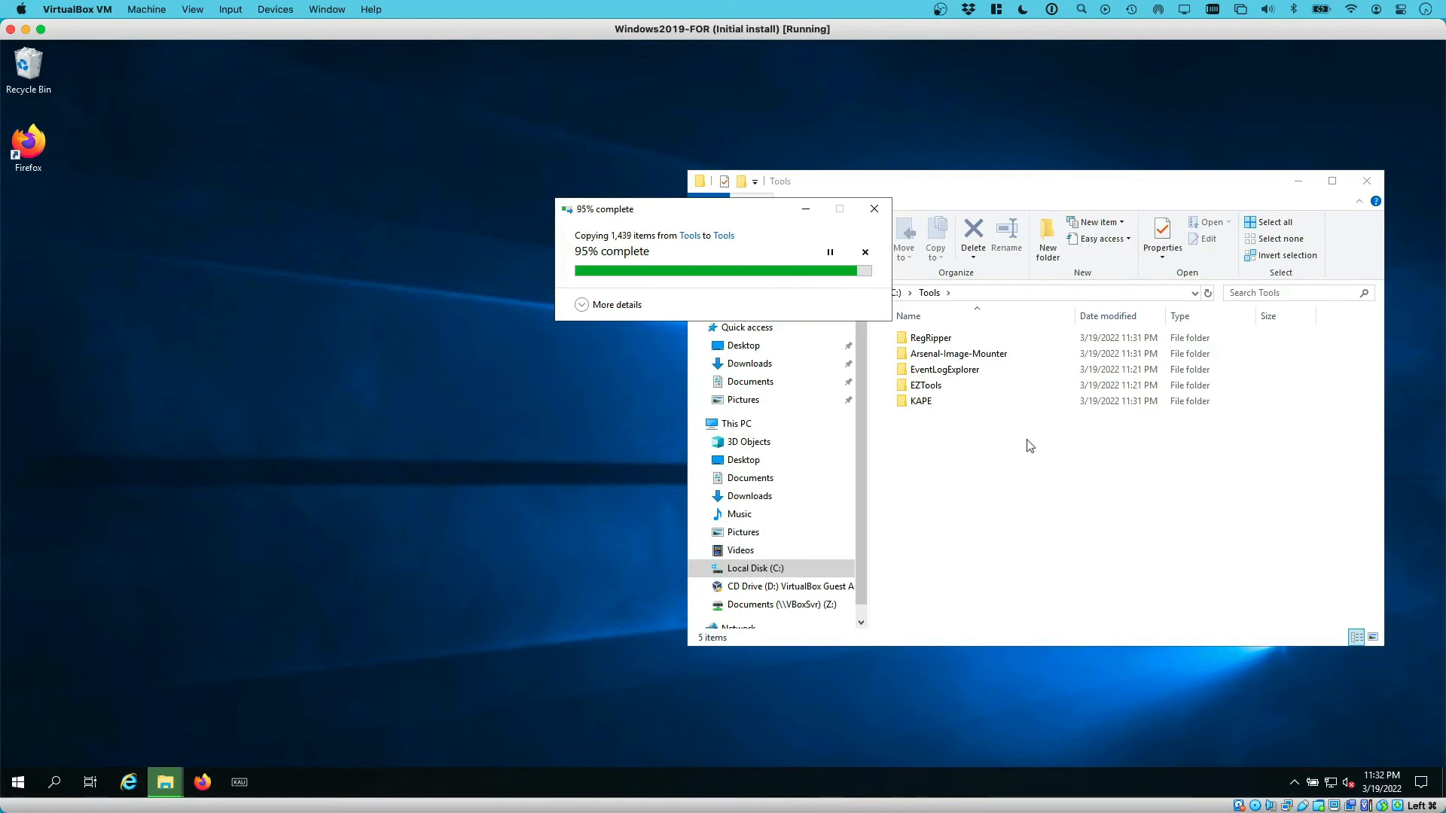
pyautogui.click(948, 453)
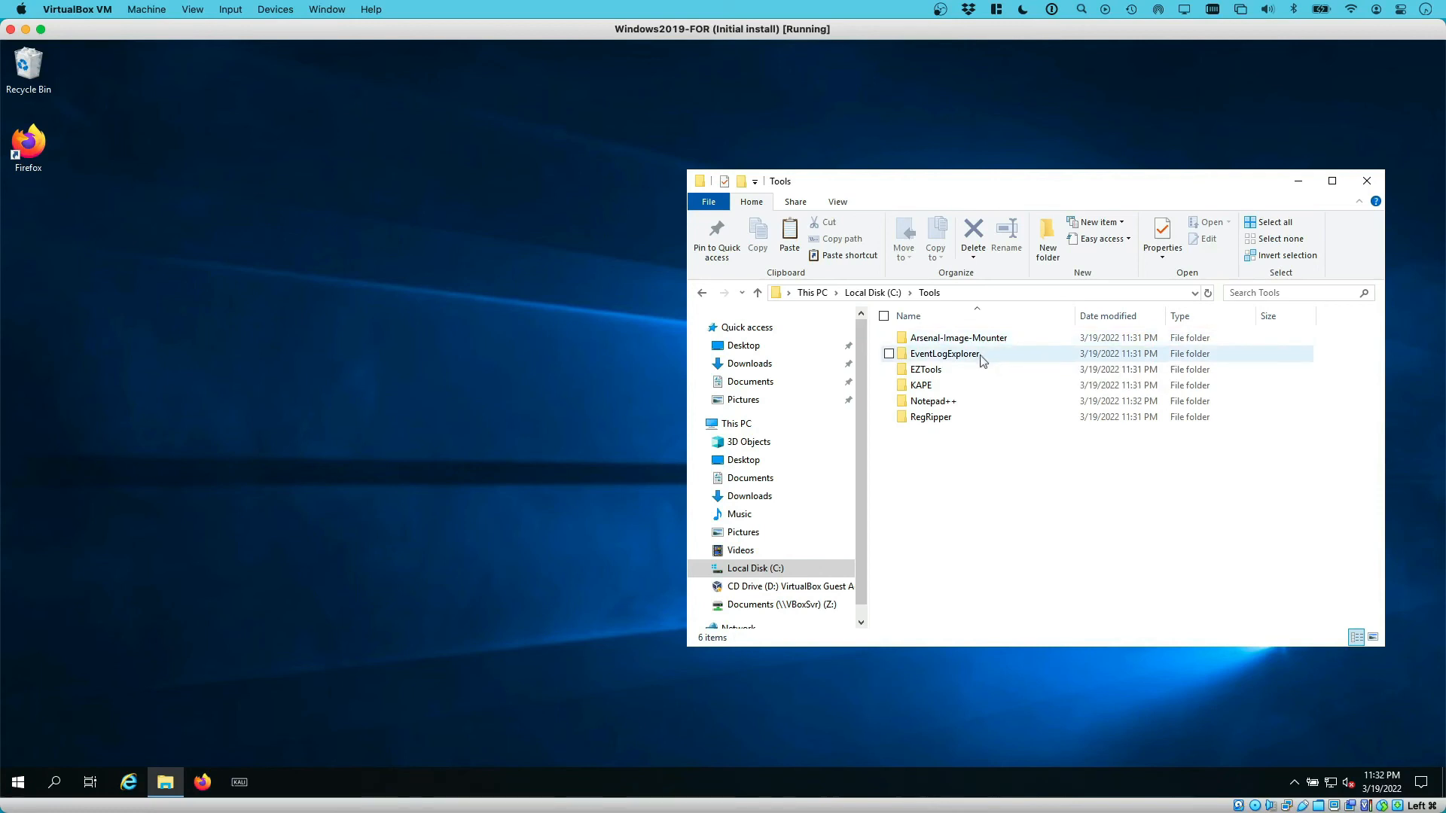
# Install Event Log Explorer 5.0 from EventLogExplorer\elex_setup.exe with default settings, then return to C:\Tools
pyautogui.doubleClick(945, 354)
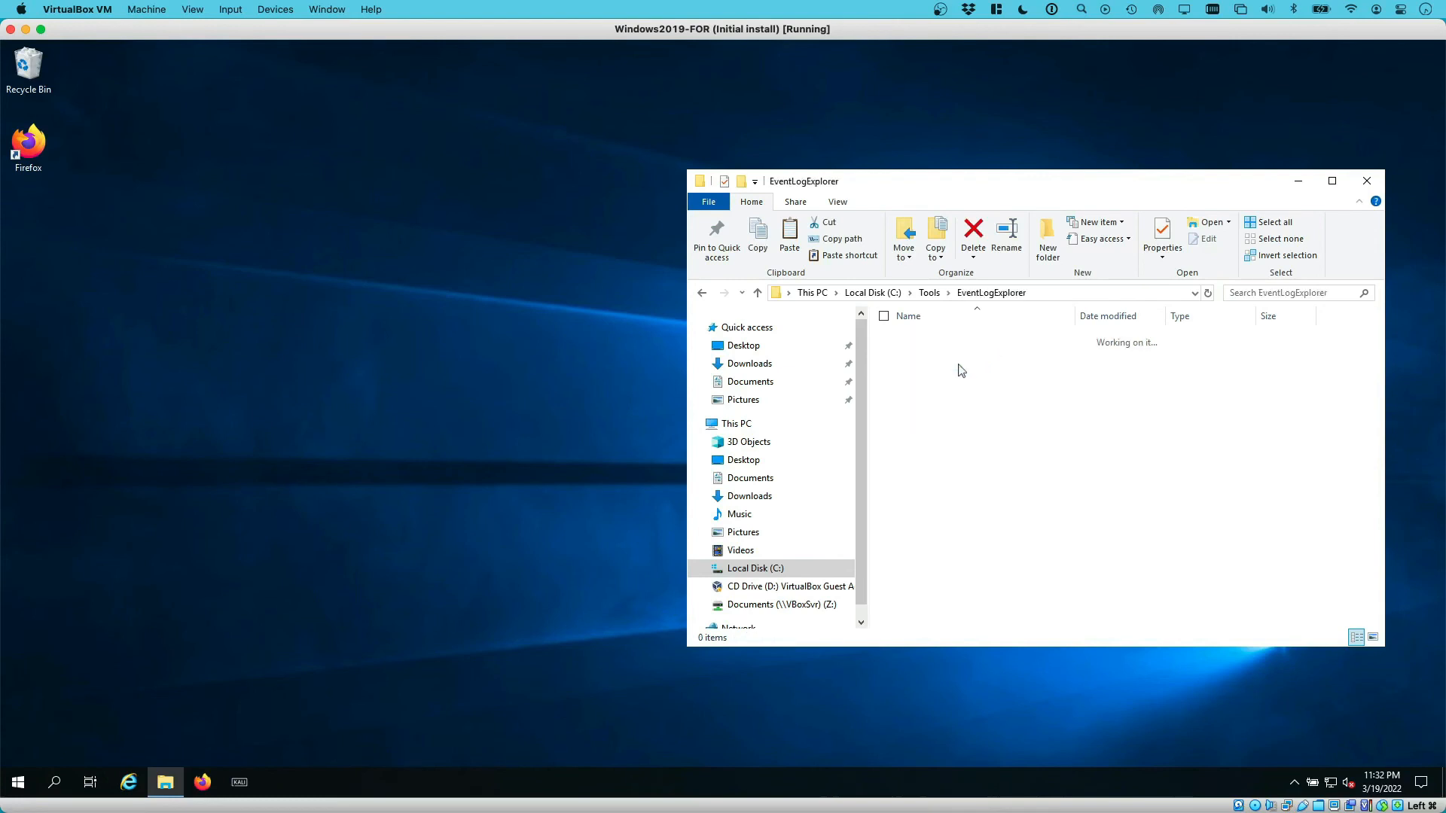
pyautogui.click(929, 343)
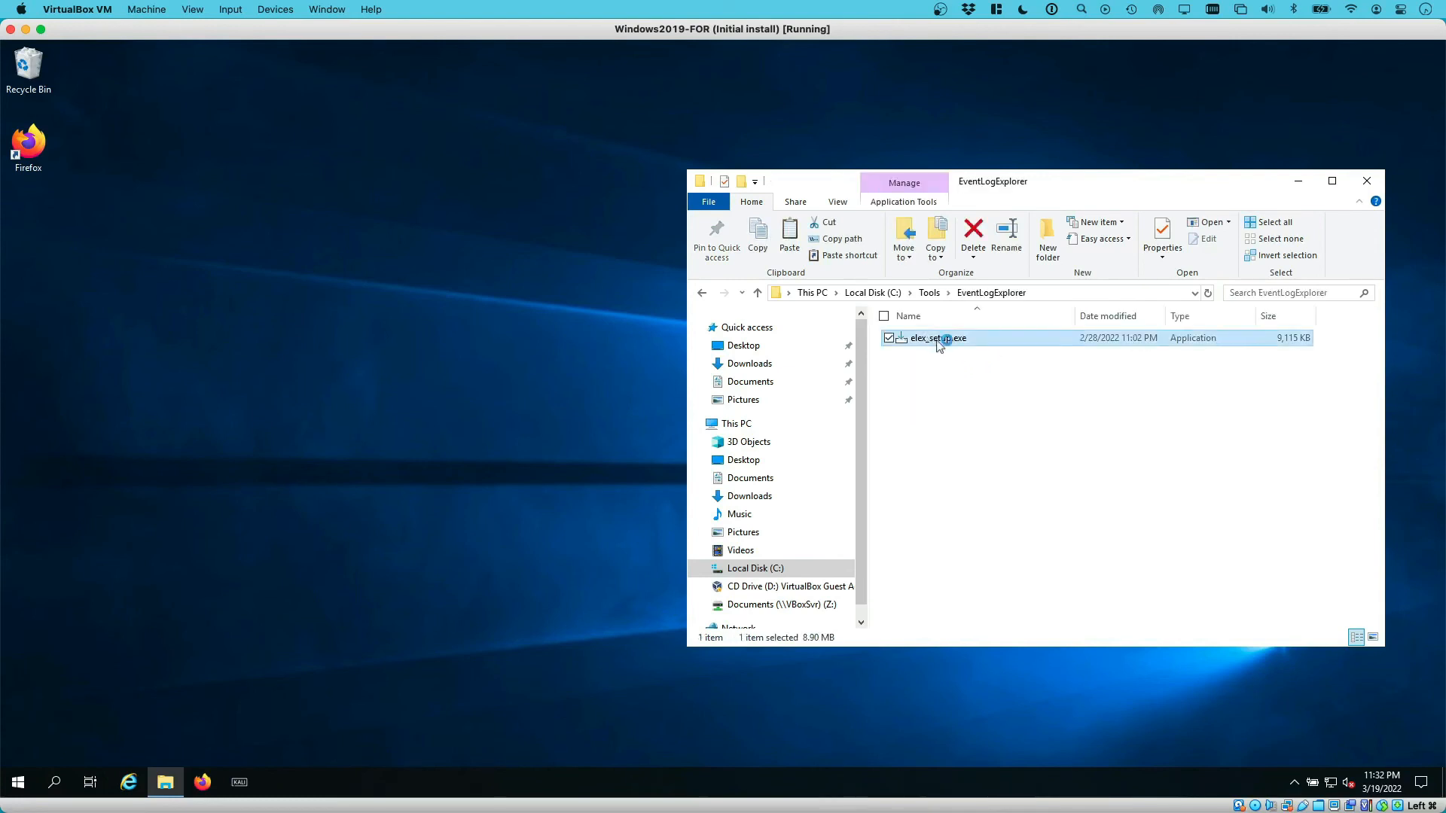
pyautogui.doubleClick(936, 341)
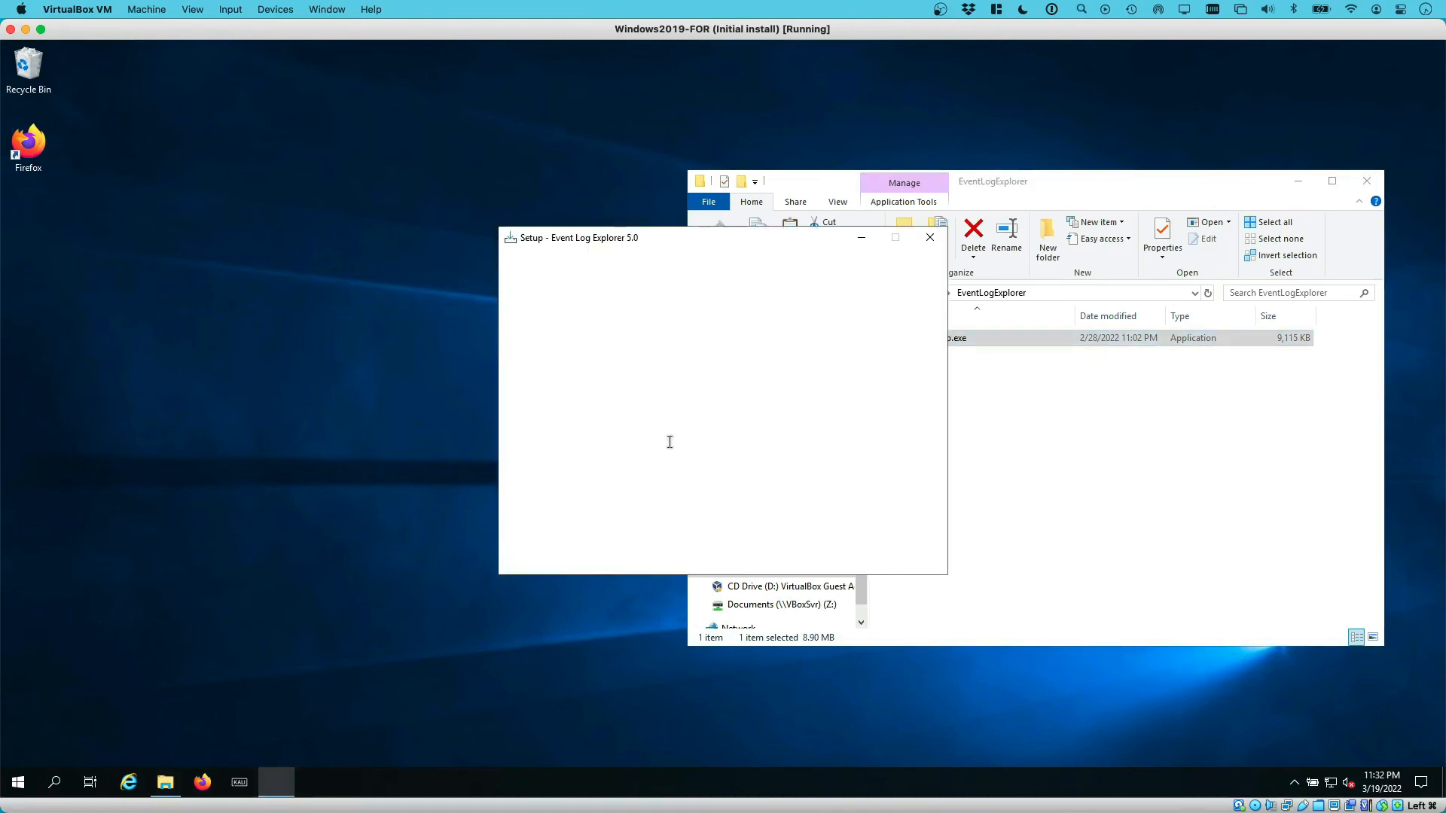
pyautogui.click(535, 512)
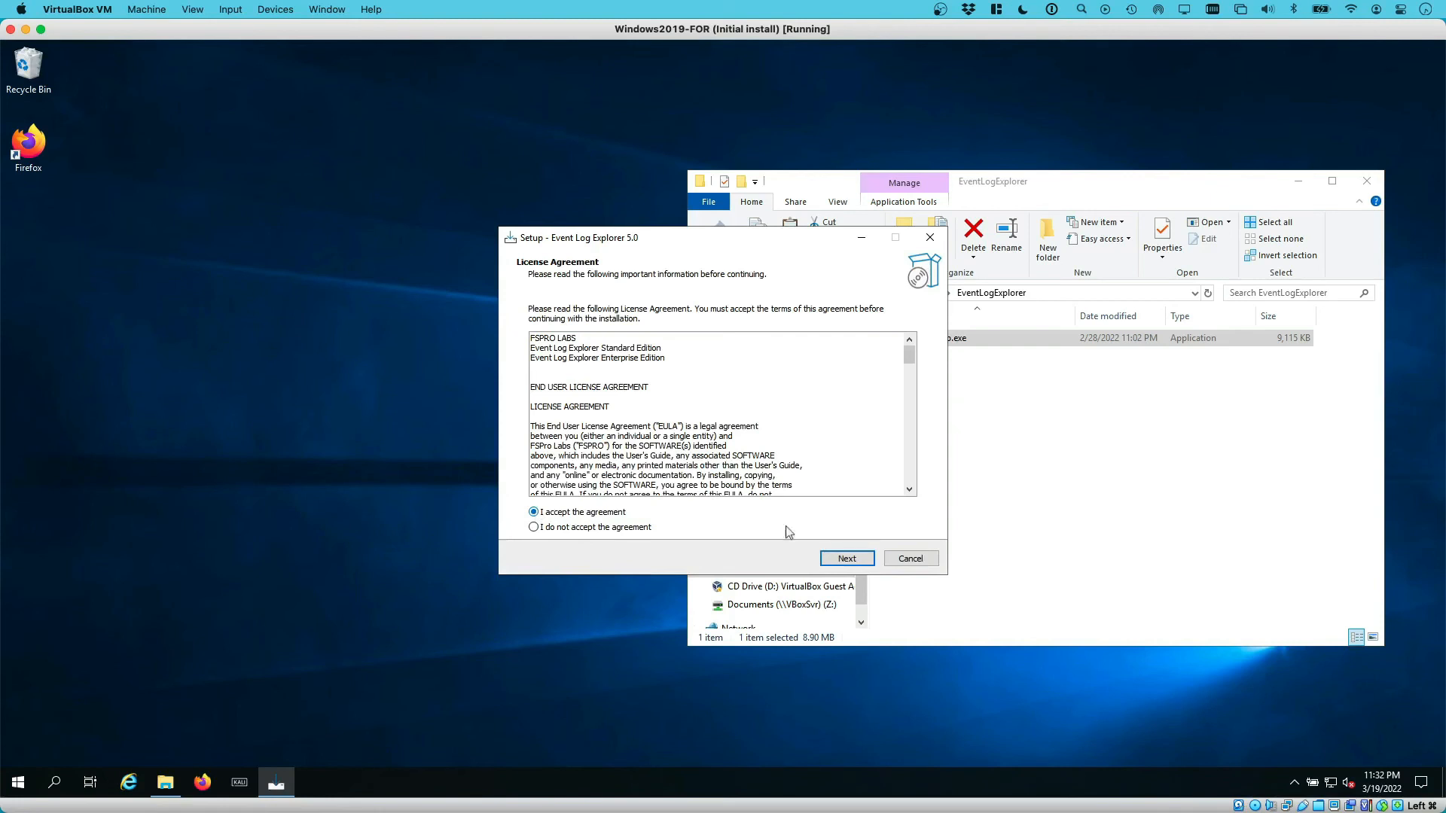
pyautogui.click(842, 559)
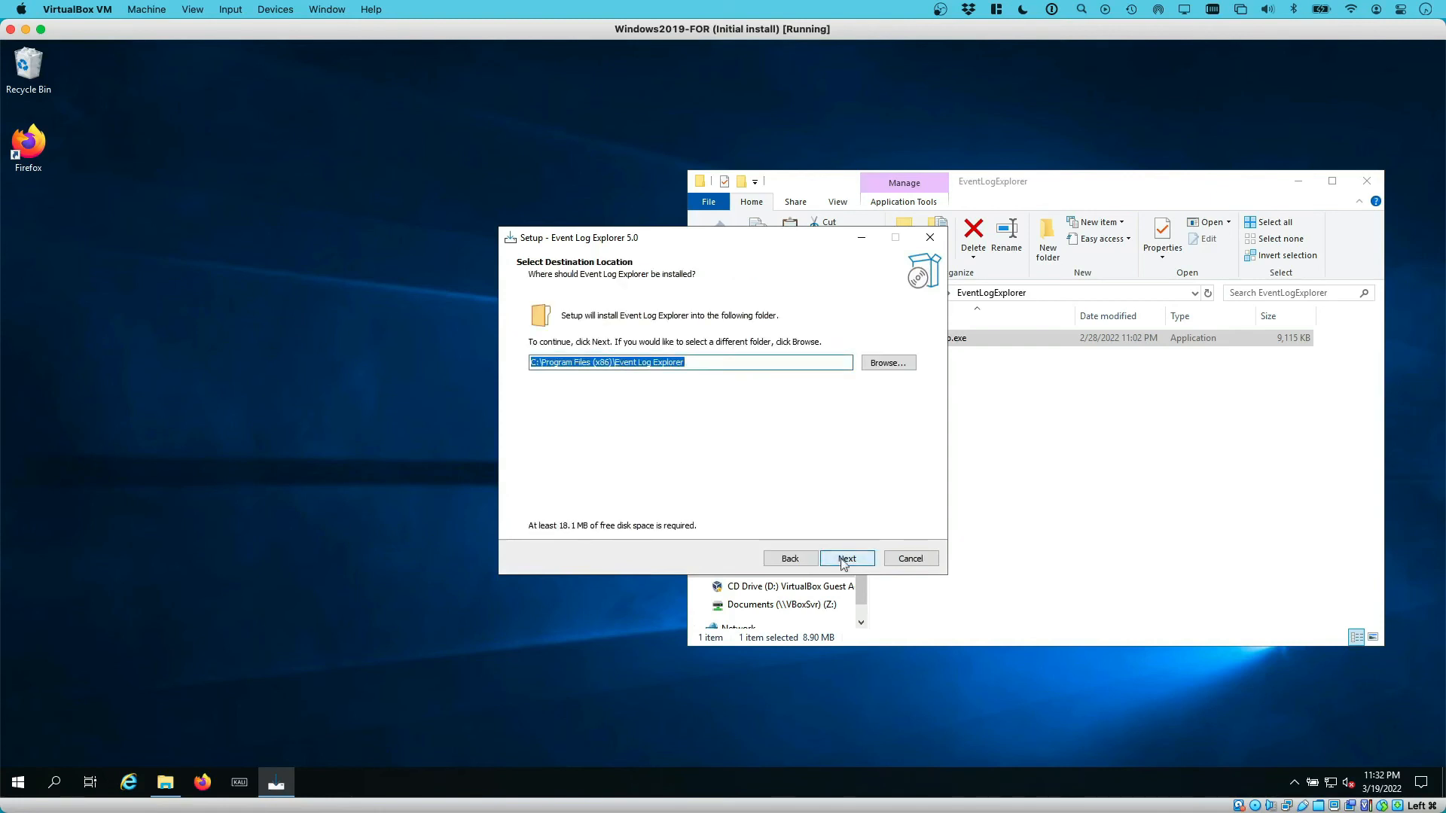
pyautogui.click(844, 558)
pyautogui.click(843, 560)
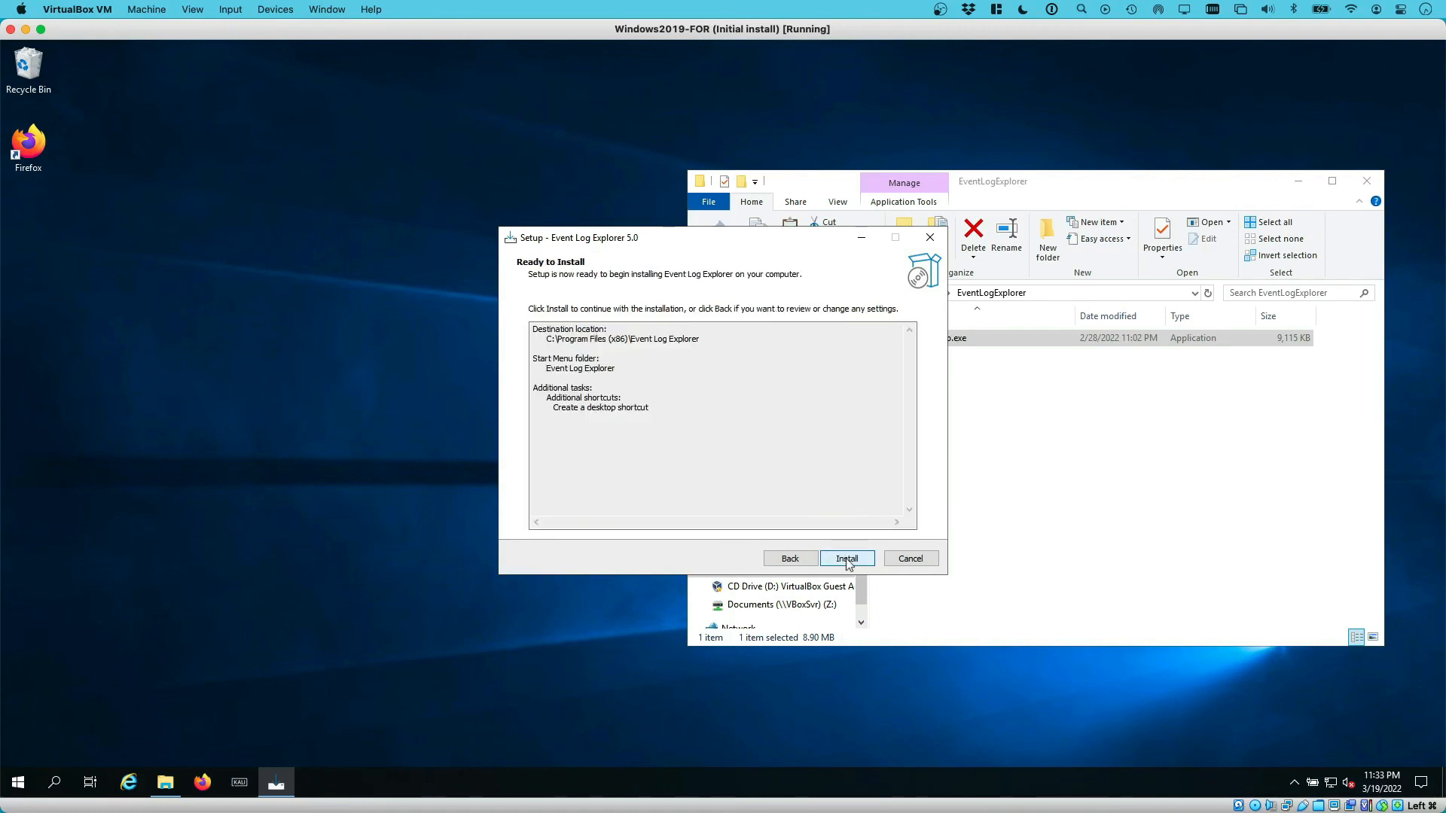
pyautogui.click(847, 559)
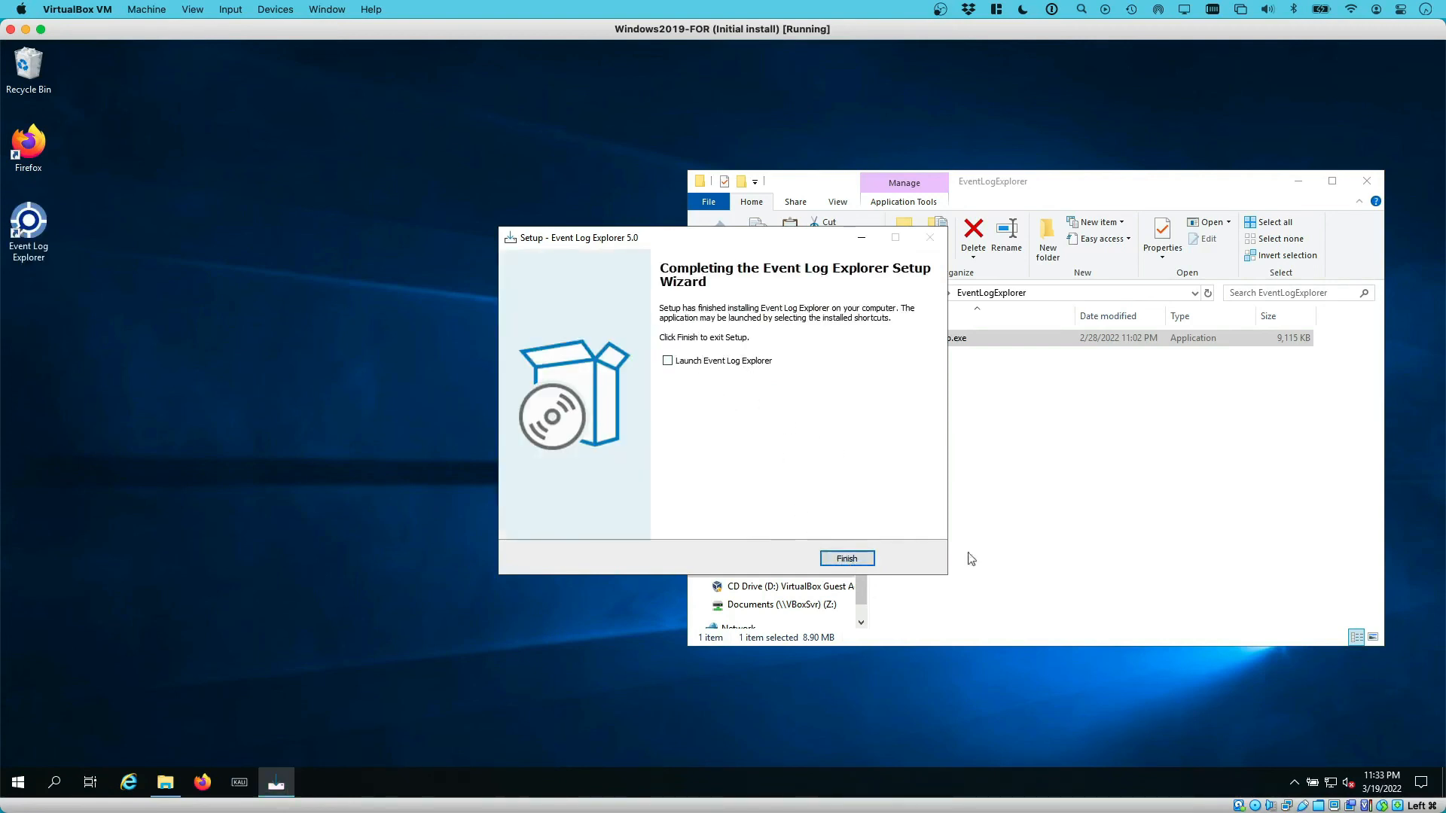
pyautogui.click(846, 558)
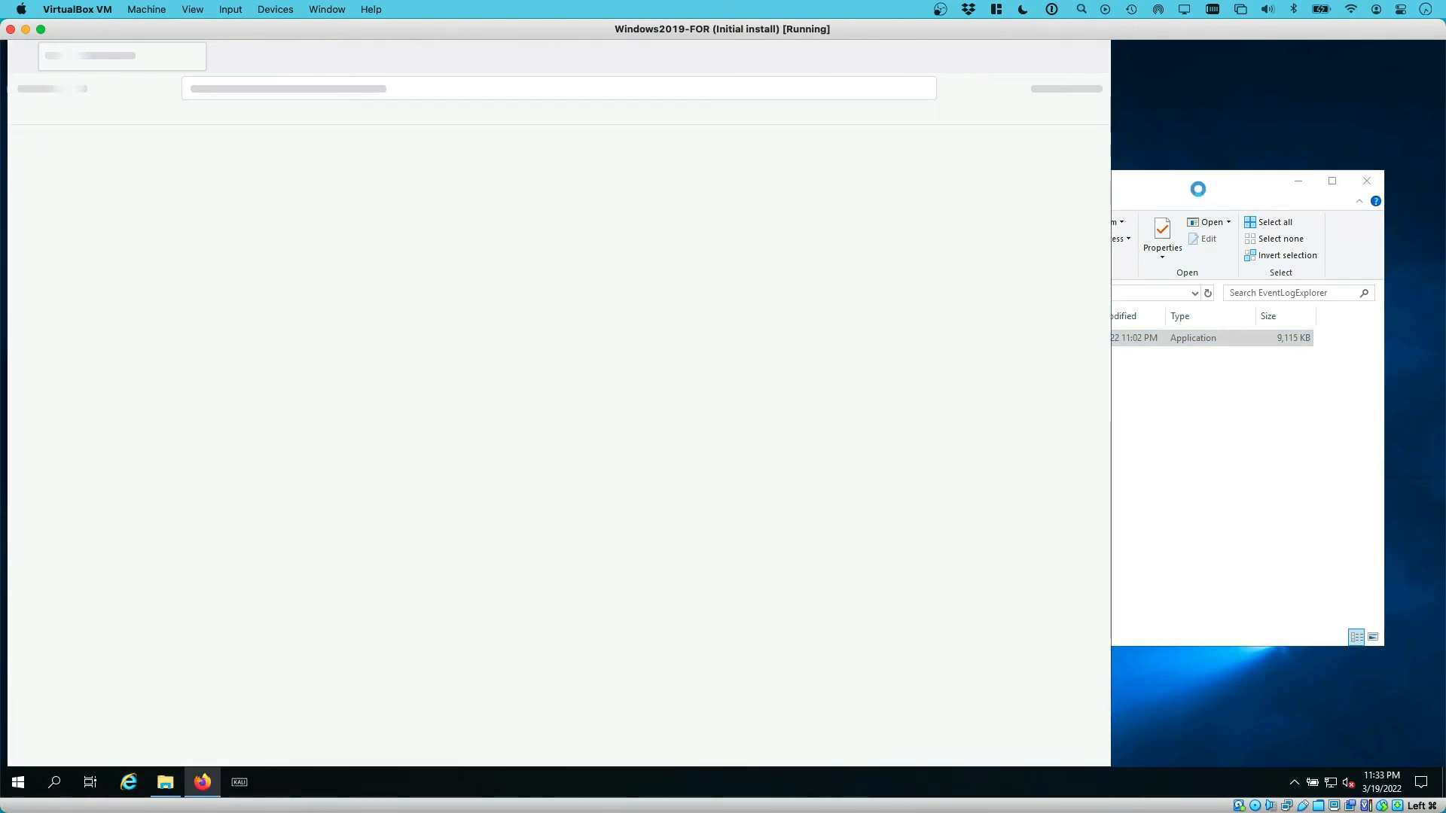
pyautogui.click(1196, 184)
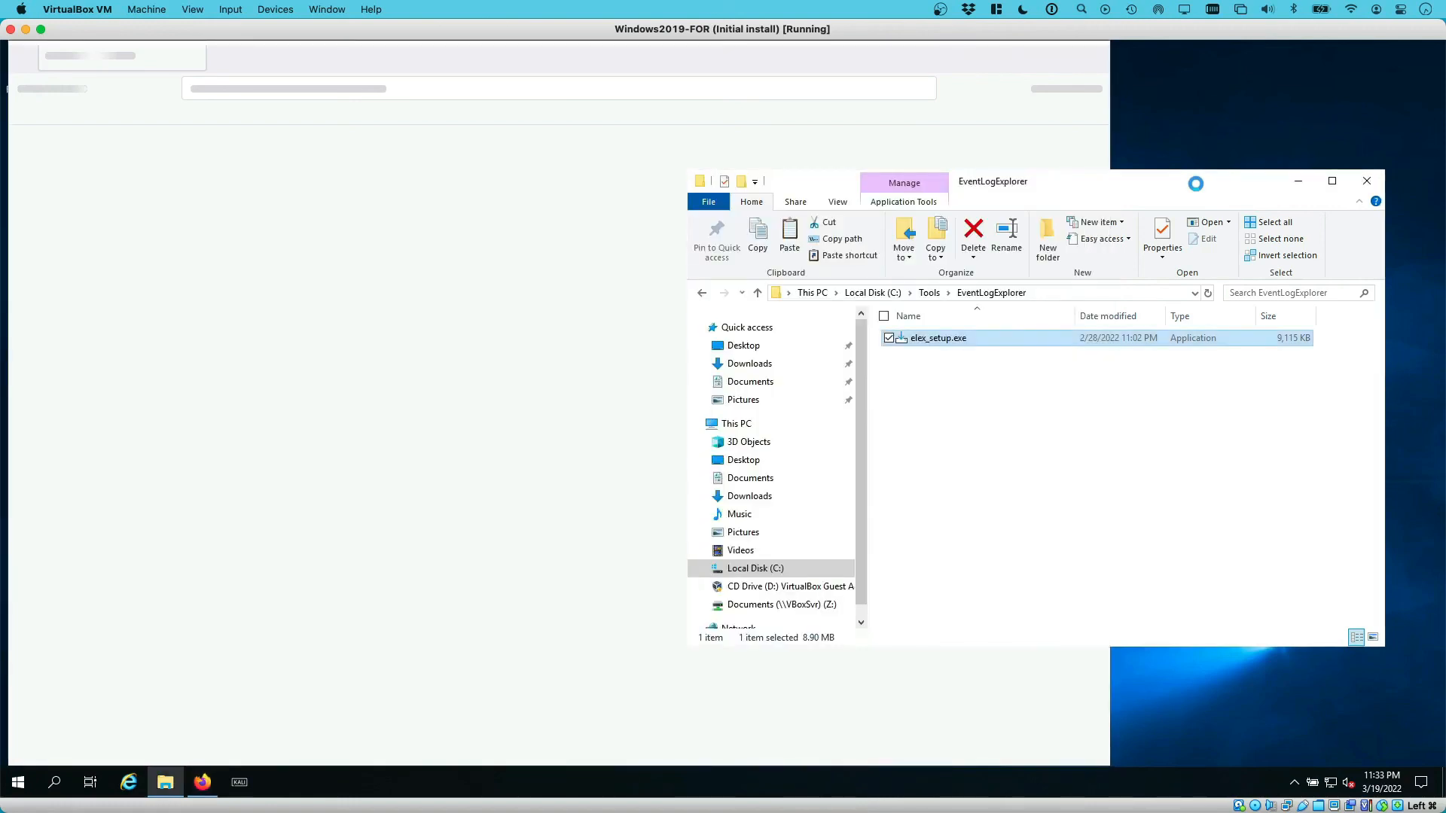
pyautogui.click(930, 293)
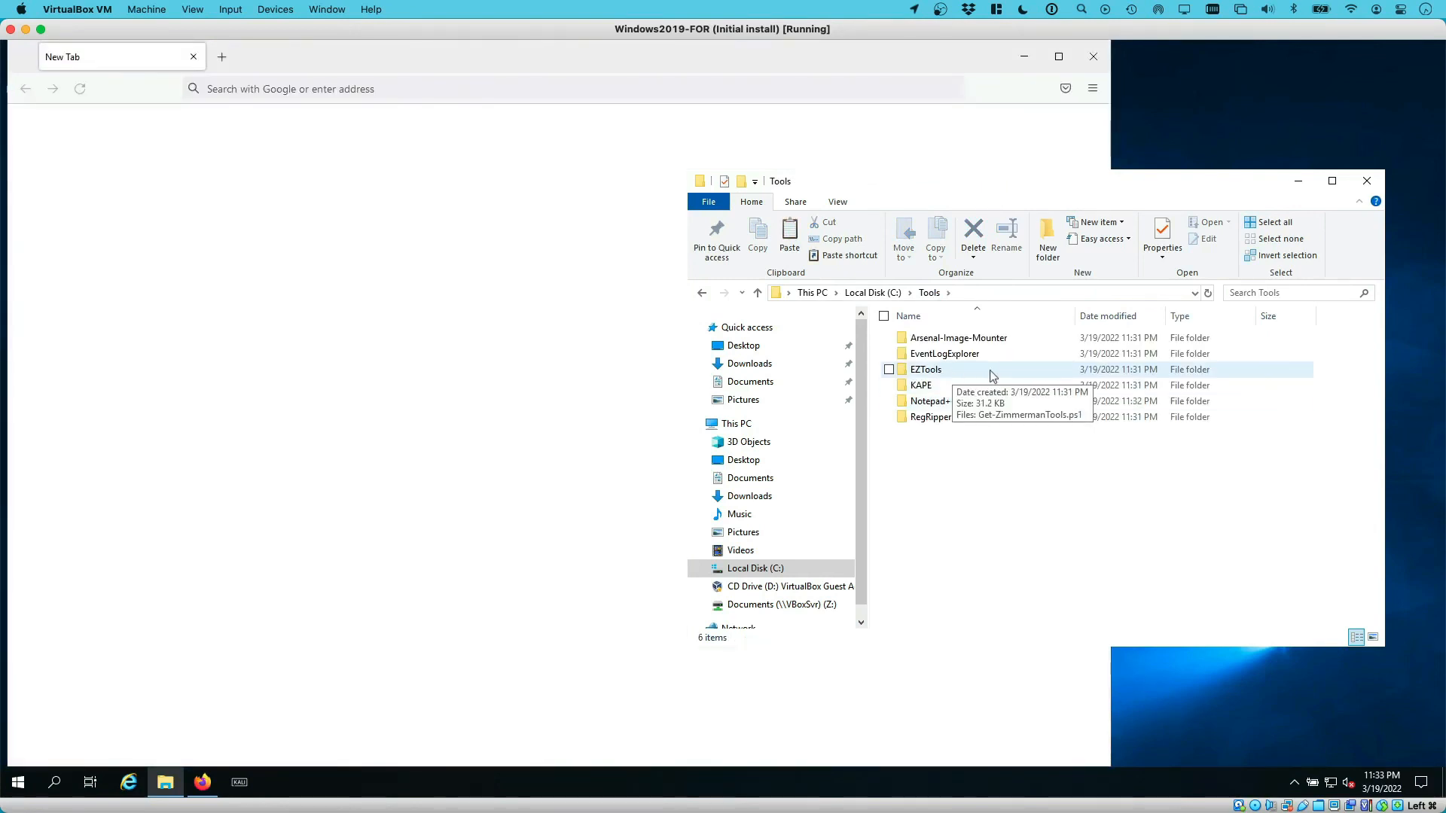
# Open an administrator Windows PowerShell window from the C:\Tools\EZTools folder
pyautogui.click(949, 374)
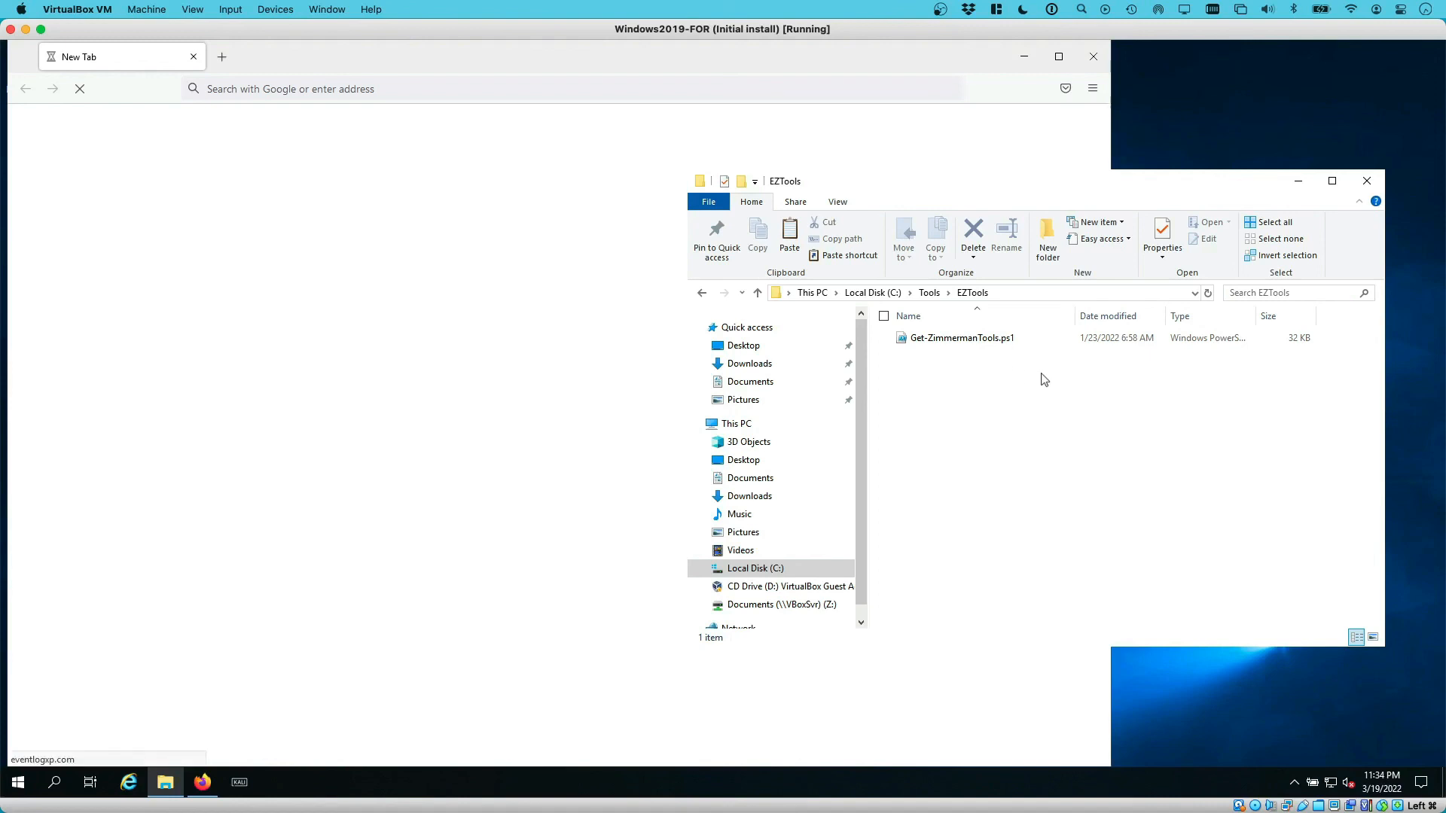
pyautogui.click(716, 204)
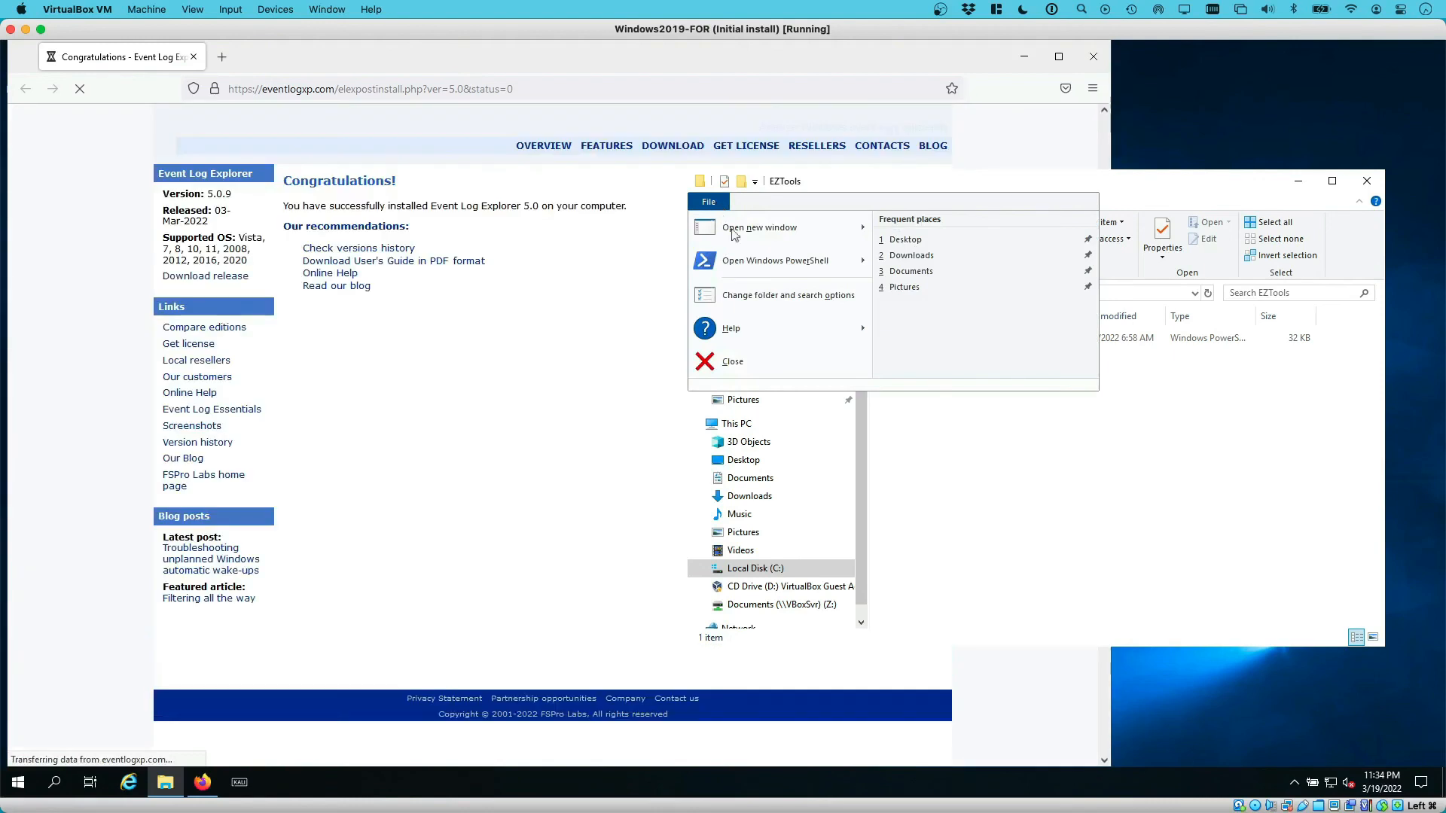
pyautogui.moveTo(772, 265)
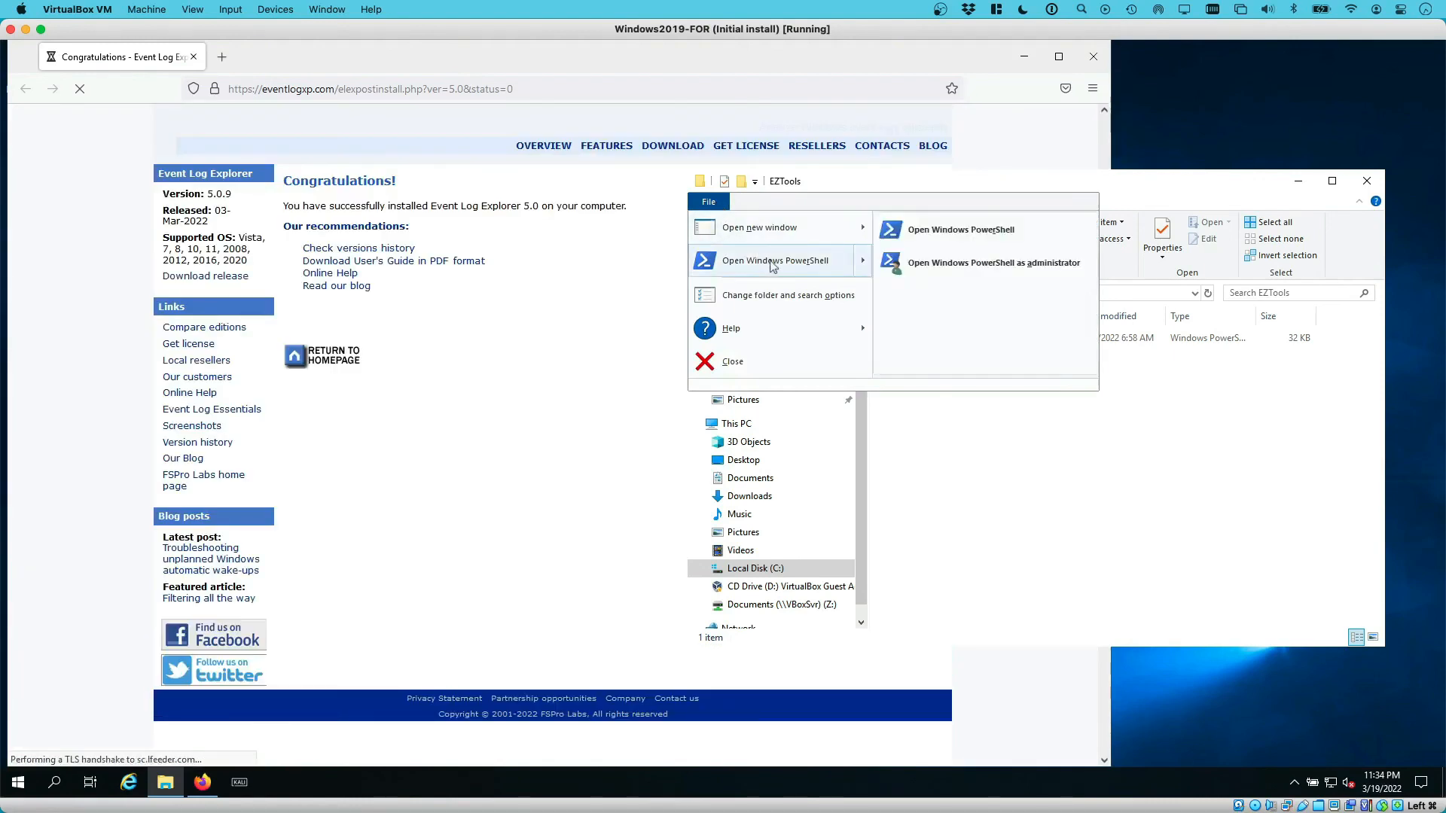
pyautogui.click(965, 238)
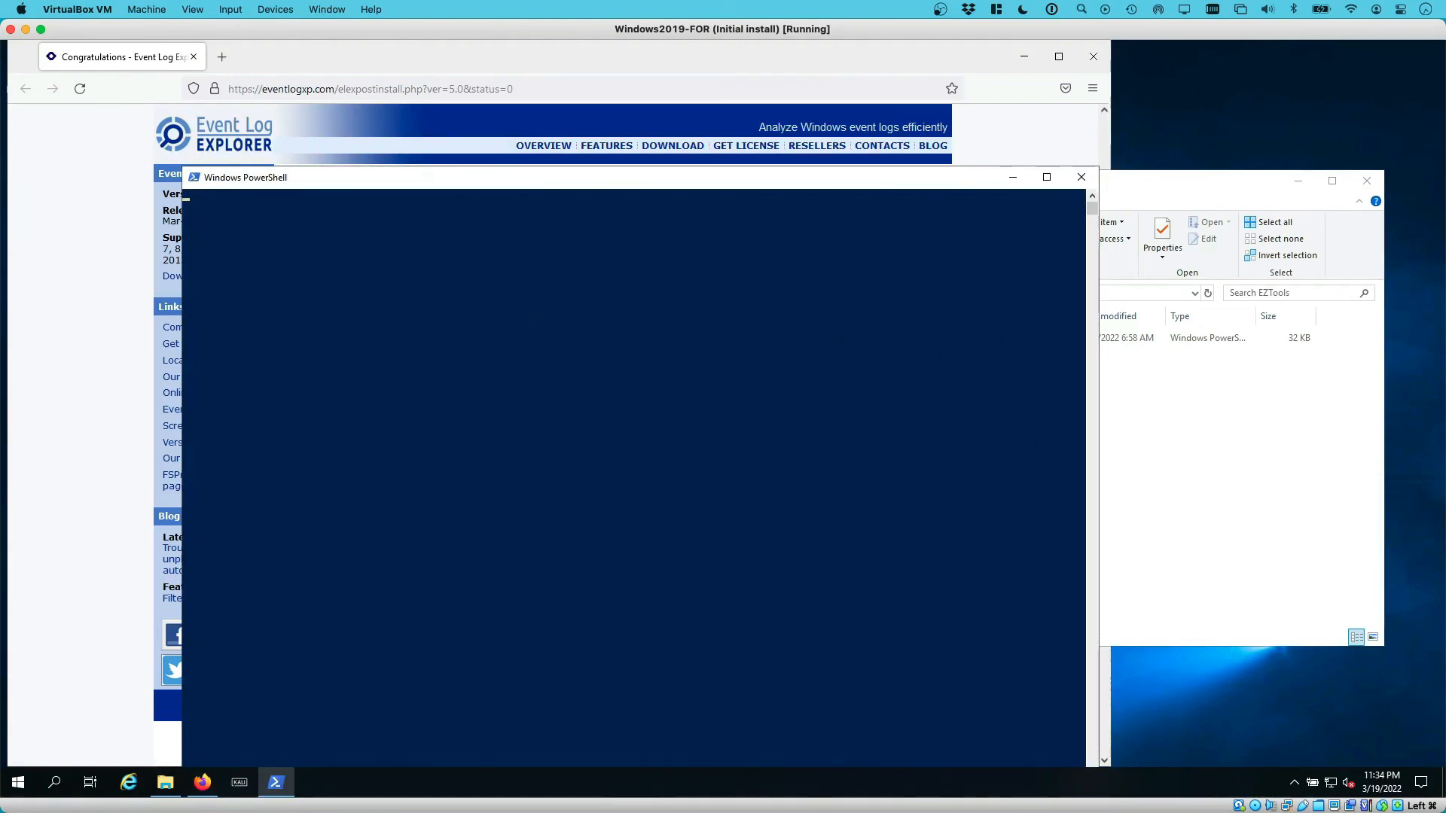
# Run .\Get-ZimmermanTools.ps1 -NetVersion 4 to download the 31 EZ Tools into EZTools
pyautogui.click(847, 251)
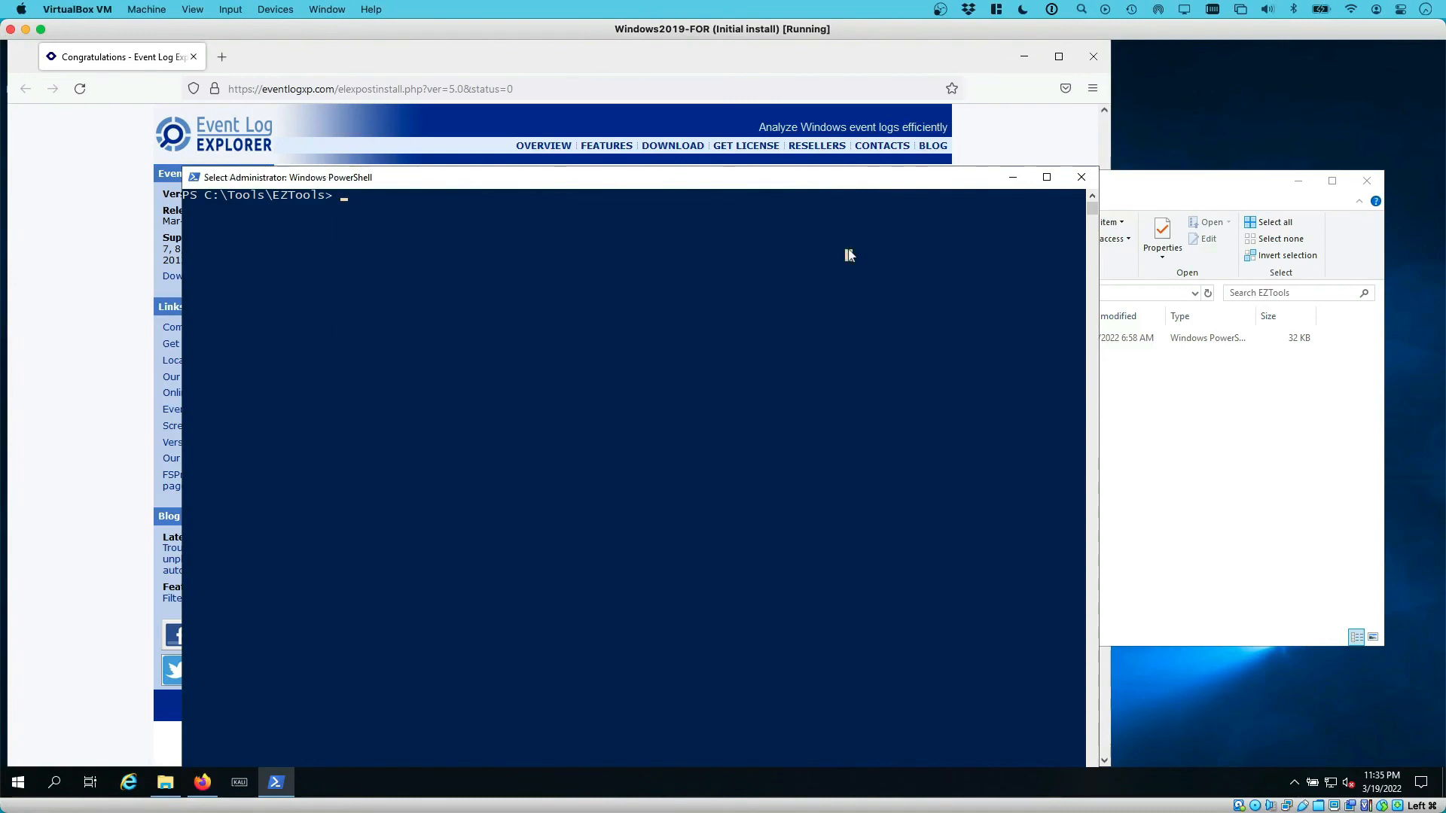
pyautogui.write('.\\')
pyautogui.press('Tab')
pyautogui.write('1')
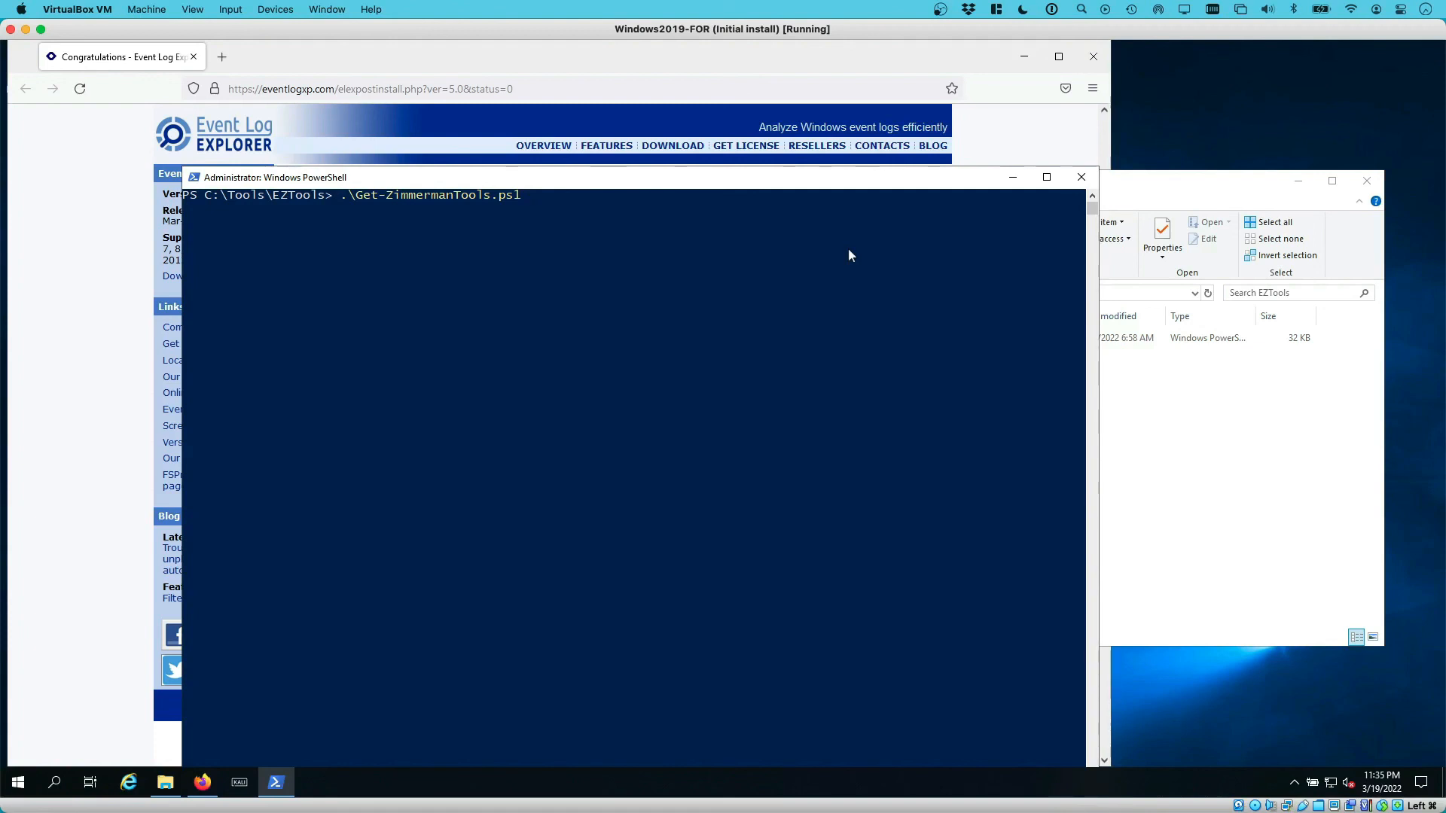
pyautogui.write('-NetVersion 4')
pyautogui.press('Return')
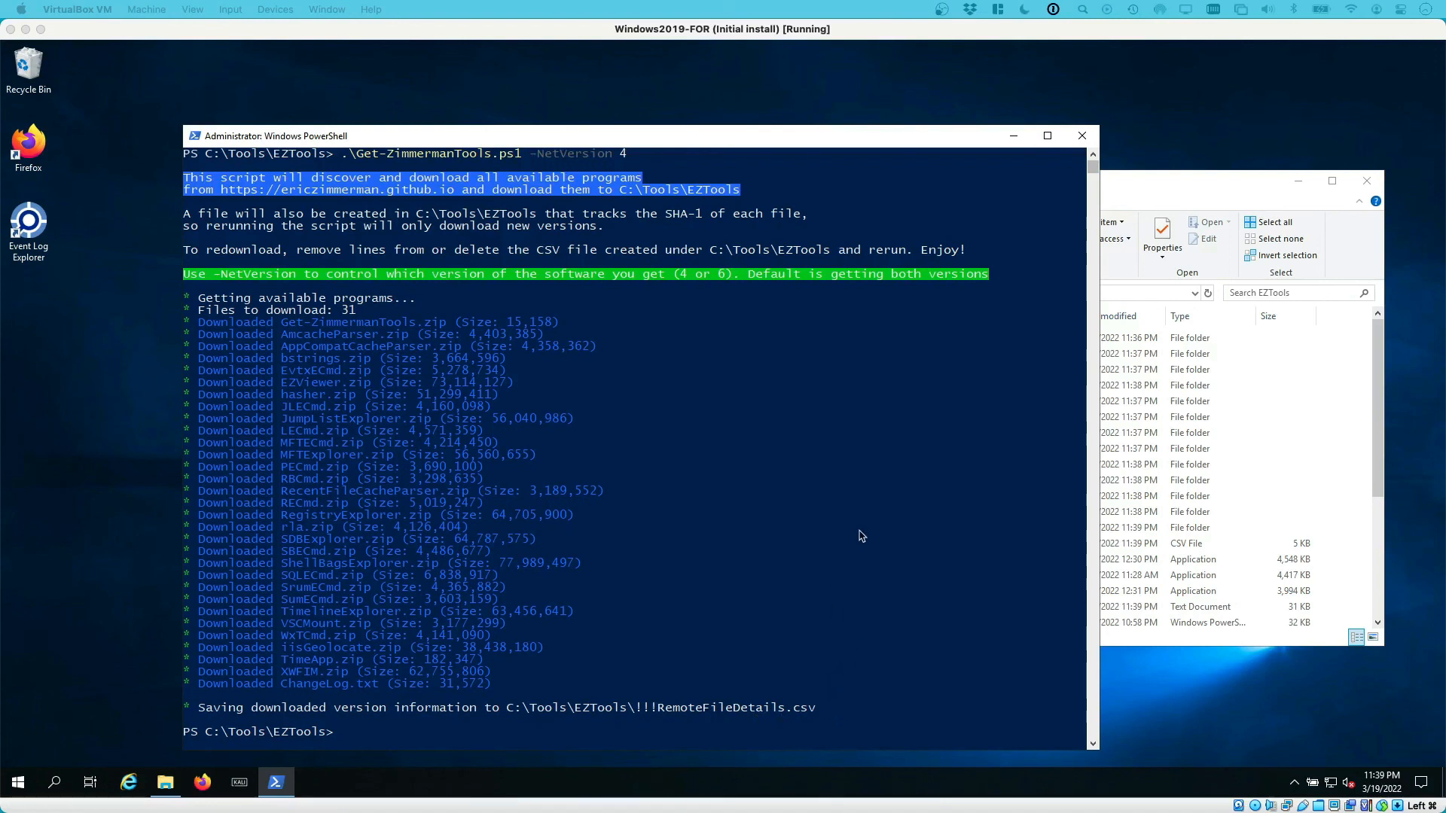
# Check the 32 downloaded items in EZTools, return to C:\Tools, and select KAPE and Notepad++
pyautogui.click(1205, 188)
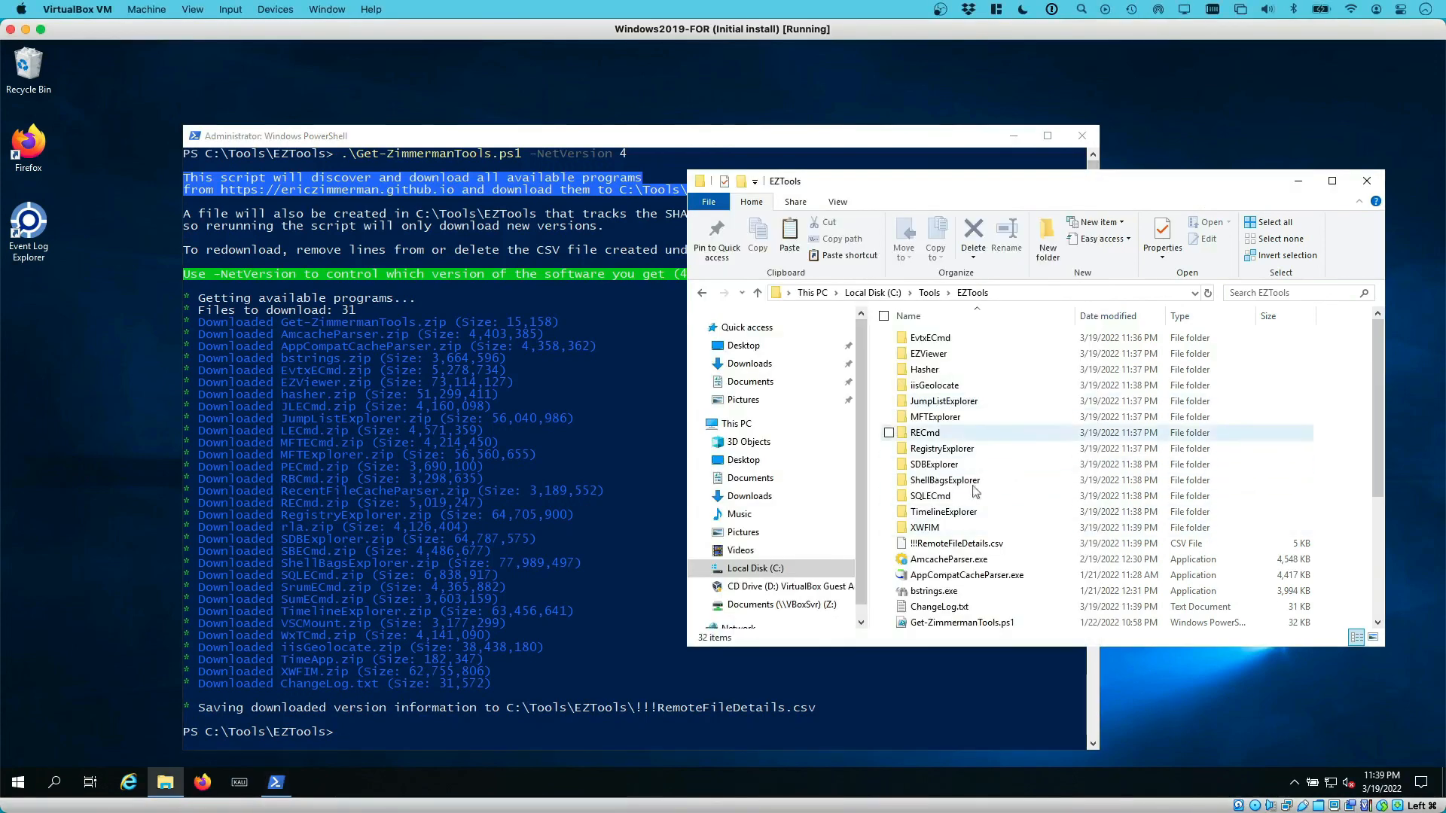
pyautogui.scroll(-3, 1003, 531)
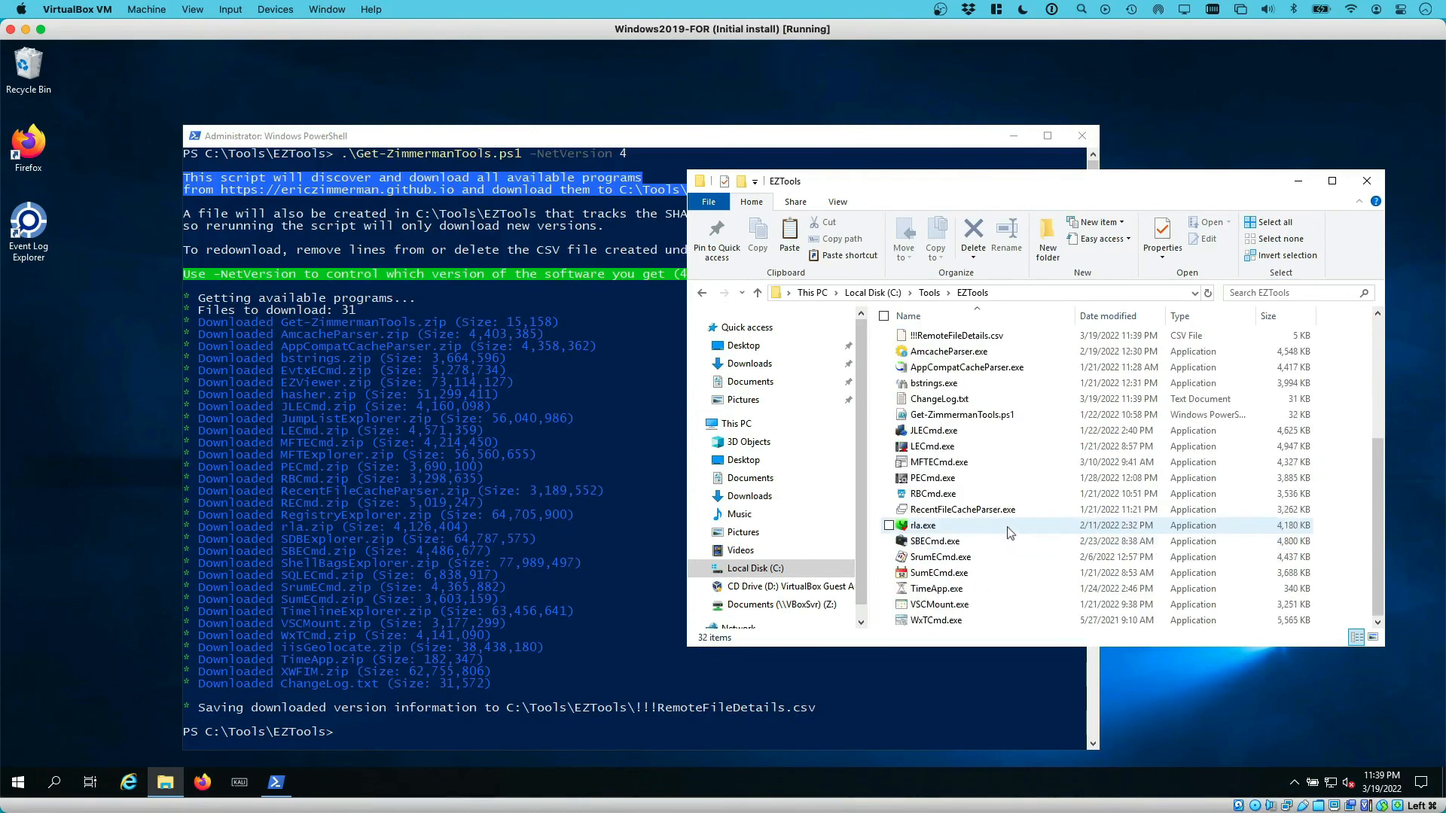
pyautogui.scroll(3, 1007, 534)
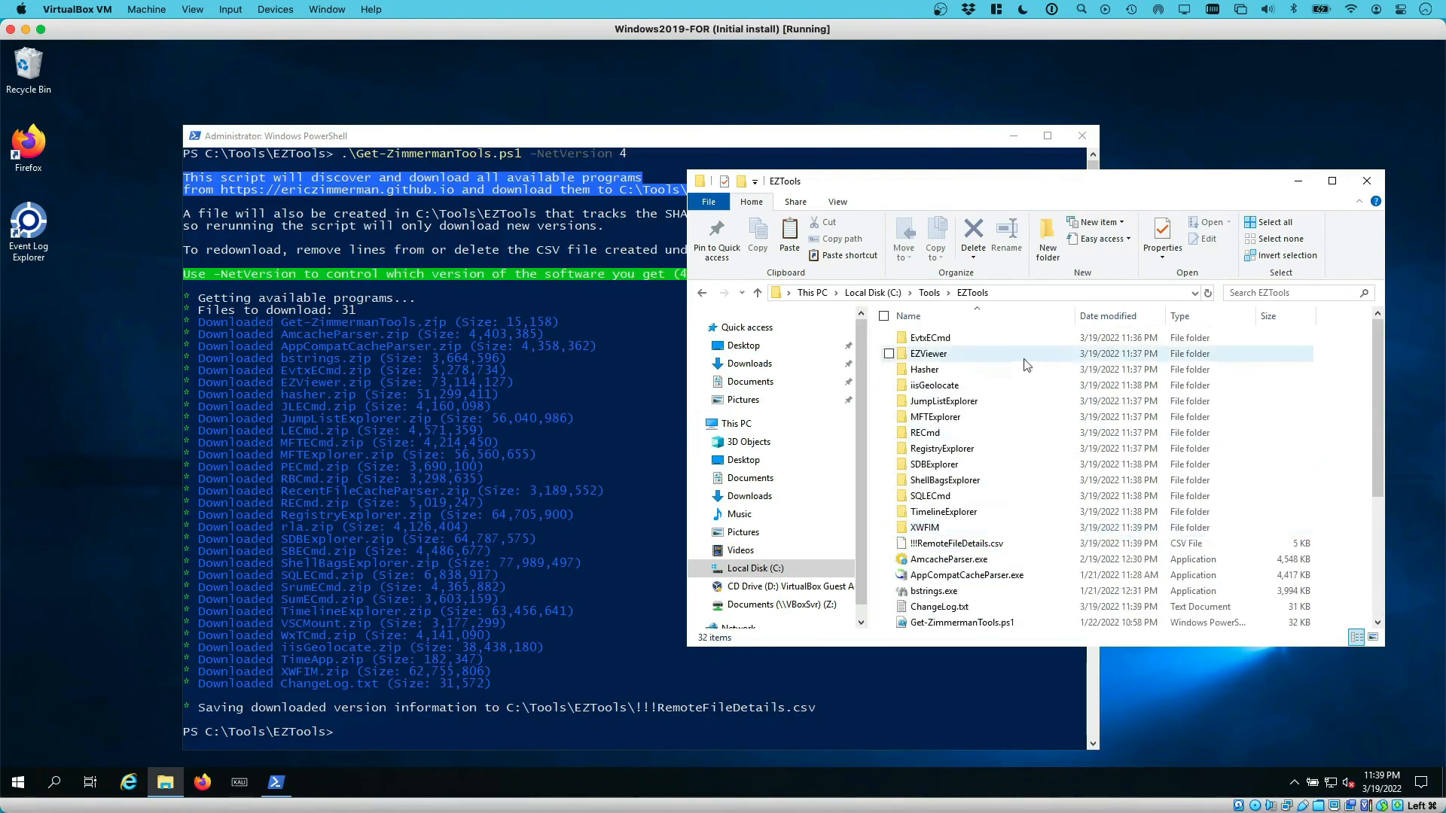
pyautogui.moveTo(1009, 359)
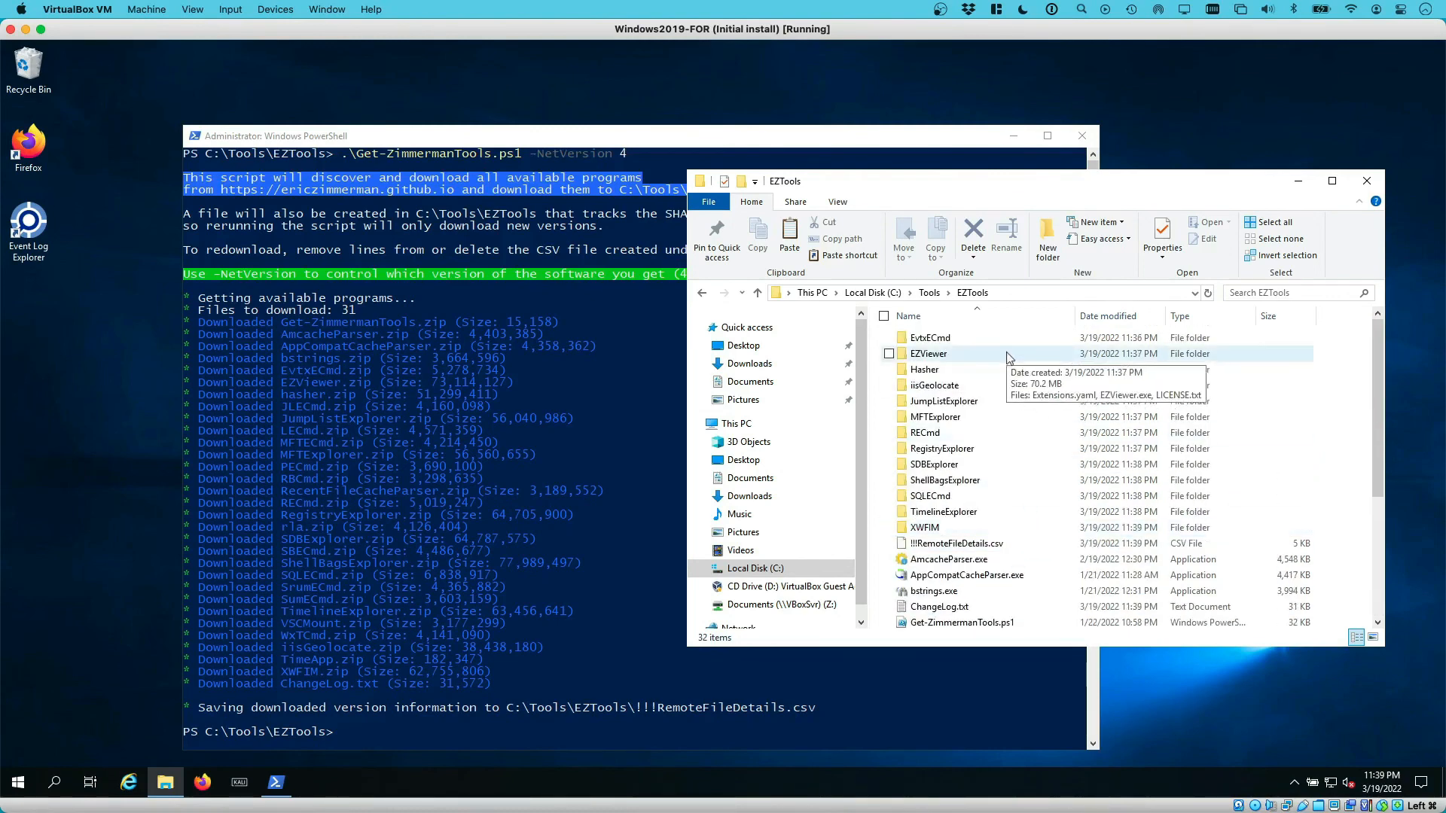
pyautogui.click(930, 295)
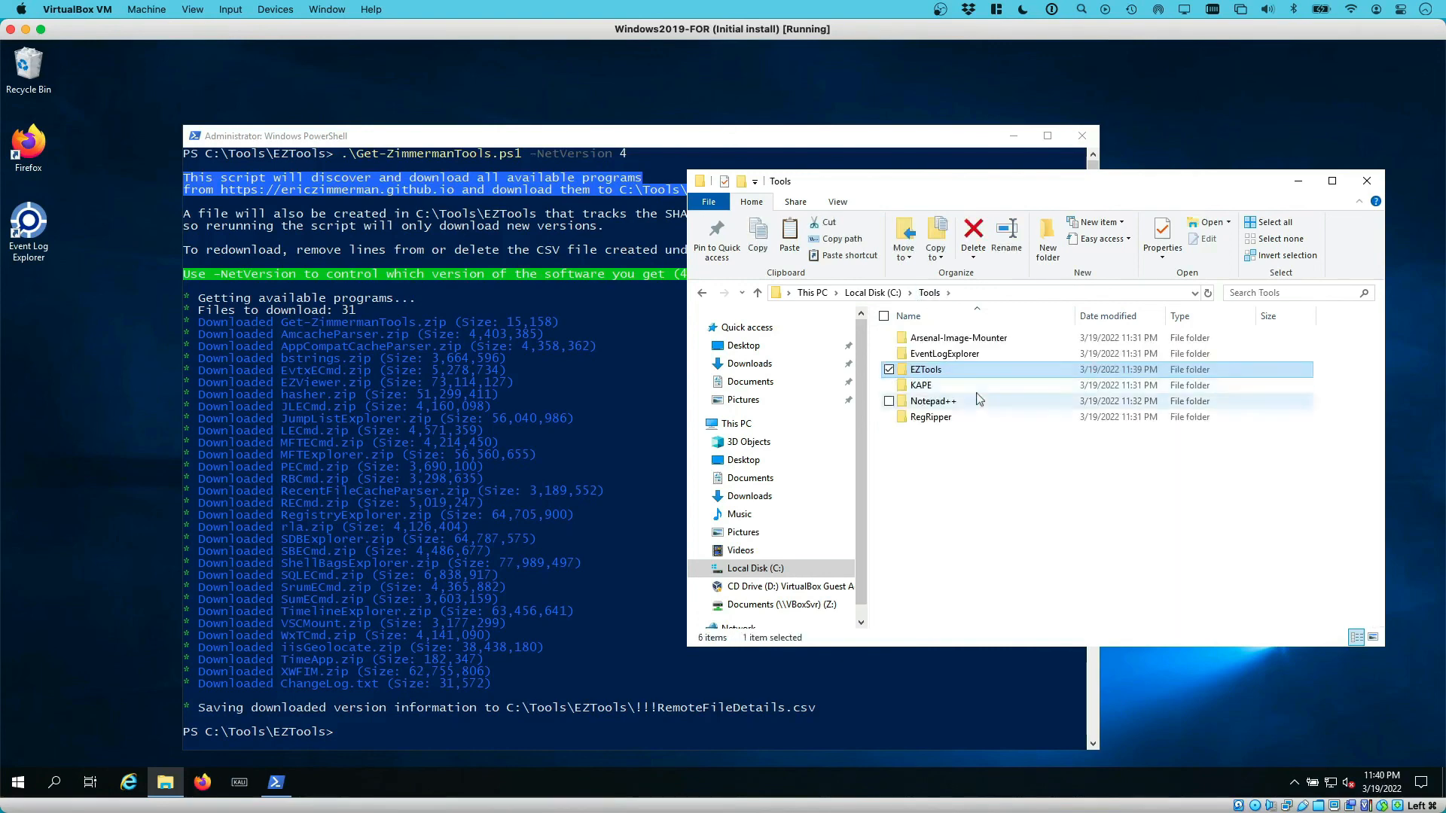
pyautogui.click(970, 392)
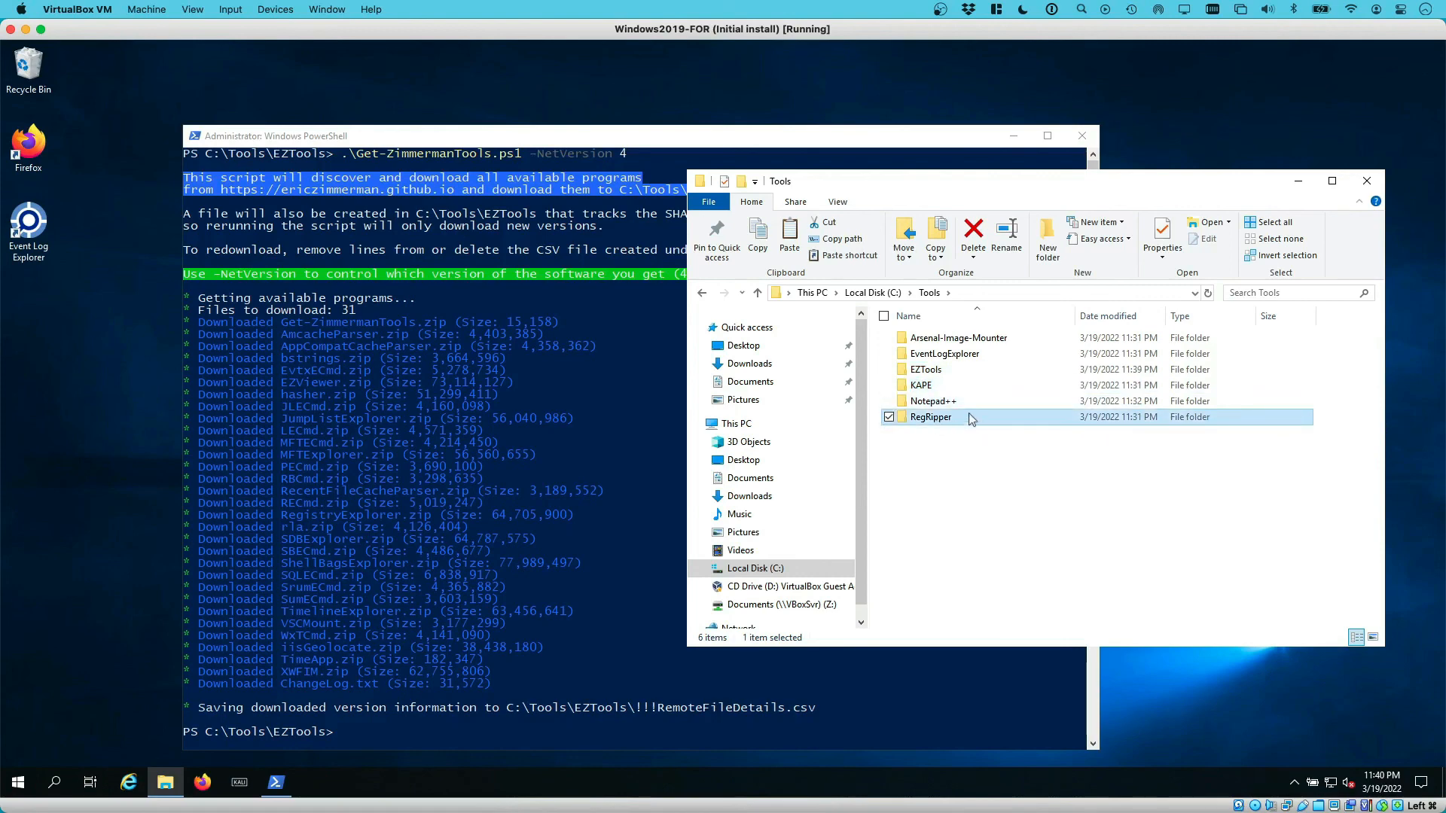
pyautogui.click(959, 404)
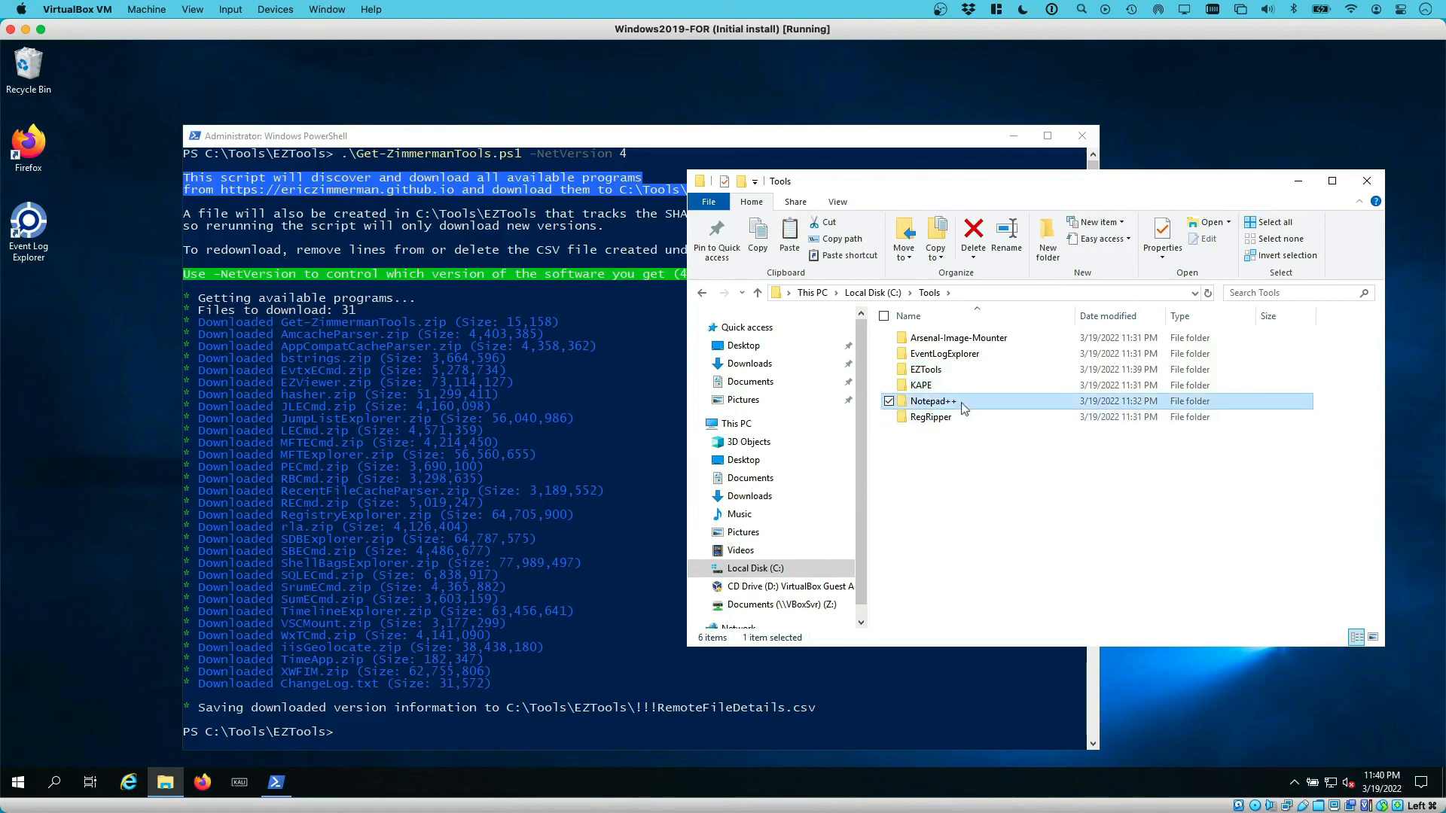
# Install Notepad++ v8.3.3 from npp.8.3.3.Installer.x64.exe in English with default options, then return to C:\Tools
pyautogui.doubleClick(962, 406)
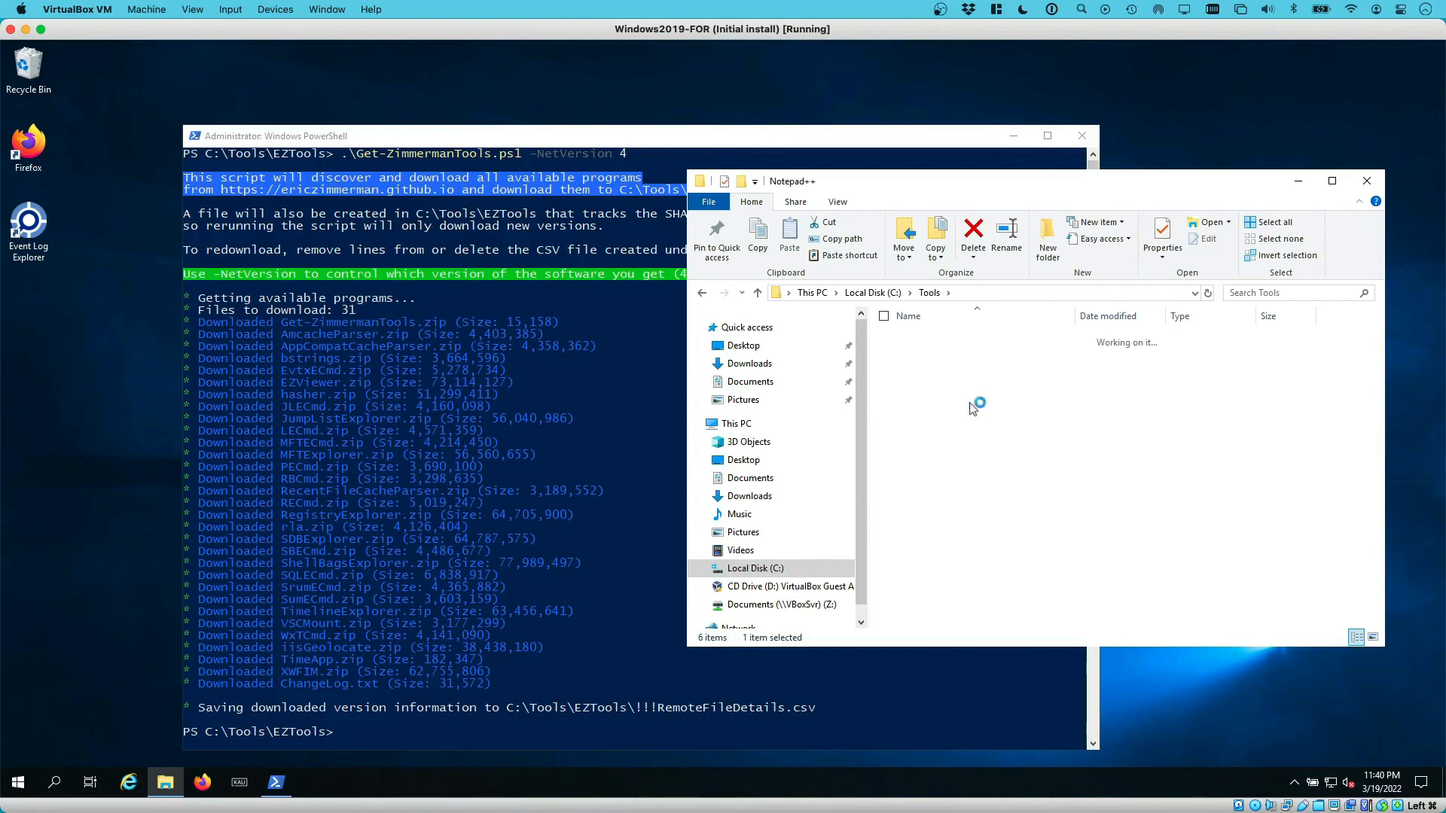
pyautogui.doubleClick(932, 340)
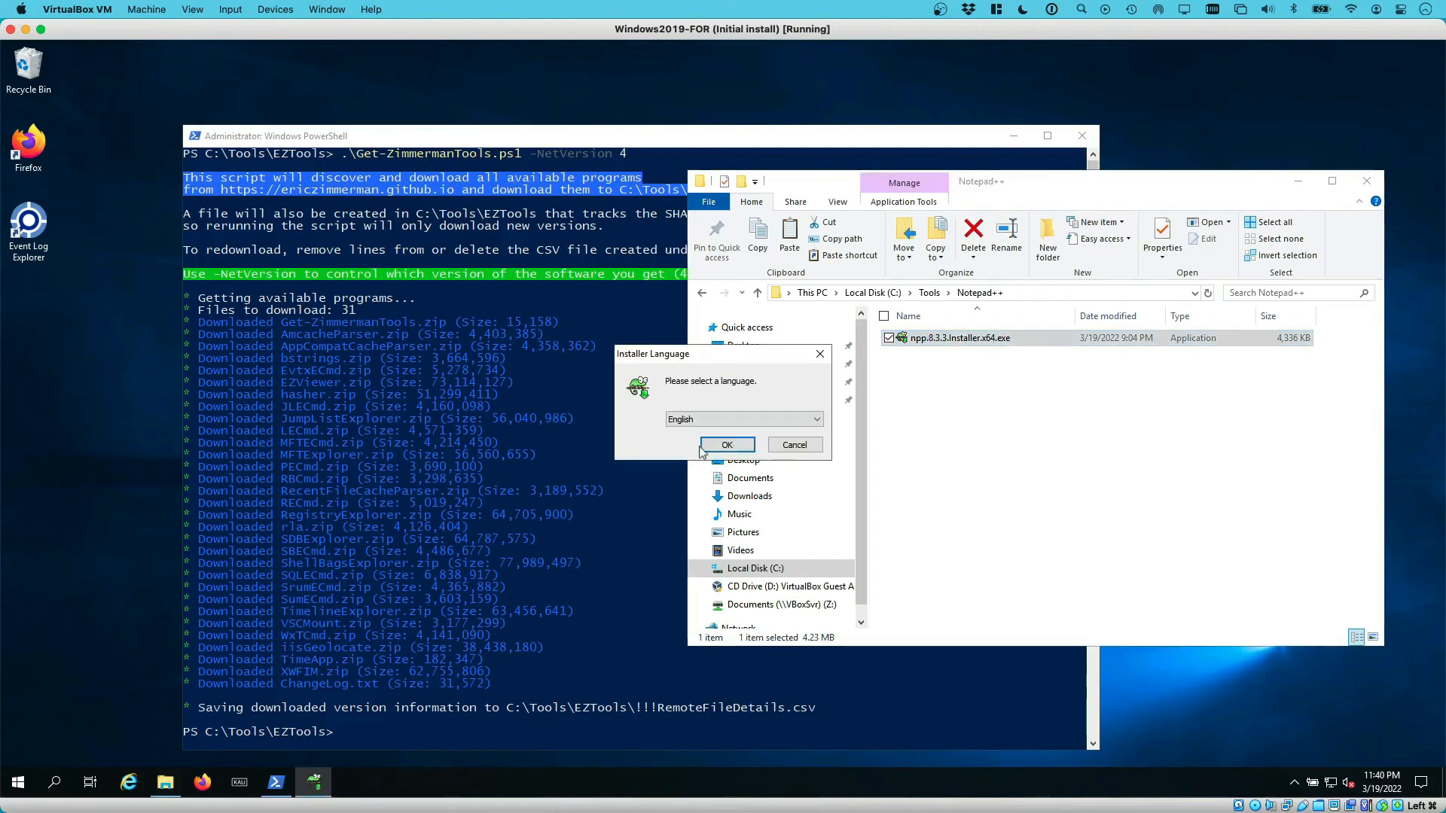
pyautogui.click(726, 445)
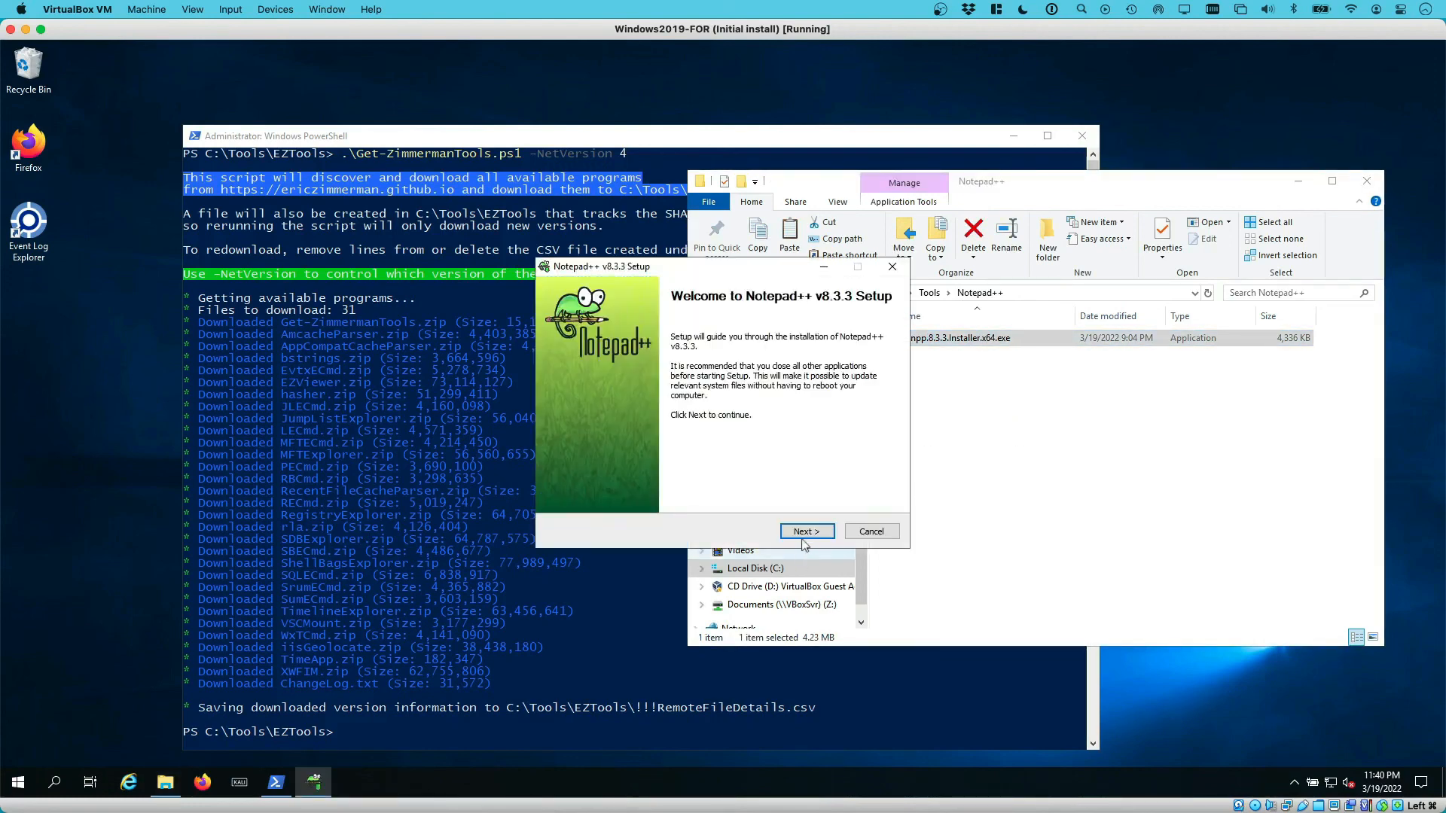
pyautogui.click(805, 532)
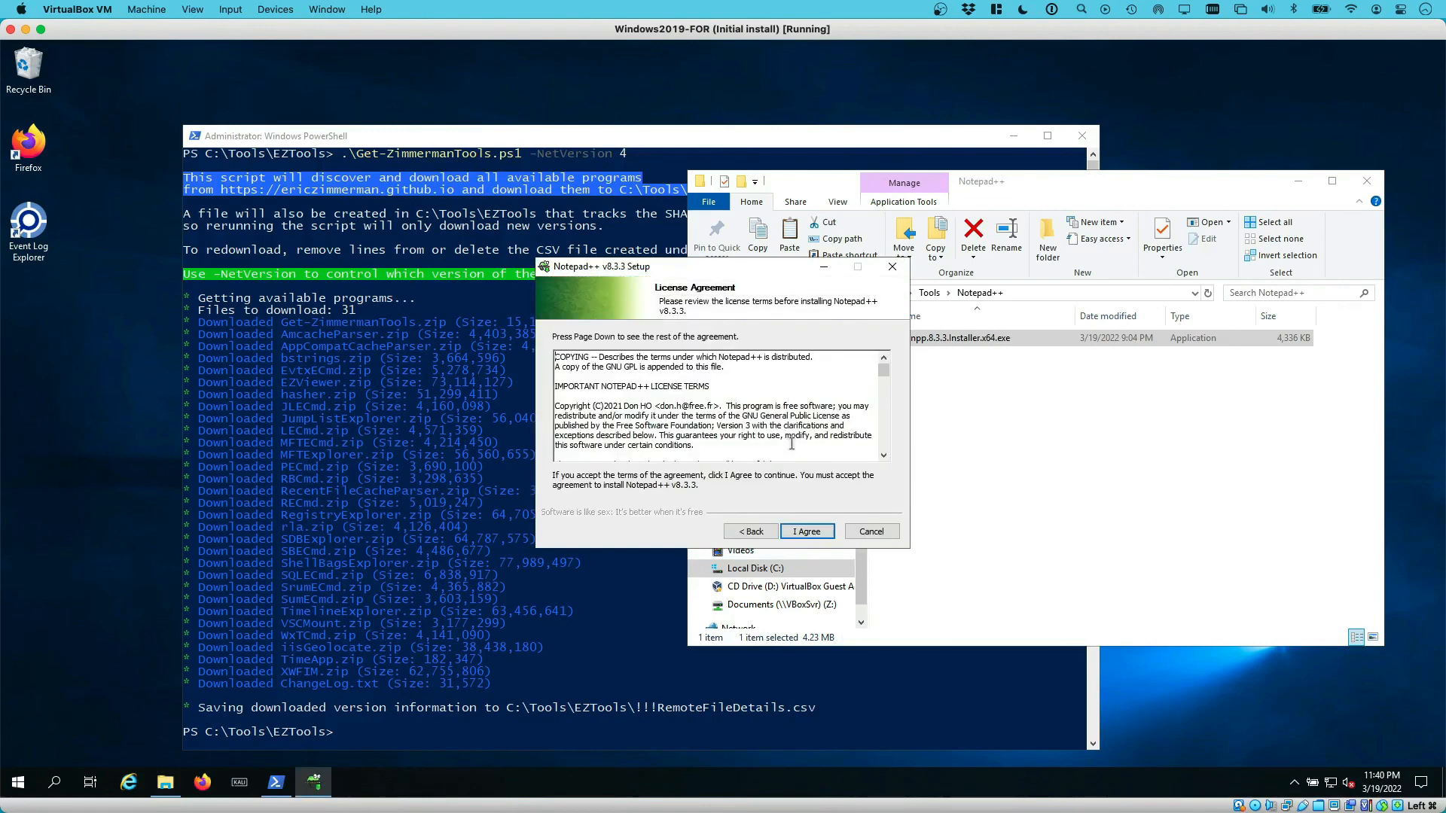
pyautogui.click(808, 535)
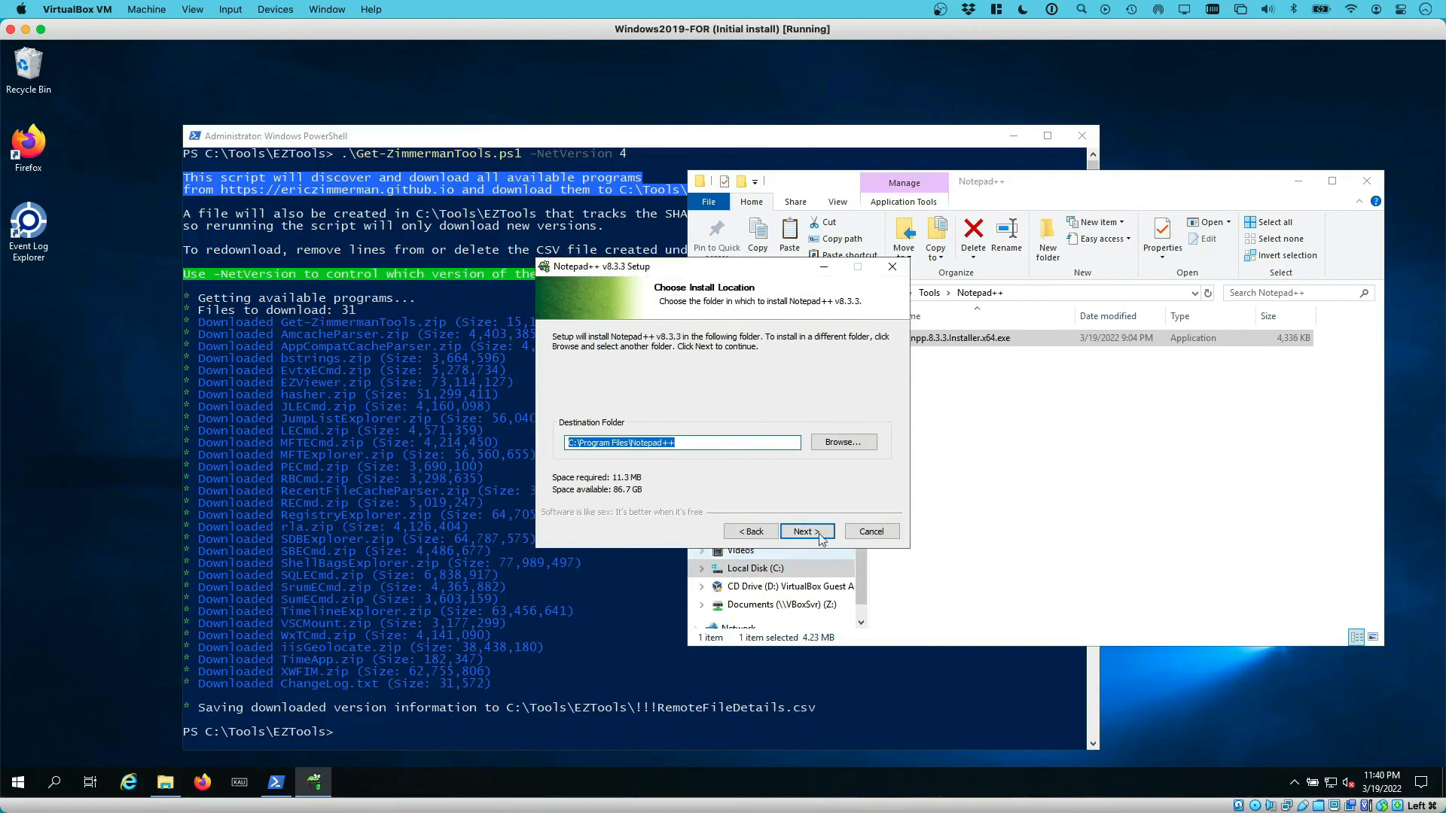
pyautogui.click(820, 535)
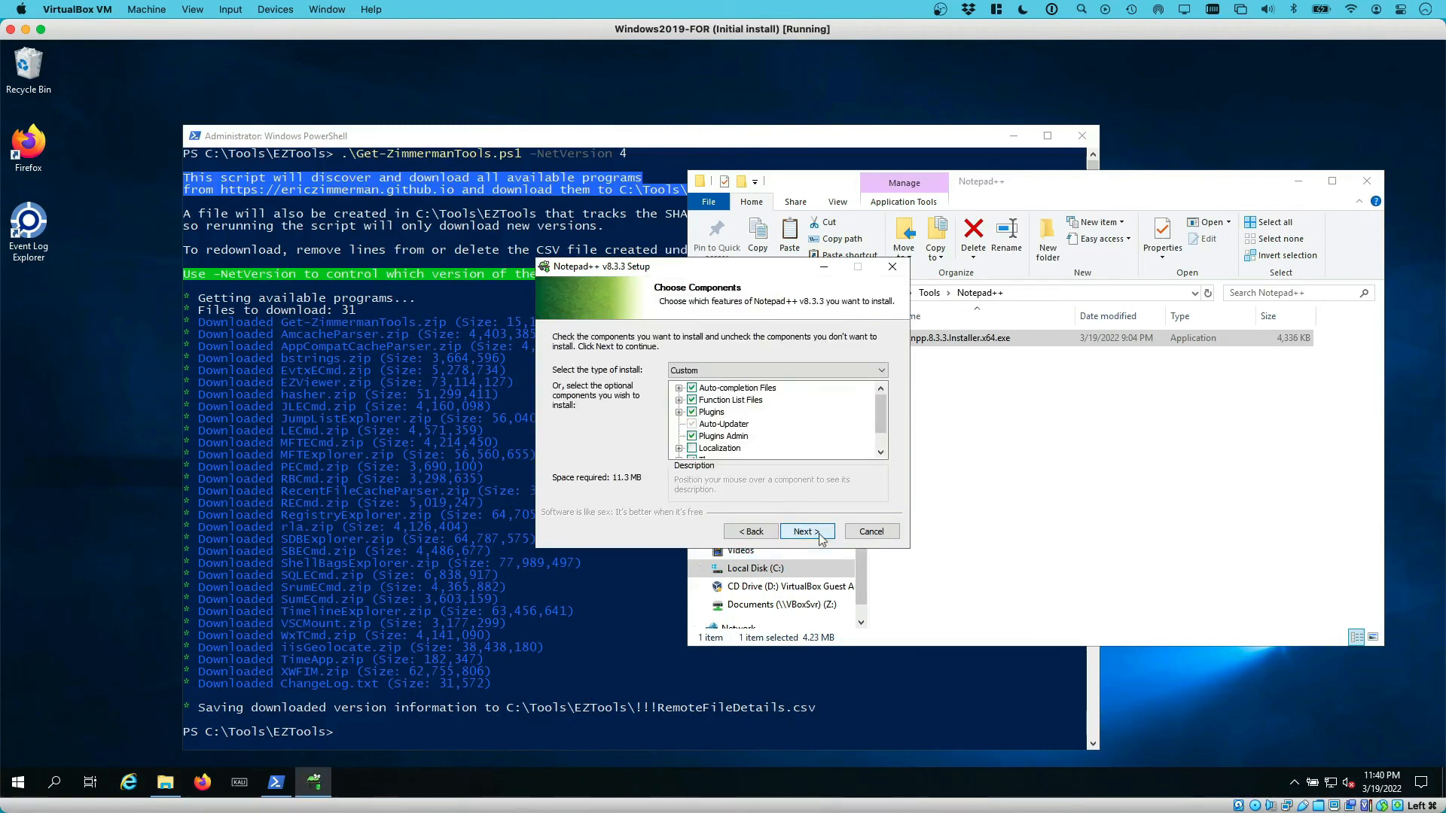
pyautogui.click(820, 535)
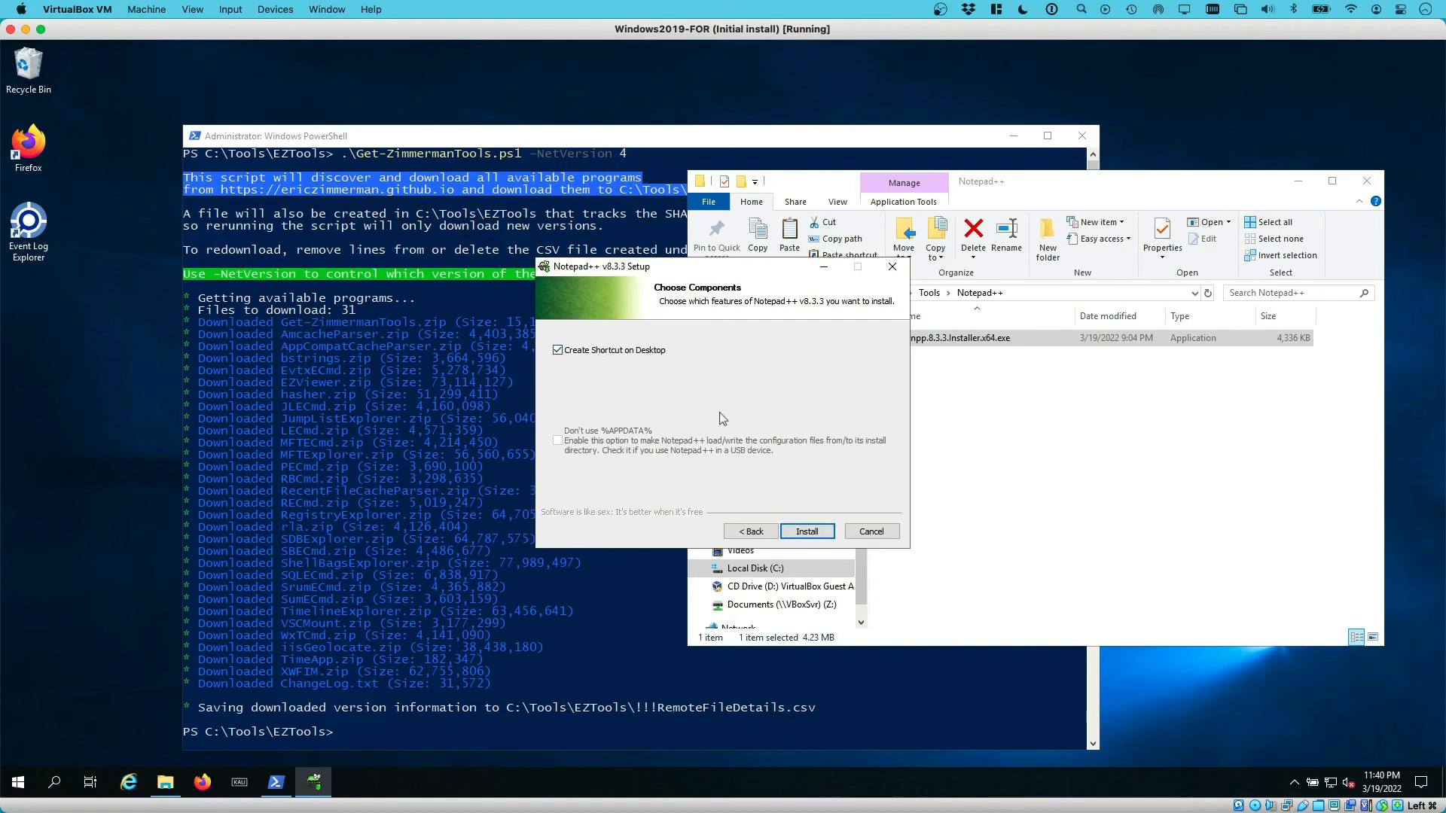
pyautogui.click(806, 532)
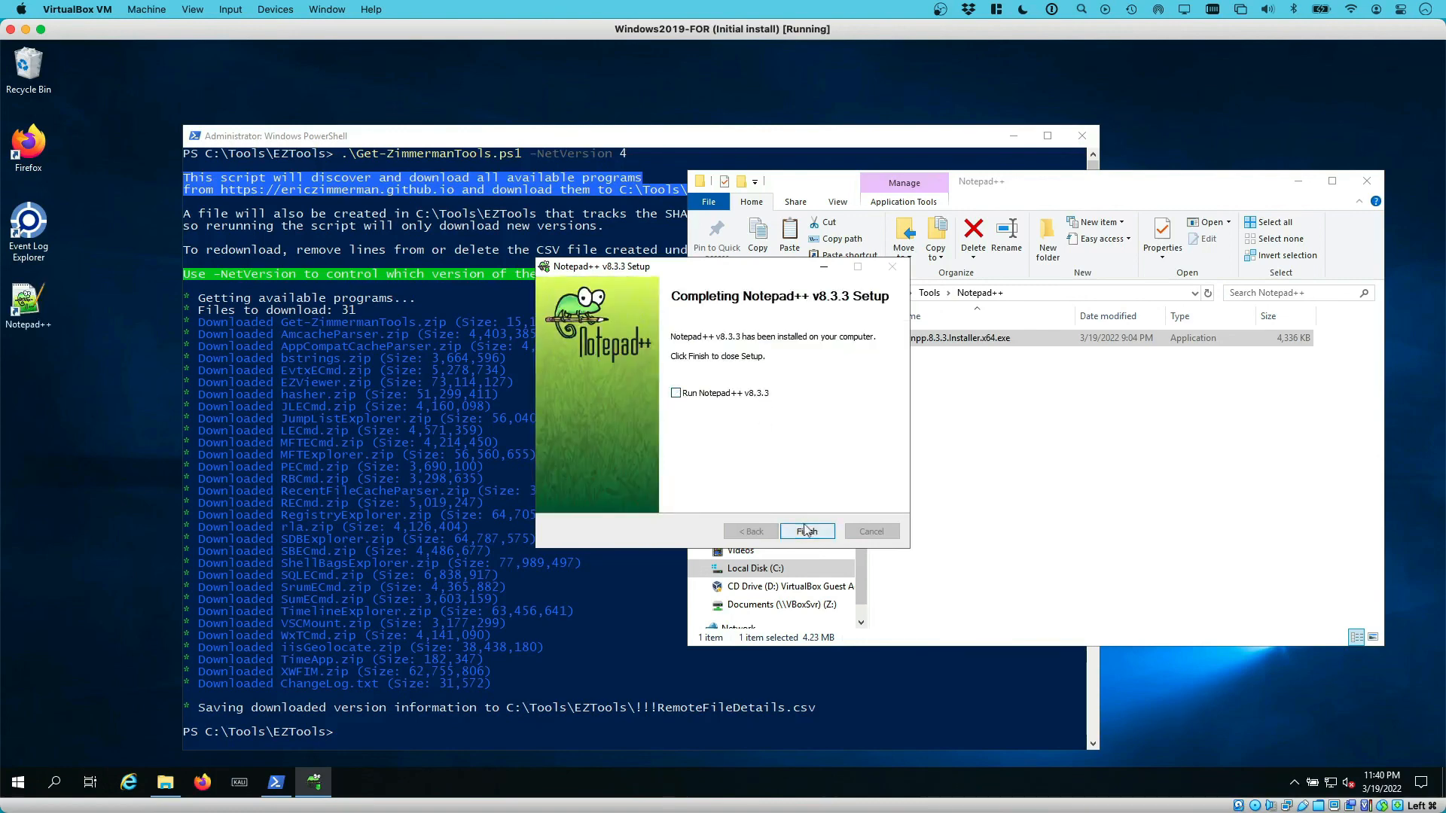
pyautogui.click(807, 531)
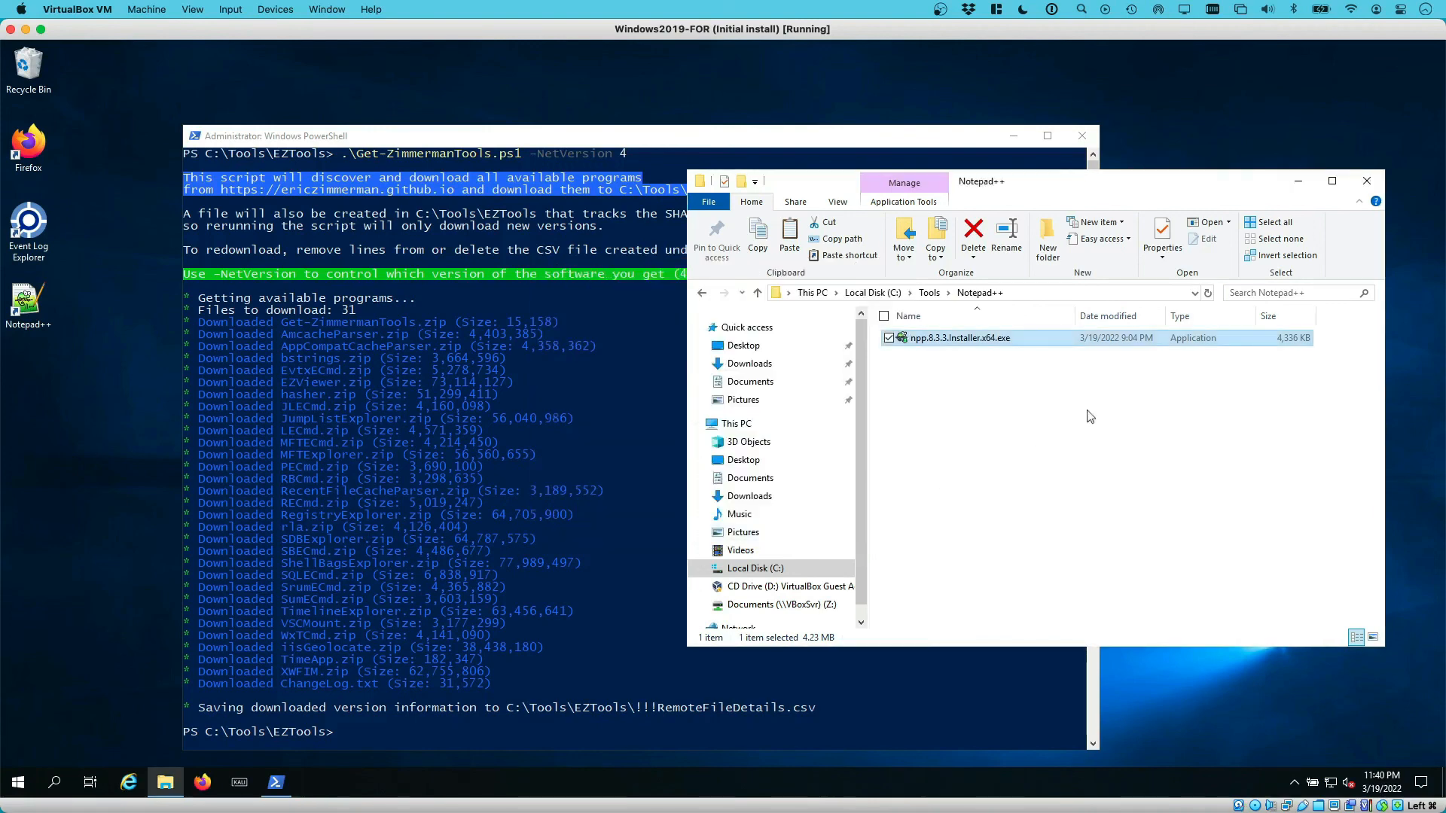
pyautogui.click(928, 293)
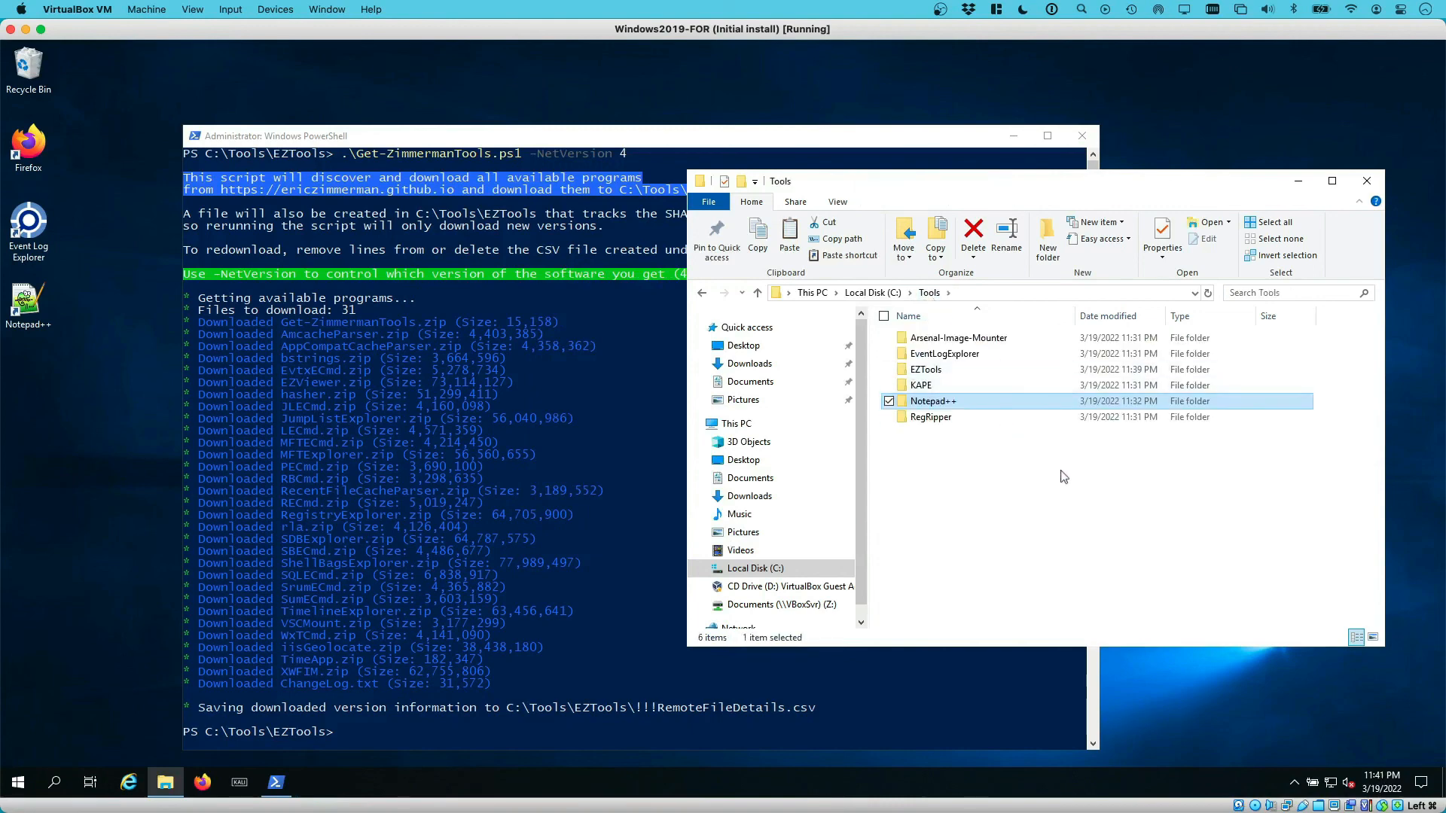
# Close File Explorer and PowerShell, then shut down the Windows2019-FOR guest with a shutdown reason
pyautogui.click(1366, 182)
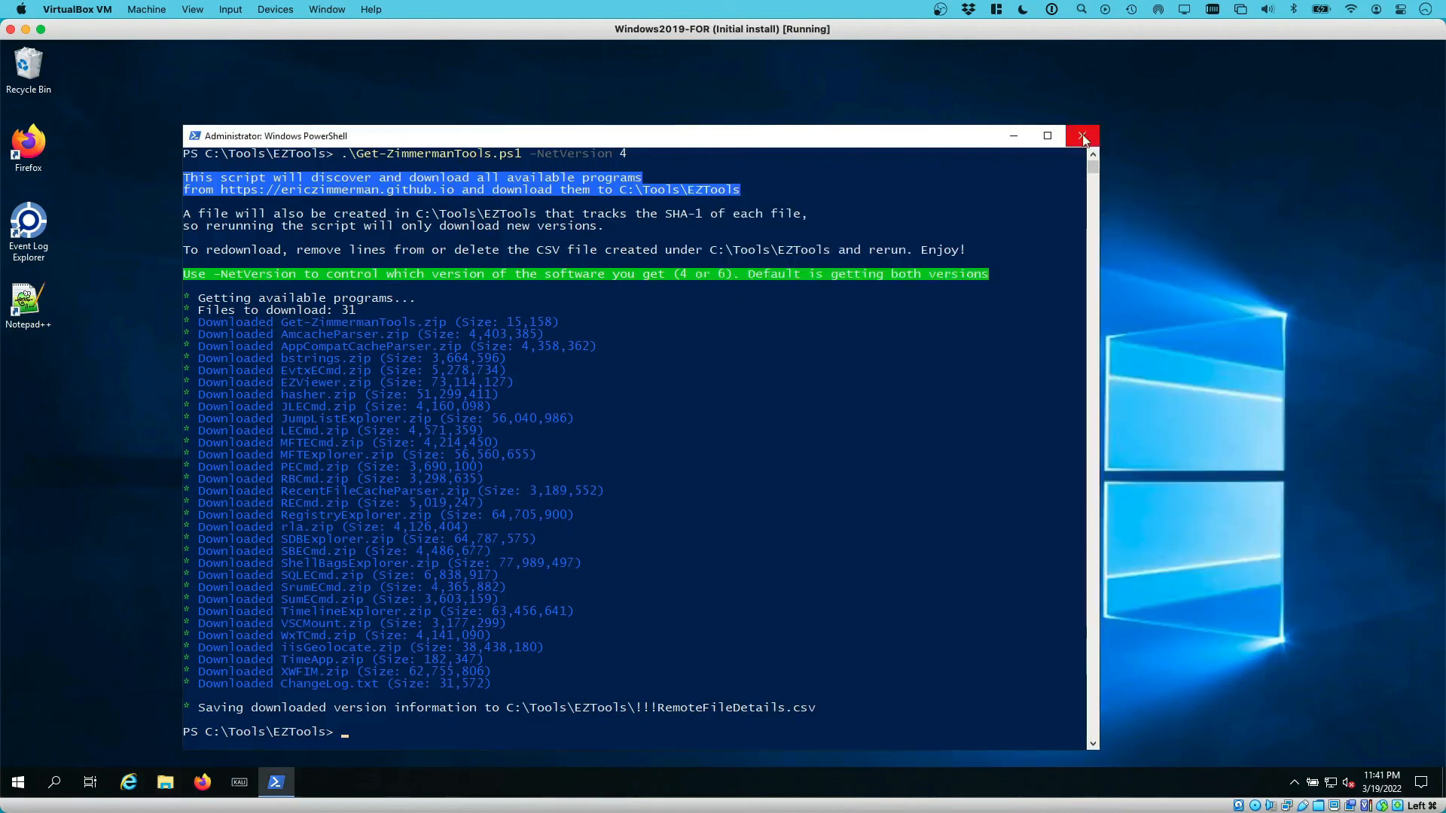
pyautogui.click(1081, 137)
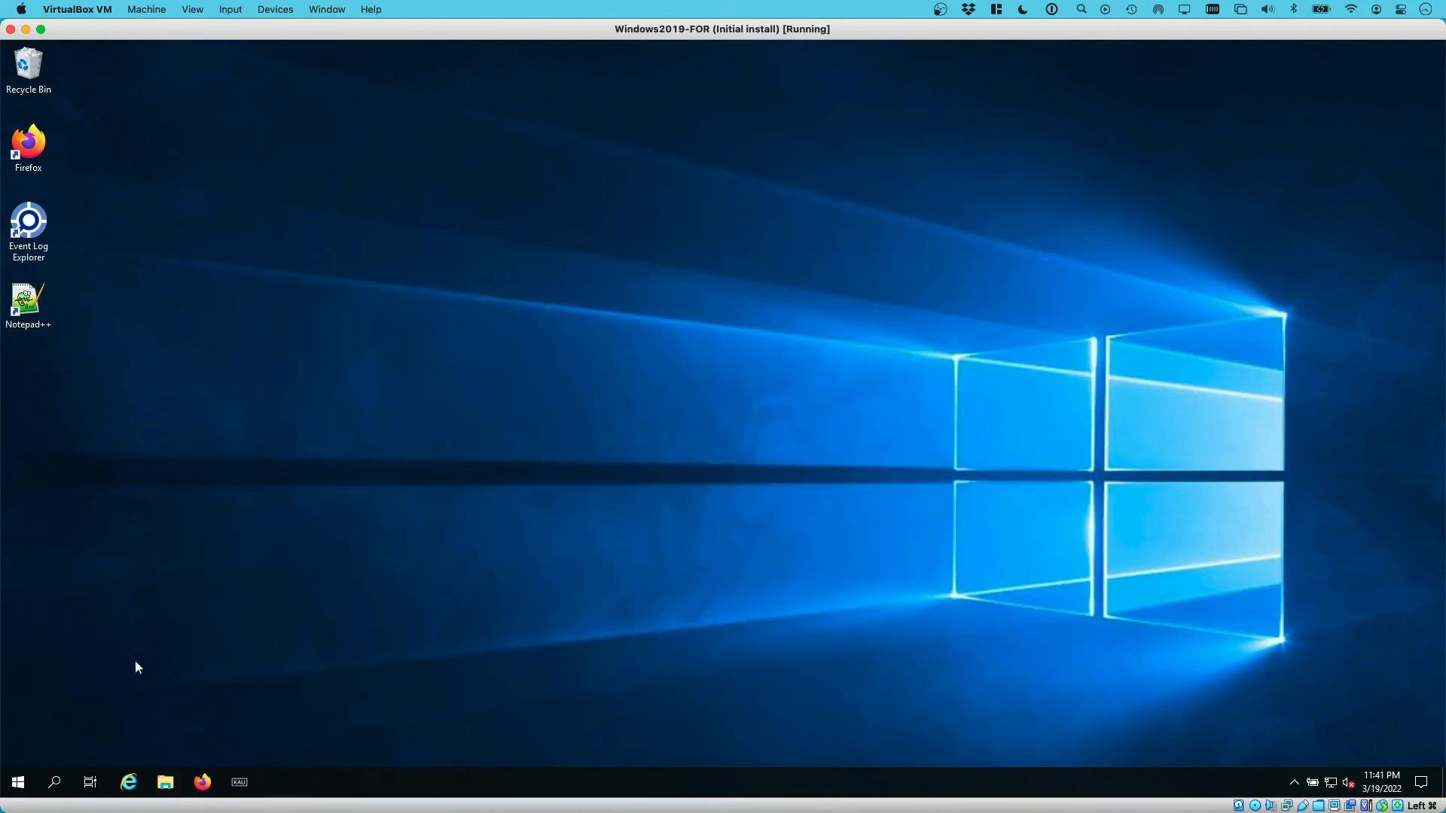
pyautogui.click(18, 784)
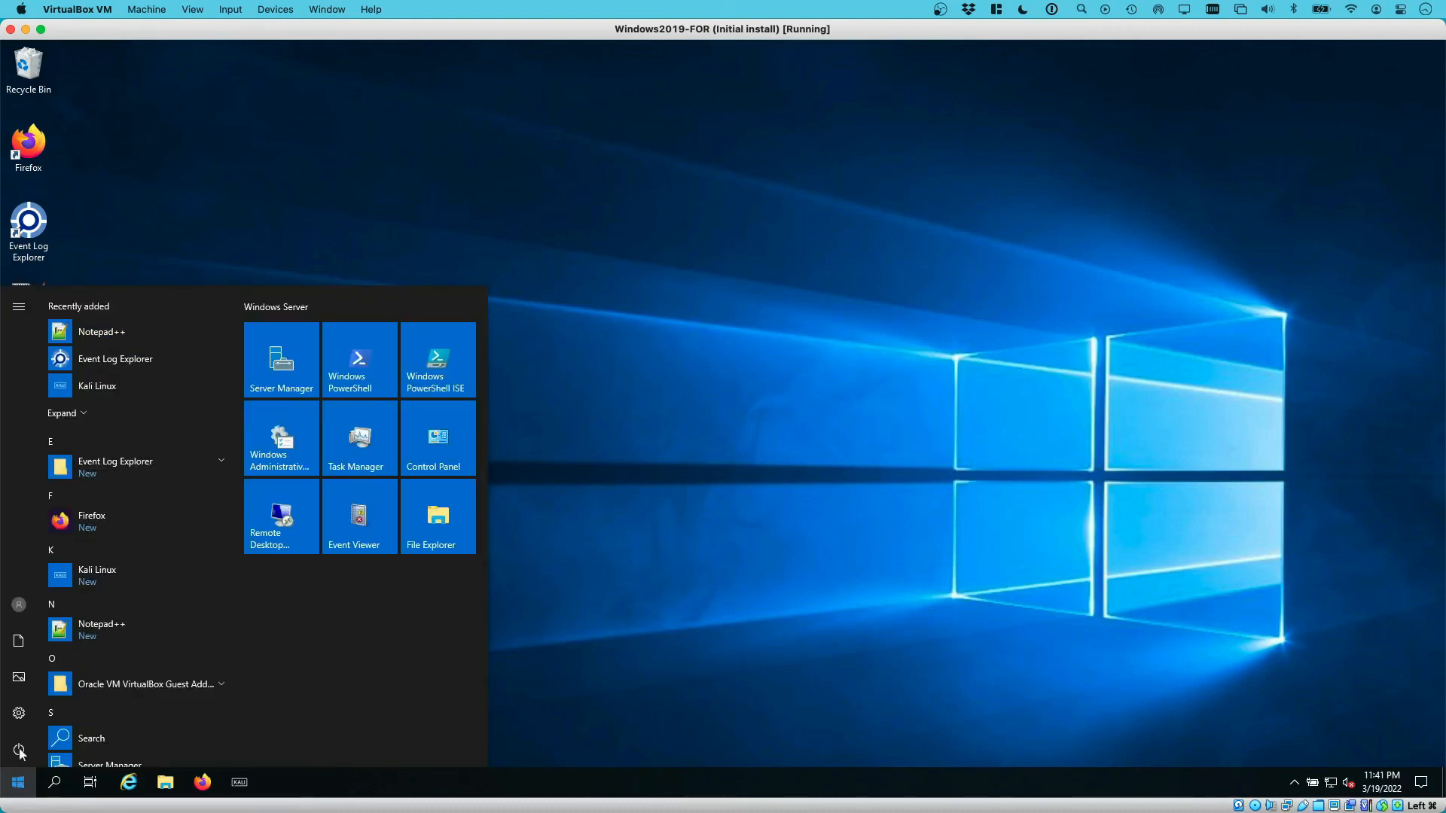
pyautogui.click(19, 751)
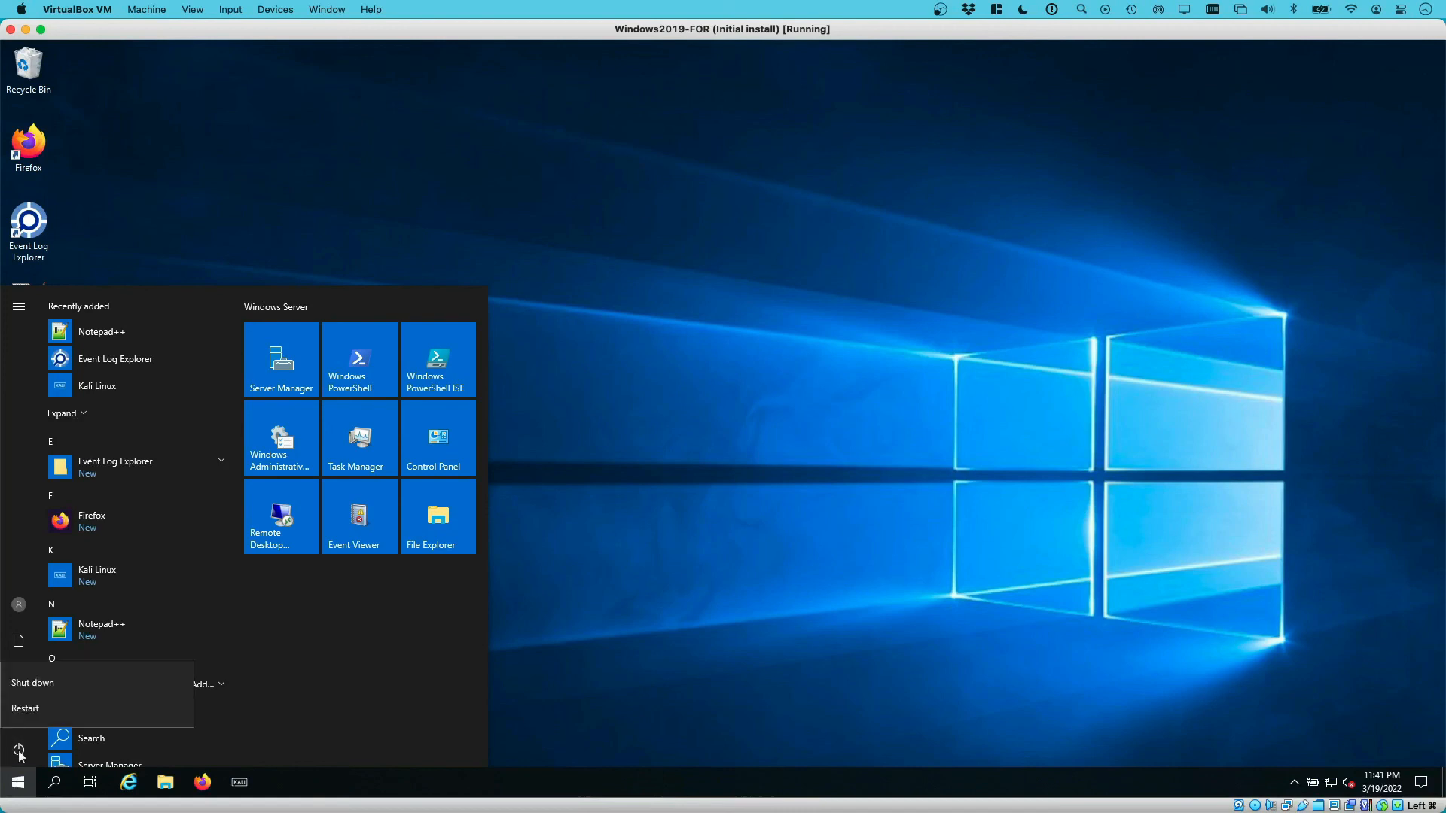
pyautogui.click(32, 683)
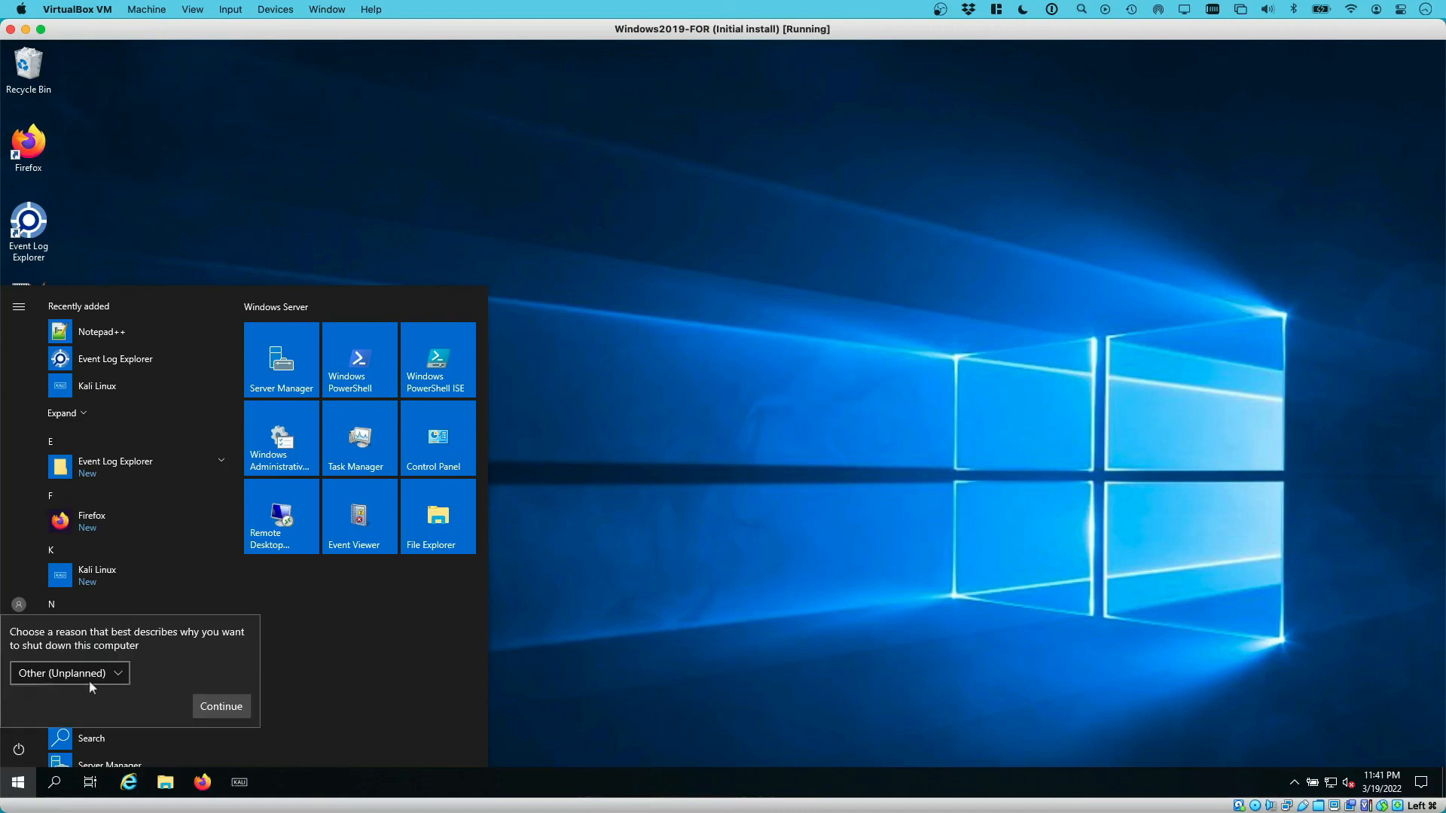
pyautogui.click(221, 706)
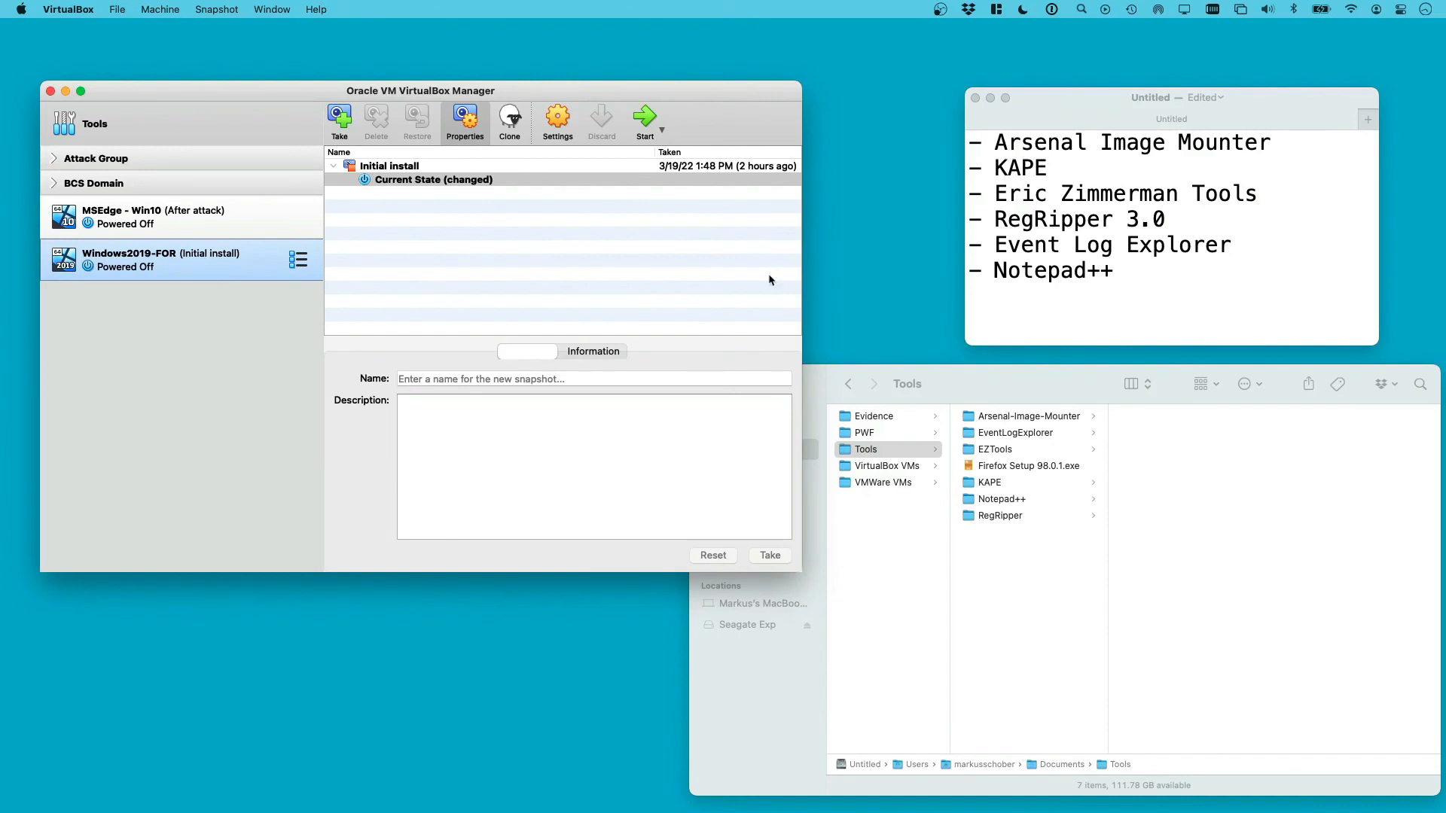
# Start a new snapshot and name it 'Windows tools installed'
pyautogui.click(339, 119)
pyautogui.moveTo(375, 235); pyautogui.dragTo(314, 237)
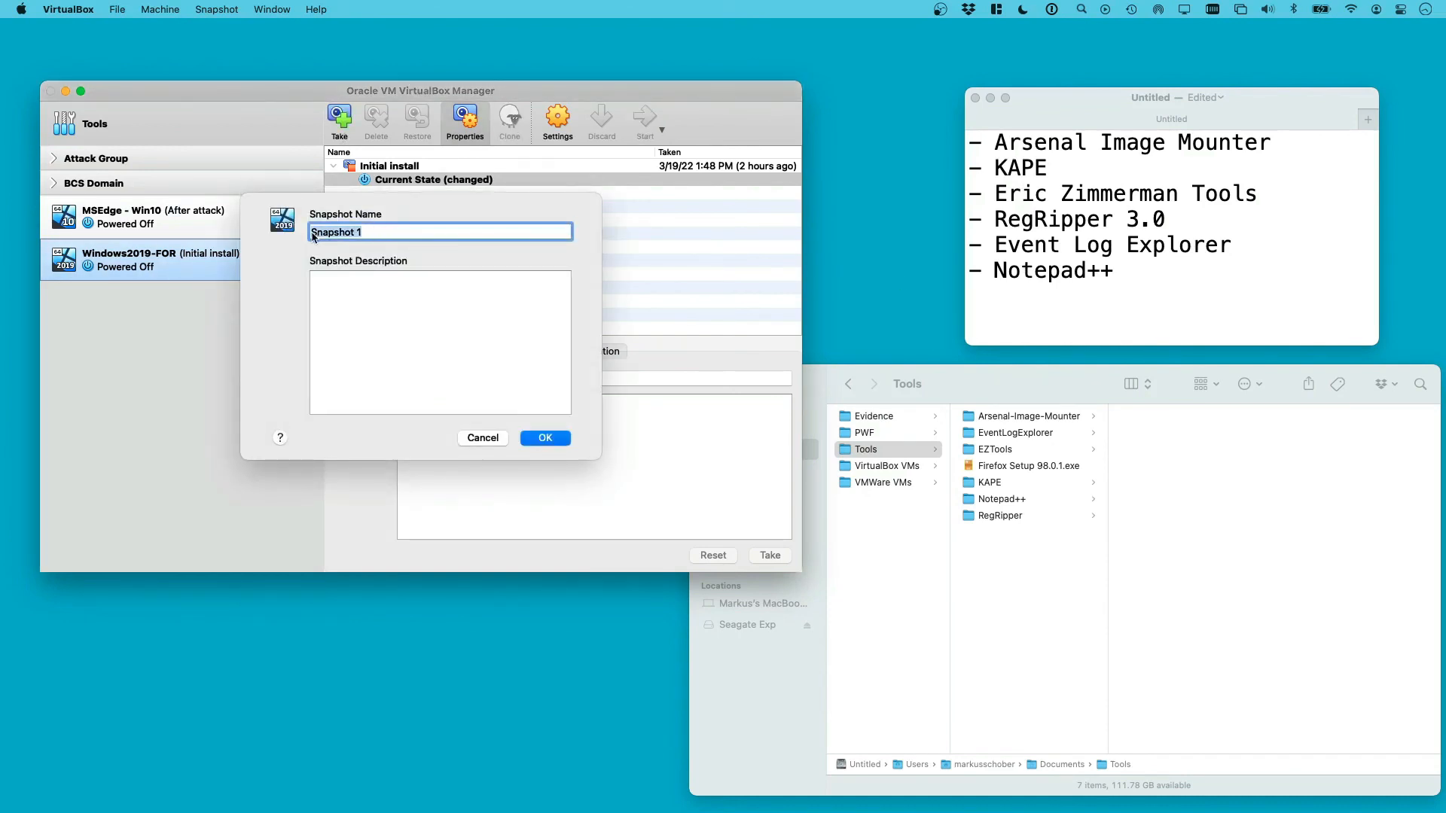
pyautogui.write('Windos')
pyautogui.press('BackSpace')
pyautogui.press('BackSpace')
pyautogui.write('ws tools installed')
pyautogui.click(353, 280)
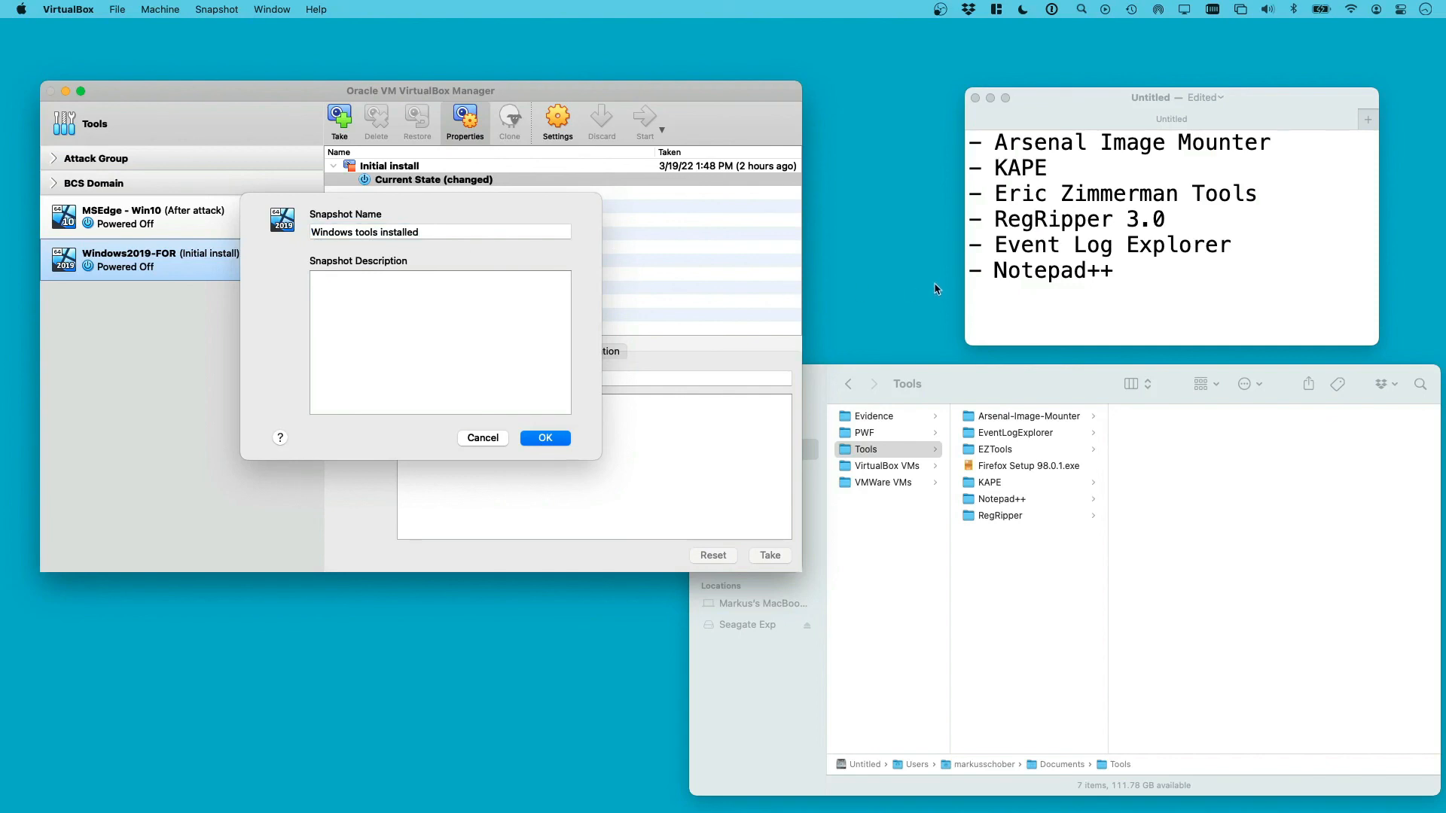
# Copy the six-tool list from the notes into the snapshot description and confirm the snapshot
pyautogui.click(1114, 278)
pyautogui.moveTo(1124, 272); pyautogui.dragTo(969, 146)
pyautogui.press('super+c')
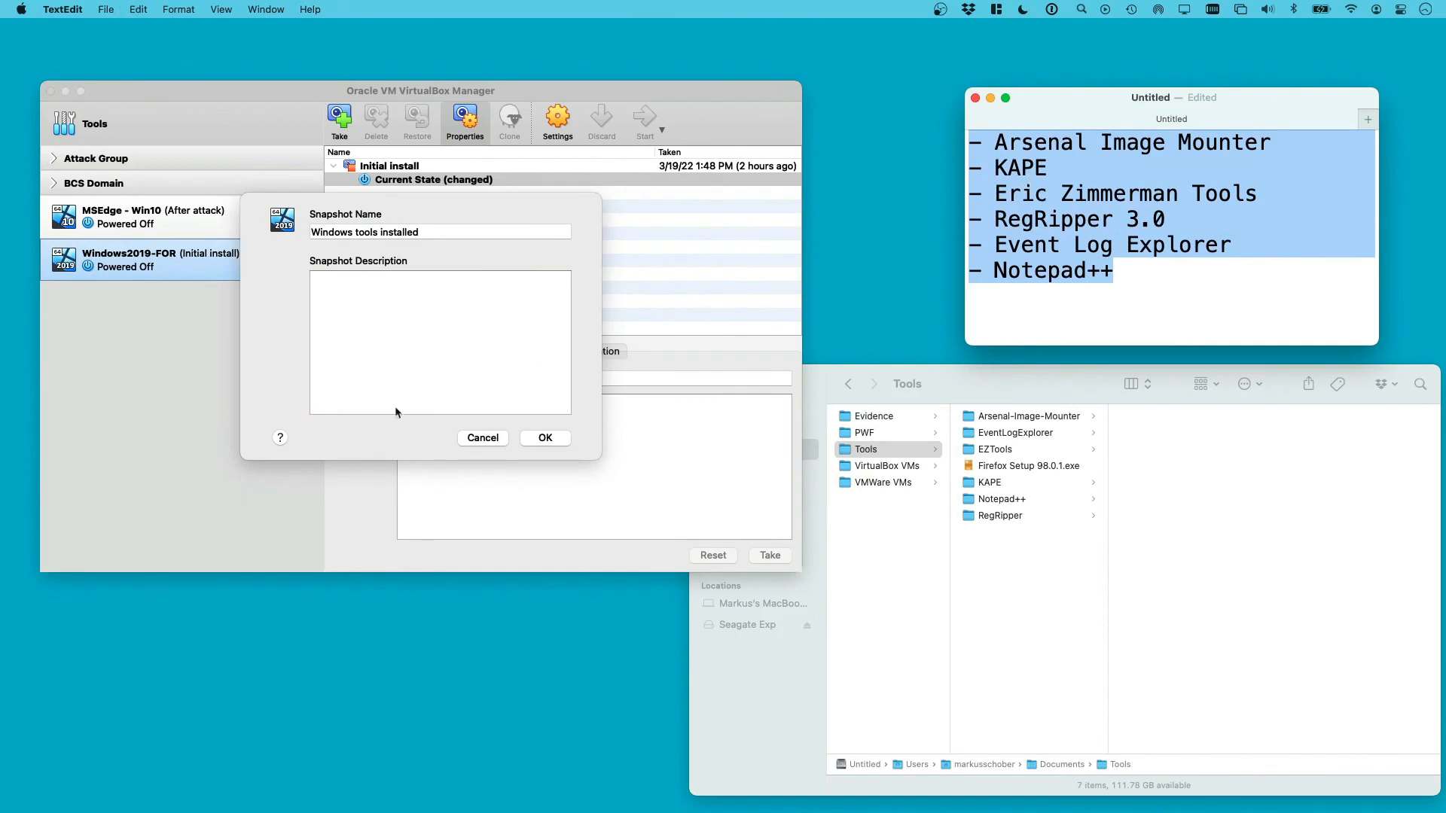
pyautogui.click(366, 364)
pyautogui.press('super+v')
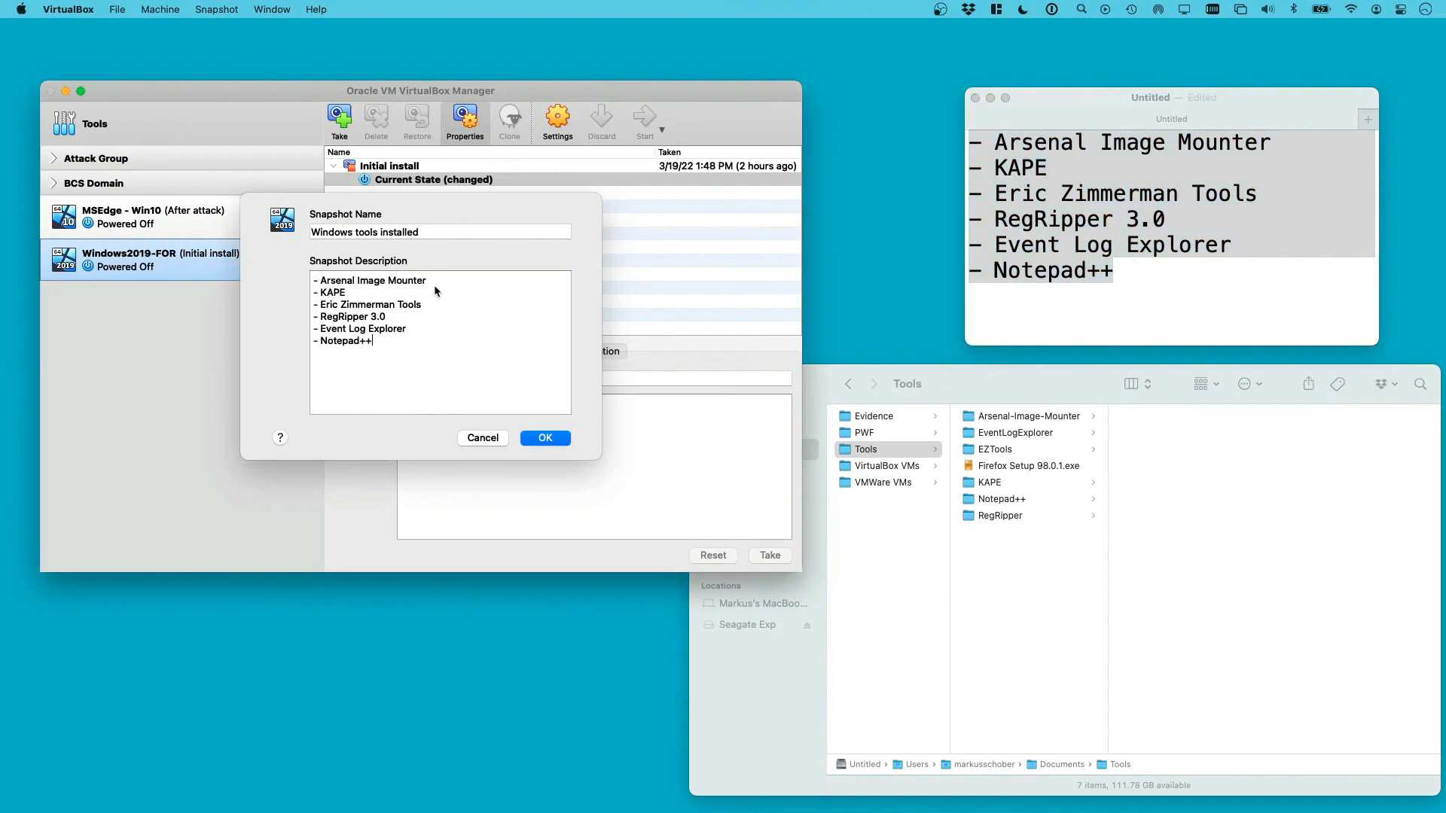
pyautogui.click(545, 443)
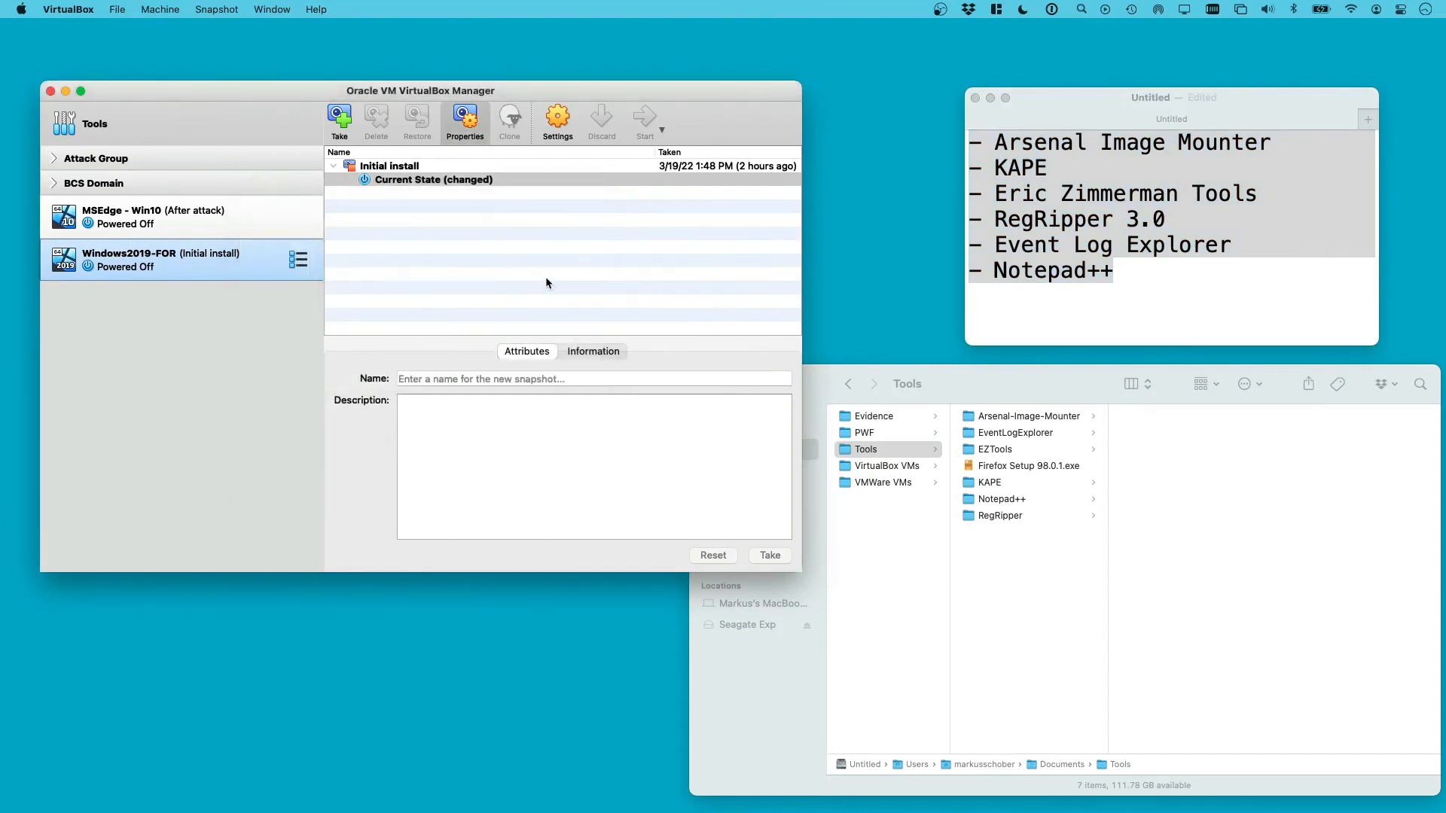